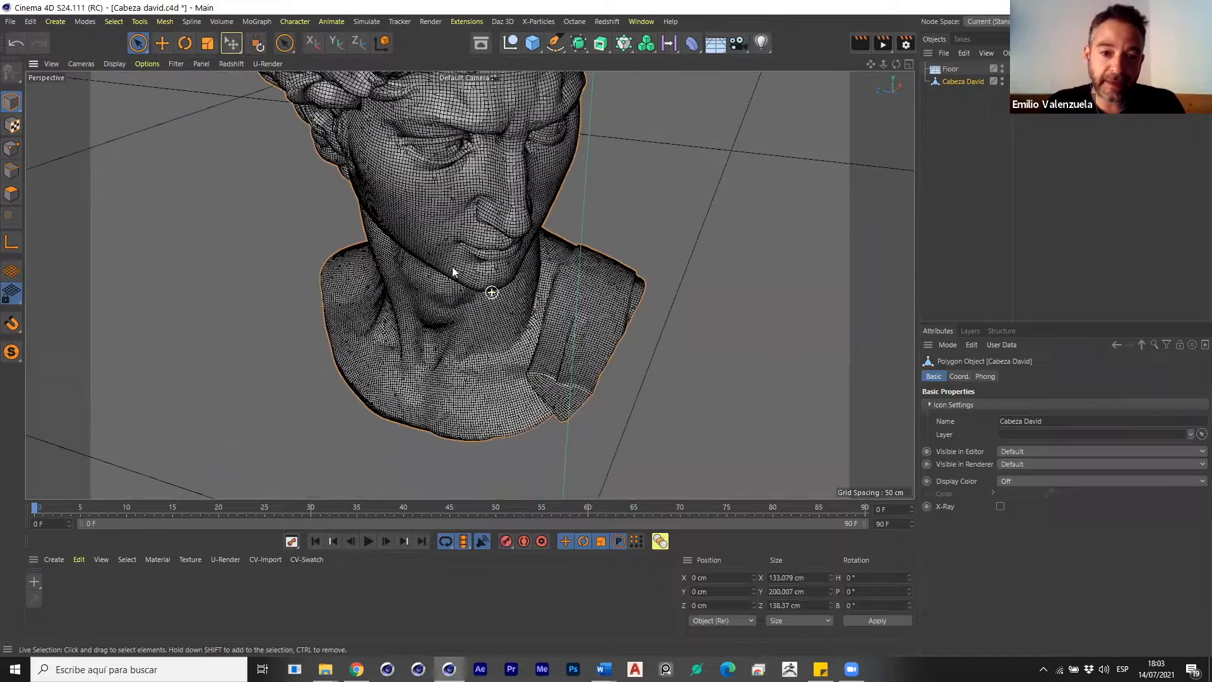
Switch the viewport display to Gouraud shading so the David bust is shown without its polygon lines.
{"action": "right_click_drag", "start_coordinate": [525, 241], "coordinate": [379, 232], "text": "alt"}
{"action": "mouse_move", "coordinate": [379, 233]}
{"action": "left_mouse_down", "text": "alt"}
{"action": "mouse_move", "coordinate": [497, 294]}
{"action": "mouse_move", "coordinate": [486, 288]}
{"action": "left_mouse_up", "text": "alt"}
{"action": "key", "text": "n"}
{"action": "key", "text": "a"}
{"action": "scroll", "coordinate": [518, 238], "scroll_direction": "up", "scroll_amount": 6}
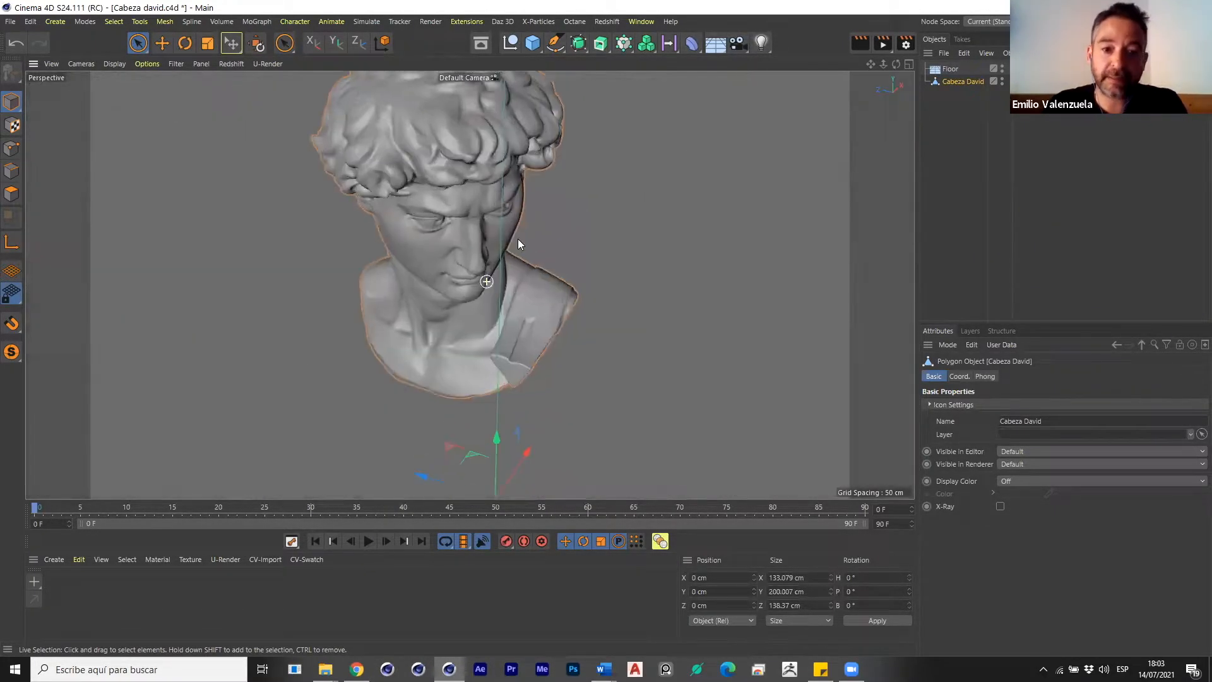
{"action": "scroll", "coordinate": [487, 212], "scroll_direction": "down", "scroll_amount": 2}
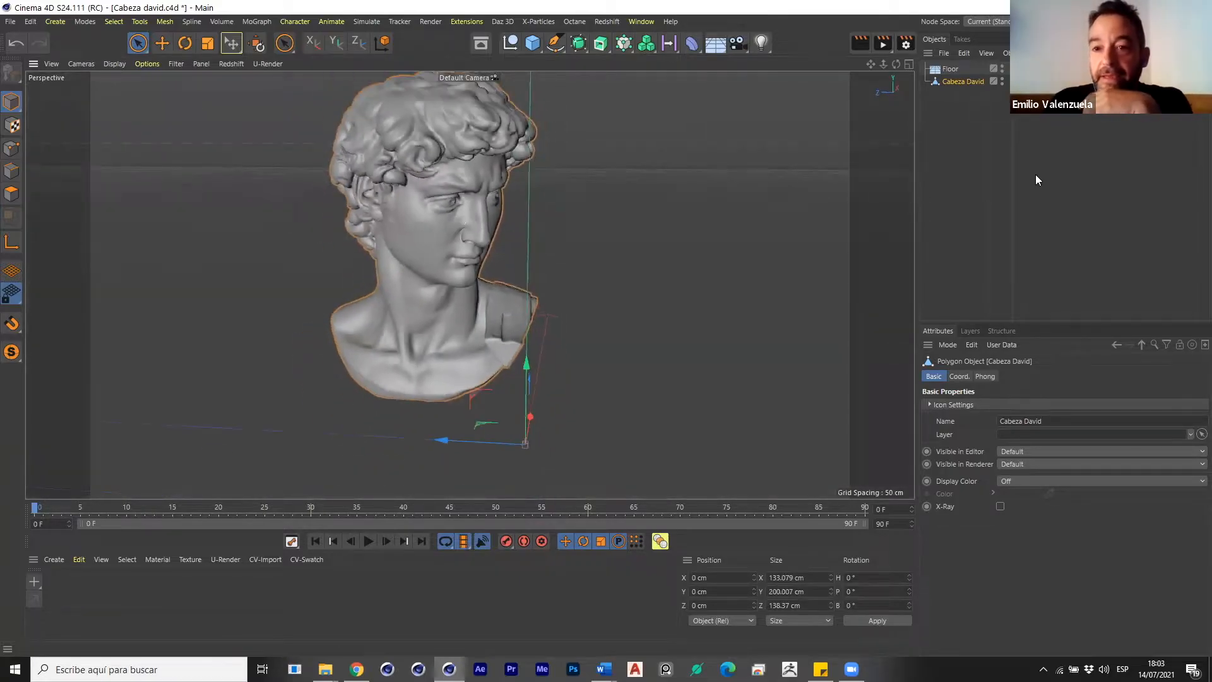
{"action": "scroll", "coordinate": [449, 283], "scroll_direction": "up", "scroll_amount": 4}
{"action": "scroll", "coordinate": [448, 283], "scroll_direction": "down", "scroll_amount": 2}
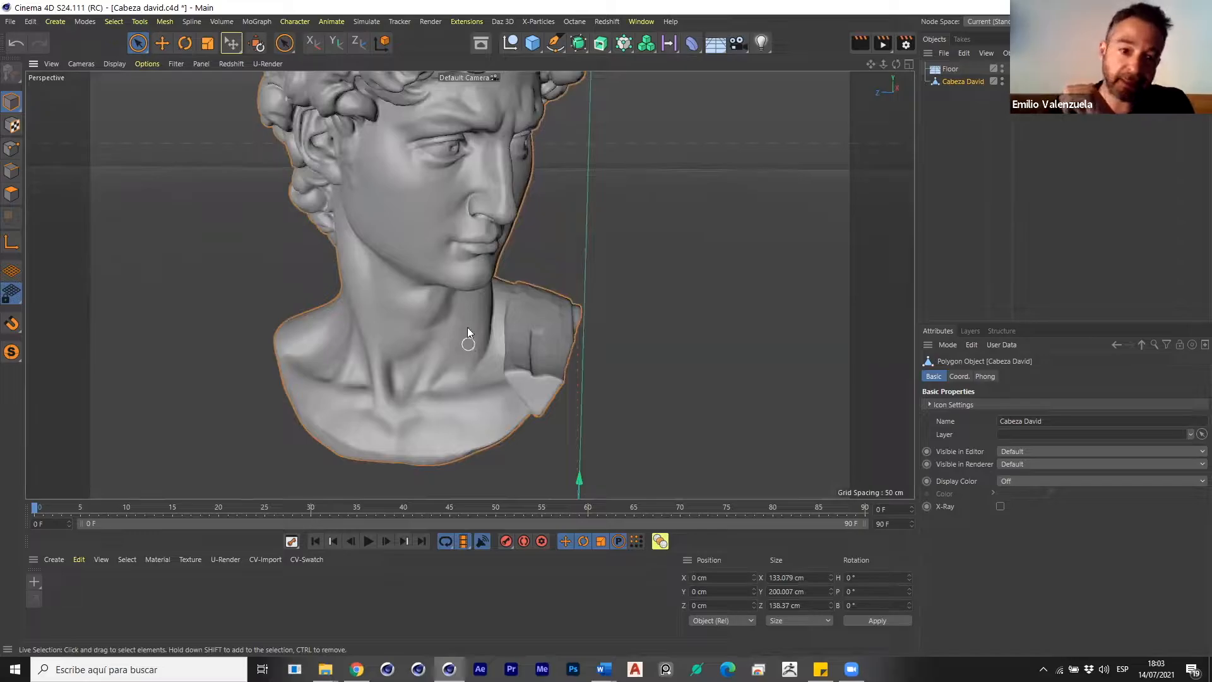
{"action": "scroll", "coordinate": [468, 196], "scroll_direction": "down", "scroll_amount": 4}
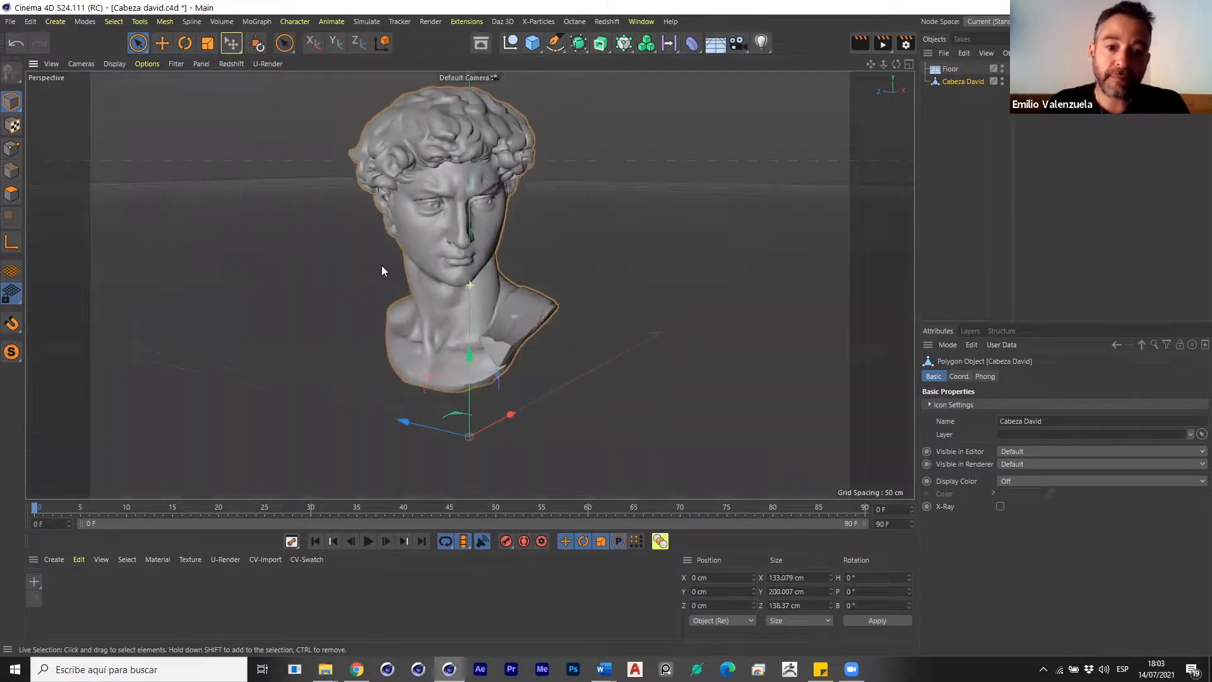
{"action": "left_click_drag", "start_coordinate": [382, 265], "coordinate": [382, 268], "text": "alt"}
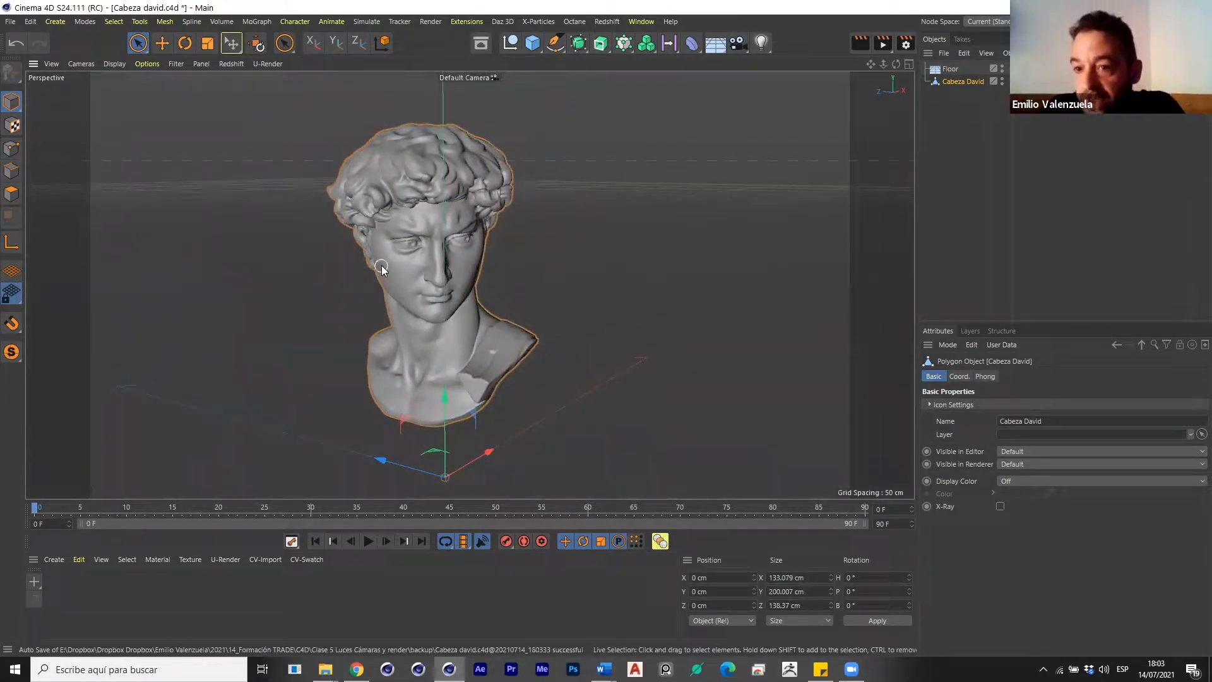
Detach the light objects palette and park it over an empty area of the viewport beside the bust.
{"action": "left_click", "coordinate": [761, 42]}
{"action": "left_click", "coordinate": [814, 46]}
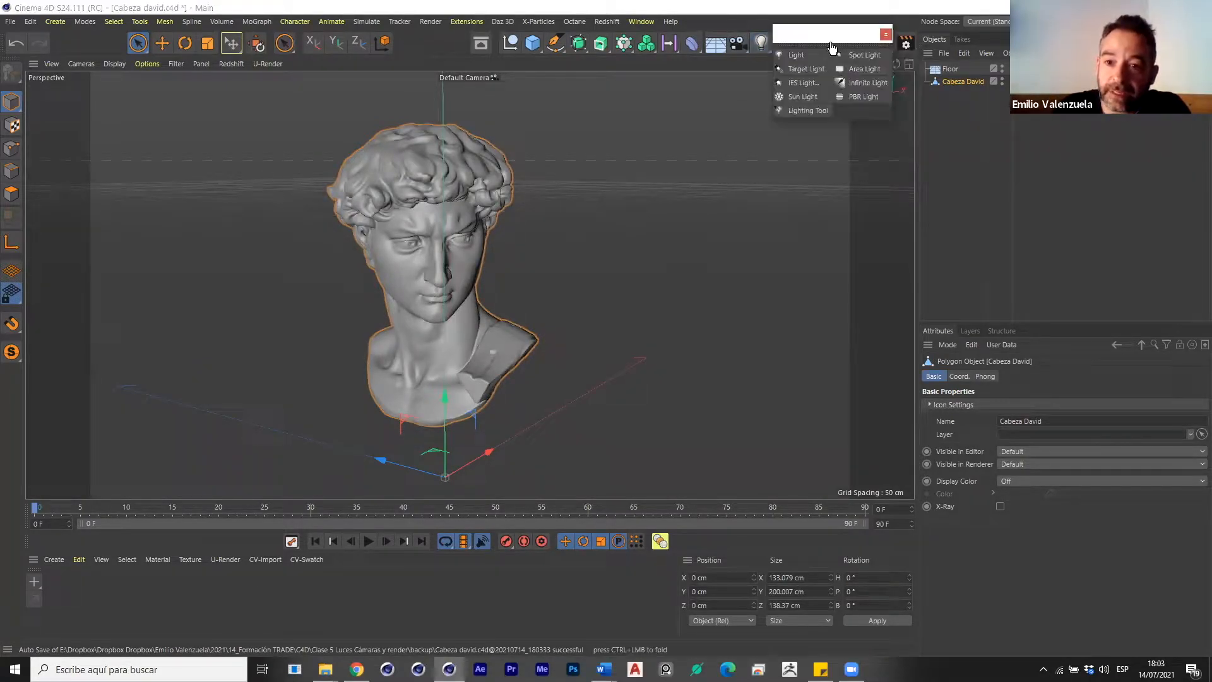
{"action": "left_click_drag", "start_coordinate": [818, 38], "coordinate": [125, 118]}
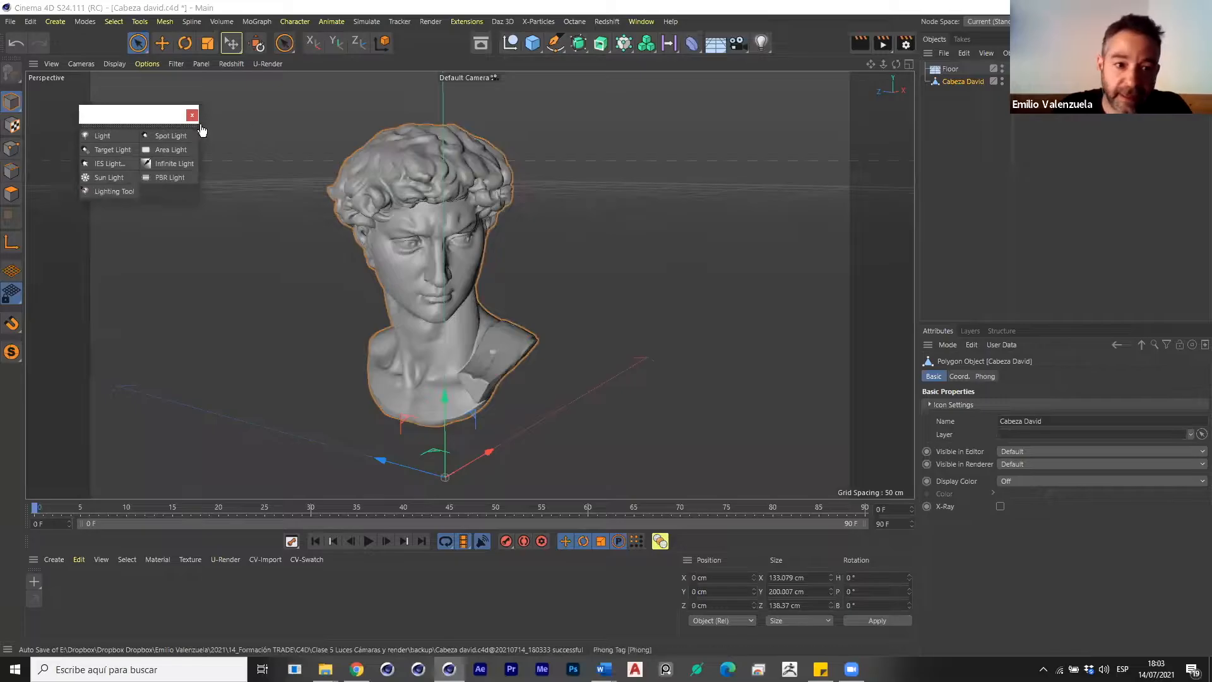
Add a standard omni light and raise it to about Y 68 cm, level with the bust.
{"action": "left_click", "coordinate": [100, 136]}
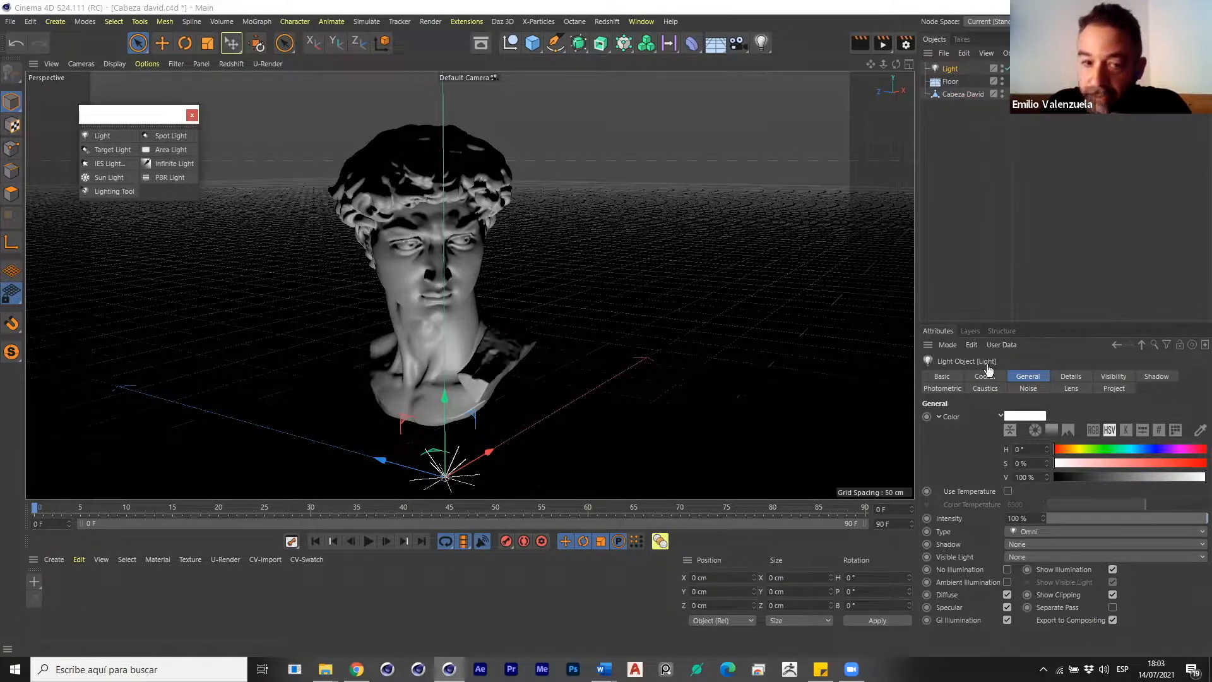
{"action": "left_click_drag", "start_coordinate": [444, 396], "coordinate": [447, 308]}
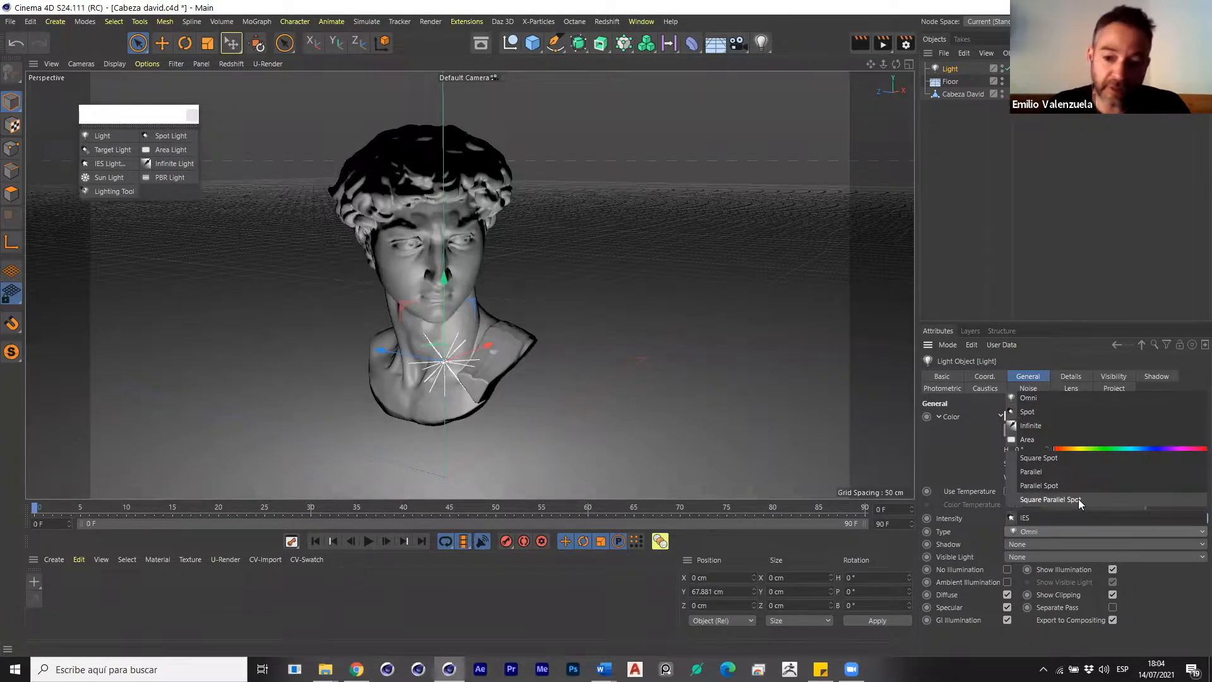
{"action": "left_click", "coordinate": [1050, 551]}
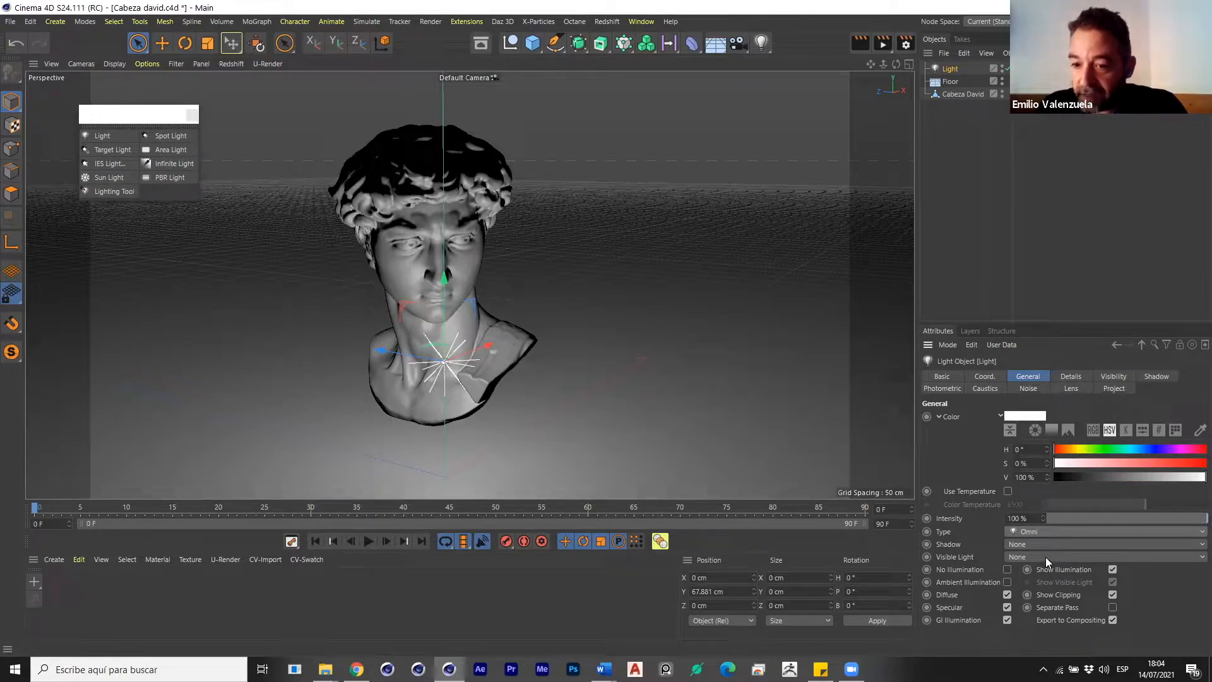
{"action": "left_click", "coordinate": [1046, 557]}
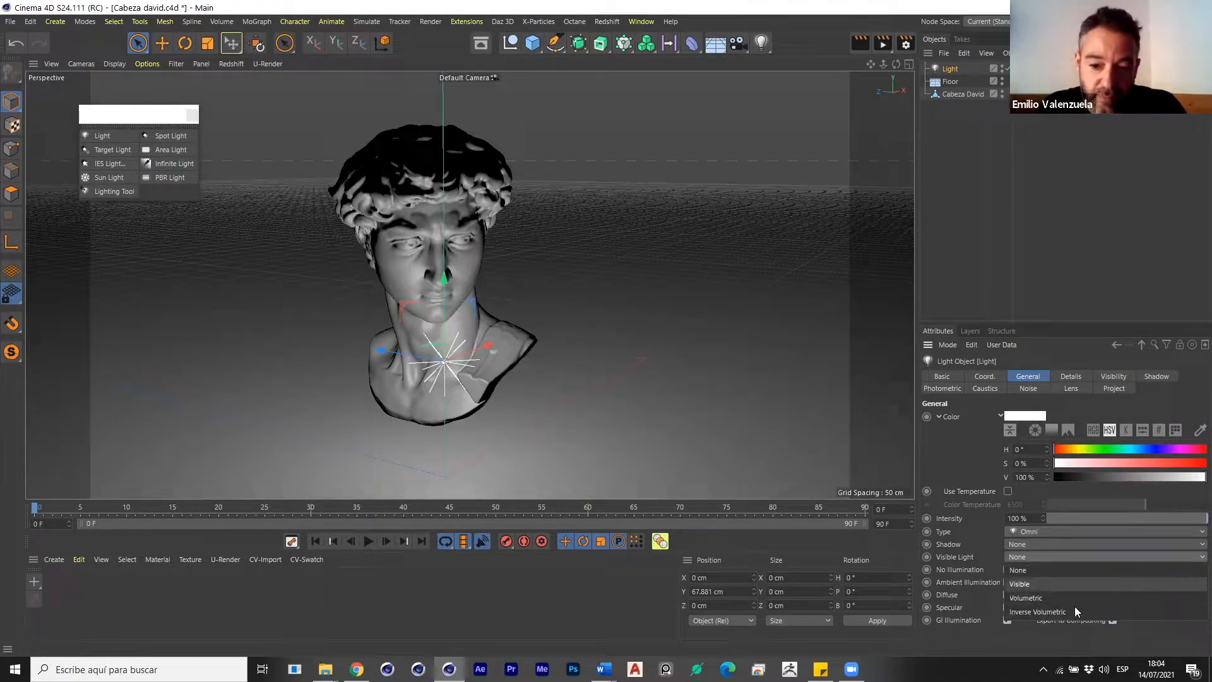
{"action": "left_click", "coordinate": [1160, 629]}
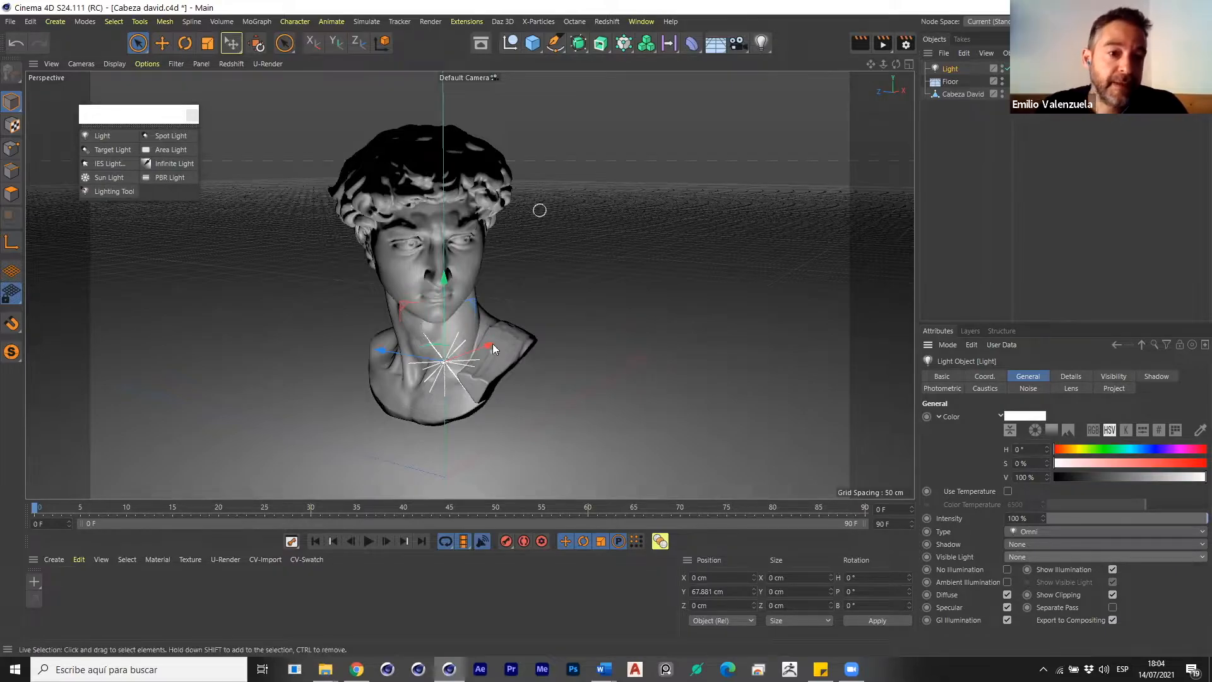
Raise the light to about Y 102.5 cm and render the view.
{"action": "left_click_drag", "start_coordinate": [450, 283], "coordinate": [421, 228]}
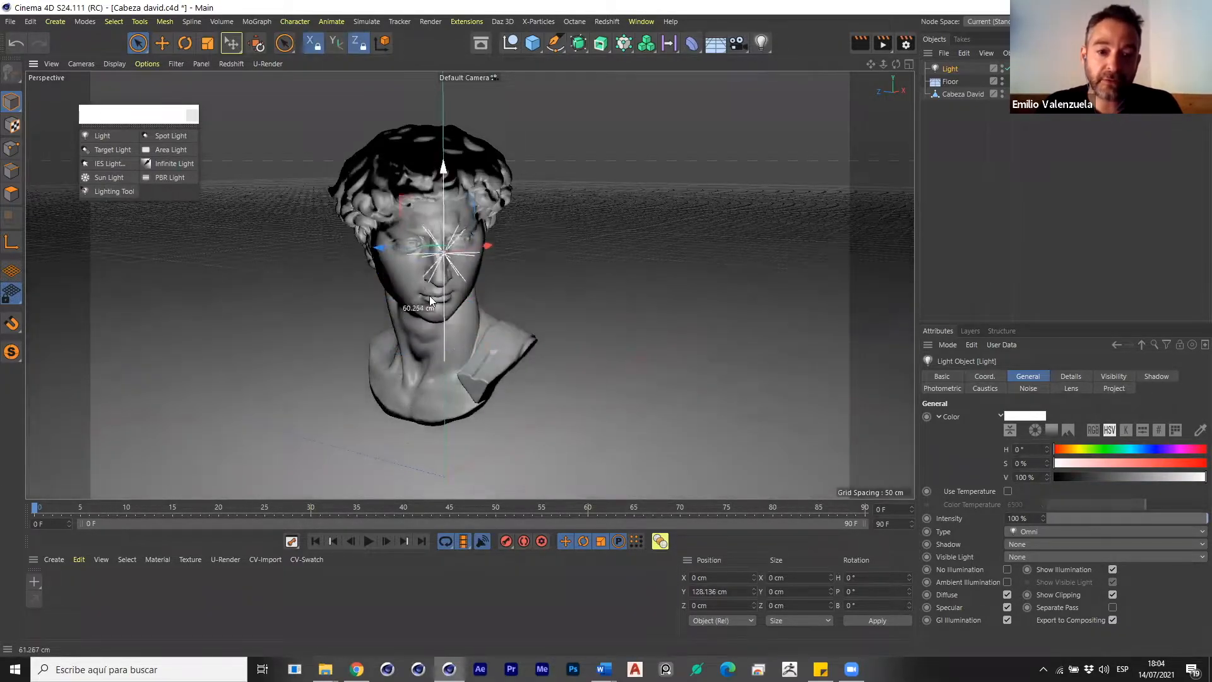
{"action": "left_click_drag", "start_coordinate": [386, 297], "coordinate": [341, 314], "text": "alt"}
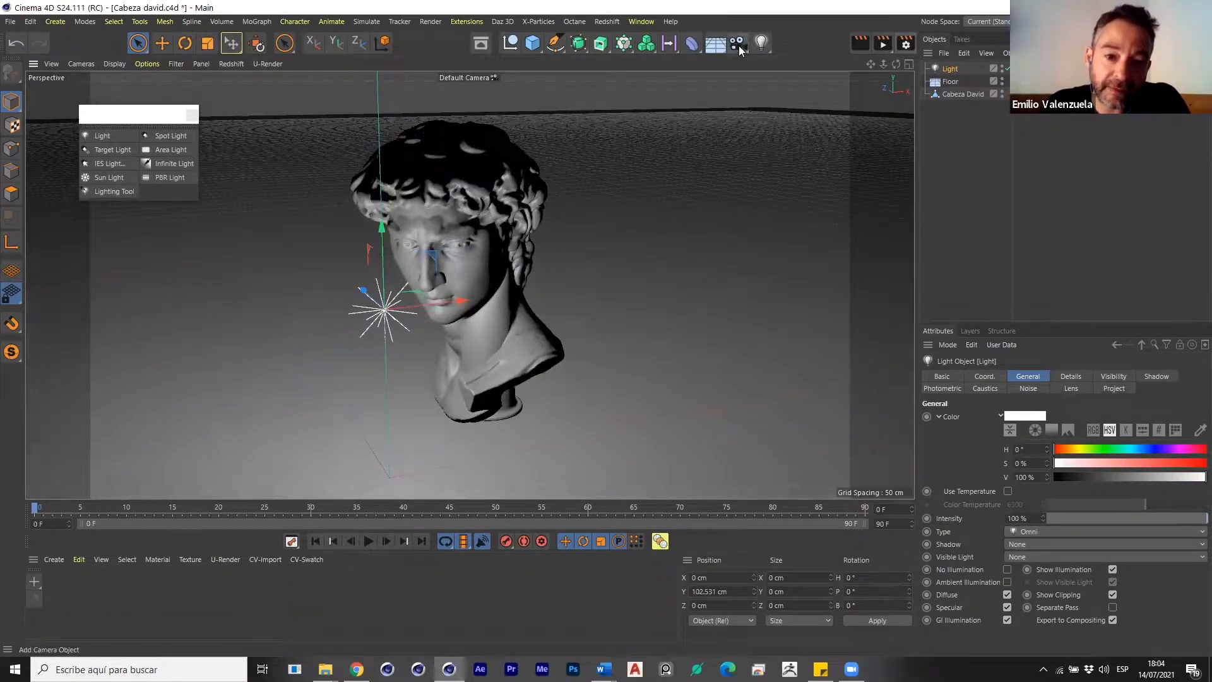
{"action": "mouse_move", "coordinate": [396, 306]}
{"action": "right_mouse_down", "text": "alt"}
{"action": "mouse_move", "coordinate": [442, 306]}
{"action": "mouse_move", "coordinate": [384, 315]}
{"action": "right_mouse_up", "text": "alt"}
{"action": "left_click_drag", "start_coordinate": [383, 316], "coordinate": [740, 98], "text": "alt"}
{"action": "left_click", "coordinate": [861, 45]}
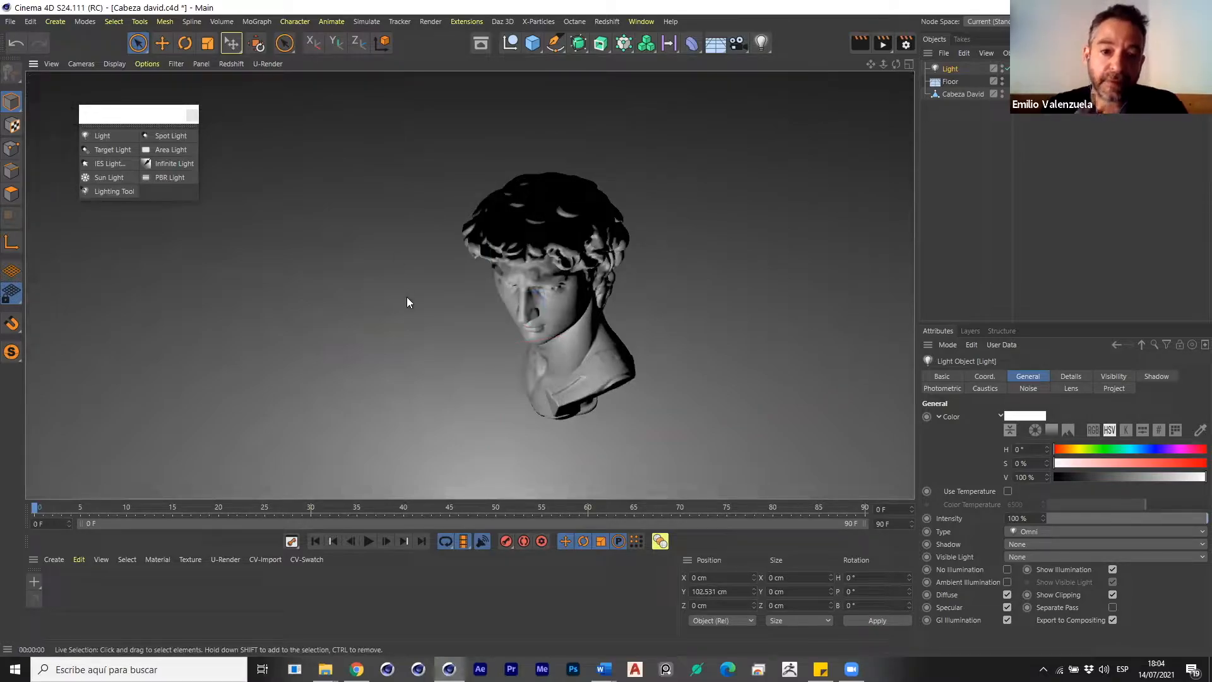
Render the bust and the floor from farther away to examine how the light spreads over them.
{"action": "left_click_drag", "start_coordinate": [407, 302], "coordinate": [557, 308], "text": "alt"}
{"action": "left_click", "coordinate": [973, 95]}
{"action": "left_click", "coordinate": [959, 82]}
{"action": "key", "text": "ctrl+r"}
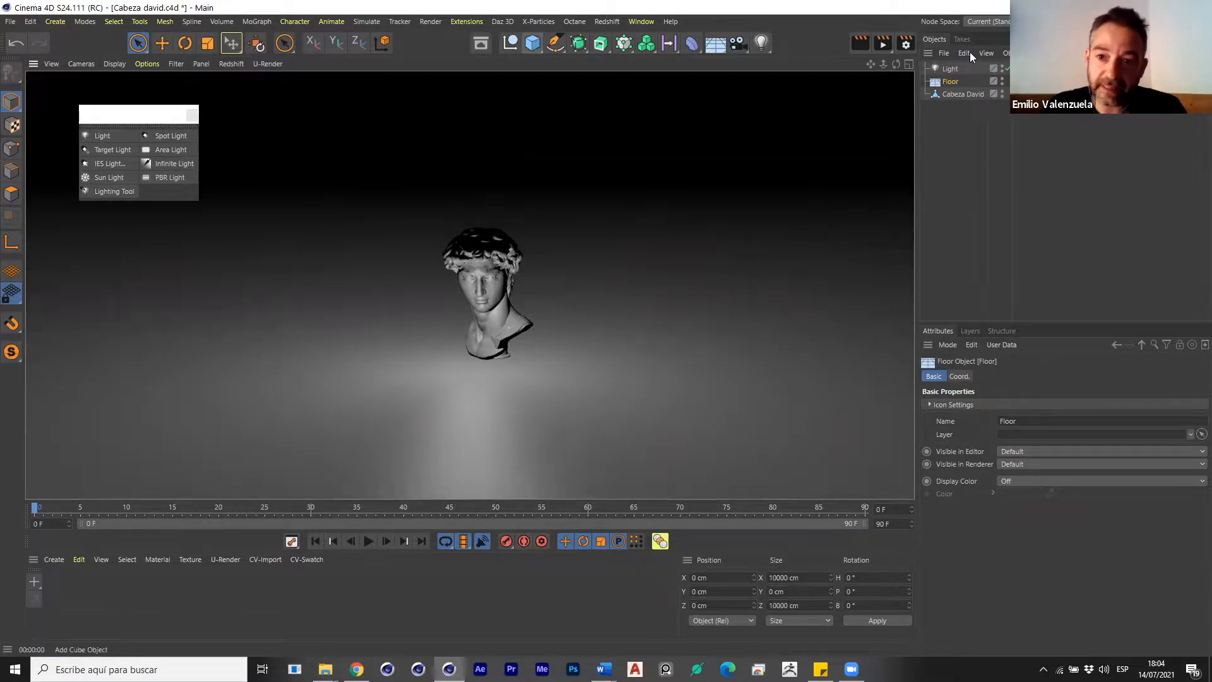
Add a 200 cm cube, move it behind the bust to about X 303 cm and Z 330 cm, and render the view.
{"action": "left_click", "coordinate": [948, 69]}
{"action": "left_click_drag", "start_coordinate": [455, 331], "coordinate": [502, 288], "text": "alt"}
{"action": "left_click", "coordinate": [533, 43]}
{"action": "right_click_drag", "start_coordinate": [442, 294], "coordinate": [419, 381], "text": "alt"}
{"action": "left_click_drag", "start_coordinate": [460, 393], "coordinate": [554, 368]}
{"action": "left_click_drag", "start_coordinate": [449, 349], "coordinate": [539, 359]}
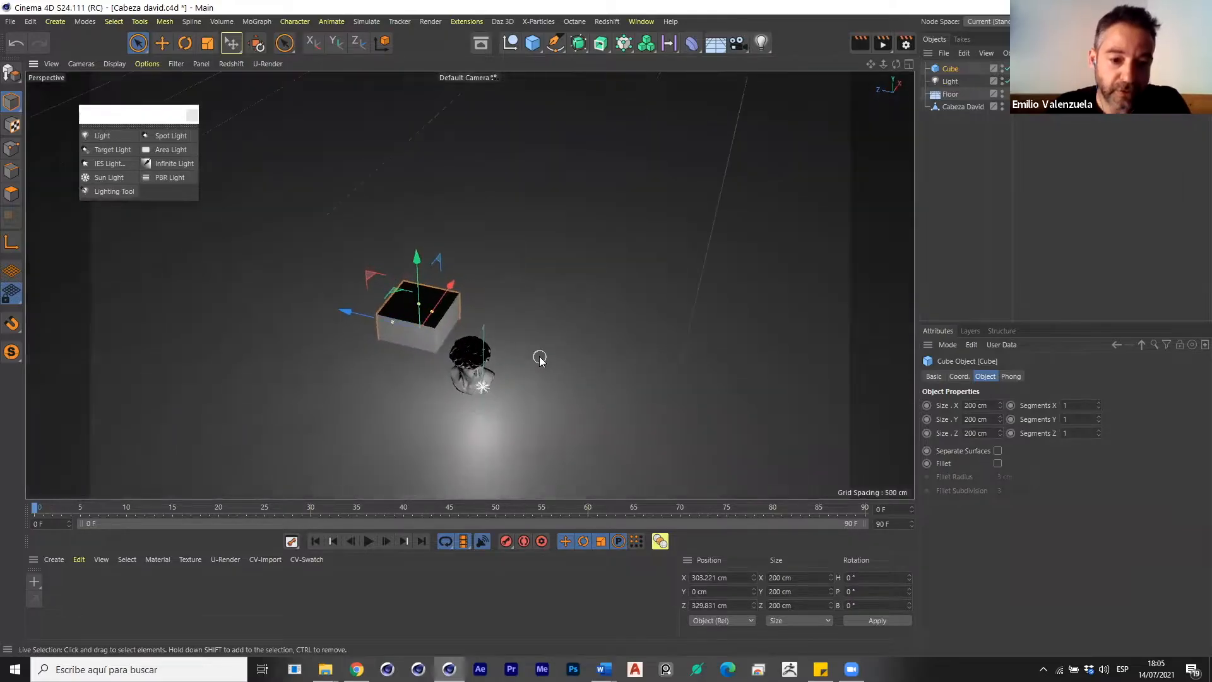
{"action": "key", "text": "ctrl+r"}
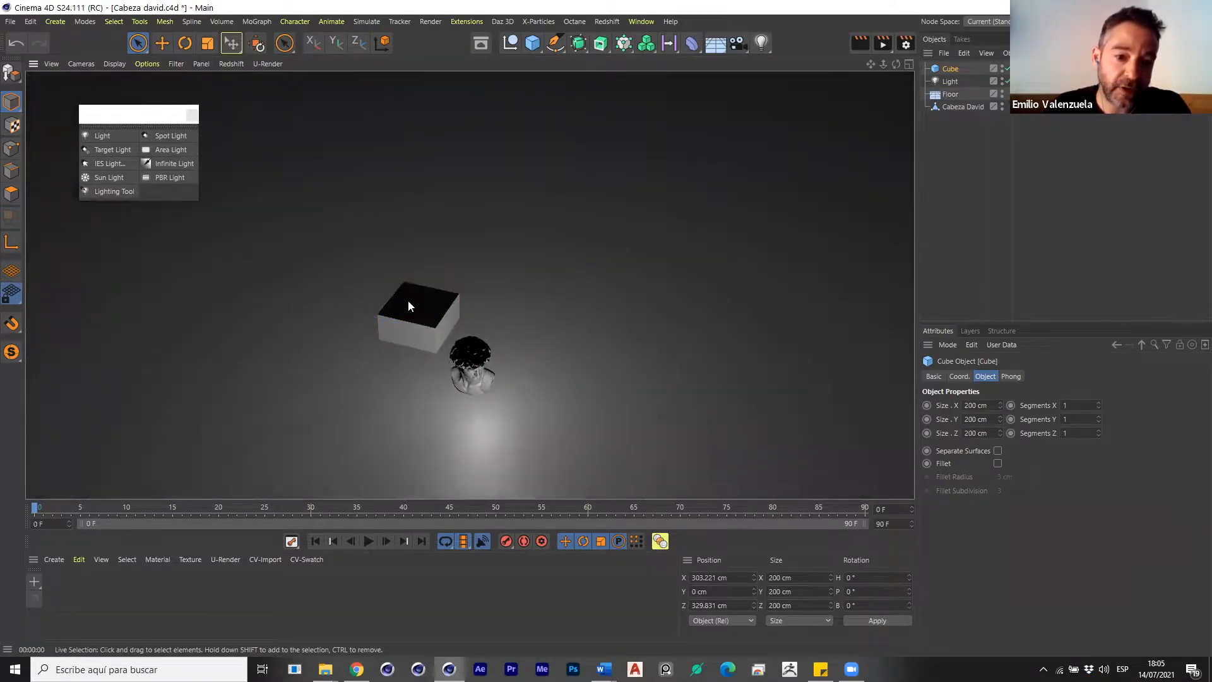
Test-render the cube lowered to about Y -49 cm, and raise it to about Y 82 cm.
{"action": "left_click_drag", "start_coordinate": [443, 365], "coordinate": [400, 264], "text": "alt"}
{"action": "mouse_move", "coordinate": [400, 264]}
{"action": "left_mouse_down"}
{"action": "mouse_move", "coordinate": [402, 221]}
{"action": "mouse_move", "coordinate": [414, 282]}
{"action": "left_mouse_up"}
{"action": "key", "text": "ctrl+r"}
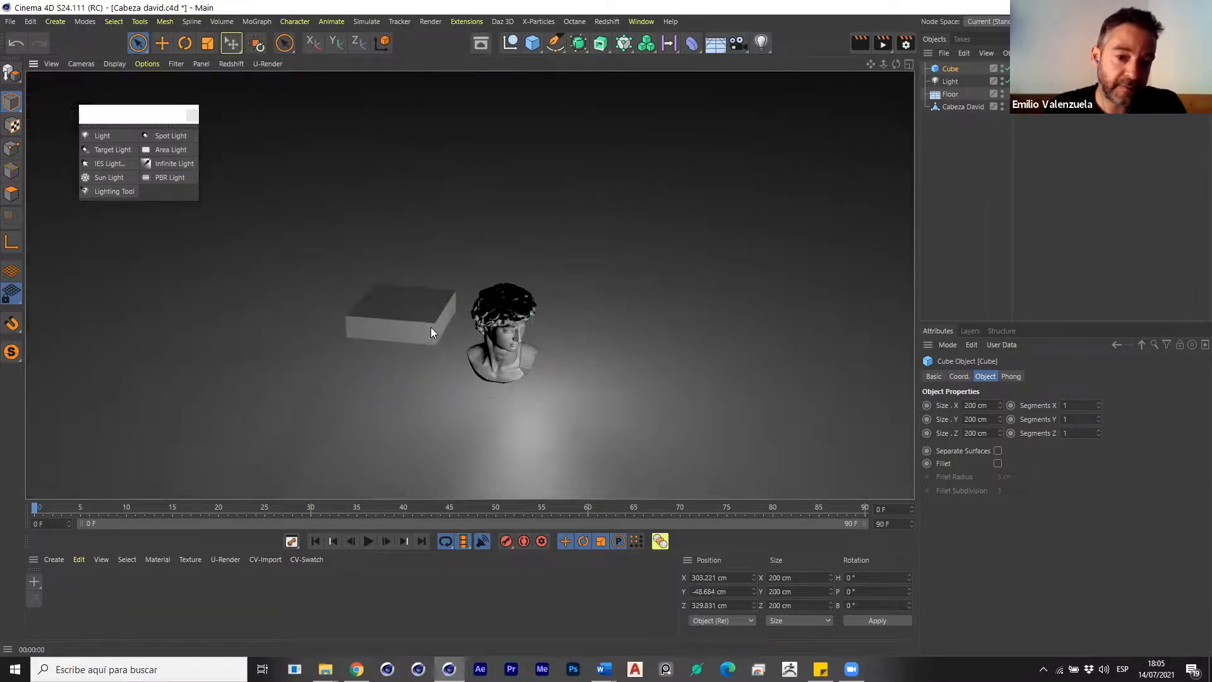
{"action": "scroll", "coordinate": [479, 318], "scroll_direction": "up", "scroll_amount": 3}
{"action": "left_click_drag", "start_coordinate": [422, 323], "coordinate": [377, 202], "text": "alt"}
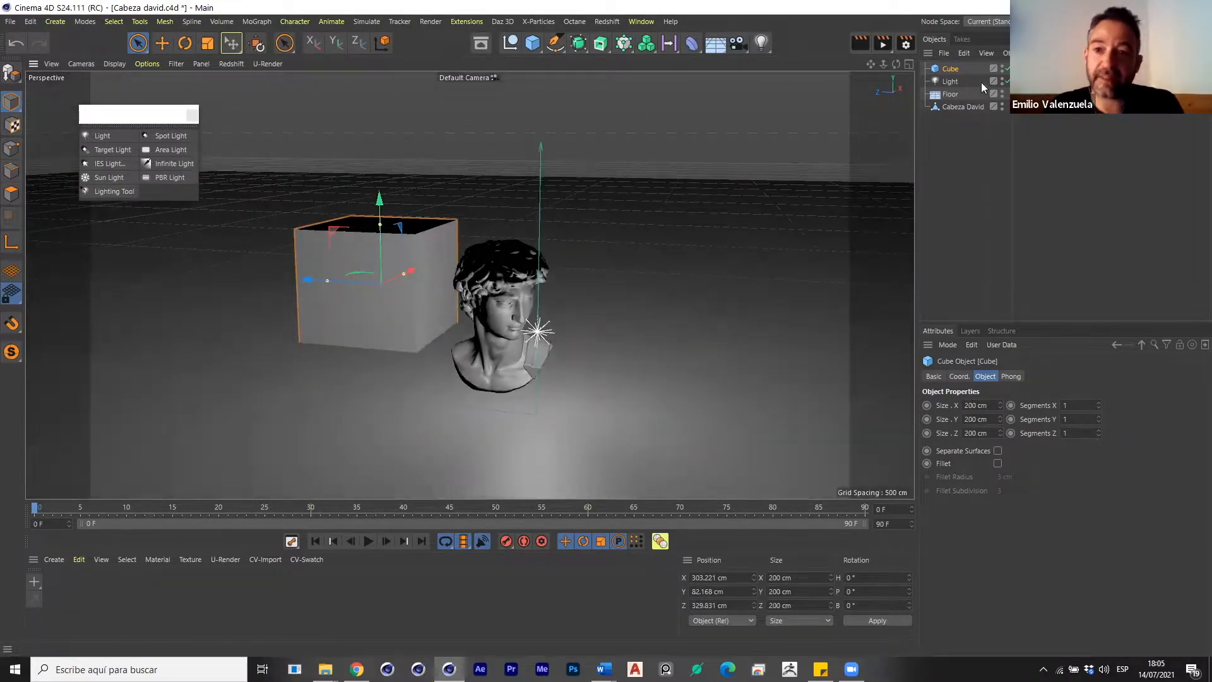
Set the light's shadow to Shadow Maps (Soft) and enable shadows in the viewport display.
{"action": "left_click", "coordinate": [950, 83]}
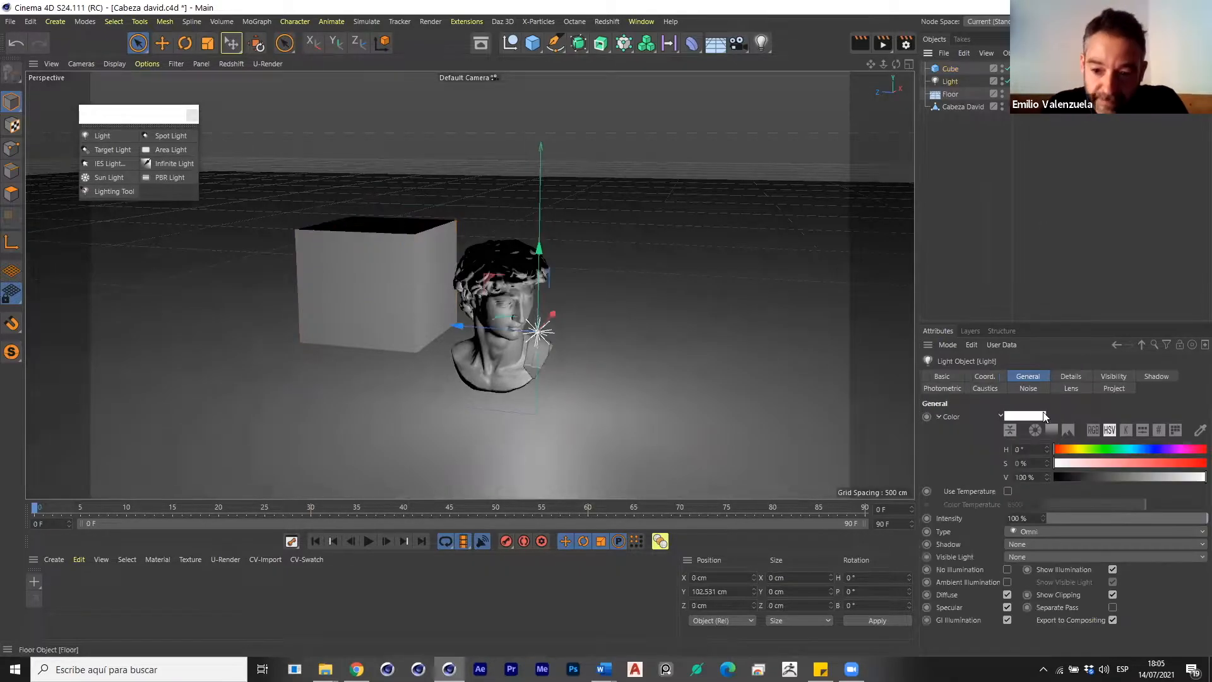
{"action": "left_click", "coordinate": [1032, 544]}
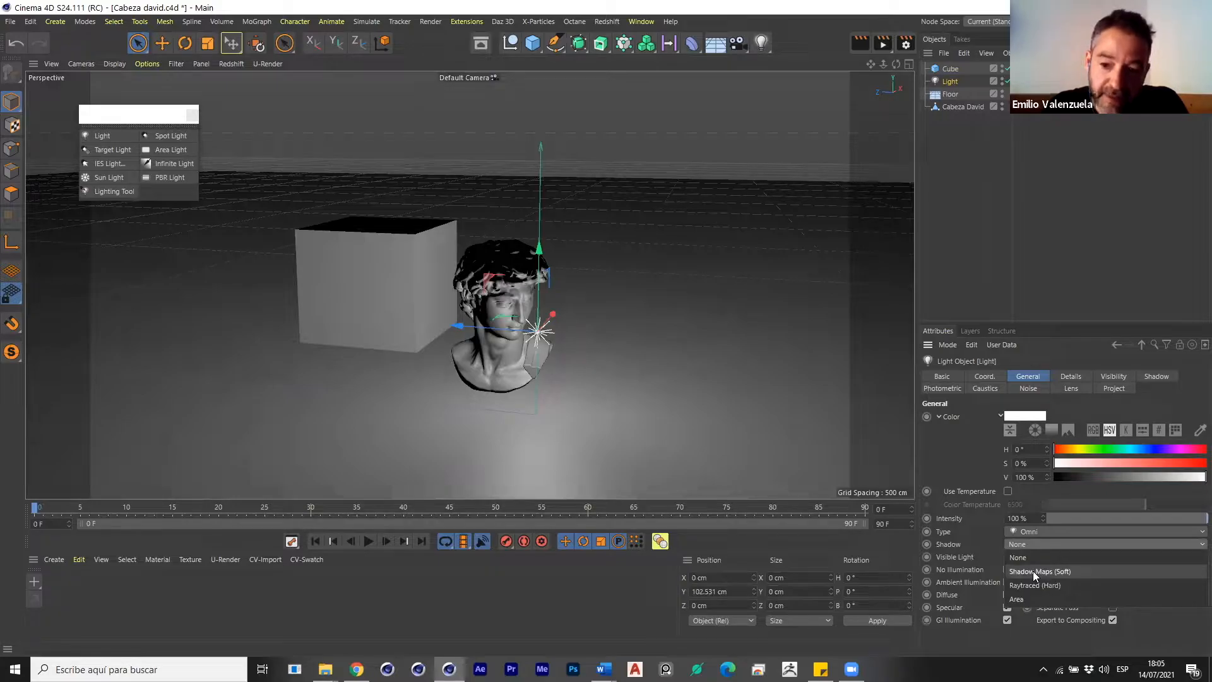
{"action": "left_click", "coordinate": [1033, 571]}
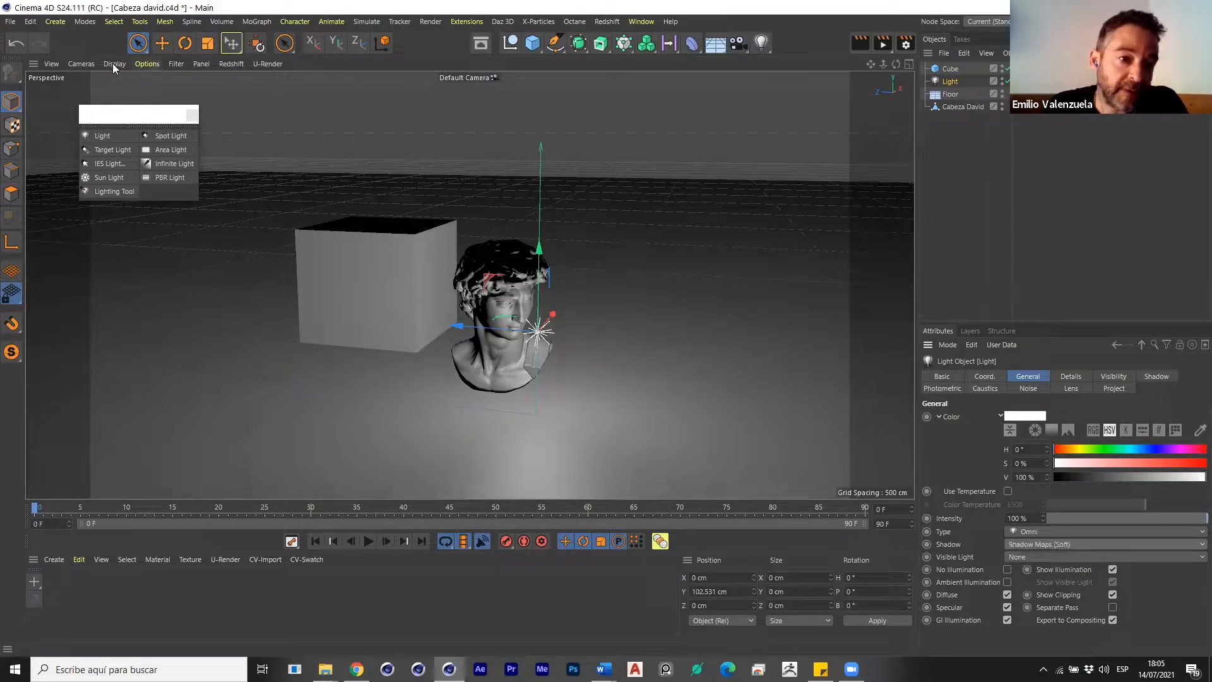
{"action": "left_click", "coordinate": [145, 64]}
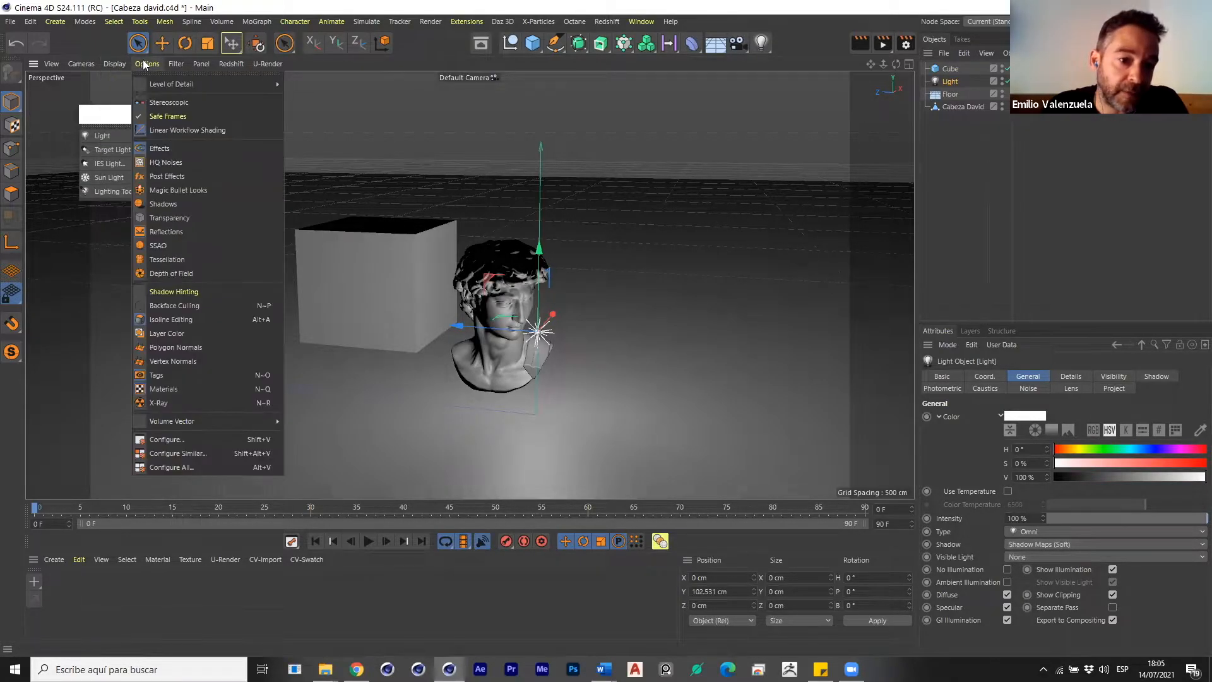
{"action": "left_click", "coordinate": [163, 204]}
Render the view and examine how the bust's soft shadow falls across the floor and the cube.
{"action": "left_click_drag", "start_coordinate": [411, 289], "coordinate": [406, 328], "text": "alt"}
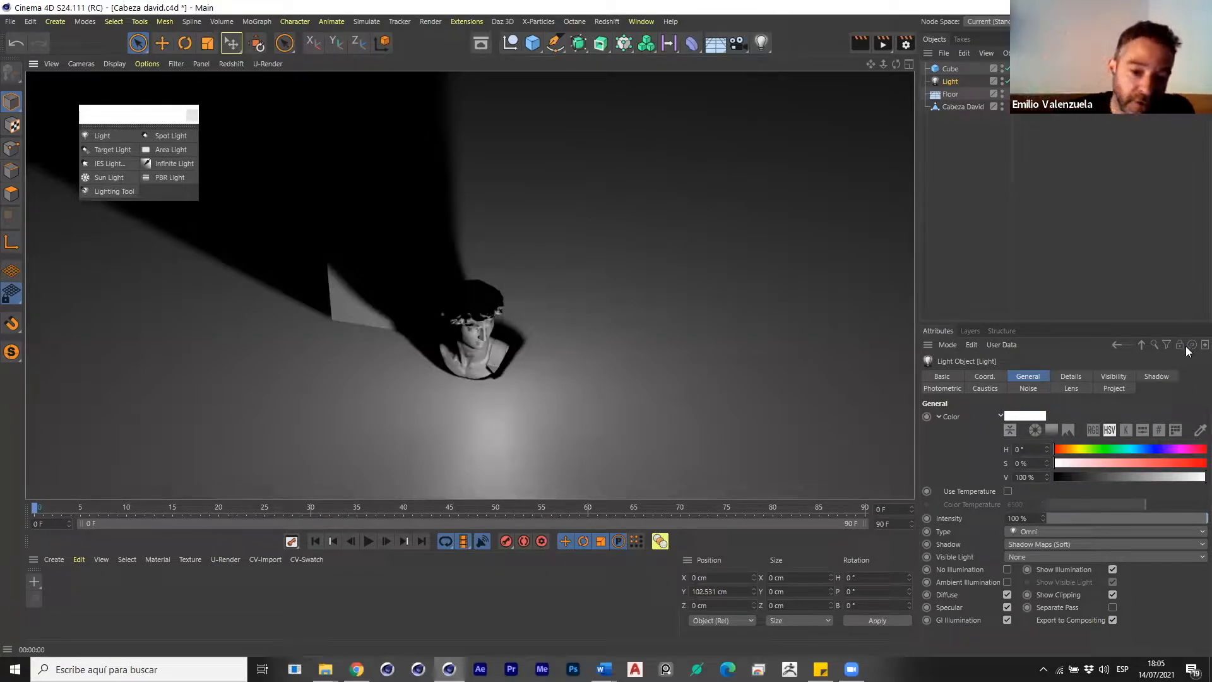
{"action": "right_click_drag", "start_coordinate": [437, 341], "coordinate": [553, 332], "text": "alt"}
{"action": "left_click_drag", "start_coordinate": [553, 332], "coordinate": [505, 365], "text": "alt"}
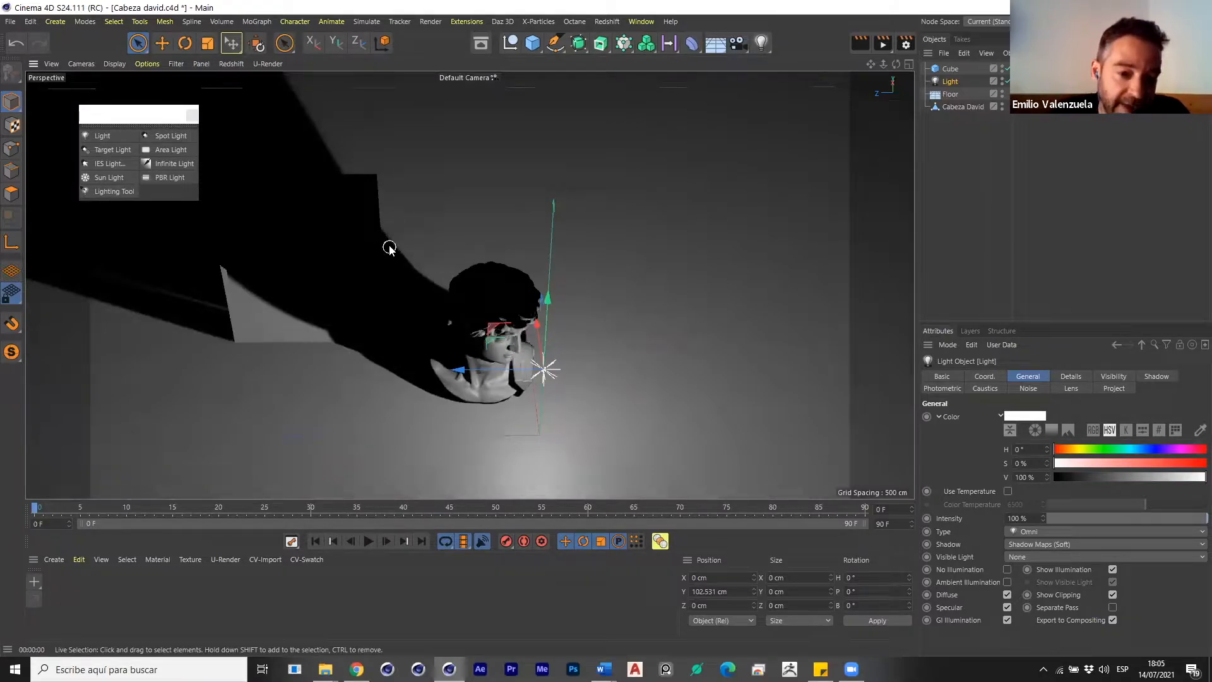
{"action": "right_click_drag", "start_coordinate": [366, 312], "coordinate": [379, 339], "text": "alt"}
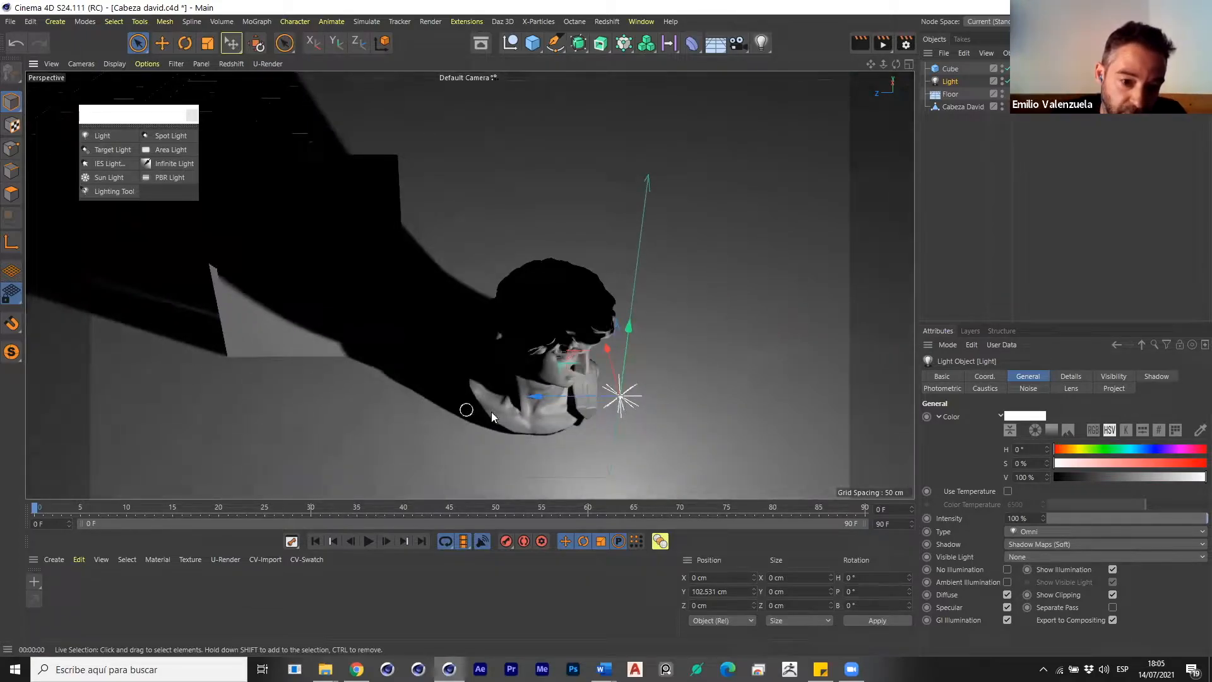
{"action": "key", "text": "ctrl+r"}
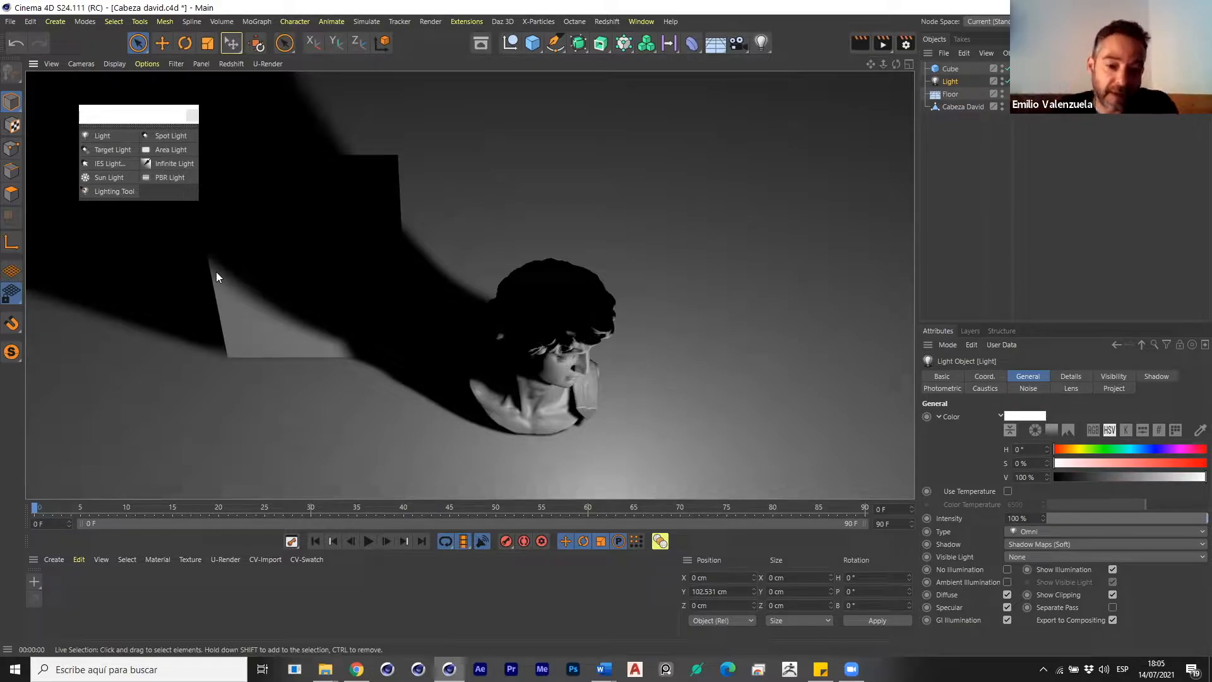
{"action": "right_click_drag", "start_coordinate": [505, 411], "coordinate": [555, 447], "text": "alt"}
{"action": "middle_click_drag", "start_coordinate": [555, 417], "coordinate": [543, 363], "text": "alt"}
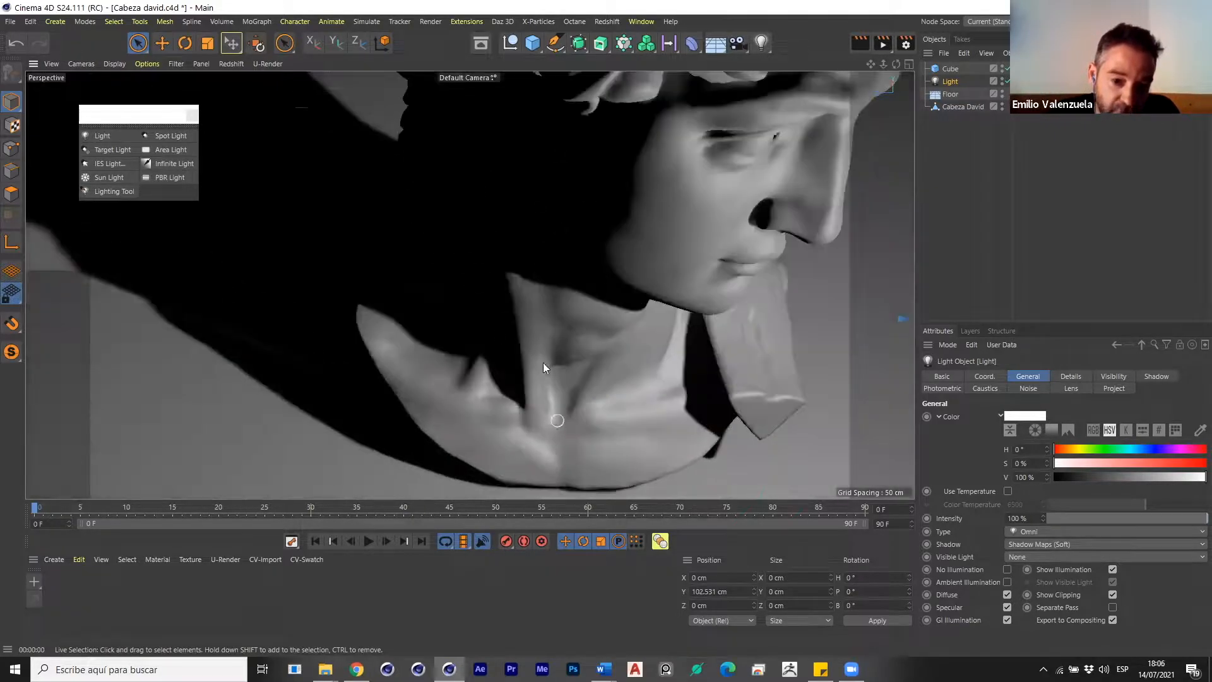
{"action": "left_click_drag", "start_coordinate": [543, 362], "coordinate": [559, 382], "text": "alt"}
{"action": "right_click_drag", "start_coordinate": [560, 382], "coordinate": [630, 355], "text": "alt"}
{"action": "left_click_drag", "start_coordinate": [630, 355], "coordinate": [606, 328], "text": "alt"}
Add a cylinder beside the bust at about X 196 cm, Z -98 cm, and stretch it upward to about 388 cm high.
{"action": "left_click", "coordinate": [532, 43]}
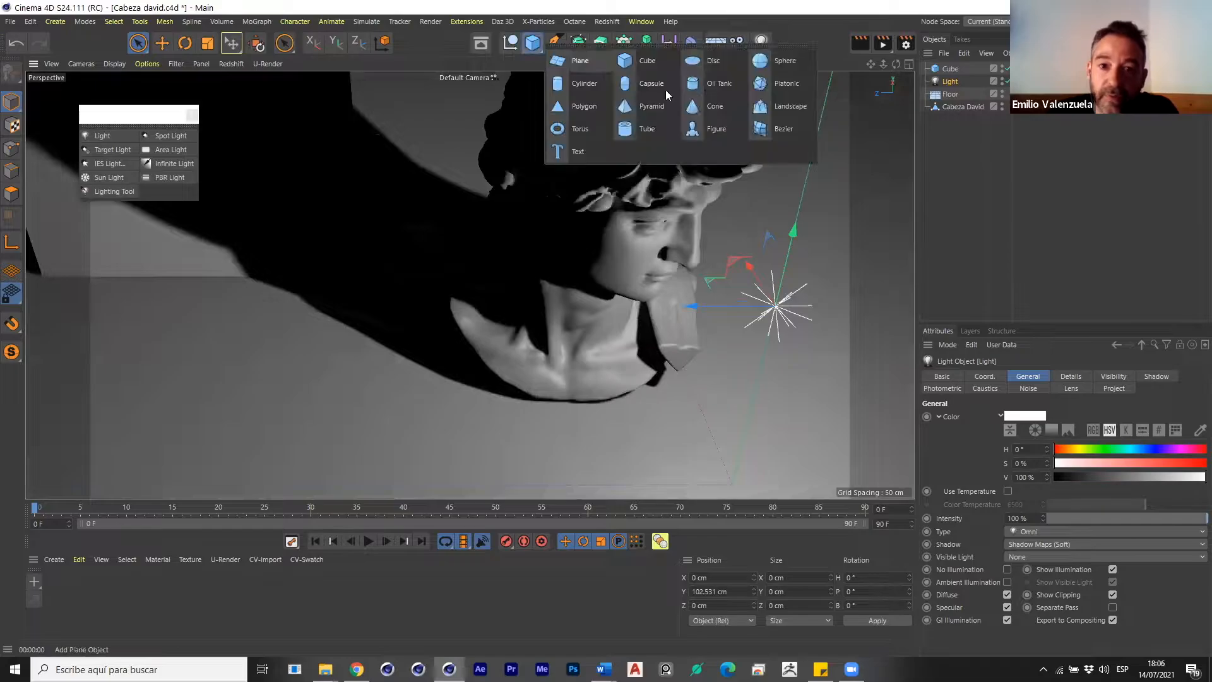
{"action": "left_click", "coordinate": [582, 92]}
{"action": "right_click_drag", "start_coordinate": [577, 253], "coordinate": [508, 245], "text": "alt"}
{"action": "left_click_drag", "start_coordinate": [612, 306], "coordinate": [631, 271]}
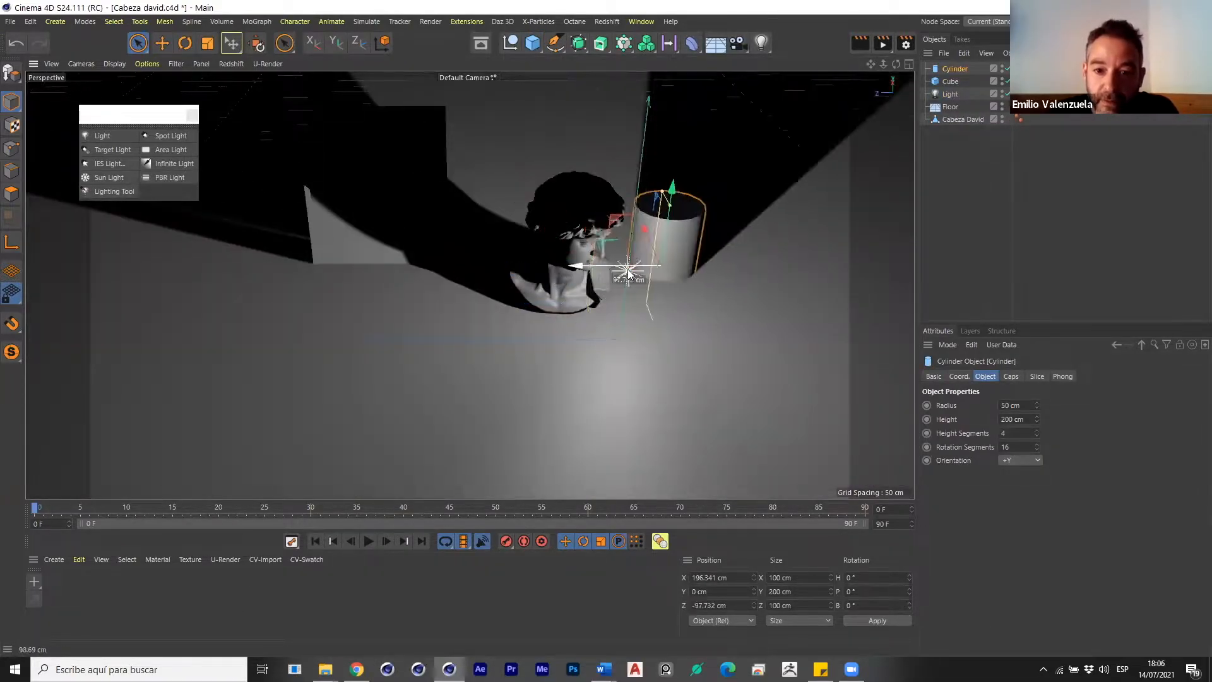
{"action": "left_click_drag", "start_coordinate": [673, 183], "coordinate": [688, 101]}
Render the view to examine the soft shadow that the cylinder casts on the floor.
{"action": "left_click_drag", "start_coordinate": [744, 280], "coordinate": [591, 306], "text": "alt"}
{"action": "scroll", "coordinate": [591, 306], "scroll_direction": "up", "scroll_amount": 3}
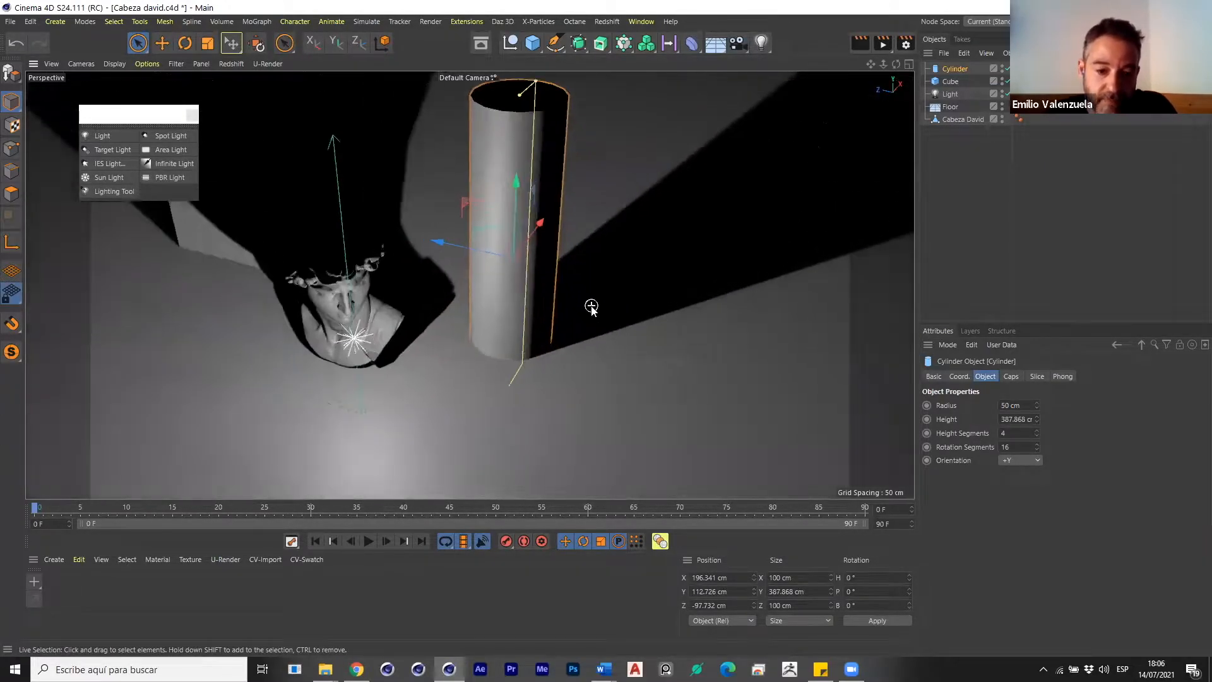
{"action": "key", "text": "ctrl+r"}
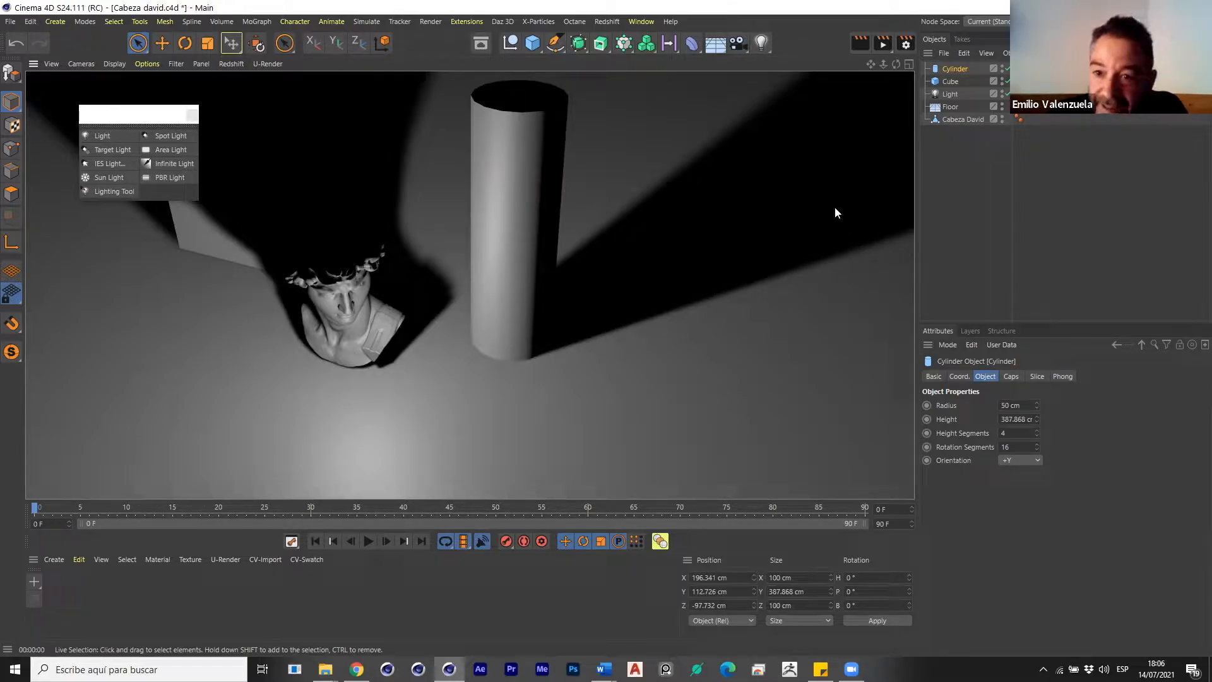
Try a 1000x1000 shadow map on the light's soft shadow and return it to 250x250.
{"action": "left_click", "coordinate": [949, 94]}
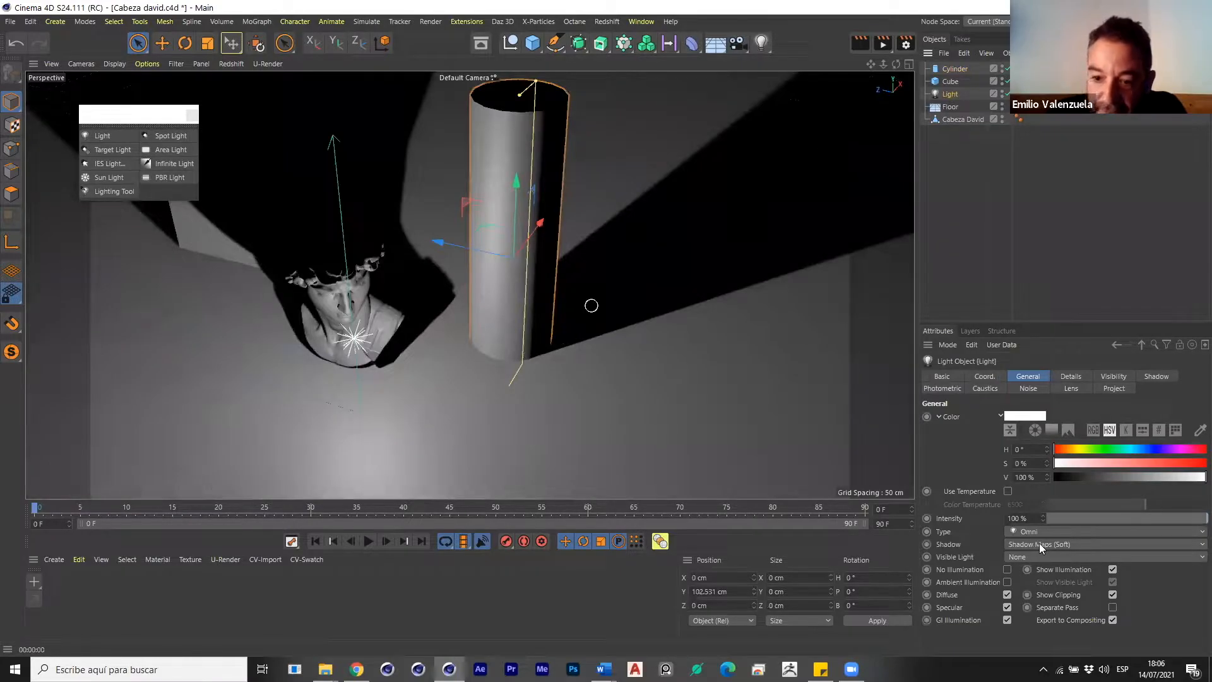
{"action": "left_click", "coordinate": [1154, 378]}
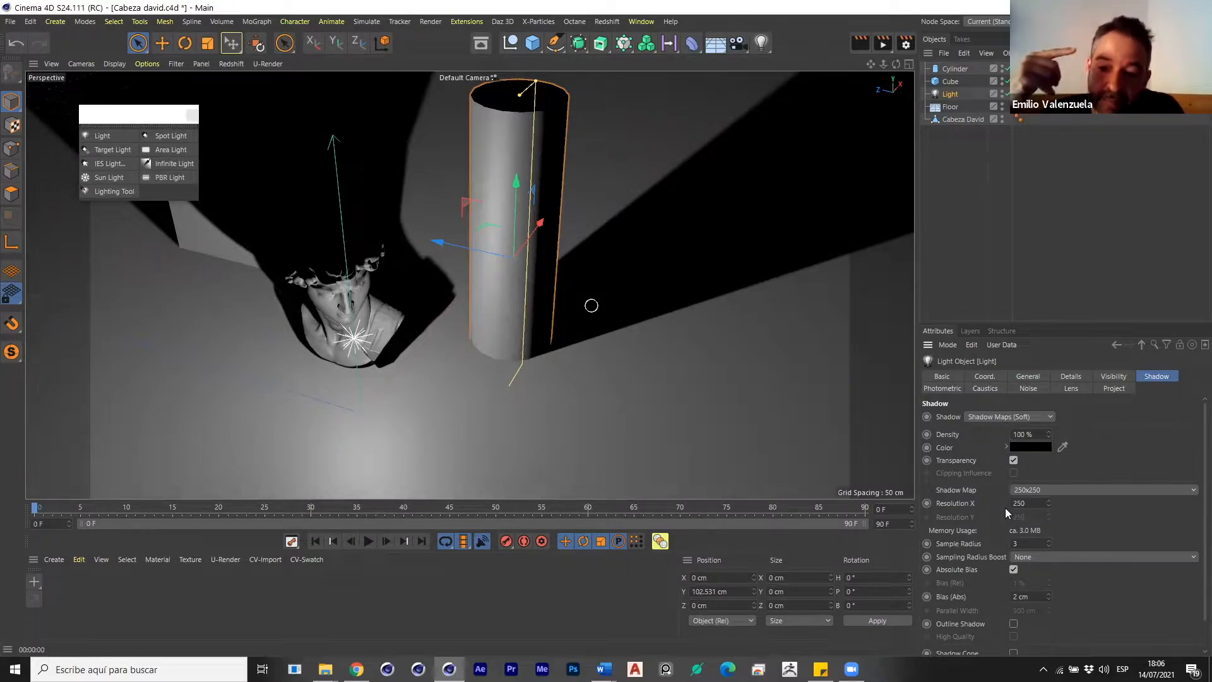
{"action": "left_click", "coordinate": [1063, 490]}
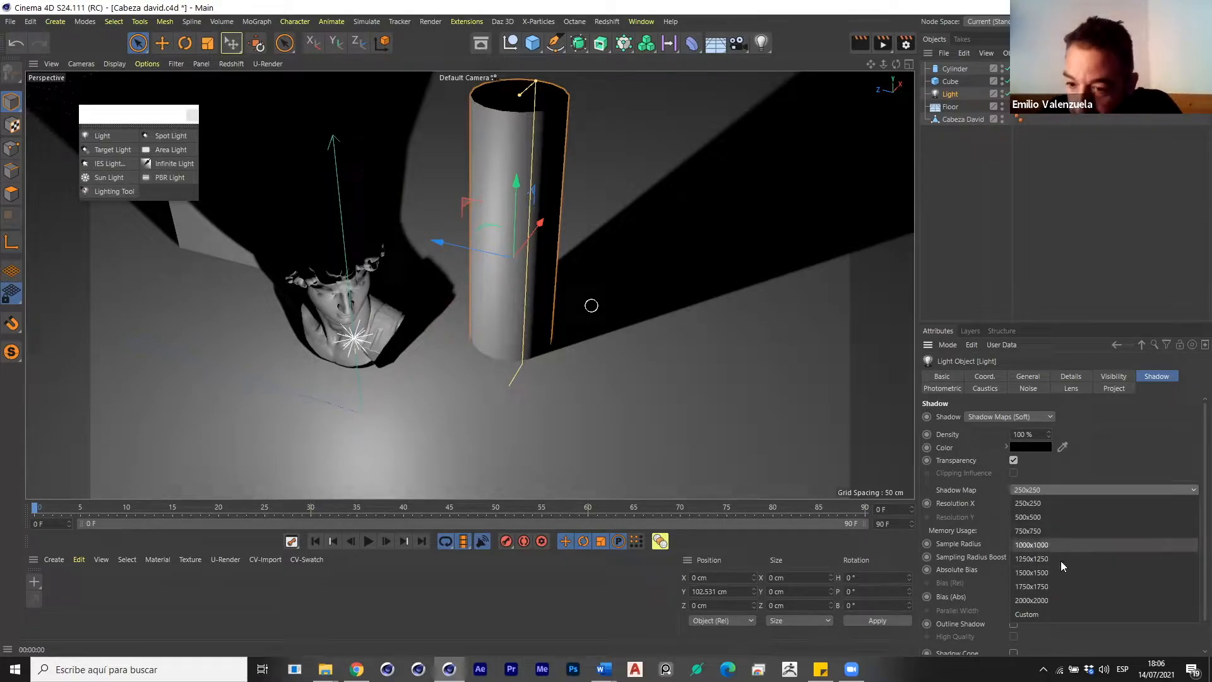
{"action": "left_click", "coordinate": [1055, 544]}
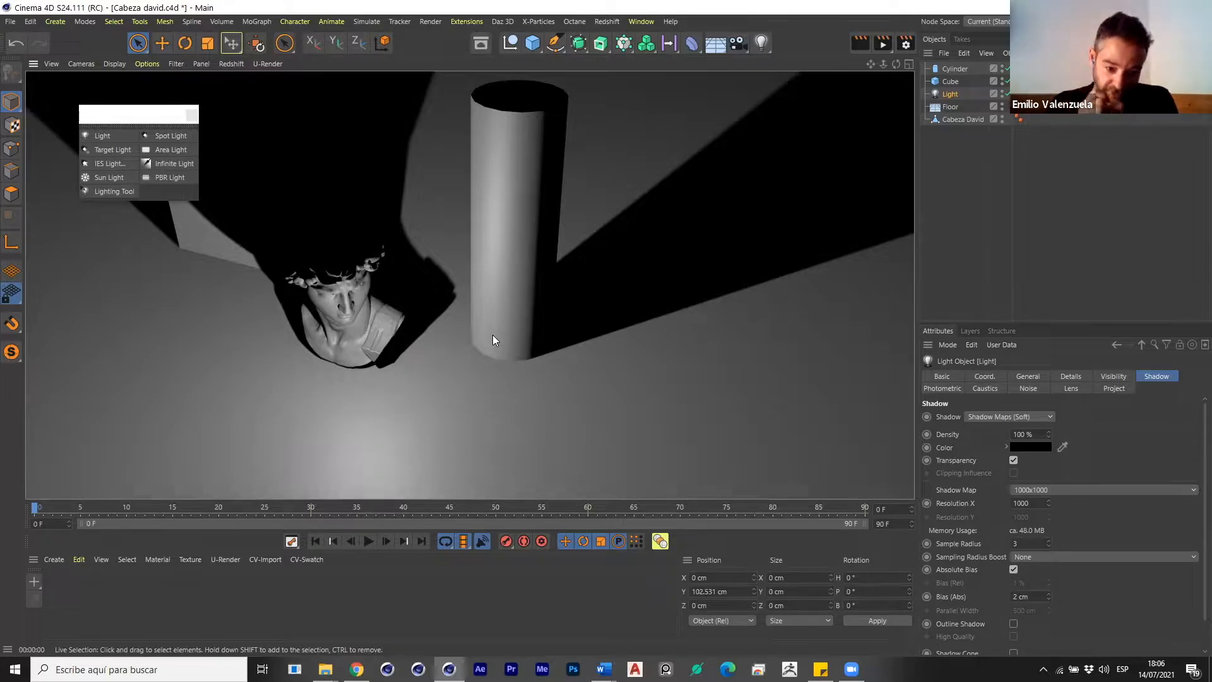
{"action": "left_click", "coordinate": [1083, 492]}
{"action": "left_click", "coordinate": [1080, 504]}
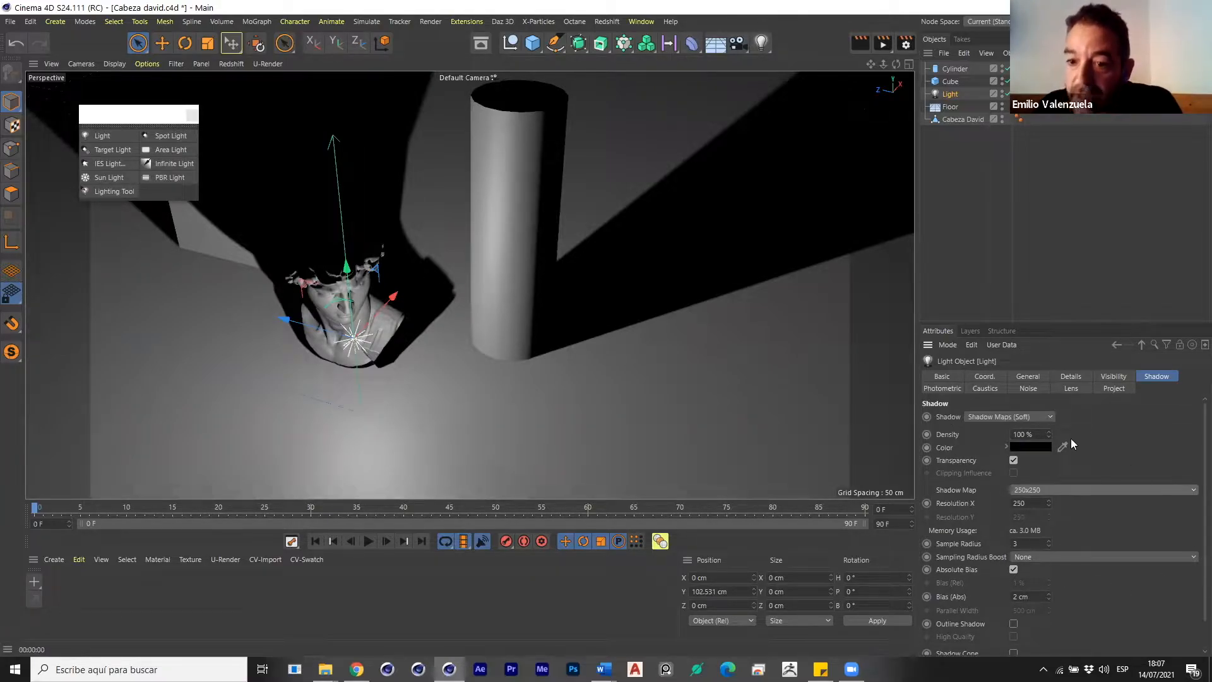
Set the light's shadow density to 60 % and render the view with the cube, bust and cylinder in frame.
{"action": "left_click", "coordinate": [1039, 433]}
{"action": "type", "text": "60"}
{"action": "key", "text": "Return"}
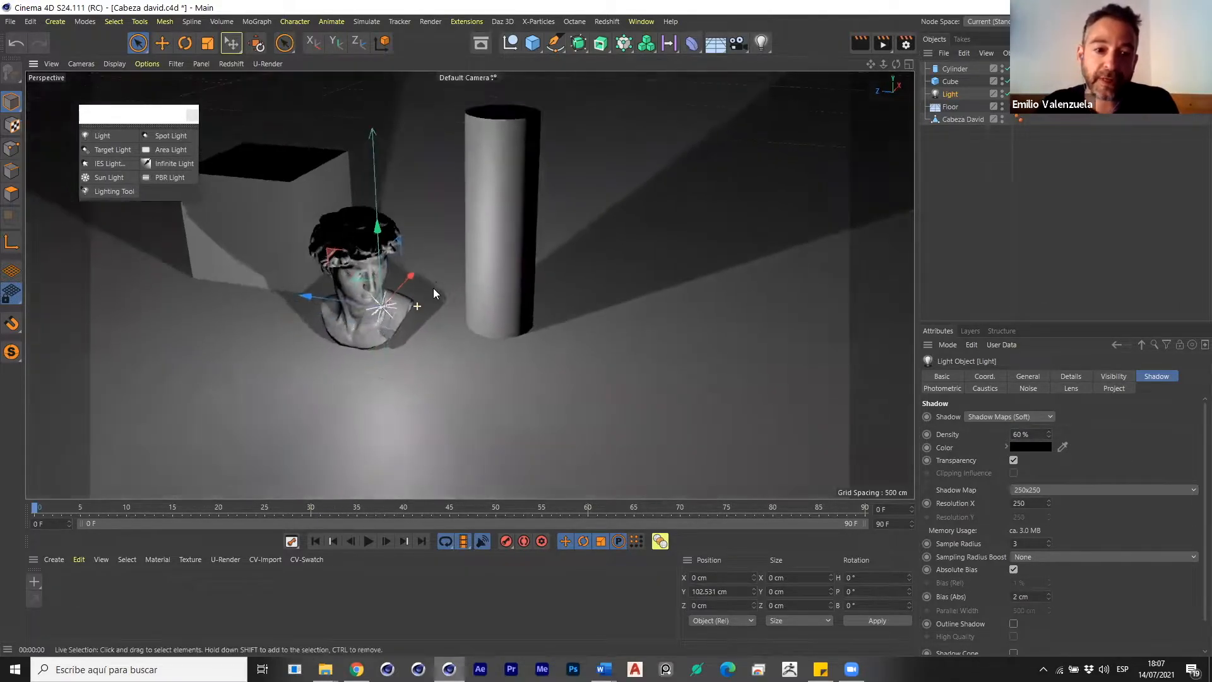
{"action": "middle_click_drag", "start_coordinate": [433, 289], "coordinate": [416, 343], "text": "alt"}
{"action": "key", "text": "ctrl+r"}
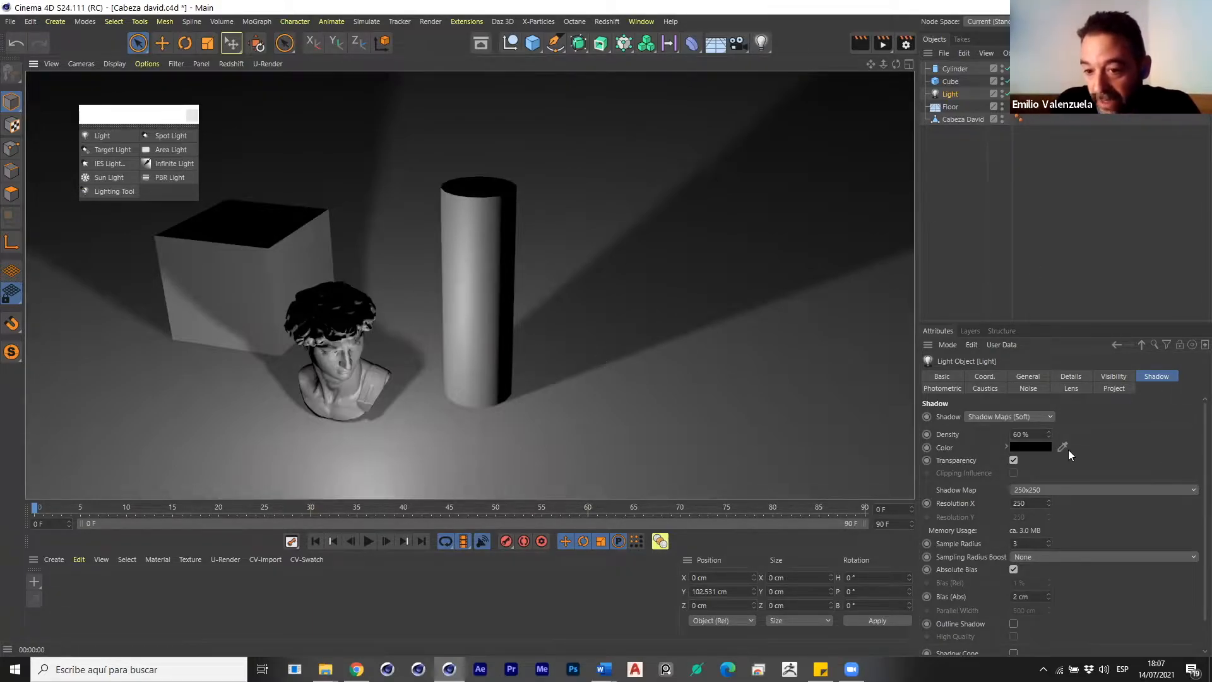
Change the light's shadow colour to a saturated magenta.
{"action": "left_click_drag", "start_coordinate": [1039, 435], "coordinate": [994, 438]}
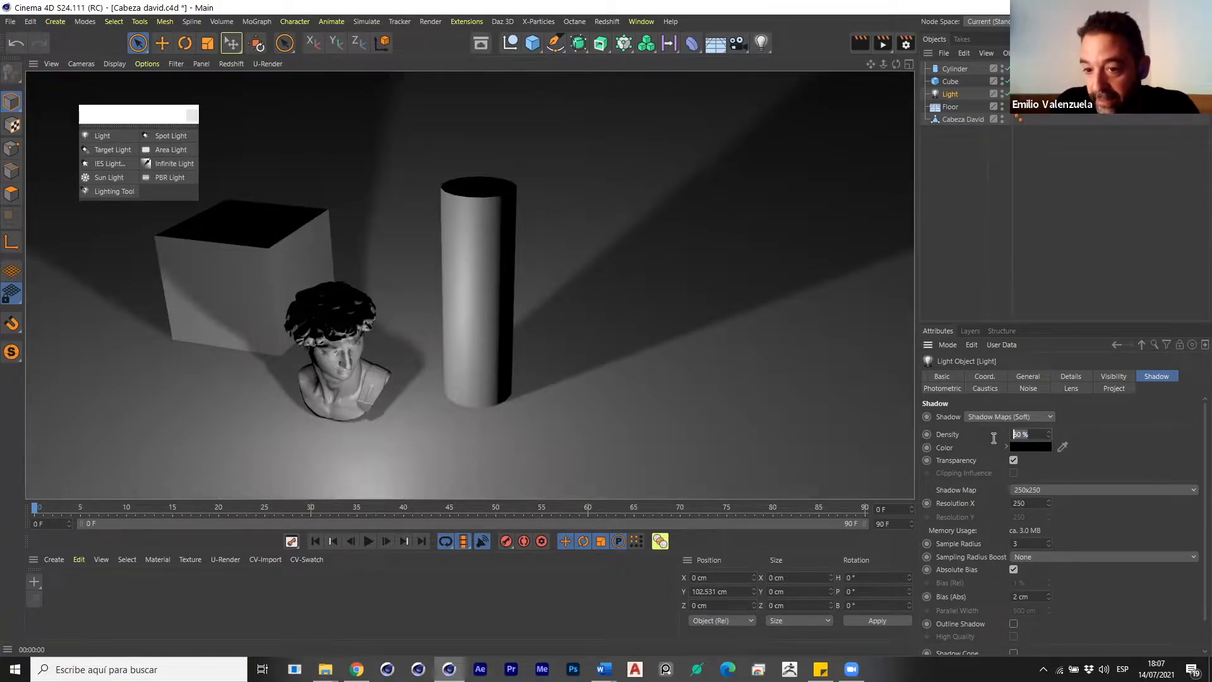
{"action": "left_click", "coordinate": [1025, 446]}
{"action": "left_click", "coordinate": [1116, 443]}
{"action": "left_click_drag", "start_coordinate": [1115, 457], "coordinate": [1117, 498]}
{"action": "left_click", "coordinate": [1010, 492]}
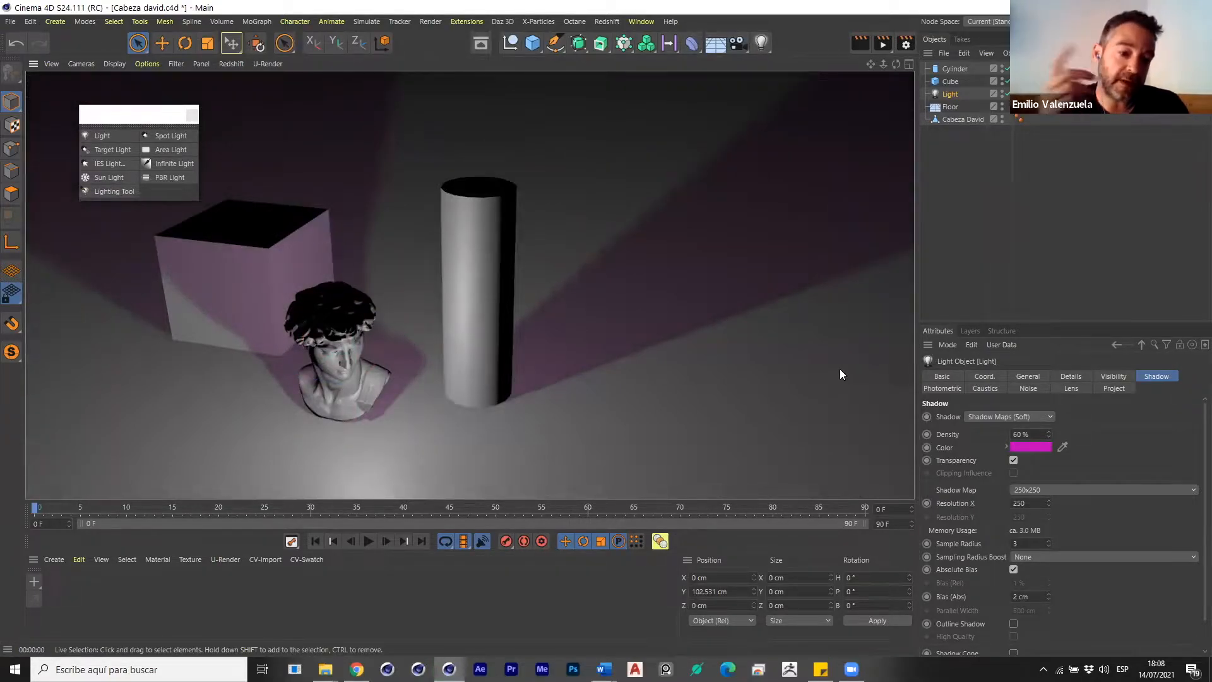
Colour the light yellow with hue 68° and saturation 100 %.
{"action": "left_click", "coordinate": [1029, 375]}
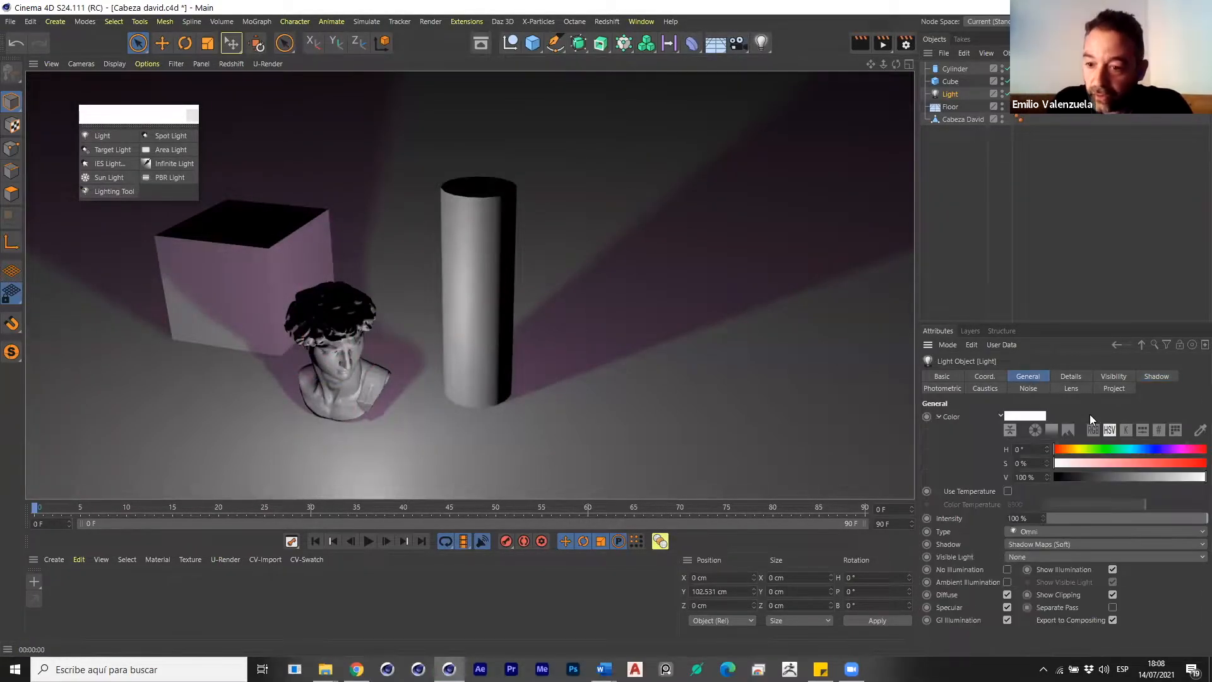
{"action": "left_click", "coordinate": [1151, 465]}
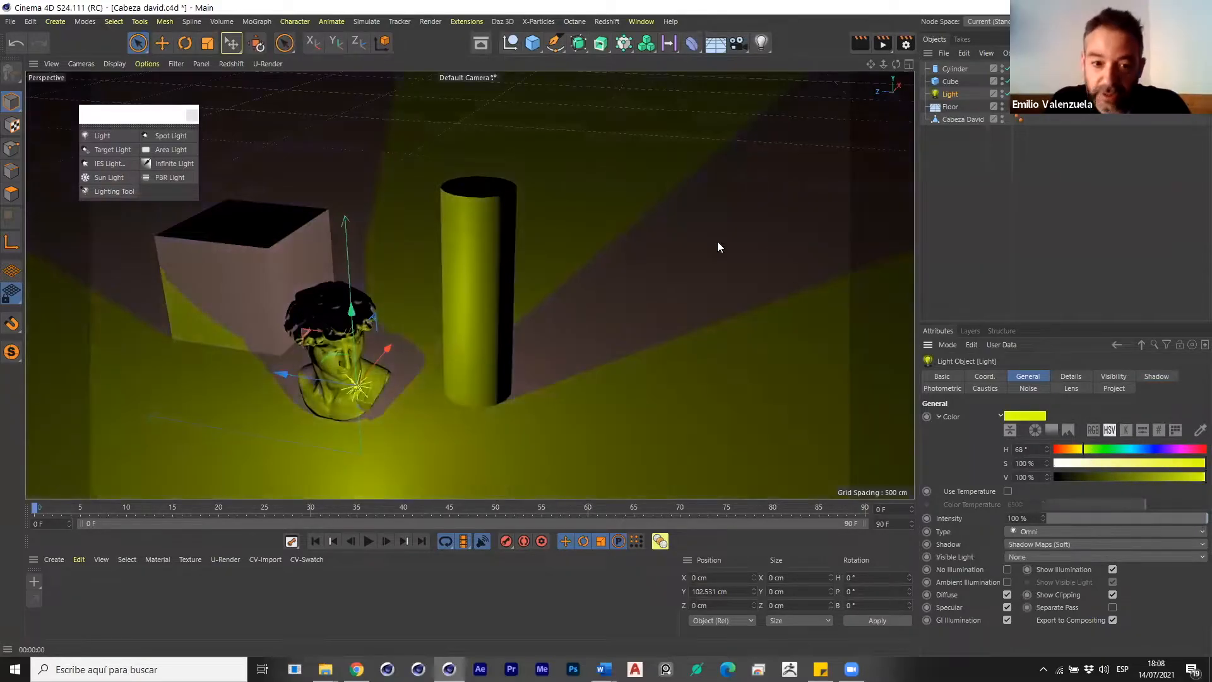
{"action": "left_click", "coordinate": [1028, 202]}
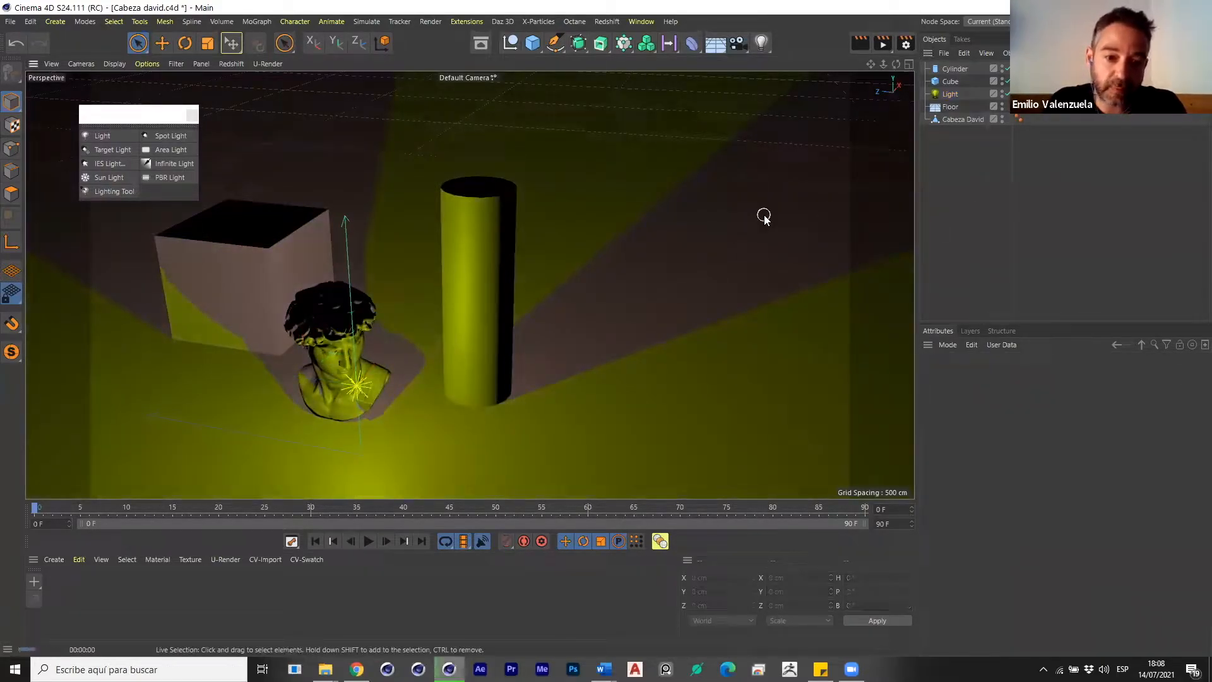
Set the yellow light's shadow density to 100 %.
{"action": "left_click", "coordinate": [949, 93]}
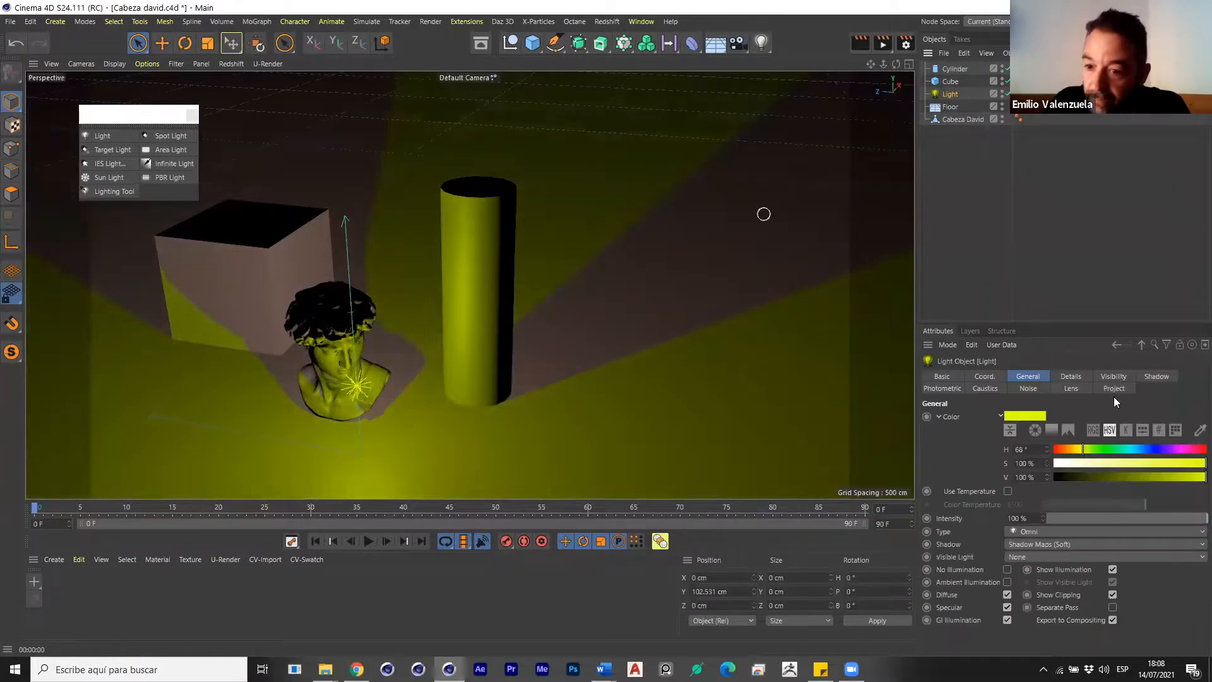
{"action": "left_click", "coordinate": [1113, 376]}
{"action": "left_click", "coordinate": [1156, 377]}
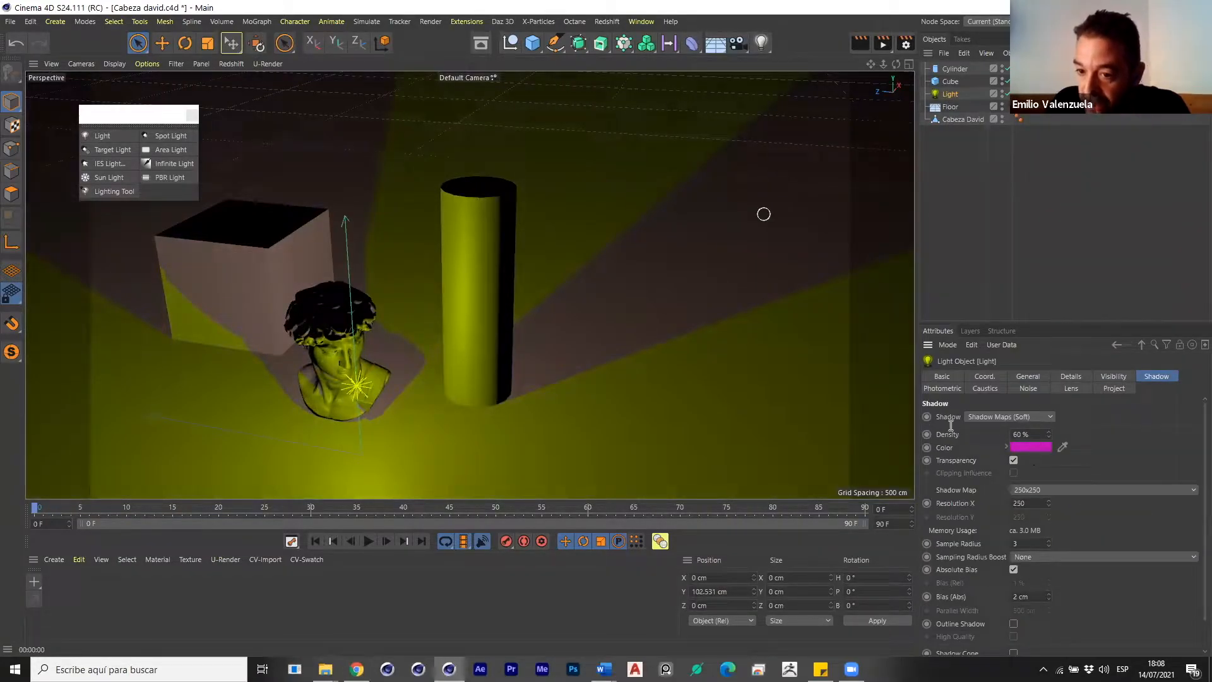
{"action": "left_click", "coordinate": [1013, 434]}
{"action": "type", "text": "100"}
{"action": "key", "text": "Return"}
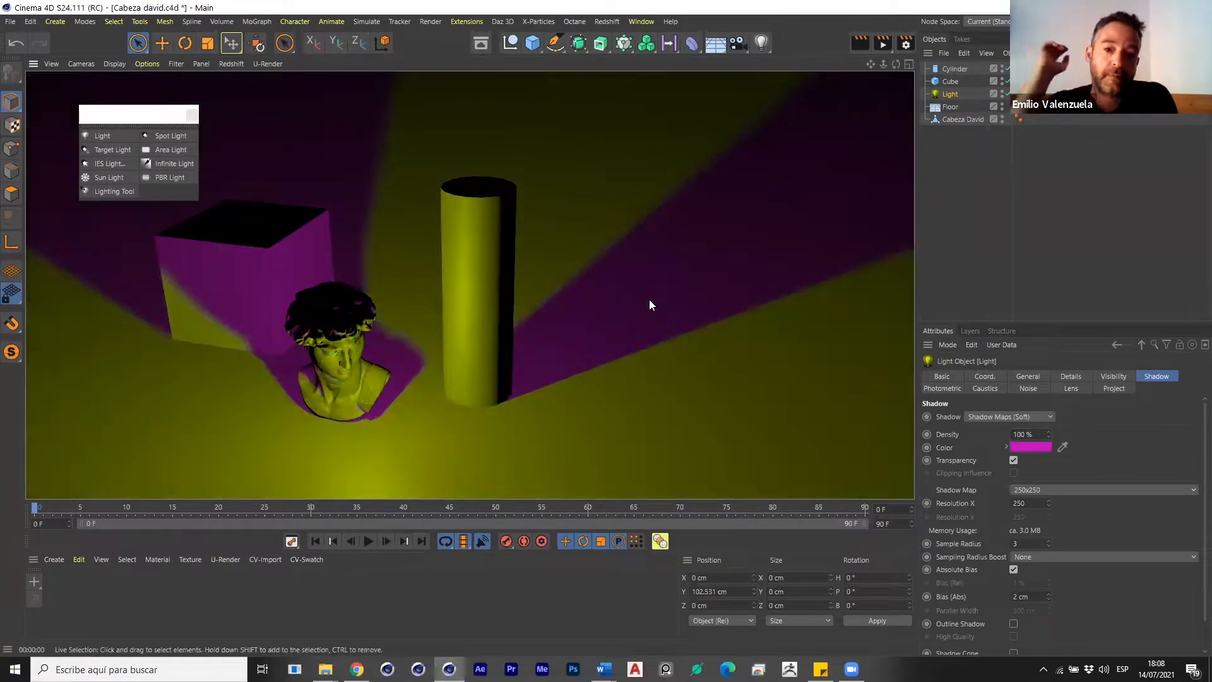
Duplicate the yellow light and move the copy beyond the cylinder, to about Y 169 cm, Z -225 cm.
{"action": "left_click_drag", "start_coordinate": [950, 95], "coordinate": [953, 101], "text": "ctrl"}
{"action": "left_click_drag", "start_coordinate": [313, 365], "coordinate": [481, 399]}
{"action": "left_click_drag", "start_coordinate": [539, 338], "coordinate": [536, 284]}
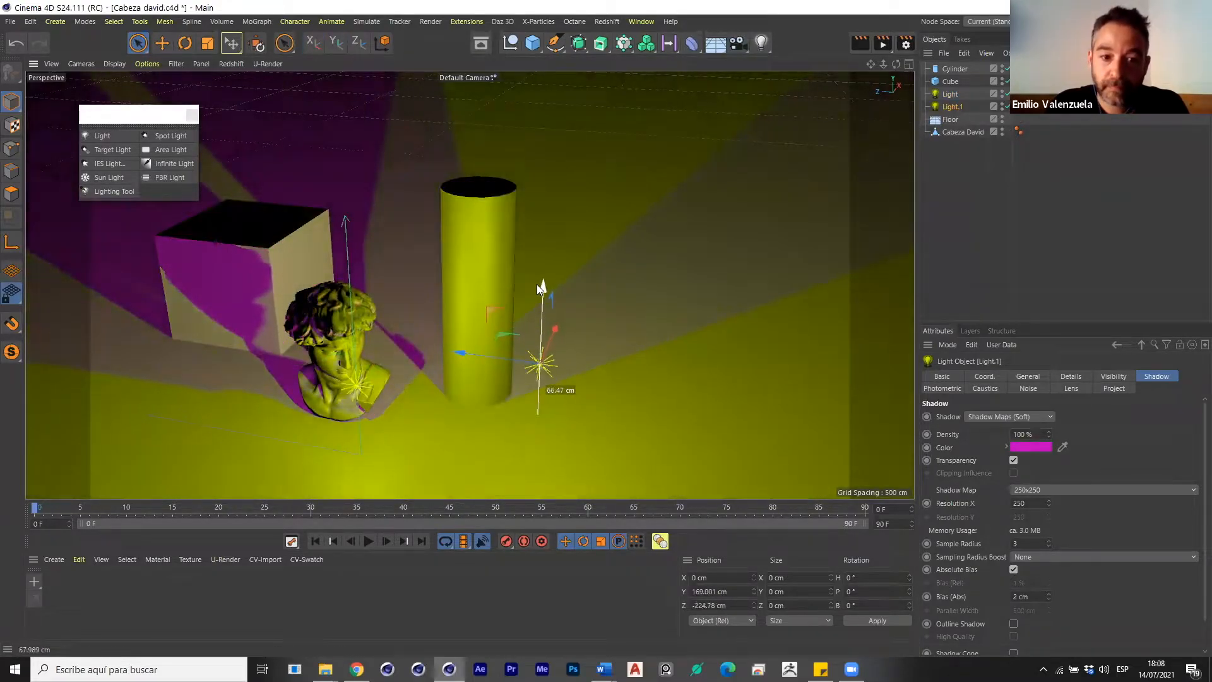
Colour the duplicated light red with hue 0° and its shadow cyan with hue 187°.
{"action": "left_click", "coordinate": [1027, 376]}
{"action": "left_click_drag", "start_coordinate": [1087, 454], "coordinate": [1205, 449]}
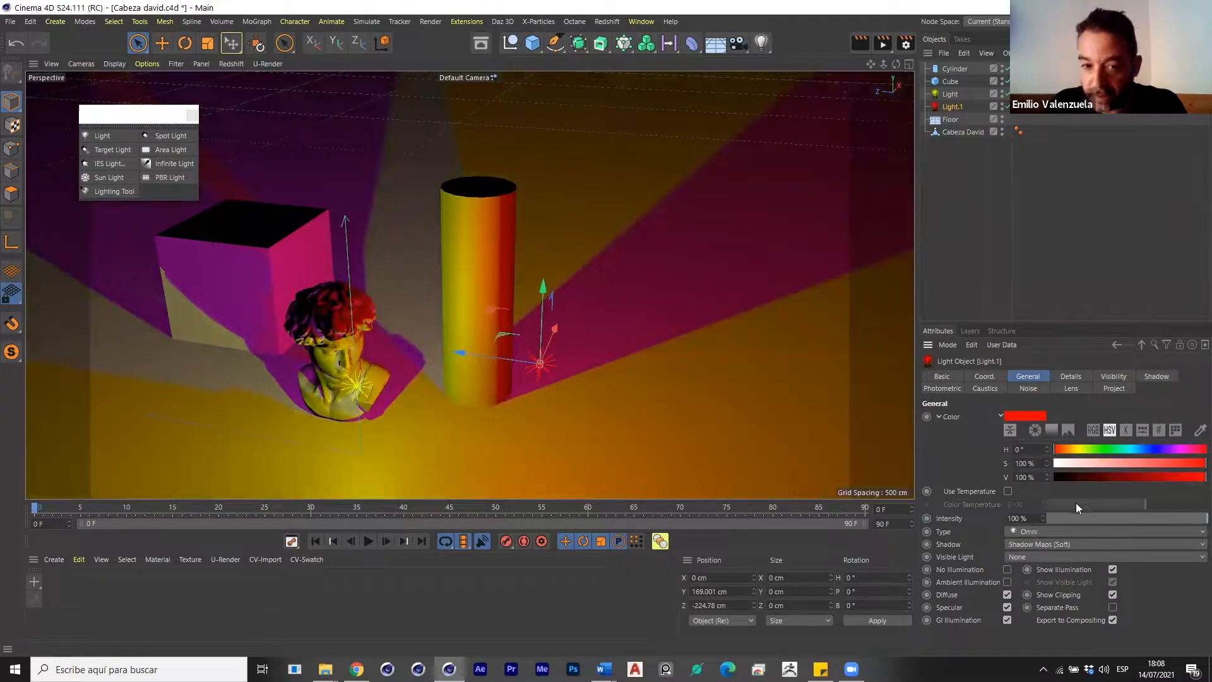
{"action": "left_click", "coordinate": [1162, 378]}
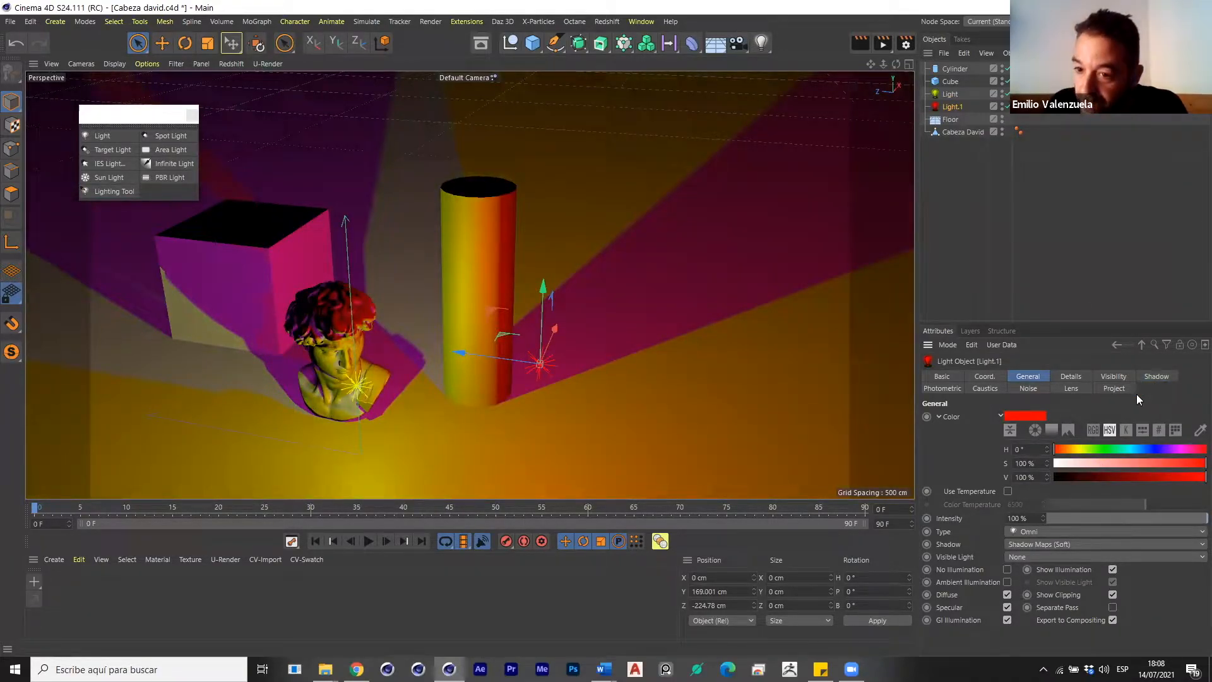
{"action": "left_click", "coordinate": [1038, 446]}
{"action": "left_click_drag", "start_coordinate": [1103, 449], "coordinate": [1060, 447]}
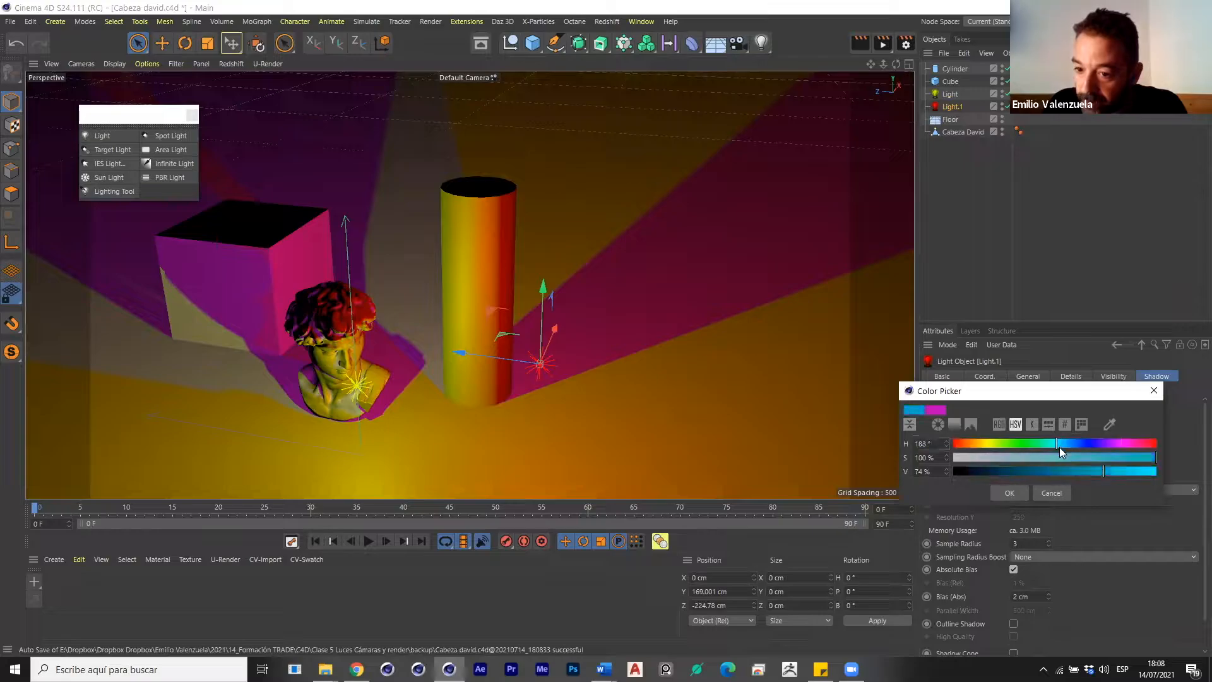
{"action": "left_click", "coordinate": [1058, 443]}
{"action": "left_click", "coordinate": [1058, 443]}
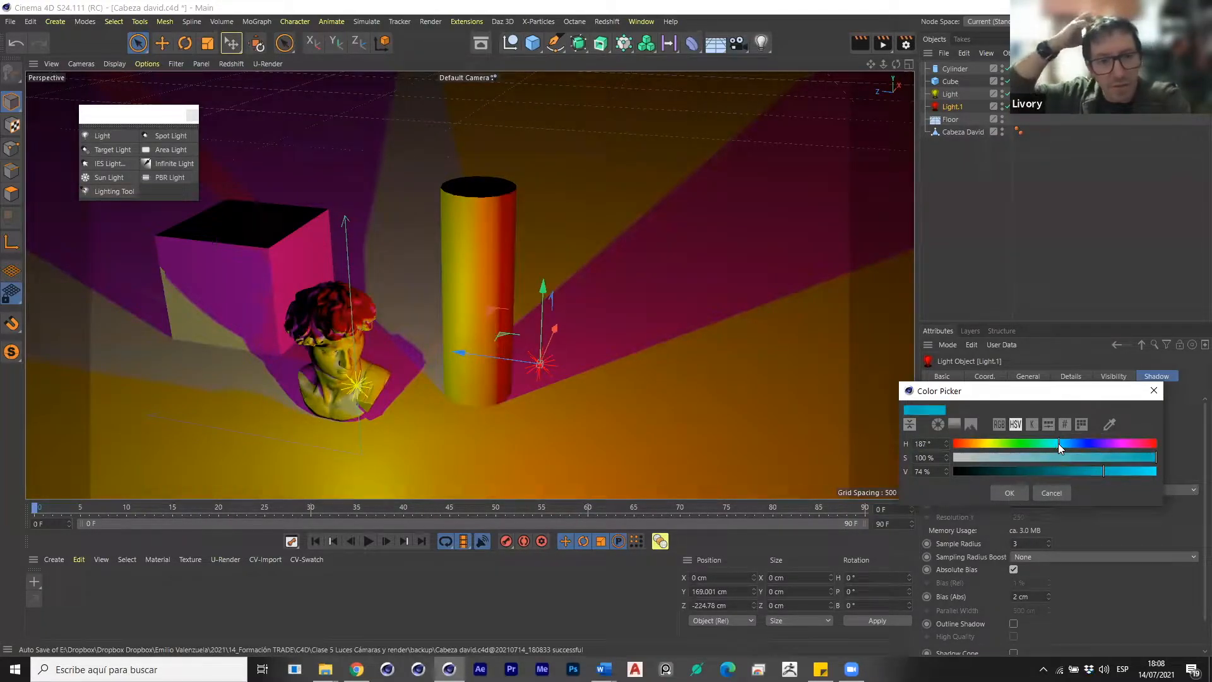
{"action": "left_click", "coordinate": [1019, 494]}
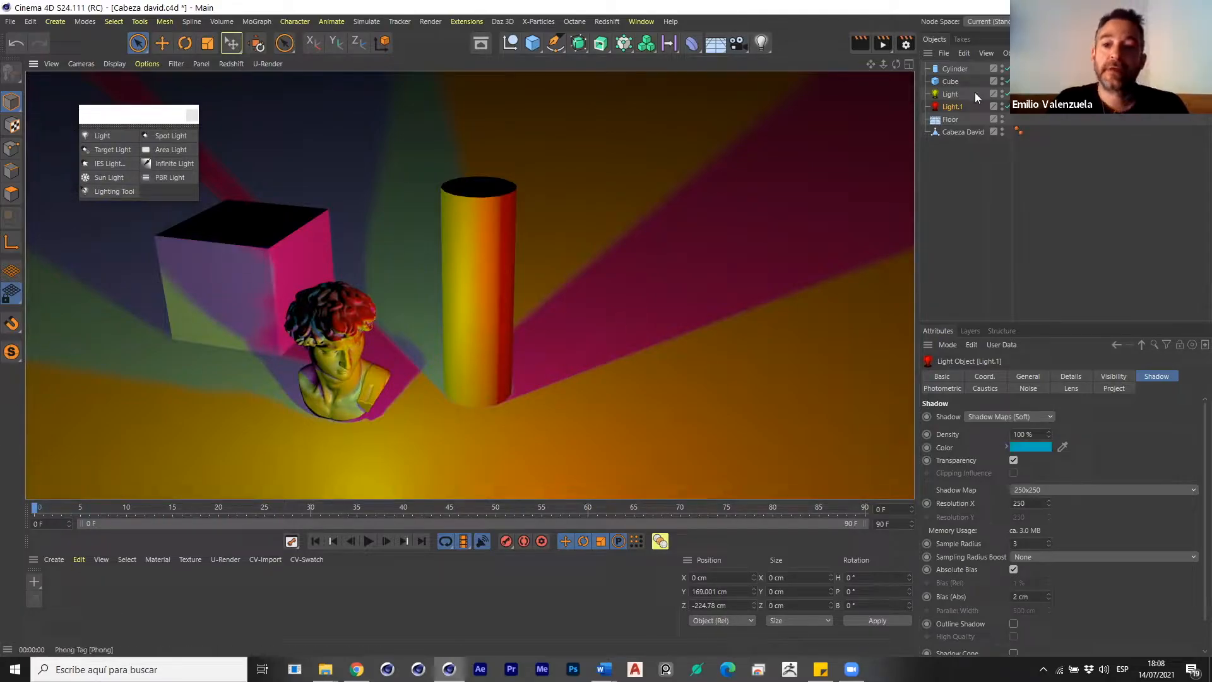
Try the yellow light with its shadow set to None and return it to Shadow Maps (Soft).
{"action": "left_click", "coordinate": [952, 94]}
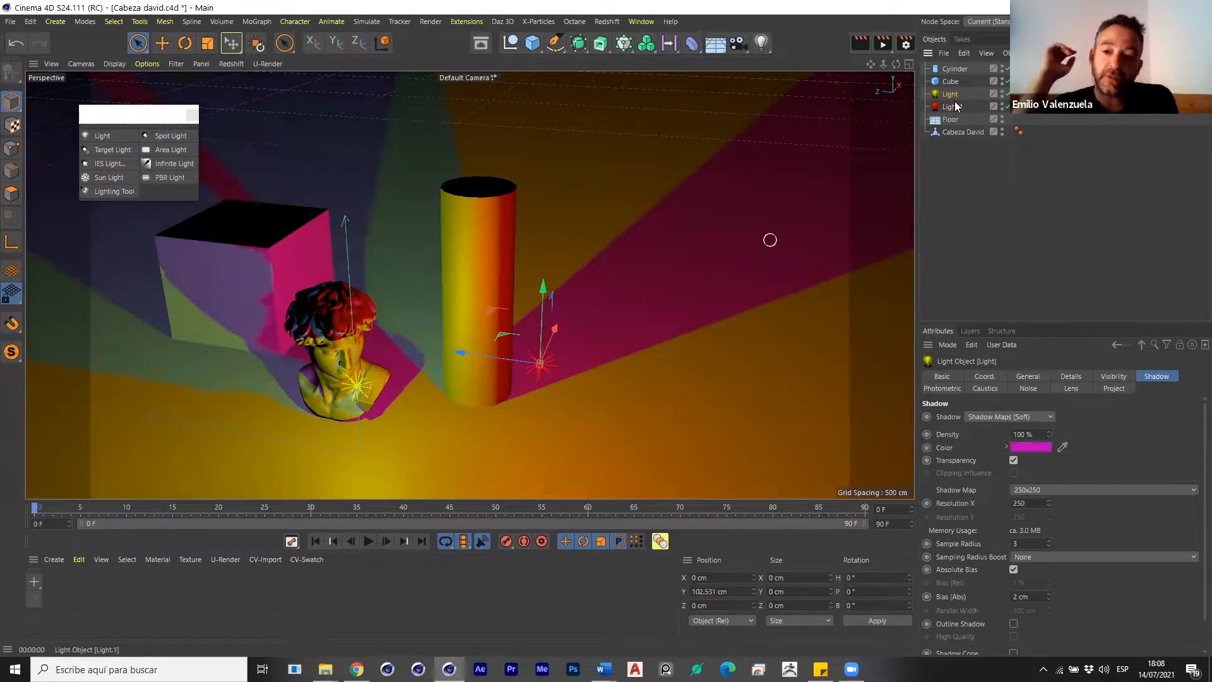
{"action": "left_click", "coordinate": [940, 95]}
{"action": "left_click", "coordinate": [1028, 376]}
{"action": "left_click", "coordinate": [939, 416]}
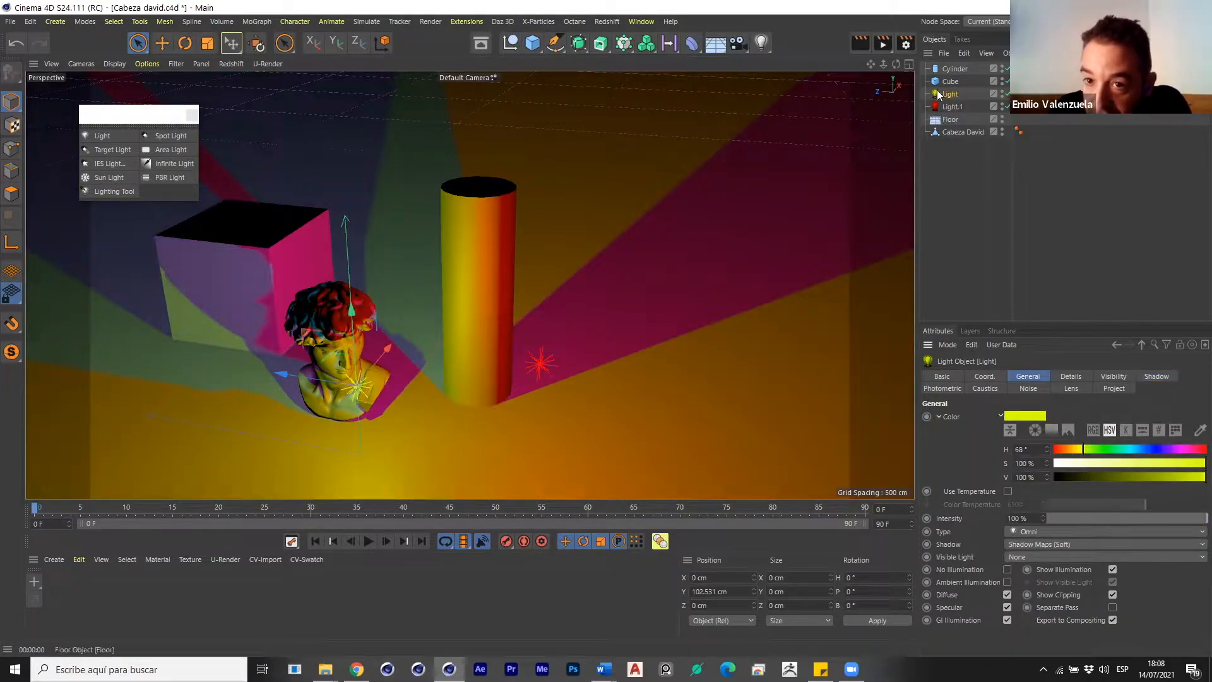
{"action": "left_click", "coordinate": [1032, 543]}
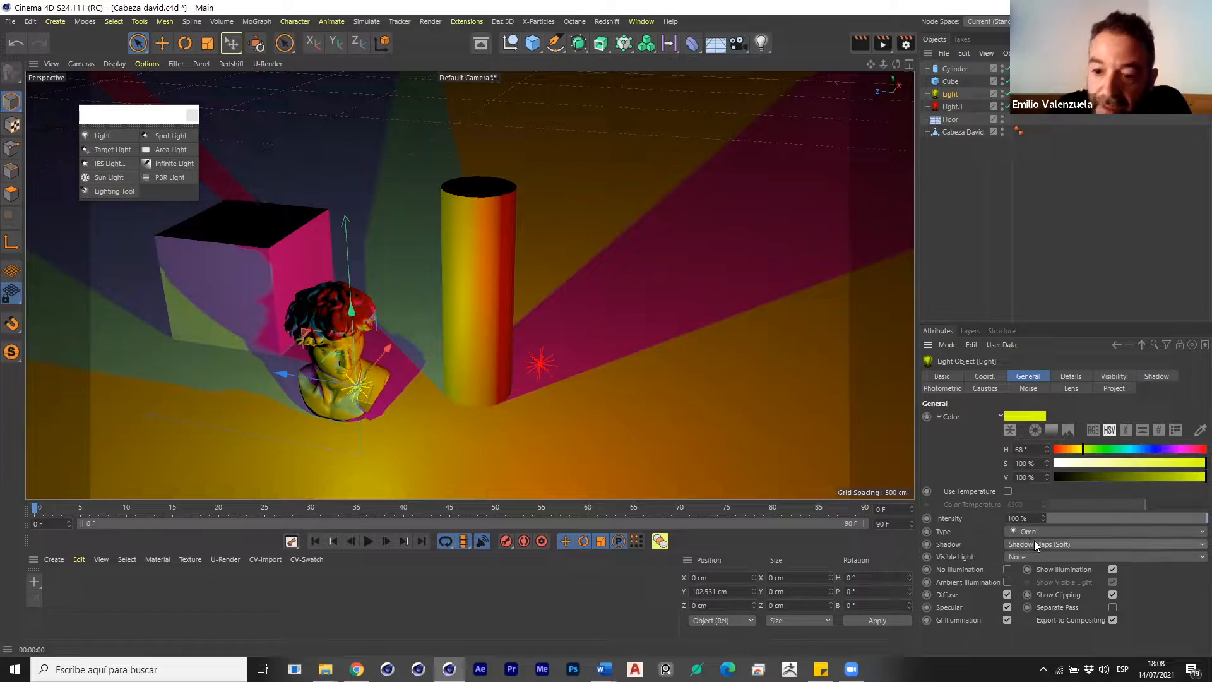
{"action": "left_click", "coordinate": [1030, 559]}
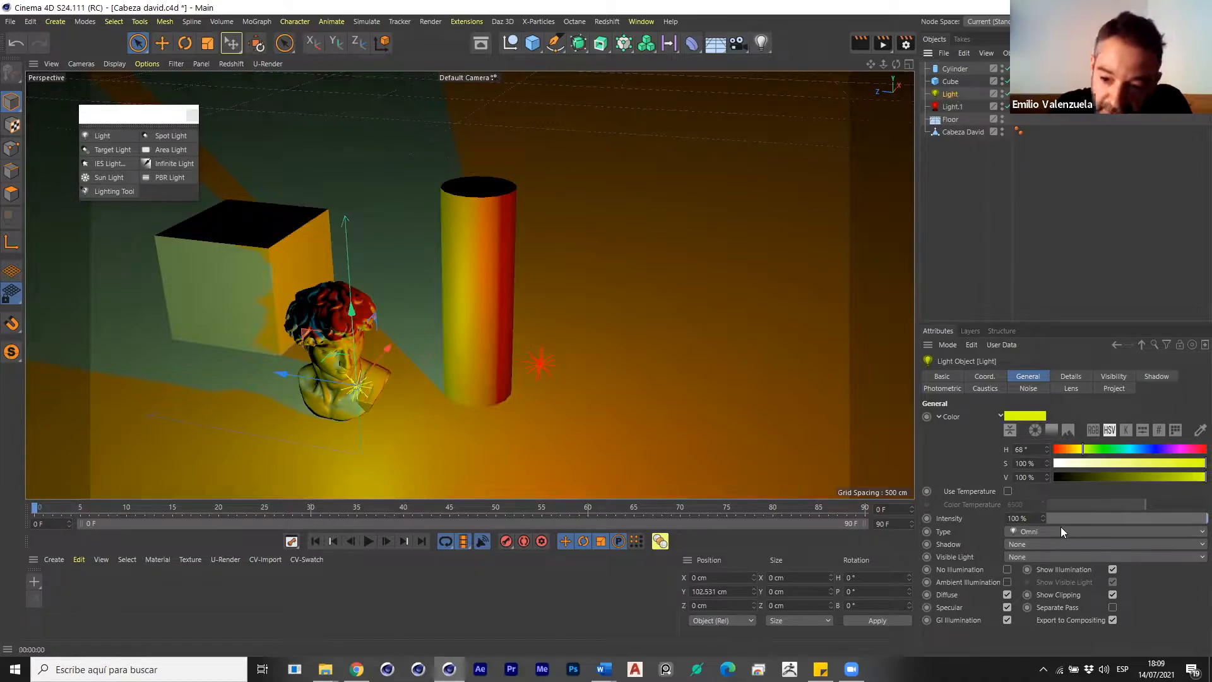
{"action": "left_click", "coordinate": [1033, 543]}
{"action": "left_click", "coordinate": [1039, 570]}
Set the yellow light's falloff to Inverse Square (Physically Accurate) and render the view from a lower angle.
{"action": "left_click_drag", "start_coordinate": [378, 379], "coordinate": [442, 259], "text": "alt"}
{"action": "left_click_drag", "start_coordinate": [581, 247], "coordinate": [606, 232], "text": "alt"}
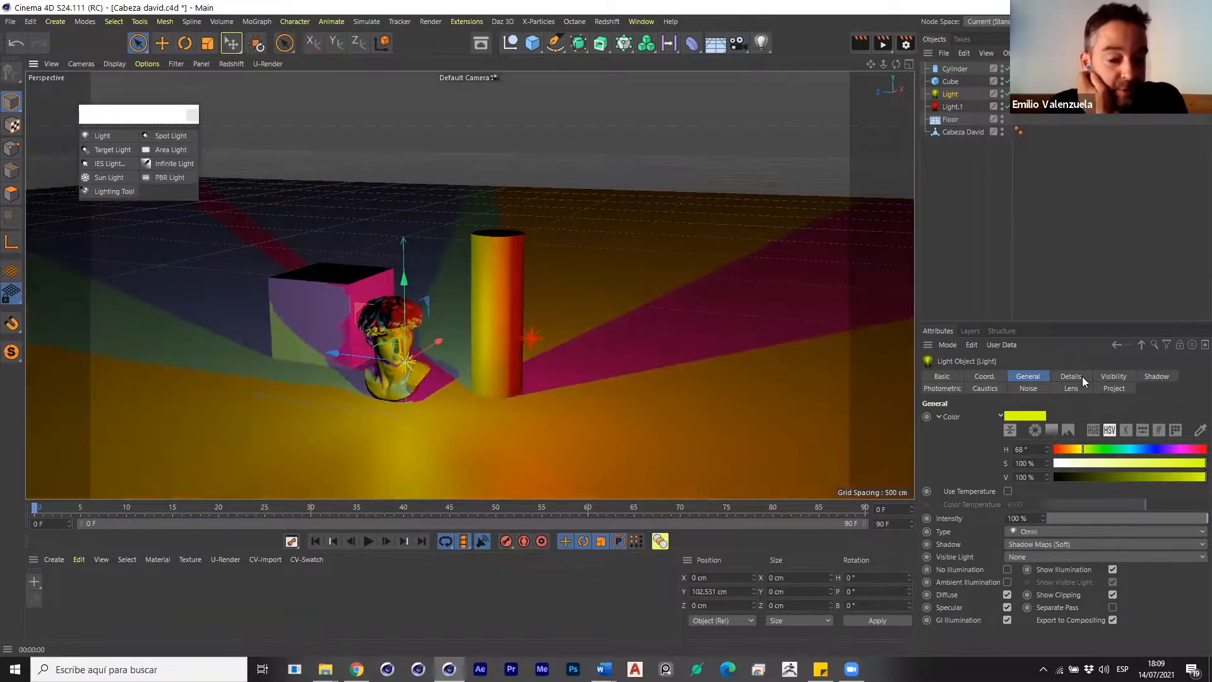
{"action": "left_click", "coordinate": [1083, 376]}
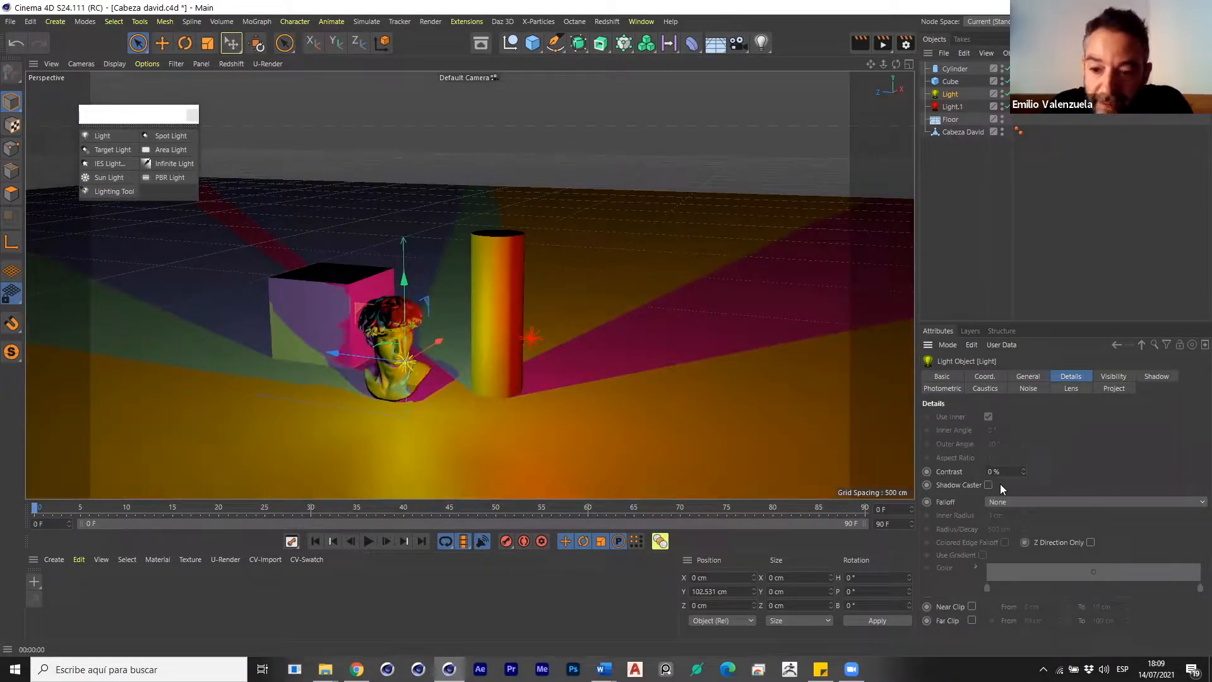
{"action": "left_click", "coordinate": [1023, 500]}
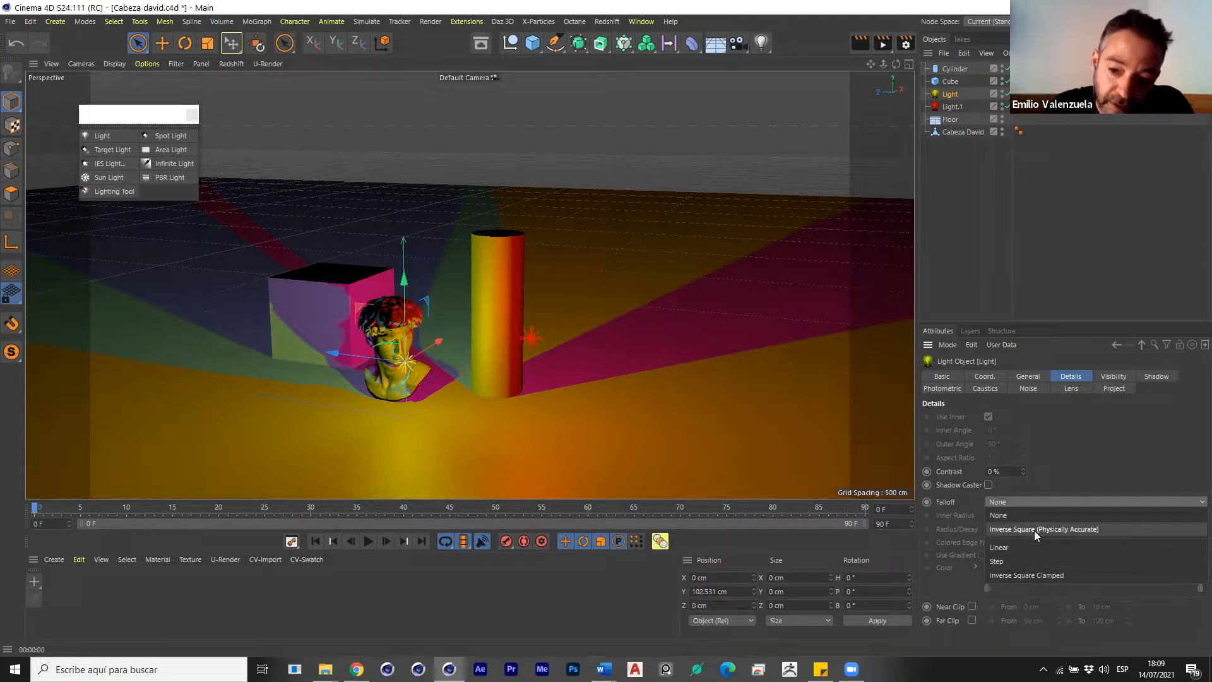
{"action": "left_click", "coordinate": [1035, 530]}
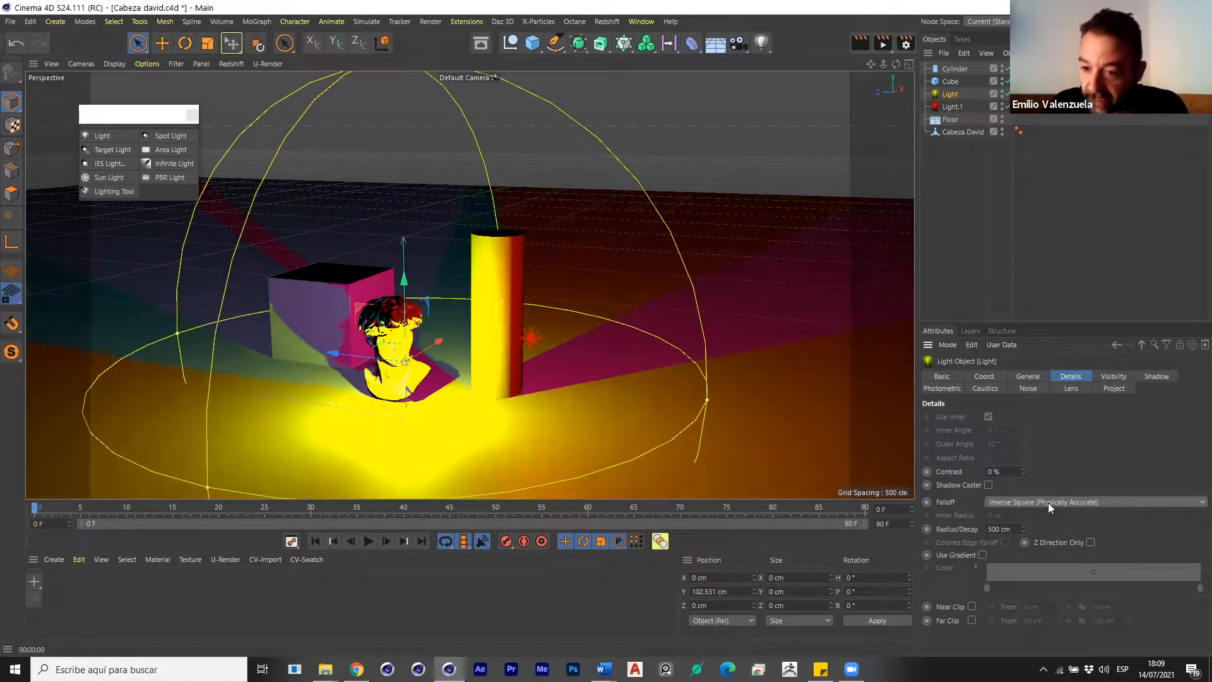
{"action": "scroll", "coordinate": [444, 383], "scroll_direction": "up", "scroll_amount": 4}
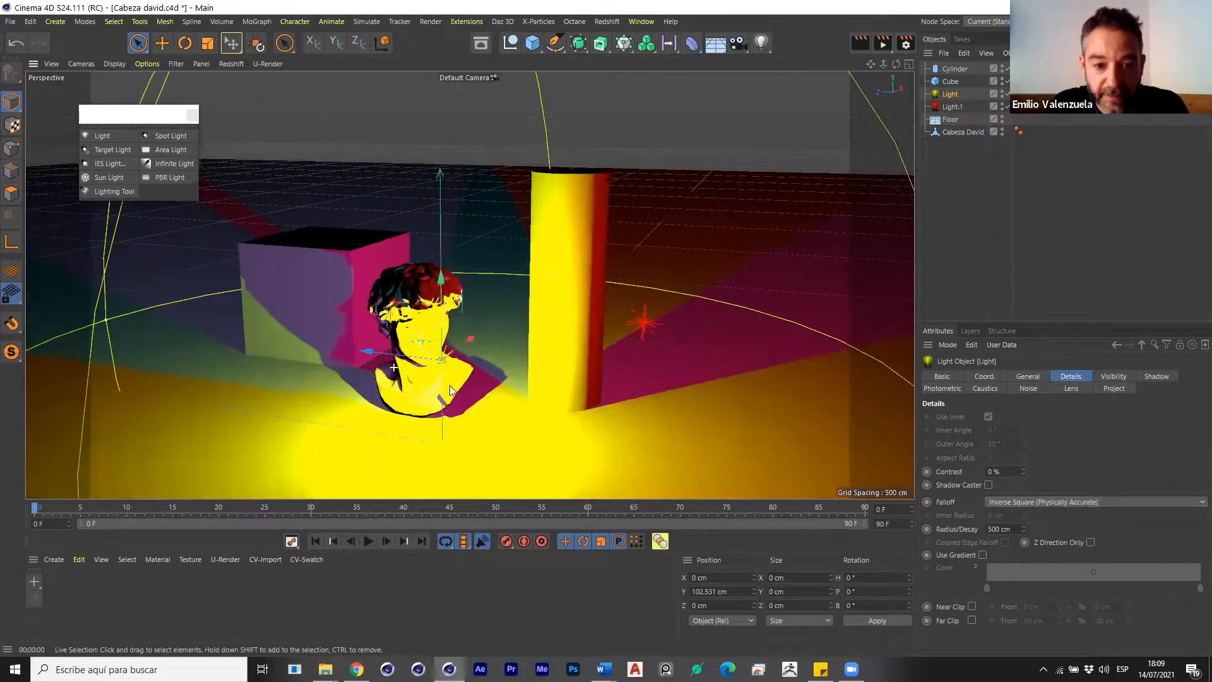
{"action": "left_click_drag", "start_coordinate": [443, 383], "coordinate": [497, 320], "text": "alt"}
{"action": "key", "text": "ctrl+r"}
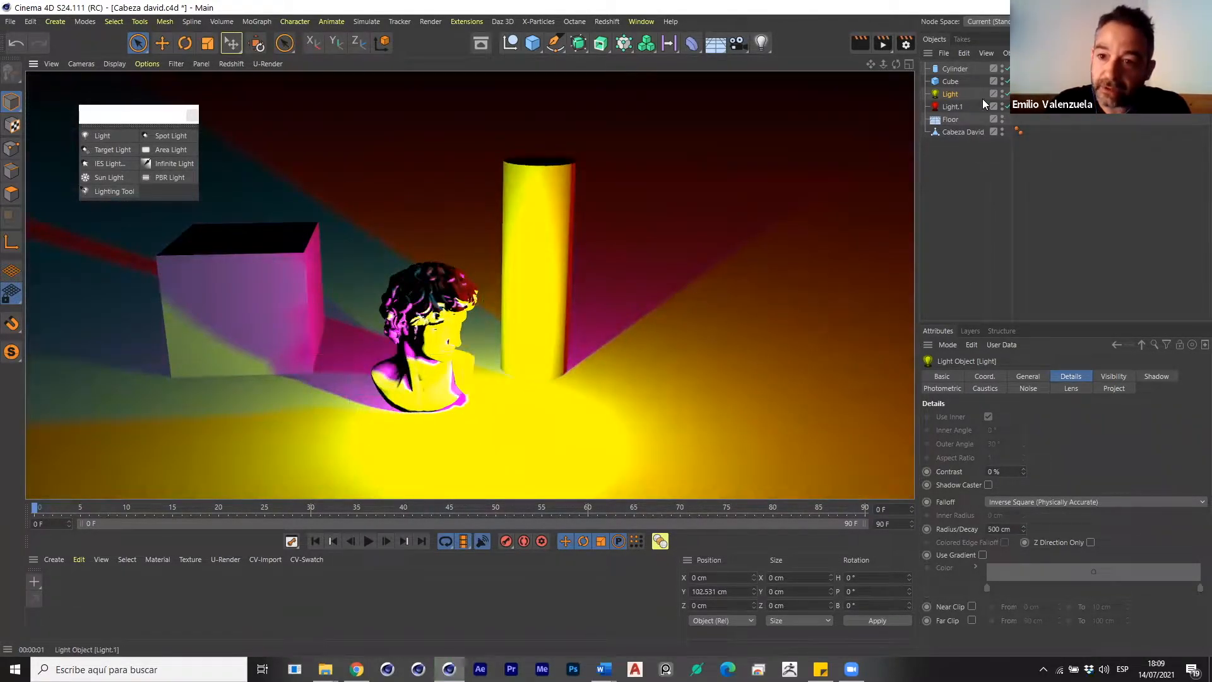
Reset the yellow light's colour and its shadow colour to their defaults and render the view.
{"action": "left_click", "coordinate": [952, 94]}
{"action": "left_click", "coordinate": [1027, 376]}
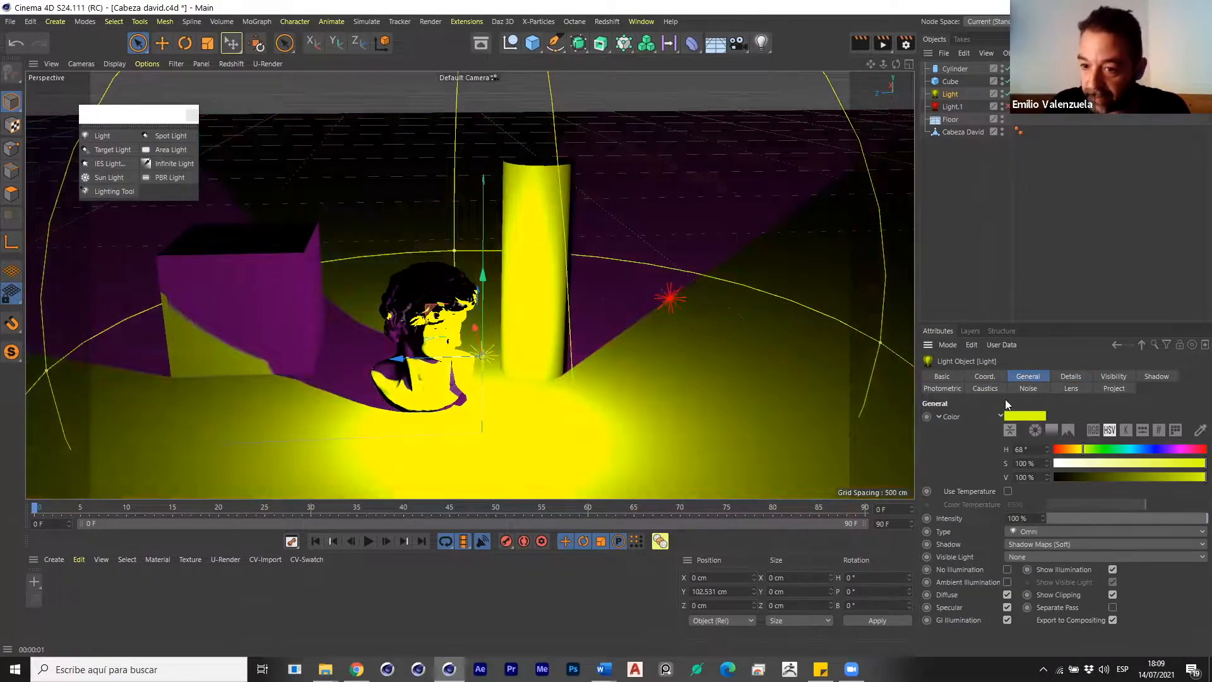
{"action": "right_click", "coordinate": [957, 413]}
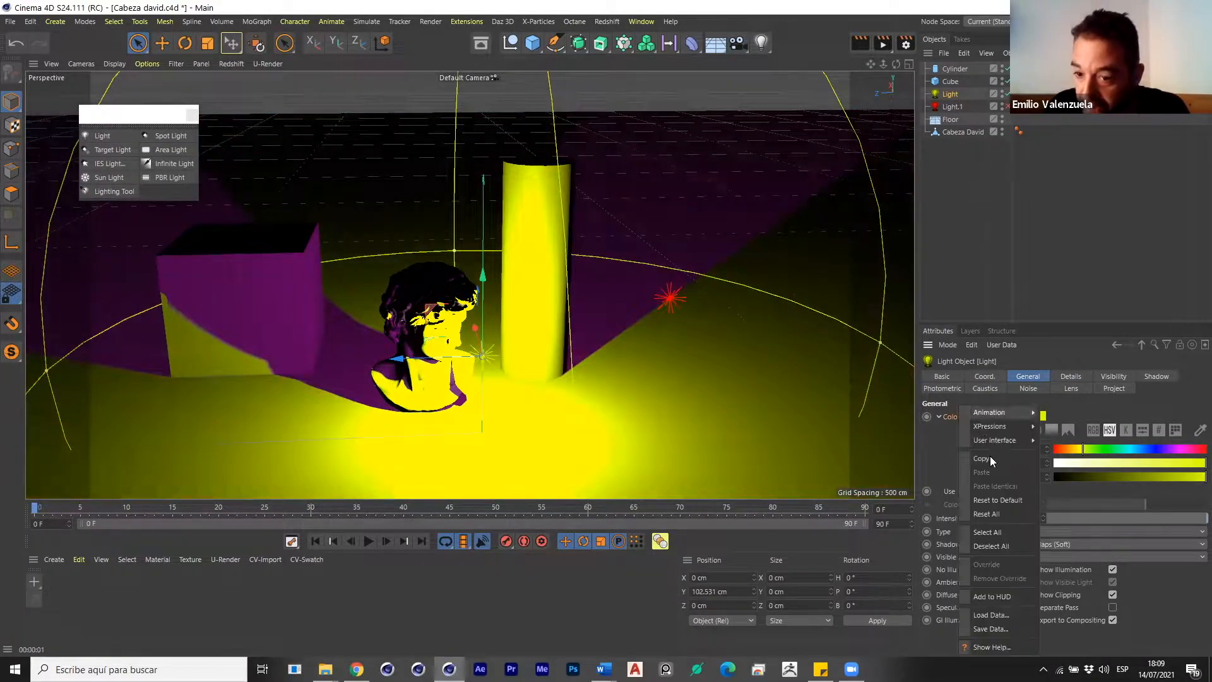
{"action": "left_click", "coordinate": [998, 500]}
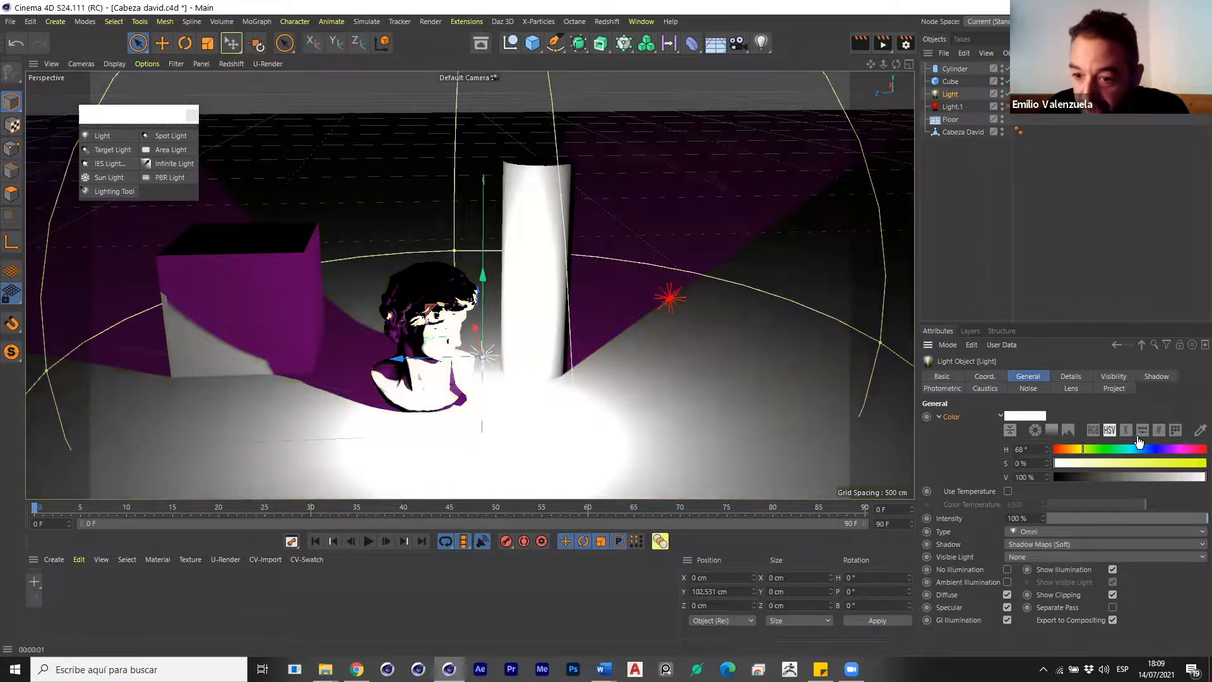
{"action": "left_click", "coordinate": [1144, 377]}
{"action": "right_click", "coordinate": [946, 450]}
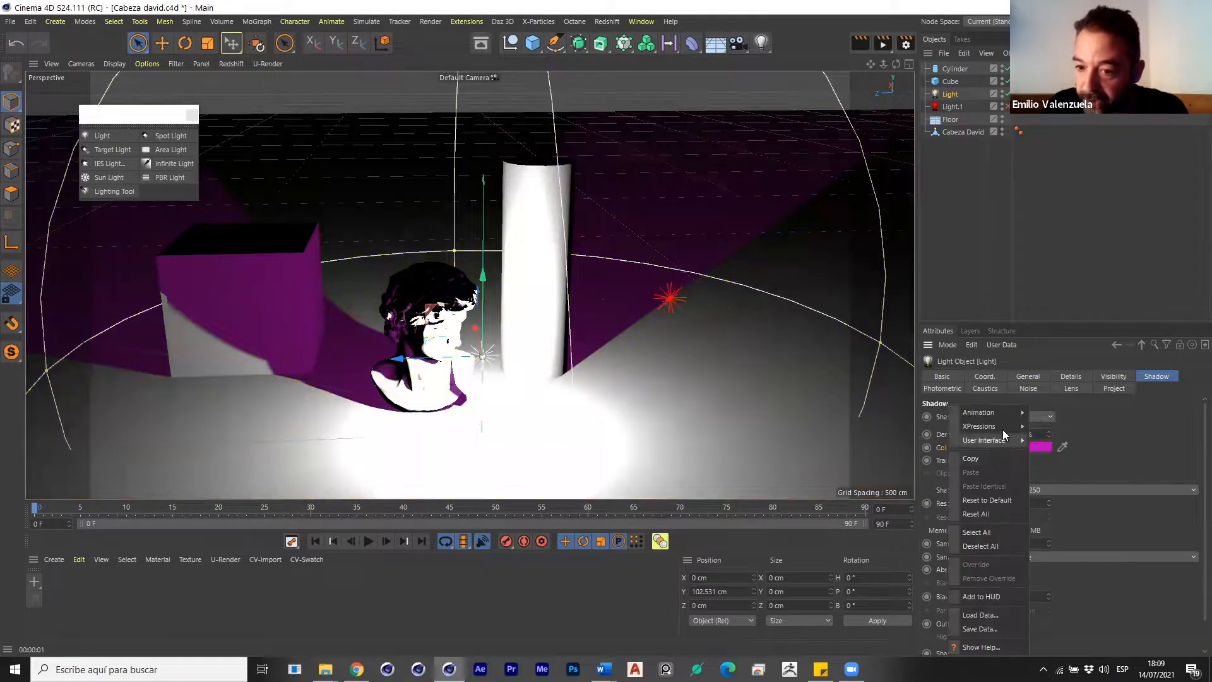
{"action": "left_click", "coordinate": [991, 502]}
{"action": "key", "text": "ctrl+r"}
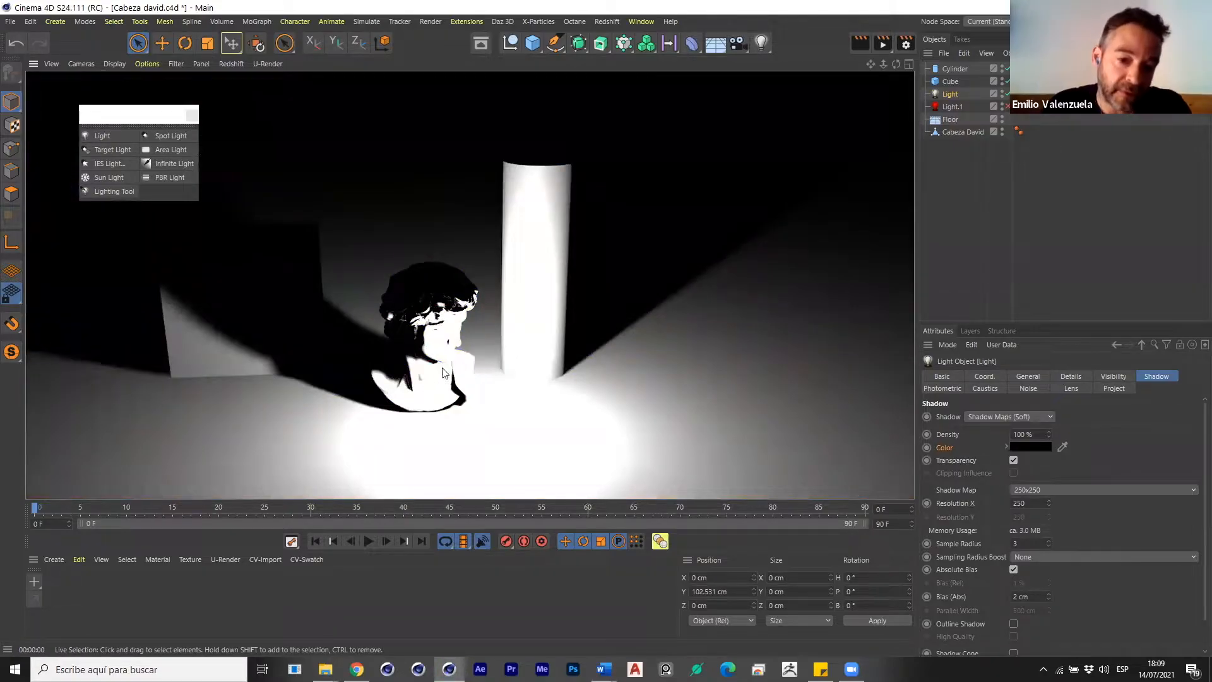
Change the white light's falloff to Inverse Square Clamped and render the view.
{"action": "left_click", "coordinate": [956, 96]}
{"action": "left_click", "coordinate": [1043, 377]}
{"action": "left_click", "coordinate": [1070, 377]}
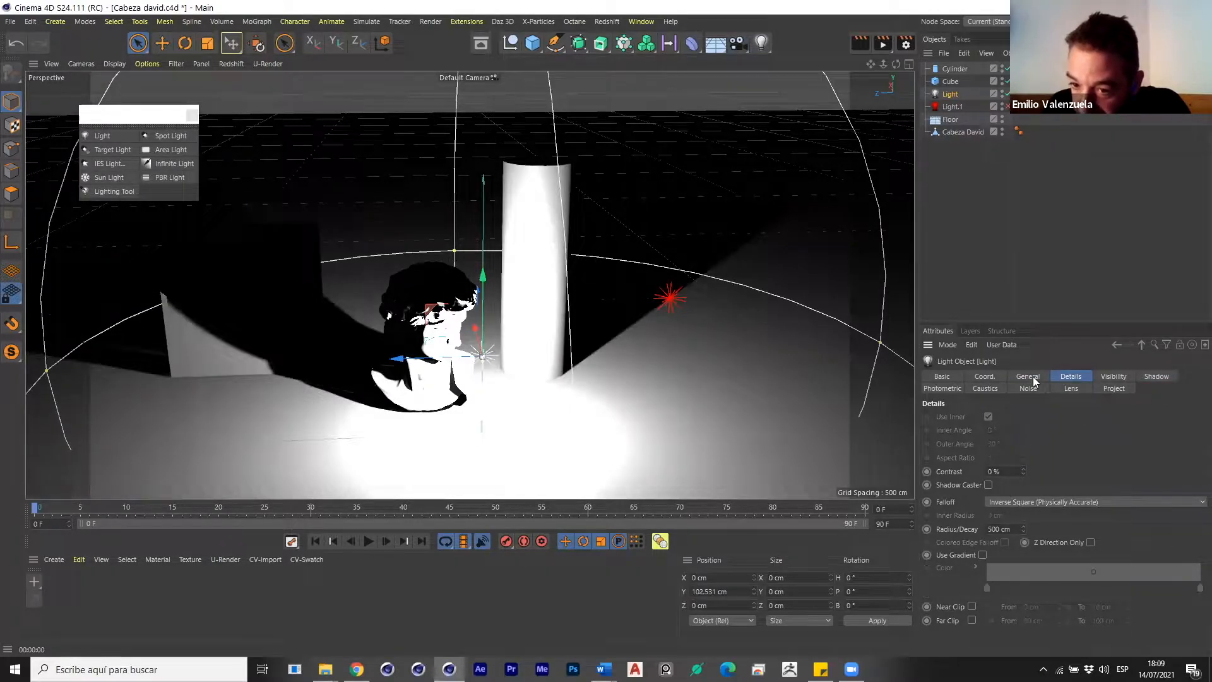
{"action": "left_click", "coordinate": [1030, 377]}
{"action": "left_click", "coordinate": [1073, 379]}
{"action": "left_click", "coordinate": [1050, 503]}
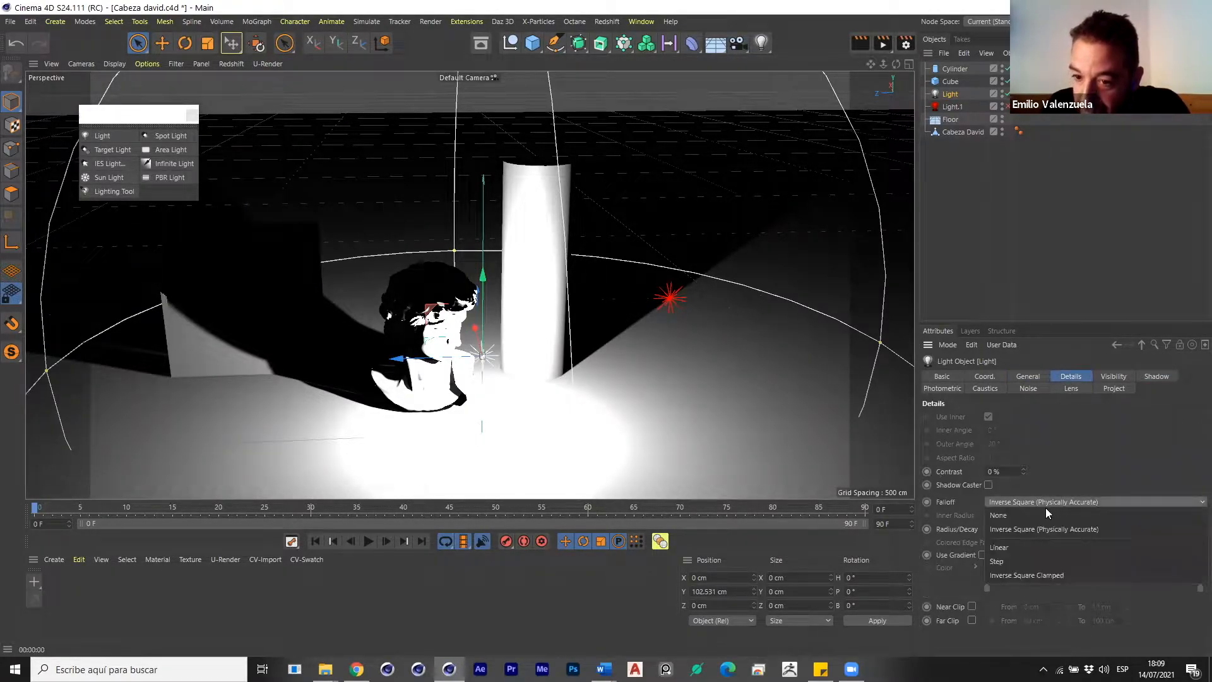
{"action": "left_click", "coordinate": [1050, 575]}
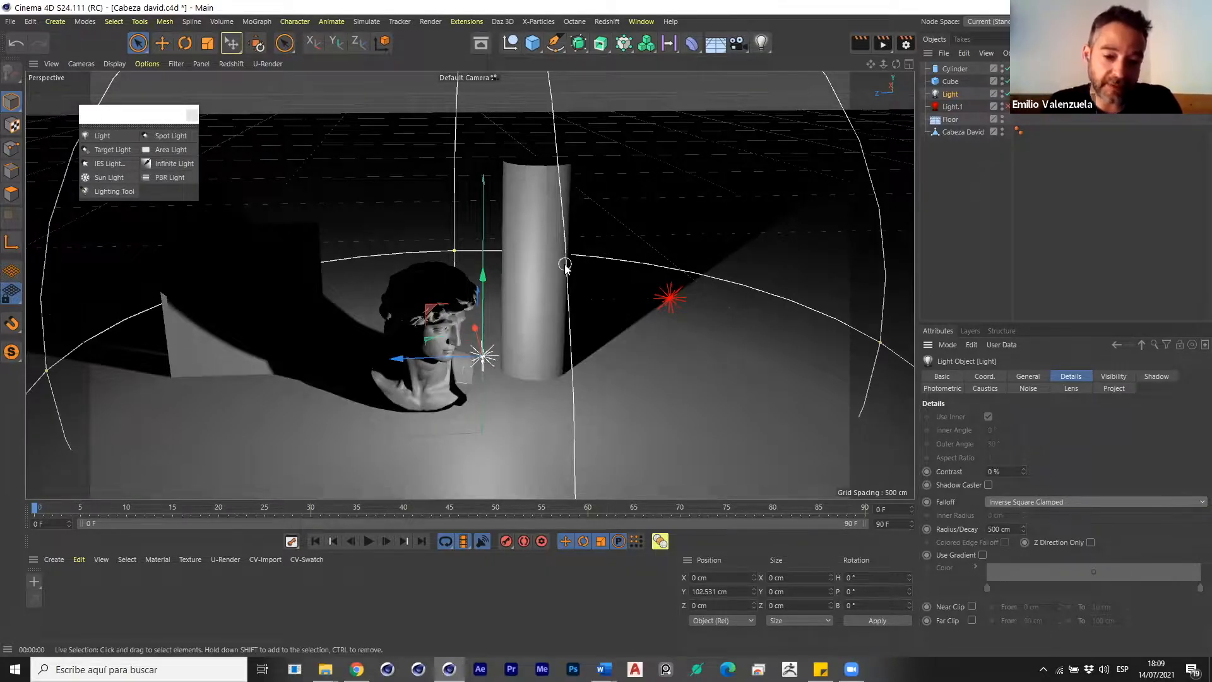
{"action": "key", "text": "ctrl+r"}
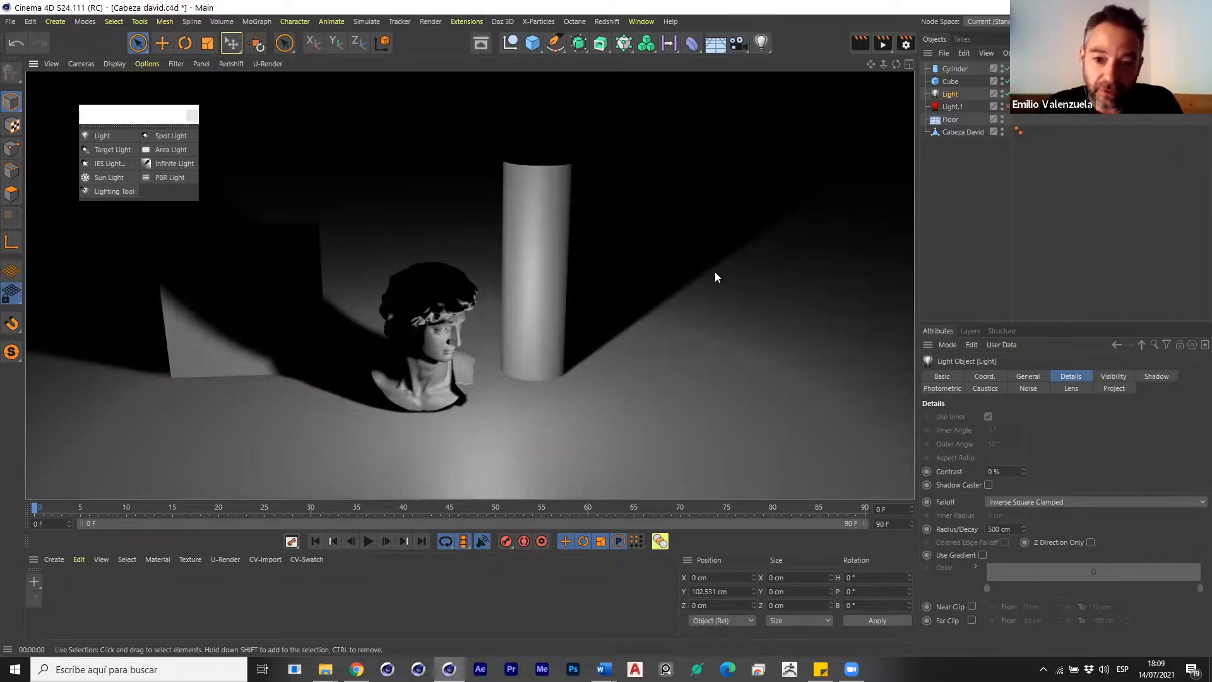
Set the white light's falloff Radius/Decay to 100 cm.
{"action": "left_click", "coordinate": [1012, 529]}
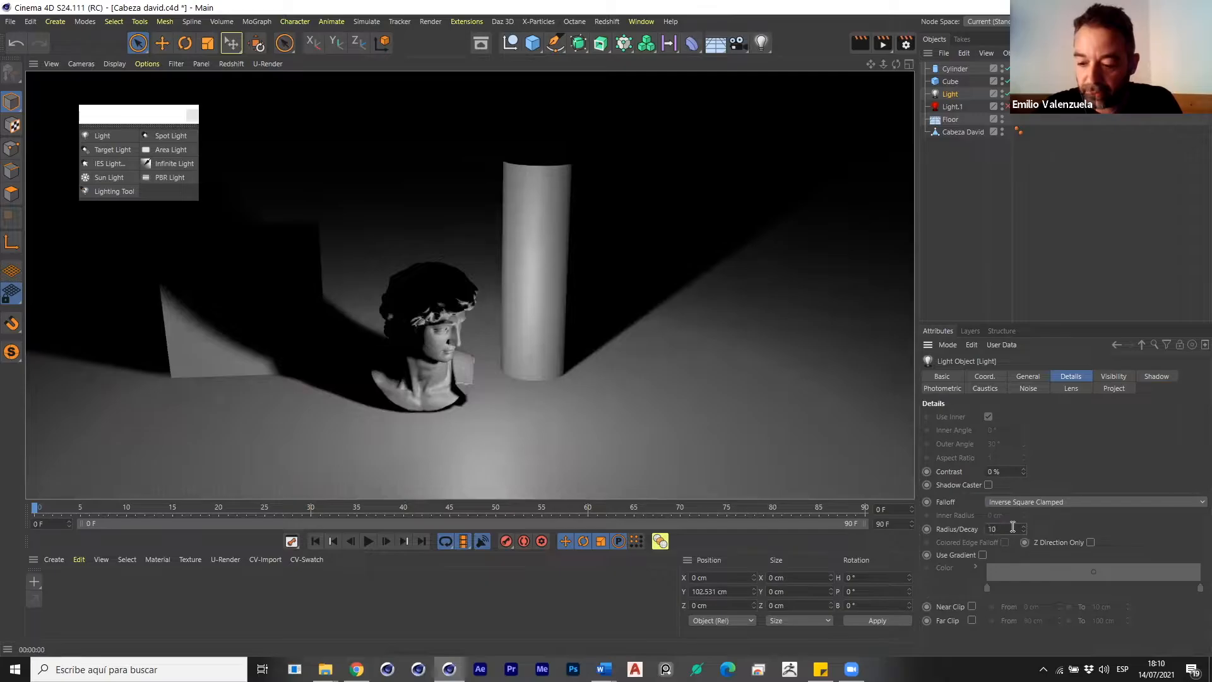
{"action": "type", "text": "00"}
{"action": "key", "text": "Return"}
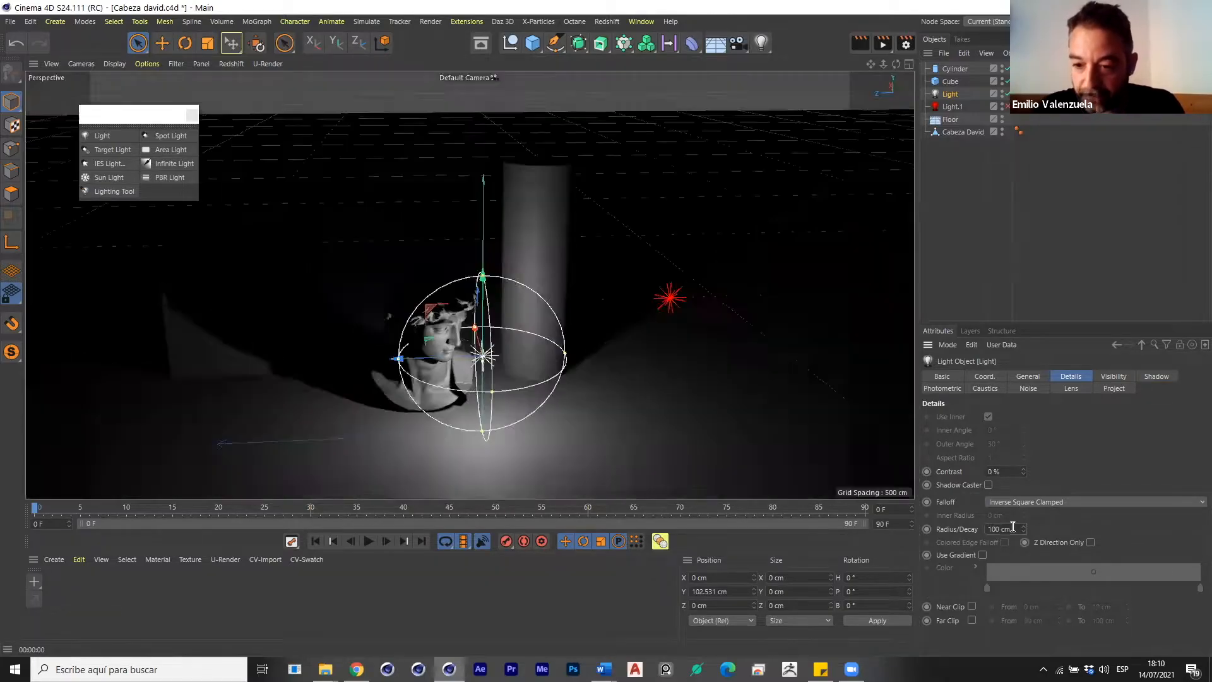
{"action": "left_click_drag", "start_coordinate": [512, 379], "coordinate": [475, 397], "text": "alt"}
{"action": "scroll", "coordinate": [475, 396], "scroll_direction": "up", "scroll_amount": 3}
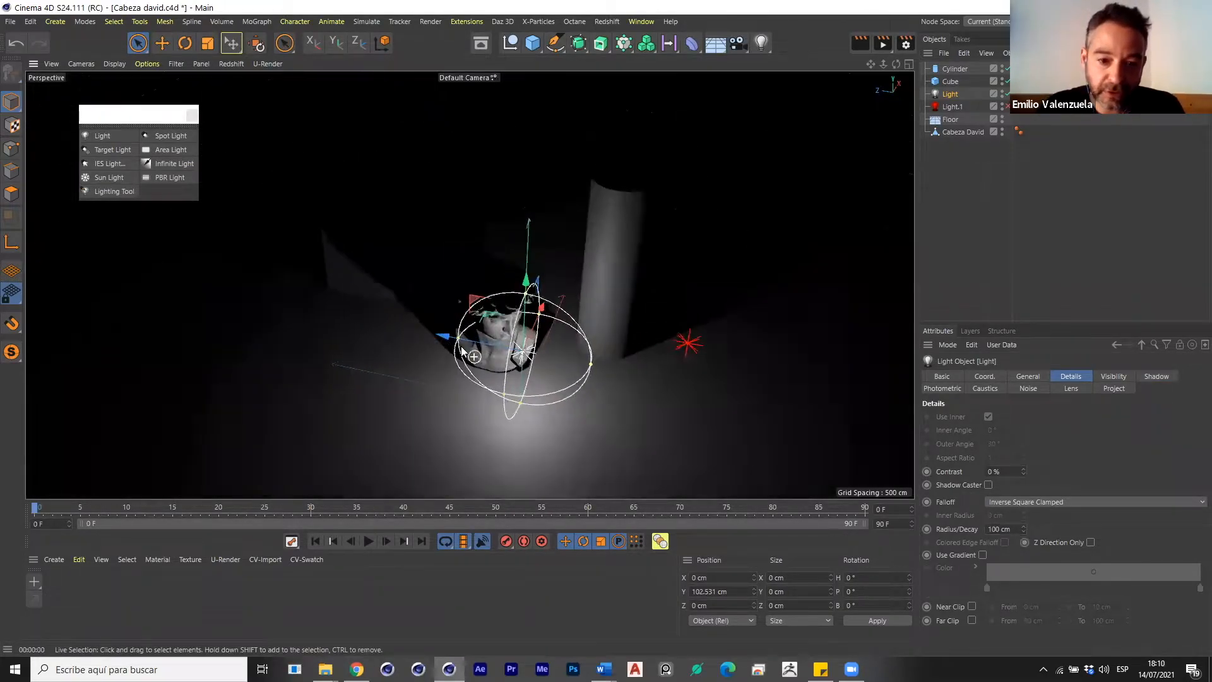
Try shrinking the white light's falloff sphere in the viewport to about 93 cm and inspect the bust up close.
{"action": "left_click_drag", "start_coordinate": [455, 336], "coordinate": [456, 361]}
{"action": "scroll", "coordinate": [536, 321], "scroll_direction": "up", "scroll_amount": 2}
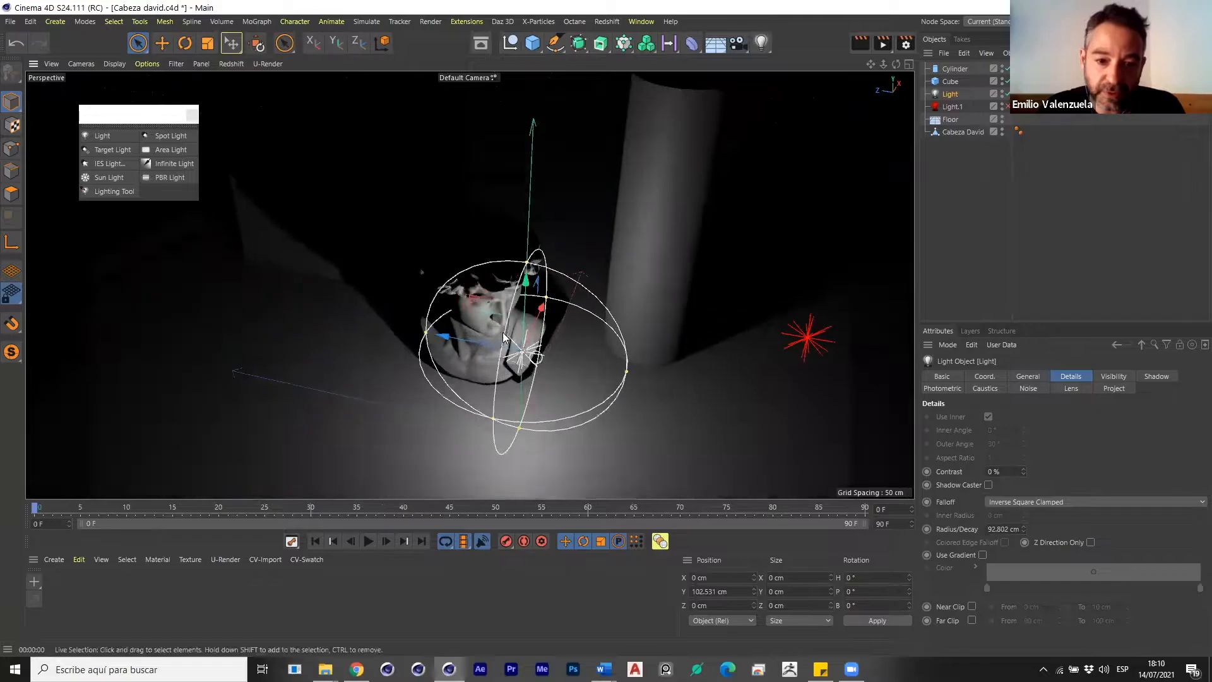
{"action": "left_click", "coordinate": [503, 332]}
{"action": "scroll", "coordinate": [502, 332], "scroll_direction": "up", "scroll_amount": 4}
{"action": "scroll", "coordinate": [606, 398], "scroll_direction": "down", "scroll_amount": 2}
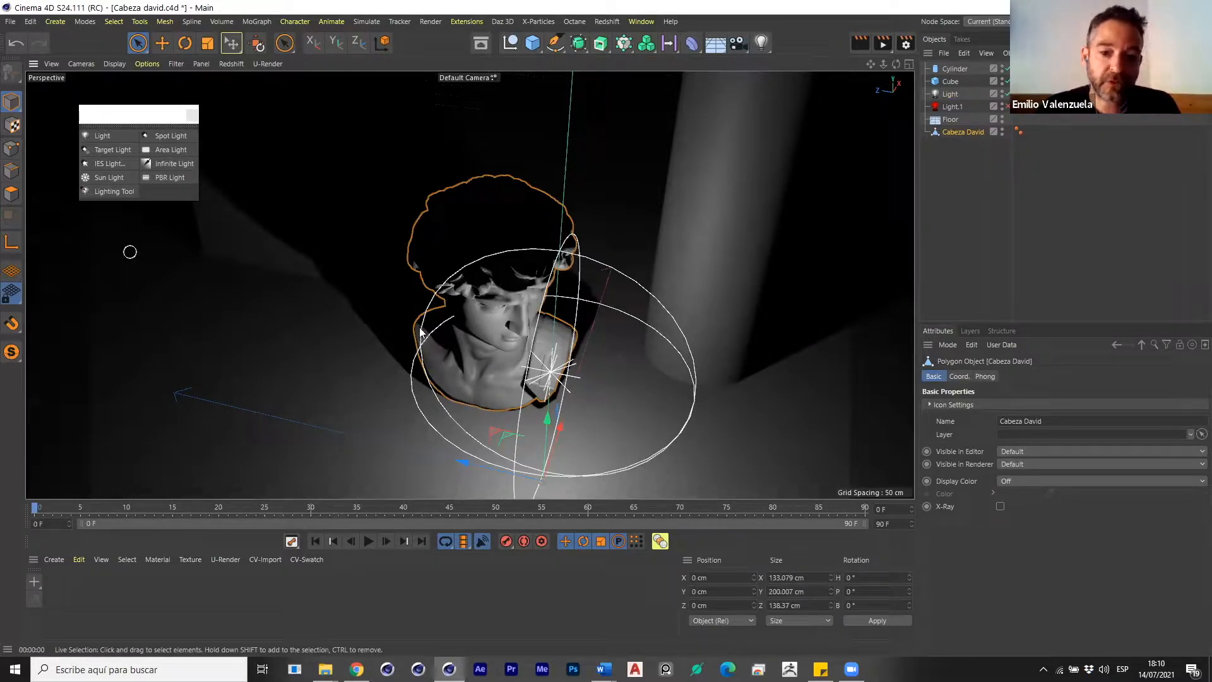
{"action": "scroll", "coordinate": [422, 332], "scroll_direction": "down", "scroll_amount": 3}
Return the white light's Radius/Decay to 100 cm and render the view from a different angle.
{"action": "left_click", "coordinate": [950, 93]}
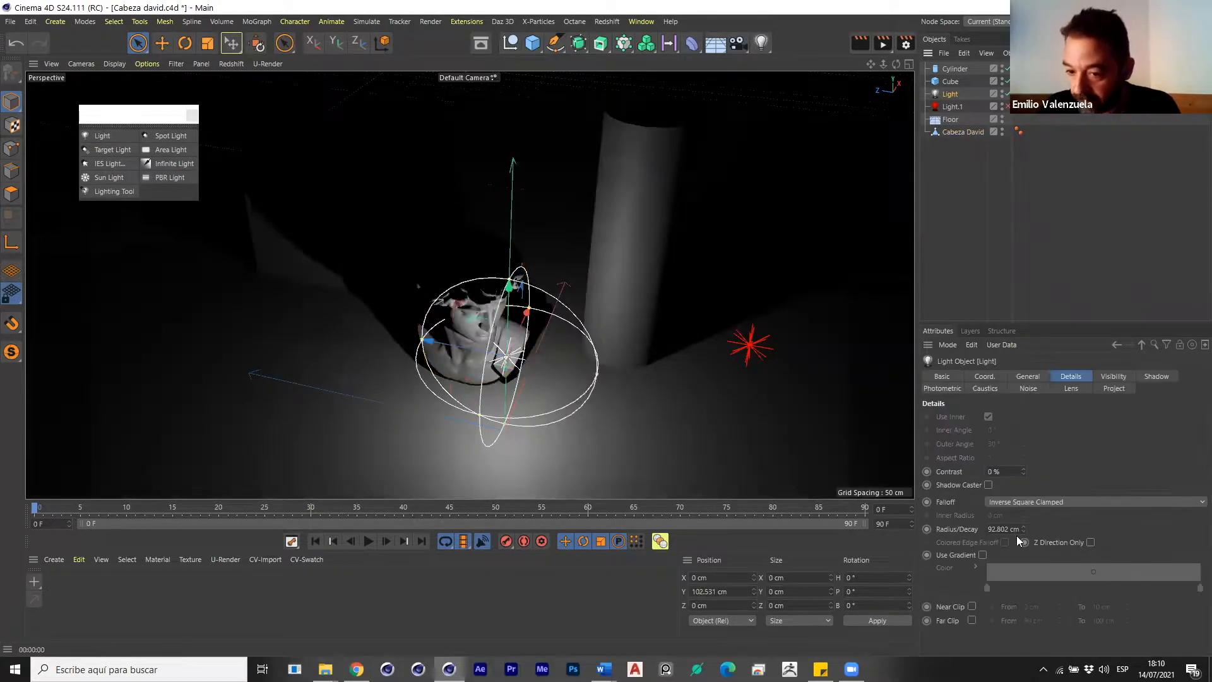
{"action": "scroll", "coordinate": [1014, 530], "scroll_direction": "up", "scroll_amount": 2}
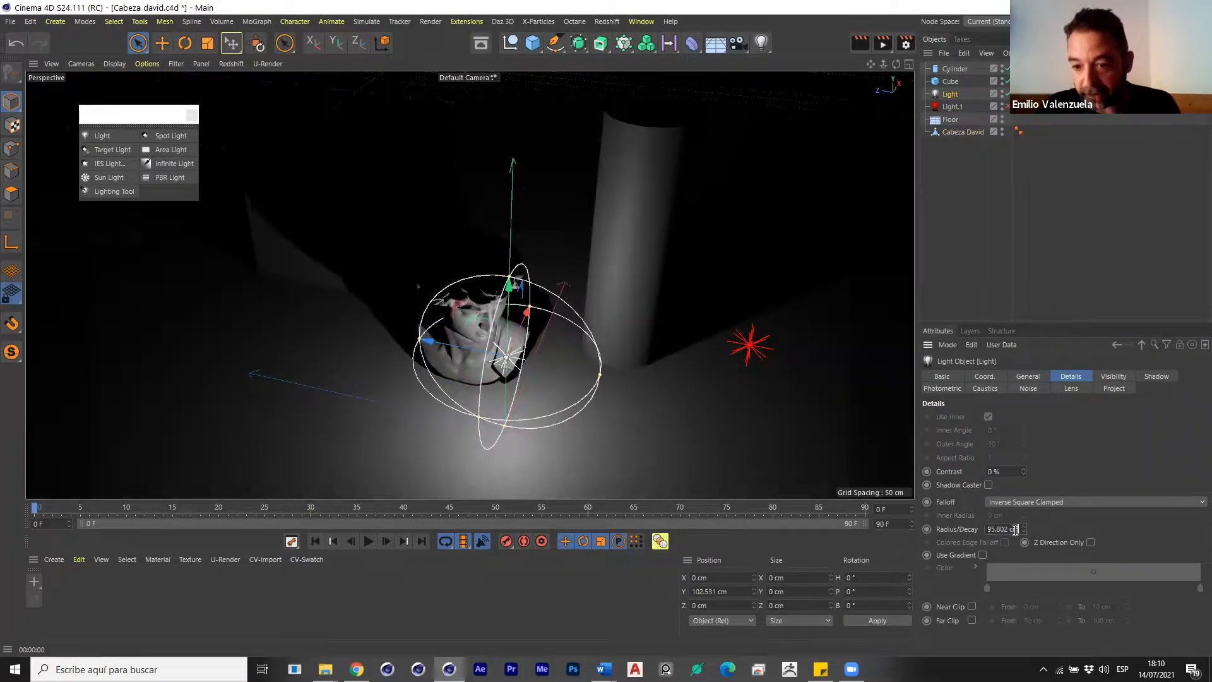
{"action": "type", "text": "100"}
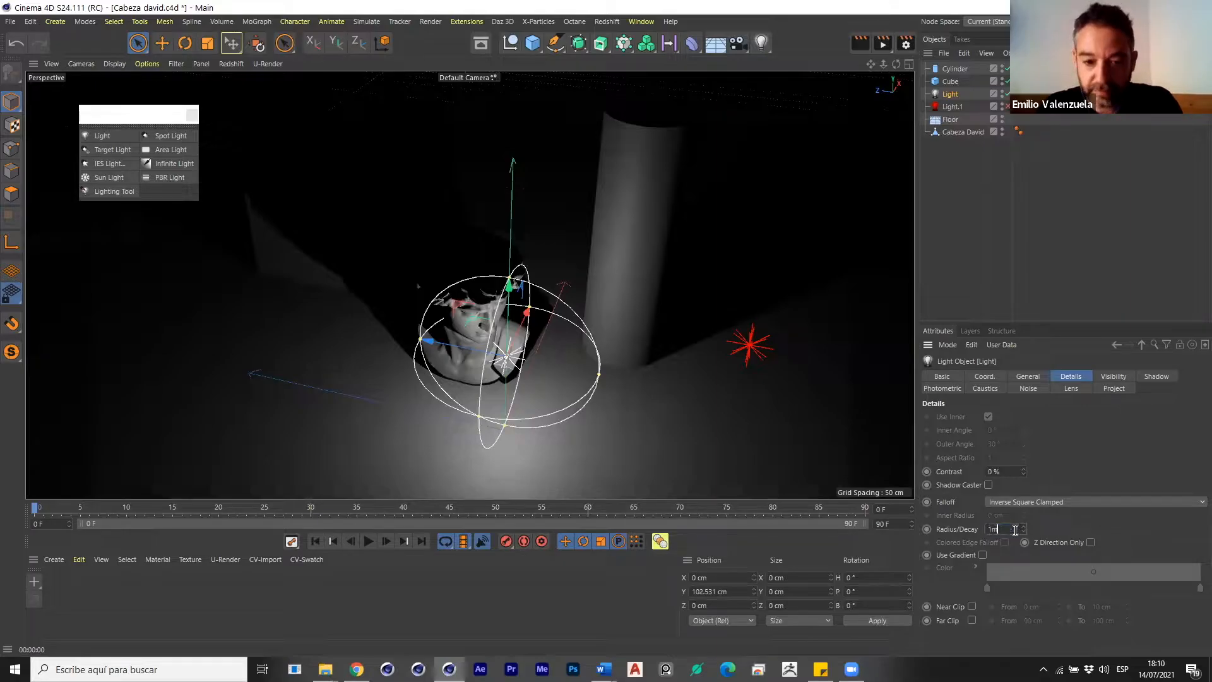
{"action": "key", "text": "Return"}
{"action": "left_click_drag", "start_coordinate": [656, 373], "coordinate": [618, 363], "text": "alt"}
{"action": "key", "text": "ctrl+r"}
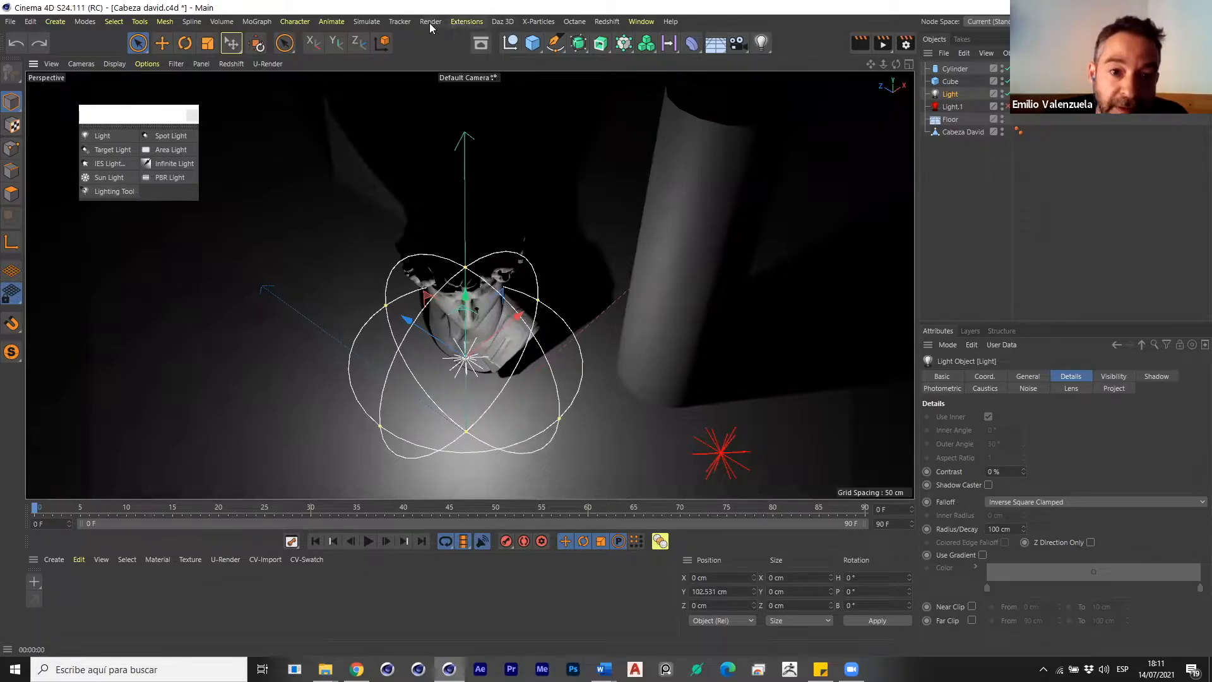
Start an Interactive Render Region, fit its frame around the bust and the floor before it, and view the bust from lower down.
{"action": "left_click", "coordinate": [430, 24]}
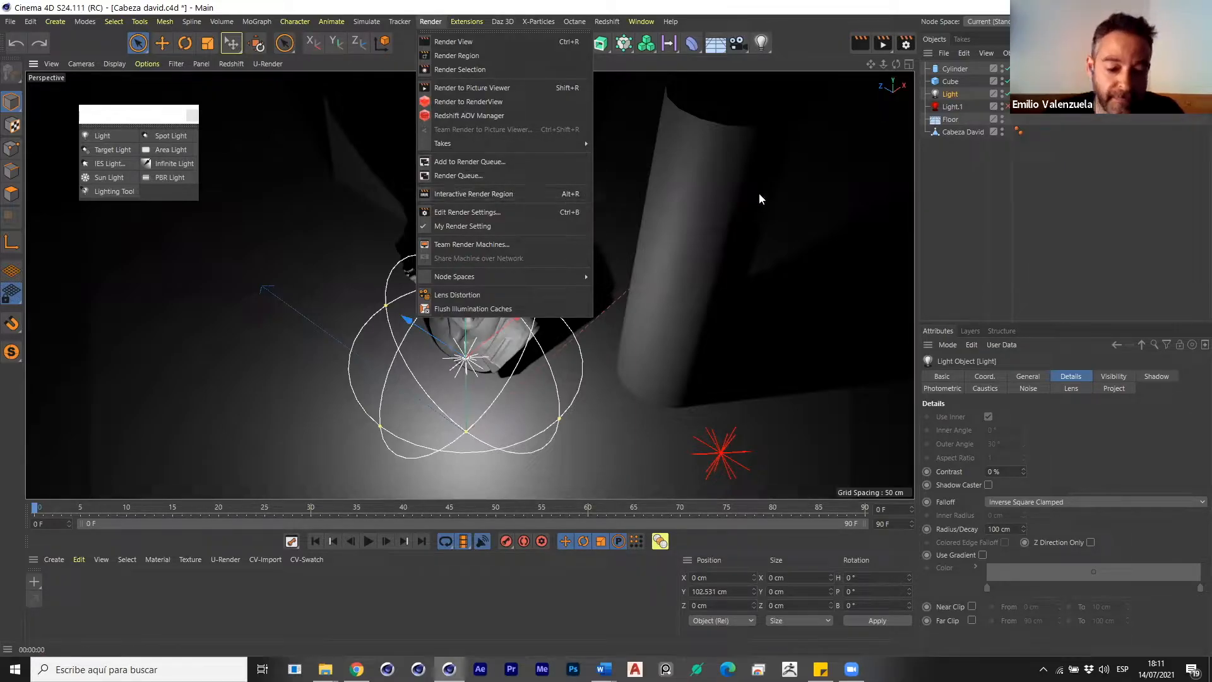
{"action": "left_click", "coordinate": [650, 233]}
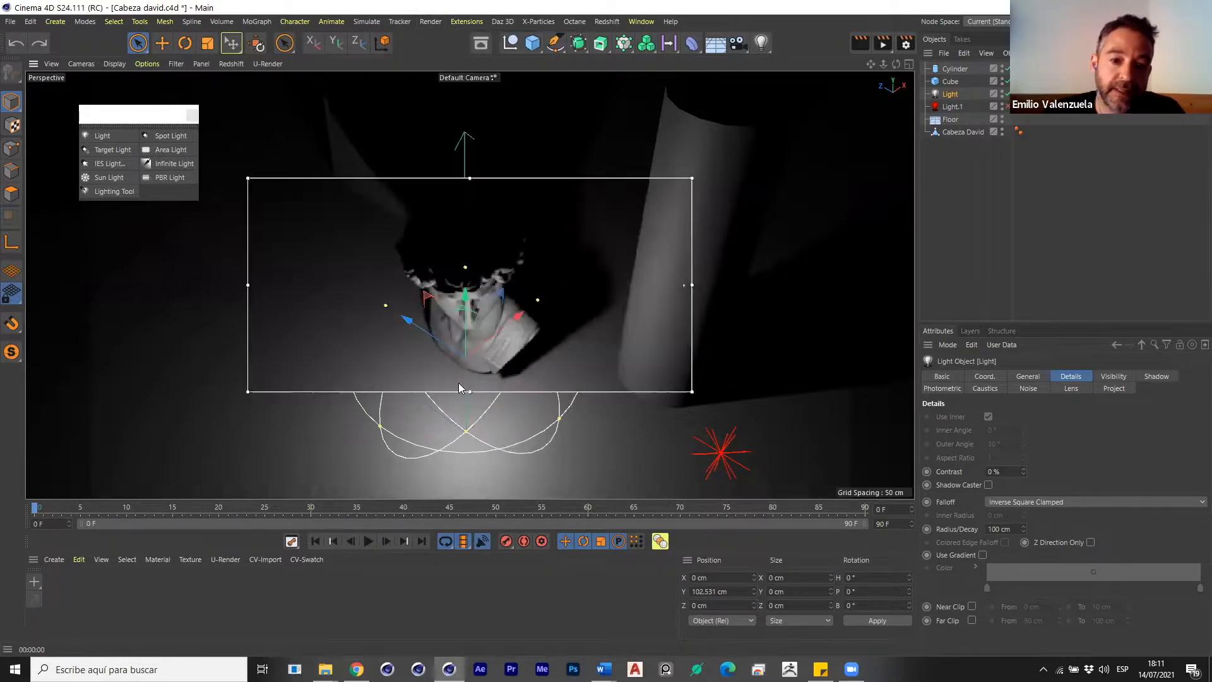
{"action": "left_click_drag", "start_coordinate": [468, 390], "coordinate": [469, 447]}
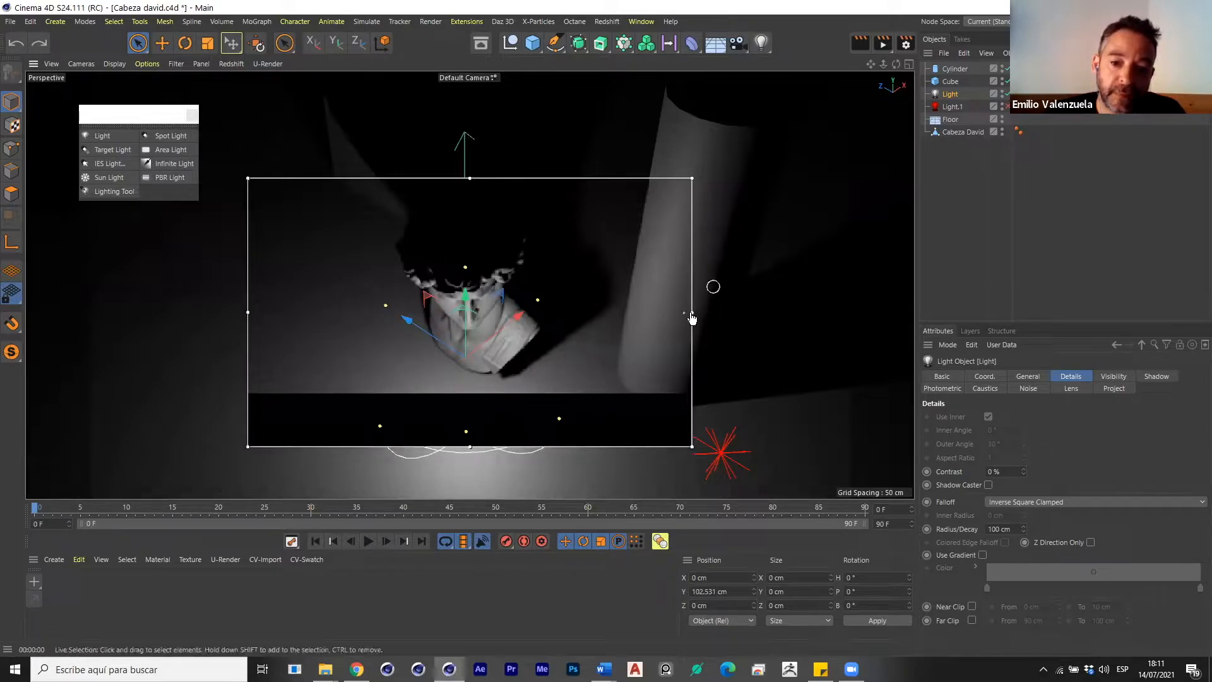
{"action": "left_click_drag", "start_coordinate": [692, 311], "coordinate": [609, 312]}
{"action": "left_click_drag", "start_coordinate": [248, 311], "coordinate": [334, 312]}
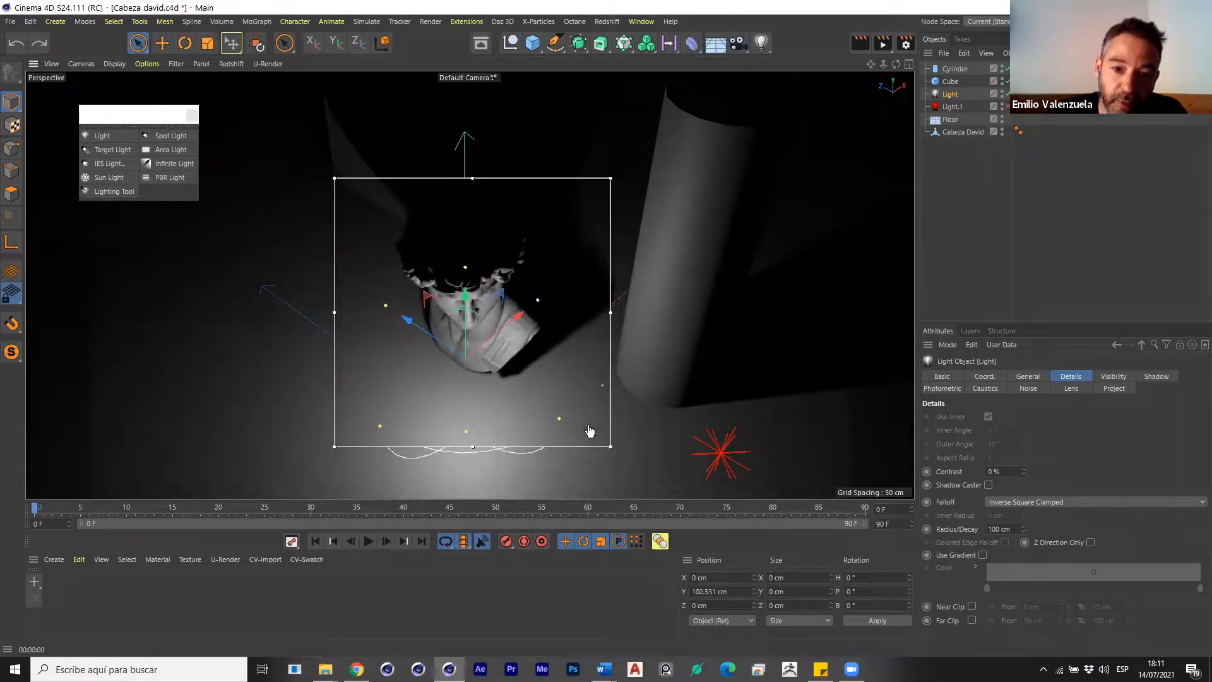
{"action": "left_click_drag", "start_coordinate": [547, 383], "coordinate": [509, 328], "text": "alt"}
{"action": "middle_click_drag", "start_coordinate": [509, 328], "coordinate": [591, 291], "text": "alt"}
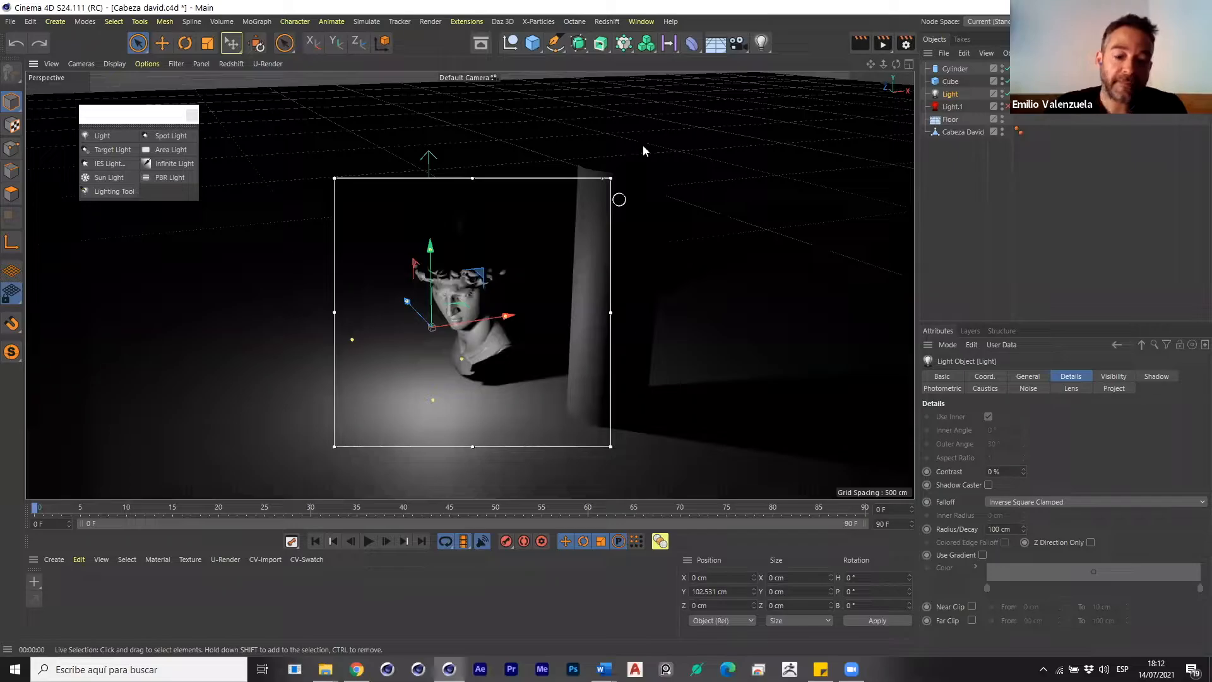
Turn off the Interactive Render Region.
{"action": "left_click", "coordinate": [468, 23]}
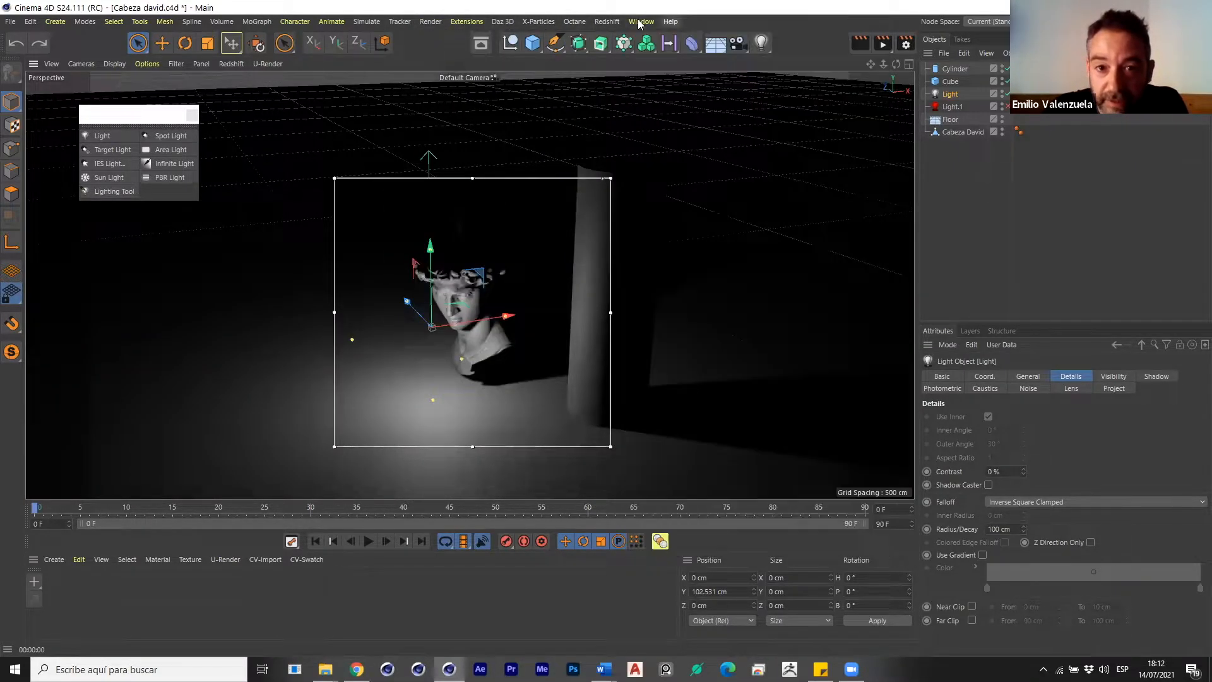
{"action": "left_click", "coordinate": [428, 24]}
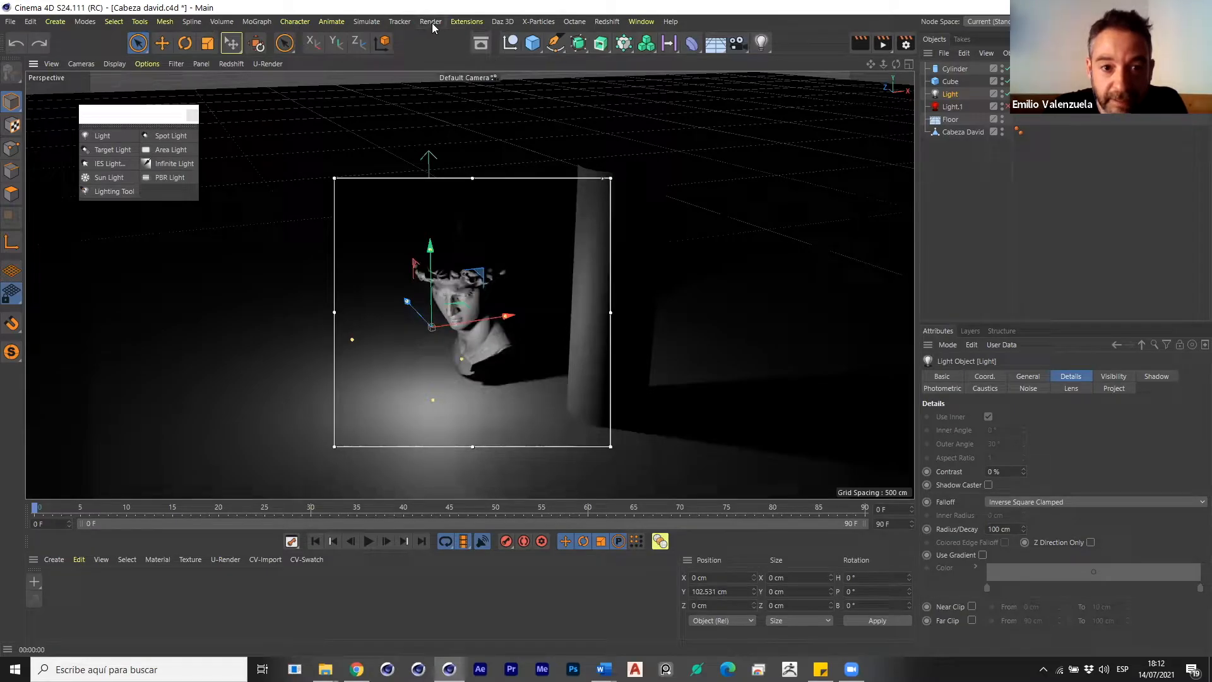
{"action": "left_click", "coordinate": [430, 25]}
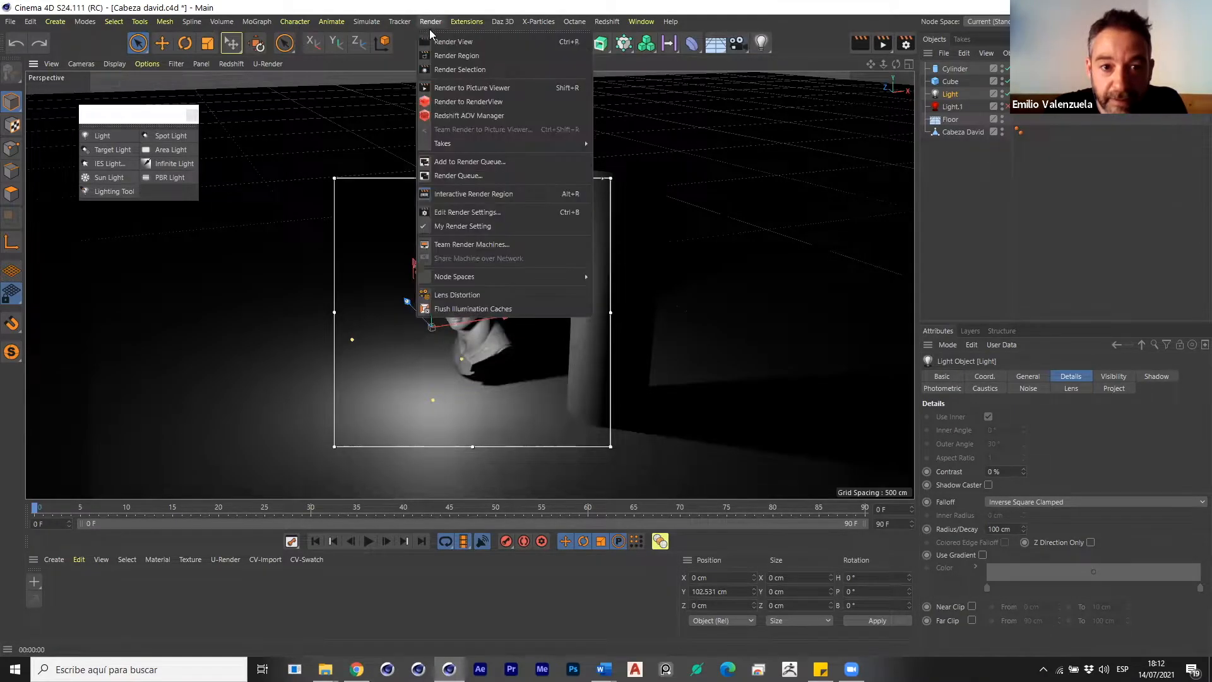
{"action": "left_click", "coordinate": [497, 195]}
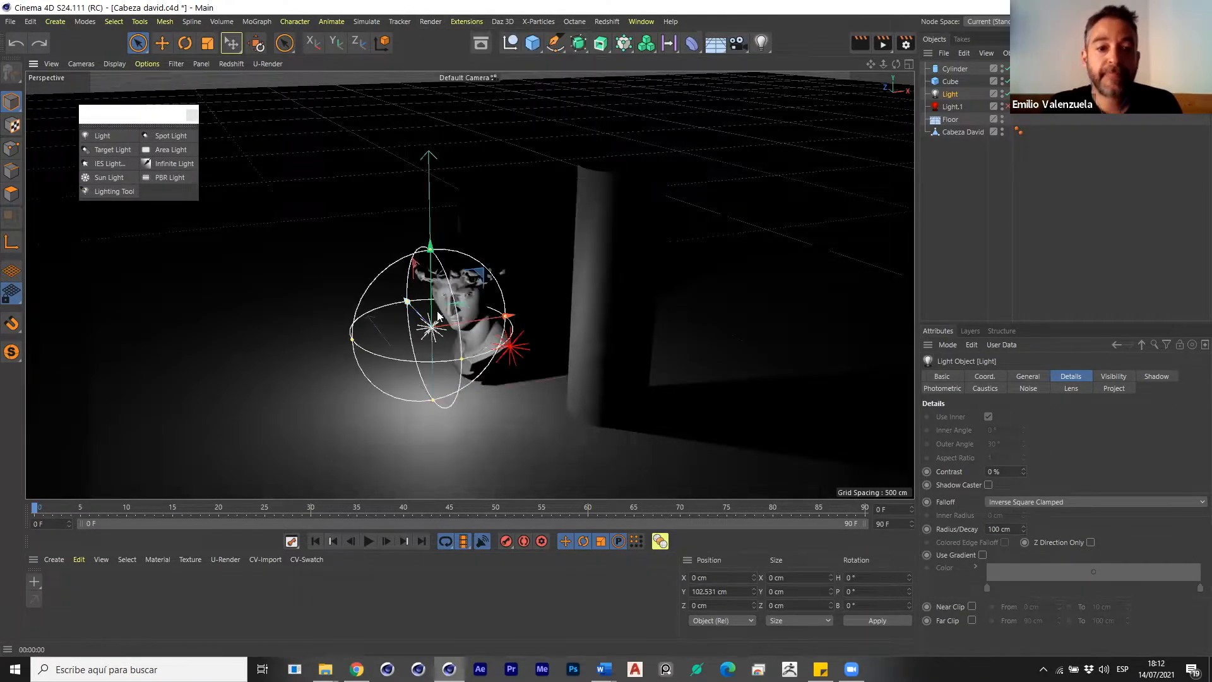
Toggle the viewport's SSAO effect and disable the white light.
{"action": "scroll", "coordinate": [437, 311], "scroll_direction": "up", "scroll_amount": 5}
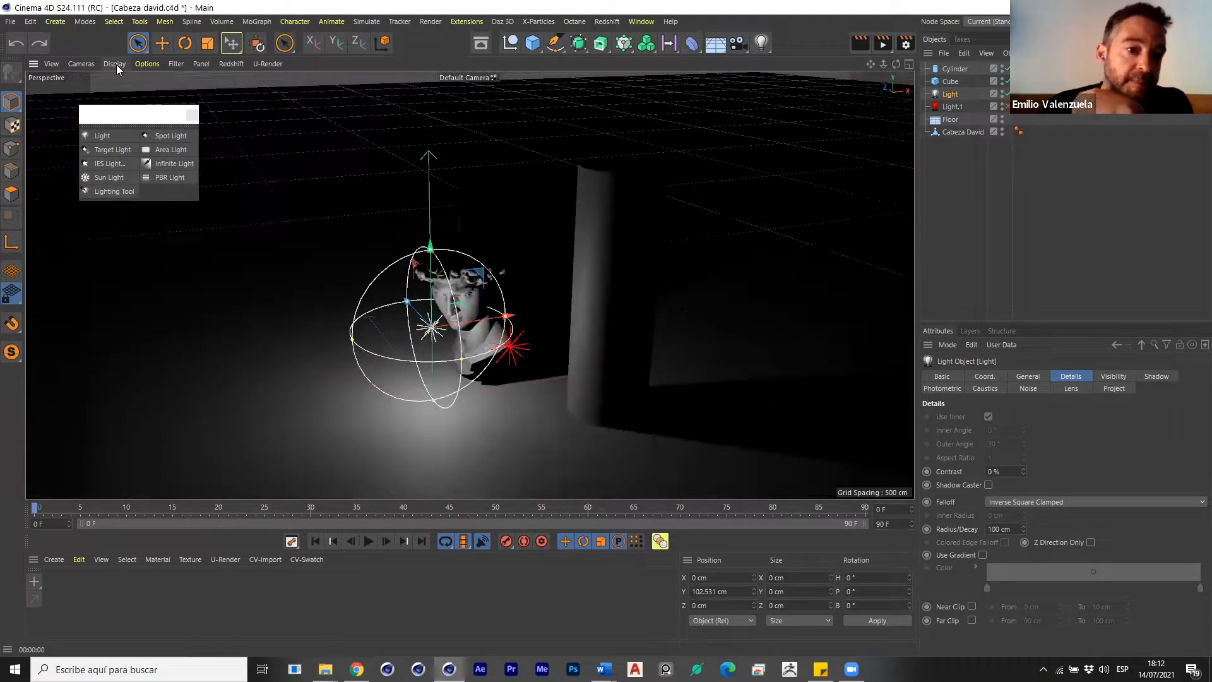
{"action": "left_click", "coordinate": [115, 64]}
{"action": "mouse_move", "coordinate": [145, 65]}
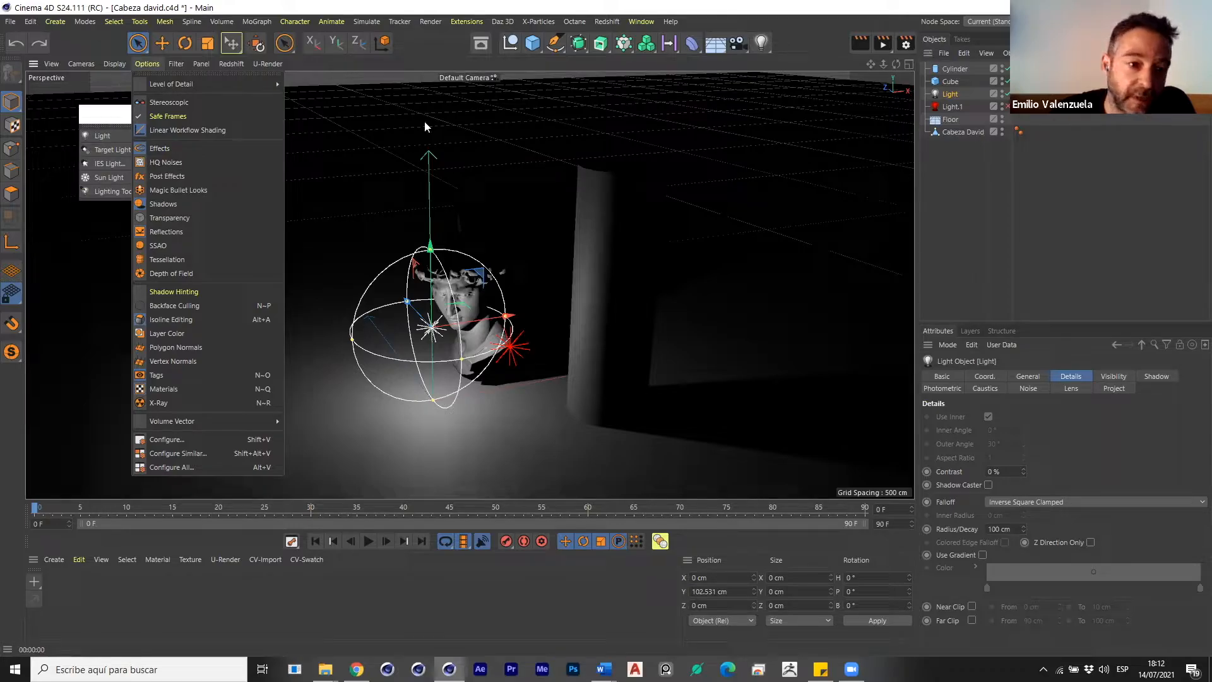
{"action": "left_click", "coordinate": [162, 245]}
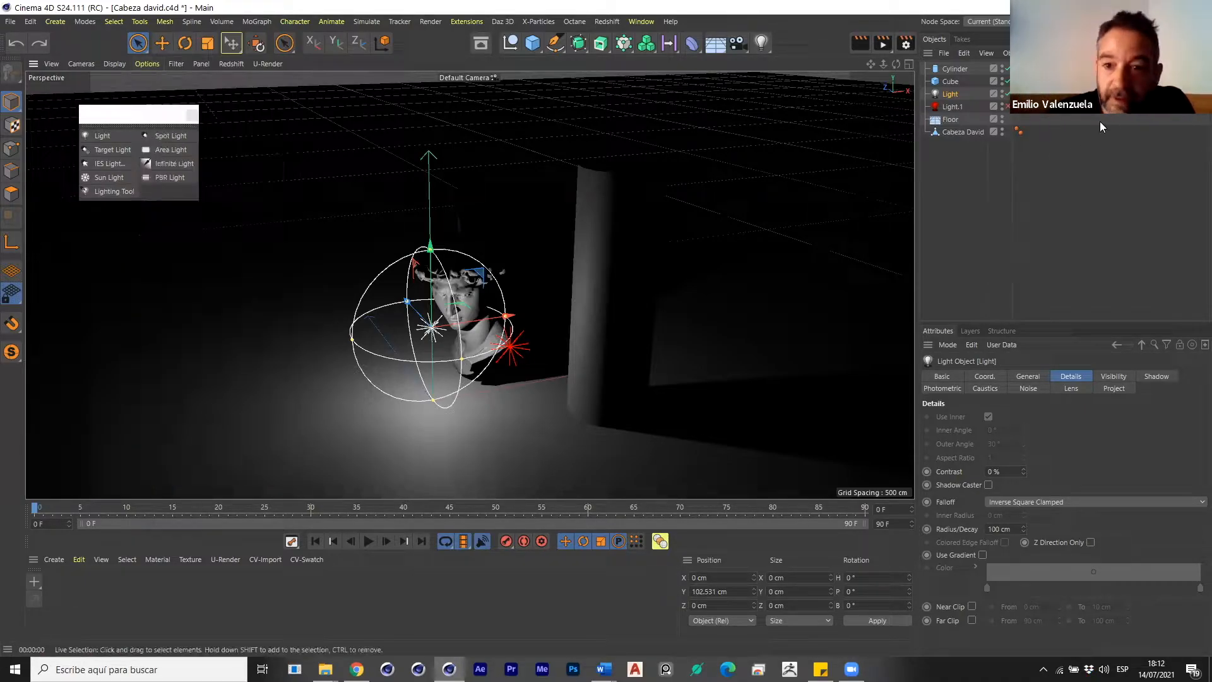
{"action": "scroll", "coordinate": [650, 352], "scroll_direction": "up", "scroll_amount": 2}
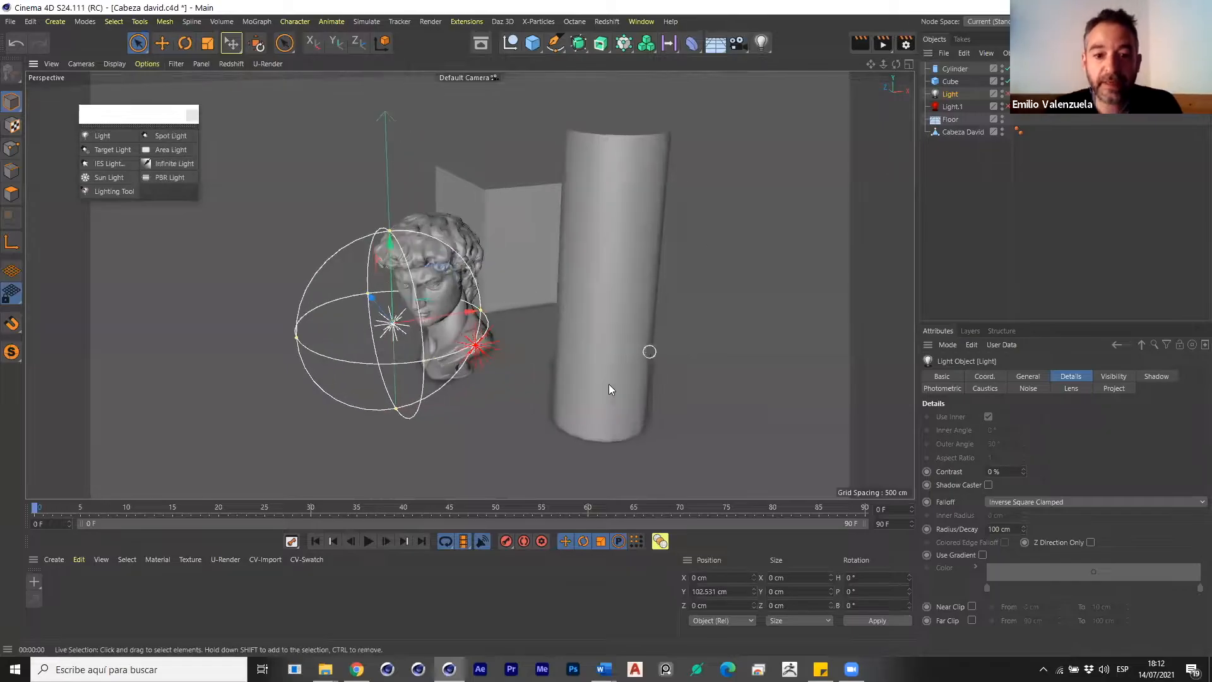
Add an Area Light to the scene beside the bust and open its general properties.
{"action": "left_click_drag", "start_coordinate": [591, 387], "coordinate": [717, 343], "text": "alt"}
{"action": "left_click_drag", "start_coordinate": [470, 286], "coordinate": [333, 314], "text": "alt"}
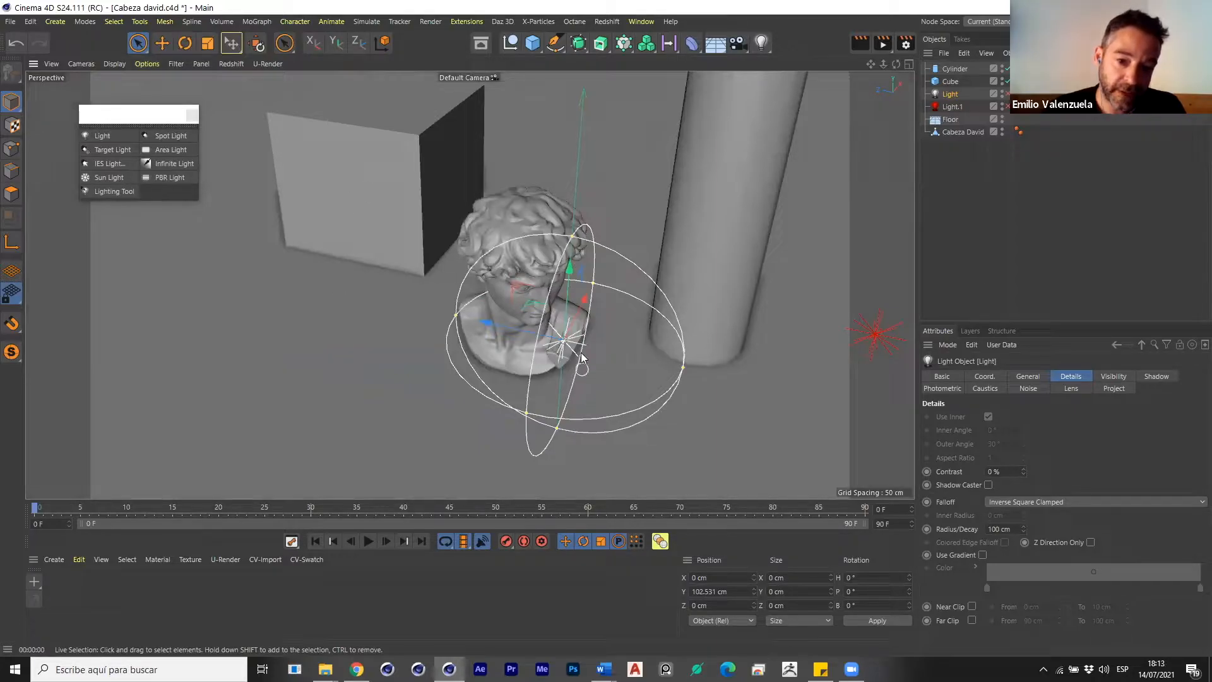
{"action": "scroll", "coordinate": [532, 351], "scroll_direction": "up", "scroll_amount": 2}
{"action": "left_click_drag", "start_coordinate": [533, 347], "coordinate": [452, 379], "text": "alt"}
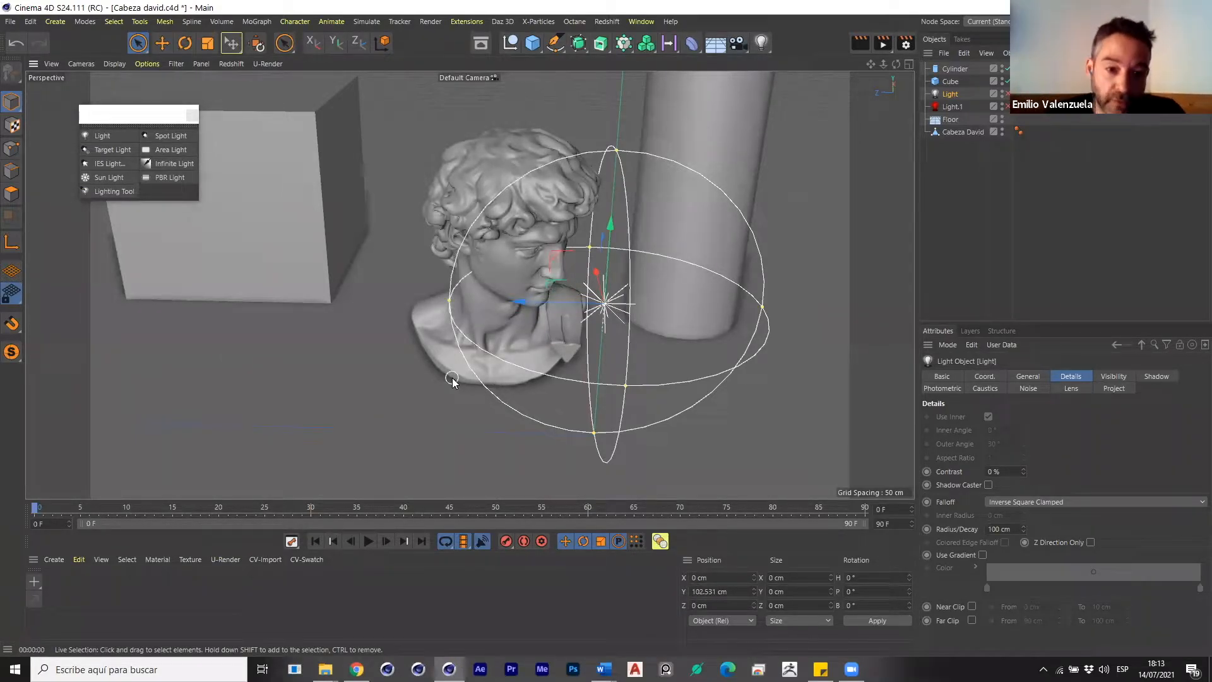
{"action": "left_click", "coordinate": [160, 149]}
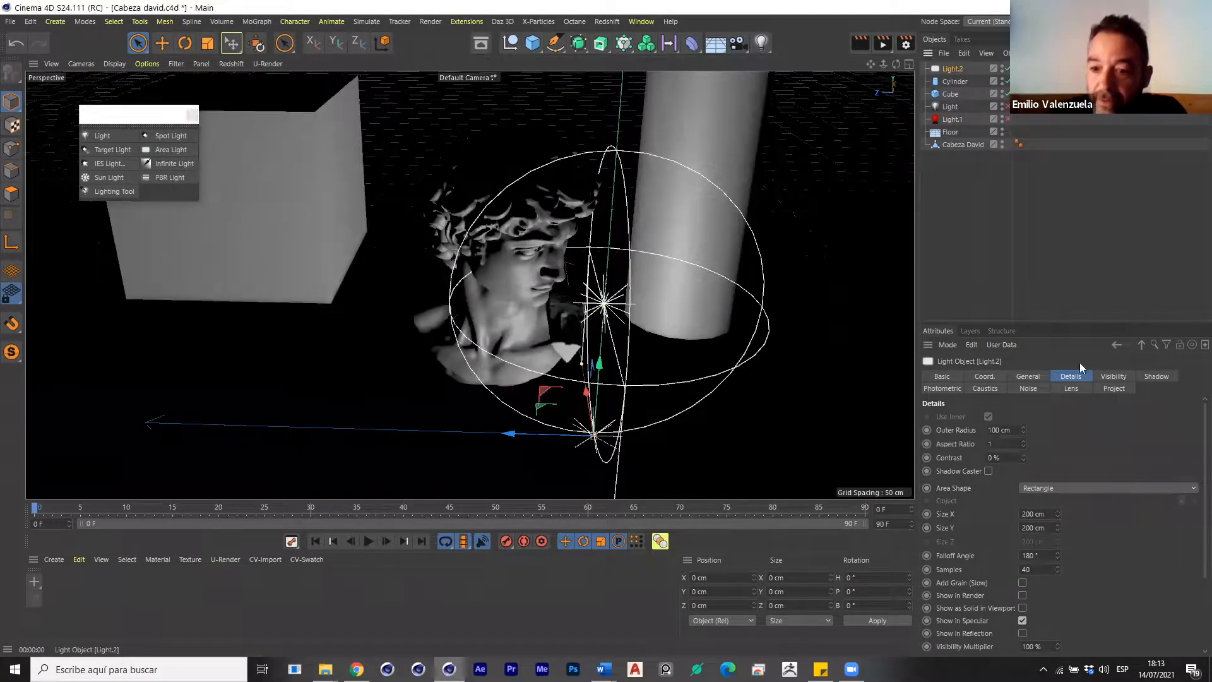
{"action": "left_click", "coordinate": [1036, 376]}
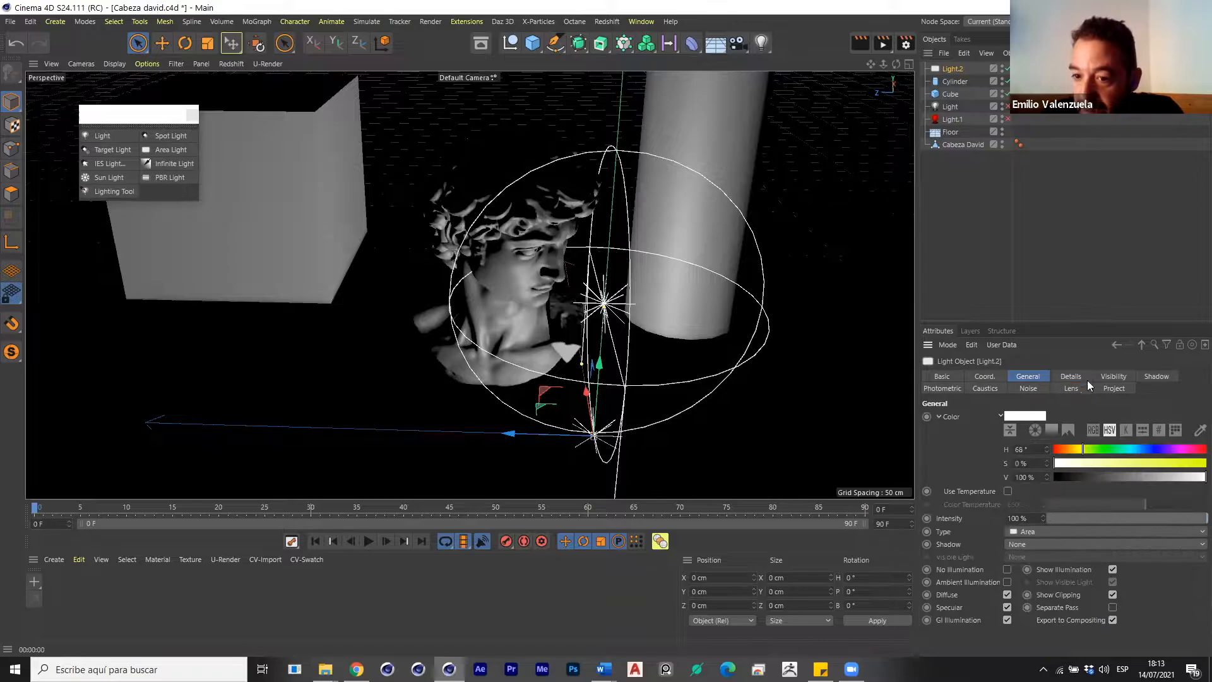
Open the new area light's details and set its Area Shape to Hemisphere.
{"action": "left_click", "coordinate": [1072, 377]}
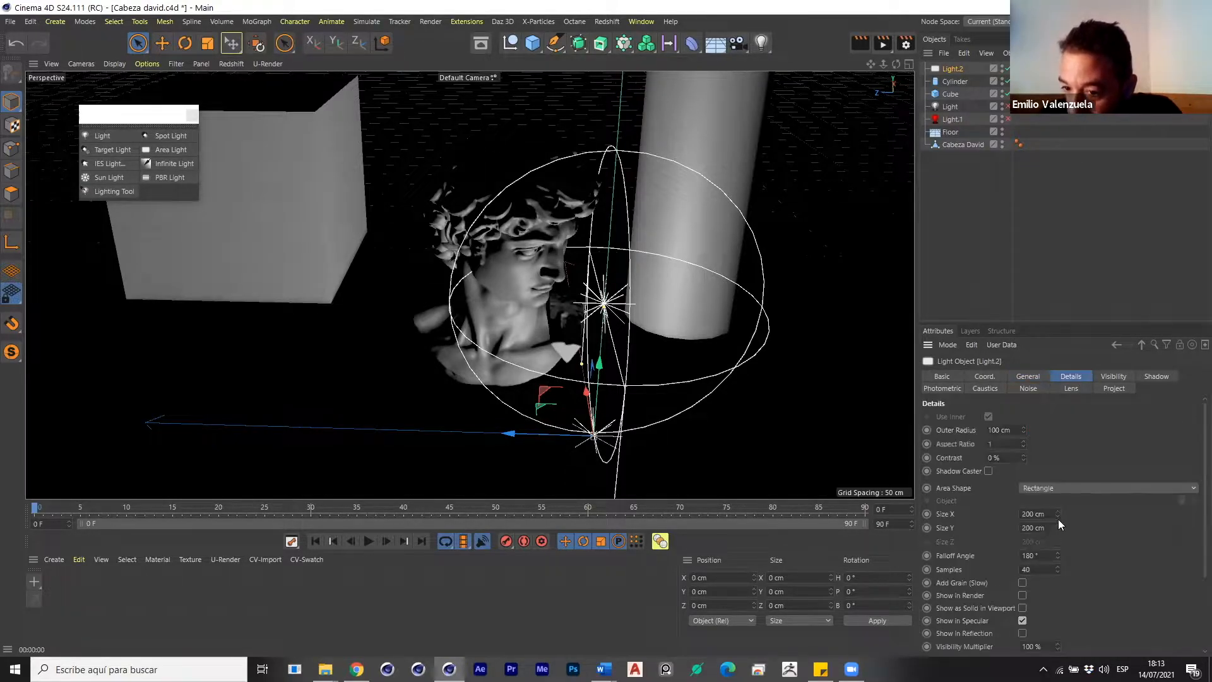
{"action": "left_click", "coordinate": [1062, 487]}
{"action": "left_click", "coordinate": [1076, 597]}
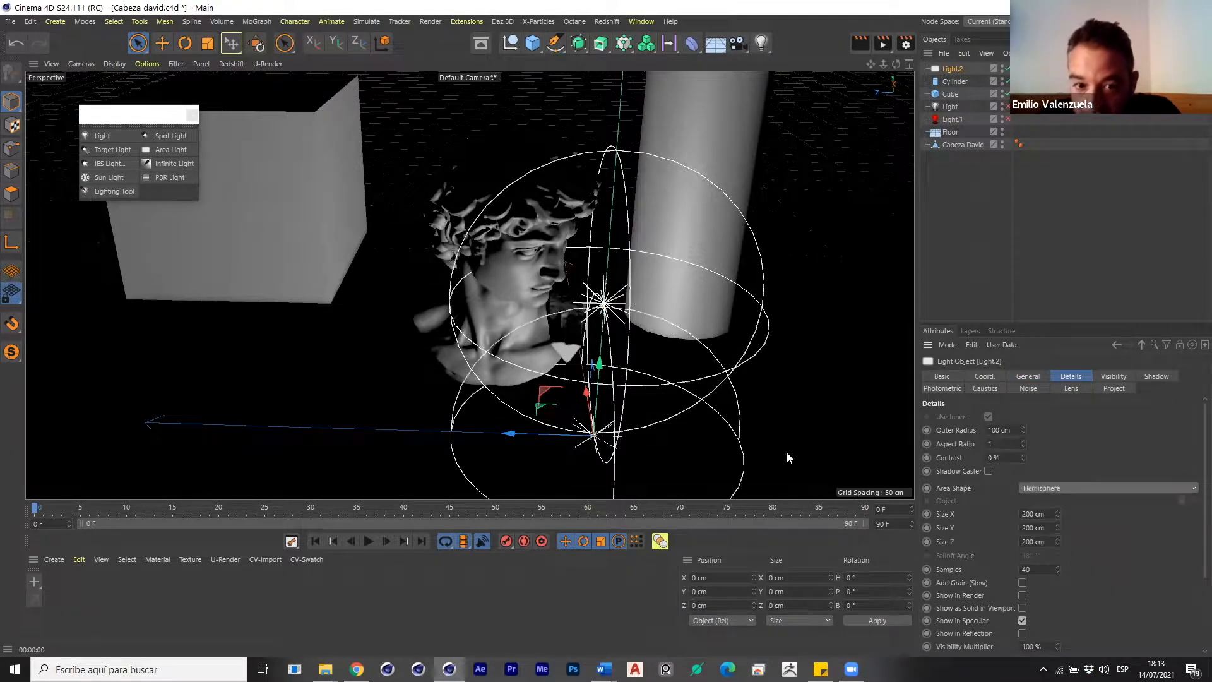
Scale the hemisphere light up to about 1536 cm on each axis so it encloses the bust, cube and cylinder.
{"action": "scroll", "coordinate": [543, 382], "scroll_direction": "down", "scroll_amount": 6}
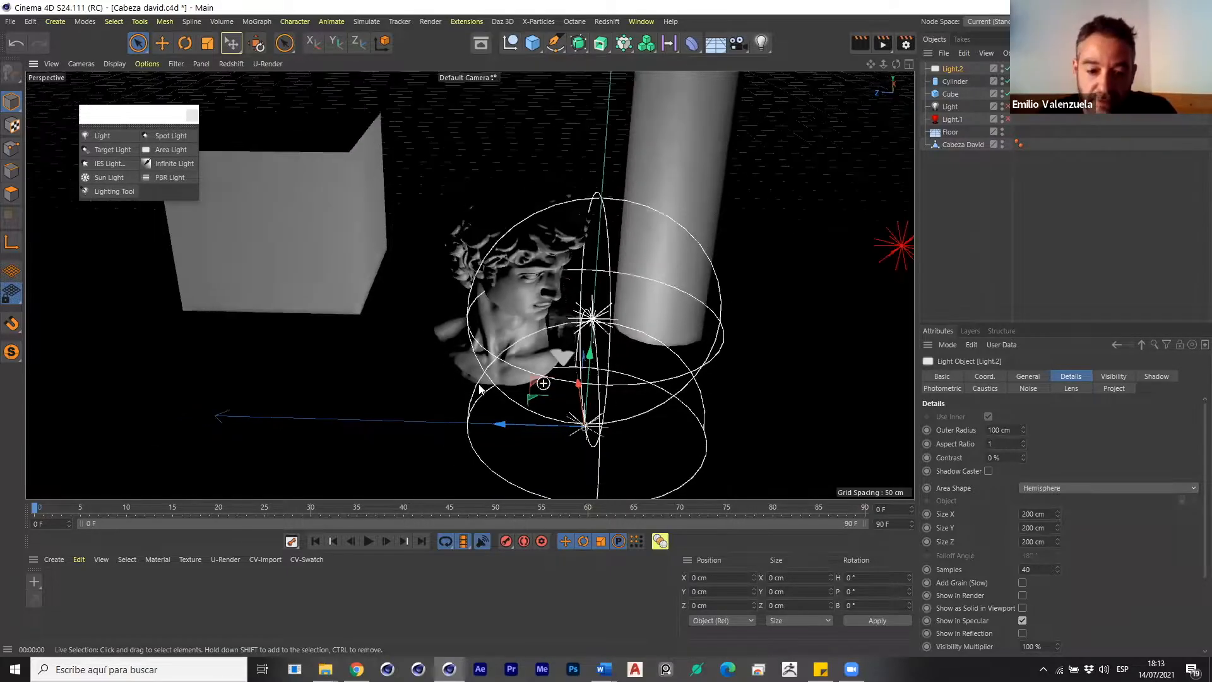
{"action": "key", "text": "t"}
{"action": "left_click_drag", "start_coordinate": [442, 382], "coordinate": [346, 353]}
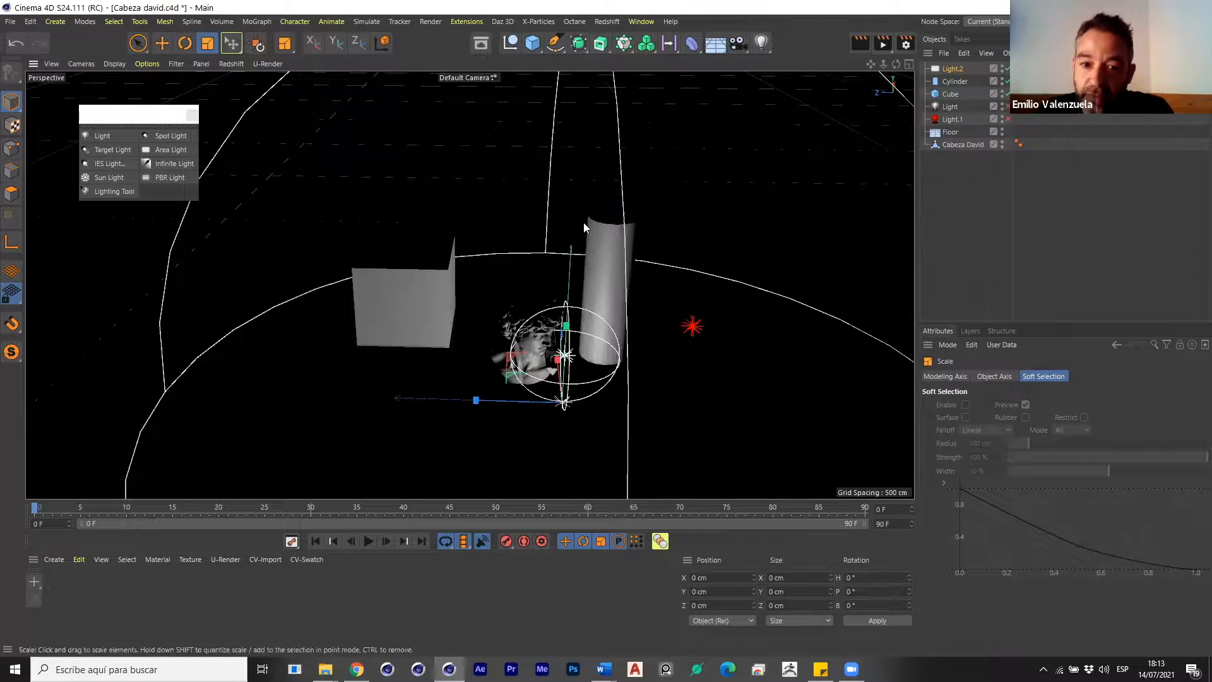
{"action": "scroll", "coordinate": [583, 222], "scroll_direction": "down", "scroll_amount": 2}
{"action": "left_click_drag", "start_coordinate": [528, 265], "coordinate": [441, 292], "text": "alt"}
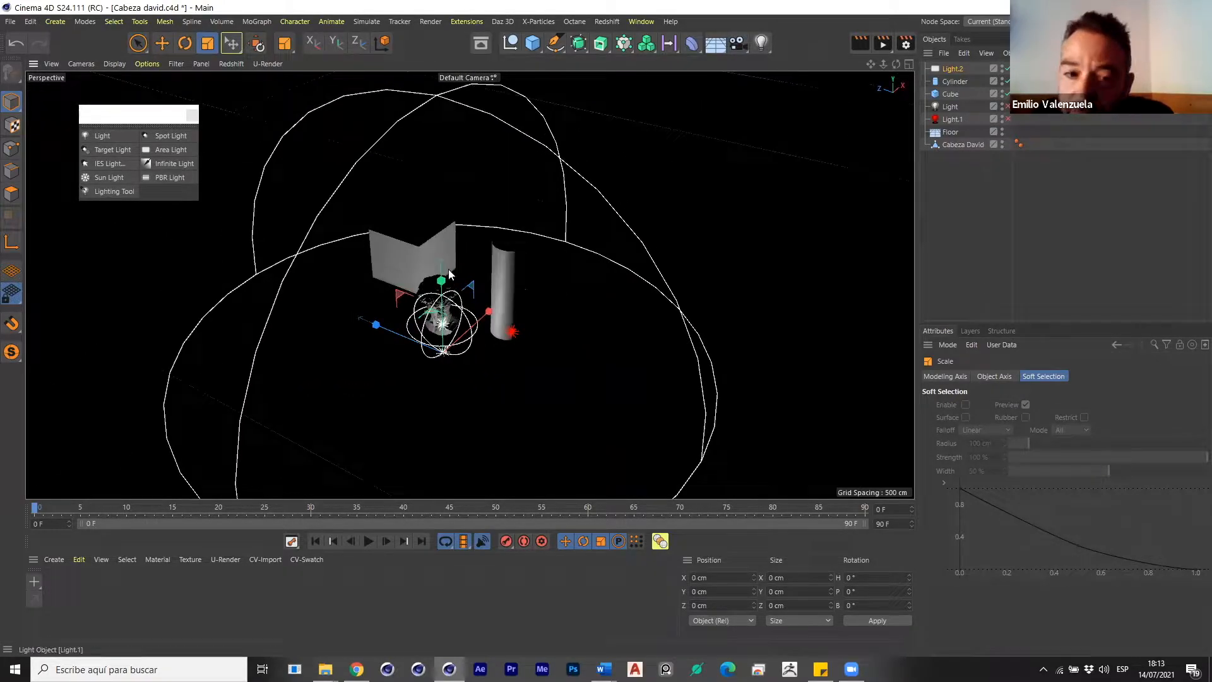
{"action": "right_click_drag", "start_coordinate": [442, 292], "coordinate": [574, 298], "text": "alt"}
Render the bust from the front with the hemisphere light alone and again with the white omni light enabled.
{"action": "left_click", "coordinate": [1008, 69]}
{"action": "left_click", "coordinate": [1009, 69]}
{"action": "right_click_drag", "start_coordinate": [391, 374], "coordinate": [424, 328], "text": "alt"}
{"action": "left_click_drag", "start_coordinate": [424, 329], "coordinate": [414, 313], "text": "alt"}
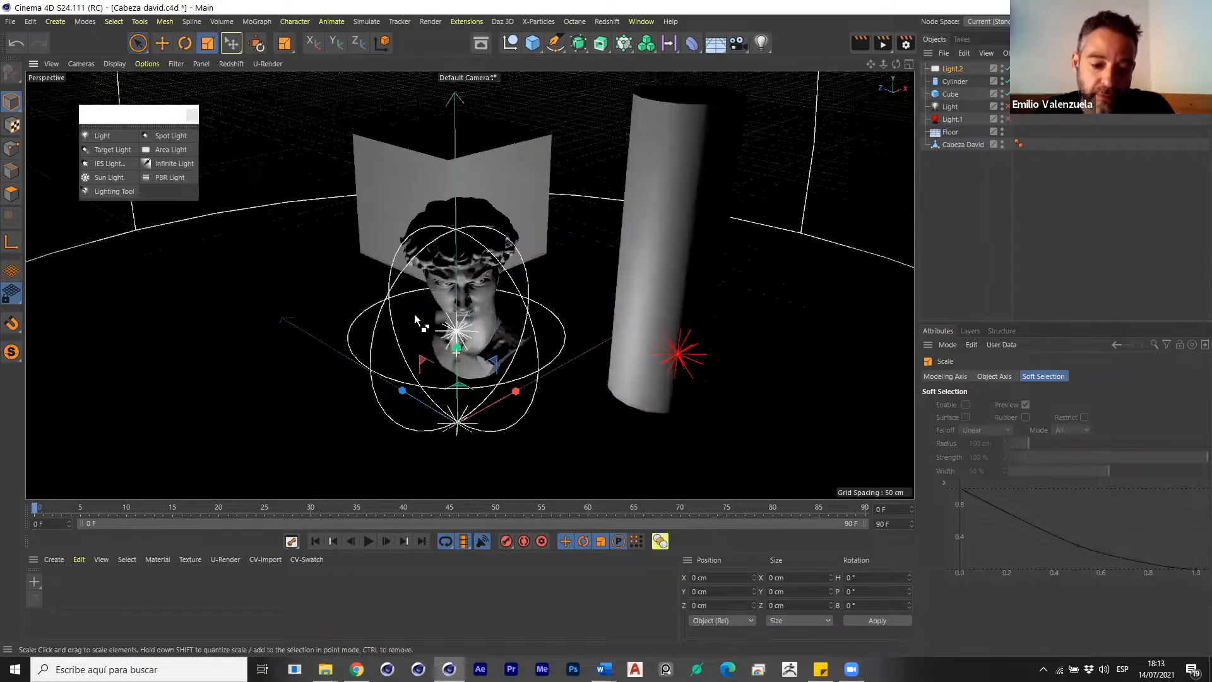
{"action": "key", "text": "ctrl+r"}
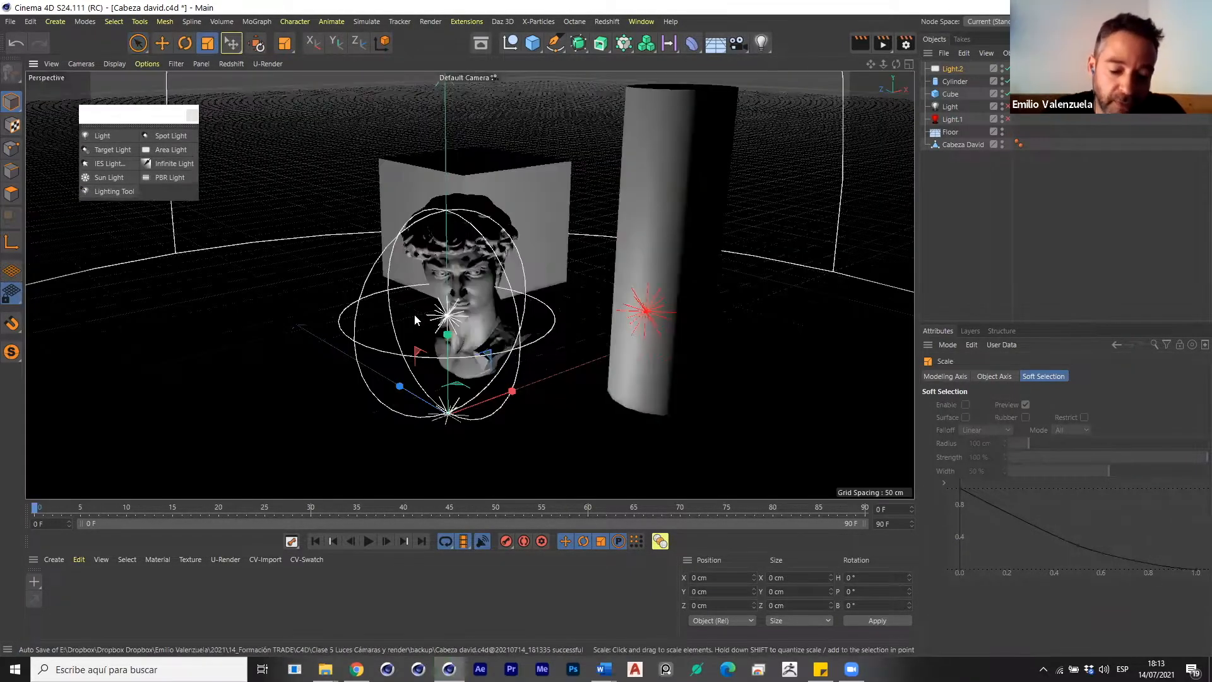
{"action": "key", "text": "ctrl+r"}
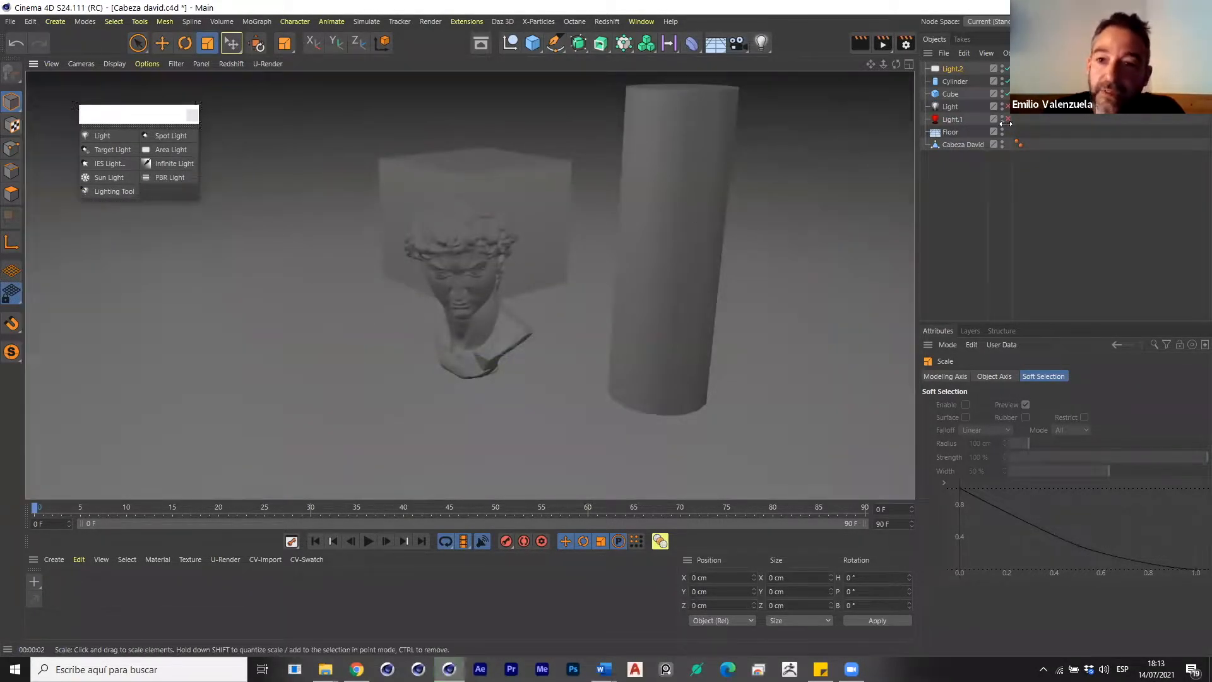
{"action": "key", "text": "ctrl+r"}
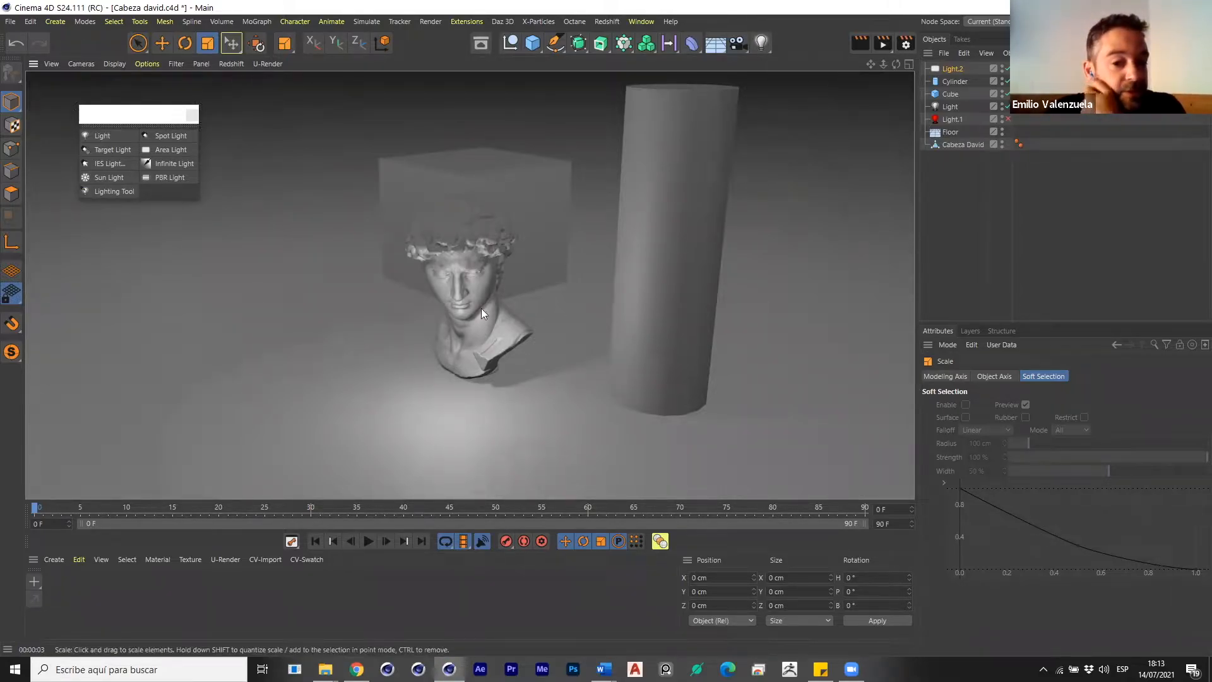
Add the Ambient Occlusion effect to the render settings, render the view with it, and close the settings.
{"action": "left_click", "coordinate": [905, 43]}
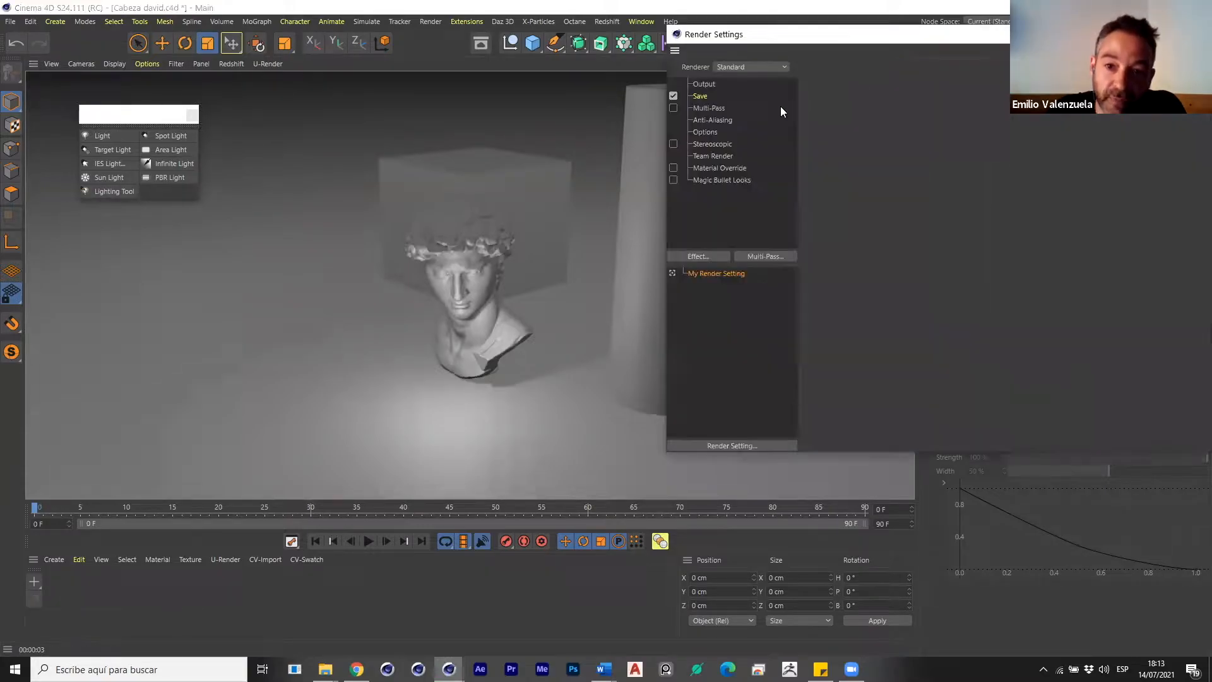
{"action": "left_click", "coordinate": [697, 255]}
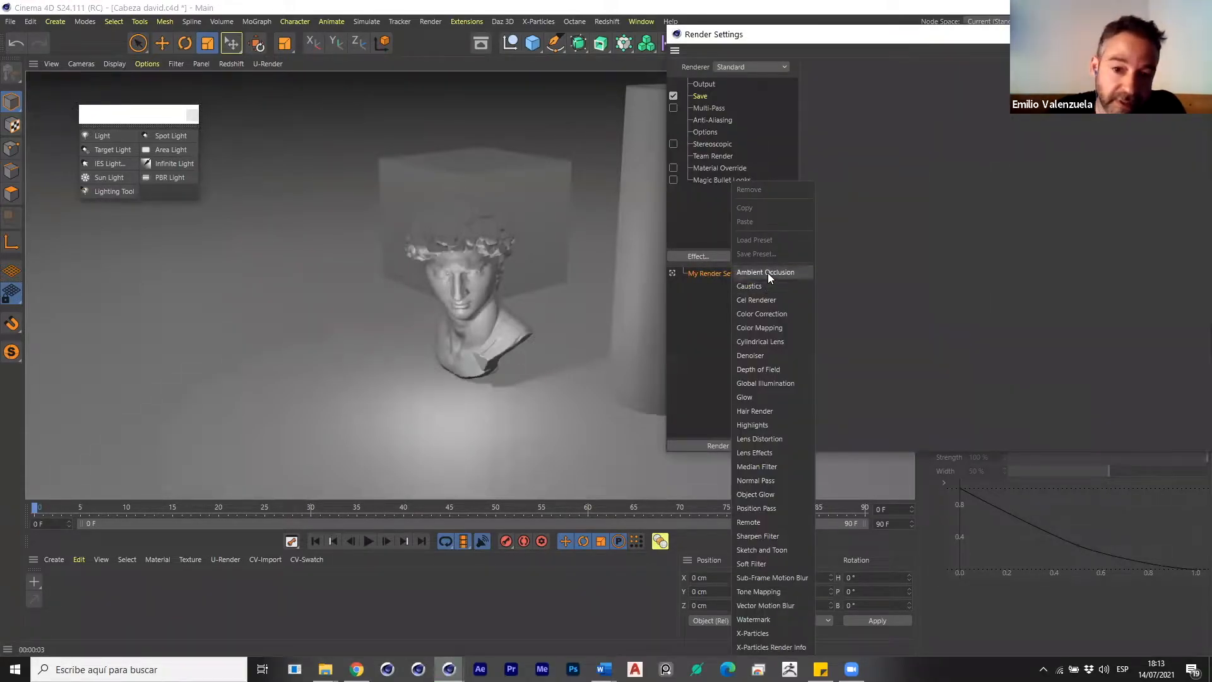
{"action": "left_click", "coordinate": [767, 271]}
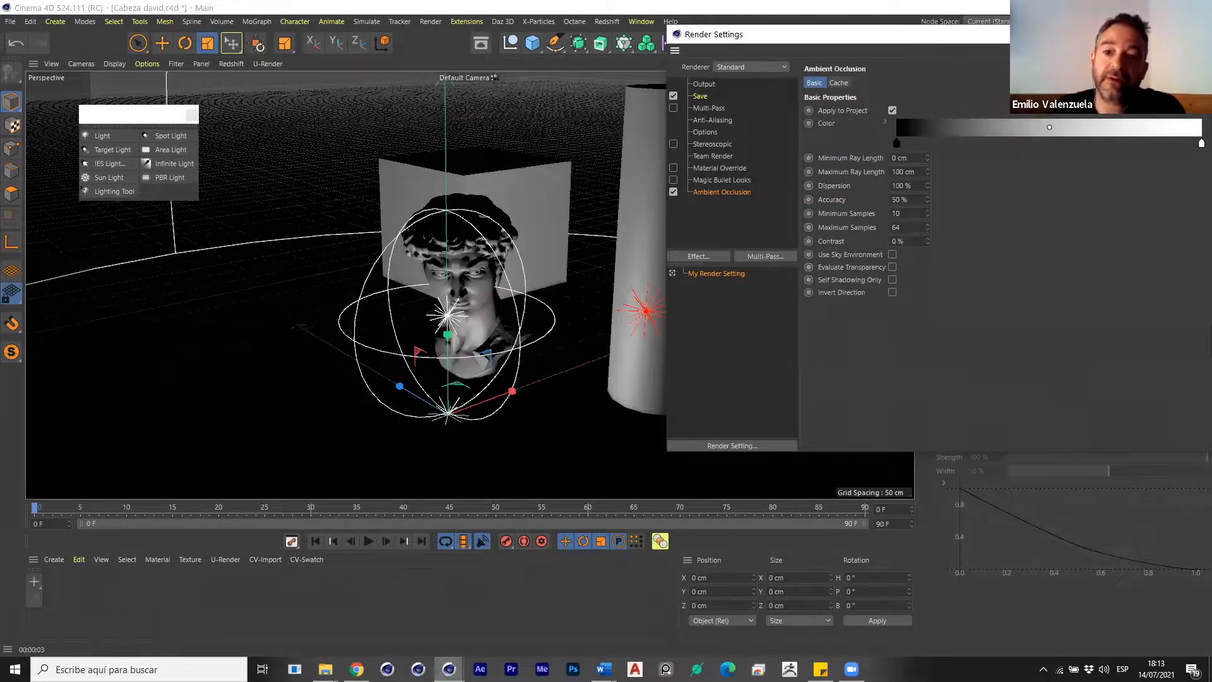
{"action": "left_click_drag", "start_coordinate": [1078, 41], "coordinate": [1019, 220]}
{"action": "key", "text": "ctrl+r"}
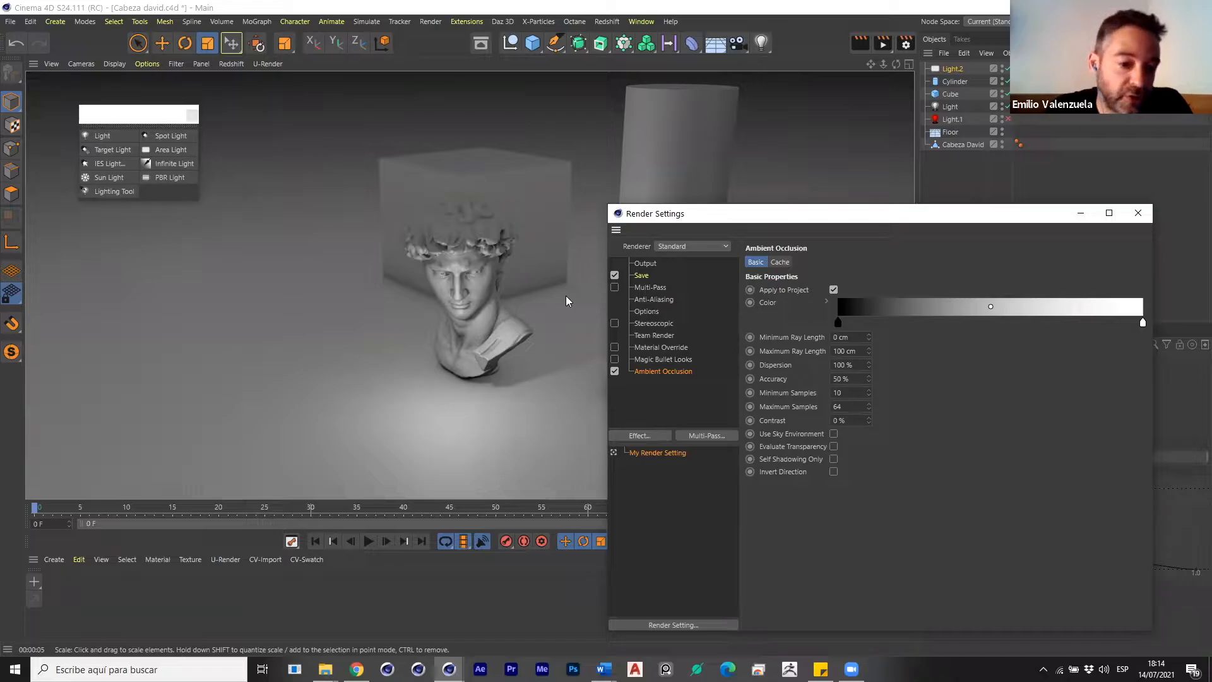
{"action": "left_click", "coordinate": [1138, 213]}
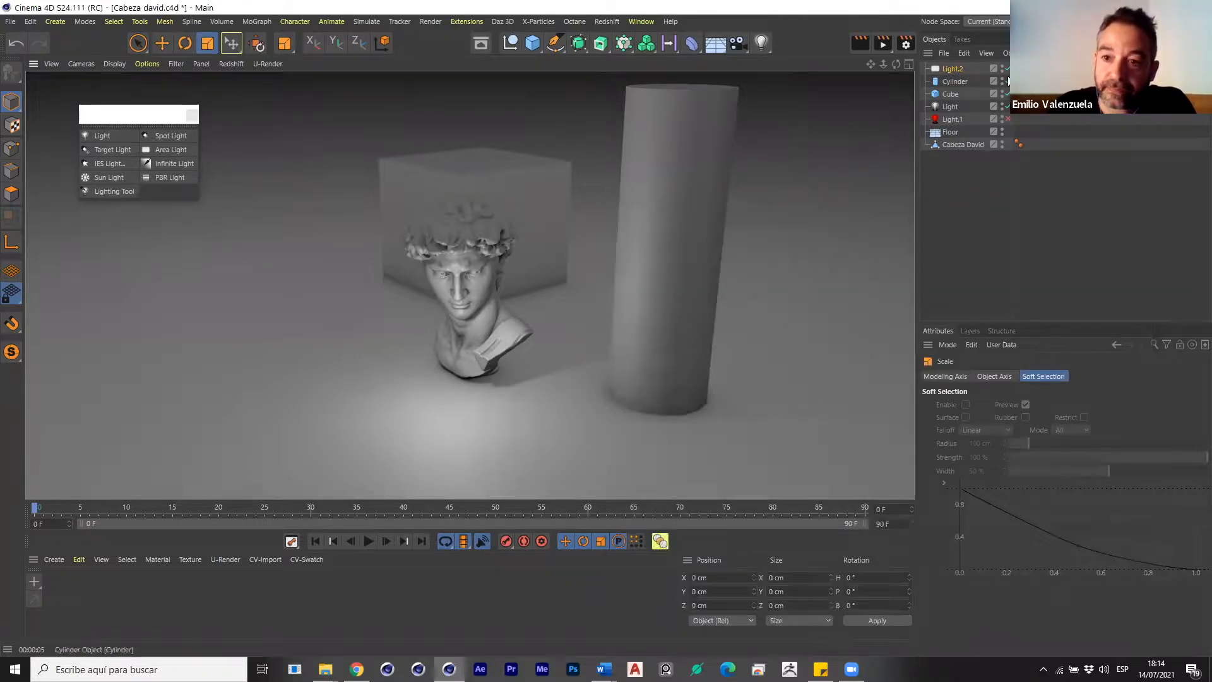
Disable the hemisphere area light and turn on Ambient Illumination for the white omni light.
{"action": "left_click", "coordinate": [953, 70]}
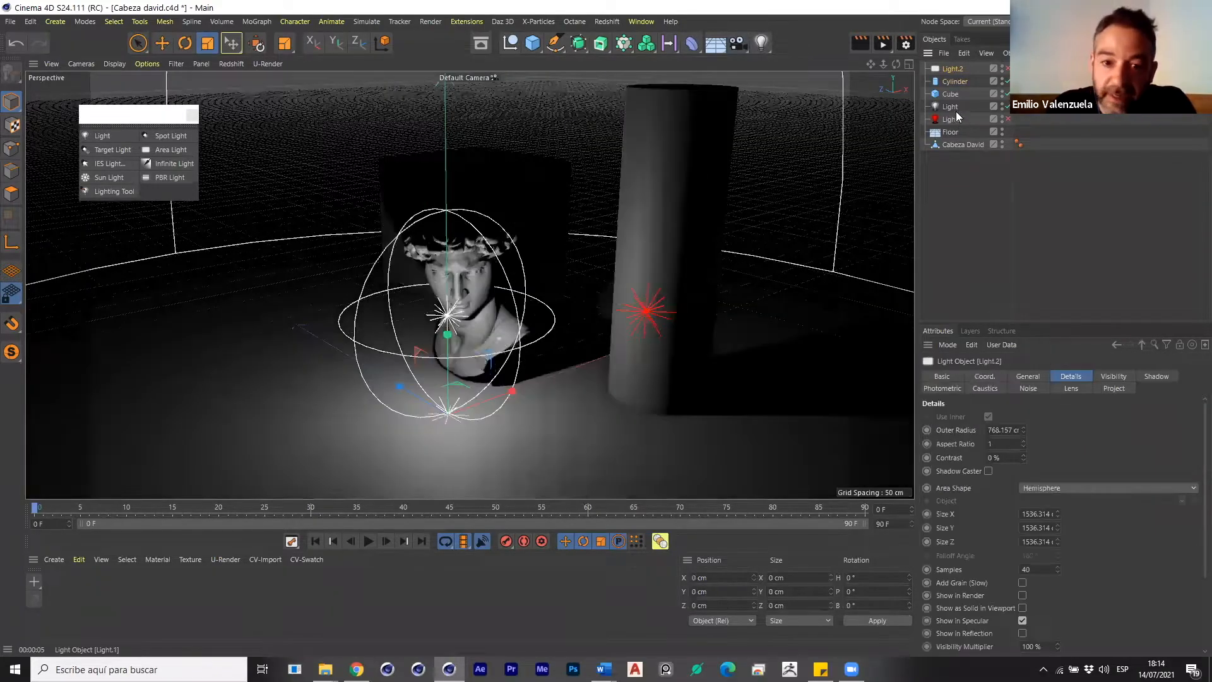
{"action": "left_click", "coordinate": [950, 106]}
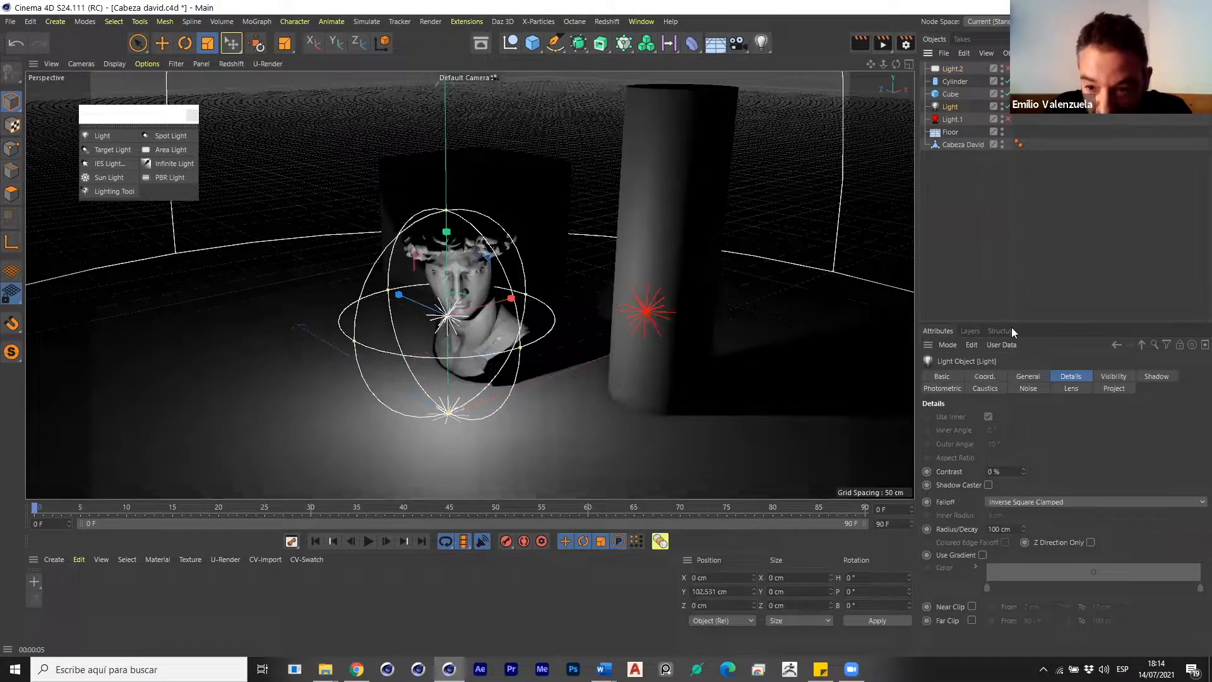
{"action": "left_click", "coordinate": [1029, 377]}
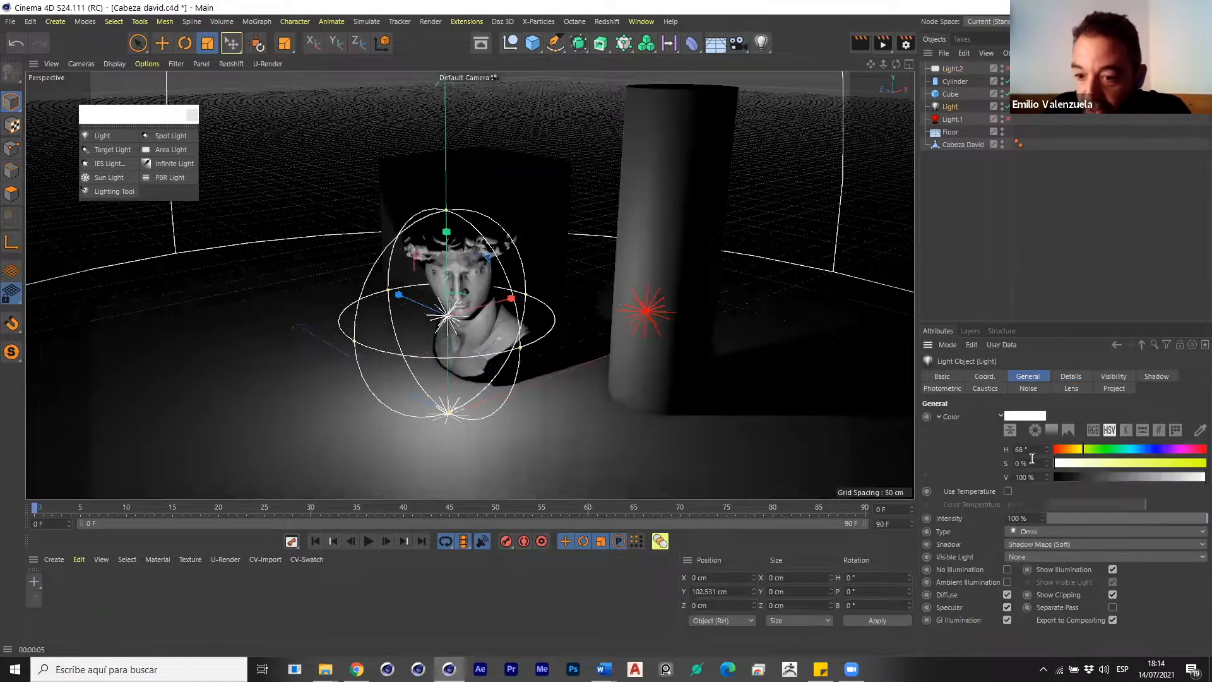
{"action": "left_click", "coordinate": [1008, 582]}
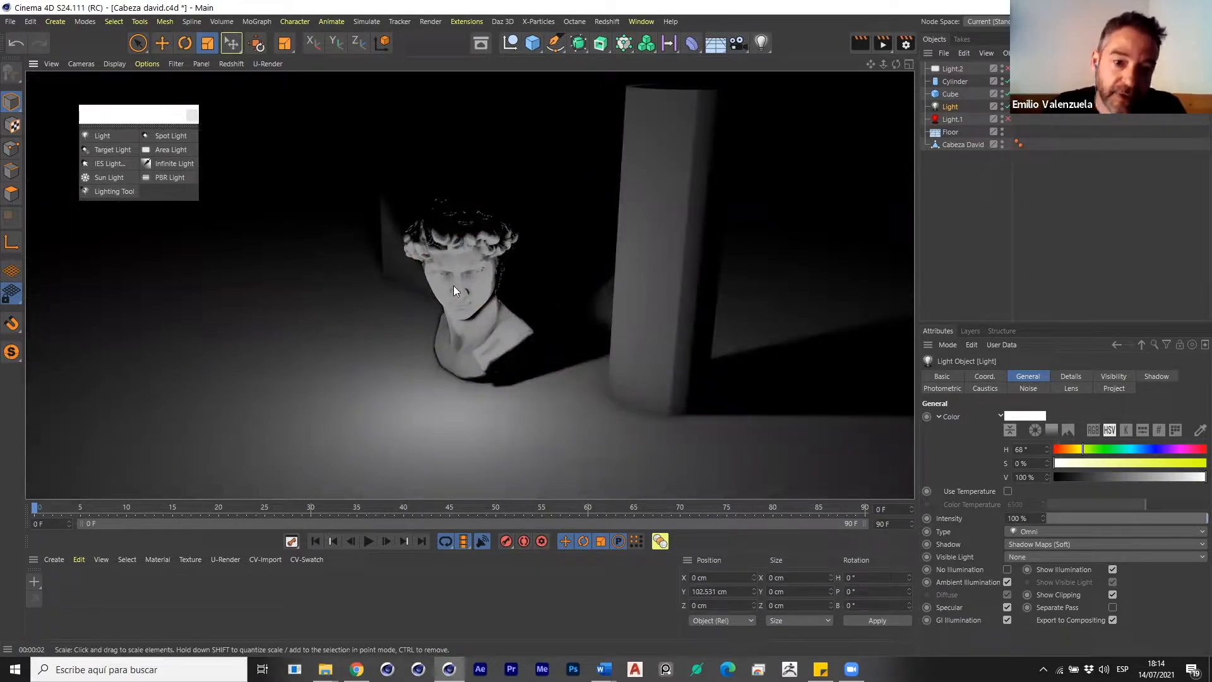
Set the white omni light's shadow to None and render the scene.
{"action": "scroll", "coordinate": [453, 286], "scroll_direction": "up", "scroll_amount": 5}
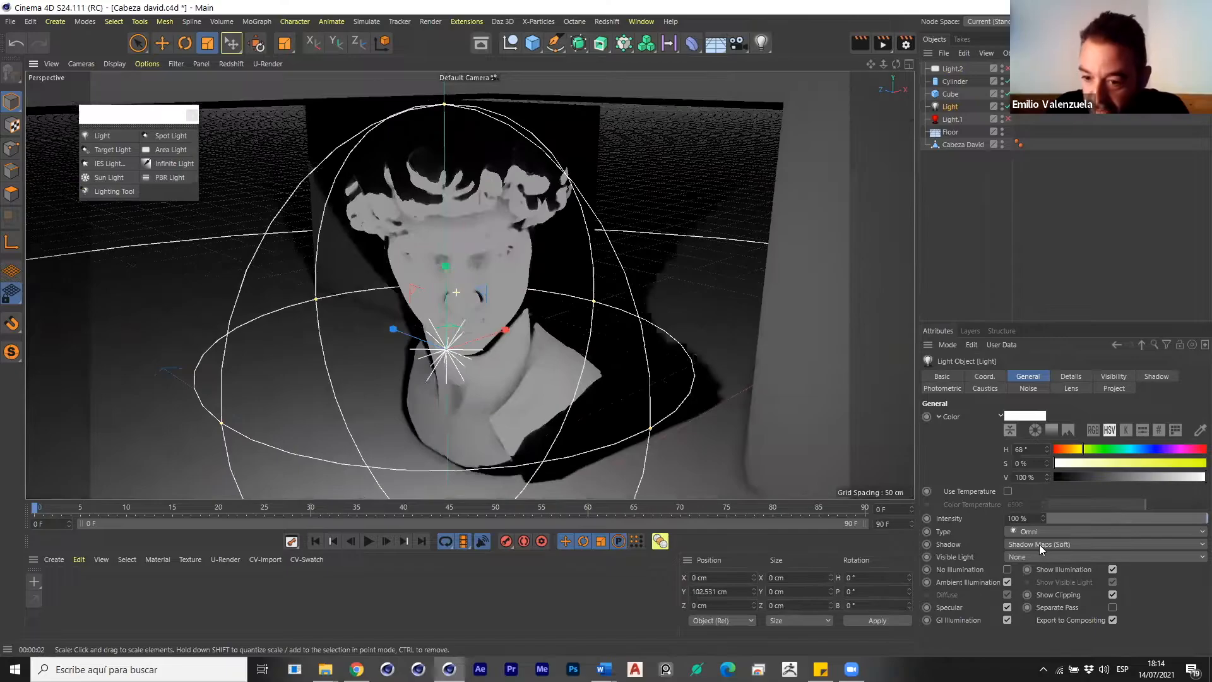
{"action": "left_click", "coordinate": [1039, 544]}
{"action": "left_click", "coordinate": [1040, 557]}
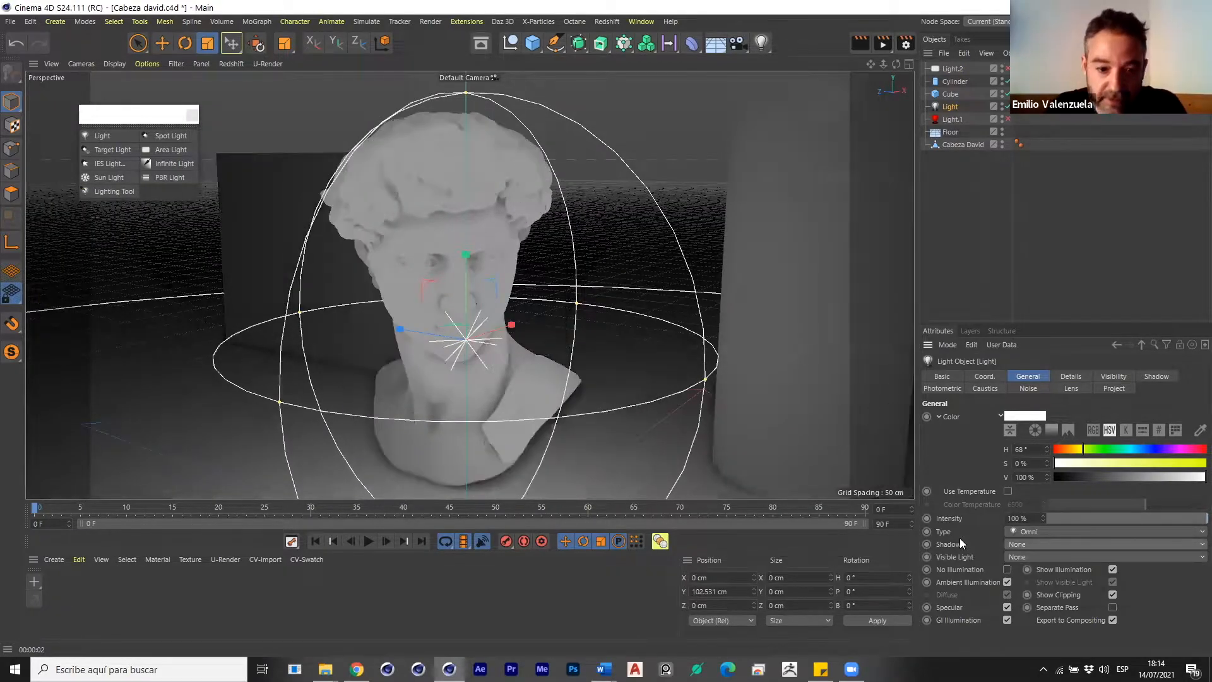
{"action": "scroll", "coordinate": [609, 302], "scroll_direction": "down", "scroll_amount": 5}
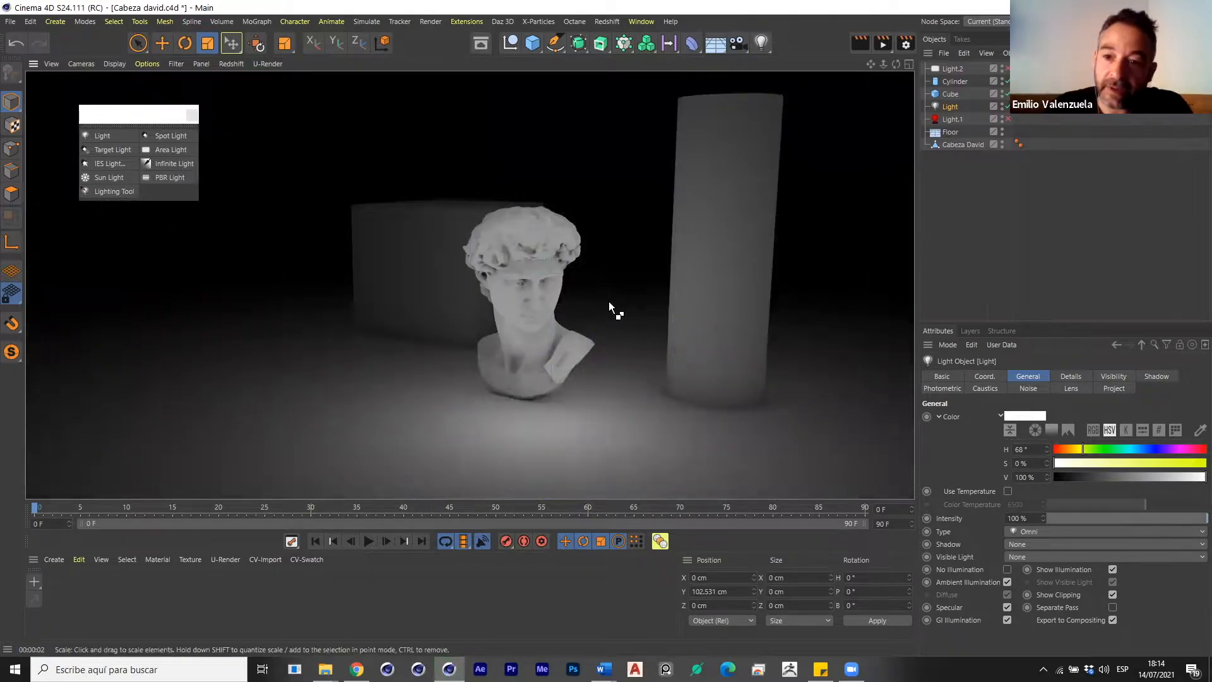
Disable the Ambient Occlusion effect in the render settings and render the view again.
{"action": "left_click", "coordinate": [905, 43]}
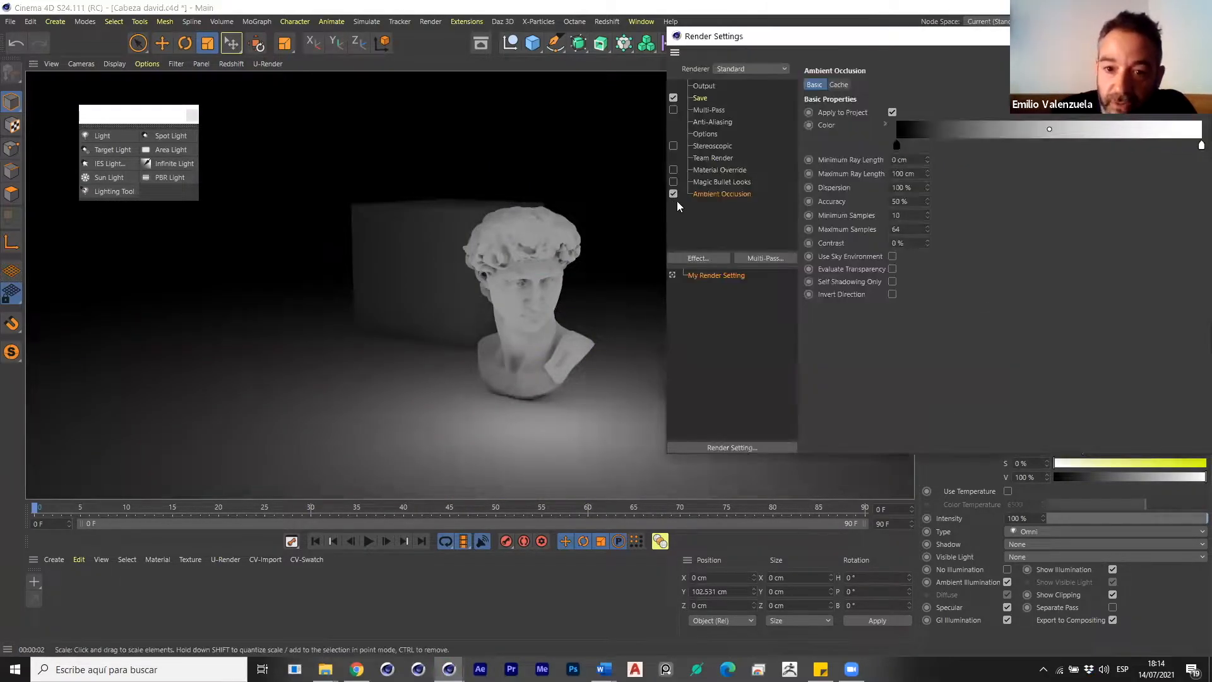
{"action": "left_click", "coordinate": [673, 194]}
{"action": "key", "text": "Escape"}
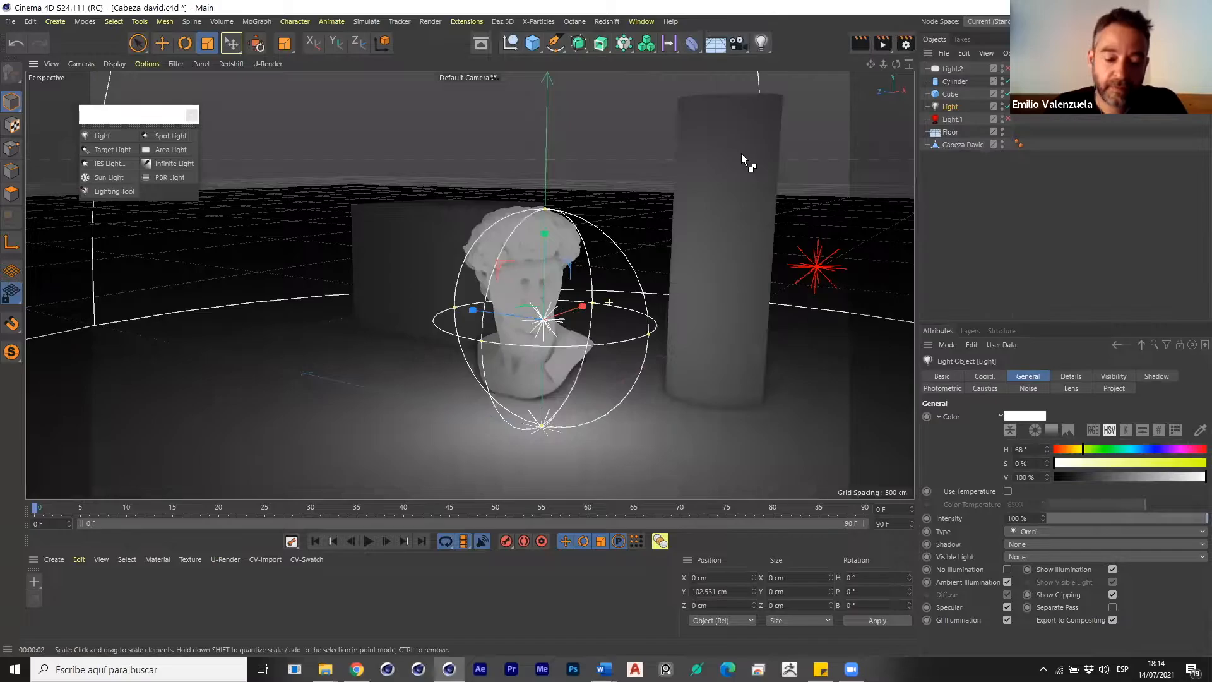
{"action": "key", "text": "ctrl+r"}
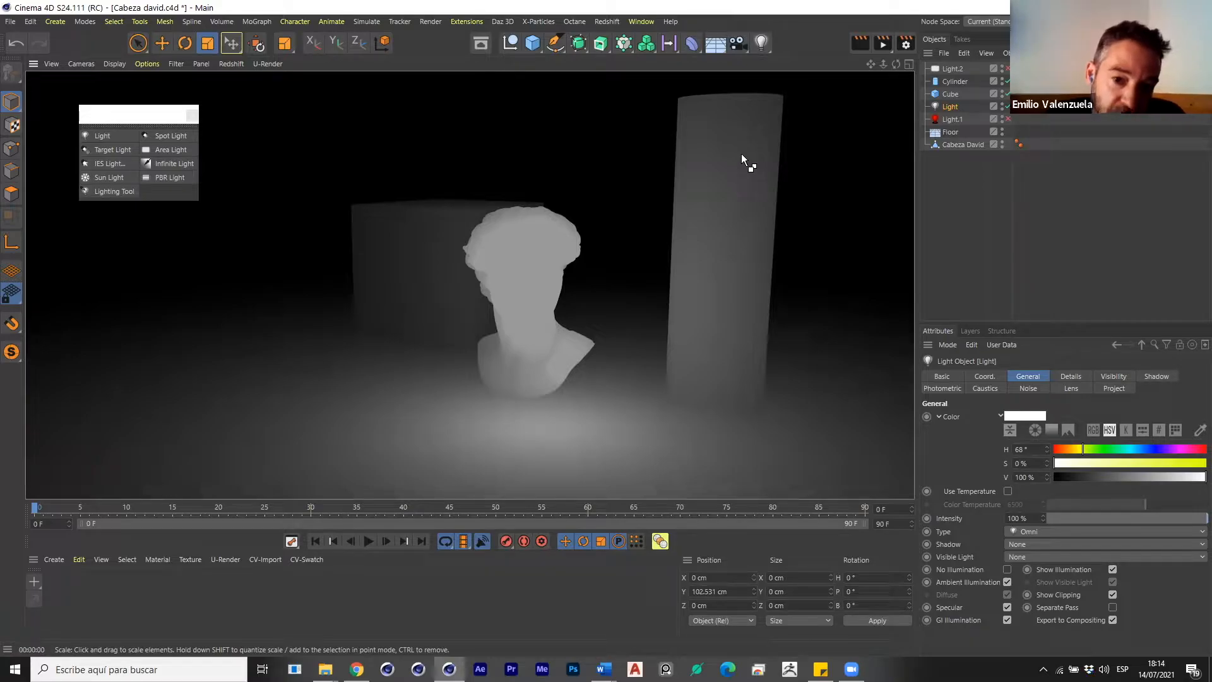
Check the white omni light's details and turn off its Ambient Illumination.
{"action": "left_click", "coordinate": [1073, 376]}
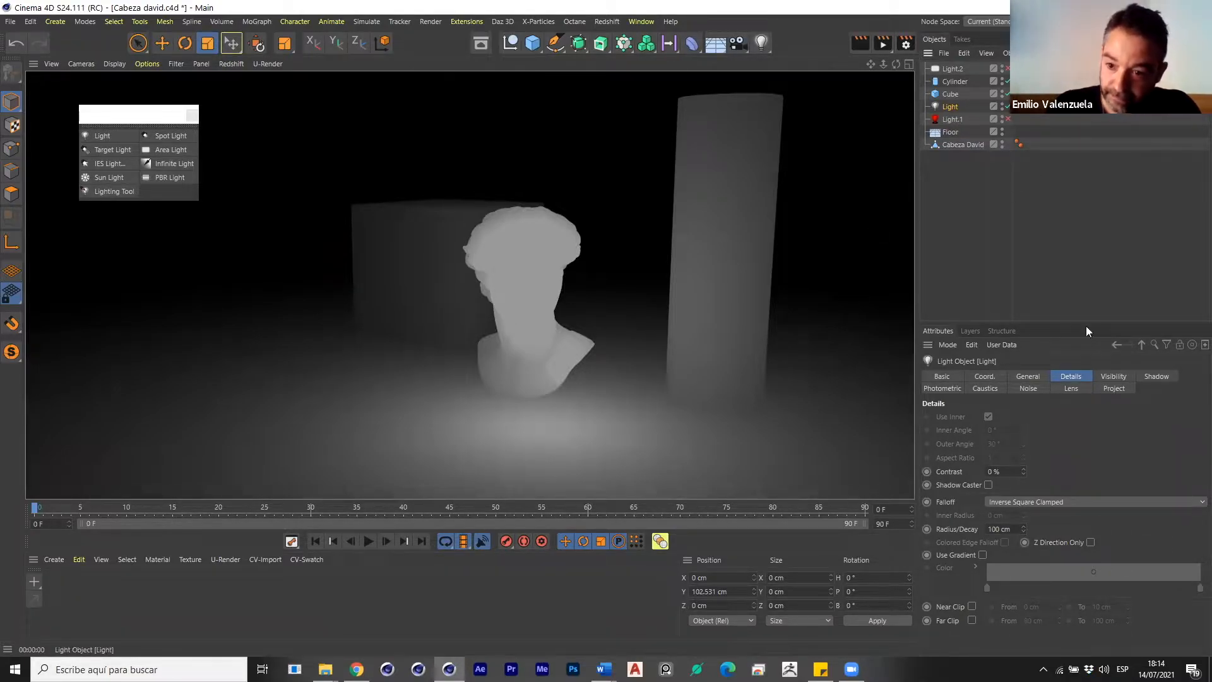
{"action": "left_click", "coordinate": [1028, 376]}
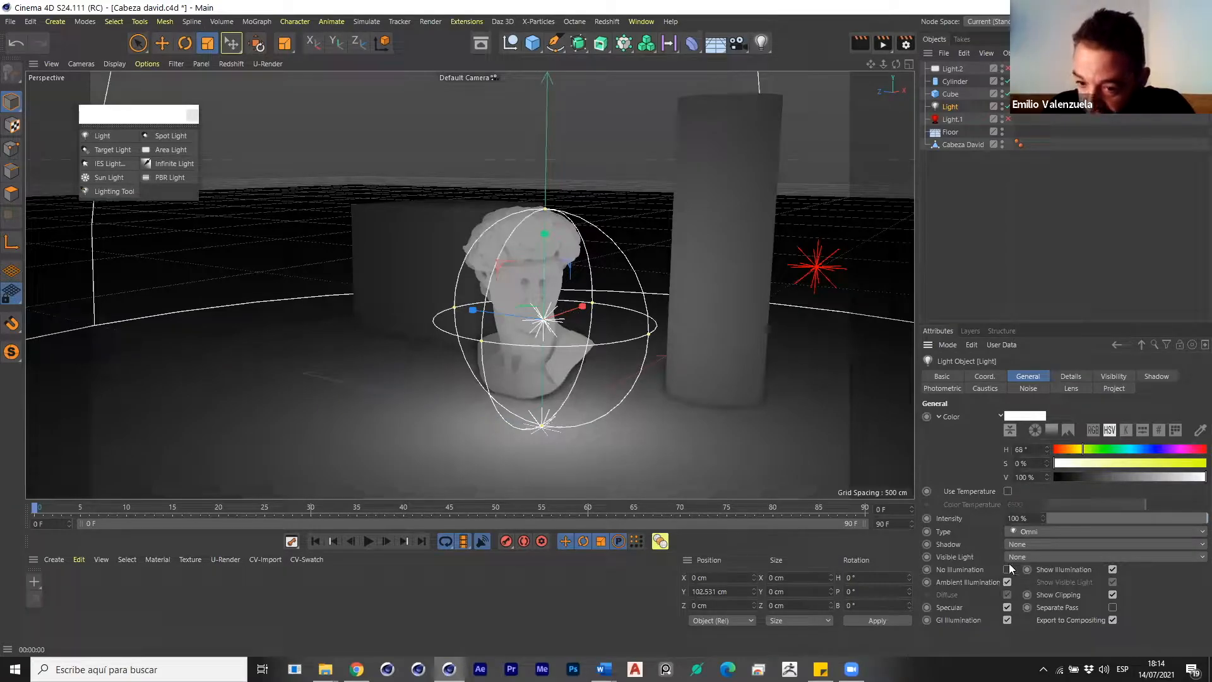
{"action": "left_click", "coordinate": [1008, 582]}
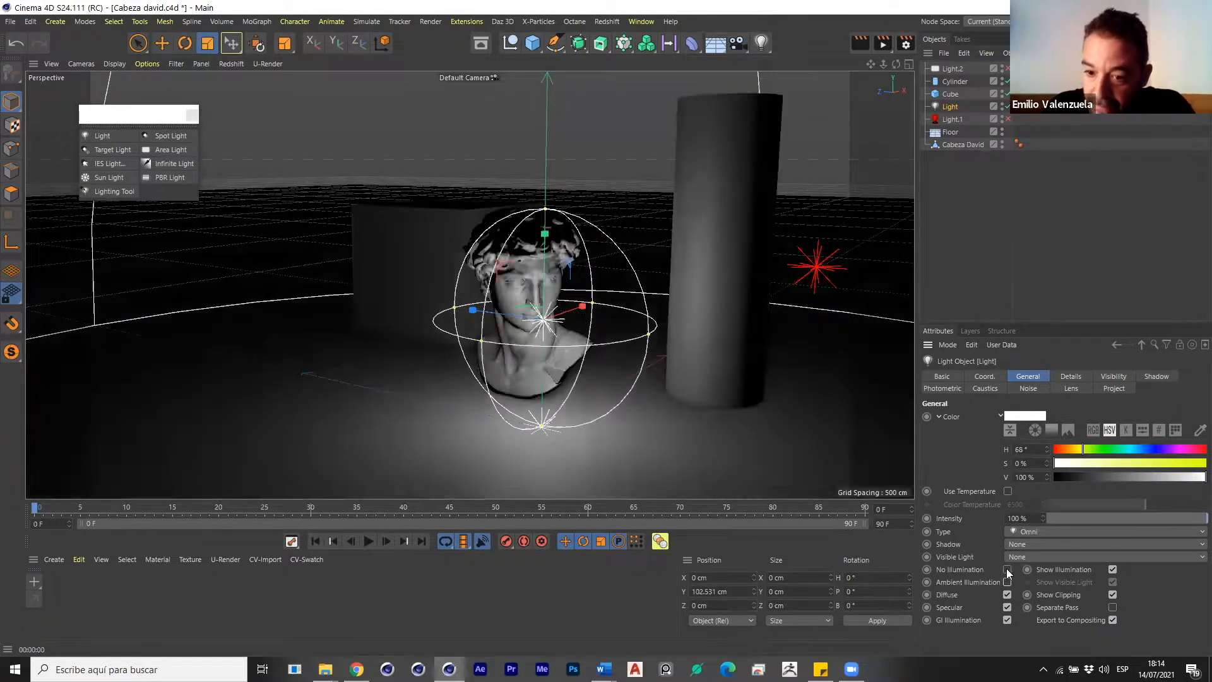
Demonstrate the white light's No Illumination and Show Illumination options by toggling each and restoring its original state.
{"action": "left_click", "coordinate": [1008, 569]}
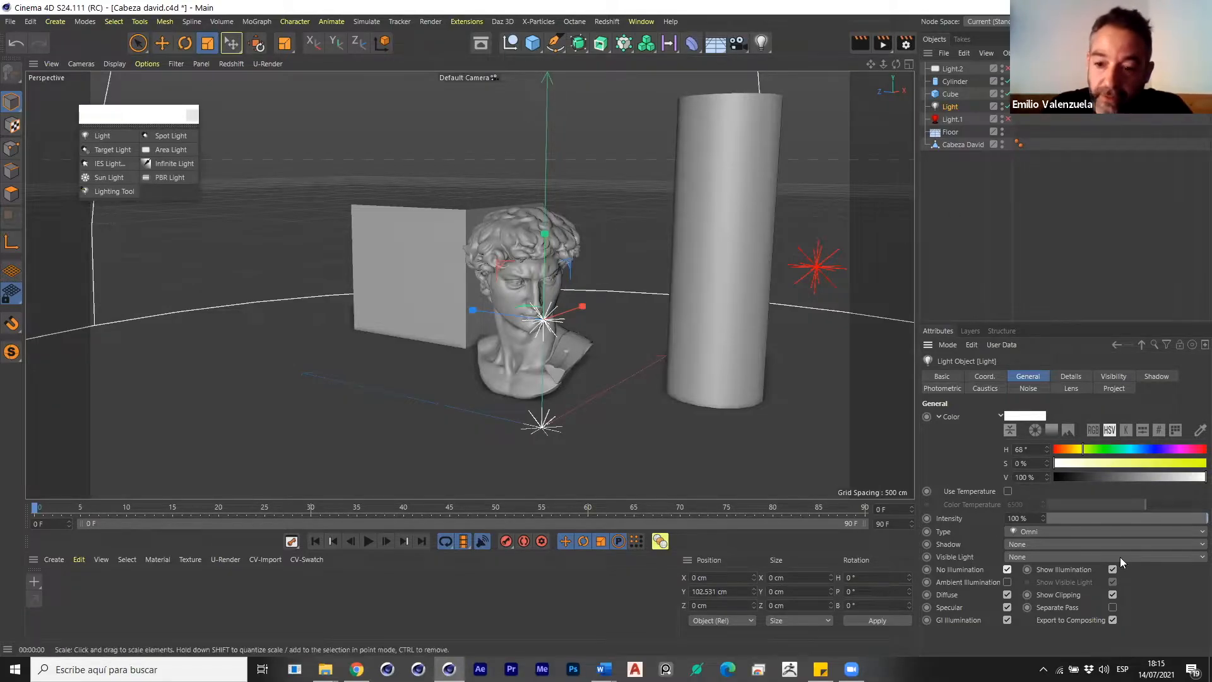
{"action": "left_click", "coordinate": [1007, 570]}
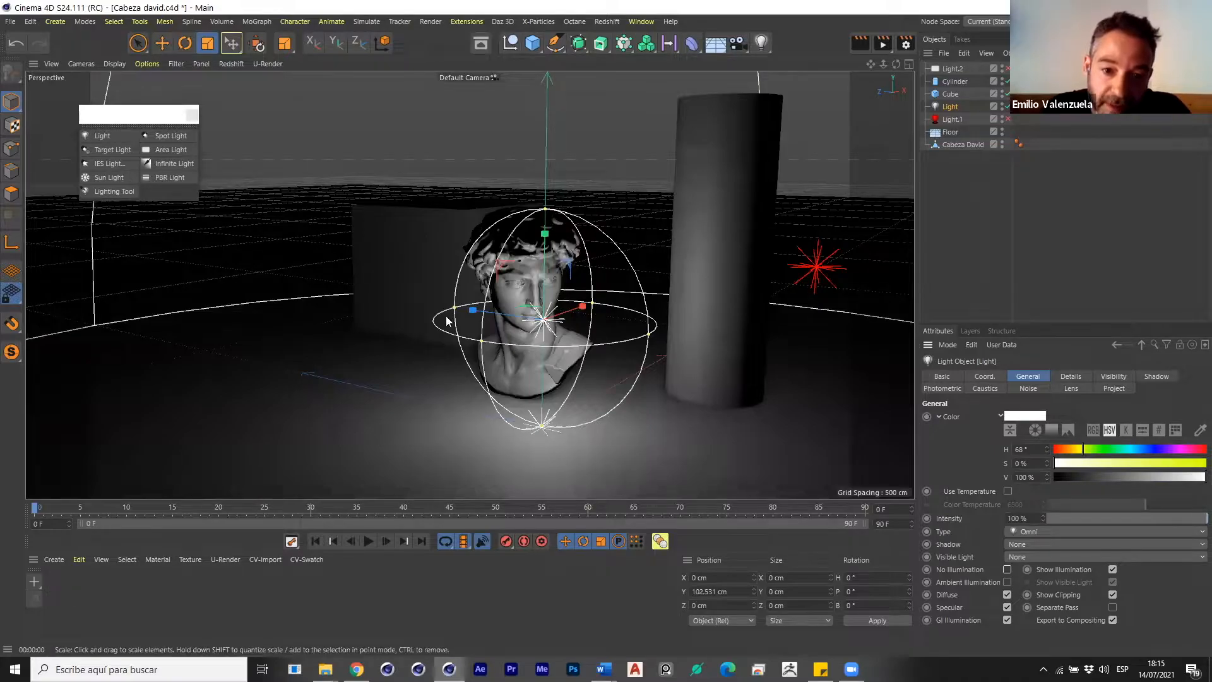
{"action": "left_click", "coordinate": [1113, 569]}
{"action": "left_click", "coordinate": [1113, 569]}
{"action": "left_click", "coordinate": [1113, 569]}
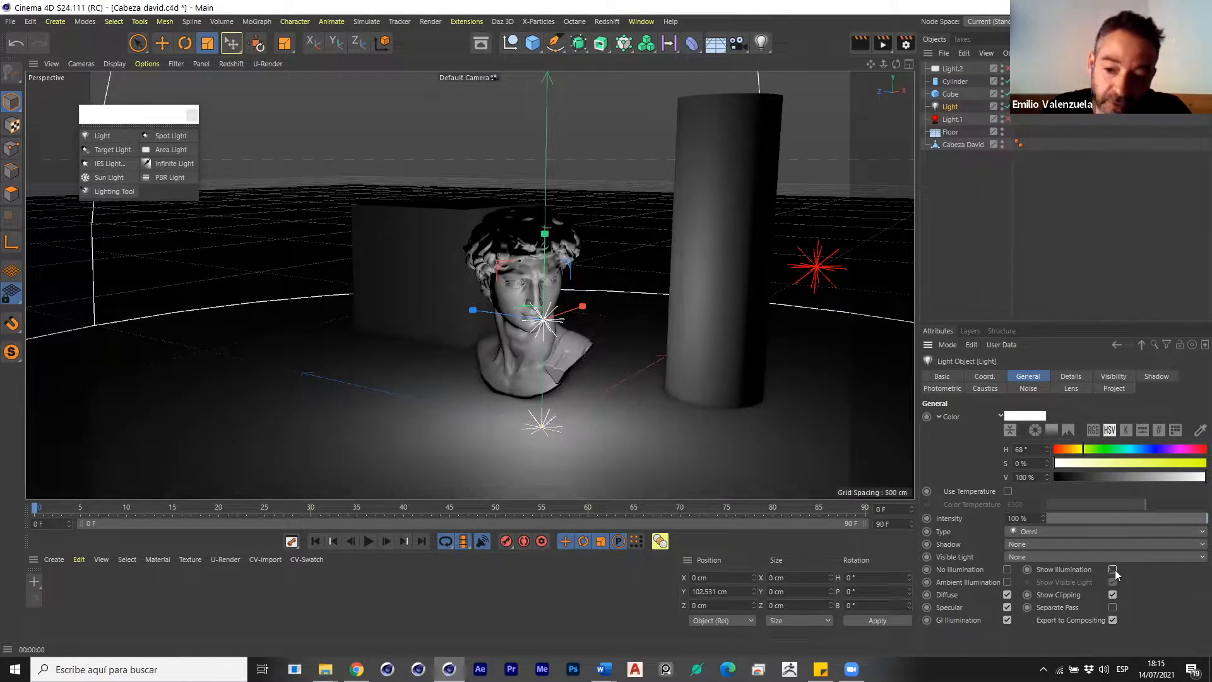
{"action": "left_click", "coordinate": [1114, 570]}
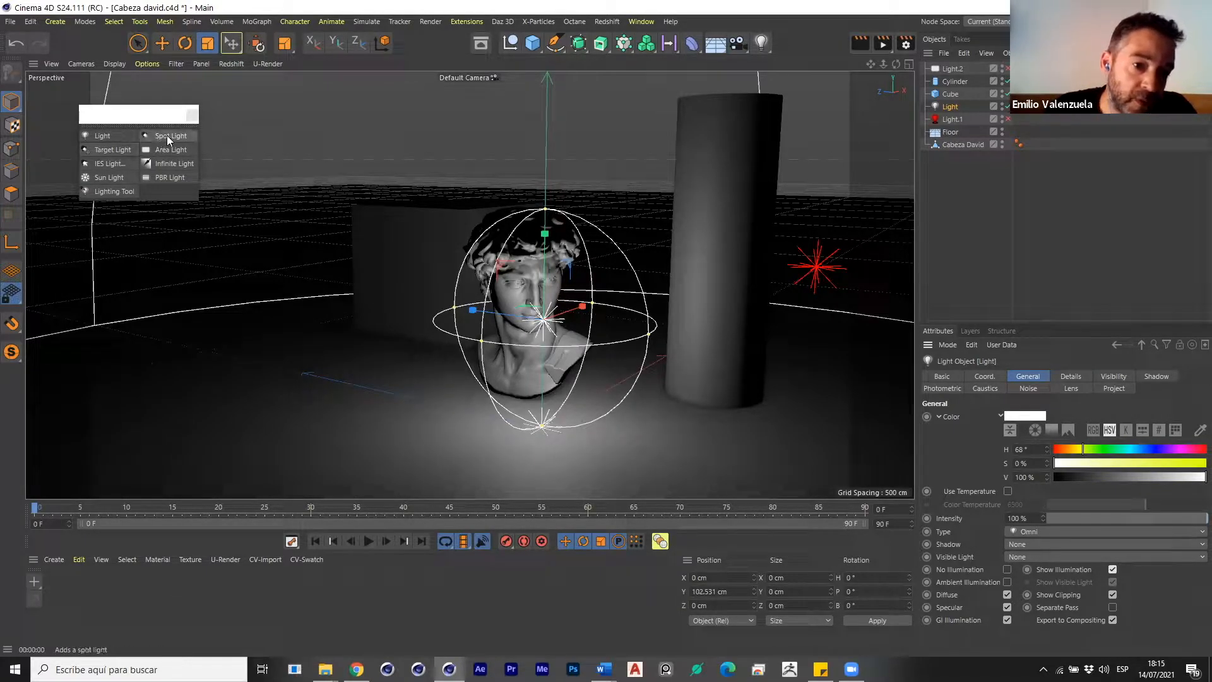
Add a Spot Light to the scene and disable the white omni light.
{"action": "left_click", "coordinate": [169, 136]}
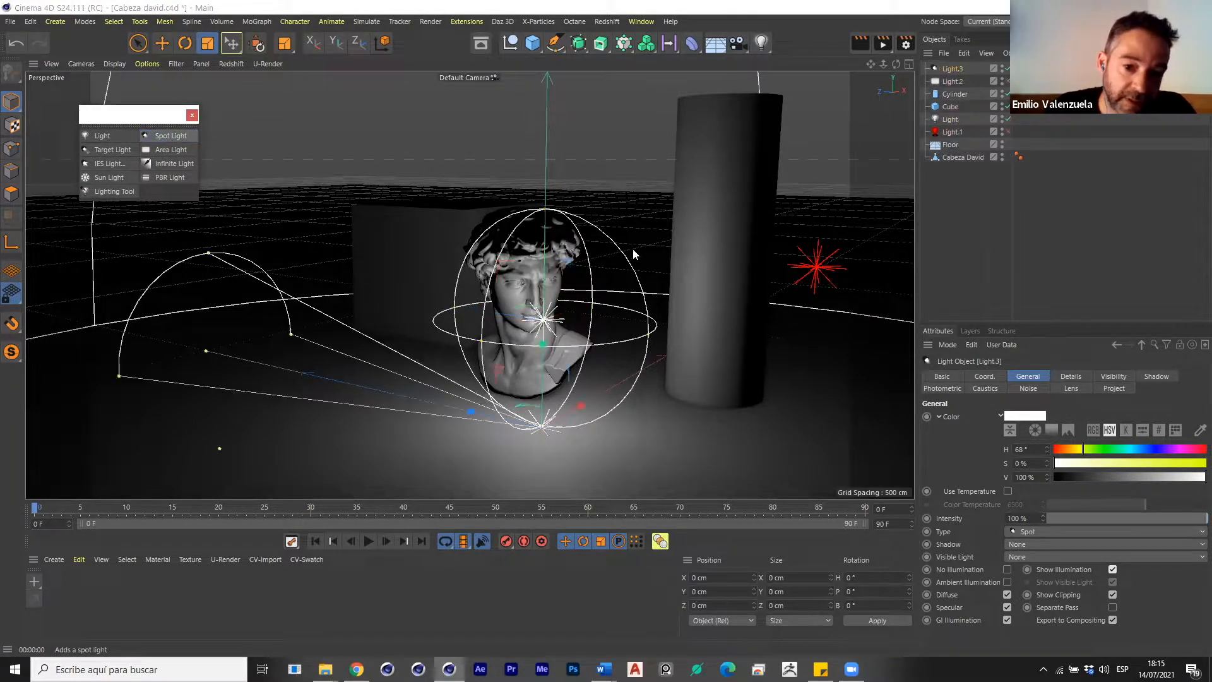
{"action": "left_click", "coordinate": [1008, 69]}
{"action": "left_click", "coordinate": [1008, 120]}
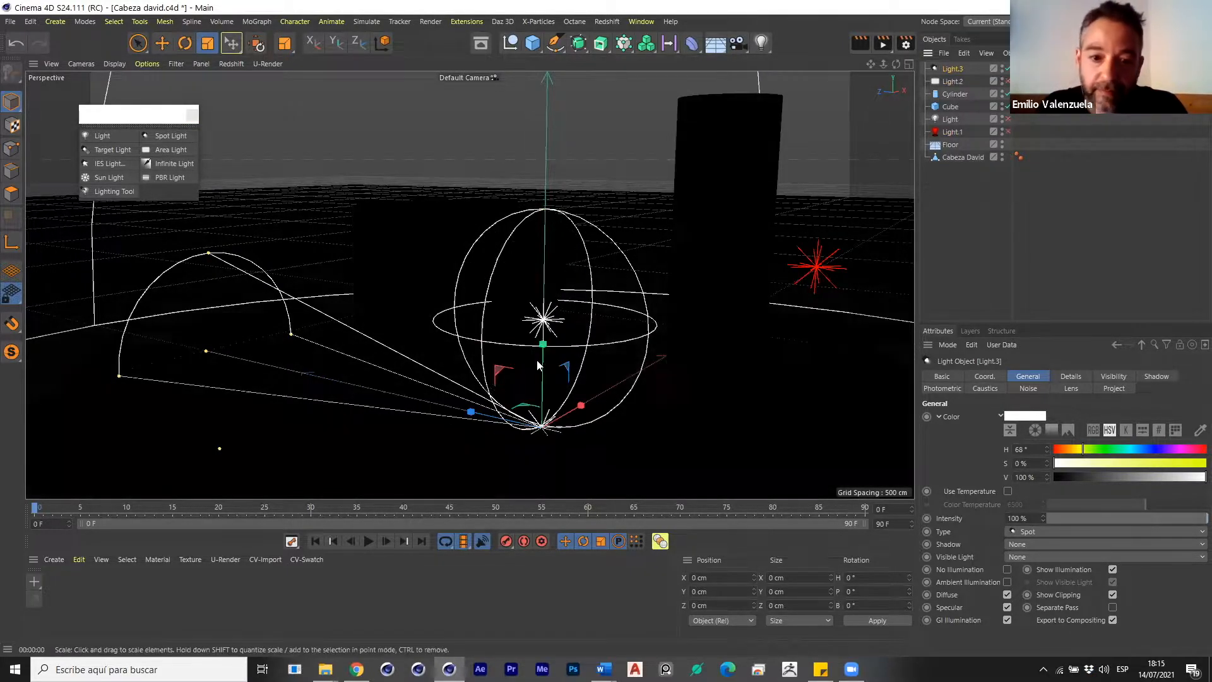
Raise the spot light to about Y 190 cm, shift it to about Z -149 cm, and rotate it toward the David bust.
{"action": "key", "text": "e"}
{"action": "left_click_drag", "start_coordinate": [481, 414], "coordinate": [649, 438]}
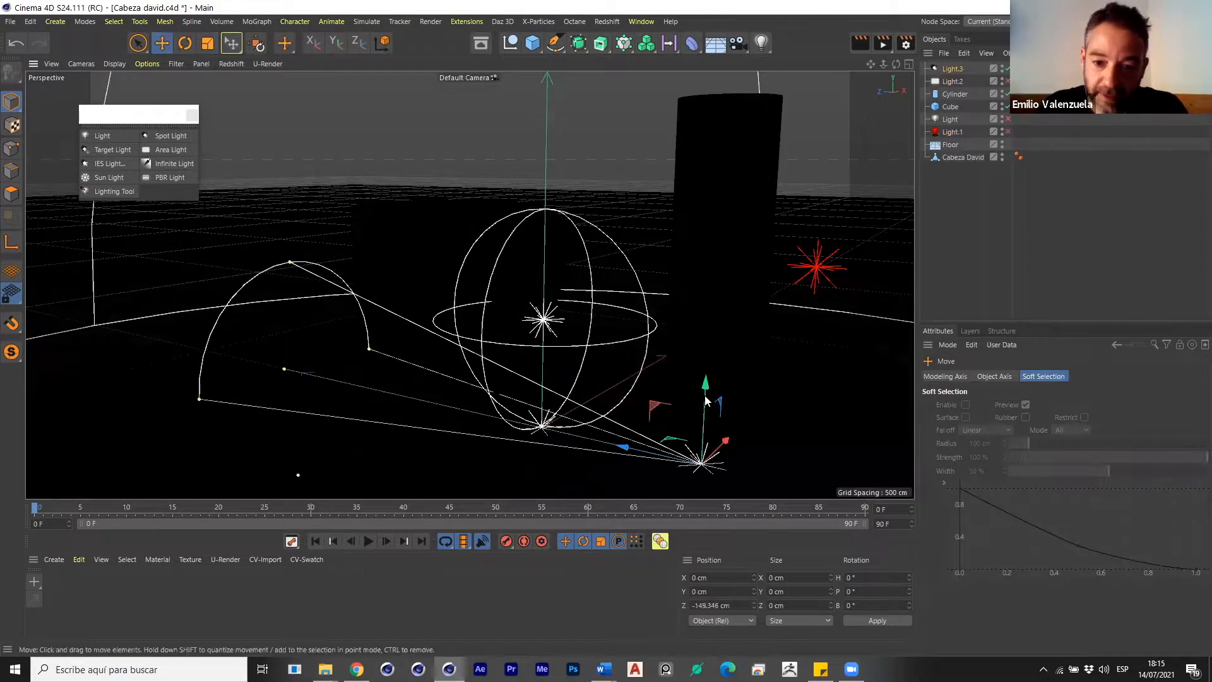
{"action": "left_click_drag", "start_coordinate": [708, 393], "coordinate": [709, 111]}
{"action": "key", "text": "r"}
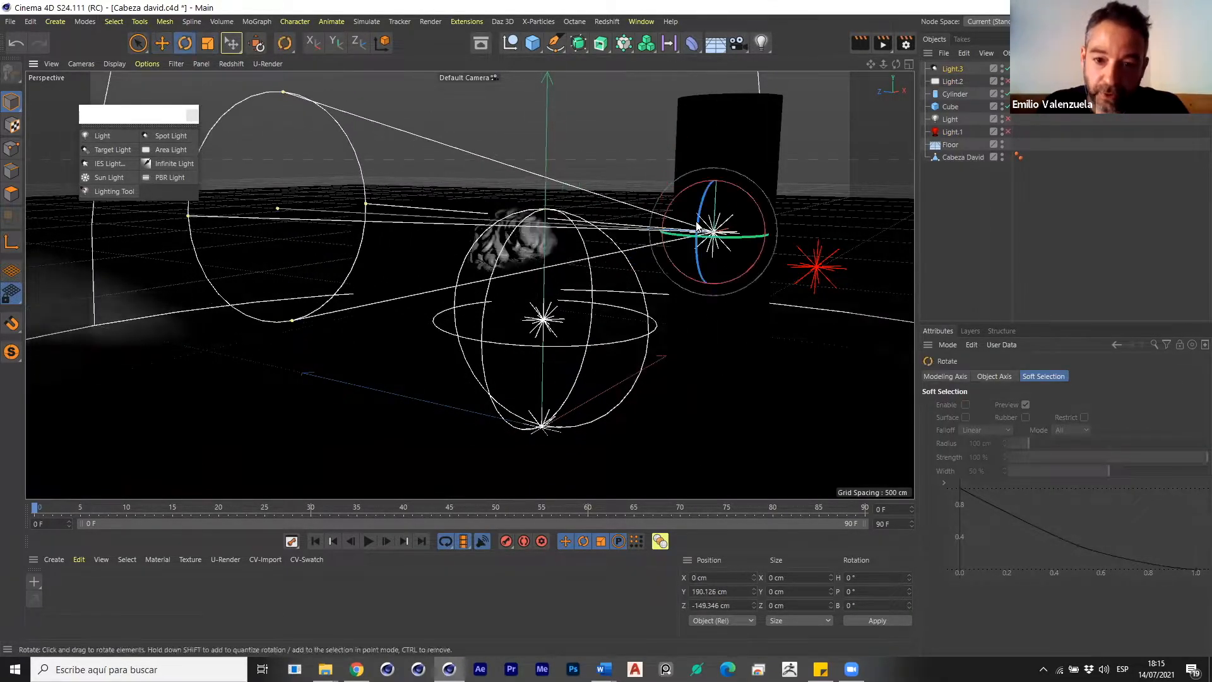
{"action": "left_click_drag", "start_coordinate": [739, 225], "coordinate": [711, 206]}
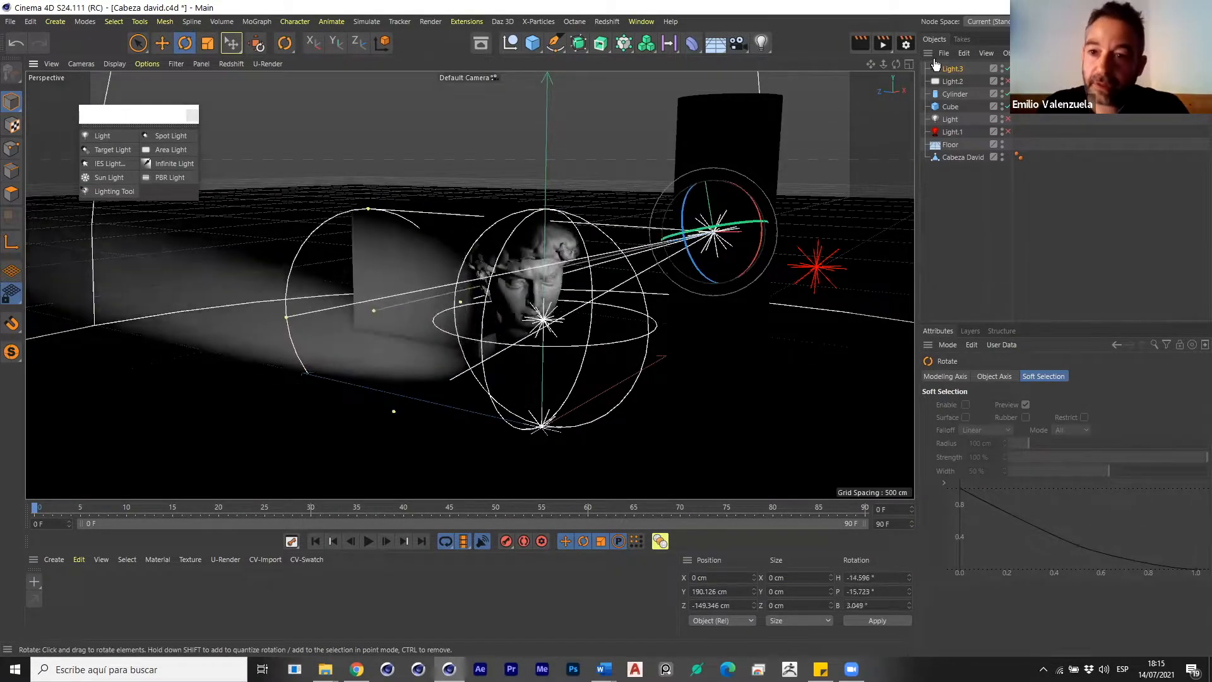
Replace the spot light with a Target Light and check the target object assigned in its Target tag.
{"action": "key", "text": "Delete"}
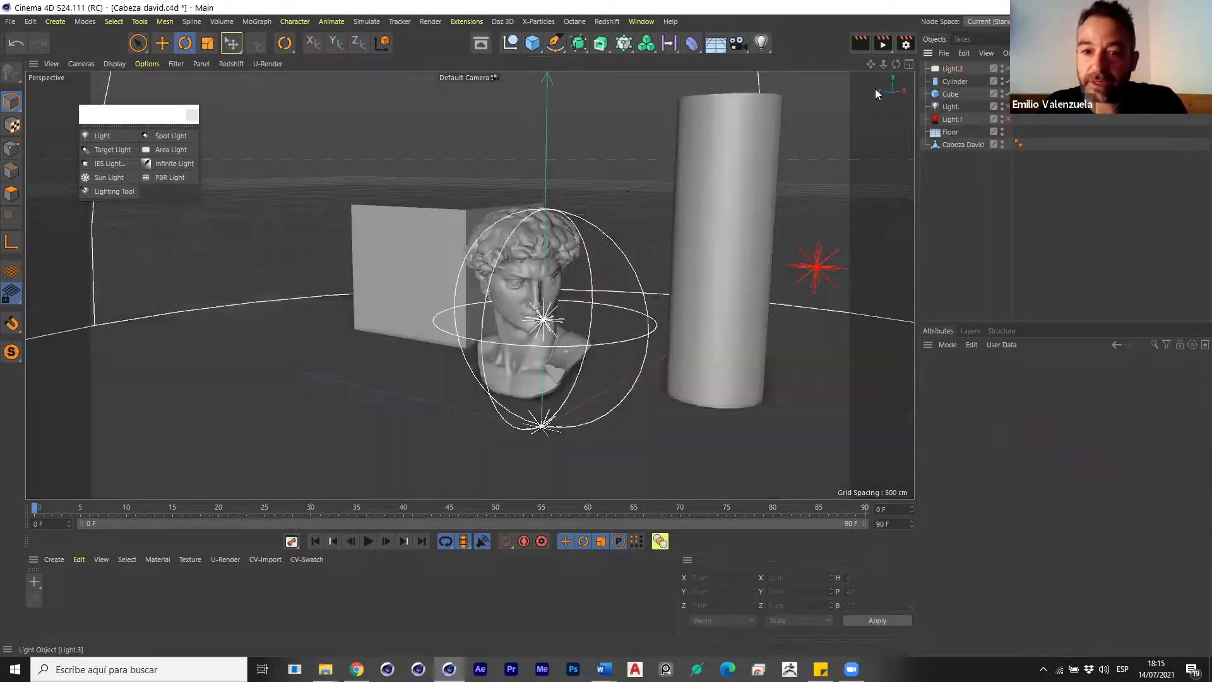
{"action": "left_click", "coordinate": [111, 150]}
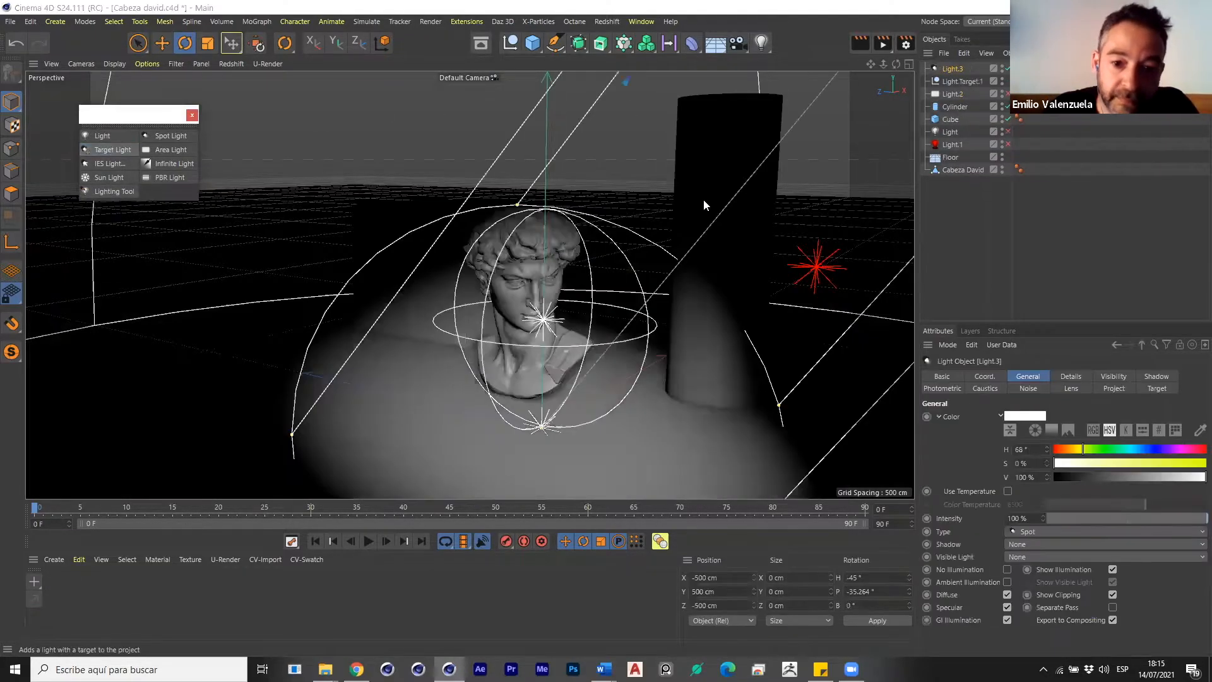
{"action": "scroll", "coordinate": [649, 258], "scroll_direction": "down", "scroll_amount": 6}
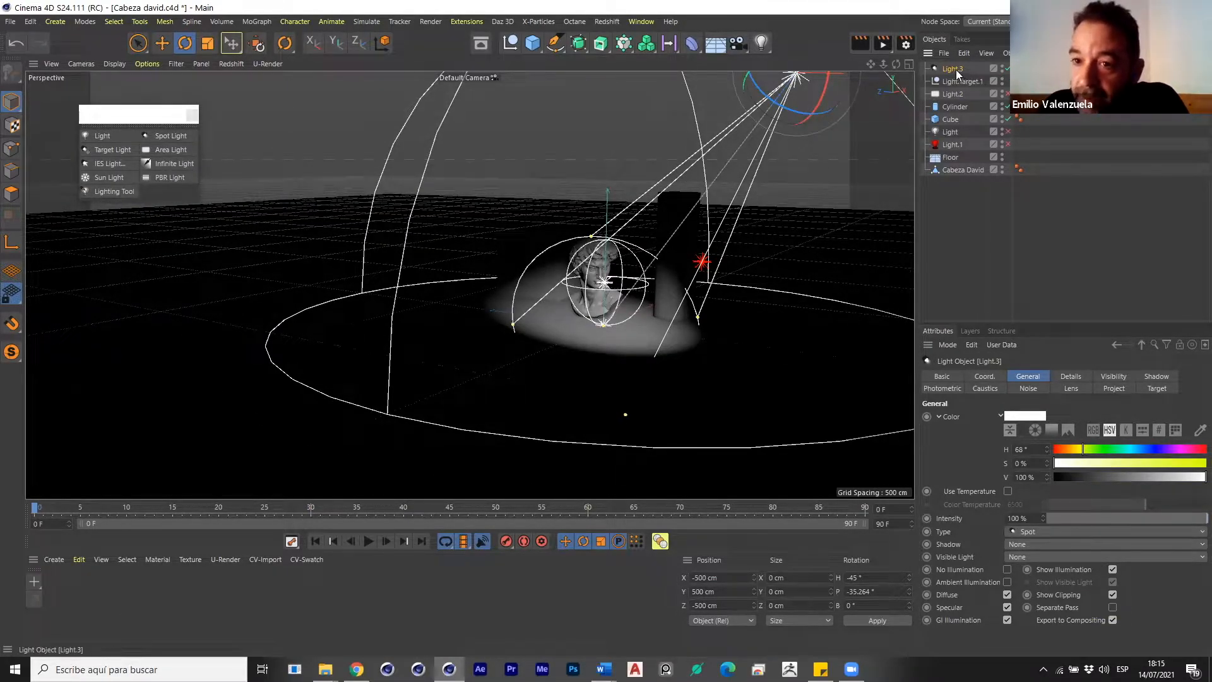
{"action": "left_click", "coordinate": [1019, 68]}
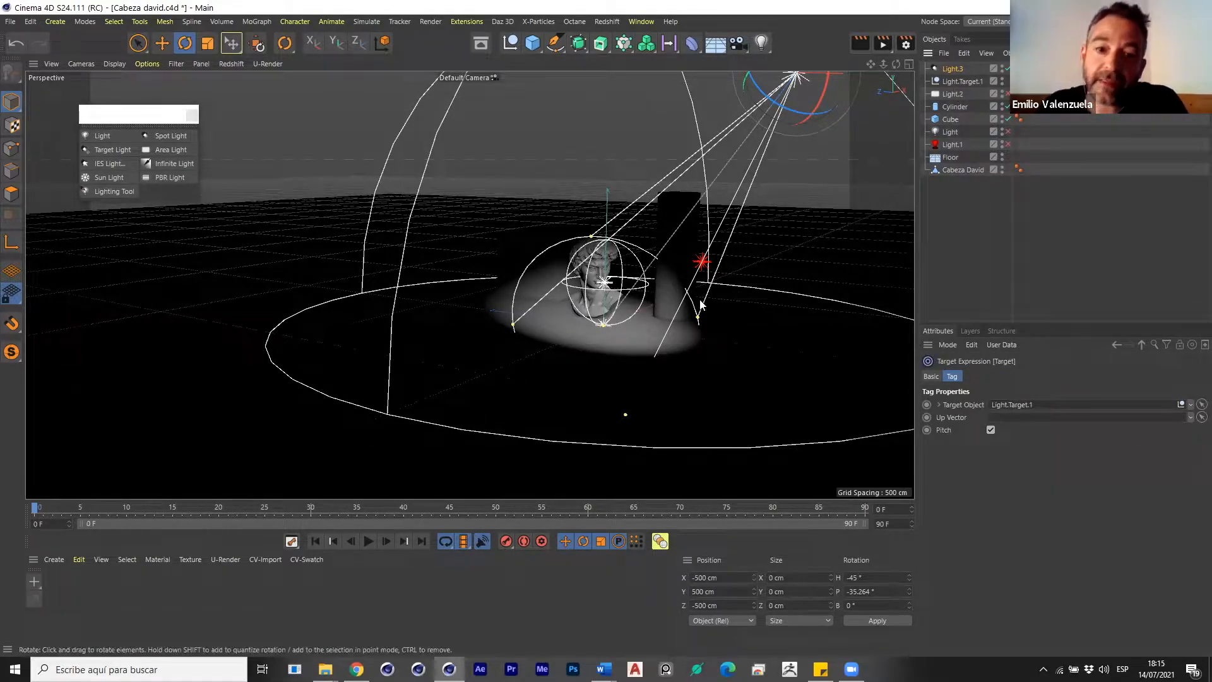
Move the light's target null onto the David bust in the top view, to about X 63 cm and Z 59 cm.
{"action": "left_click", "coordinate": [962, 82]}
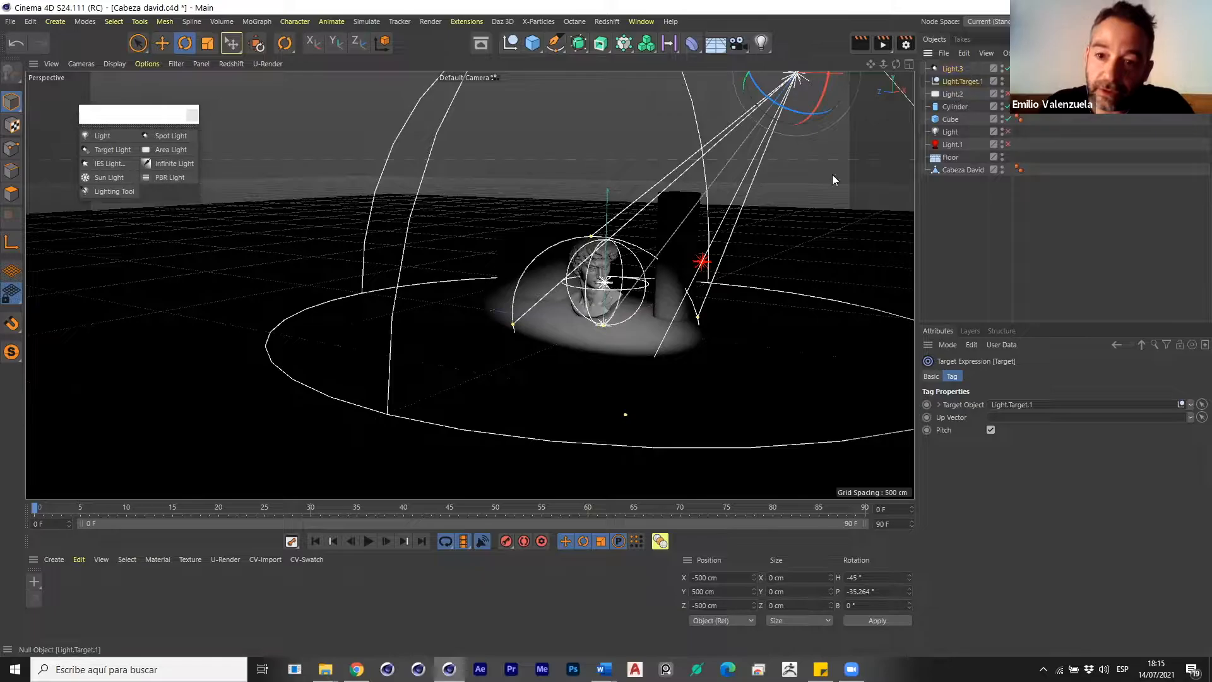
{"action": "key", "text": "F2"}
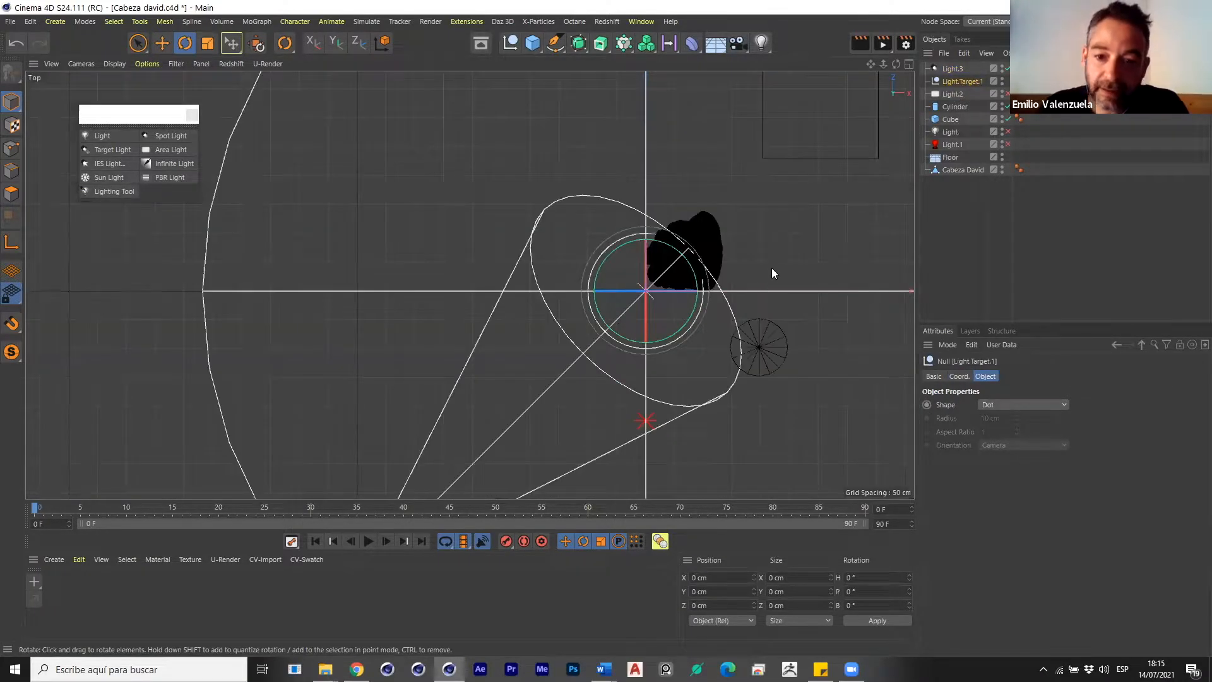
{"action": "scroll", "coordinate": [517, 408], "scroll_direction": "down", "scroll_amount": 6}
{"action": "scroll", "coordinate": [575, 390], "scroll_direction": "up", "scroll_amount": 4}
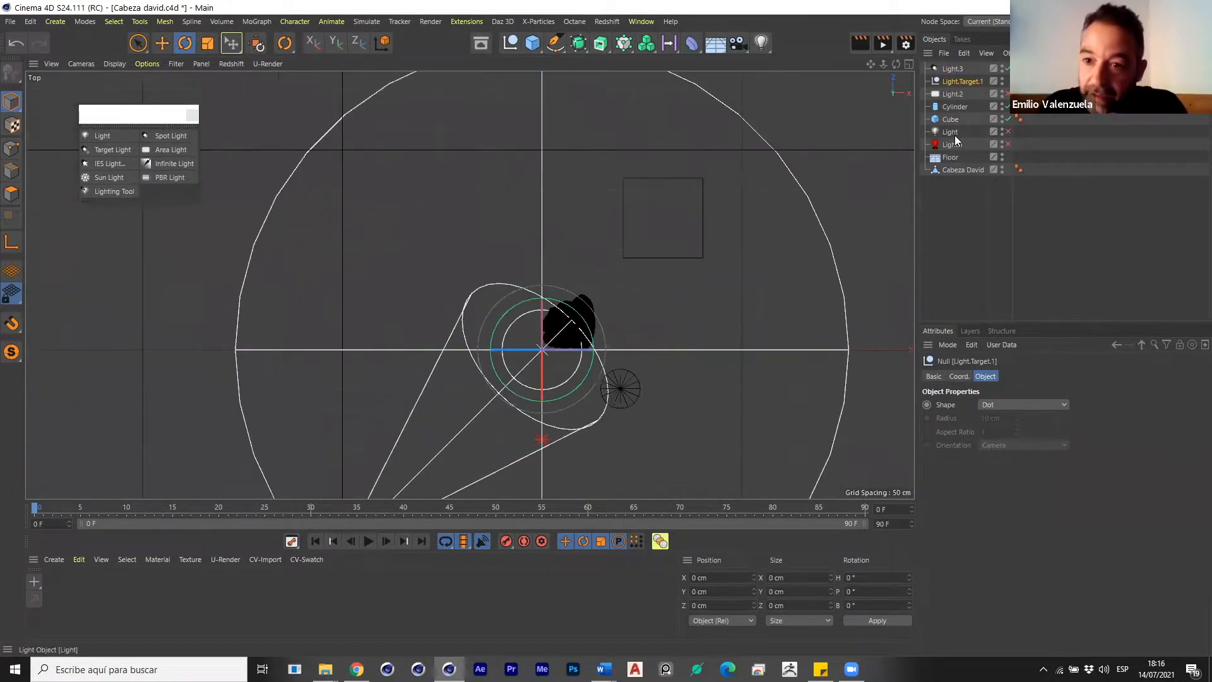
{"action": "left_click", "coordinate": [955, 169]}
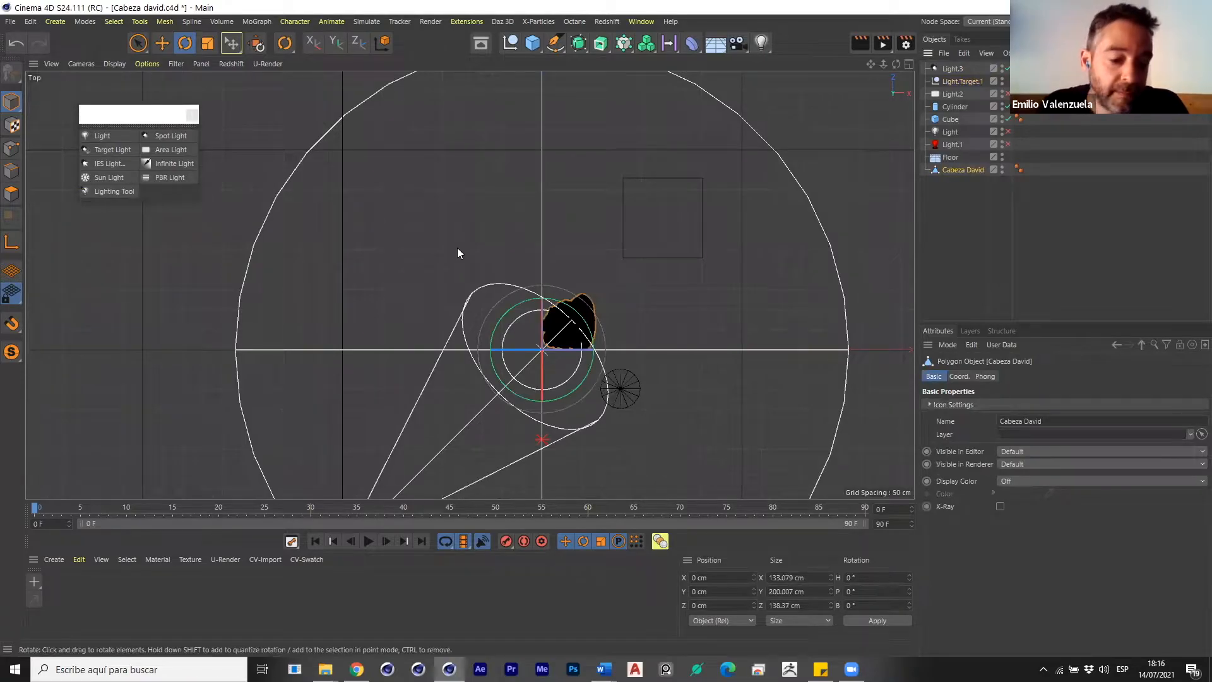
{"action": "key", "text": "e"}
{"action": "left_click", "coordinate": [955, 71]}
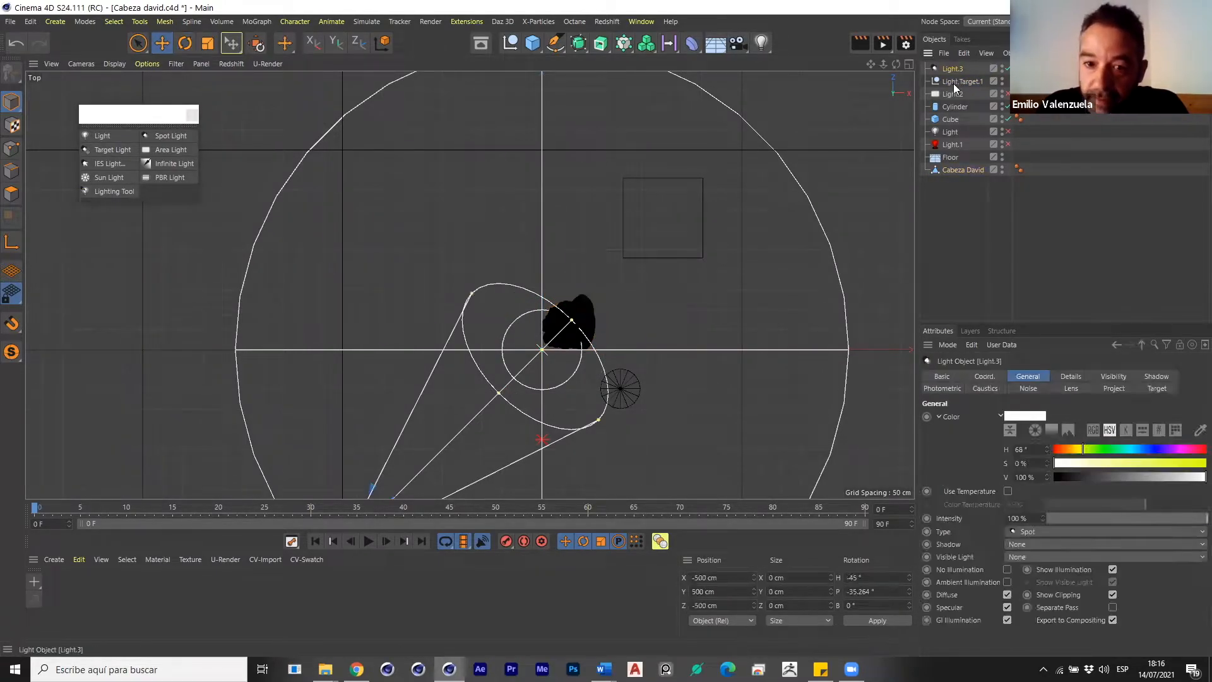
{"action": "scroll", "coordinate": [515, 337], "scroll_direction": "up", "scroll_amount": 2}
{"action": "left_click", "coordinate": [963, 81]}
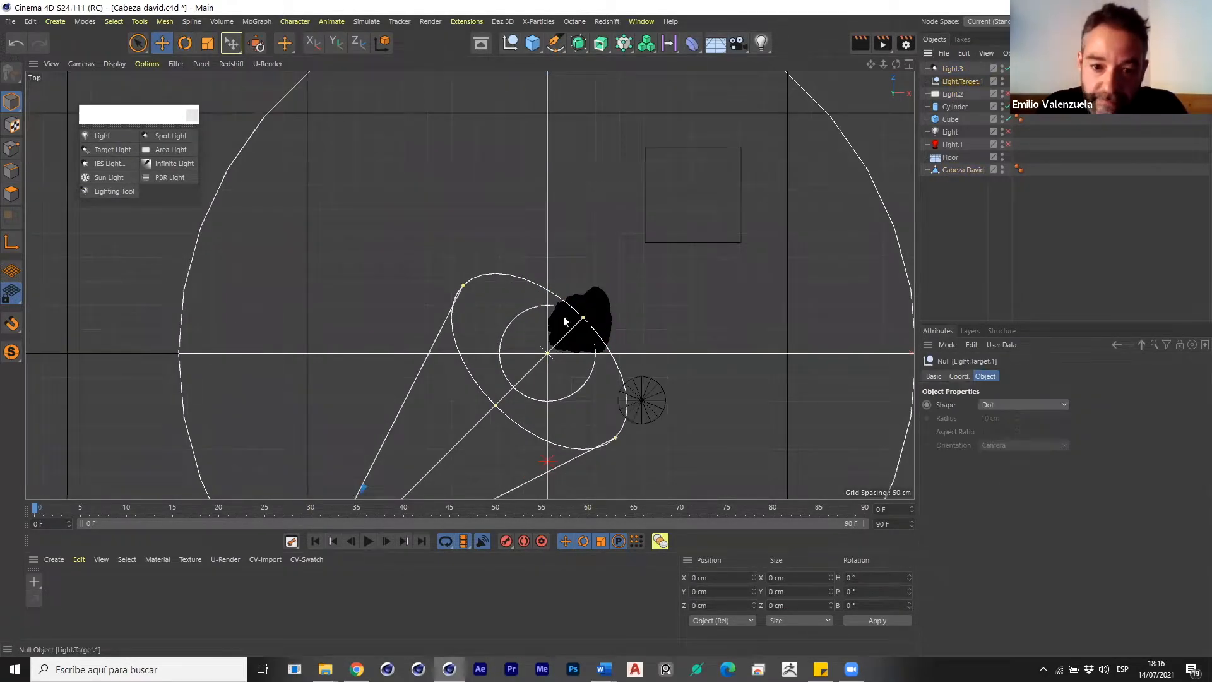
{"action": "scroll", "coordinate": [565, 322], "scroll_direction": "up", "scroll_amount": 4}
{"action": "left_click_drag", "start_coordinate": [520, 336], "coordinate": [574, 287]}
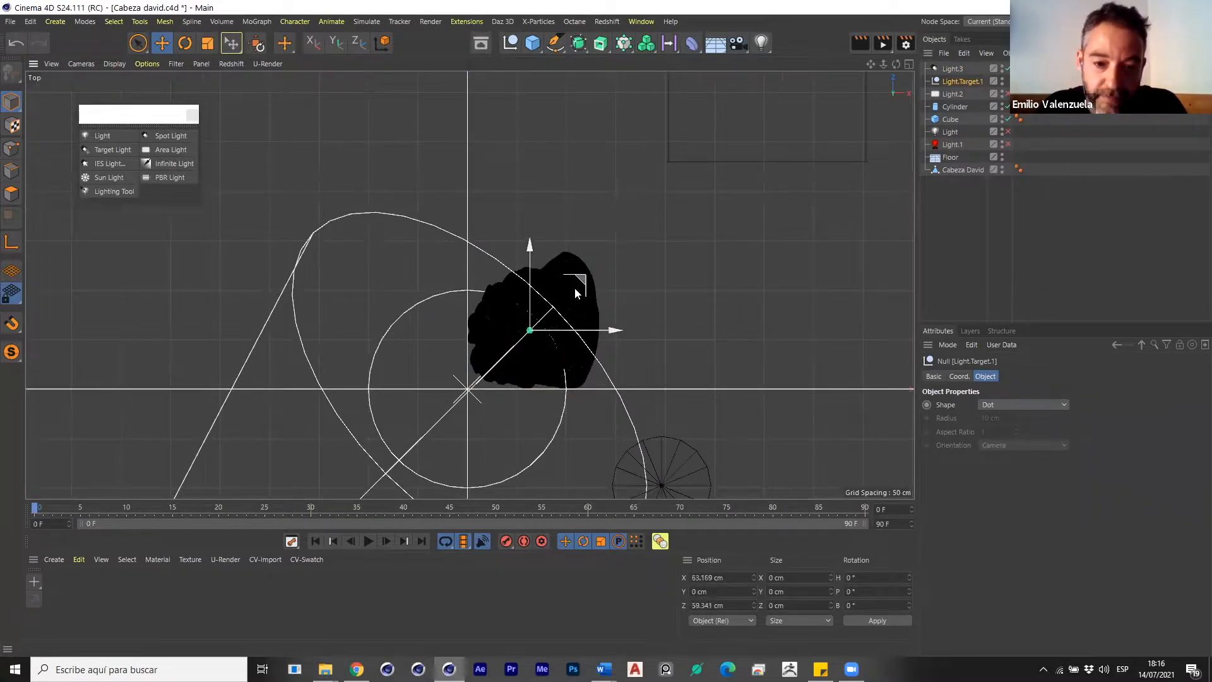
Raise the target null to about Y 119 cm at head height and shift it to about X 33 cm, Z 36 cm.
{"action": "key", "text": "F3"}
{"action": "left_click_drag", "start_coordinate": [507, 355], "coordinate": [505, 193]}
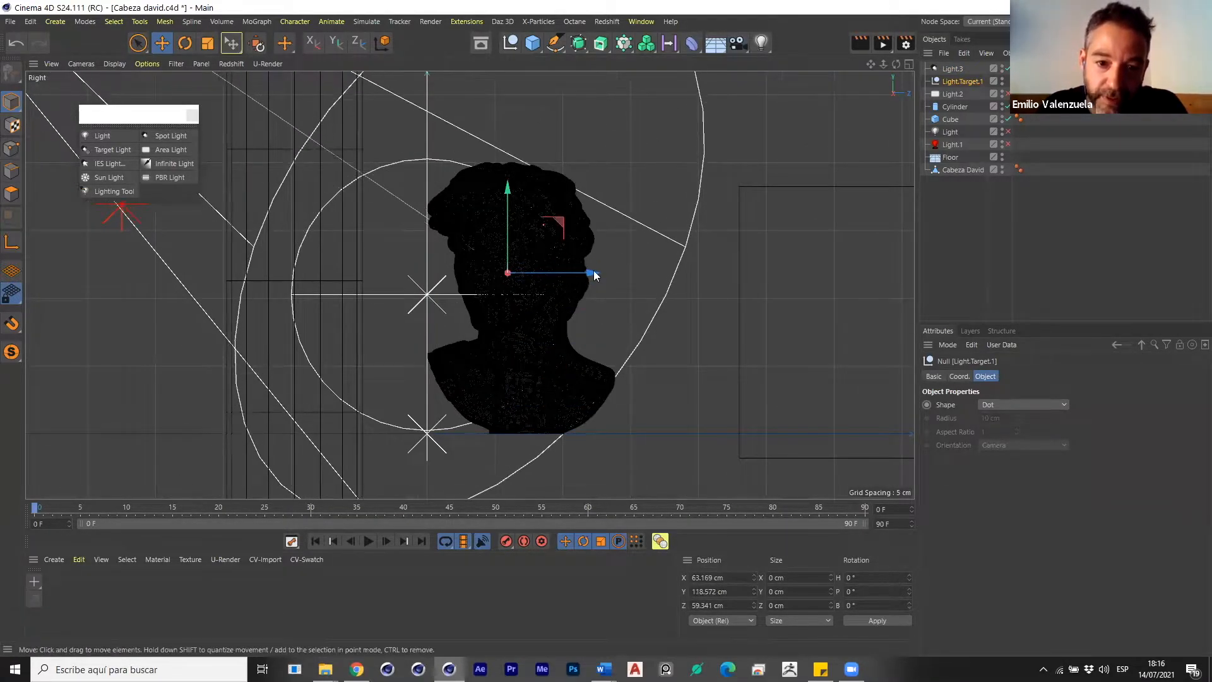
{"action": "key", "text": "F2"}
{"action": "scroll", "coordinate": [539, 333], "scroll_direction": "up", "scroll_amount": 4}
{"action": "left_click_drag", "start_coordinate": [570, 278], "coordinate": [510, 324]}
{"action": "key", "text": "F1"}
{"action": "right_click_drag", "start_coordinate": [630, 276], "coordinate": [875, 179], "text": "alt"}
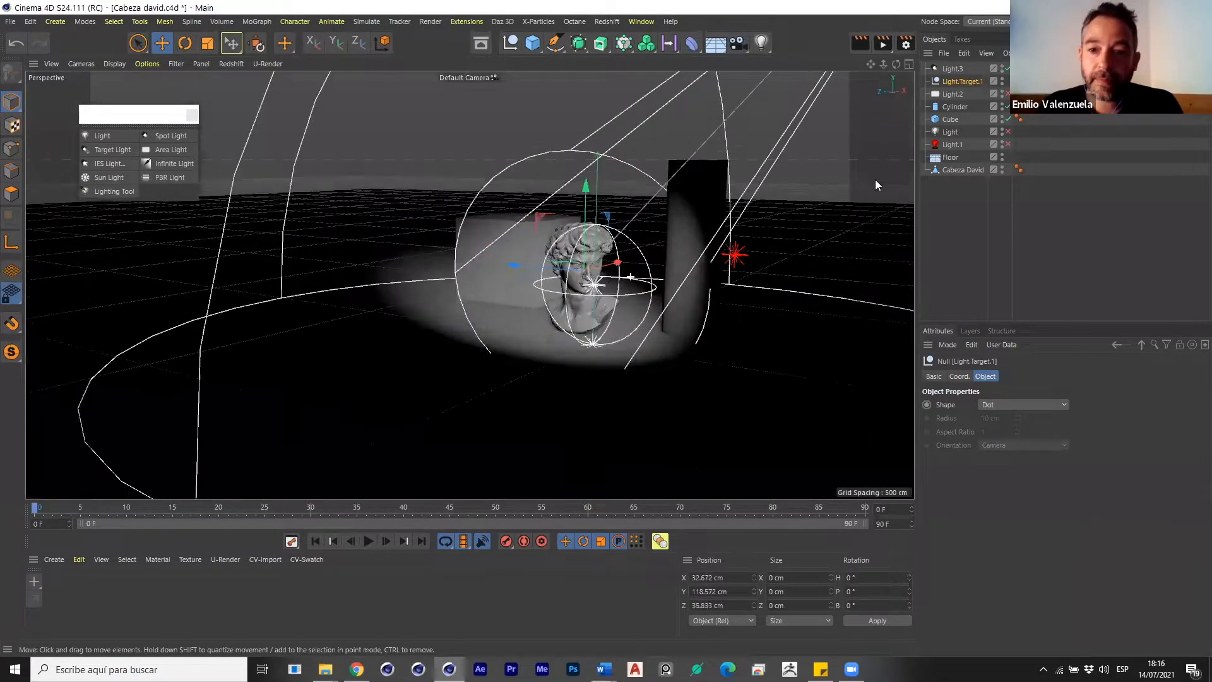
Make the target null a child of Cabeza David and move the bust to about X -116 cm, Z 64 cm.
{"action": "left_click_drag", "start_coordinate": [966, 82], "coordinate": [970, 171]}
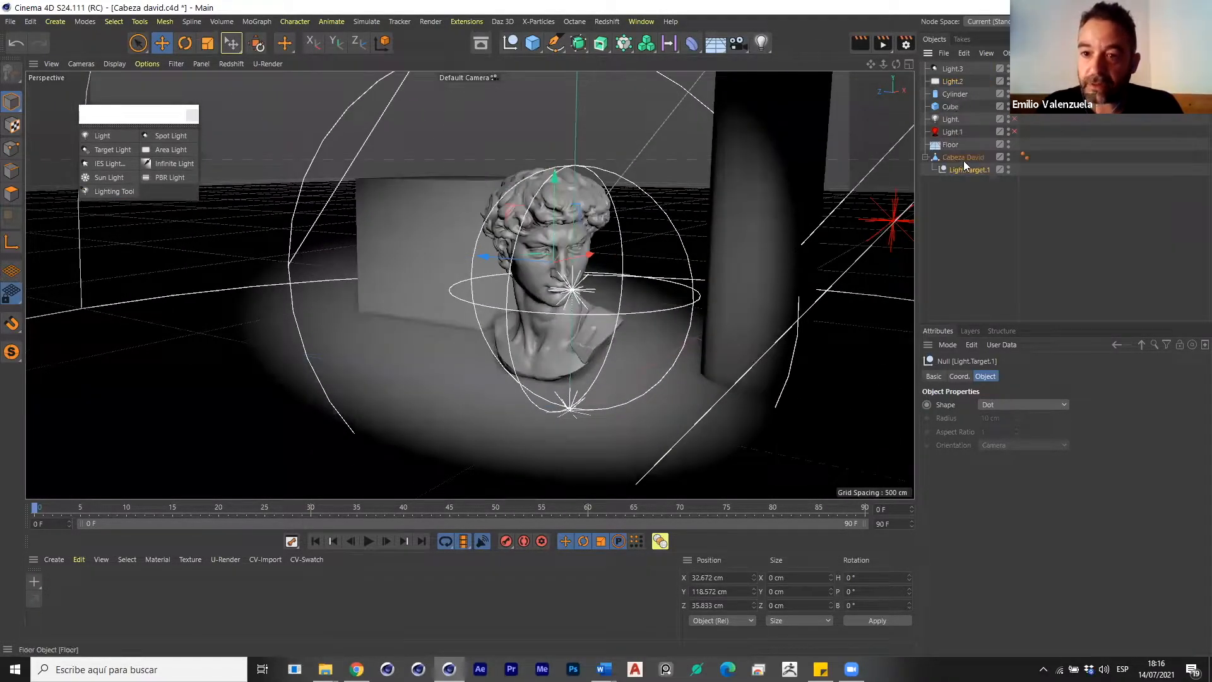
{"action": "left_click", "coordinate": [963, 158]}
{"action": "left_click_drag", "start_coordinate": [519, 251], "coordinate": [631, 354], "text": "alt"}
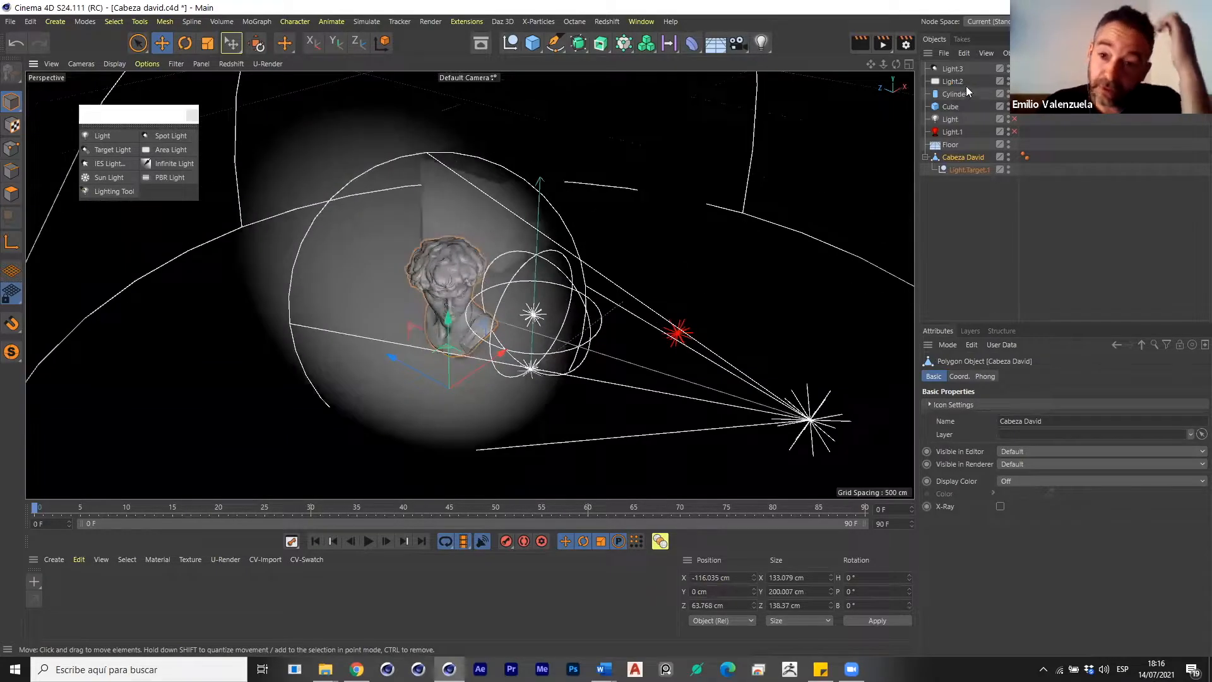
Reposition the target light with the Lighting Tool by steering its illumination over the bust's face.
{"action": "left_click", "coordinate": [958, 71]}
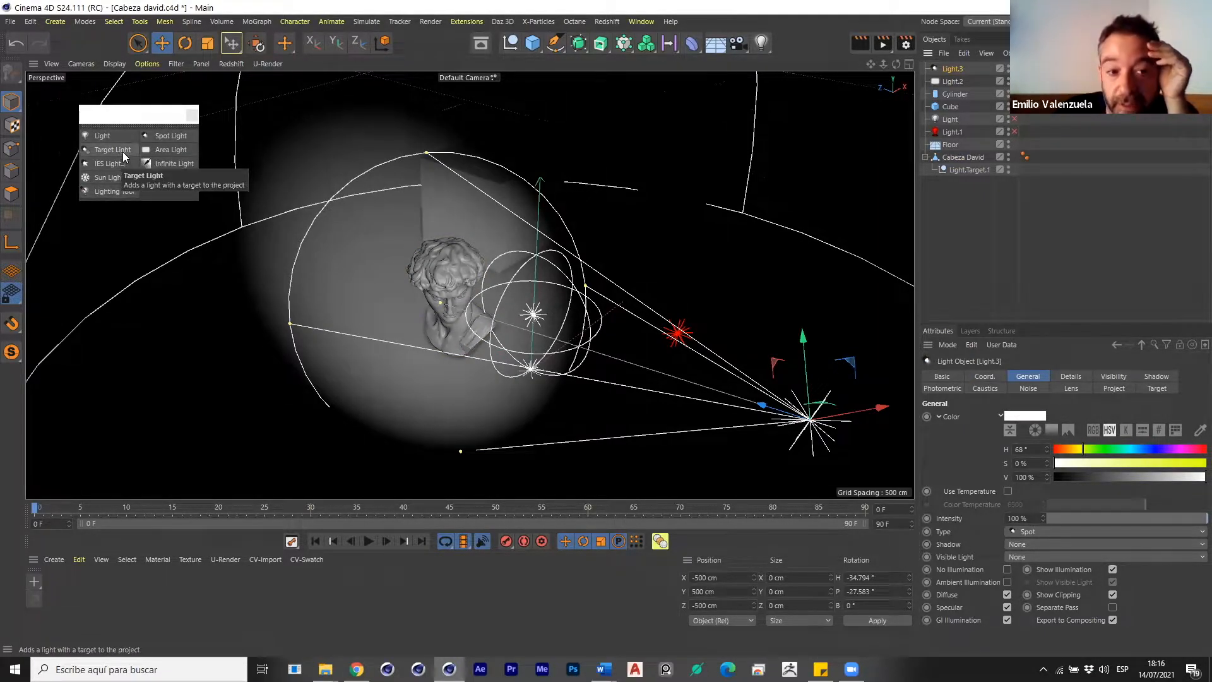
{"action": "left_click", "coordinate": [110, 192]}
{"action": "left_click_drag", "start_coordinate": [466, 327], "coordinate": [422, 298]}
{"action": "right_click_drag", "start_coordinate": [435, 314], "coordinate": [481, 293], "text": "alt"}
{"action": "left_click_drag", "start_coordinate": [481, 293], "coordinate": [434, 293], "text": "alt"}
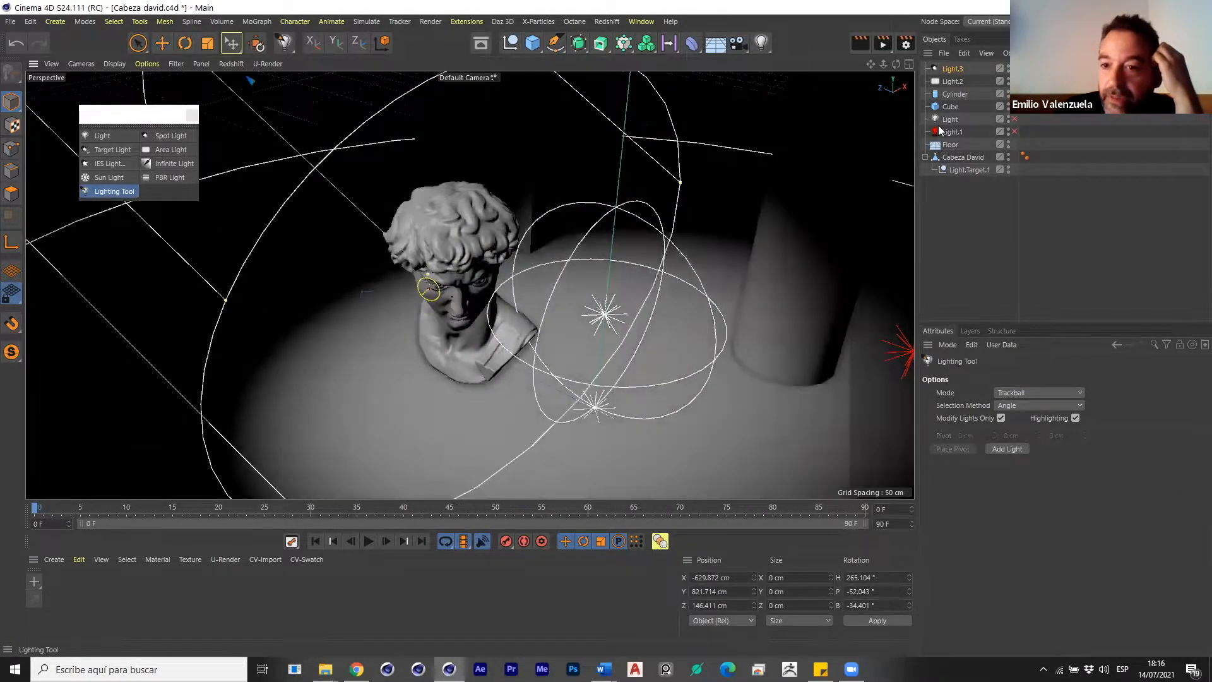
Set the target light's shadow to Shadow Maps (Soft) and swing the light above the bust with the Lighting Tool.
{"action": "left_click", "coordinate": [953, 71]}
{"action": "left_click", "coordinate": [1035, 544]}
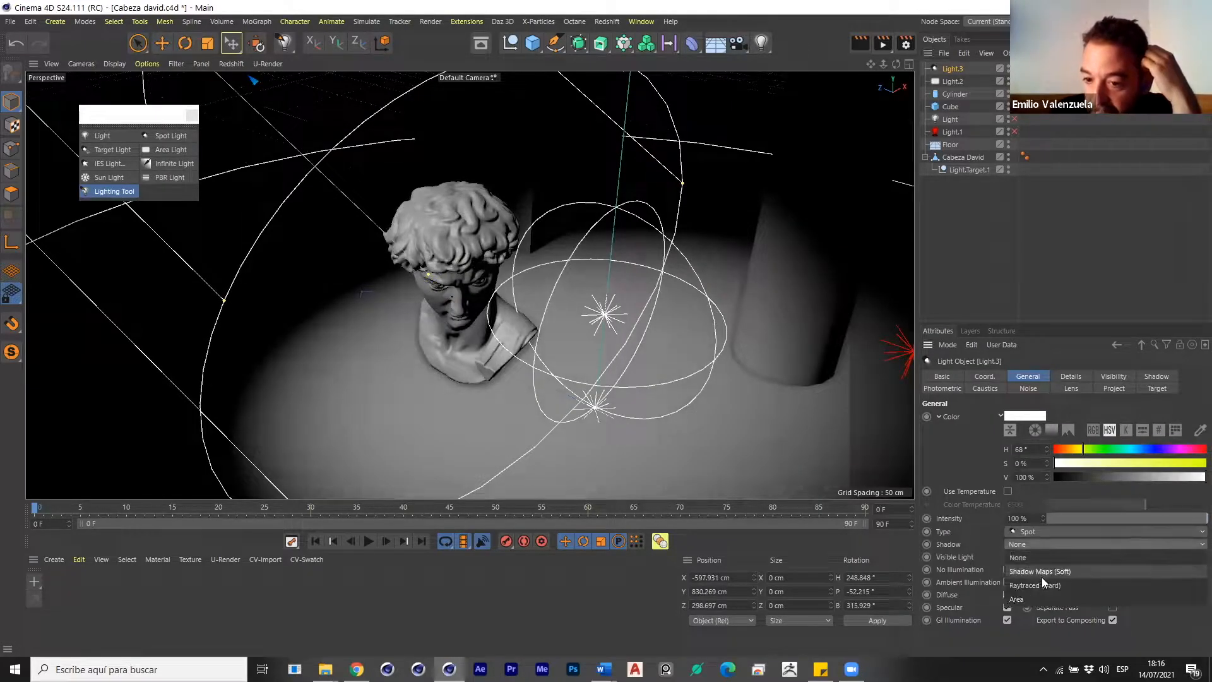
{"action": "left_click", "coordinate": [1043, 572]}
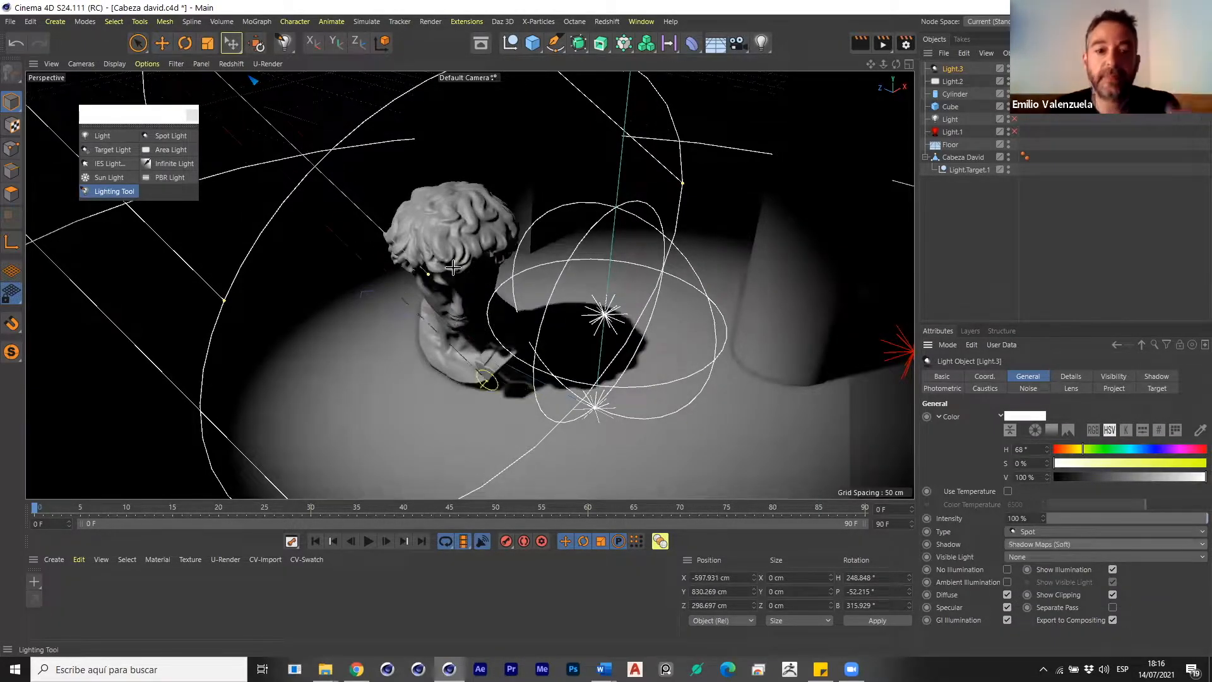
{"action": "left_click_drag", "start_coordinate": [466, 251], "coordinate": [511, 221]}
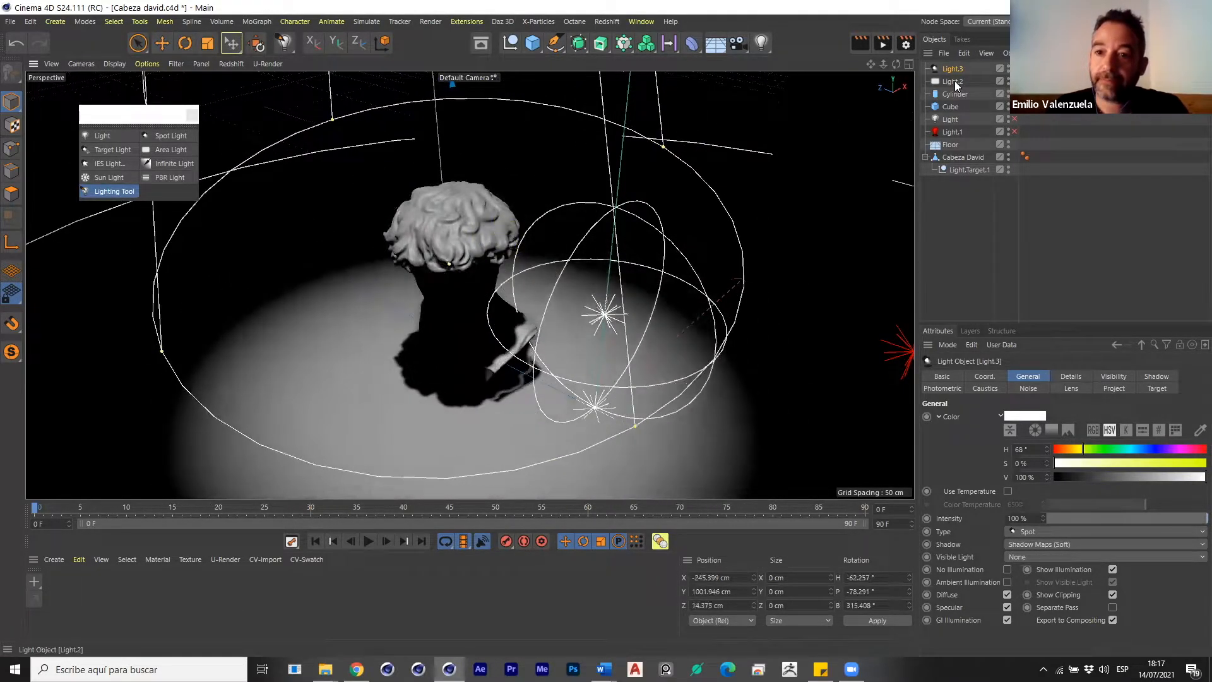
Delete the three unused lights Light.2, Light and Light.1, keeping only the target light.
{"action": "left_click", "coordinate": [953, 82]}
{"action": "left_click", "coordinate": [955, 122], "text": "ctrl"}
{"action": "left_click", "coordinate": [957, 132], "text": "ctrl"}
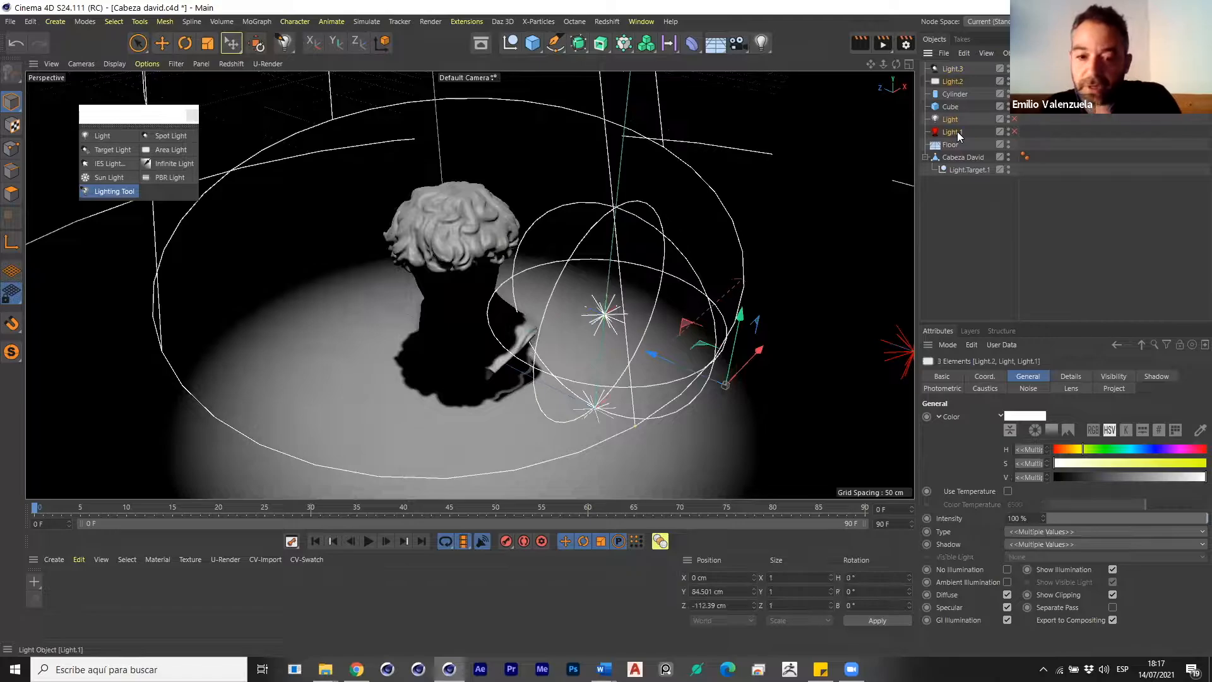
{"action": "key", "text": "Delete"}
Steer the target light to about X -347, Y 592, Z -478 cm with the Lighting Tool and set its shadow to Area.
{"action": "scroll", "coordinate": [438, 278], "scroll_direction": "down", "scroll_amount": 3}
{"action": "left_click_drag", "start_coordinate": [443, 240], "coordinate": [606, 224]}
{"action": "left_click", "coordinate": [952, 68]}
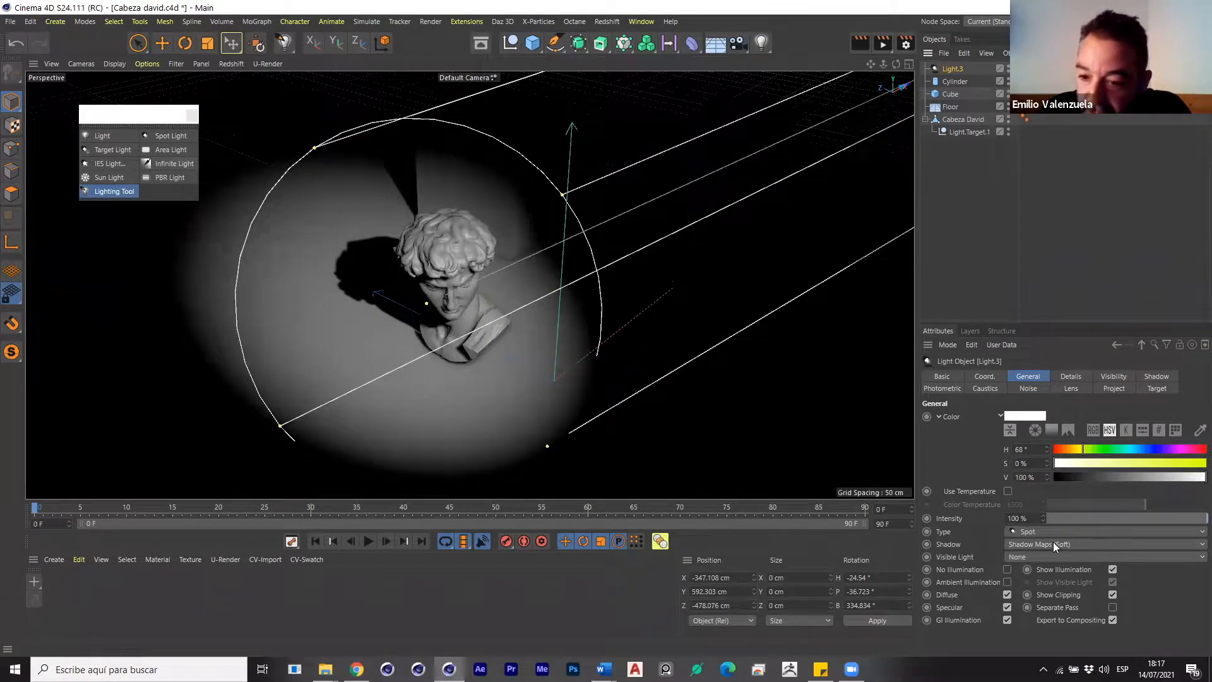
{"action": "left_click", "coordinate": [1035, 544]}
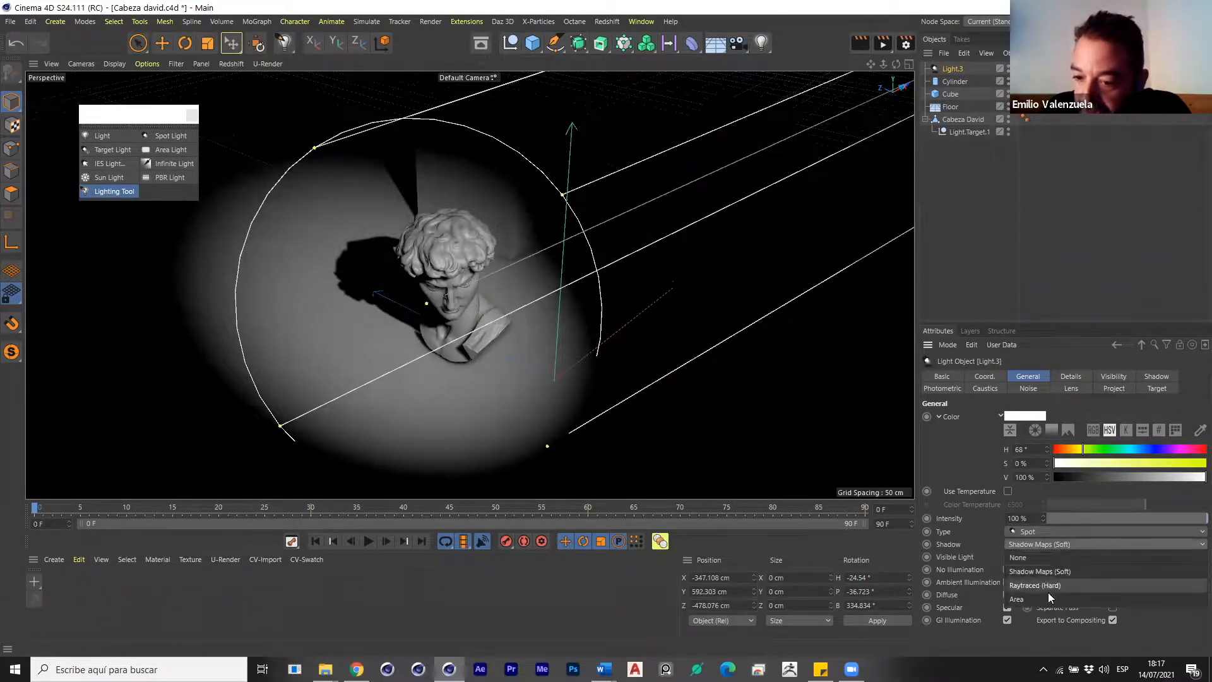
{"action": "left_click", "coordinate": [1046, 597]}
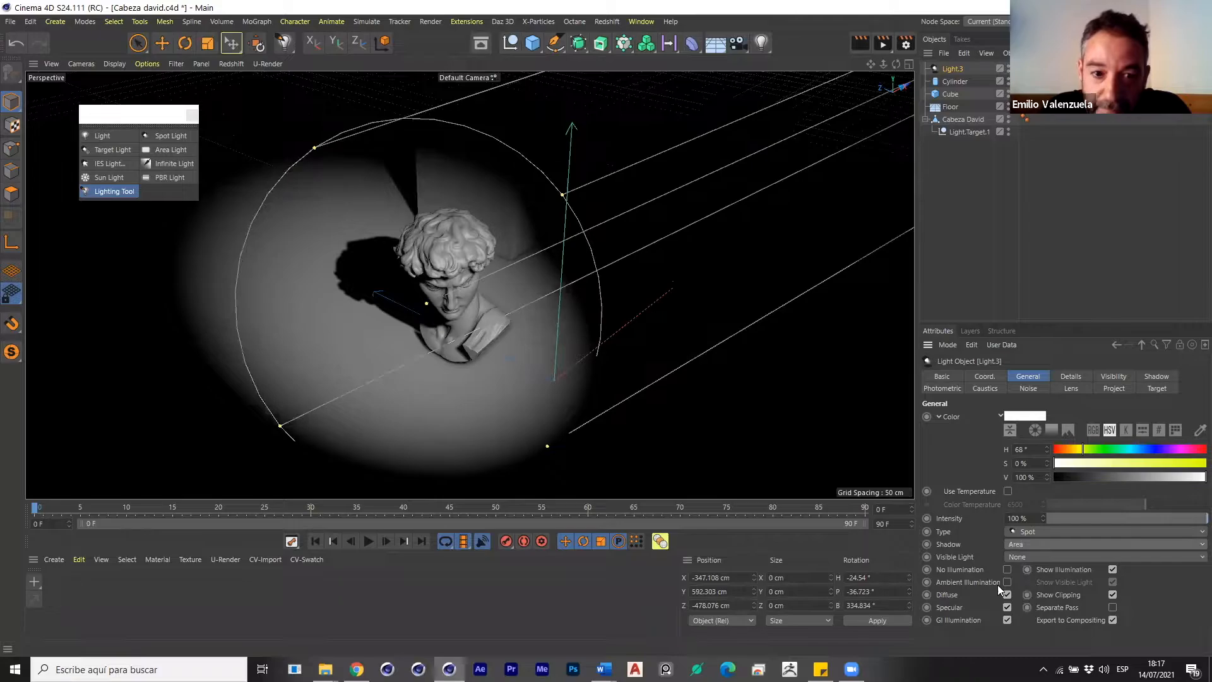
Set the target light's Inner Angle to 30° and examine its hard-edged cone and rectangular area outline.
{"action": "left_click", "coordinate": [1071, 376]}
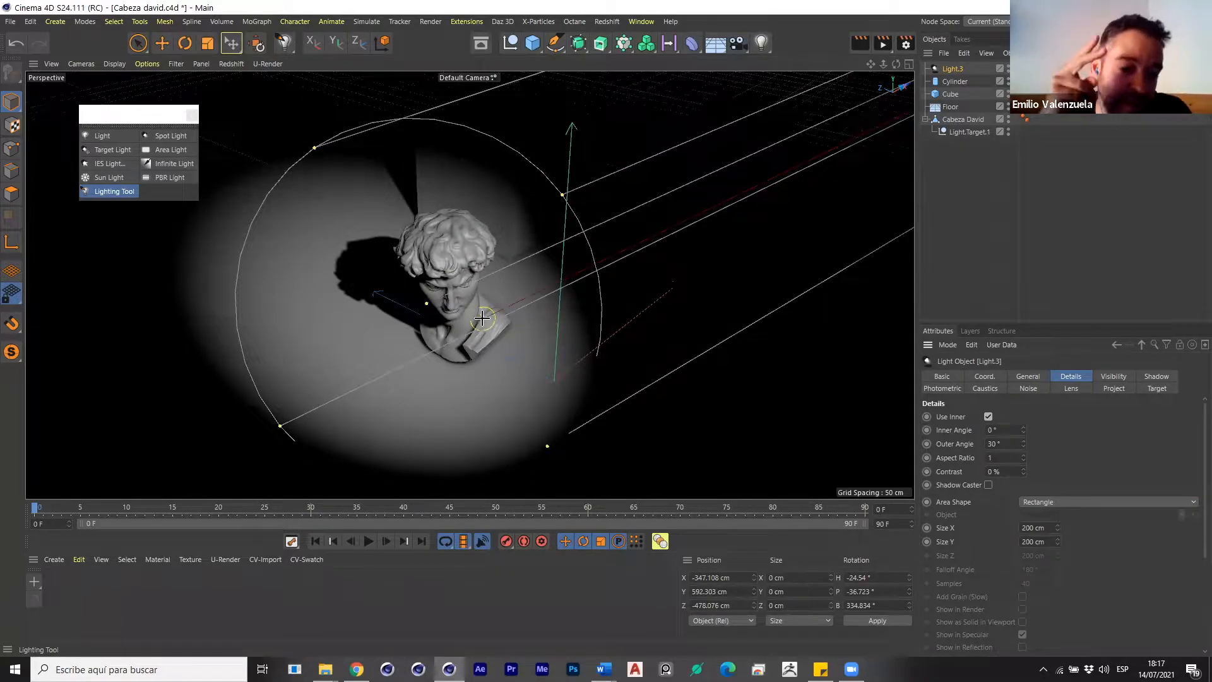
{"action": "left_click_drag", "start_coordinate": [1024, 429], "coordinate": [574, 247]}
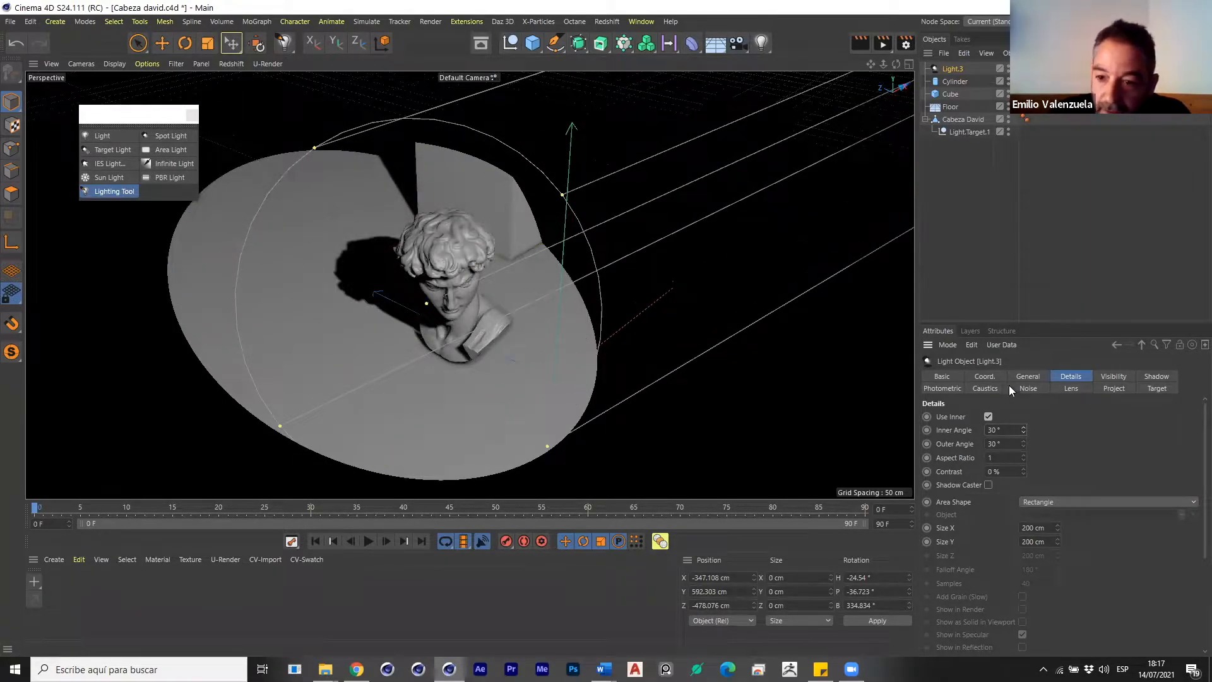
{"action": "left_click", "coordinate": [1025, 376]}
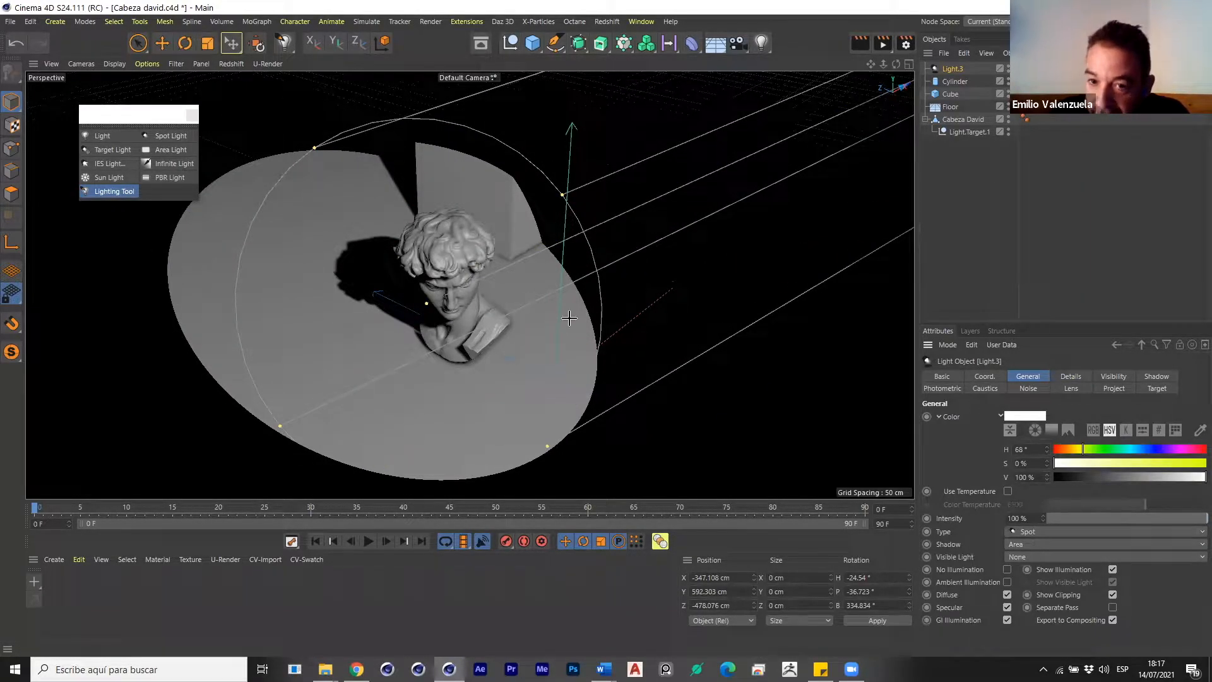
{"action": "scroll", "coordinate": [688, 258], "scroll_direction": "down", "scroll_amount": 8}
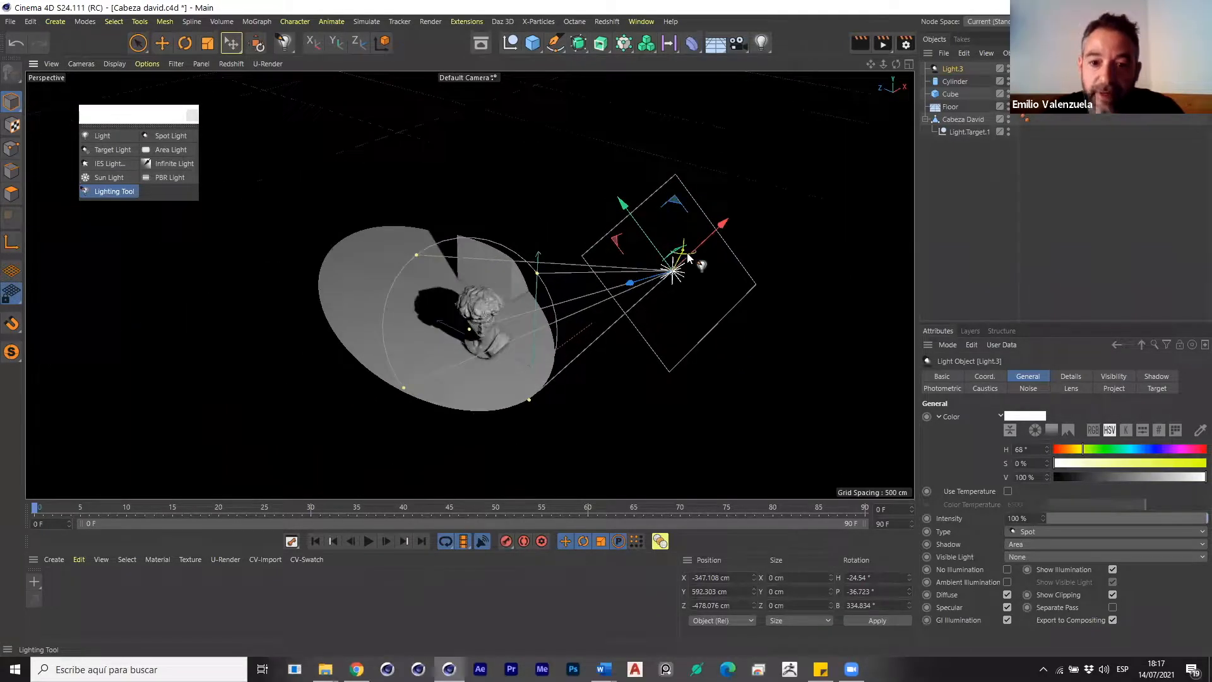
{"action": "left_click_drag", "start_coordinate": [689, 257], "coordinate": [1078, 386], "text": "alt"}
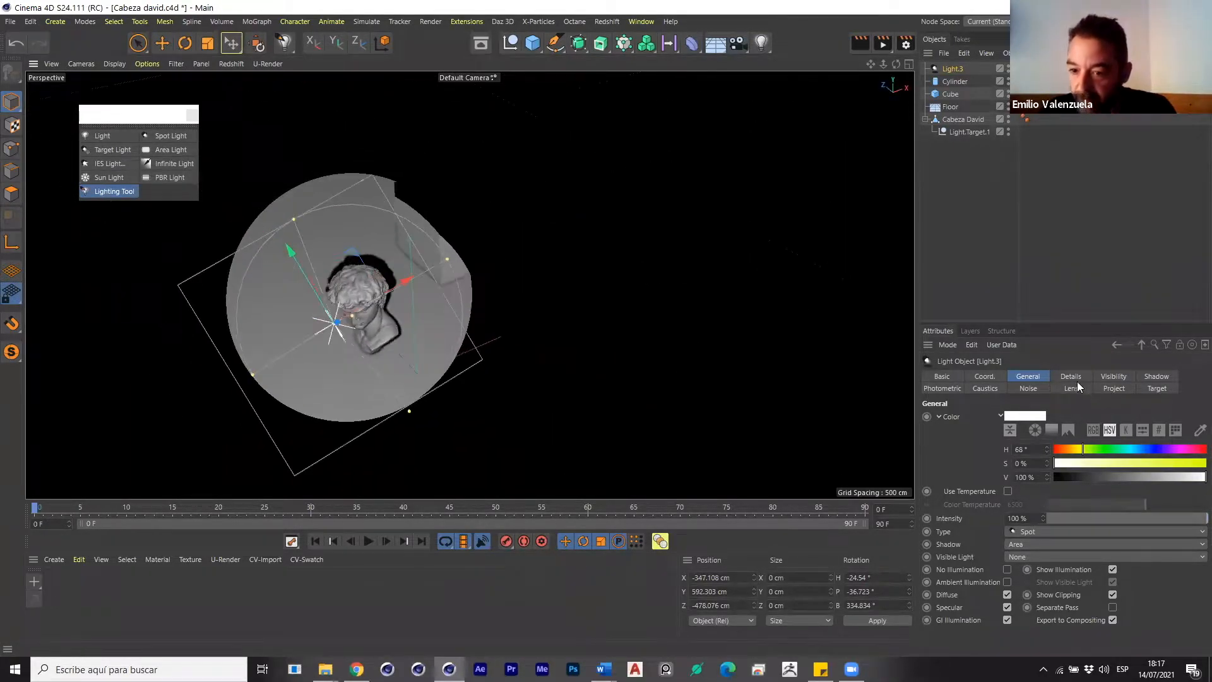
Render the view to check the area shadow, and set the target light's Inner Angle to 0° for a soft cone edge.
{"action": "left_click", "coordinate": [1071, 377]}
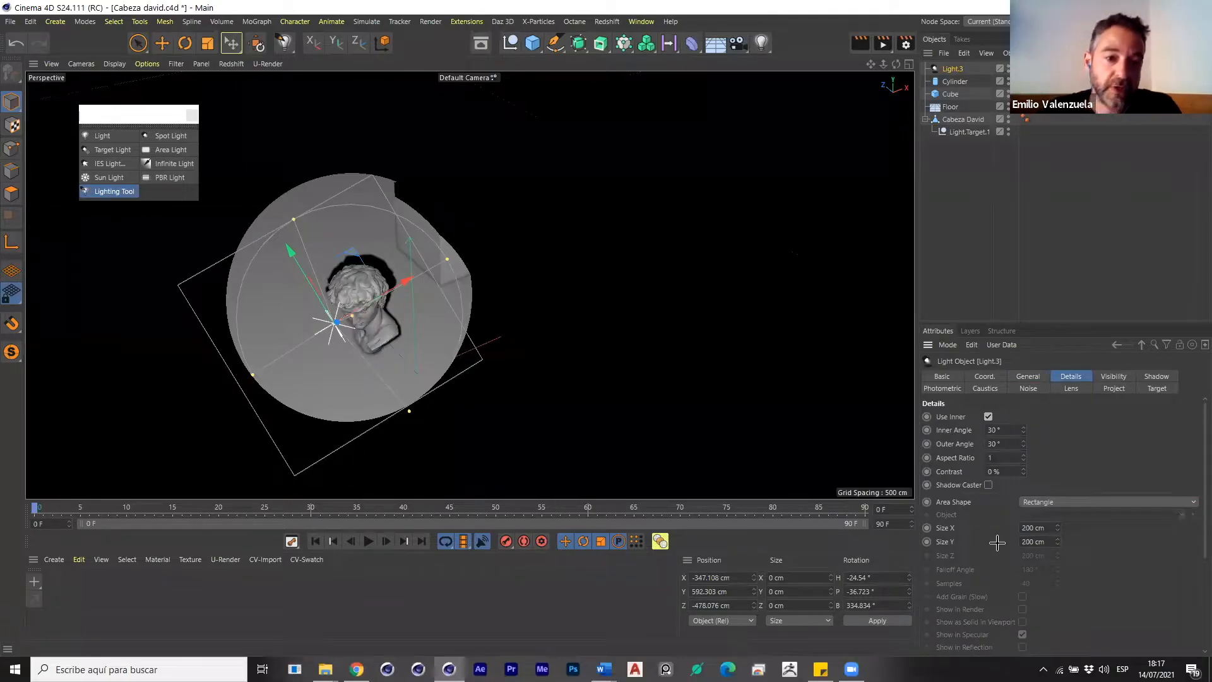
{"action": "left_click_drag", "start_coordinate": [410, 389], "coordinate": [573, 323], "text": "alt"}
{"action": "key", "text": "ctrl+r"}
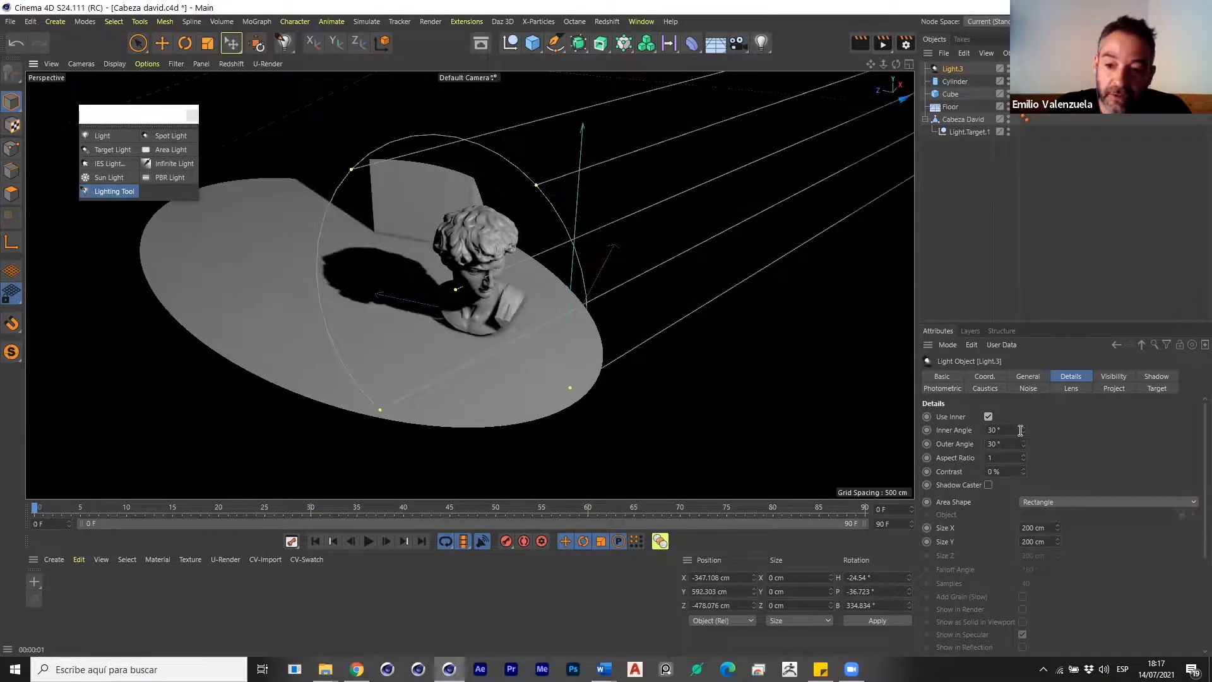
{"action": "left_click_drag", "start_coordinate": [1024, 432], "coordinate": [1023, 451]}
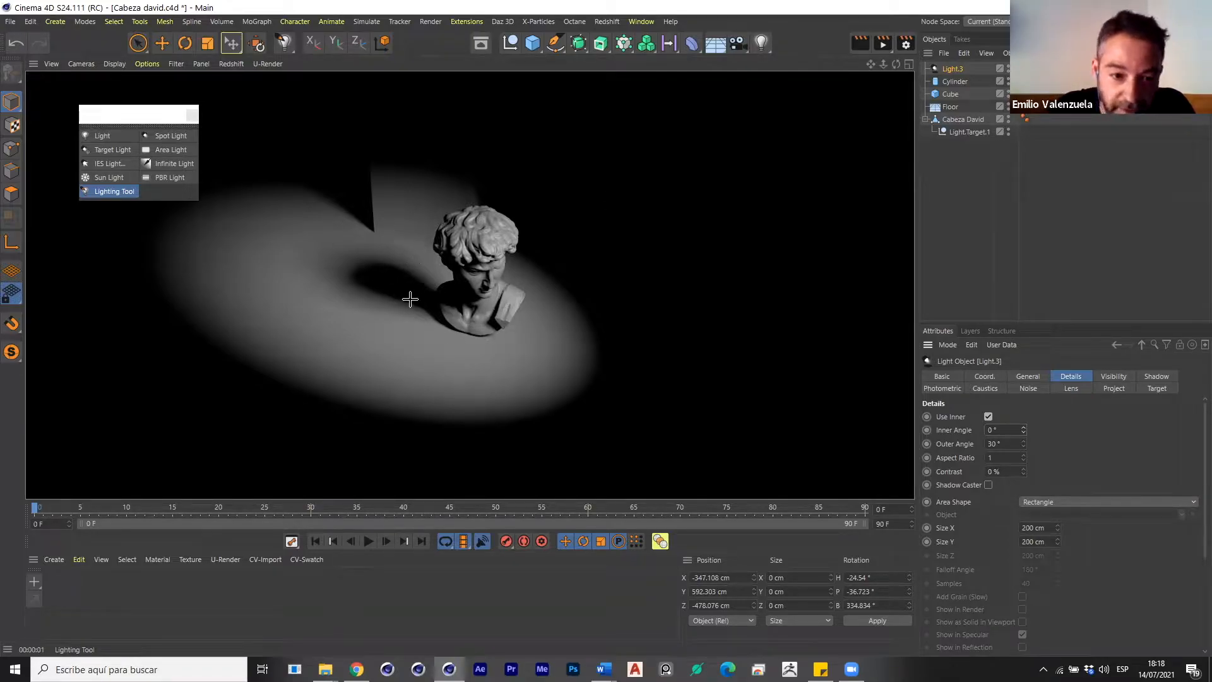
Try an Aspect Ratio of 1.46 on the target light's cone and undo the change.
{"action": "scroll", "coordinate": [406, 298], "scroll_direction": "up", "scroll_amount": 5}
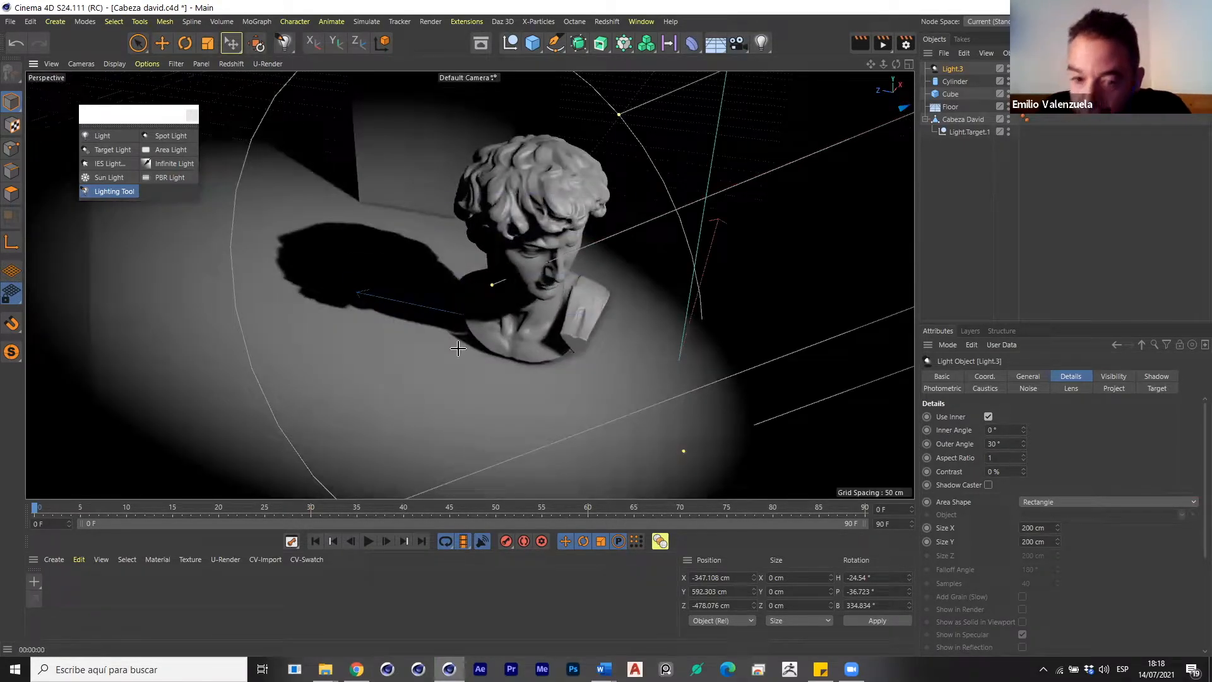
{"action": "scroll", "coordinate": [458, 348], "scroll_direction": "down", "scroll_amount": 5}
{"action": "mouse_move", "coordinate": [1024, 460]}
{"action": "left_mouse_down"}
{"action": "mouse_move", "coordinate": [1024, 496]}
{"action": "mouse_move", "coordinate": [1024, 460]}
{"action": "left_mouse_up"}
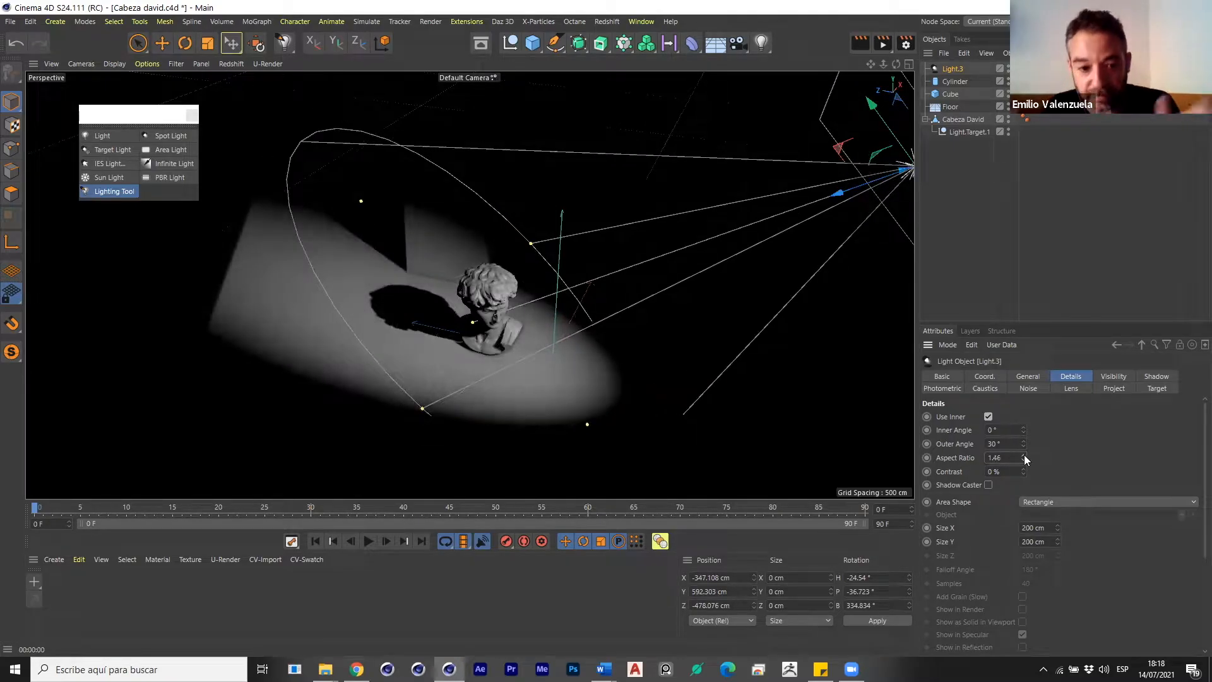
{"action": "key", "text": "ctrl+z"}
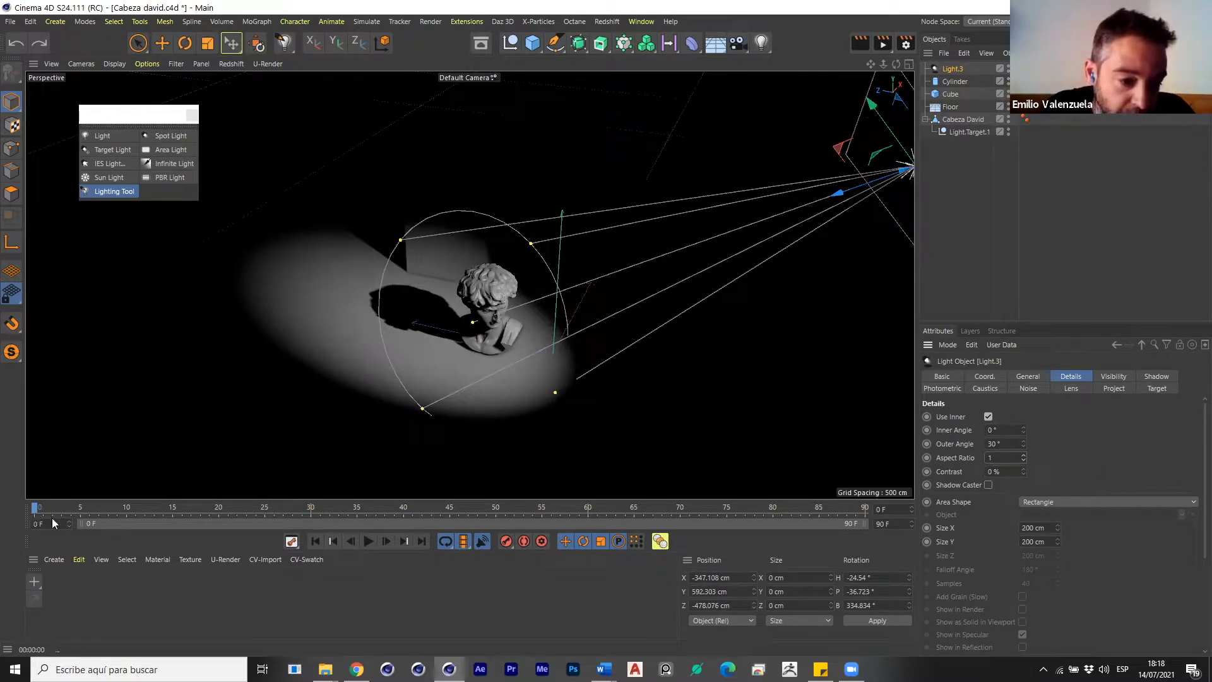
{"action": "left_click", "coordinate": [581, 43]}
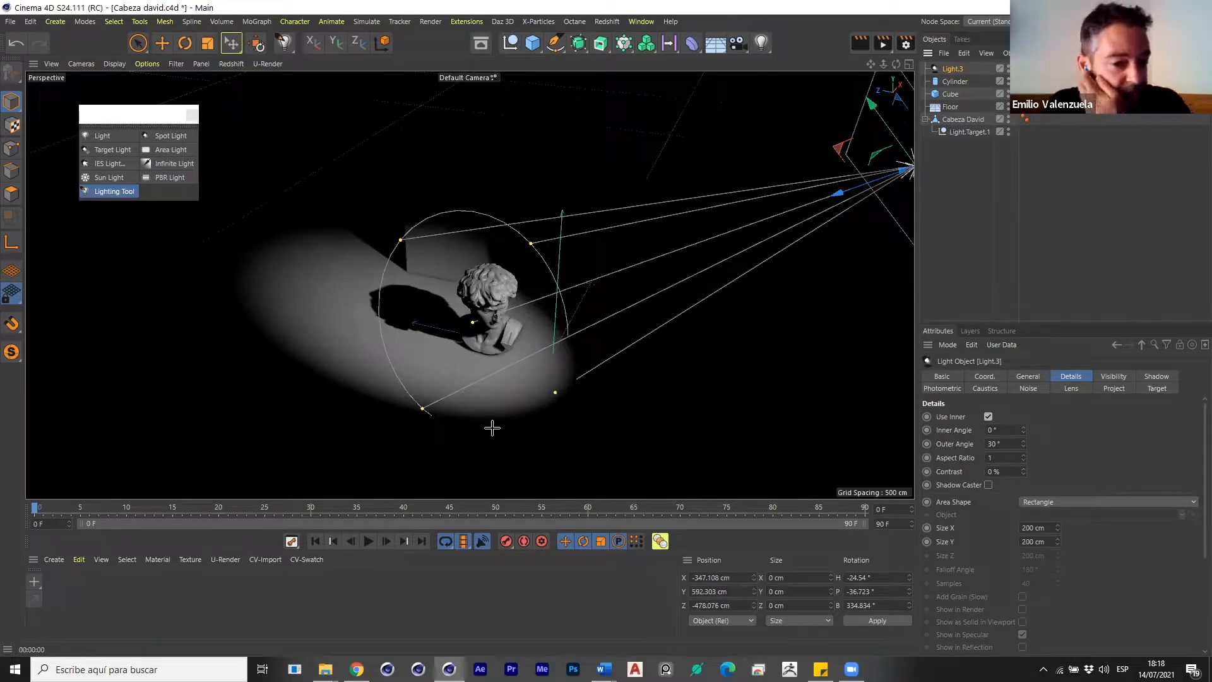
Add an area light to the scene and view its rectangle between the bust and the cylinder.
{"action": "scroll", "coordinate": [498, 296], "scroll_direction": "up", "scroll_amount": 4}
{"action": "mouse_move", "coordinate": [498, 296]}
{"action": "left_mouse_down", "text": "alt"}
{"action": "mouse_move", "coordinate": [486, 322]}
{"action": "mouse_move", "coordinate": [505, 303]}
{"action": "left_mouse_up", "text": "alt"}
{"action": "left_click", "coordinate": [1029, 379]}
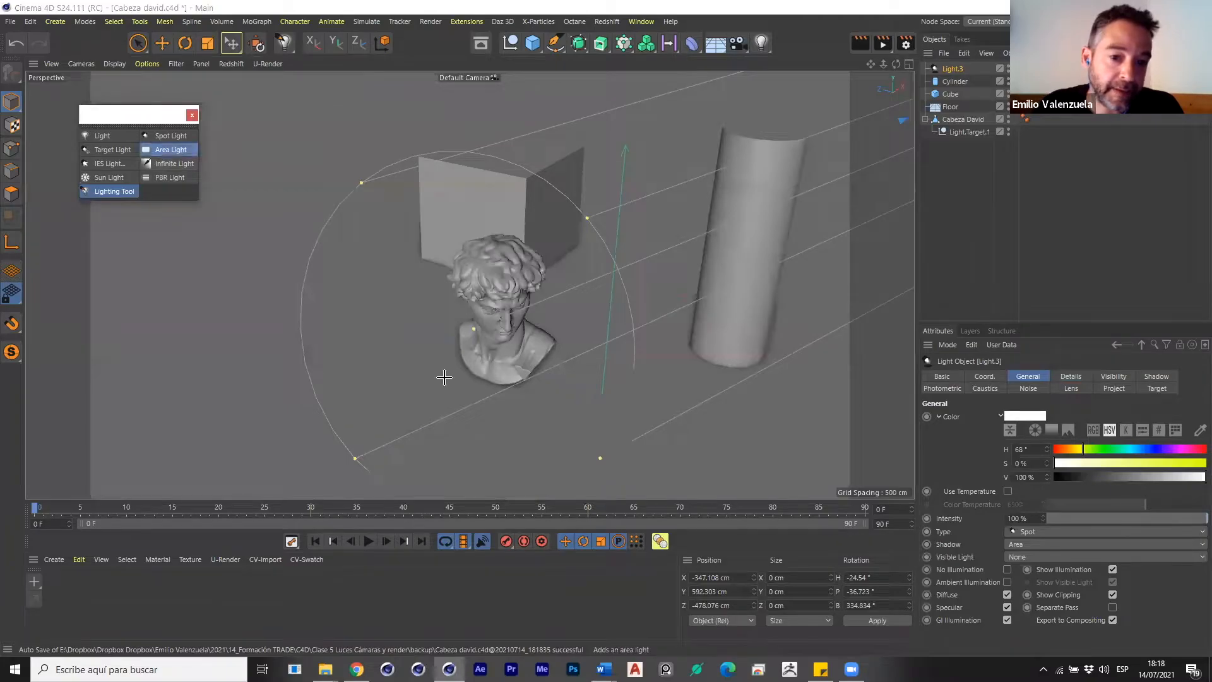
{"action": "left_click", "coordinate": [169, 150]}
{"action": "left_click_drag", "start_coordinate": [508, 399], "coordinate": [645, 286], "text": "alt"}
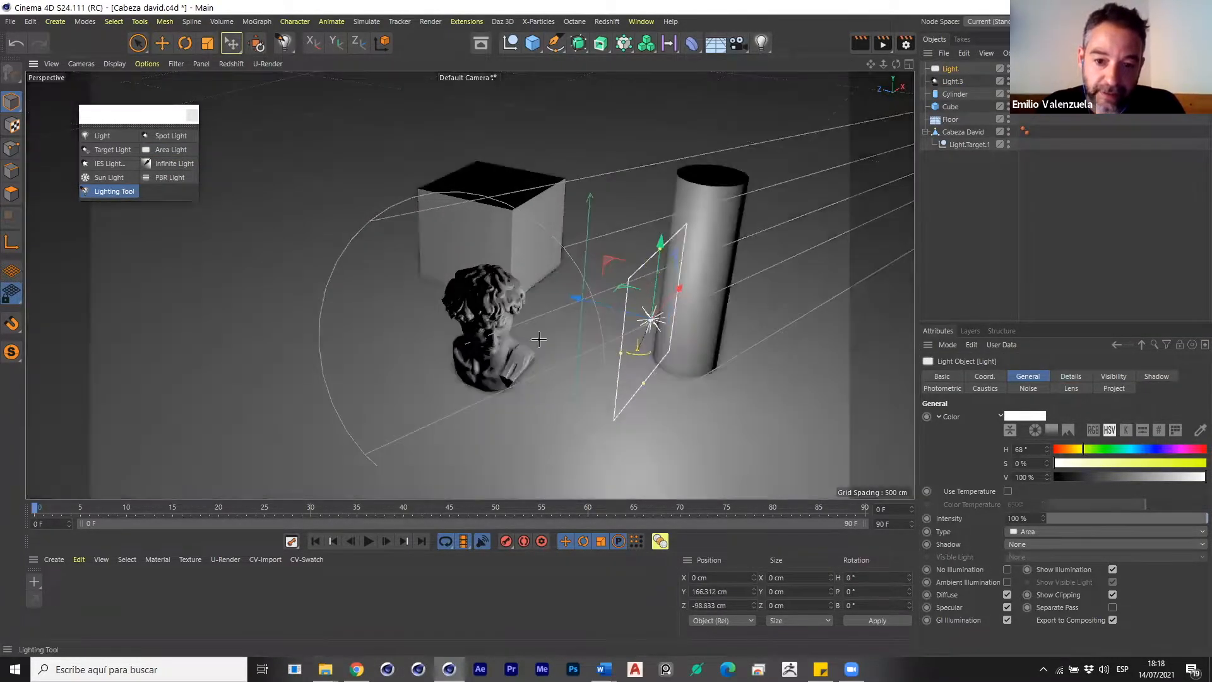
{"action": "left_click_drag", "start_coordinate": [538, 340], "coordinate": [626, 355], "text": "alt"}
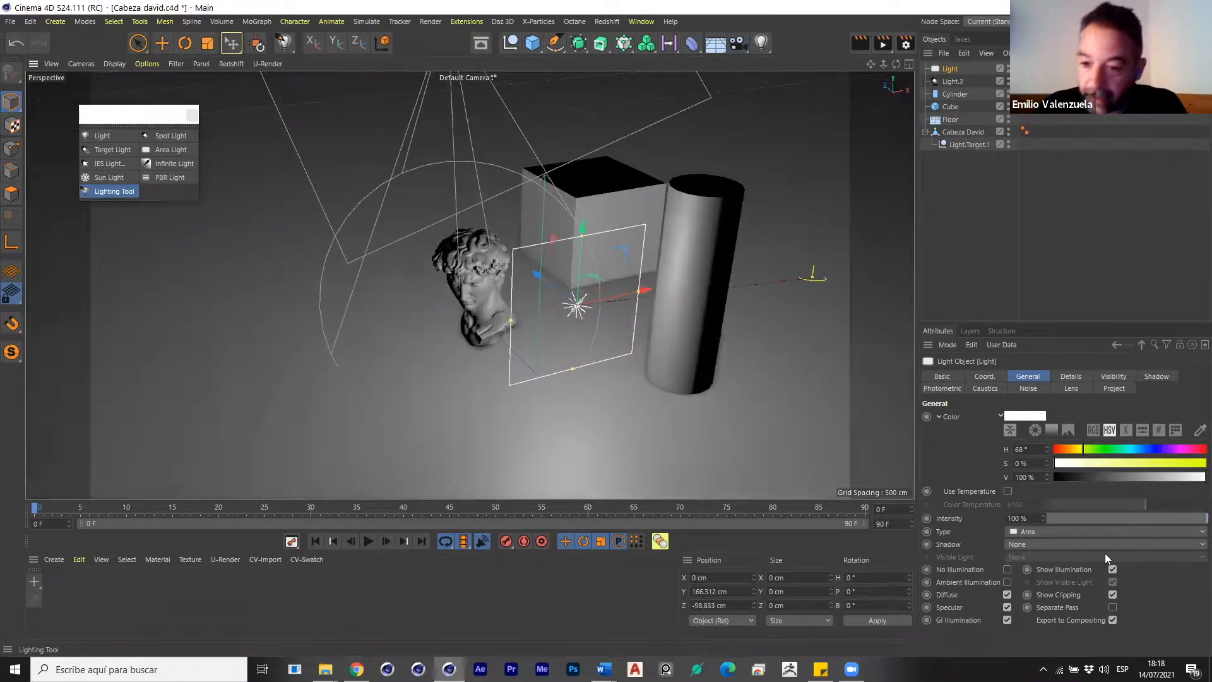
Set the new area light's shadow to Area and render the view to check the soft shadows.
{"action": "left_click", "coordinate": [1050, 544]}
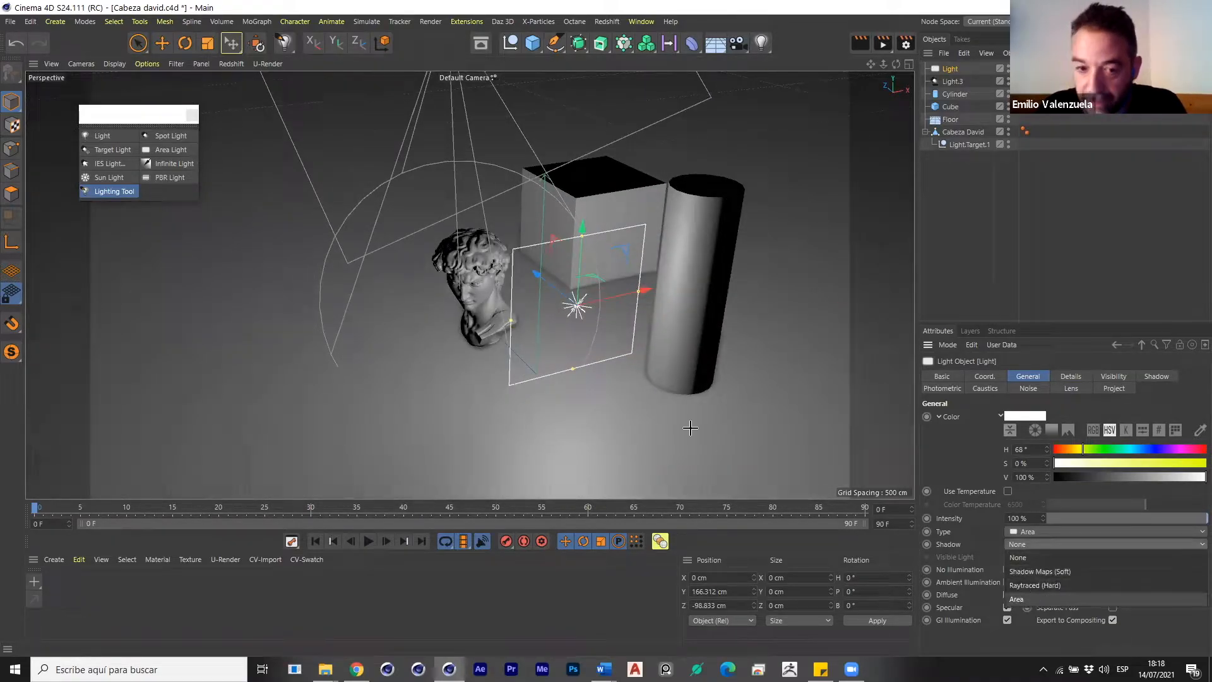
{"action": "left_click", "coordinate": [1048, 599]}
{"action": "left_click_drag", "start_coordinate": [554, 366], "coordinate": [610, 399], "text": "alt"}
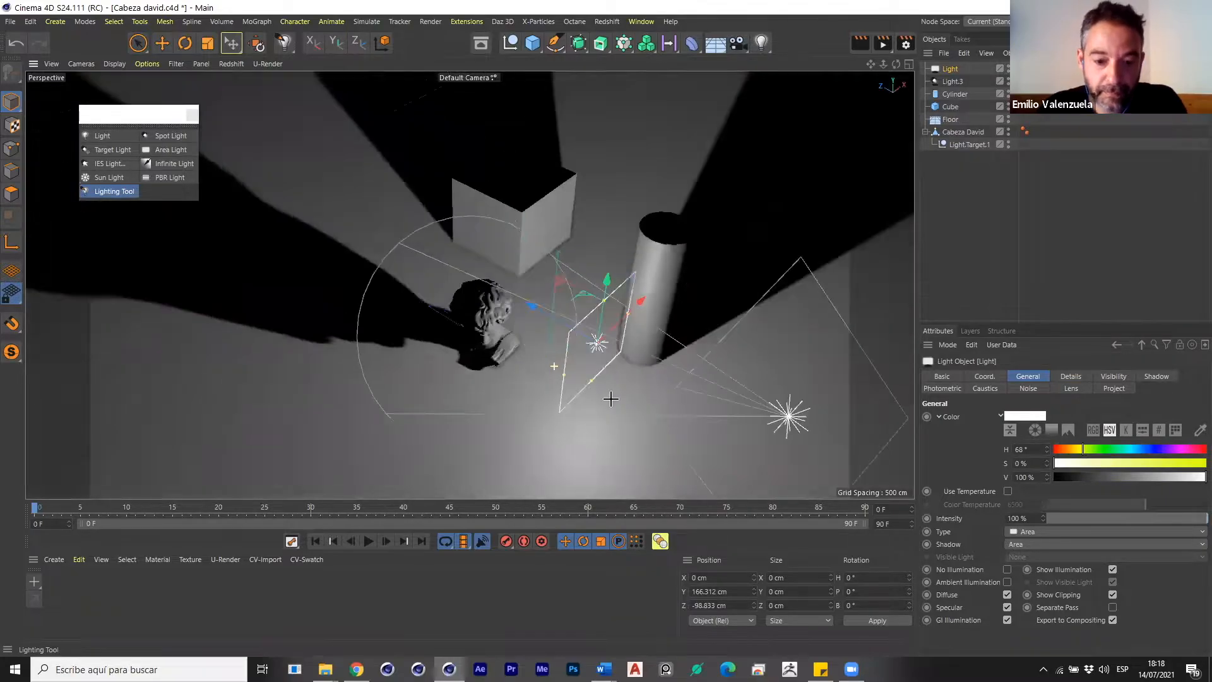
{"action": "key", "text": "ctrl+r"}
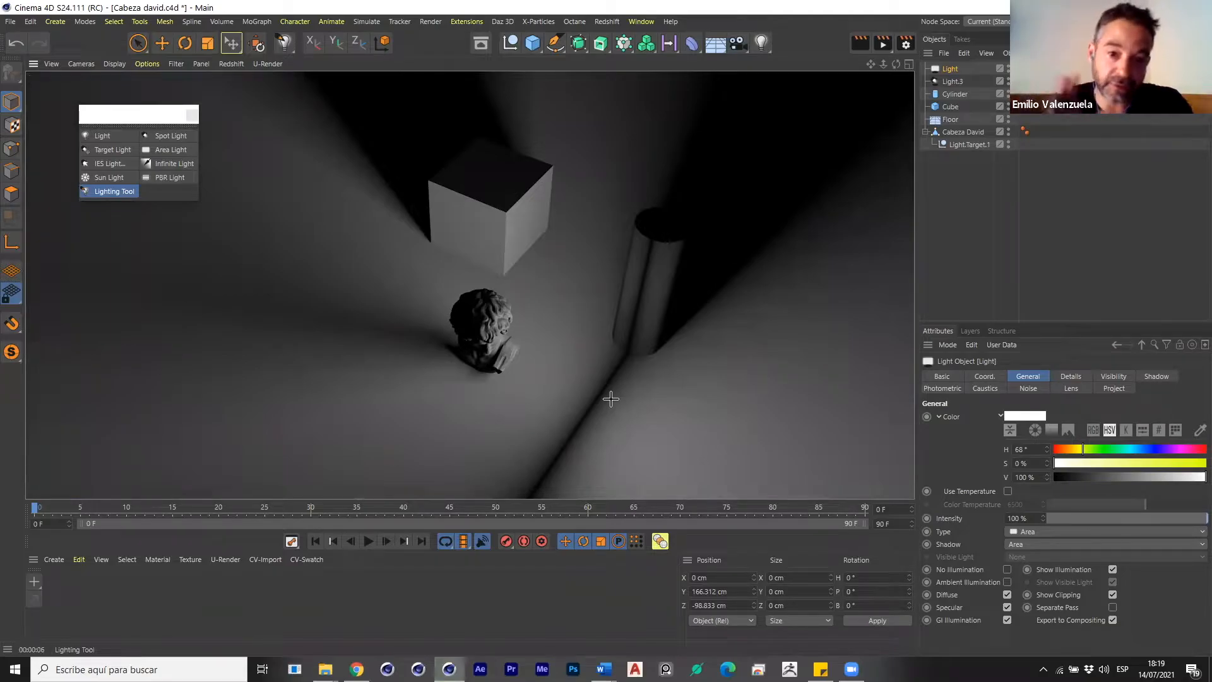
{"action": "left_click", "coordinate": [1129, 627]}
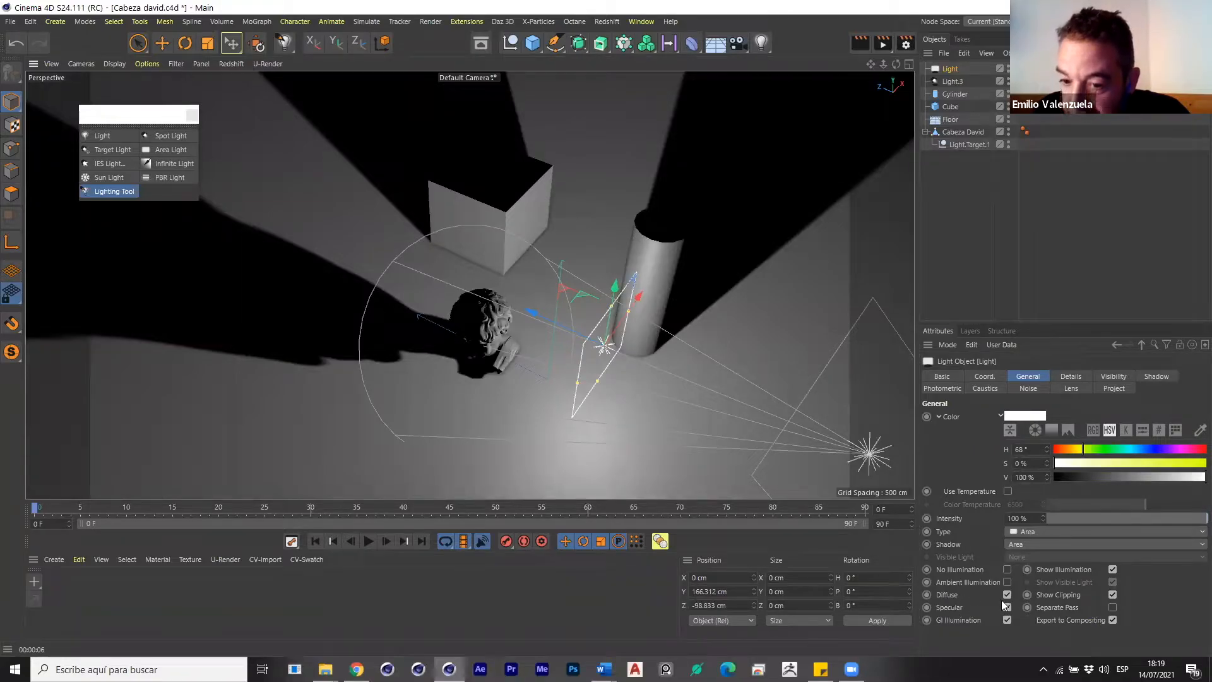
Disable the area light's Diffuse to examine only the specular highlights on the bust, and enable Diffuse again.
{"action": "scroll", "coordinate": [486, 353], "scroll_direction": "up", "scroll_amount": 4}
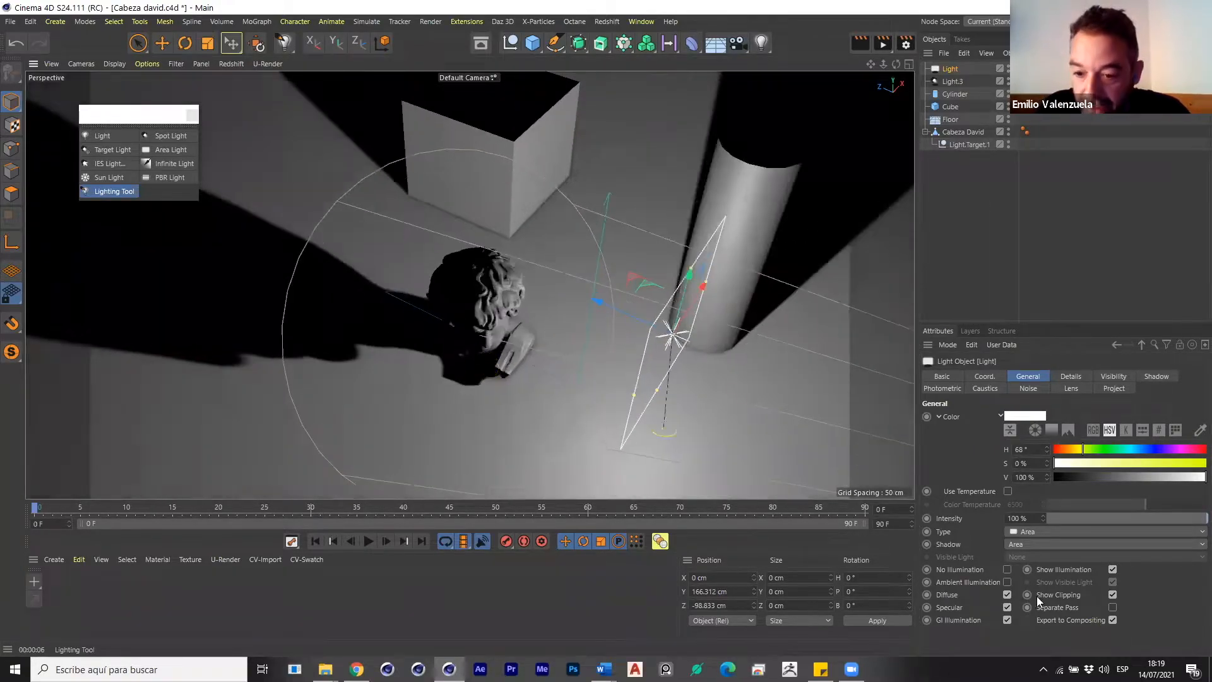
{"action": "left_click", "coordinate": [1008, 594]}
{"action": "scroll", "coordinate": [474, 274], "scroll_direction": "up", "scroll_amount": 5}
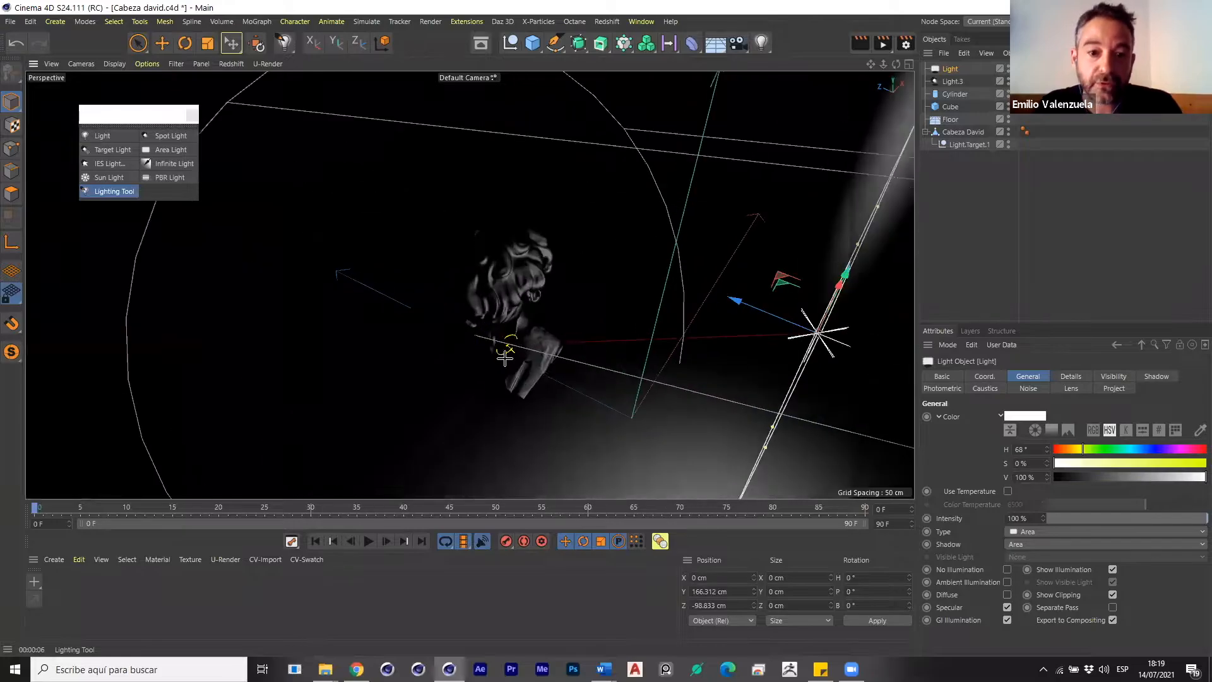
{"action": "mouse_move", "coordinate": [474, 274]}
{"action": "left_mouse_down", "text": "alt"}
{"action": "mouse_move", "coordinate": [509, 289]}
{"action": "mouse_move", "coordinate": [487, 282]}
{"action": "left_mouse_up", "text": "alt"}
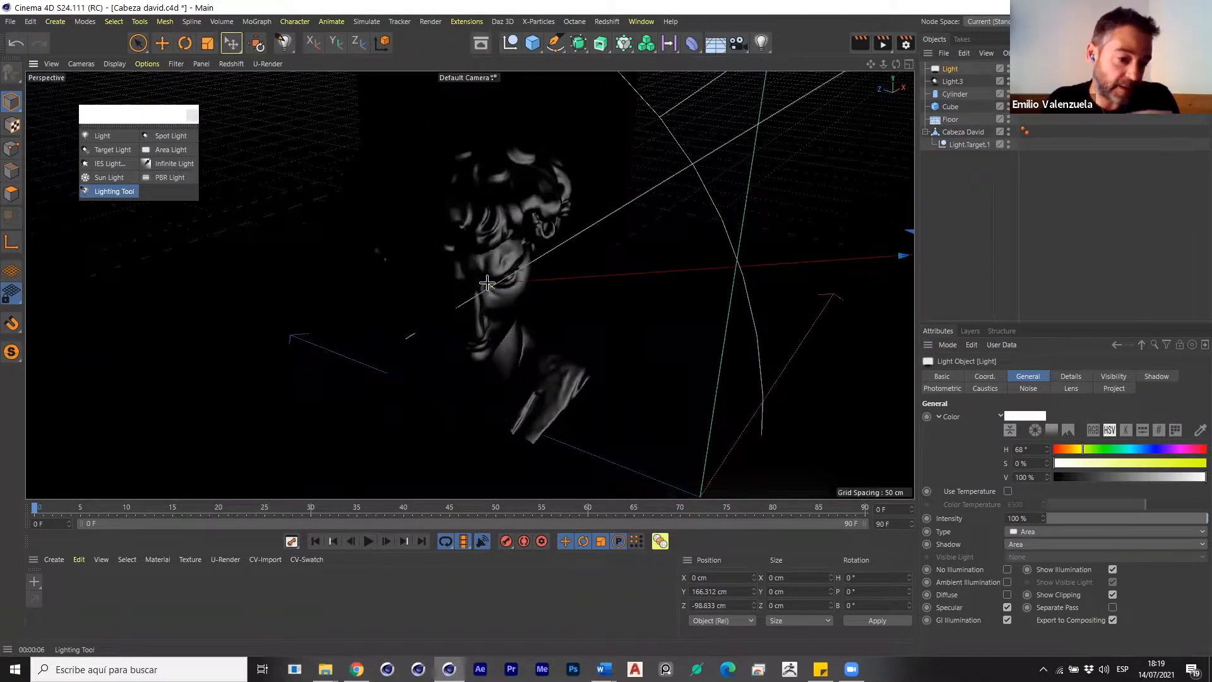
{"action": "left_click", "coordinate": [1008, 595]}
Turn off both Specular and Diffuse for the area light to compare their effect on the bust.
{"action": "left_click", "coordinate": [1008, 607]}
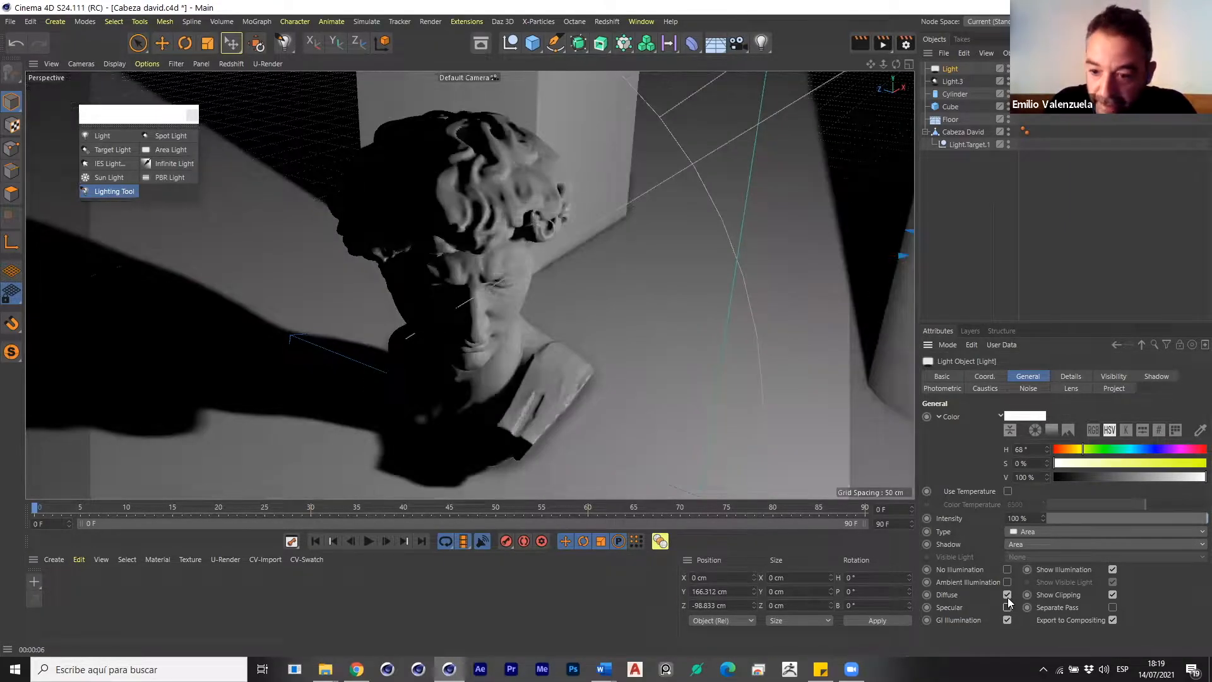
{"action": "left_click", "coordinate": [1008, 595]}
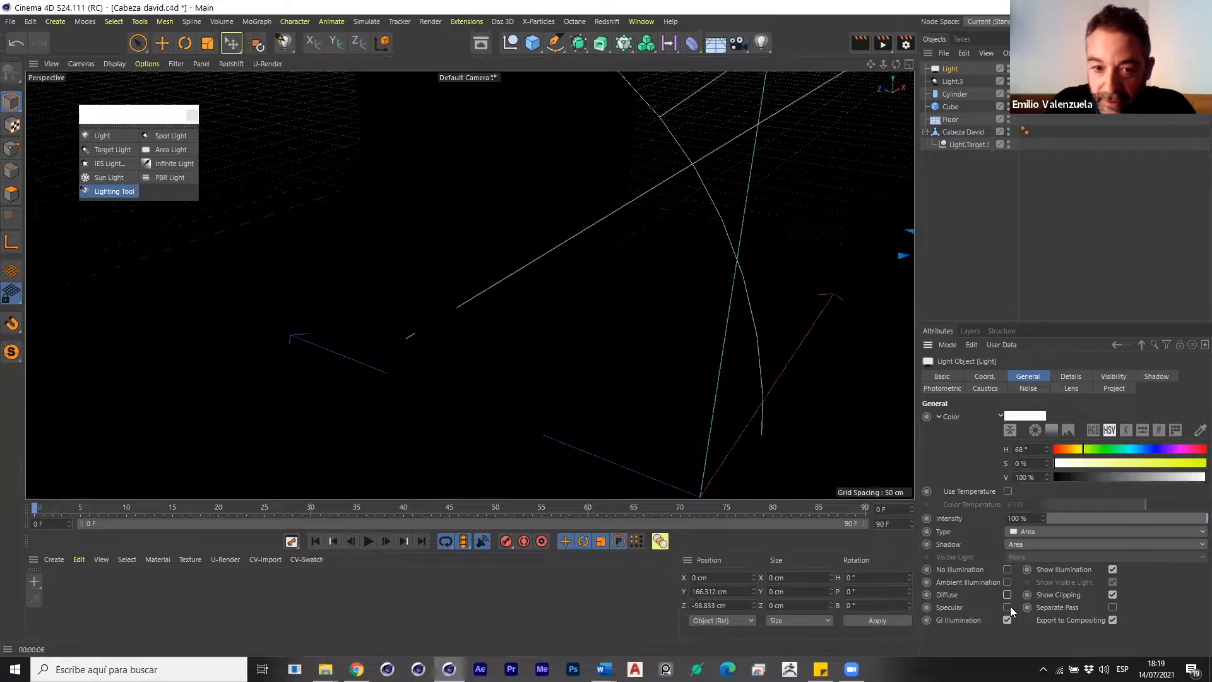
{"action": "left_click", "coordinate": [1007, 607]}
{"action": "left_click", "coordinate": [1007, 607]}
Create a new material, apply it to Cabeza David and open it in the Material Editor.
{"action": "double_click", "coordinate": [78, 587]}
{"action": "left_click_drag", "start_coordinate": [59, 583], "coordinate": [963, 136]}
{"action": "double_click", "coordinate": [59, 583]}
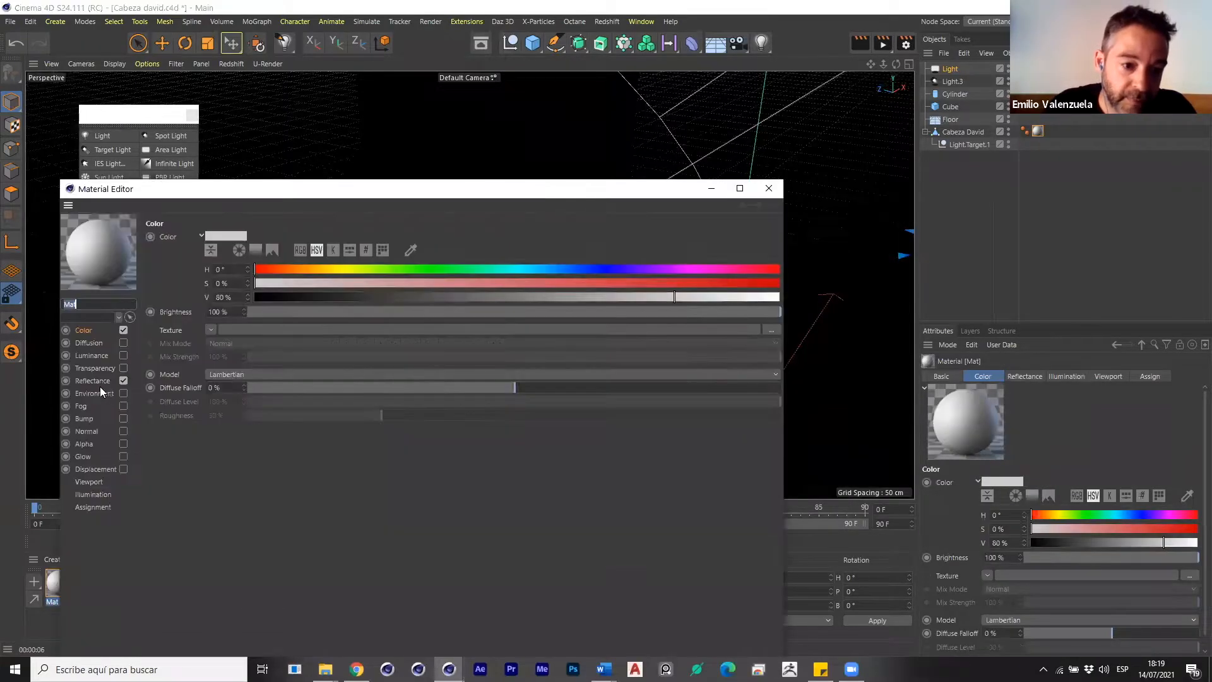
Set the material's Default Specular reflectance to Width 62%, Falloff 5% and Specular Strength 70%.
{"action": "left_click", "coordinate": [92, 381]}
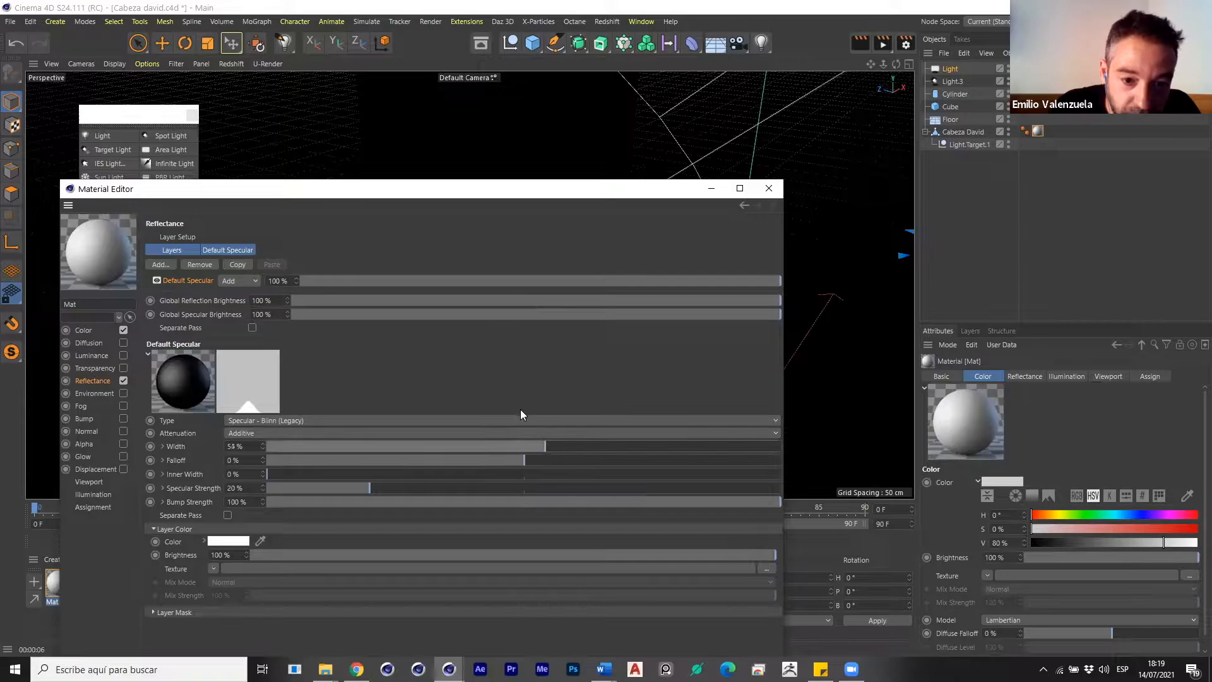
{"action": "left_click_drag", "start_coordinate": [509, 195], "coordinate": [996, 216]}
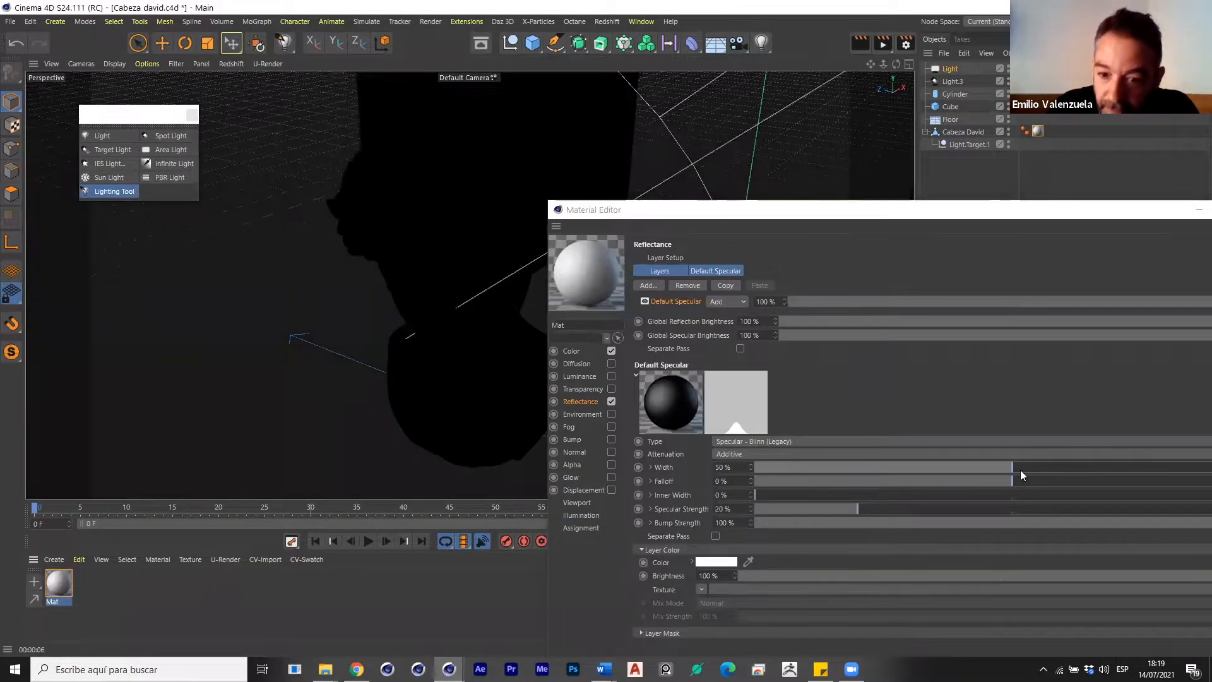
{"action": "left_click_drag", "start_coordinate": [860, 509], "coordinate": [1133, 511]}
{"action": "mouse_move", "coordinate": [1019, 466]}
{"action": "left_mouse_down"}
{"action": "mouse_move", "coordinate": [1159, 467]}
{"action": "mouse_move", "coordinate": [1025, 483]}
{"action": "left_mouse_up"}
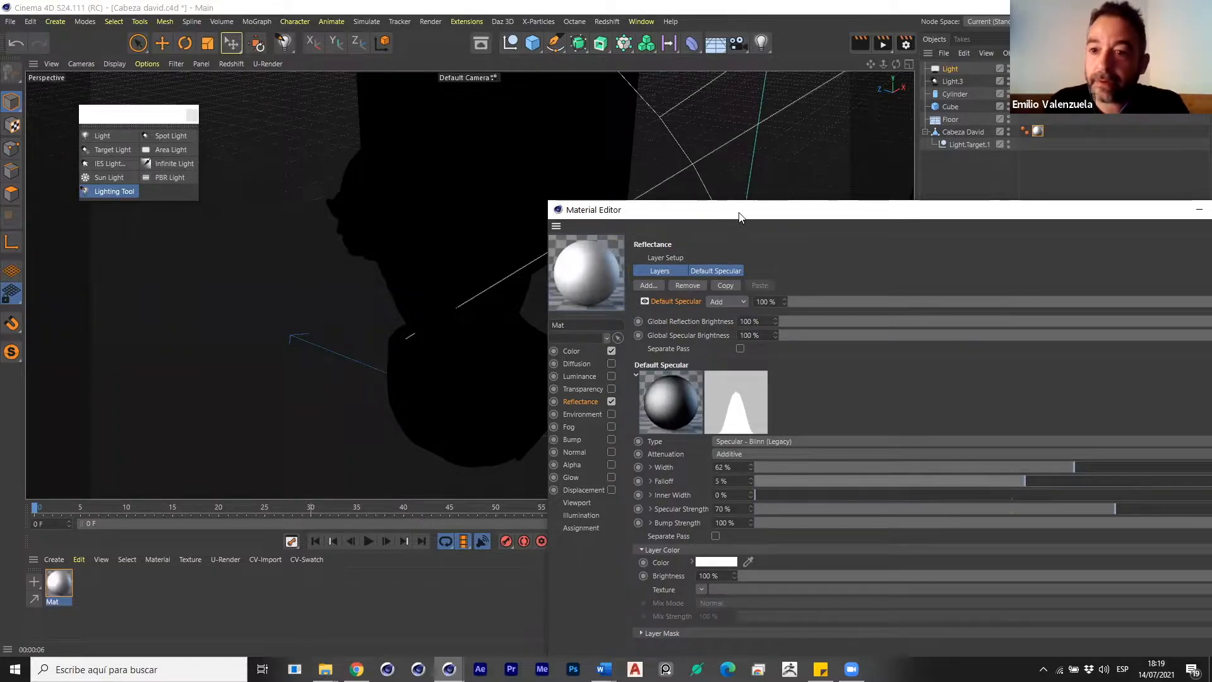
Uncover the bust behind the Material Editor and turn Specular on for the area light.
{"action": "left_click_drag", "start_coordinate": [746, 212], "coordinate": [706, 241]}
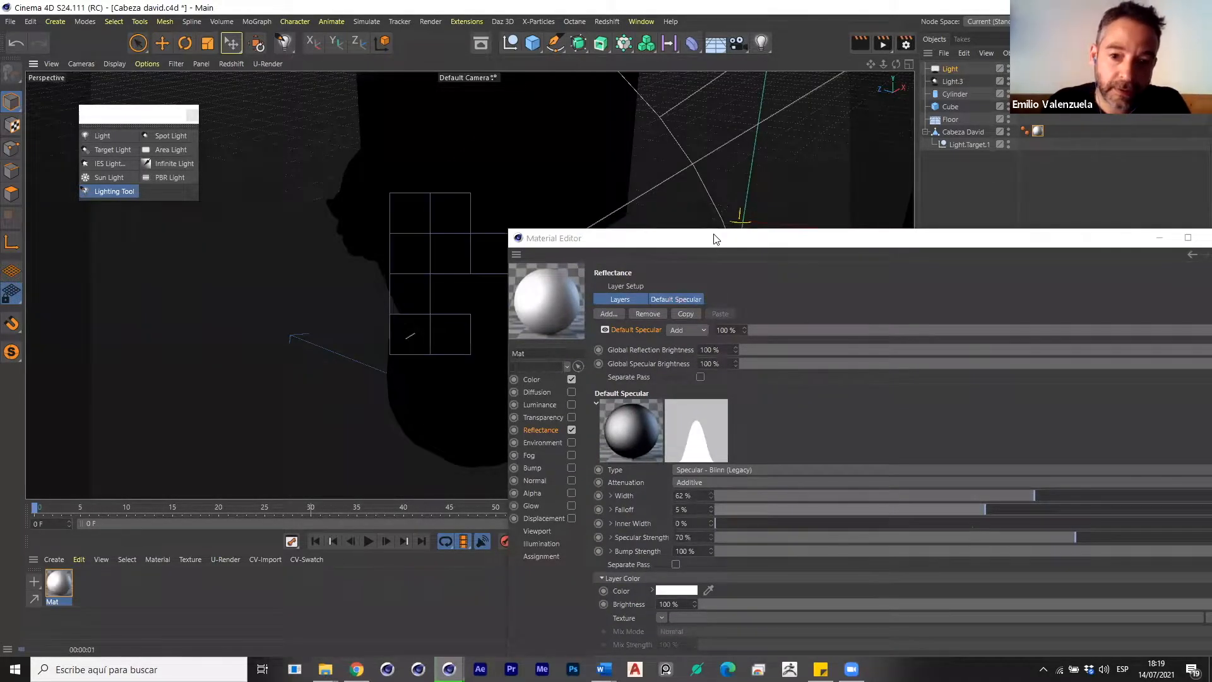
{"action": "left_click_drag", "start_coordinate": [733, 245], "coordinate": [226, 349]}
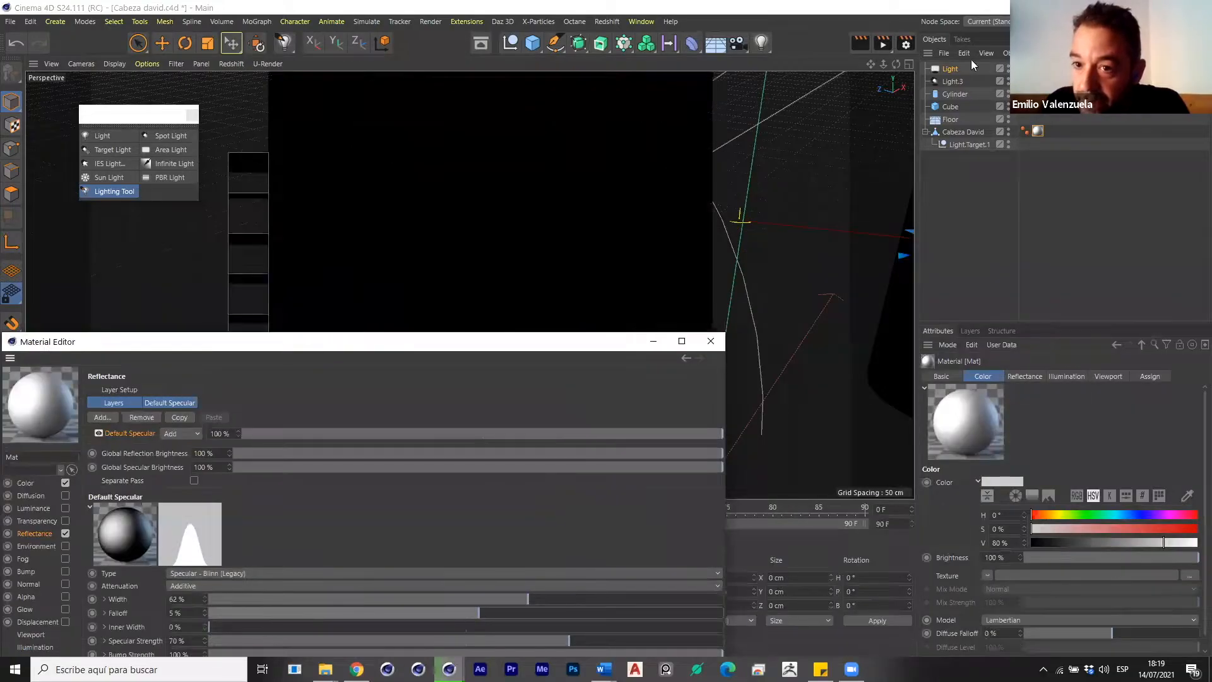
{"action": "left_click", "coordinate": [950, 70]}
{"action": "left_click", "coordinate": [1007, 608]}
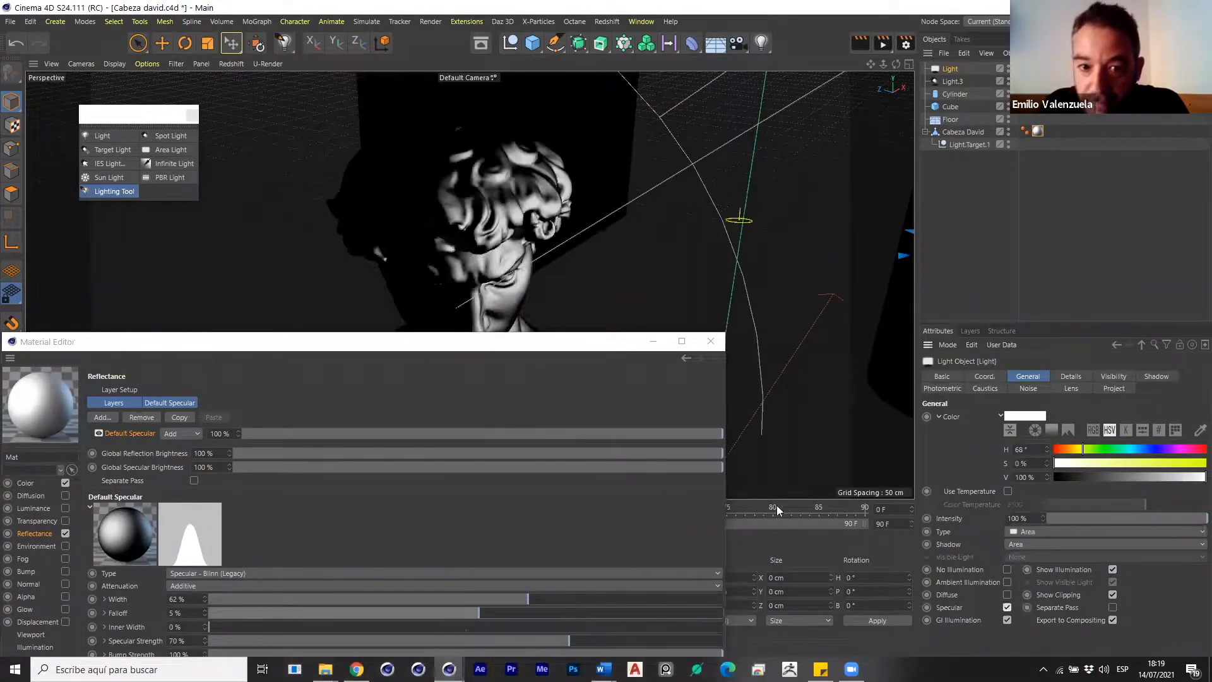
Set the material's specular Width to 55% while viewing the highlights on the whole bust.
{"action": "left_click", "coordinate": [403, 346]}
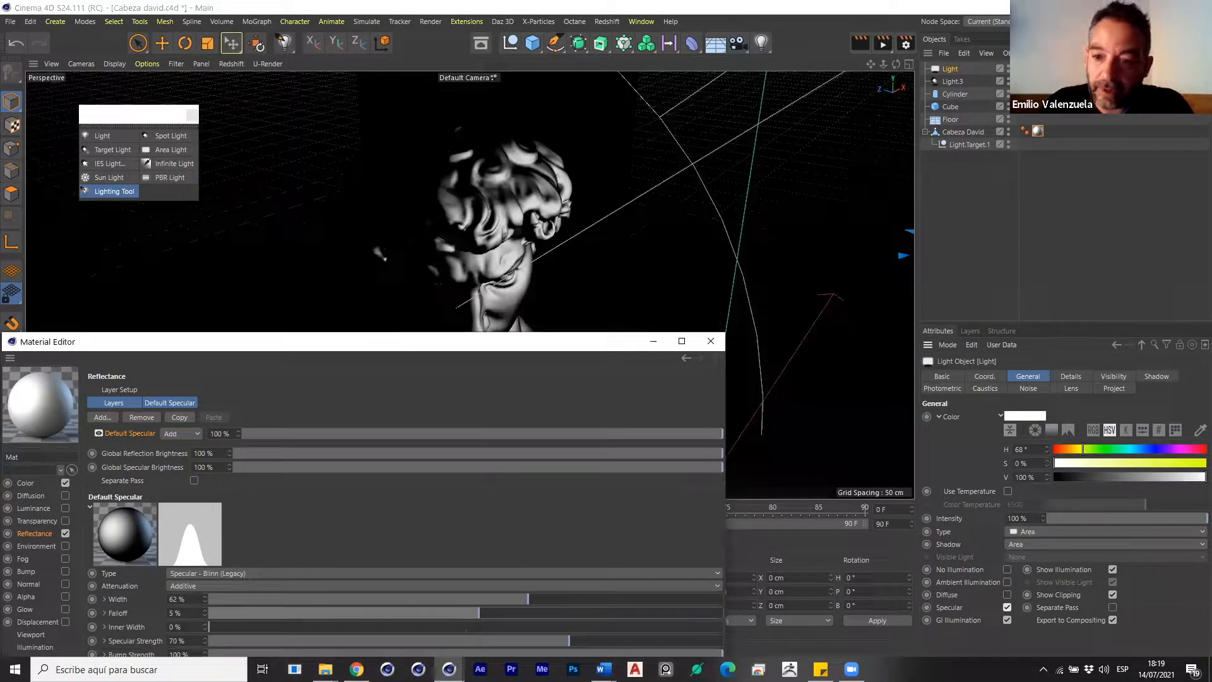
{"action": "left_click_drag", "start_coordinate": [403, 345], "coordinate": [1080, 85]}
{"action": "left_click_drag", "start_coordinate": [1193, 339], "coordinate": [1168, 344]}
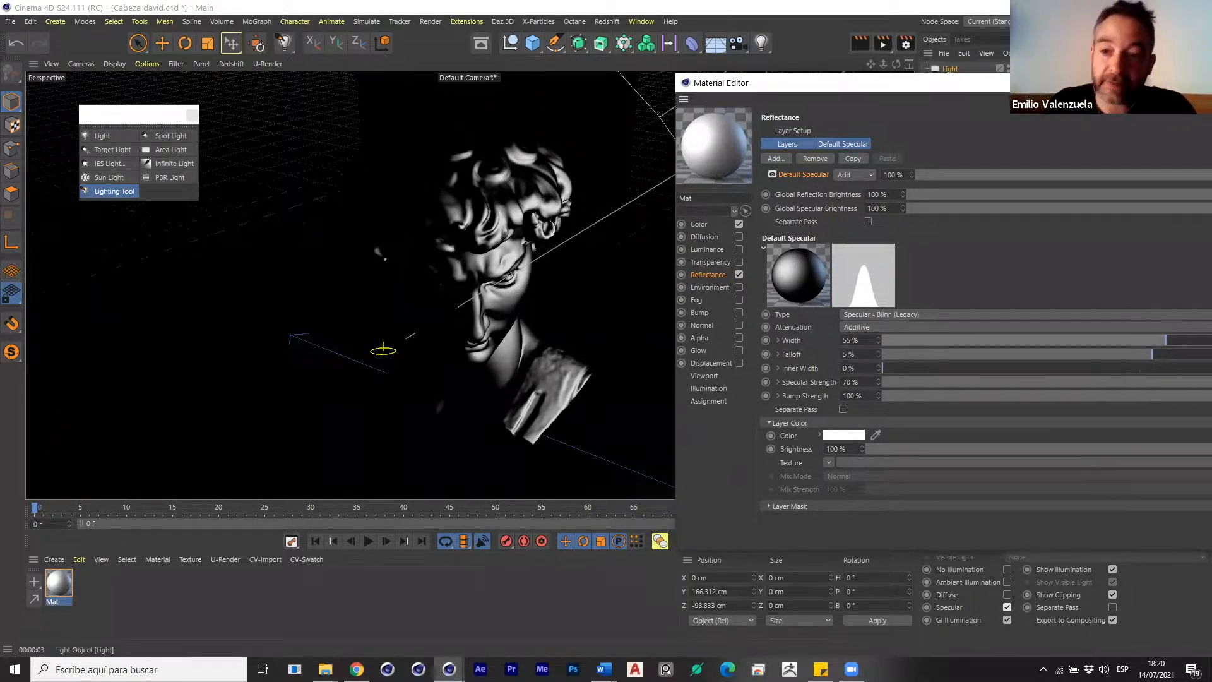
{"action": "left_click_drag", "start_coordinate": [1117, 81], "coordinate": [934, 119]}
Close the Material Editor and have both Diffuse and Specular enabled on the area light.
{"action": "left_click", "coordinate": [1202, 118]}
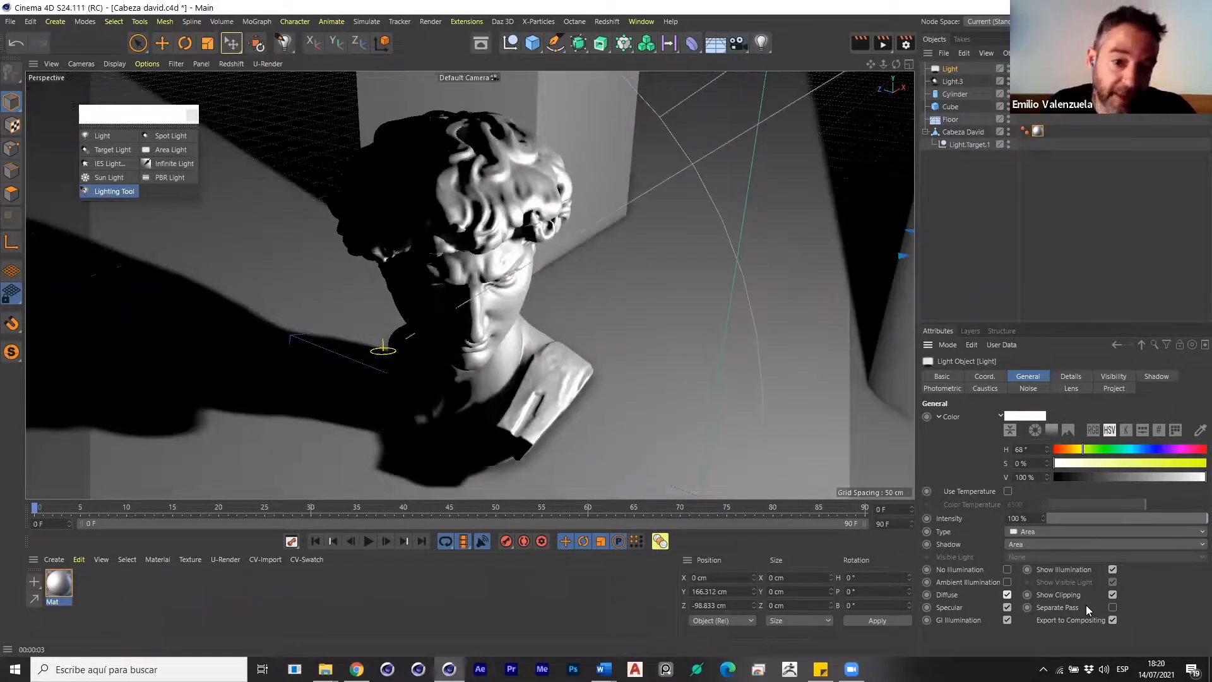
{"action": "left_click", "coordinate": [1008, 609]}
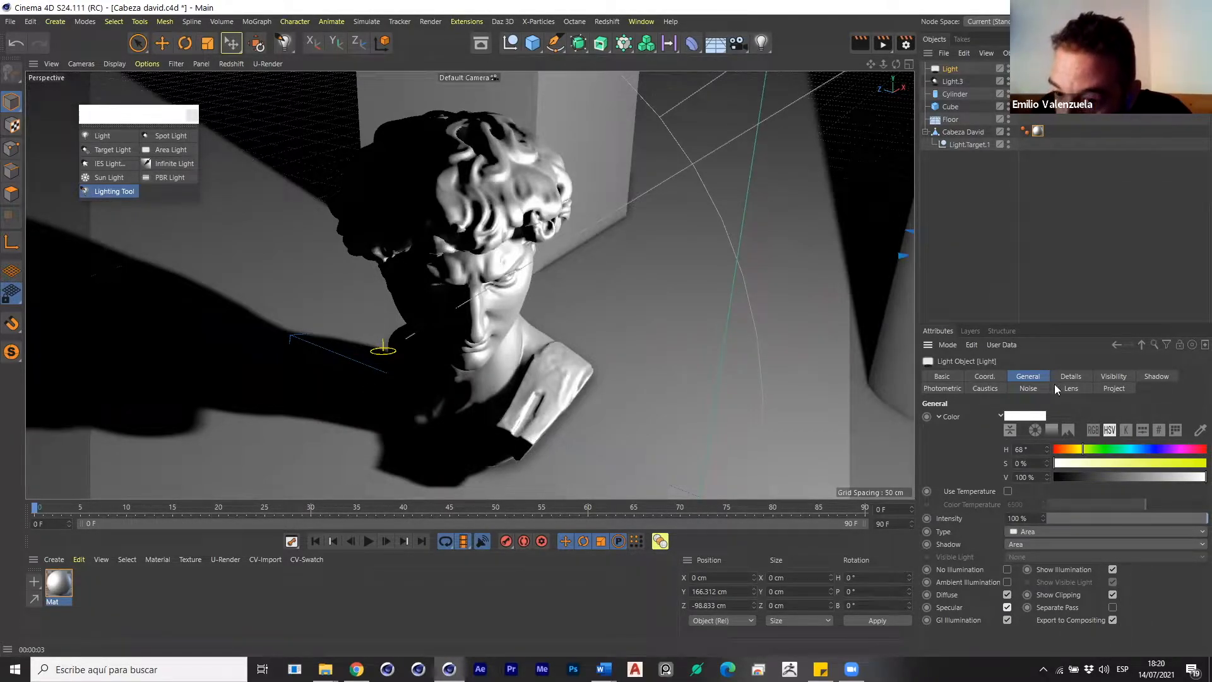
{"action": "left_click", "coordinate": [1113, 608]}
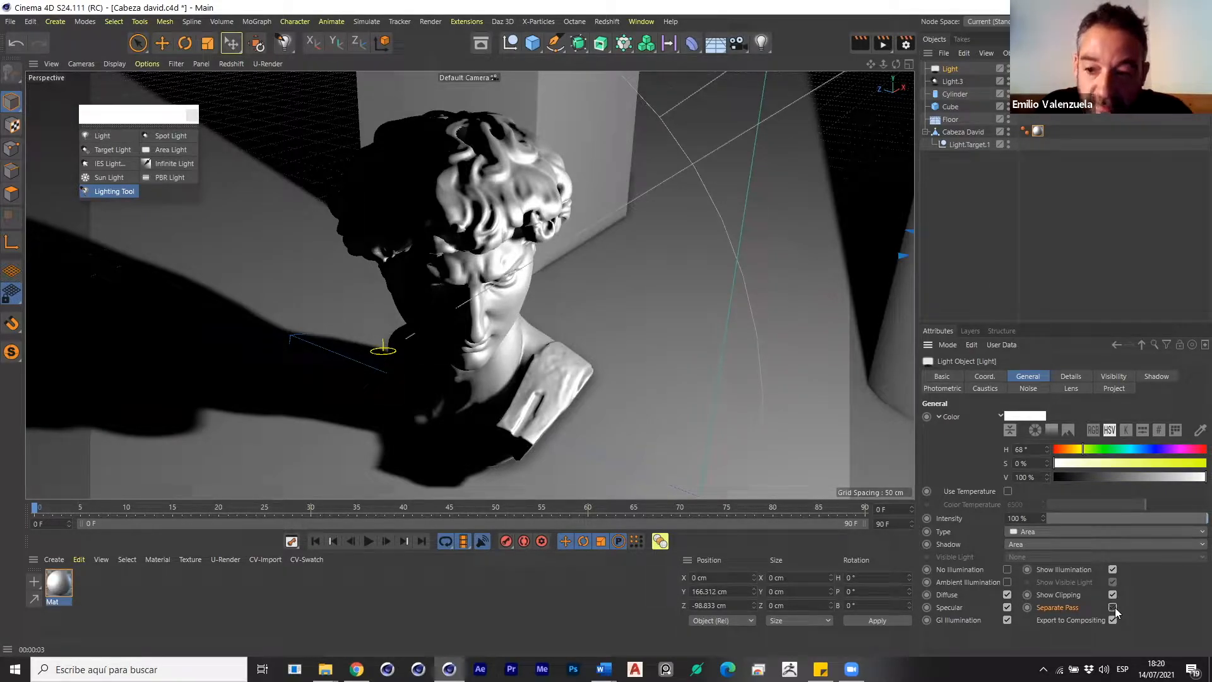
Change the area light's Area Shape to Sphere and view its outline beside the bust.
{"action": "left_click", "coordinate": [1072, 377]}
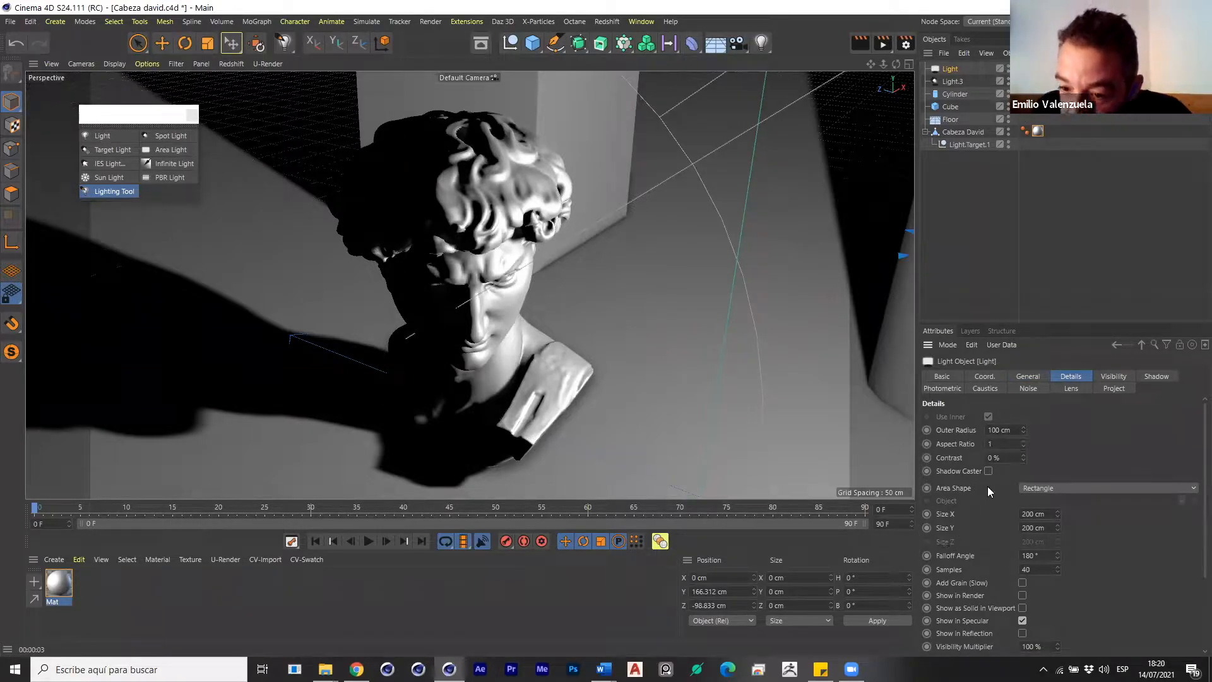
{"action": "left_click", "coordinate": [1076, 488]}
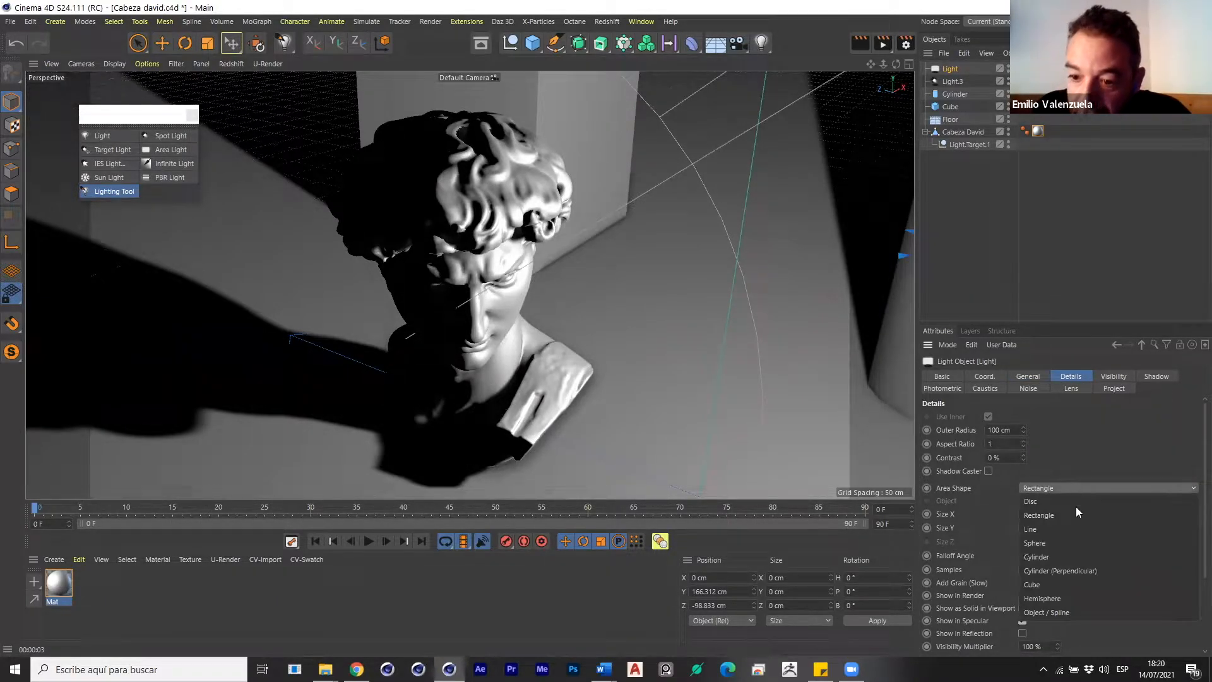
{"action": "left_click", "coordinate": [1063, 542]}
{"action": "scroll", "coordinate": [504, 384], "scroll_direction": "down", "scroll_amount": 10}
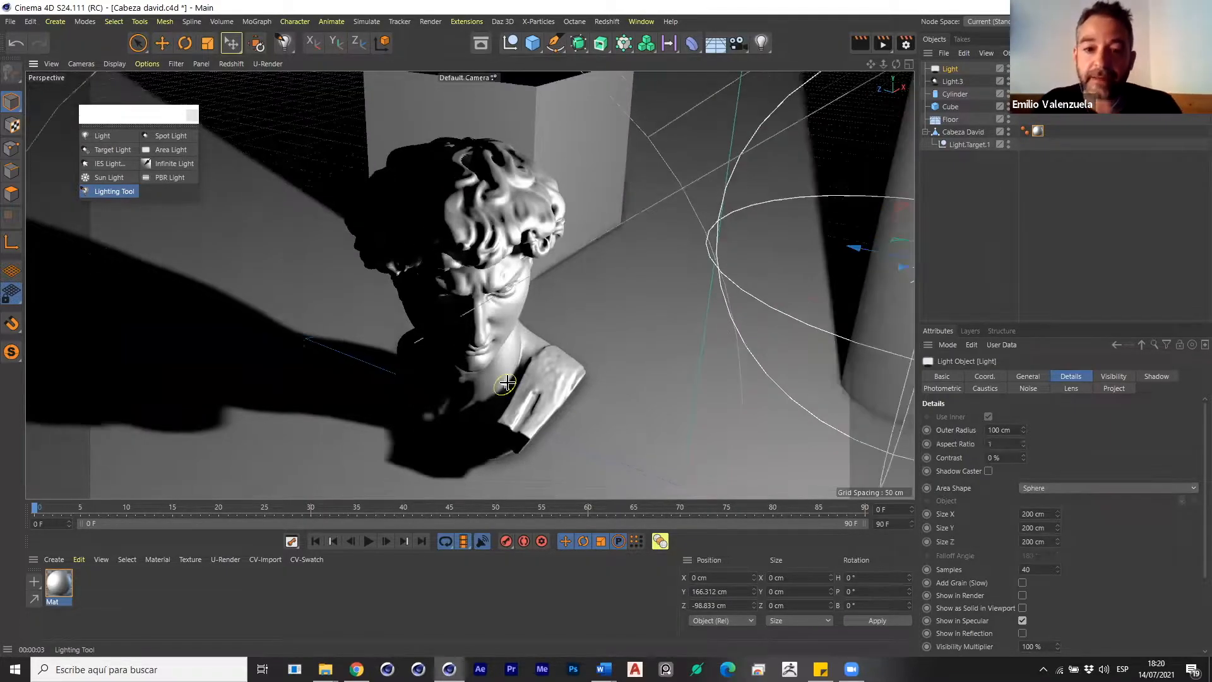
{"action": "left_click_drag", "start_coordinate": [576, 347], "coordinate": [541, 391], "text": "alt"}
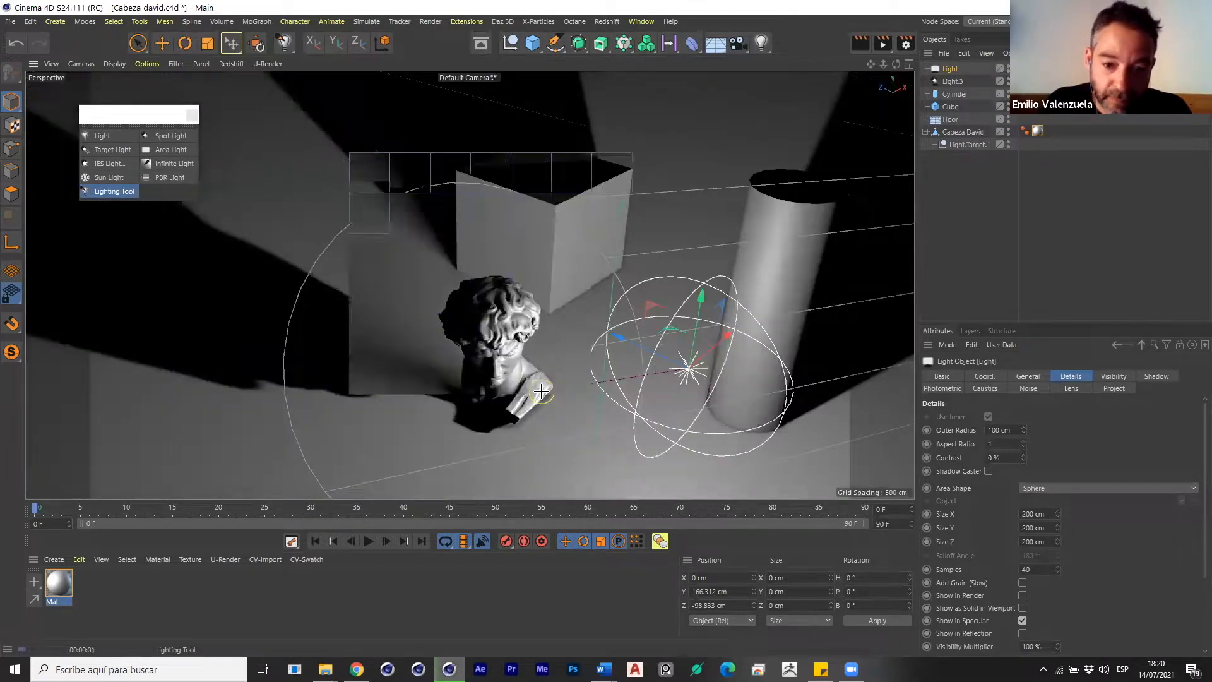
Set the spherical area light's Size X, Size Y and Size Z to 20 cm each.
{"action": "double_click", "coordinate": [1042, 514]}
{"action": "type", "text": "20"}
{"action": "key", "text": "Tab"}
{"action": "type", "text": "20"}
{"action": "key", "text": "Tab"}
{"action": "type", "text": "2"}
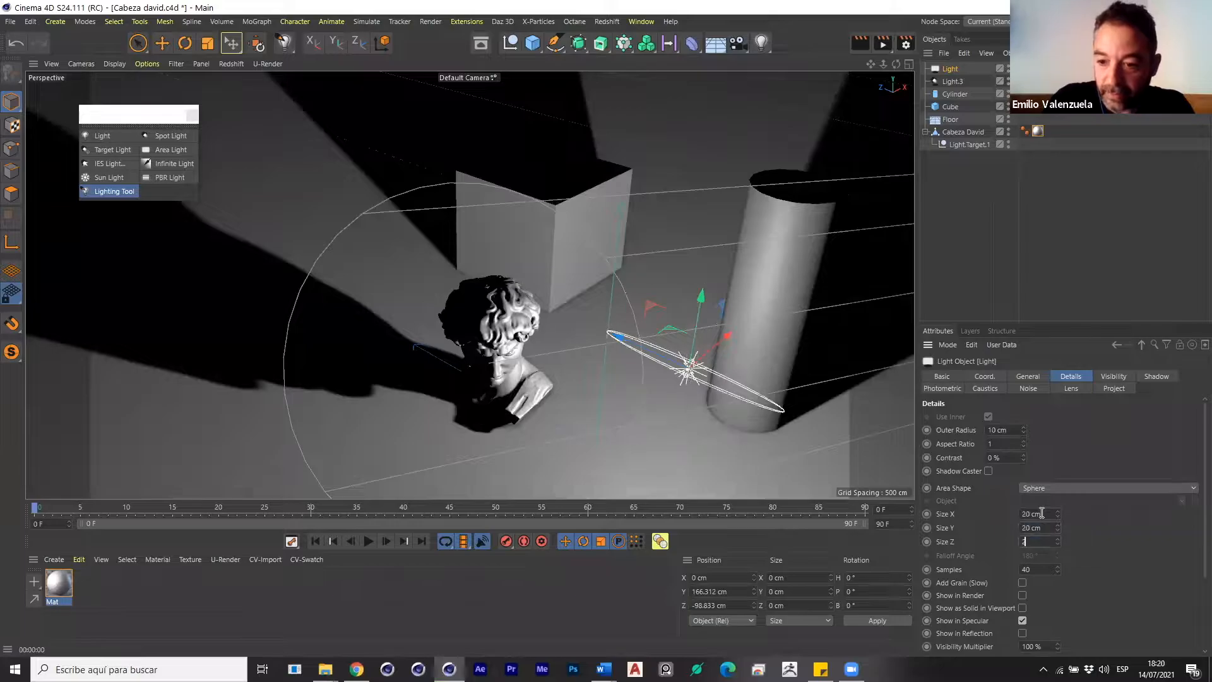
{"action": "type", "text": "0"}
{"action": "key", "text": "Return"}
Switch to Live Selection and render the view to check the small sphere light's shadow behind the cylinder.
{"action": "left_click_drag", "start_coordinate": [527, 442], "coordinate": [453, 281], "text": "alt"}
{"action": "left_click", "coordinate": [138, 45]}
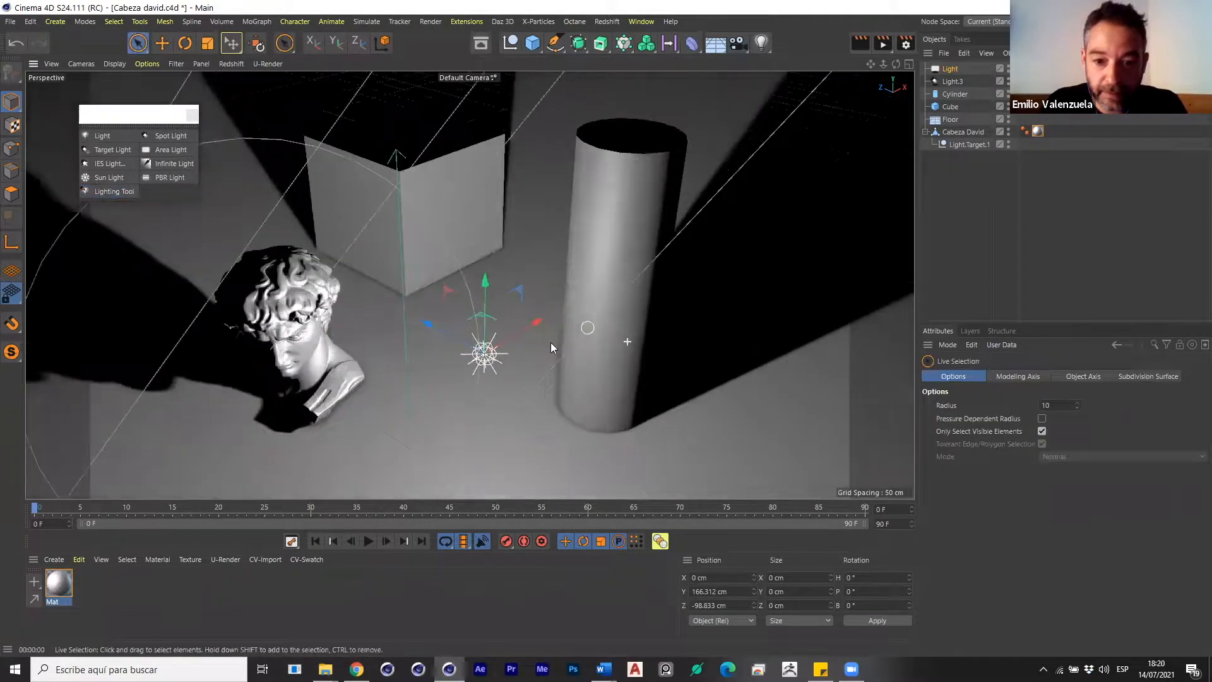
{"action": "scroll", "coordinate": [478, 359], "scroll_direction": "up", "scroll_amount": 8}
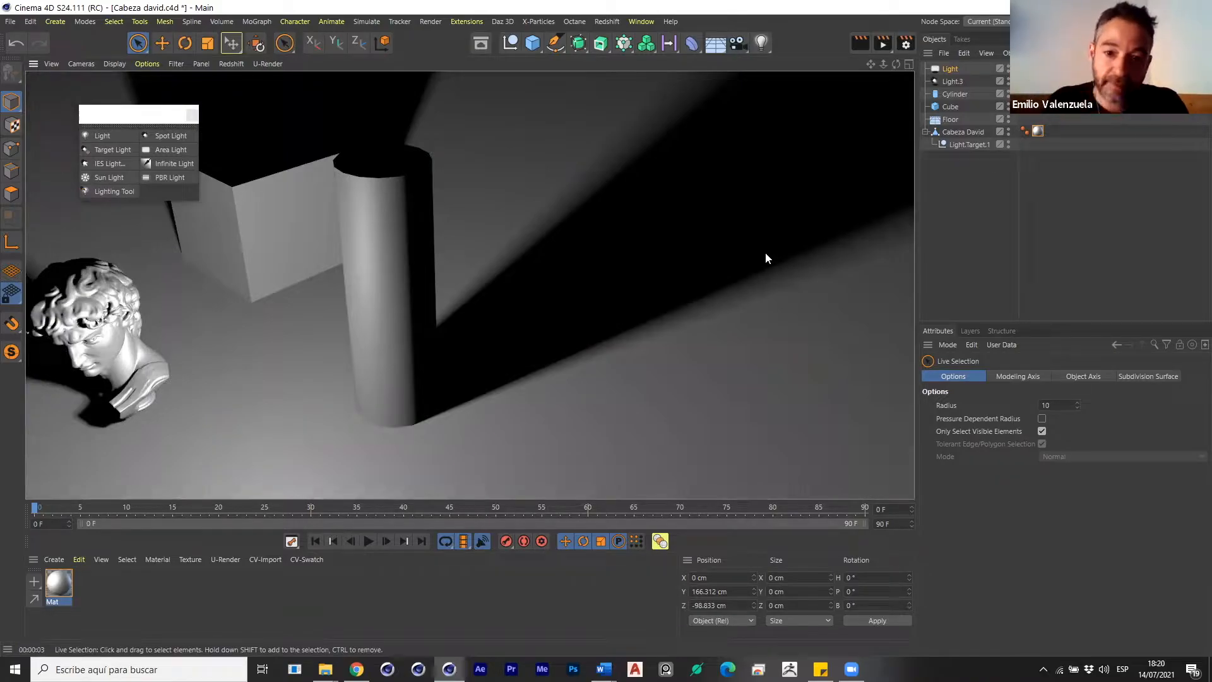
Render the view with the spherical area light's Samples raised to 200, and set Samples to 20.
{"action": "left_click", "coordinate": [952, 68]}
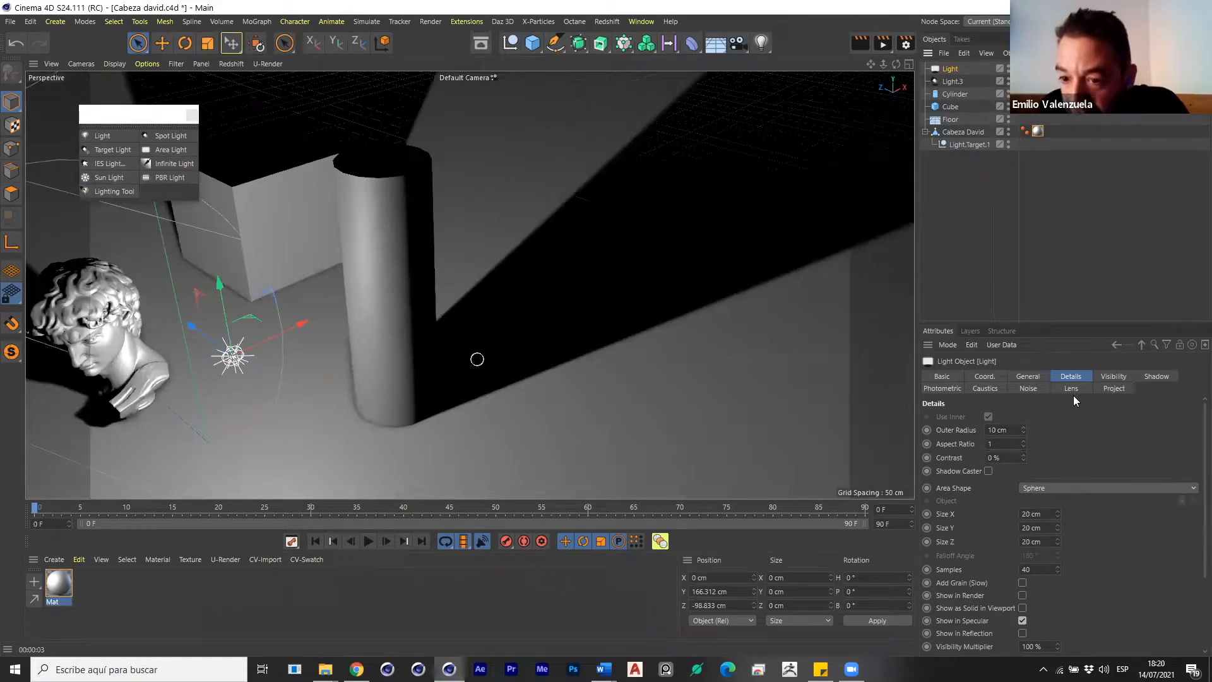
{"action": "left_click", "coordinate": [1037, 570]}
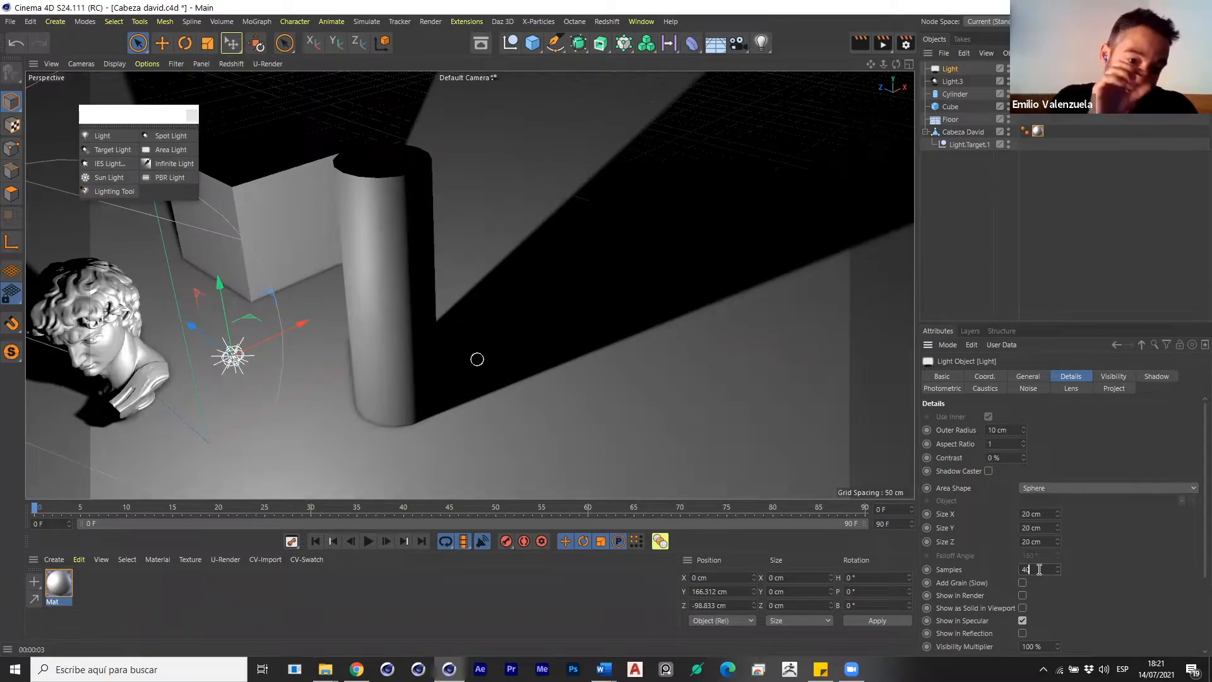
{"action": "key", "text": "BackSpace"}
{"action": "key", "text": "BackSpace"}
{"action": "type", "text": "200"}
{"action": "key", "text": "Return"}
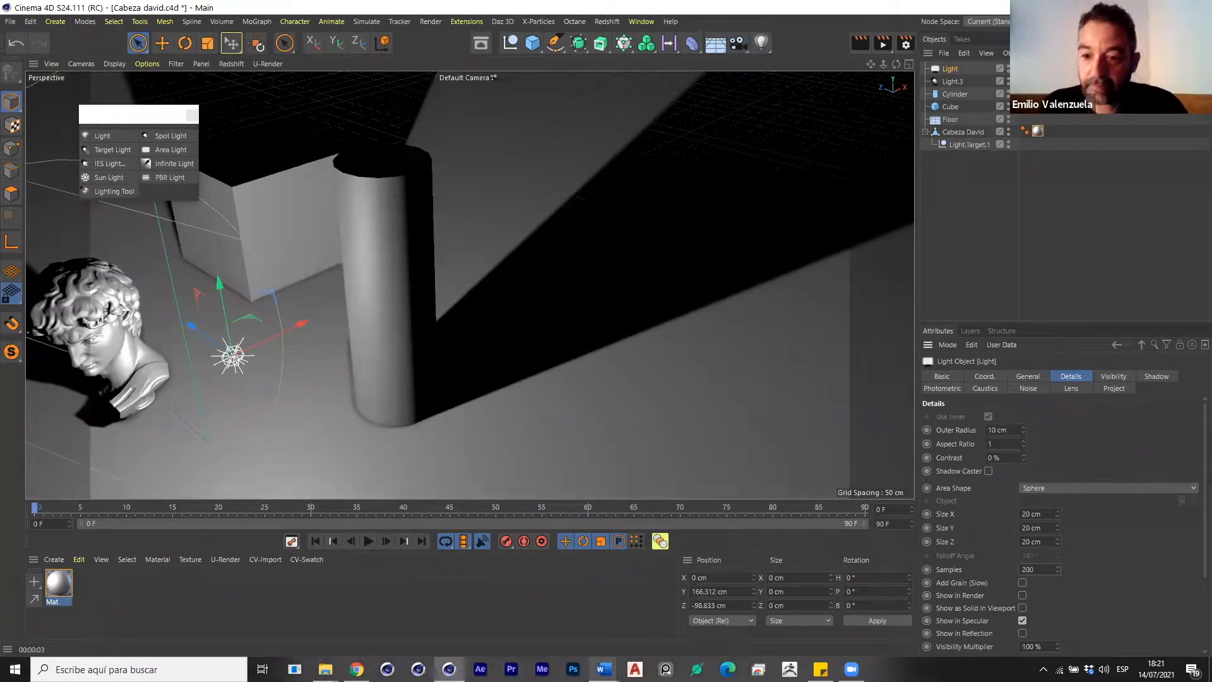
{"action": "key", "text": "ctrl+r"}
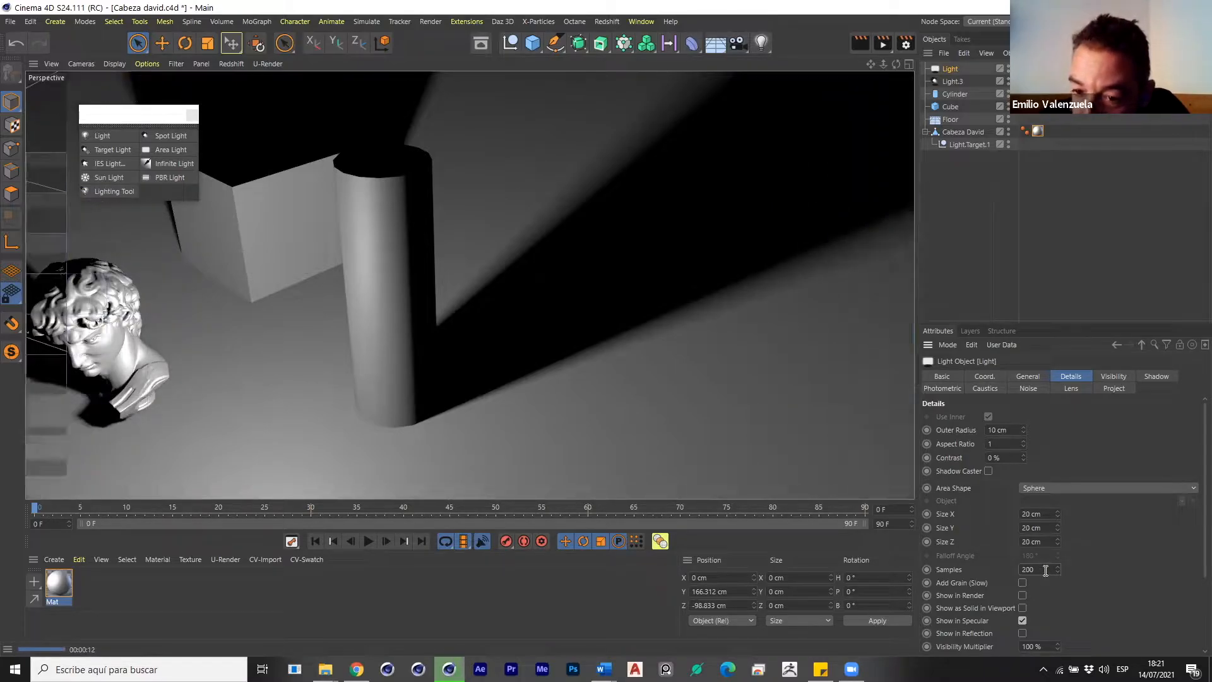
{"action": "left_click", "coordinate": [1047, 570]}
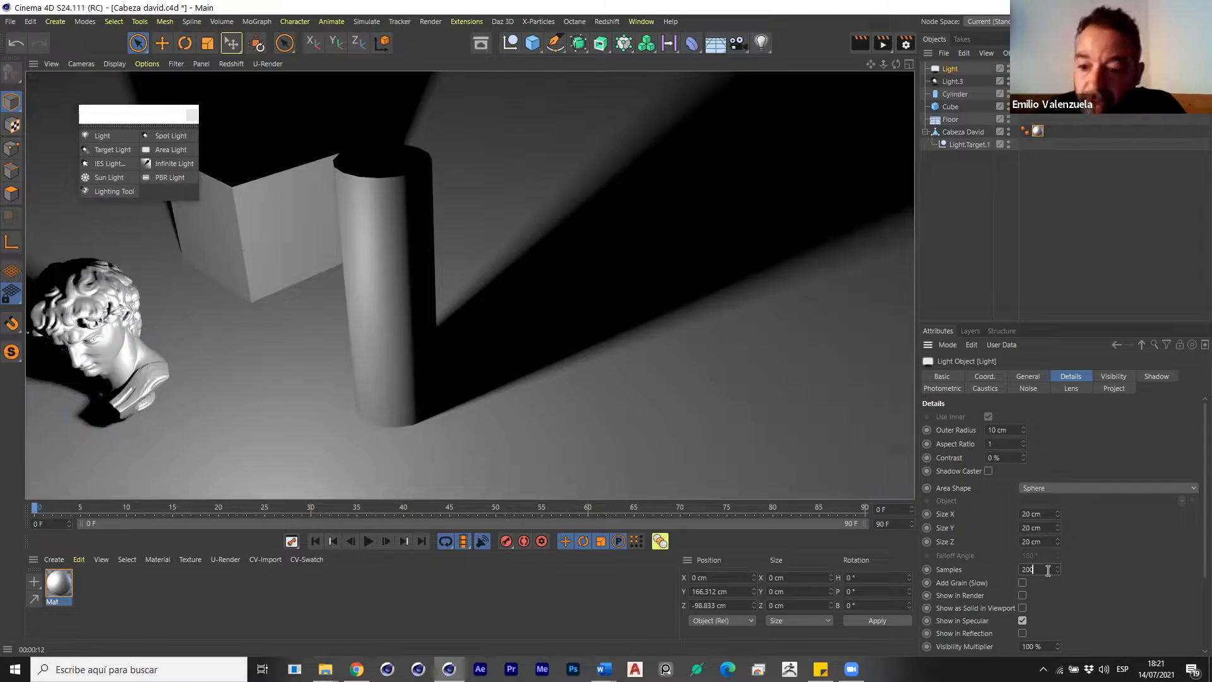
{"action": "key", "text": "Return"}
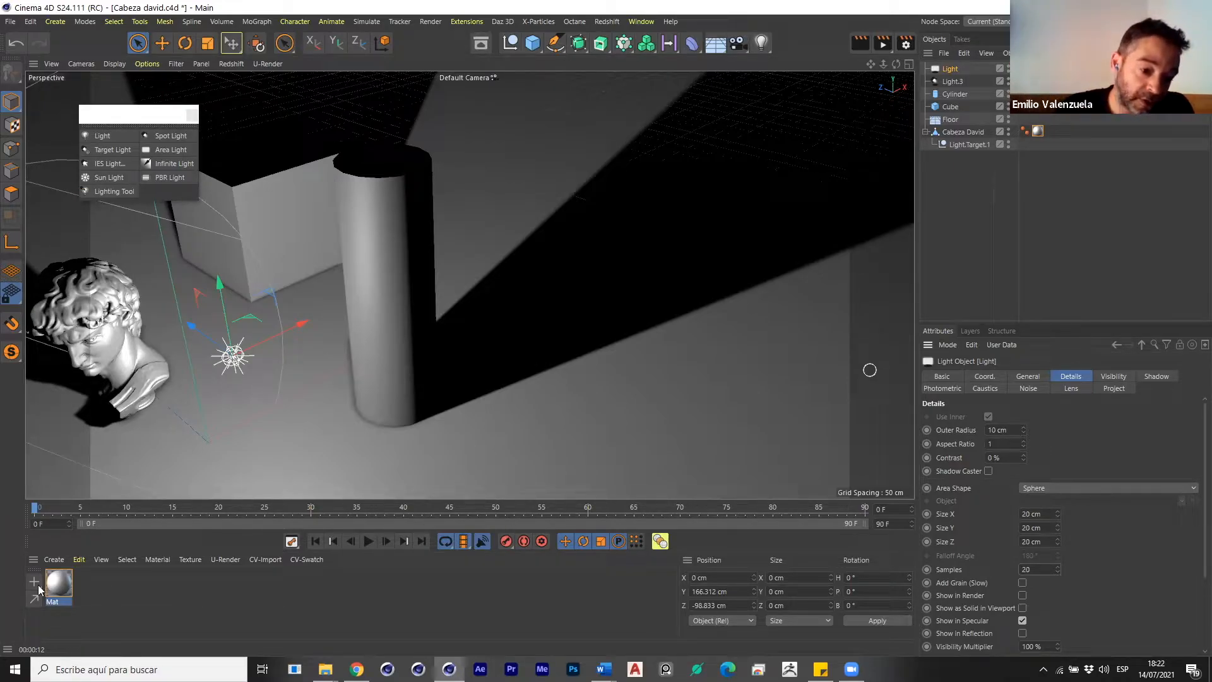
Create a new material on the cube with only Luminance enabled, turning off Color and Reflectance.
{"action": "double_click", "coordinate": [95, 585]}
{"action": "left_click_drag", "start_coordinate": [83, 513], "coordinate": [287, 196]}
{"action": "double_click", "coordinate": [59, 584]}
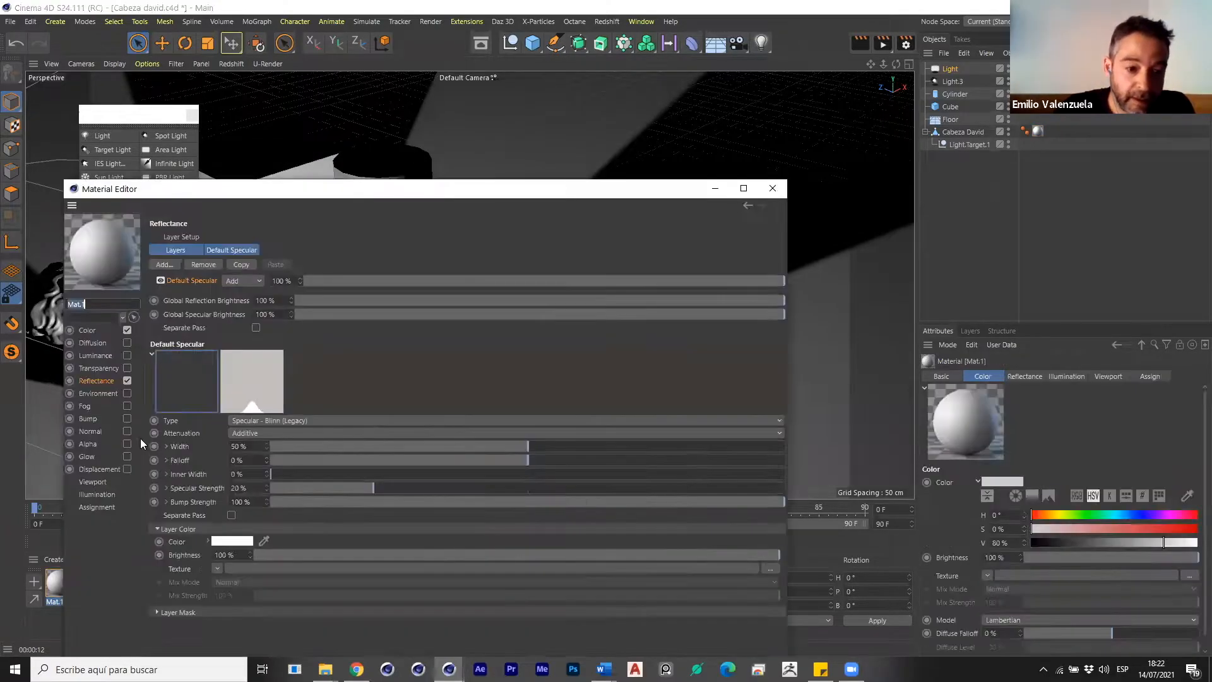
{"action": "left_click", "coordinate": [127, 355]}
{"action": "left_click", "coordinate": [127, 381]}
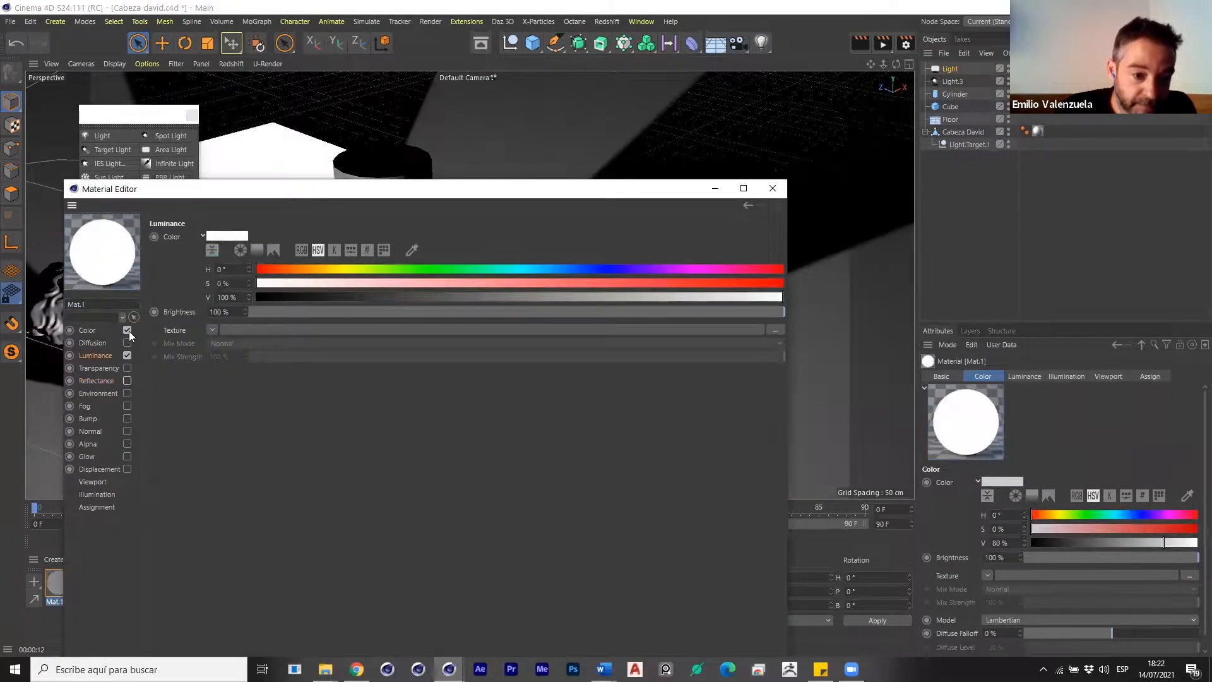
{"action": "left_click", "coordinate": [127, 330]}
{"action": "left_click", "coordinate": [770, 188]}
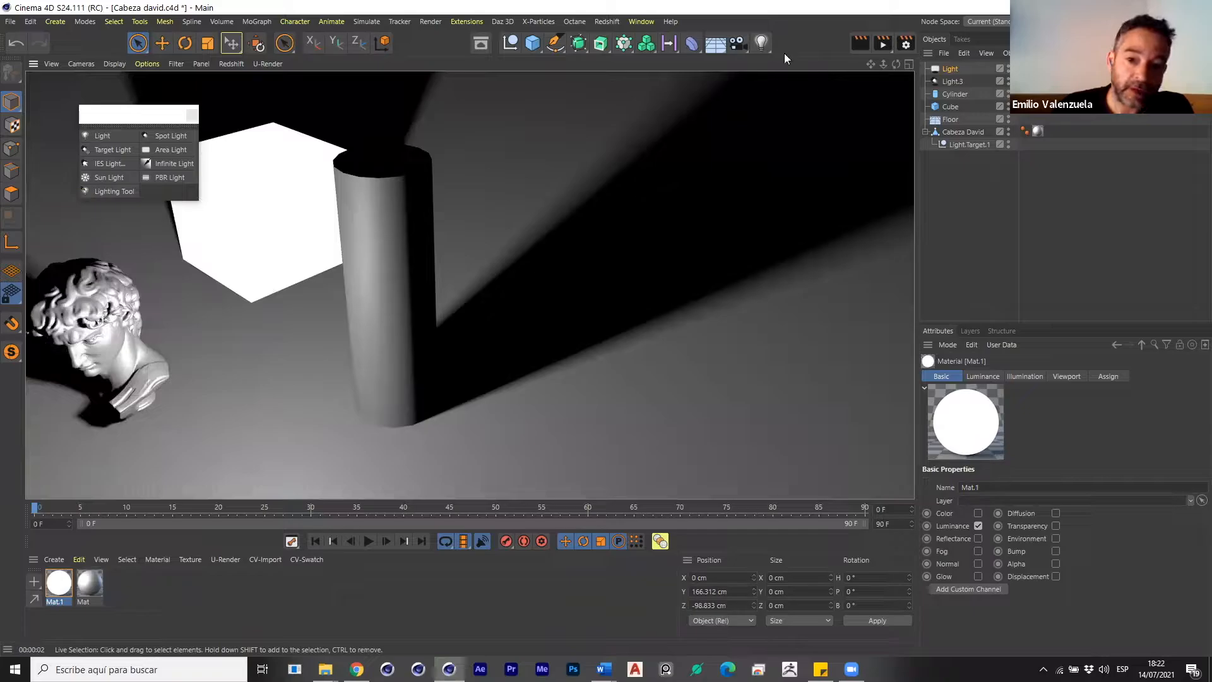
Add the Global Illumination effect to the render settings with the Interior - Preview (Small Illuminants) preset.
{"action": "left_click", "coordinate": [906, 44]}
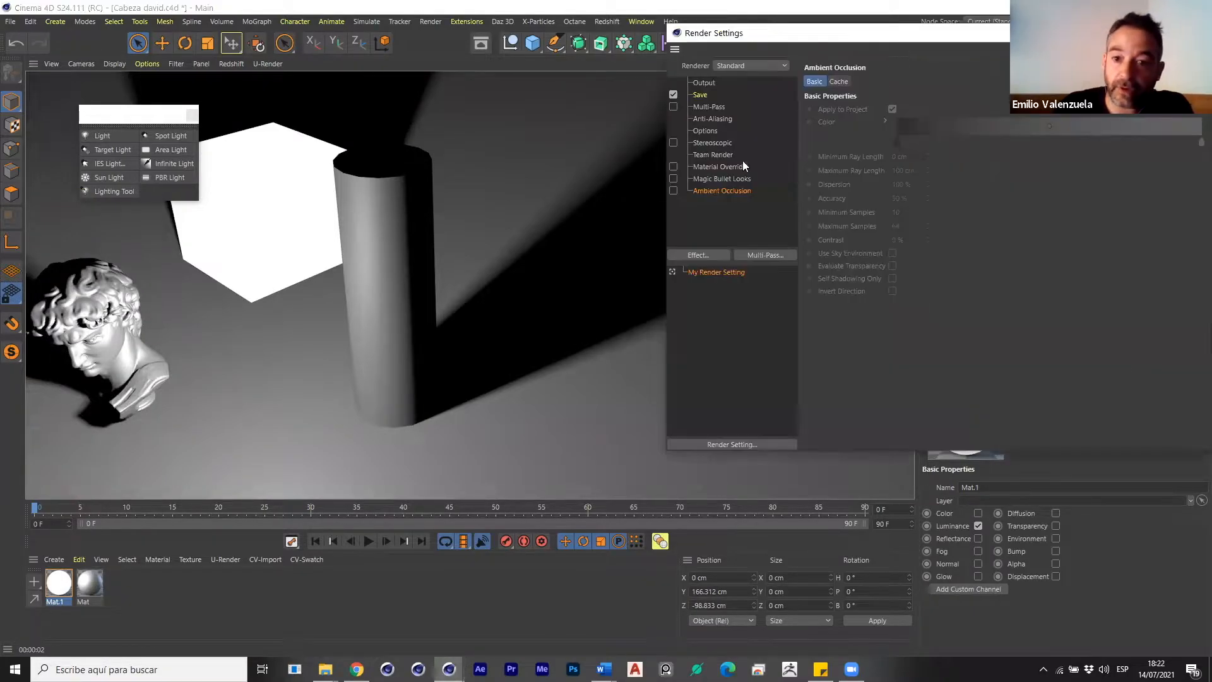
{"action": "left_click", "coordinate": [710, 253]}
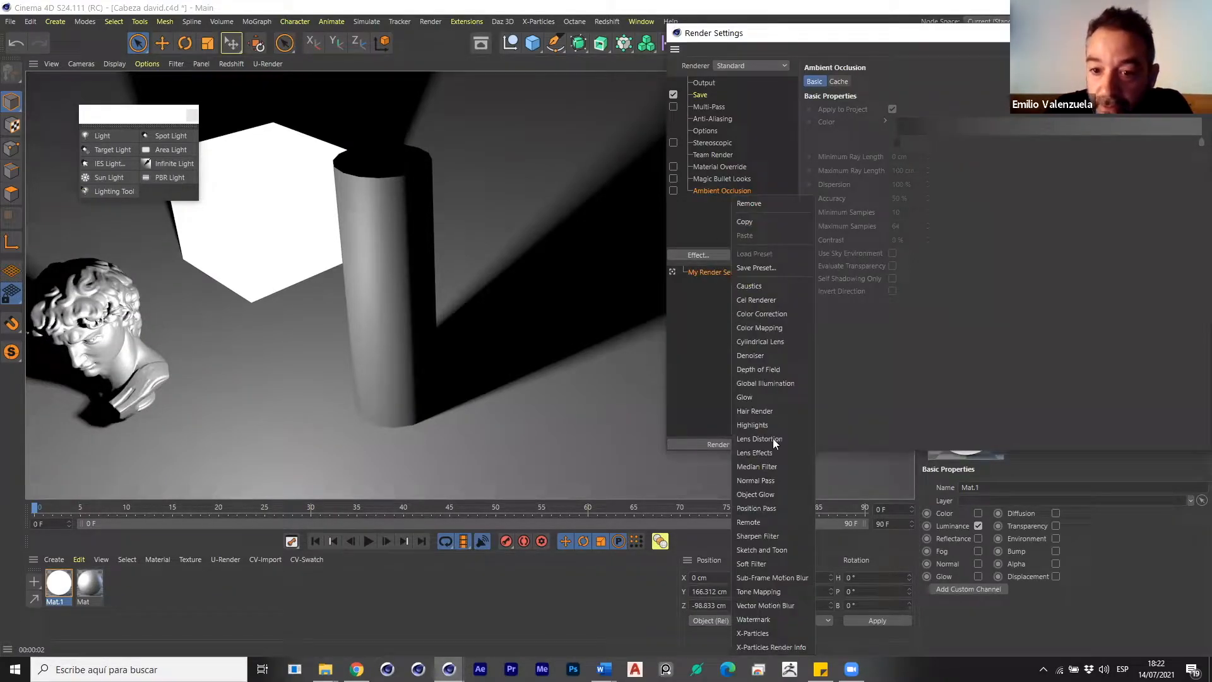
{"action": "left_click", "coordinate": [778, 384]}
{"action": "left_click", "coordinate": [887, 109]}
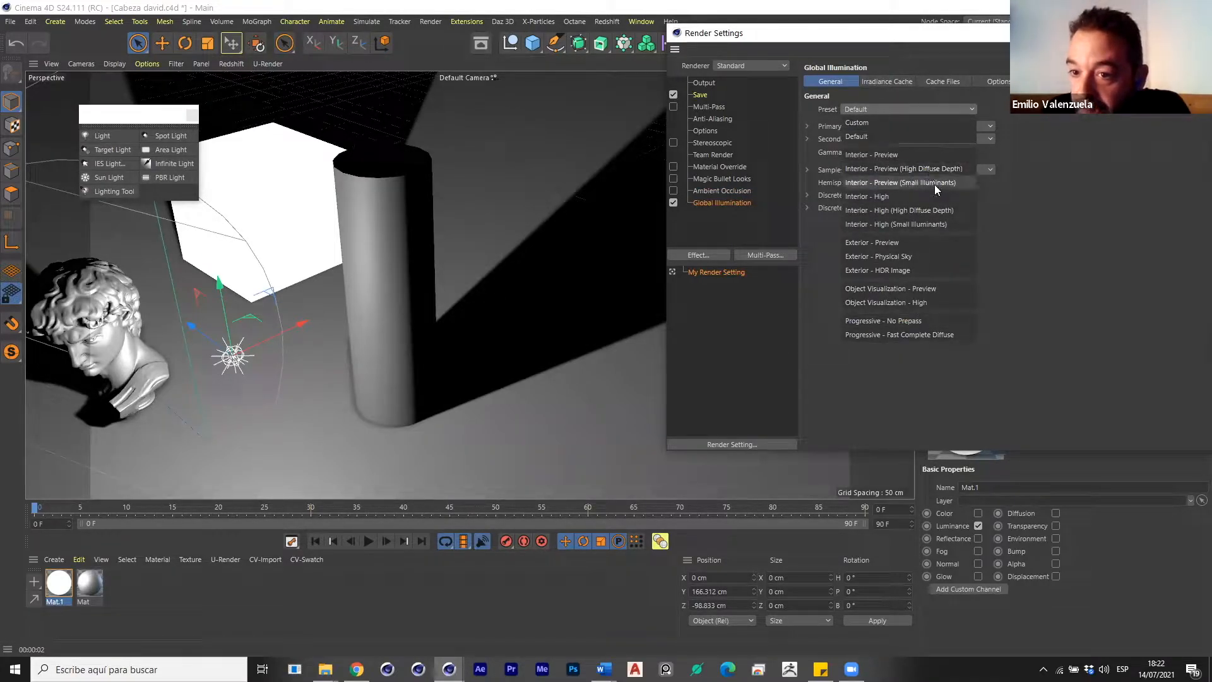
{"action": "left_click", "coordinate": [931, 182]}
Review the Illumination options of the cube's luminous material, including Polygon Light and Generate GI.
{"action": "double_click", "coordinate": [68, 581]}
{"action": "left_click", "coordinate": [103, 493]}
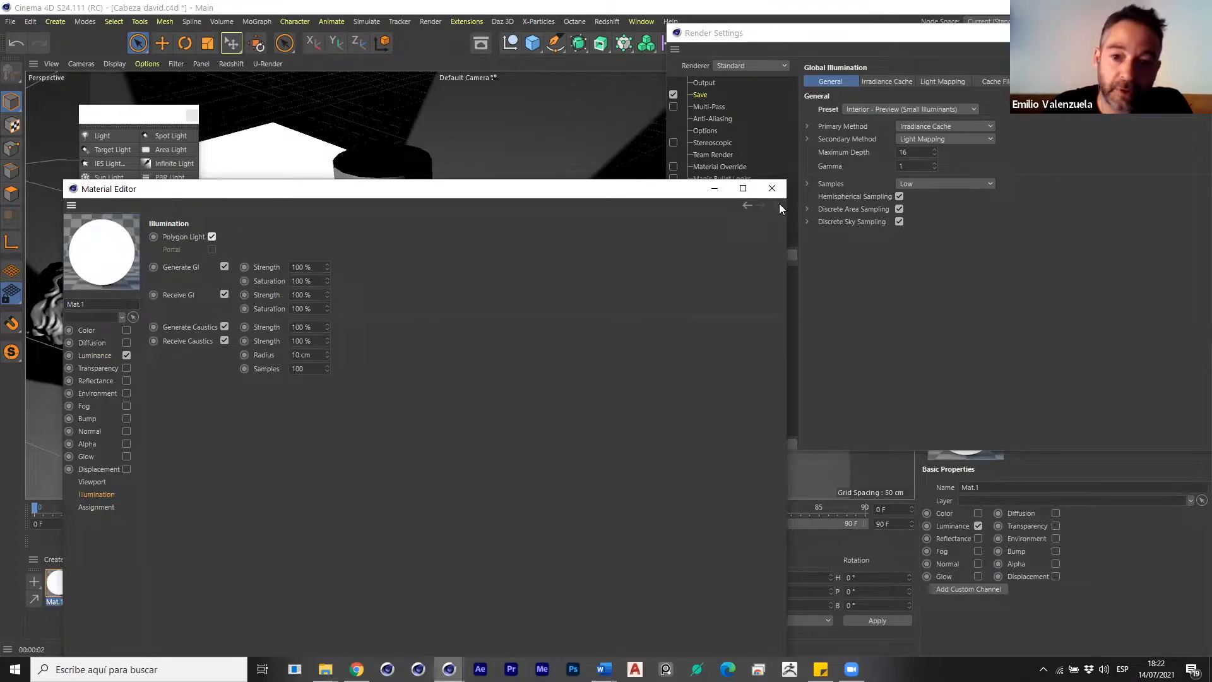
{"action": "left_click", "coordinate": [772, 188]}
Close the render settings and render the view with the bust, luminous cube and cylinder in frame.
{"action": "right_click_drag", "start_coordinate": [589, 234], "coordinate": [429, 238], "text": "alt"}
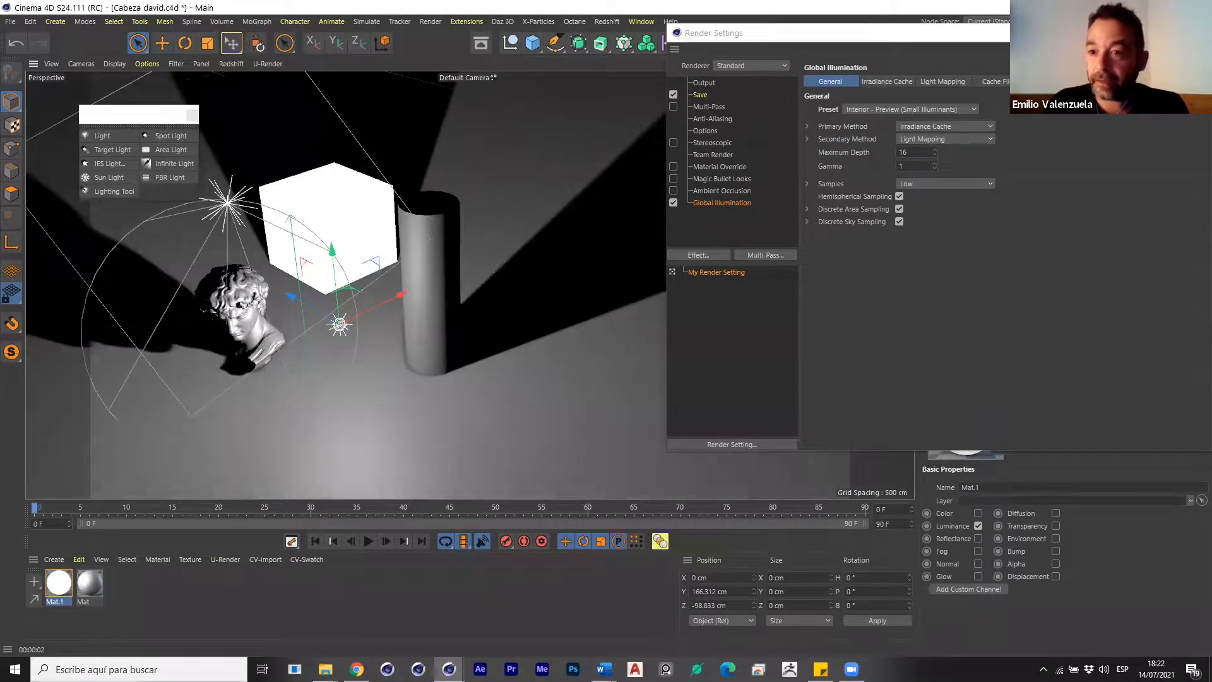
{"action": "left_click_drag", "start_coordinate": [1074, 33], "coordinate": [788, 144]}
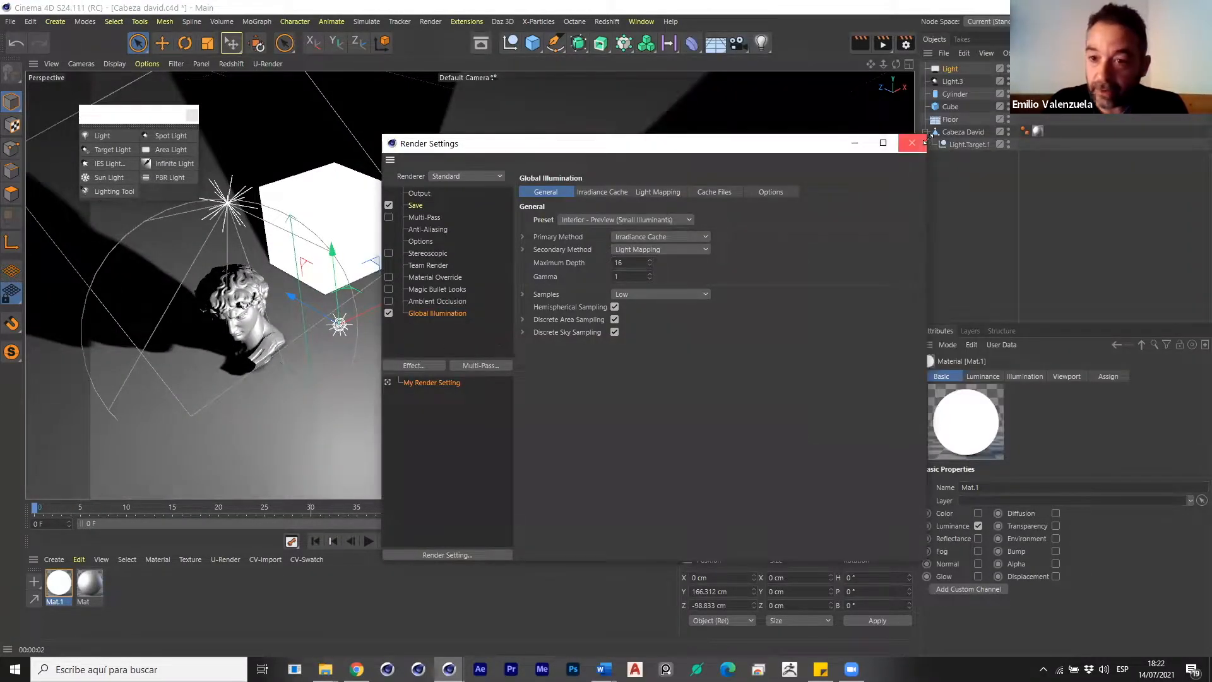
{"action": "left_click", "coordinate": [920, 146]}
{"action": "key", "text": "ctrl+r"}
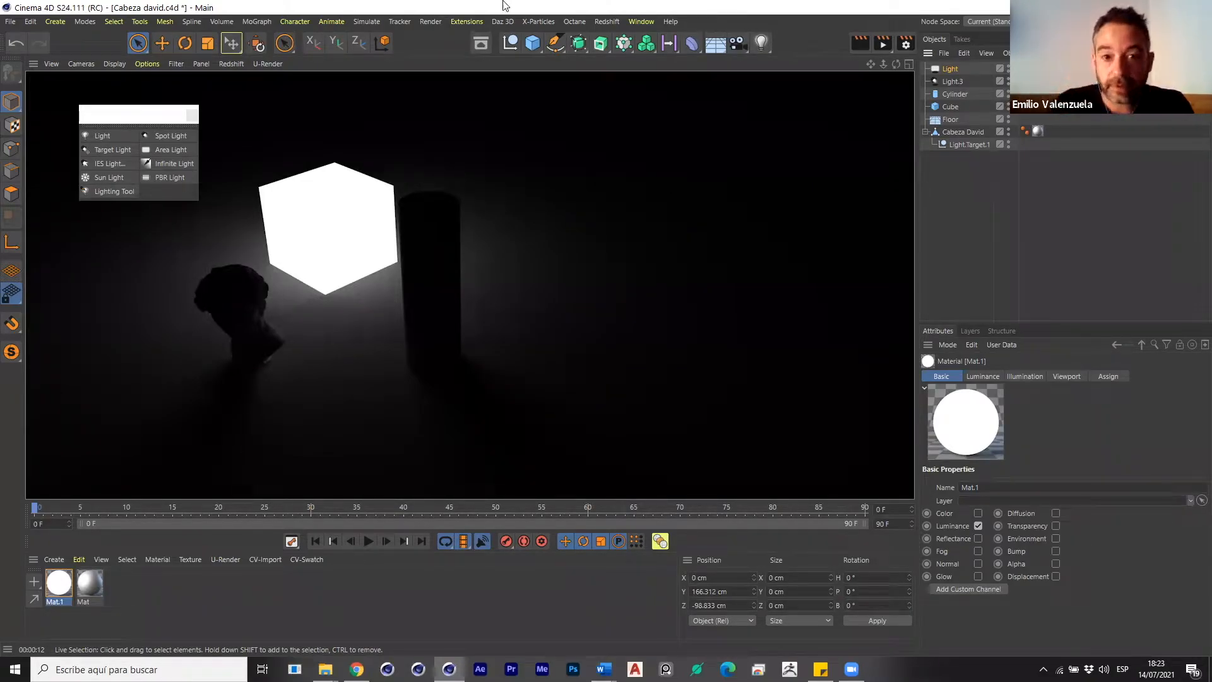
Remove the luminous material from the cube and add an area light as a child of the cube.
{"action": "left_click", "coordinate": [1037, 107]}
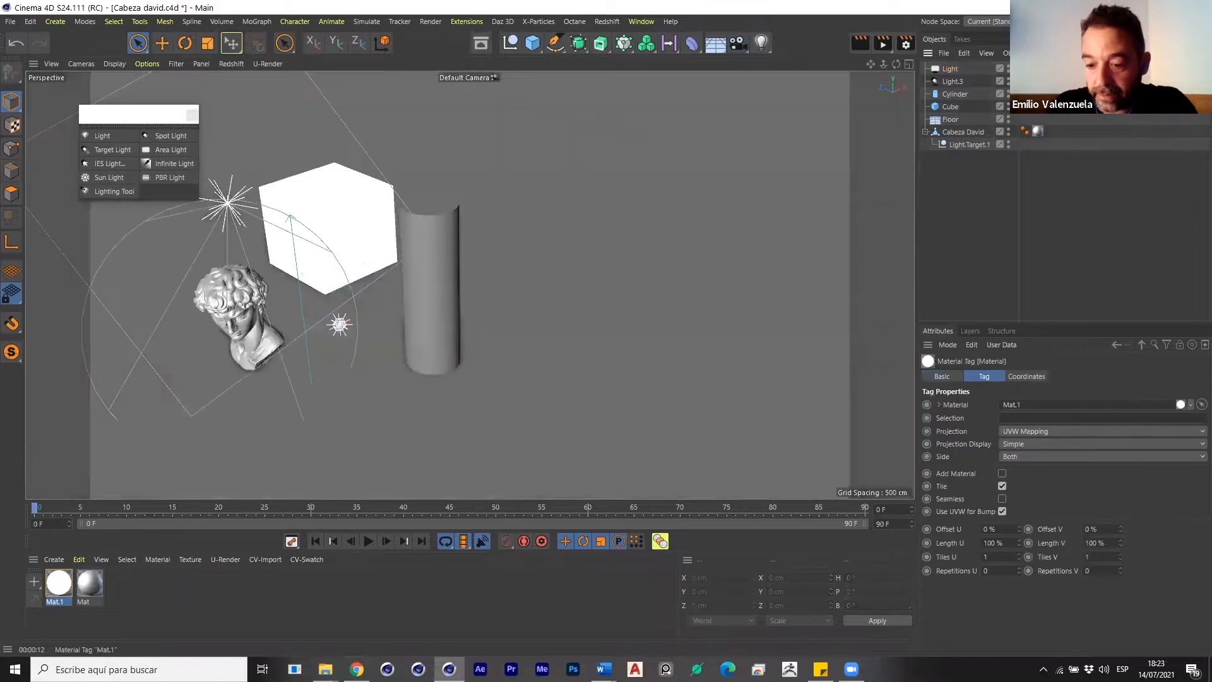
{"action": "key", "text": "Delete"}
{"action": "left_click", "coordinate": [352, 235]}
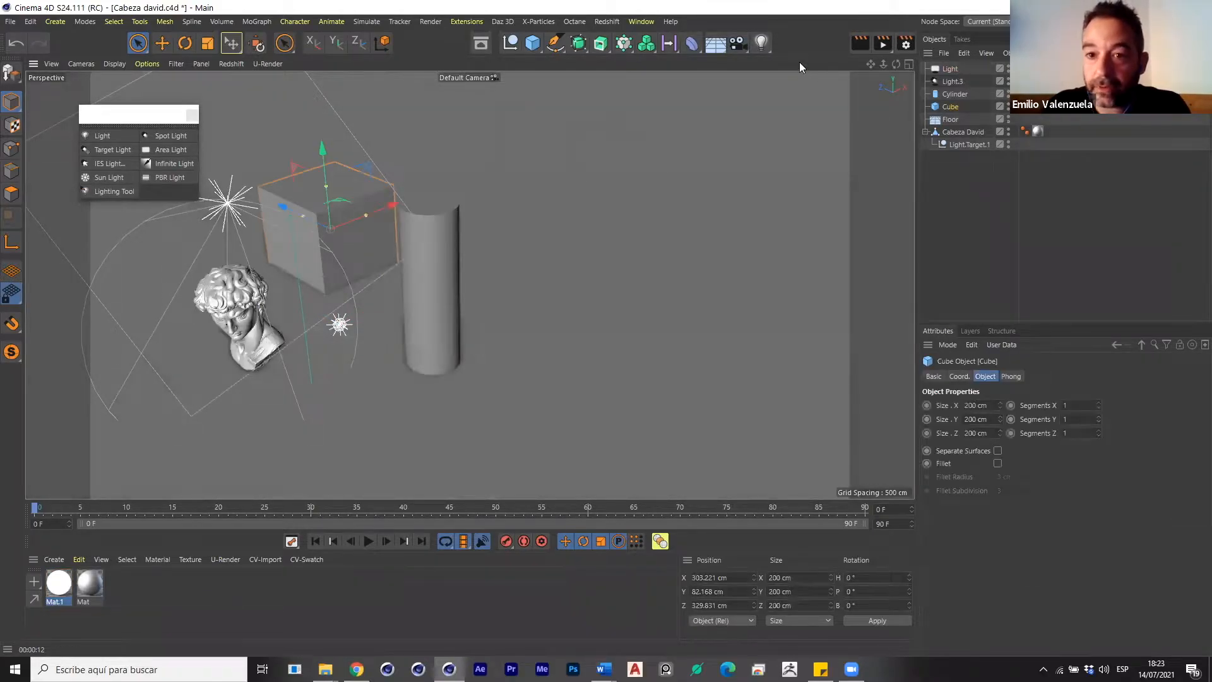
{"action": "left_click", "coordinate": [172, 150]}
{"action": "left_click_drag", "start_coordinate": [952, 68], "coordinate": [953, 120]}
{"action": "left_click", "coordinate": [950, 107]}
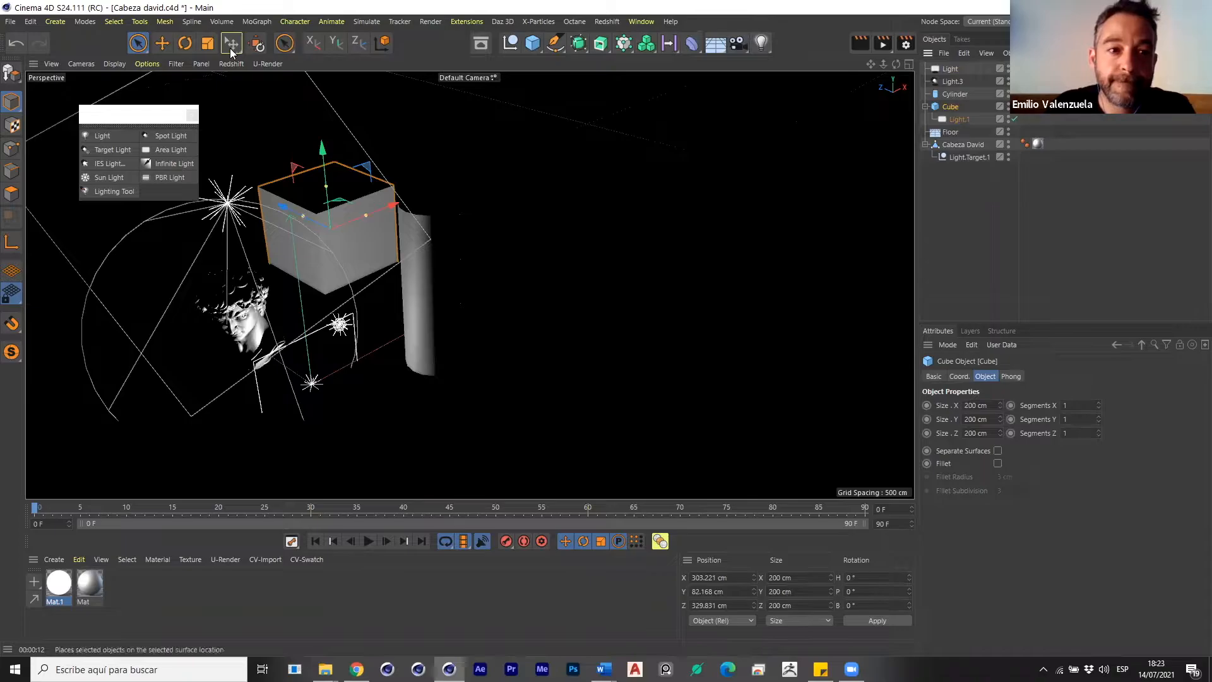
{"action": "left_click", "coordinate": [257, 43]}
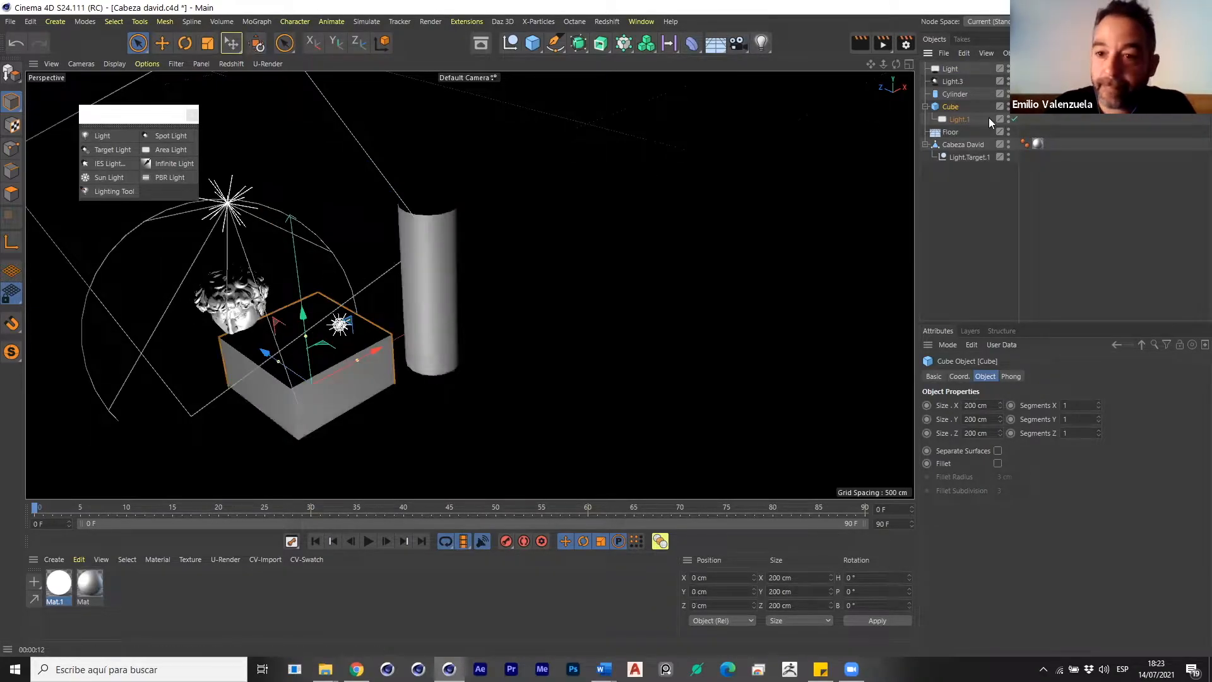
{"action": "key", "text": "ctrl+z"}
Reset the nested area light onto the cube, placing it about 101.5 cm out along Z and scaling it to about 175.6 cm.
{"action": "left_click", "coordinate": [965, 120]}
{"action": "left_click", "coordinate": [257, 43]}
{"action": "middle_click_drag", "start_coordinate": [269, 180], "coordinate": [402, 286], "text": "alt"}
{"action": "left_click_drag", "start_coordinate": [402, 287], "coordinate": [370, 262]}
{"action": "key", "text": "t"}
{"action": "left_click_drag", "start_coordinate": [521, 263], "coordinate": [491, 253]}
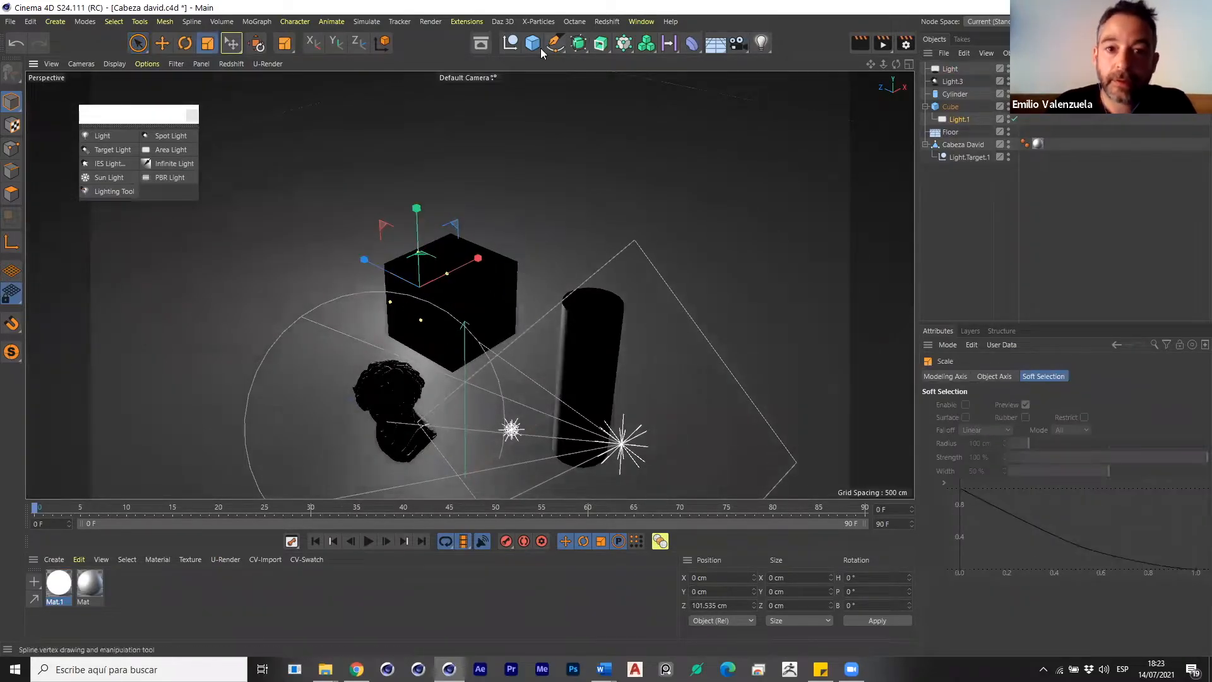
Duplicate the cube with its light and move the copy back along Z to about 600.8 cm.
{"action": "left_click", "coordinate": [952, 106]}
{"action": "left_click_drag", "start_coordinate": [955, 106], "coordinate": [953, 102], "text": "ctrl"}
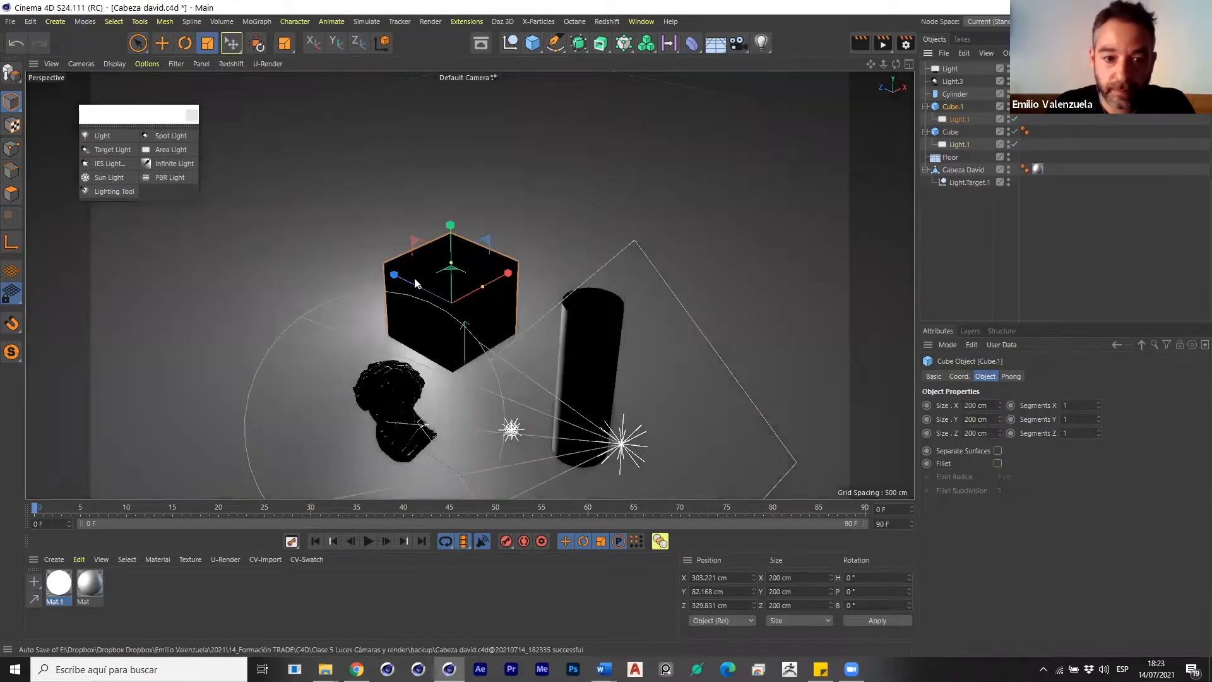
{"action": "key", "text": "e"}
{"action": "left_click_drag", "start_coordinate": [352, 264], "coordinate": [322, 251]}
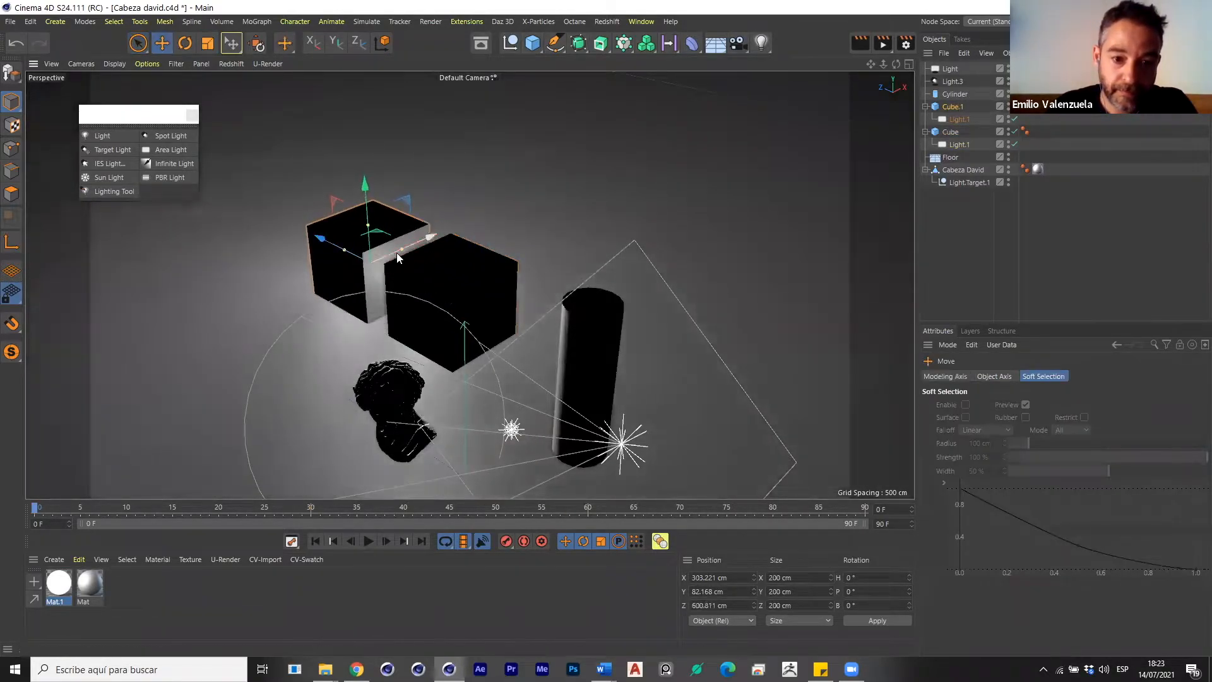
Stretch the duplicated cube into a back wall about 1368 cm wide and 798 cm high.
{"action": "left_click_drag", "start_coordinate": [401, 248], "coordinate": [539, 221]}
{"action": "left_click_drag", "start_coordinate": [368, 224], "coordinate": [368, 92]}
{"action": "left_click_drag", "start_coordinate": [446, 207], "coordinate": [381, 204], "text": "alt"}
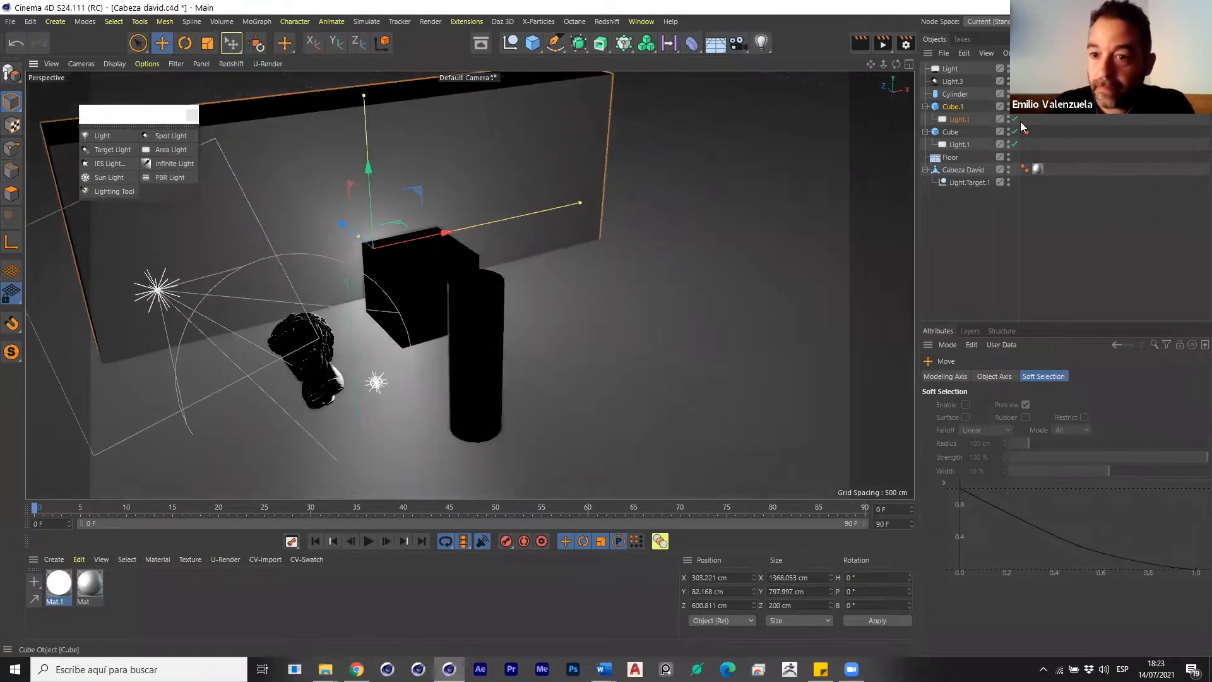
Delete the duplicated area light nested under the back wall, keeping the original cube's light.
{"action": "left_click", "coordinate": [955, 108]}
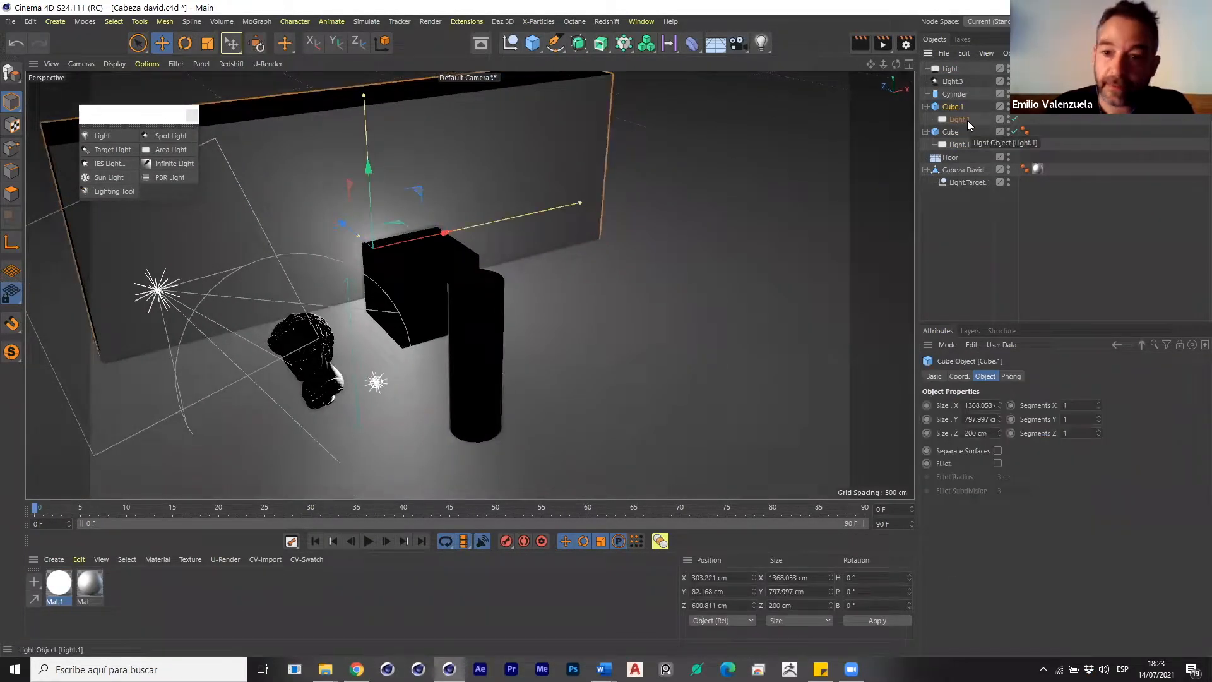
{"action": "left_click", "coordinate": [967, 144]}
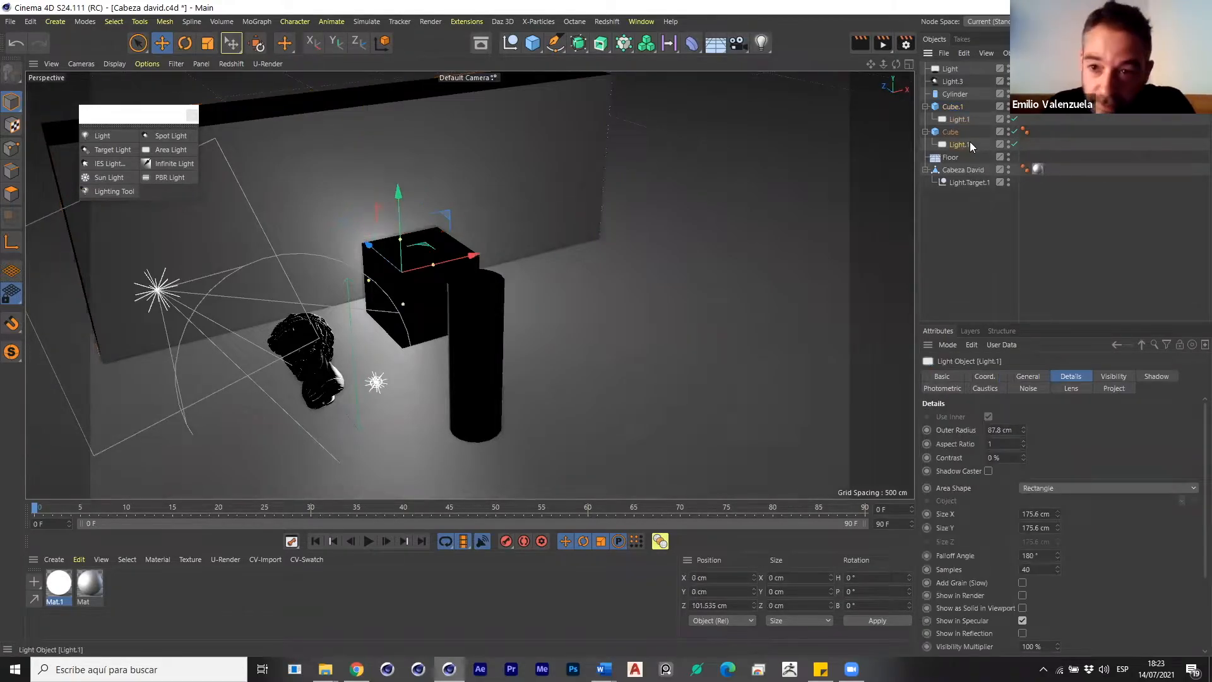
{"action": "key", "text": "Delete"}
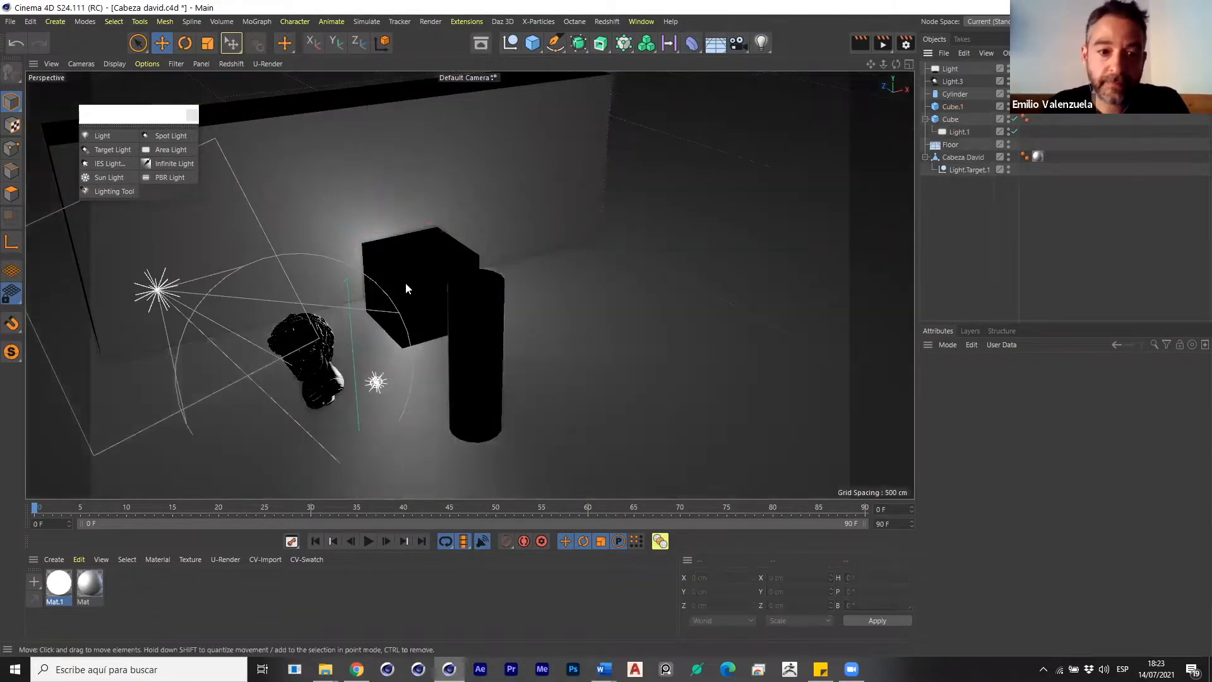
Set the Shadow of the cube's nested area light to Area and render the view.
{"action": "left_click_drag", "start_coordinate": [406, 282], "coordinate": [427, 283], "text": "alt"}
{"action": "middle_click_drag", "start_coordinate": [427, 279], "coordinate": [519, 343], "text": "alt"}
{"action": "scroll", "coordinate": [519, 342], "scroll_direction": "up", "scroll_amount": 3}
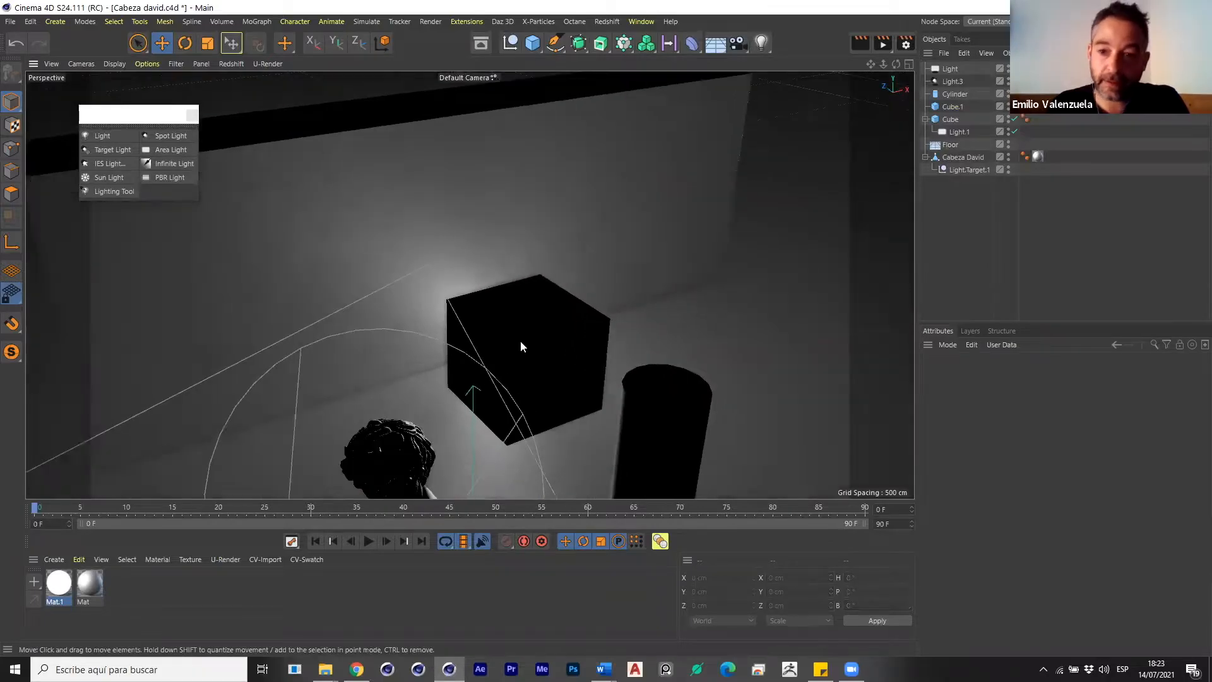
{"action": "left_click", "coordinate": [955, 131]}
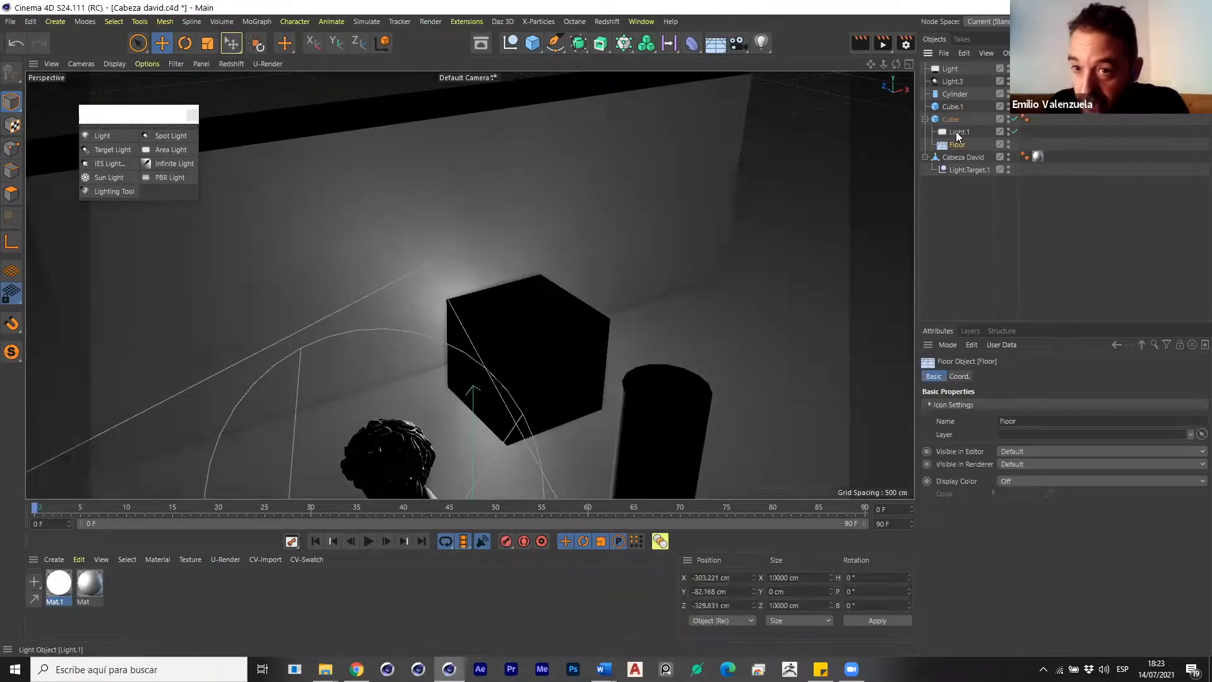
{"action": "left_click", "coordinate": [1030, 375]}
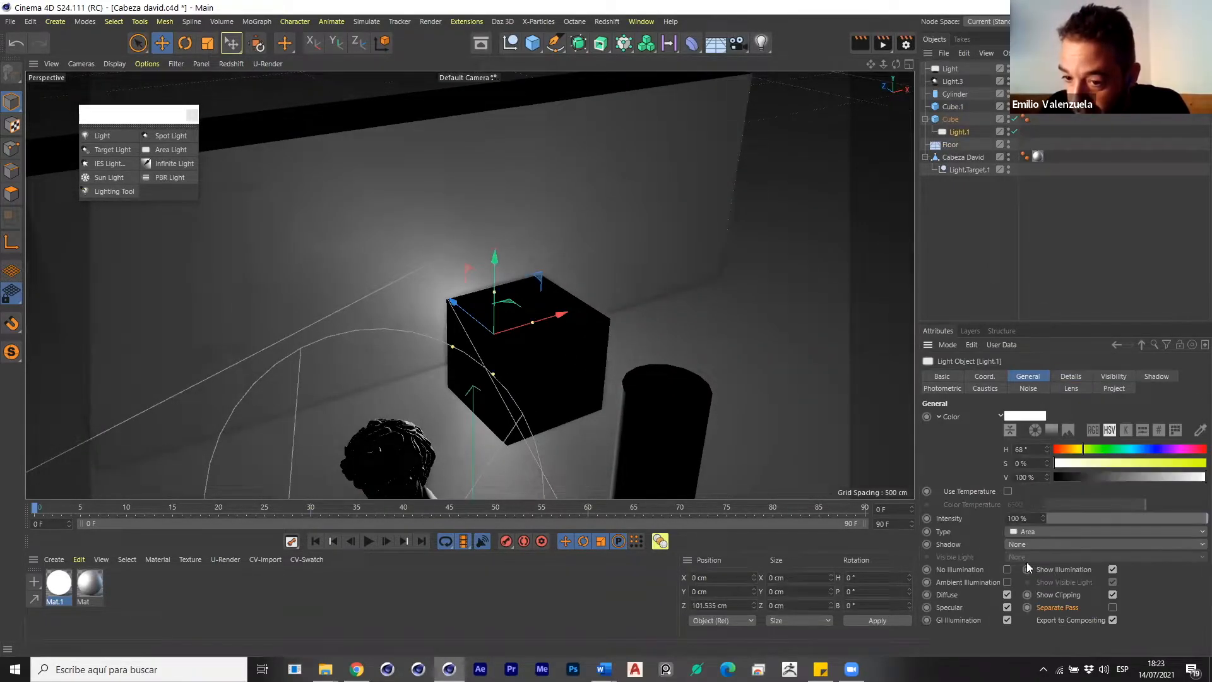
{"action": "left_click", "coordinate": [1034, 543]}
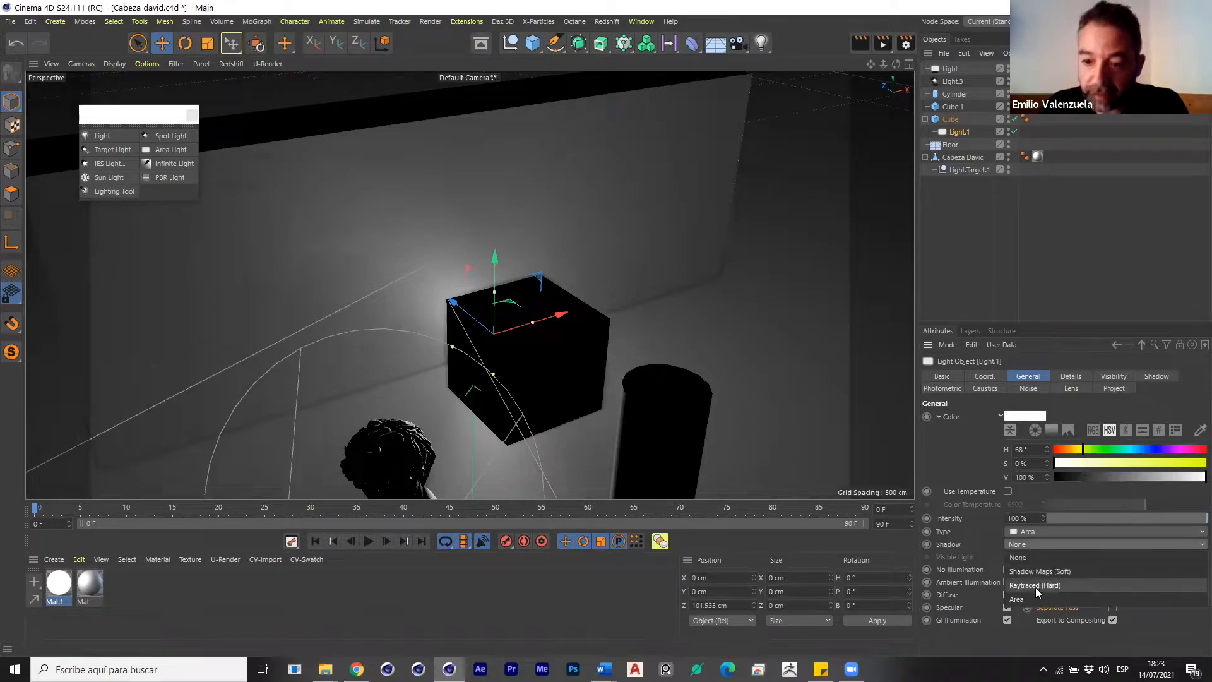
{"action": "left_click", "coordinate": [1029, 598]}
{"action": "key", "text": "ctrl+r"}
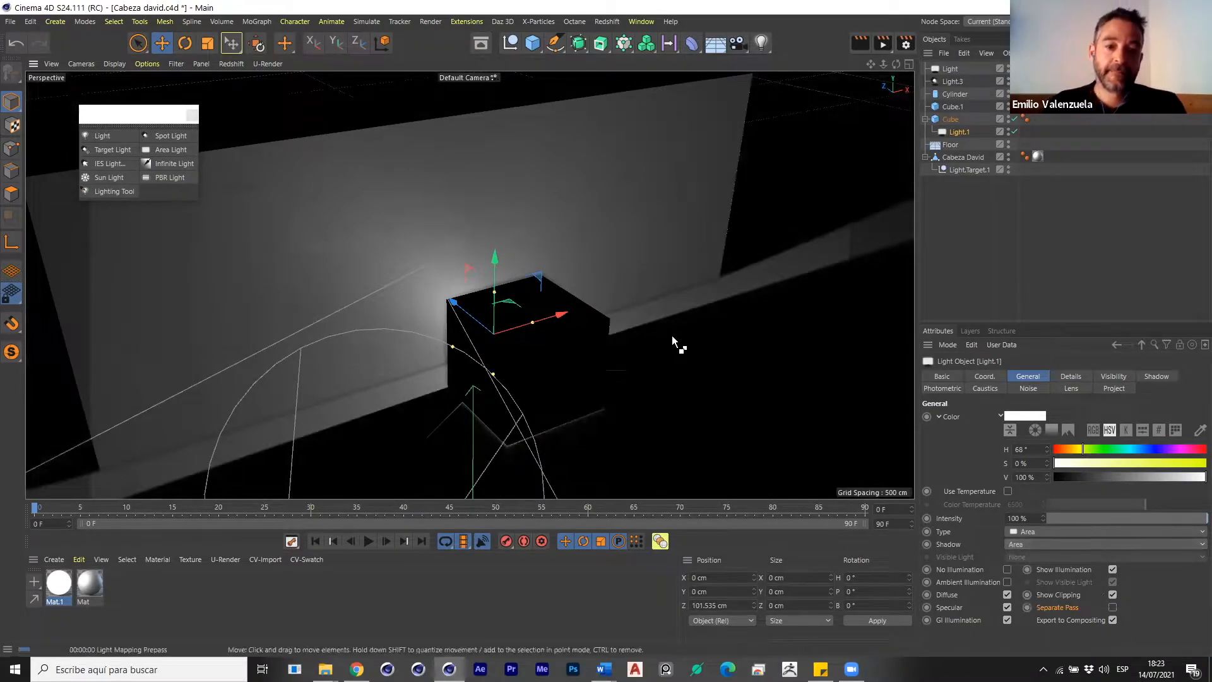
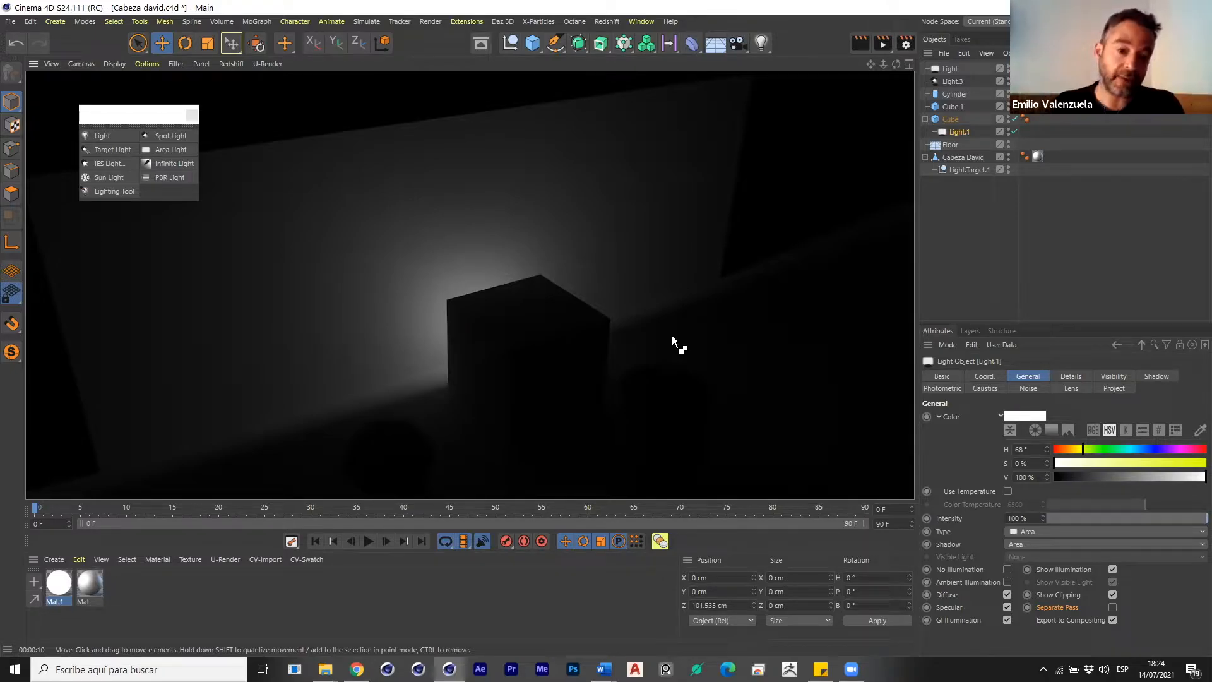
Disable the cube and its nested area light in the scene.
{"action": "scroll", "coordinate": [537, 330], "scroll_direction": "down", "scroll_amount": 2}
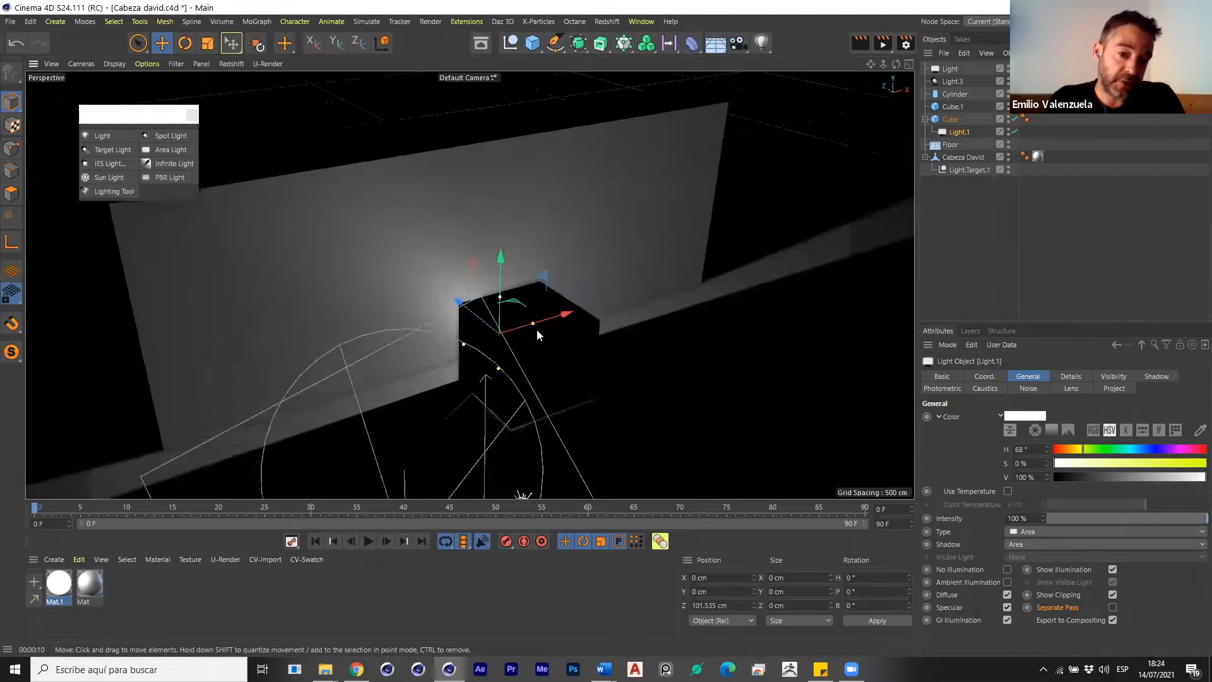
{"action": "left_click", "coordinate": [1014, 131]}
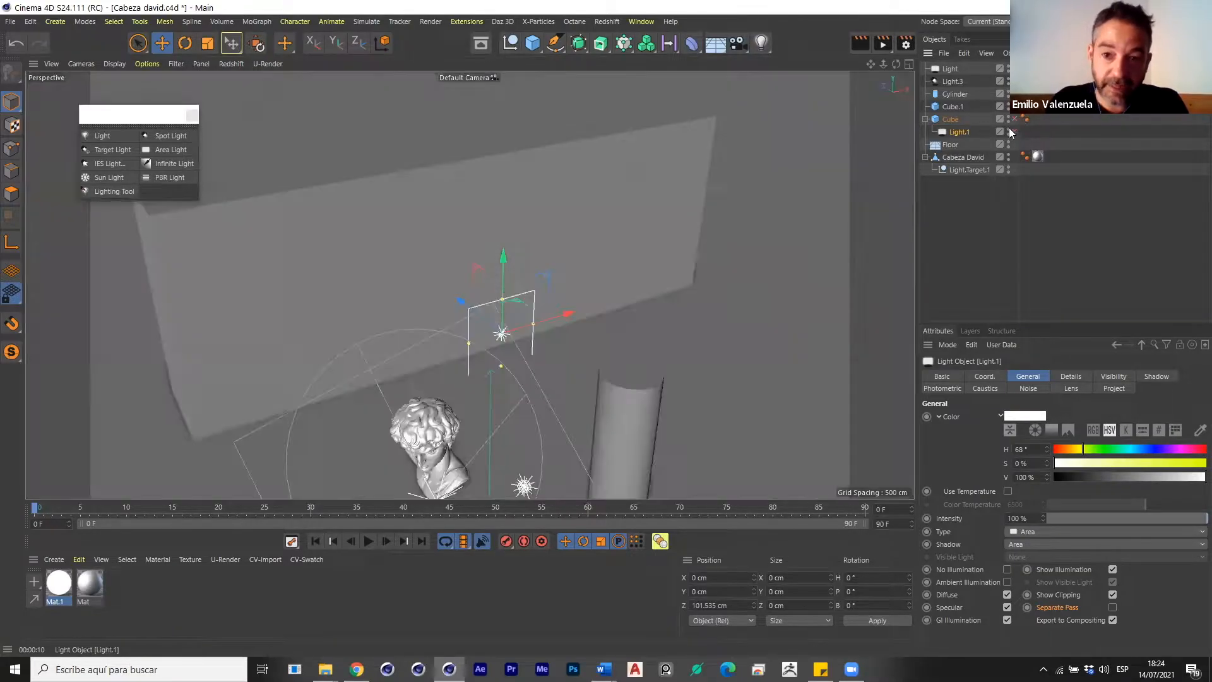
Turn off Global Illumination in the render settings.
{"action": "left_click", "coordinate": [907, 43]}
{"action": "left_click", "coordinate": [674, 204]}
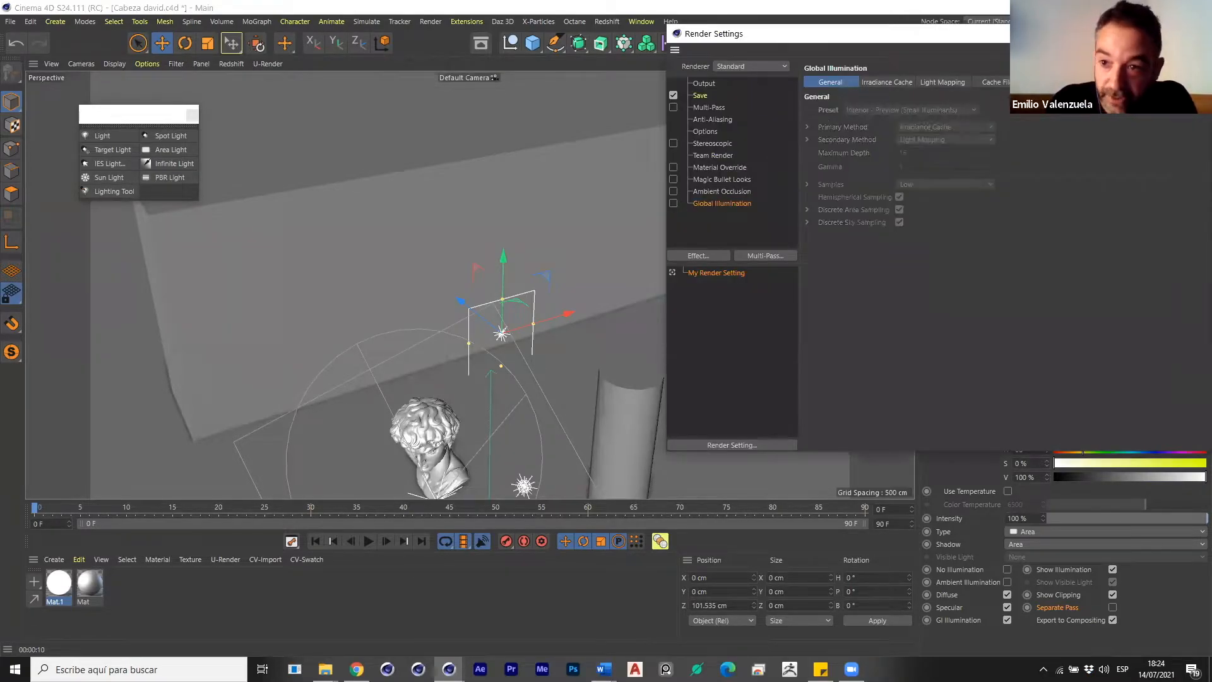
{"action": "left_click", "coordinate": [1196, 34]}
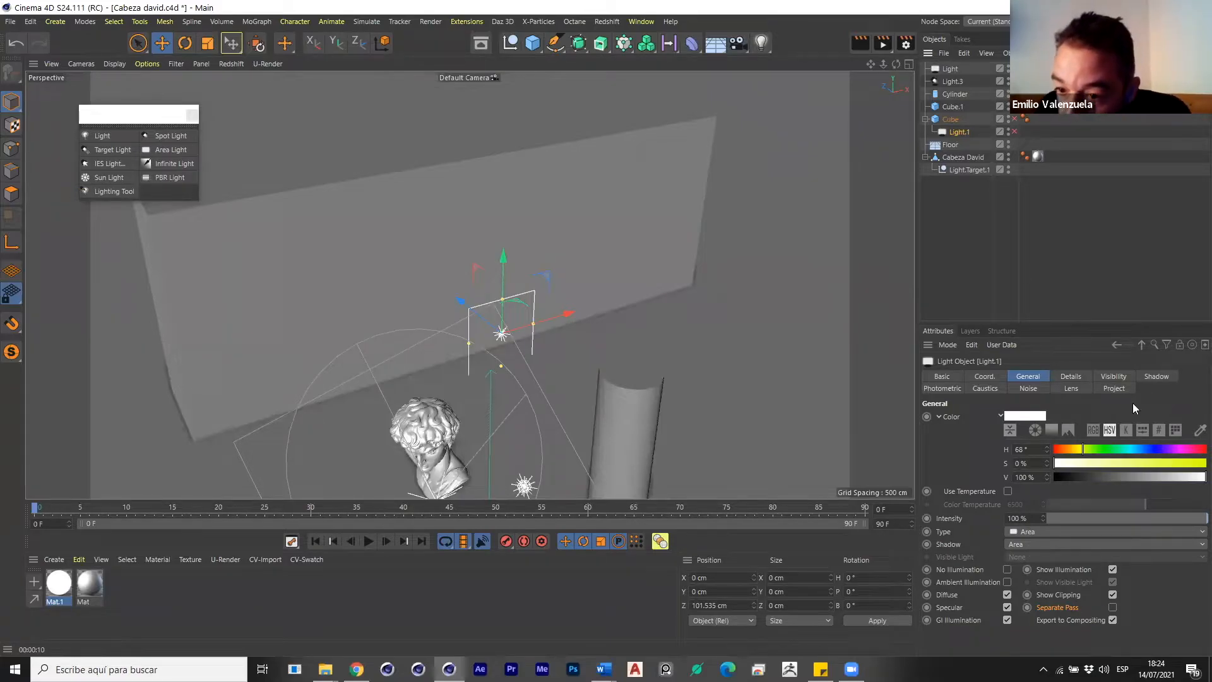
Turn on Show in Render for the rectangular area light nested under the disabled cube.
{"action": "left_click", "coordinate": [1081, 377]}
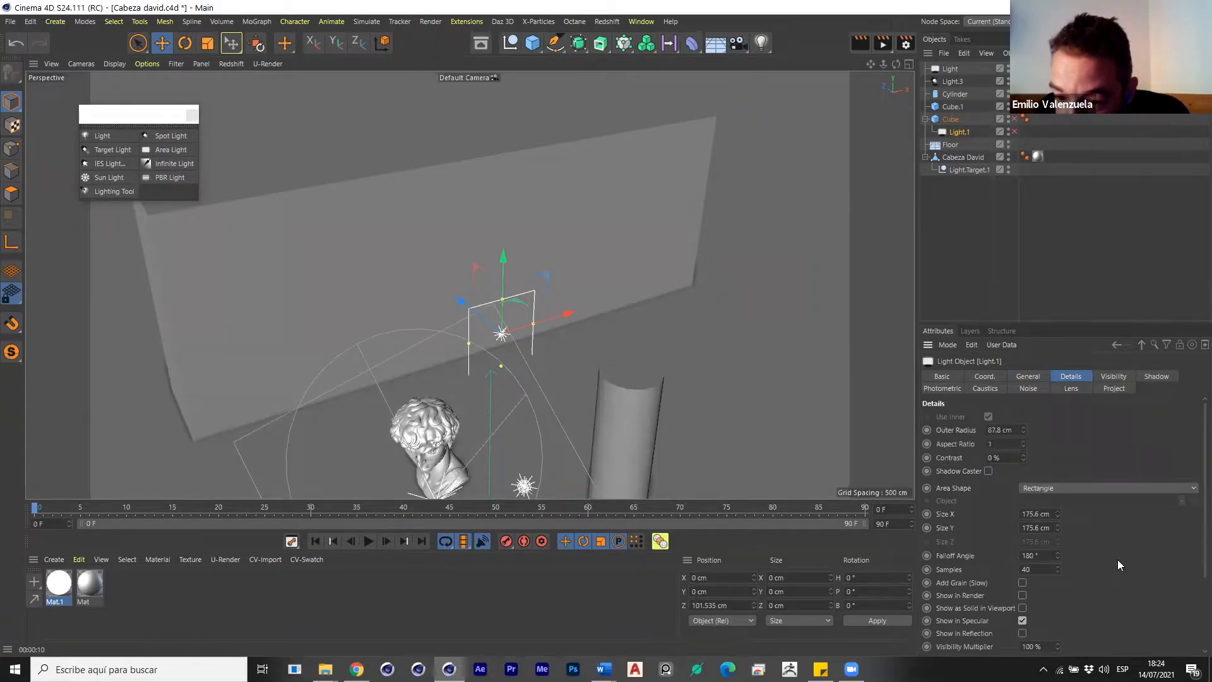
{"action": "scroll", "coordinate": [1119, 559], "scroll_direction": "down", "scroll_amount": 3}
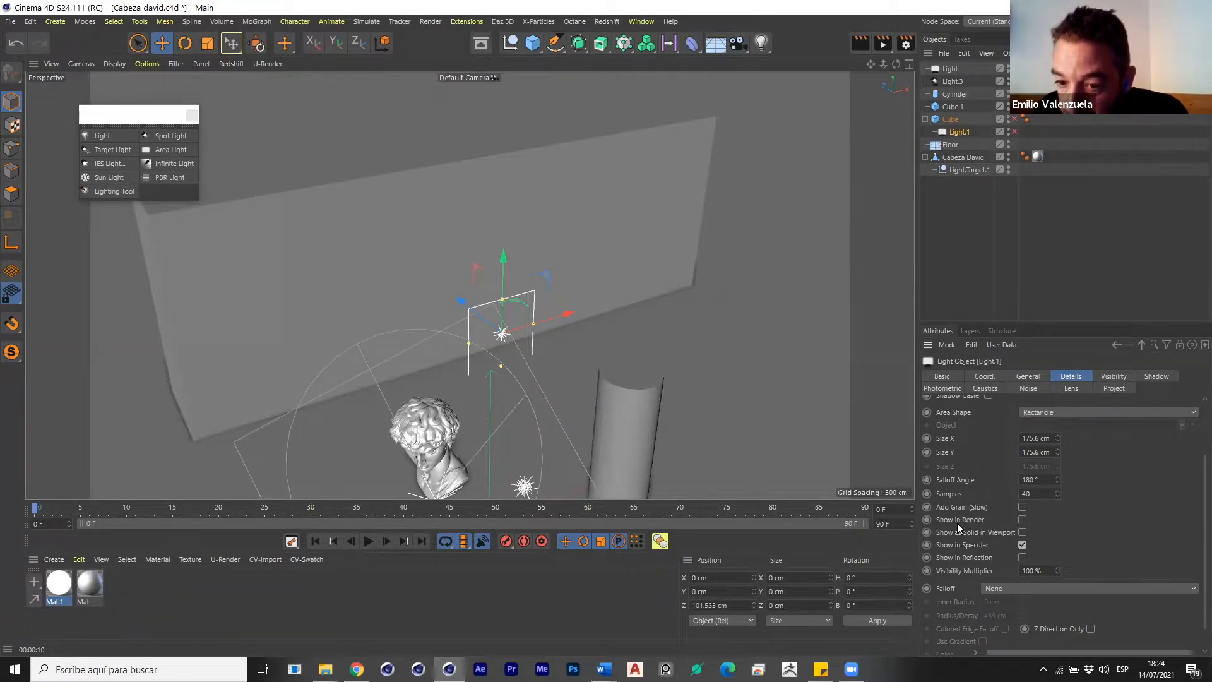
{"action": "left_click", "coordinate": [1022, 519]}
{"action": "left_click_drag", "start_coordinate": [661, 370], "coordinate": [708, 372], "text": "alt"}
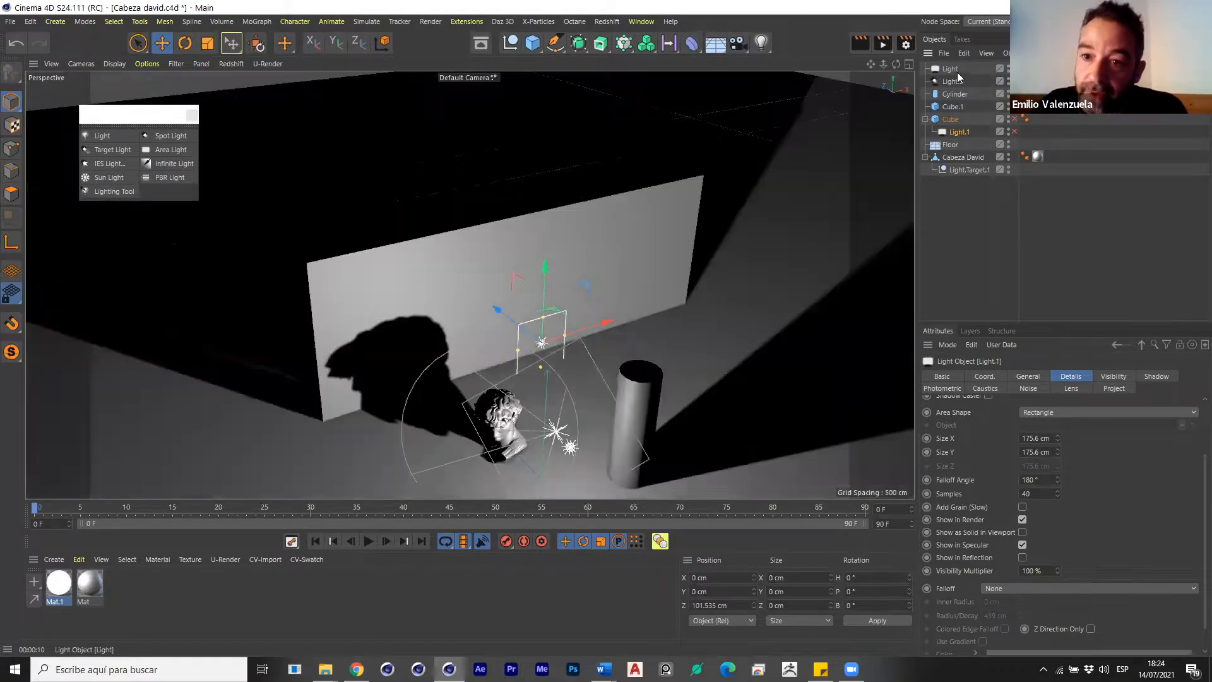
Move the nested rectangular area light out of the disabled cube in the hierarchy and enable the light again.
{"action": "left_click", "coordinate": [951, 69]}
{"action": "scroll", "coordinate": [589, 432], "scroll_direction": "up", "scroll_amount": 2}
{"action": "left_click_drag", "start_coordinate": [589, 432], "coordinate": [765, 327], "text": "alt"}
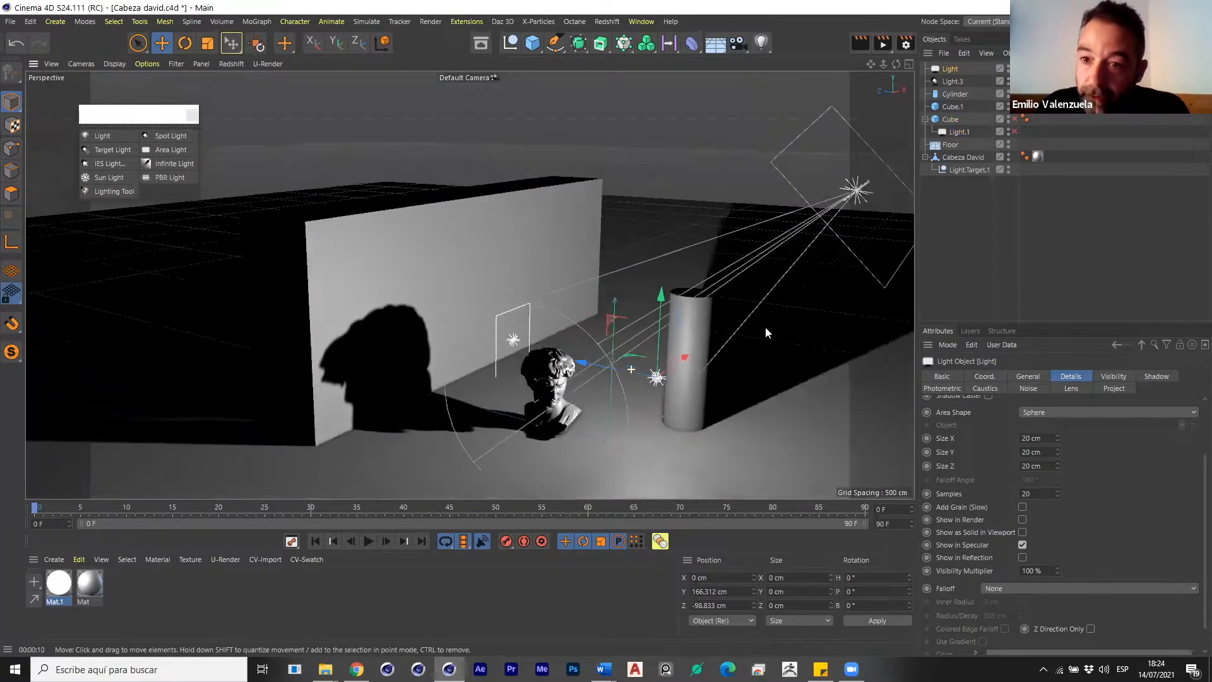
{"action": "left_click_drag", "start_coordinate": [947, 159], "coordinate": [566, 317], "text": "alt"}
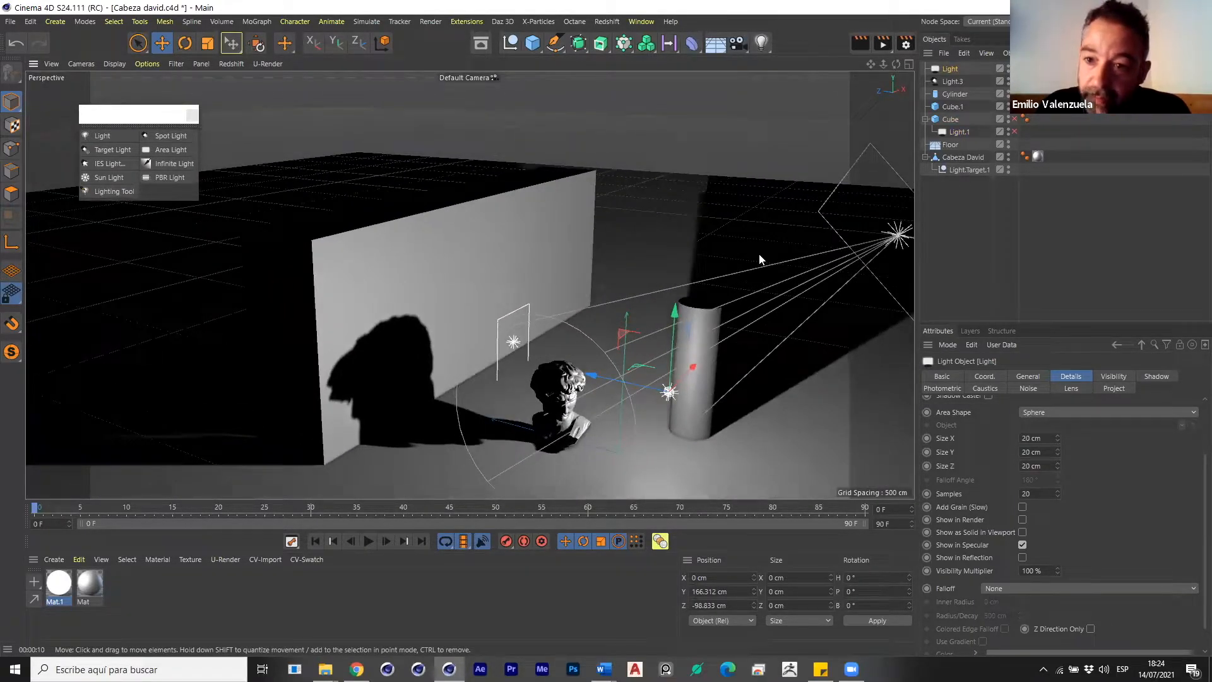
{"action": "left_click", "coordinate": [953, 107]}
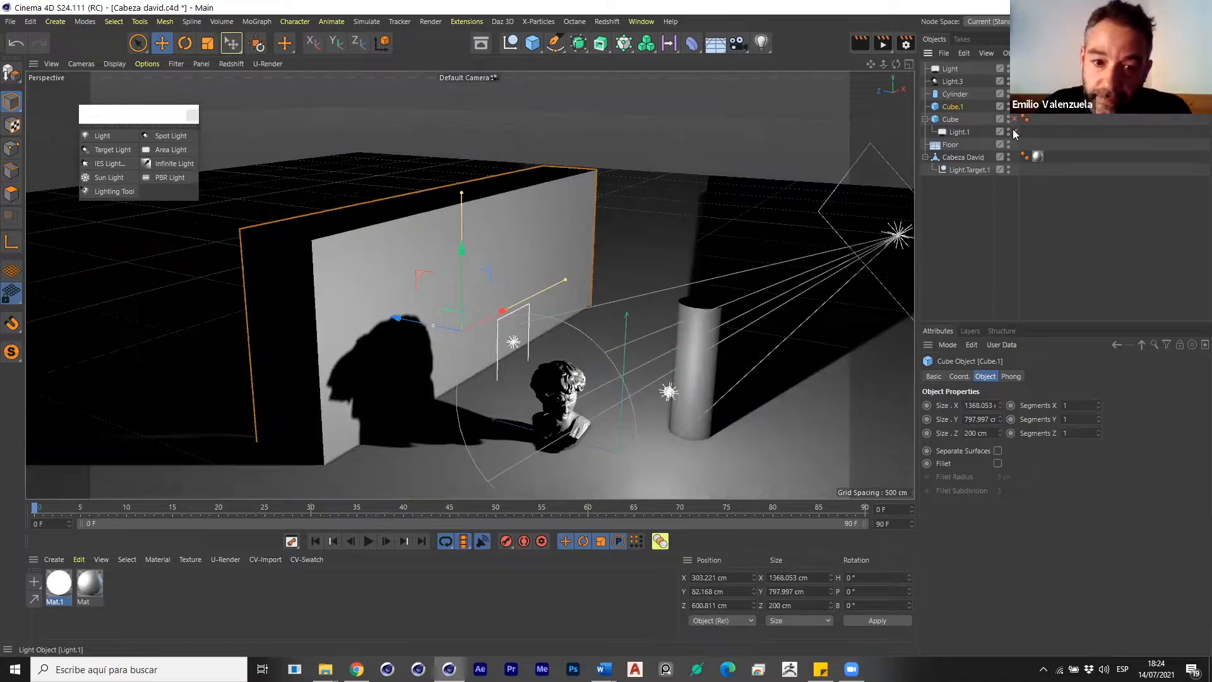
{"action": "left_click", "coordinate": [1014, 131]}
{"action": "left_click", "coordinate": [959, 133]}
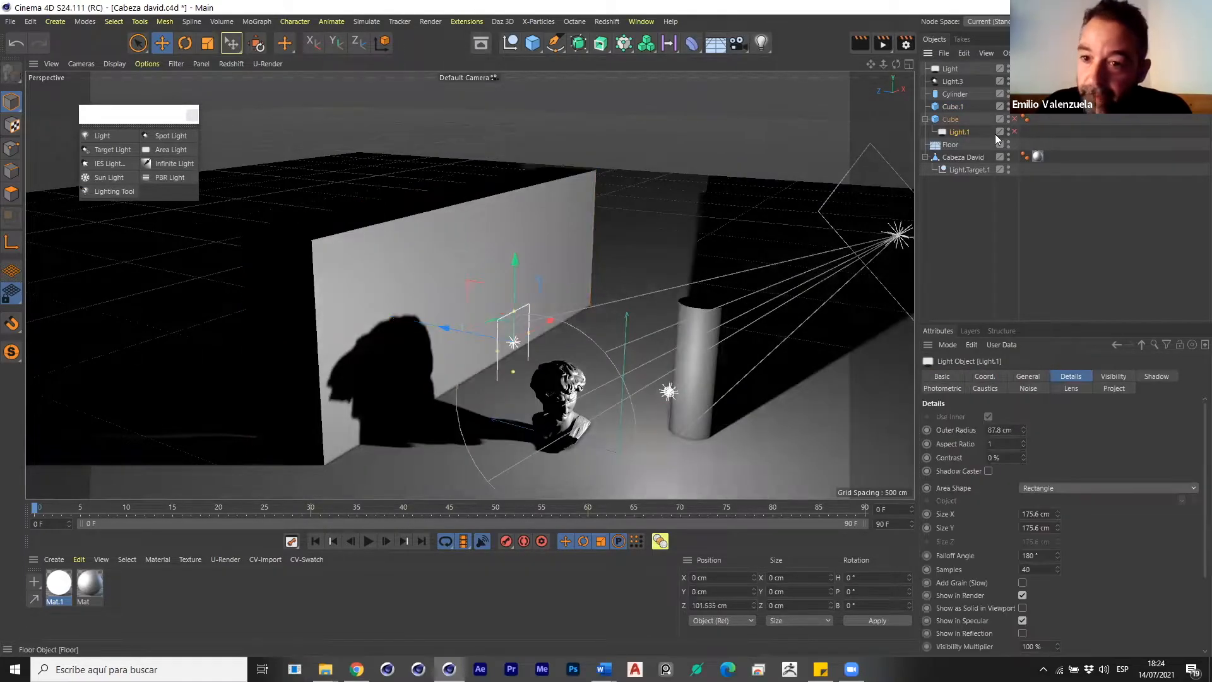
{"action": "left_click_drag", "start_coordinate": [958, 128], "coordinate": [960, 120]}
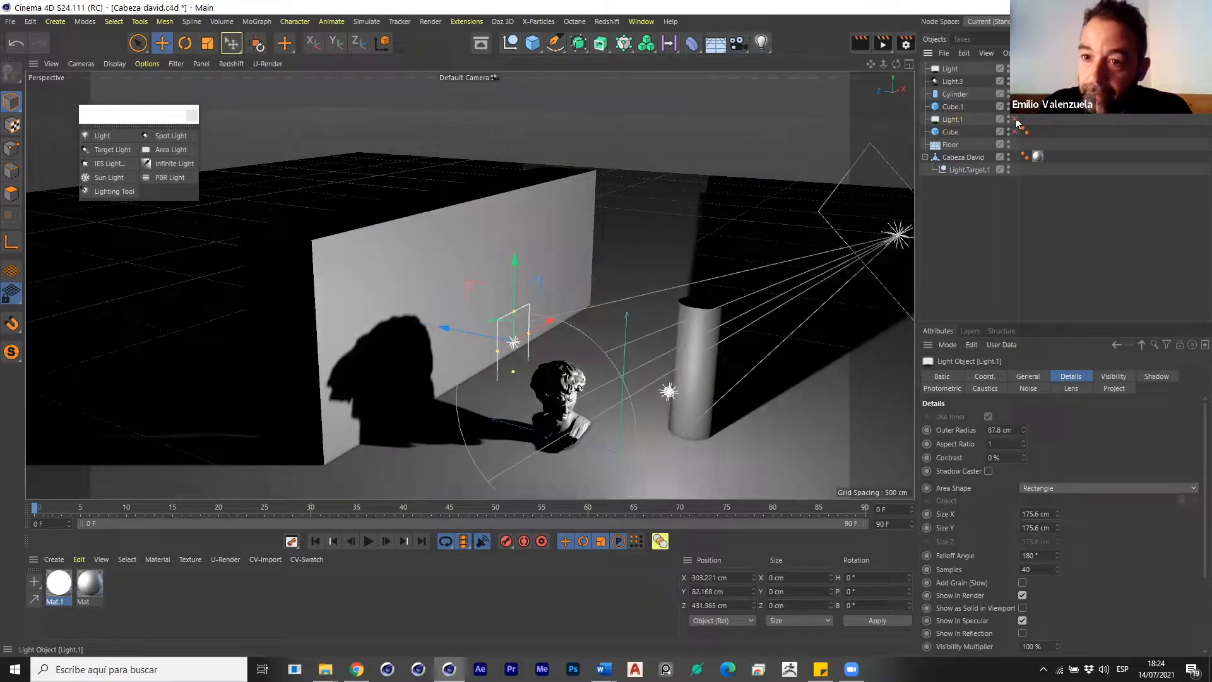
{"action": "left_click", "coordinate": [1015, 120]}
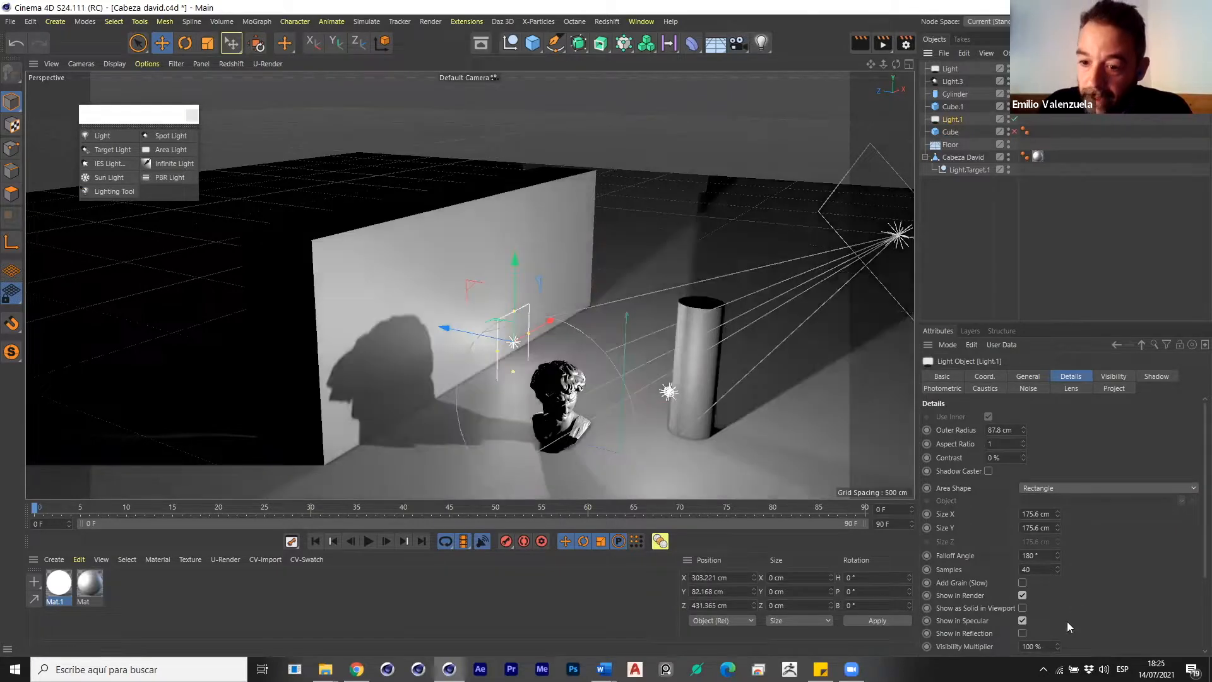
{"action": "left_click", "coordinate": [1022, 609]}
{"action": "left_click_drag", "start_coordinate": [510, 351], "coordinate": [465, 407], "text": "alt"}
{"action": "left_click", "coordinate": [1022, 609]}
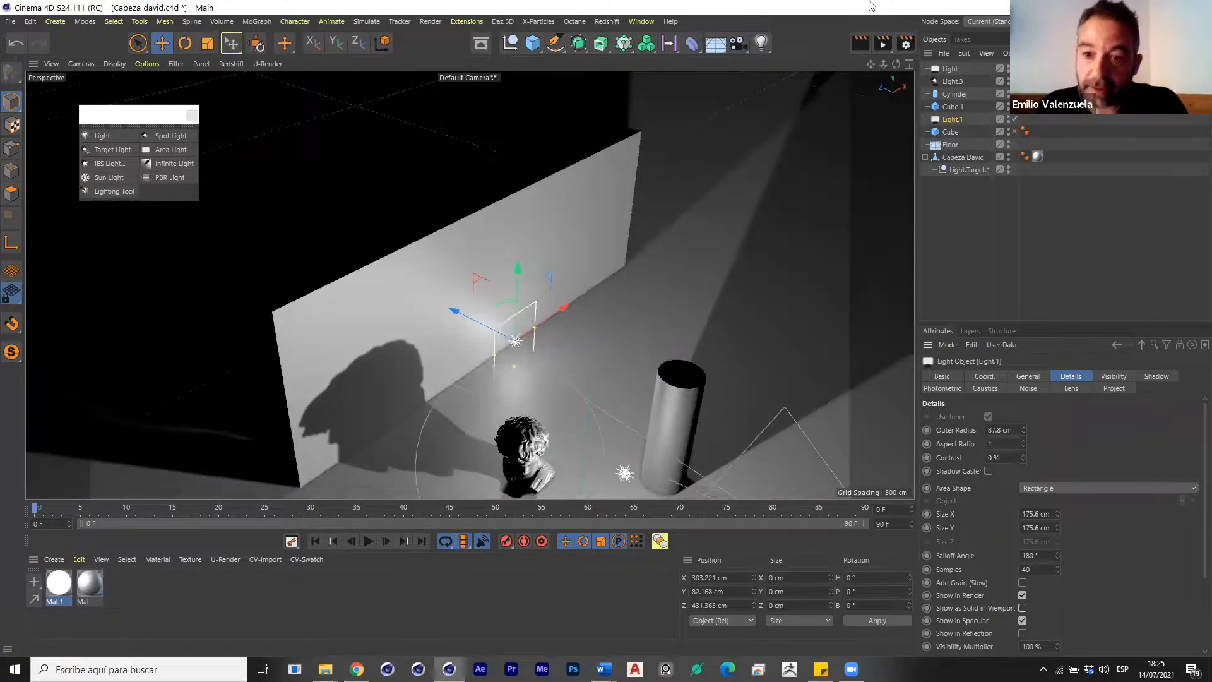
Render the view with the render-visible area light, and turn on that light's Show in Reflection.
{"action": "left_click", "coordinate": [906, 43]}
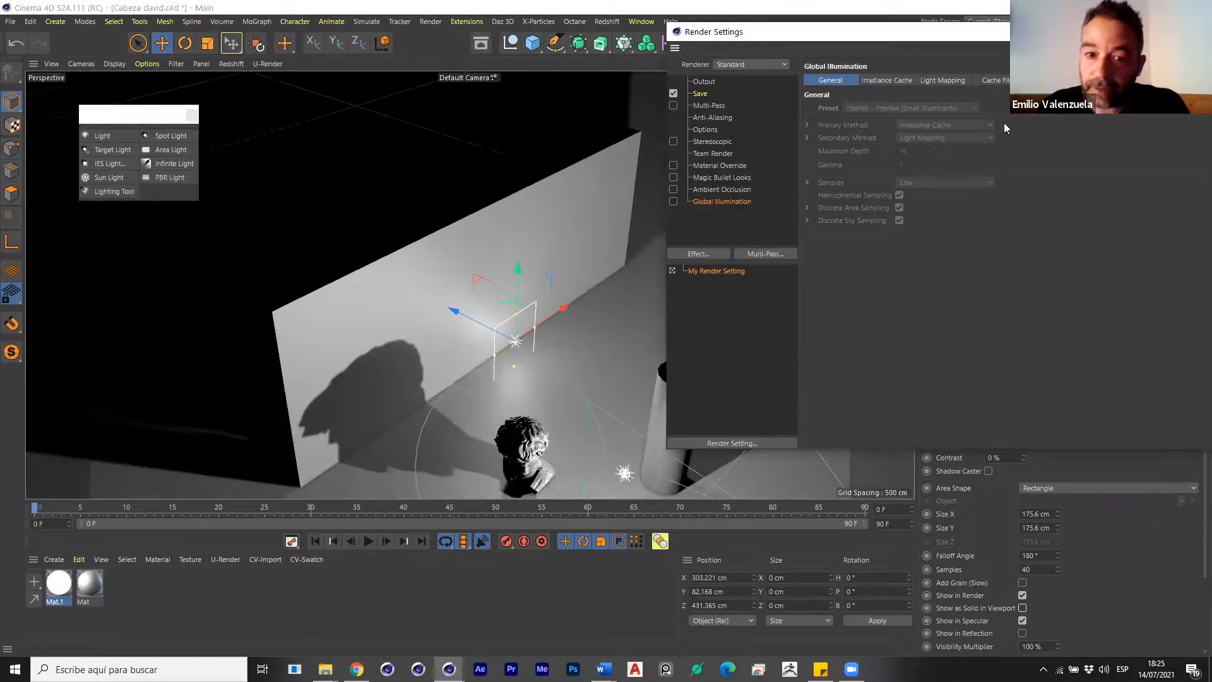
{"action": "left_click", "coordinate": [1198, 31]}
{"action": "key", "text": "ctrl+r"}
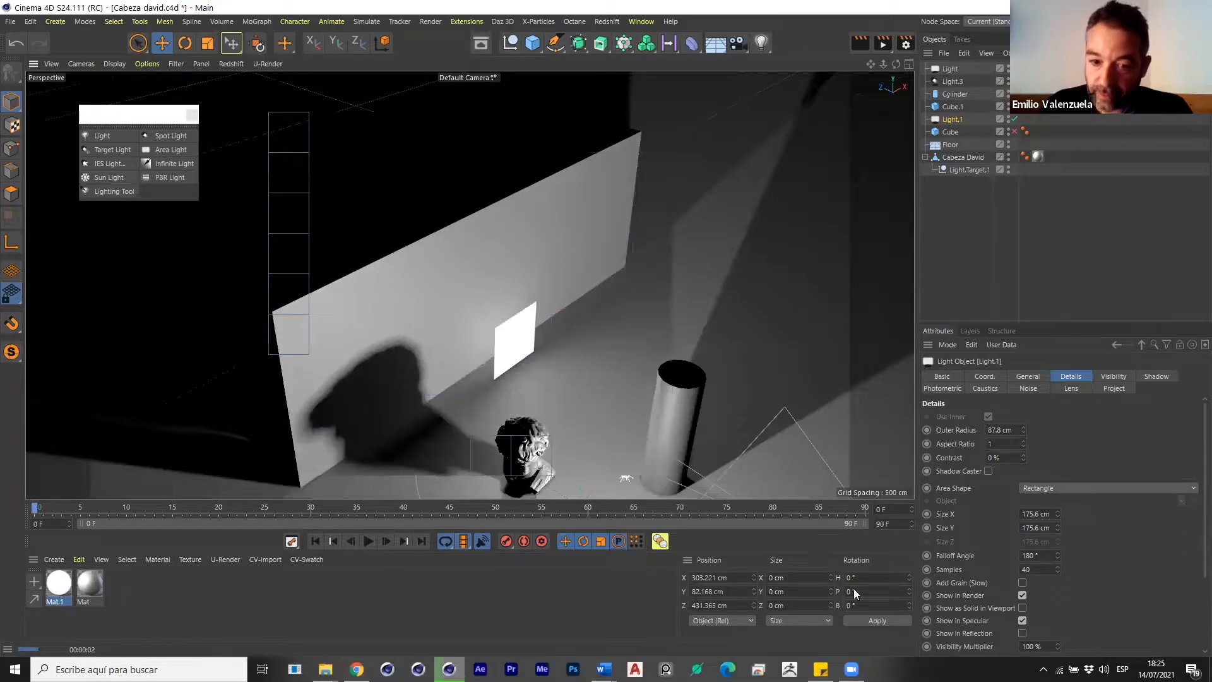
{"action": "scroll", "coordinate": [520, 408], "scroll_direction": "up", "scroll_amount": 2}
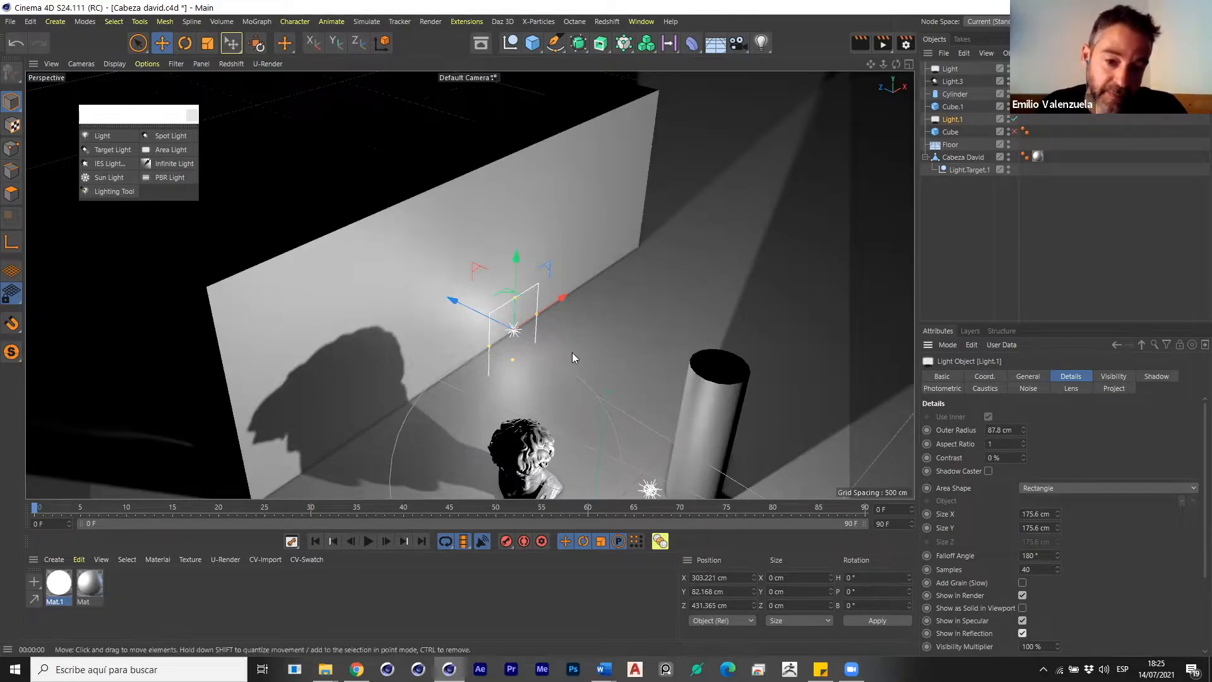
Create a new material and add a Beckmann reflection layer to its Reflectance channel.
{"action": "scroll", "coordinate": [572, 353], "scroll_direction": "down", "scroll_amount": 5}
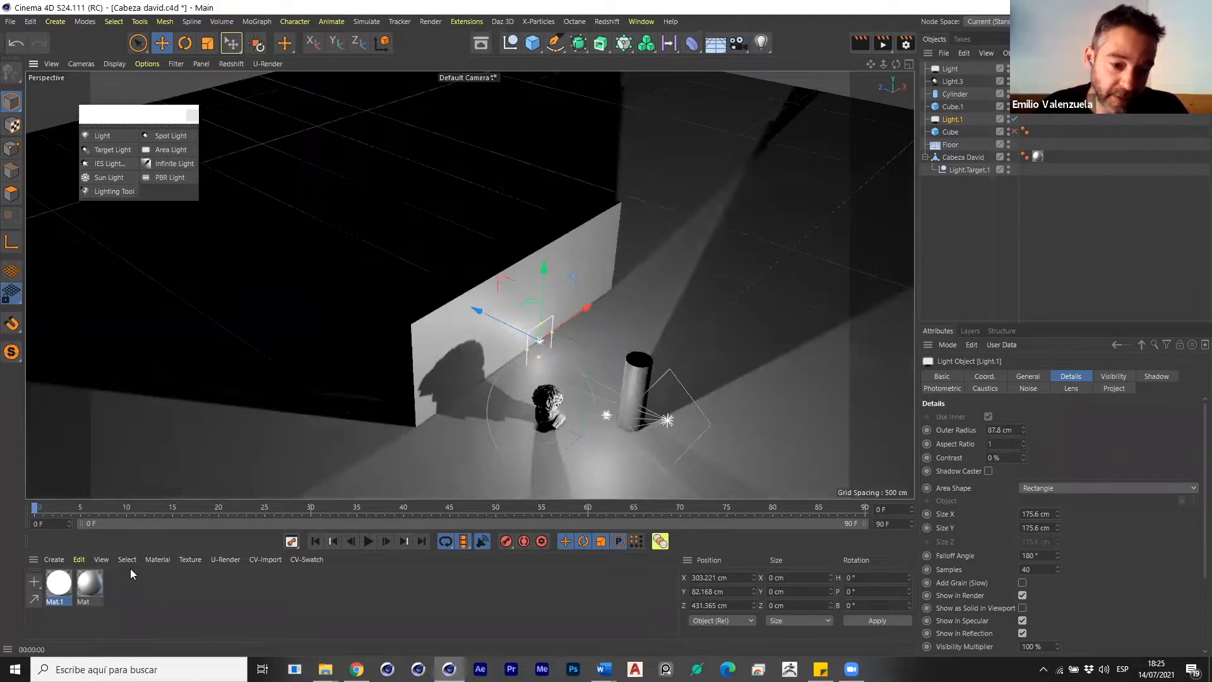
{"action": "double_click", "coordinate": [131, 582]}
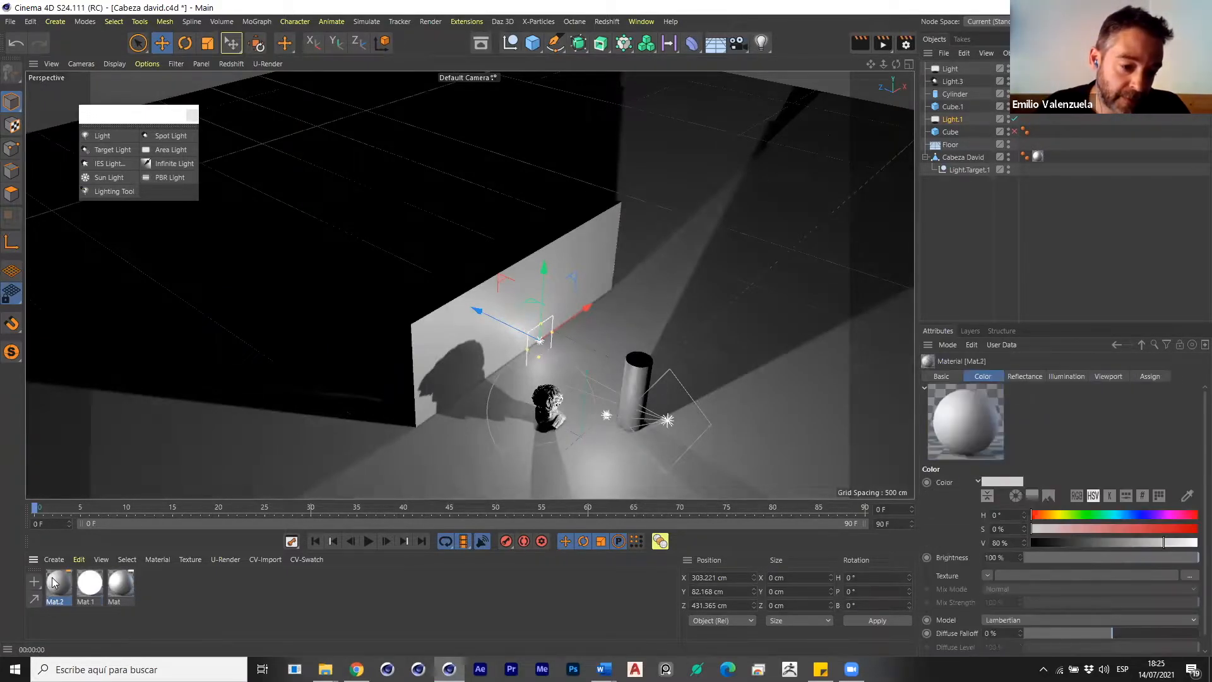
{"action": "double_click", "coordinate": [59, 582]}
{"action": "left_click", "coordinate": [92, 380]}
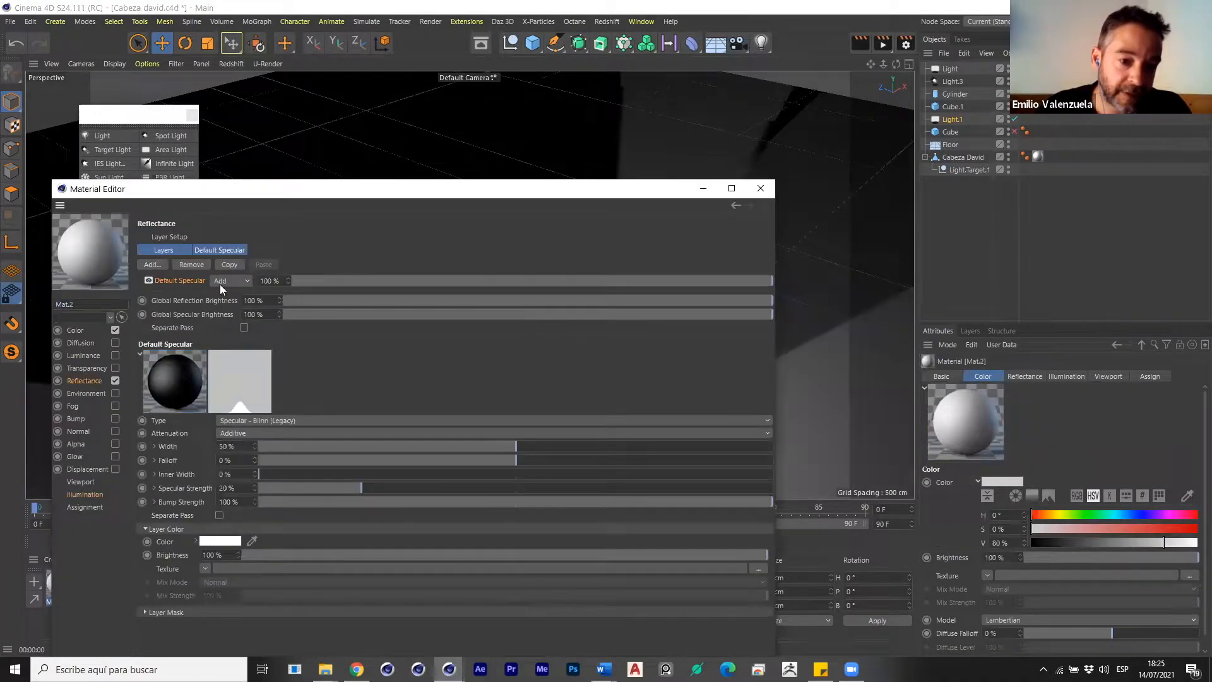
{"action": "left_click", "coordinate": [173, 280]}
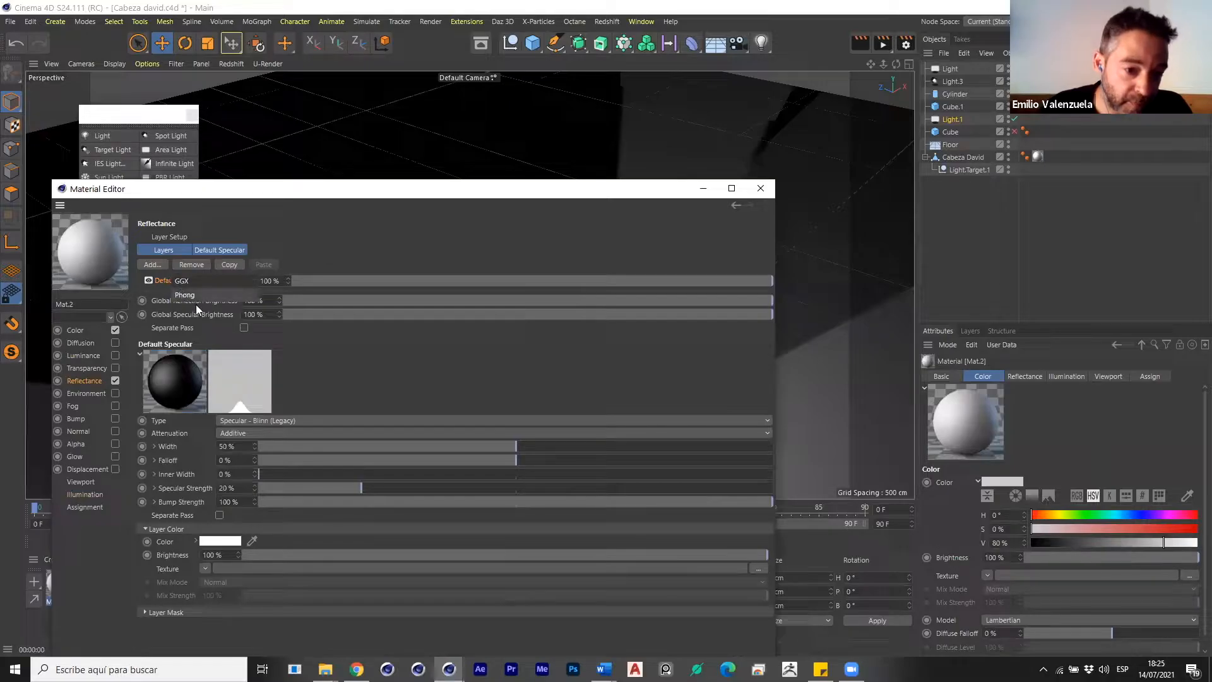
{"action": "left_click", "coordinate": [195, 267]}
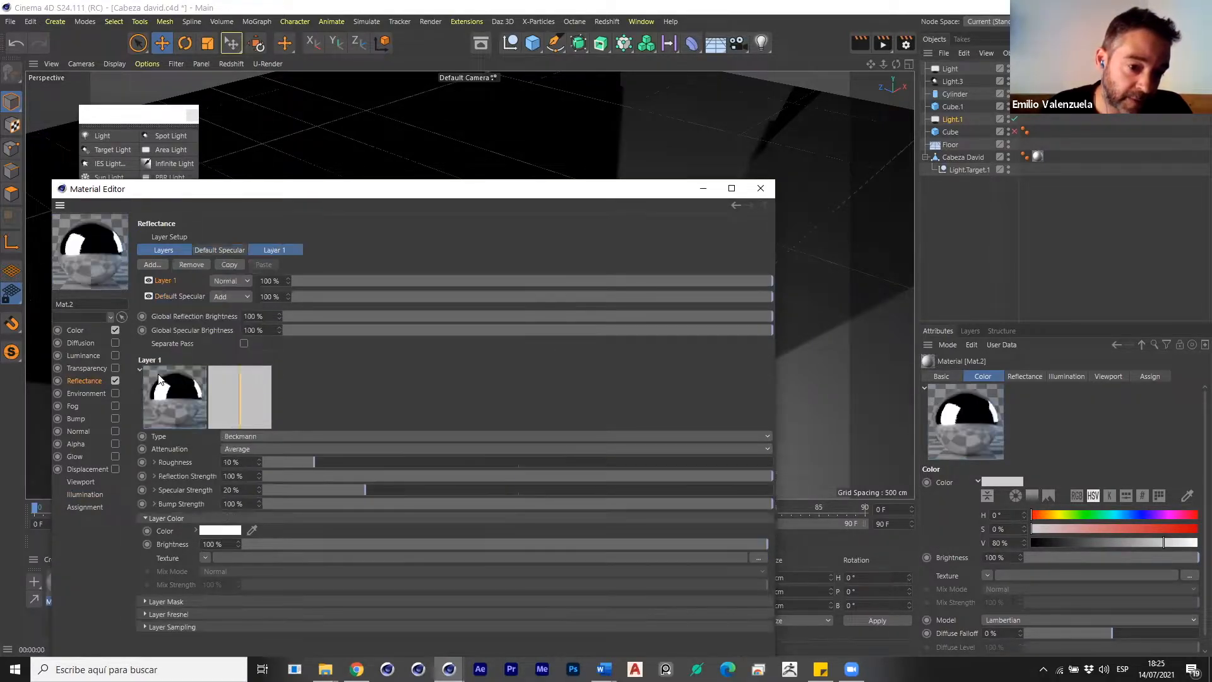
{"action": "left_click_drag", "start_coordinate": [717, 187], "coordinate": [1103, 204]}
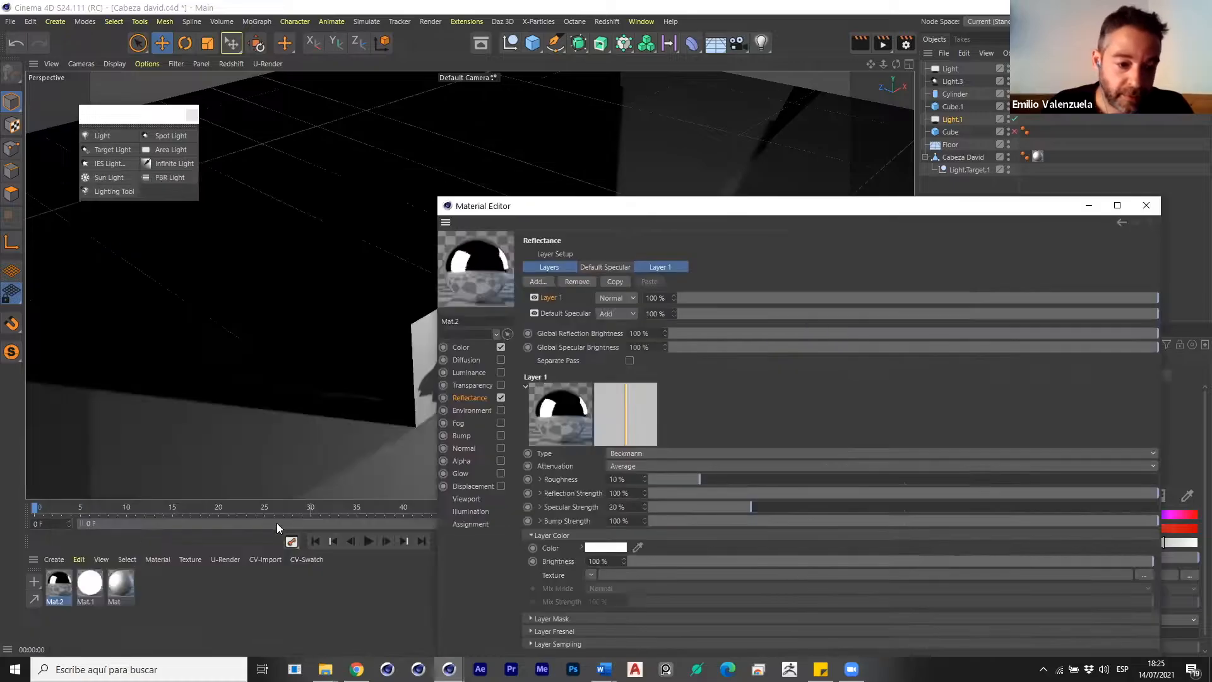
Apply the new reflective material to the back wall and render the view.
{"action": "left_click_drag", "start_coordinate": [64, 587], "coordinate": [429, 351]}
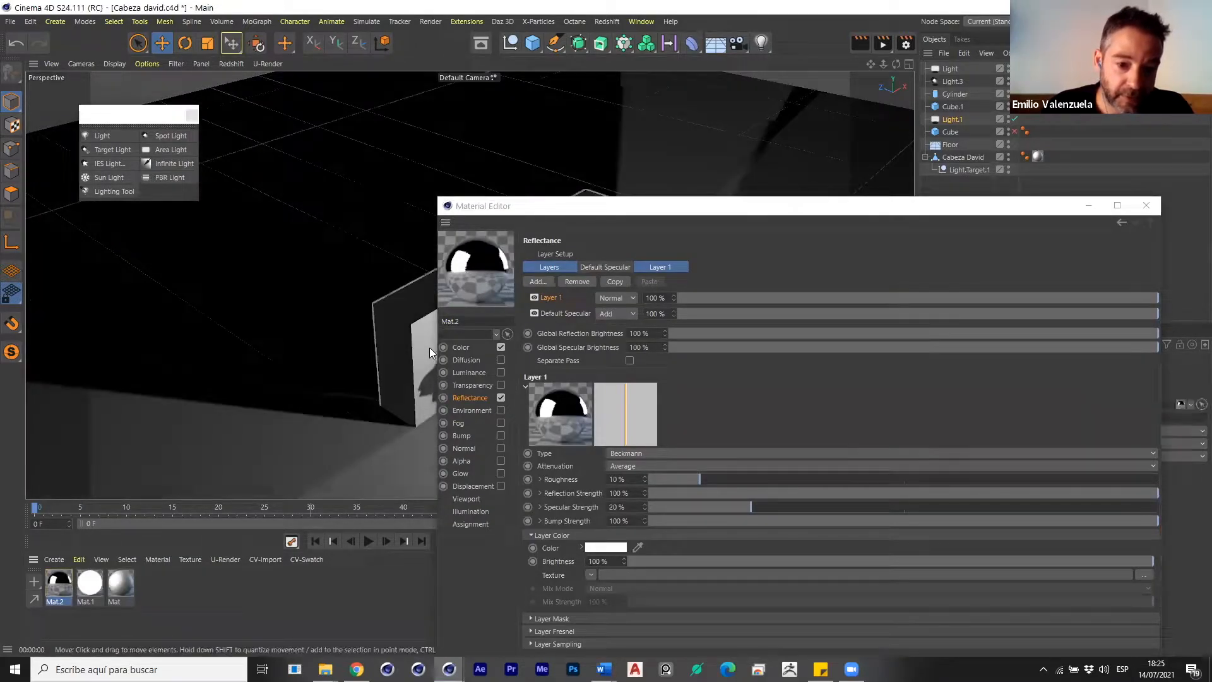
{"action": "left_click", "coordinate": [1146, 205]}
{"action": "mouse_move", "coordinate": [583, 322]}
{"action": "left_mouse_down", "text": "alt"}
{"action": "mouse_move", "coordinate": [803, 375]}
{"action": "mouse_move", "coordinate": [645, 318]}
{"action": "mouse_move", "coordinate": [568, 316]}
{"action": "left_mouse_up", "text": "alt"}
Turn off Show in Specular for the spherical area light and turn on its Show in Reflection.
{"action": "left_click", "coordinate": [950, 69]}
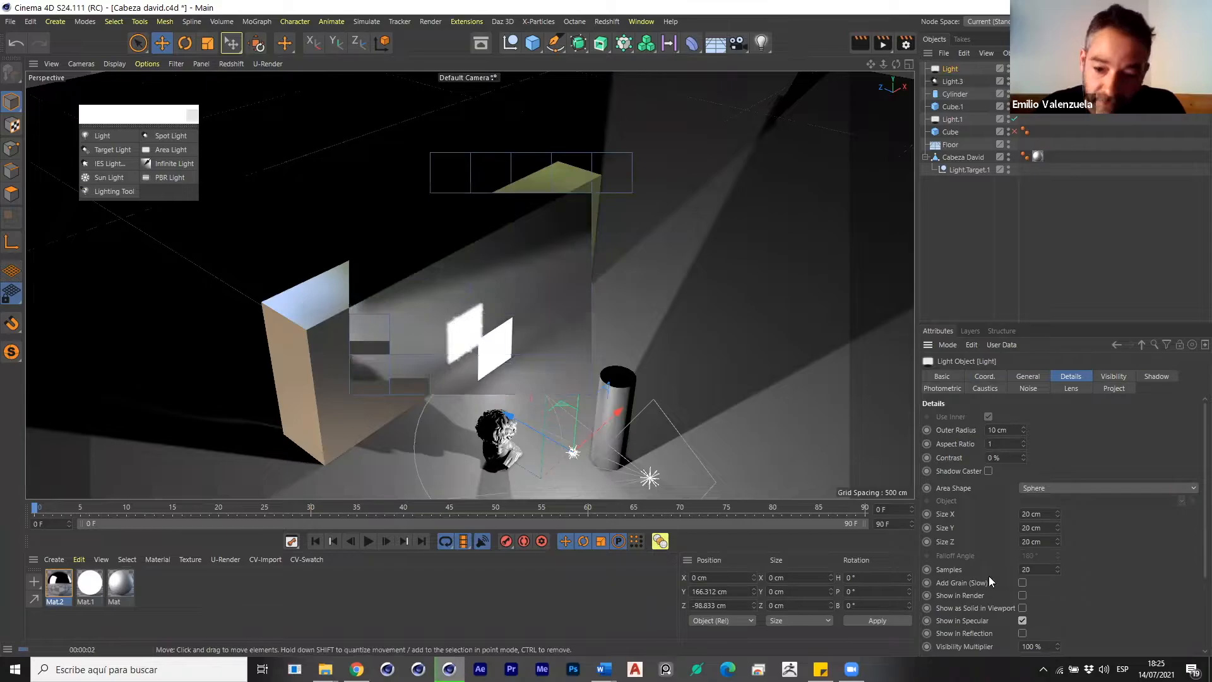
{"action": "left_click", "coordinate": [1022, 621]}
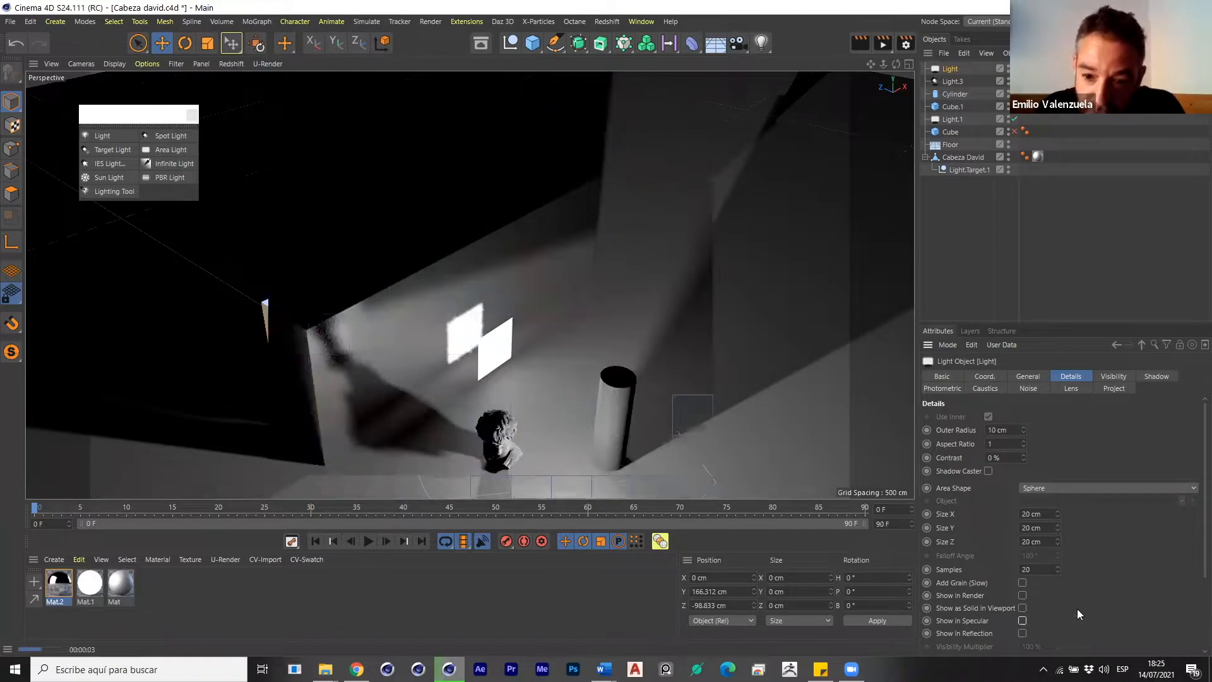
{"action": "scroll", "coordinate": [1055, 598], "scroll_direction": "down", "scroll_amount": 3}
{"action": "scroll", "coordinate": [461, 366], "scroll_direction": "down", "scroll_amount": 2}
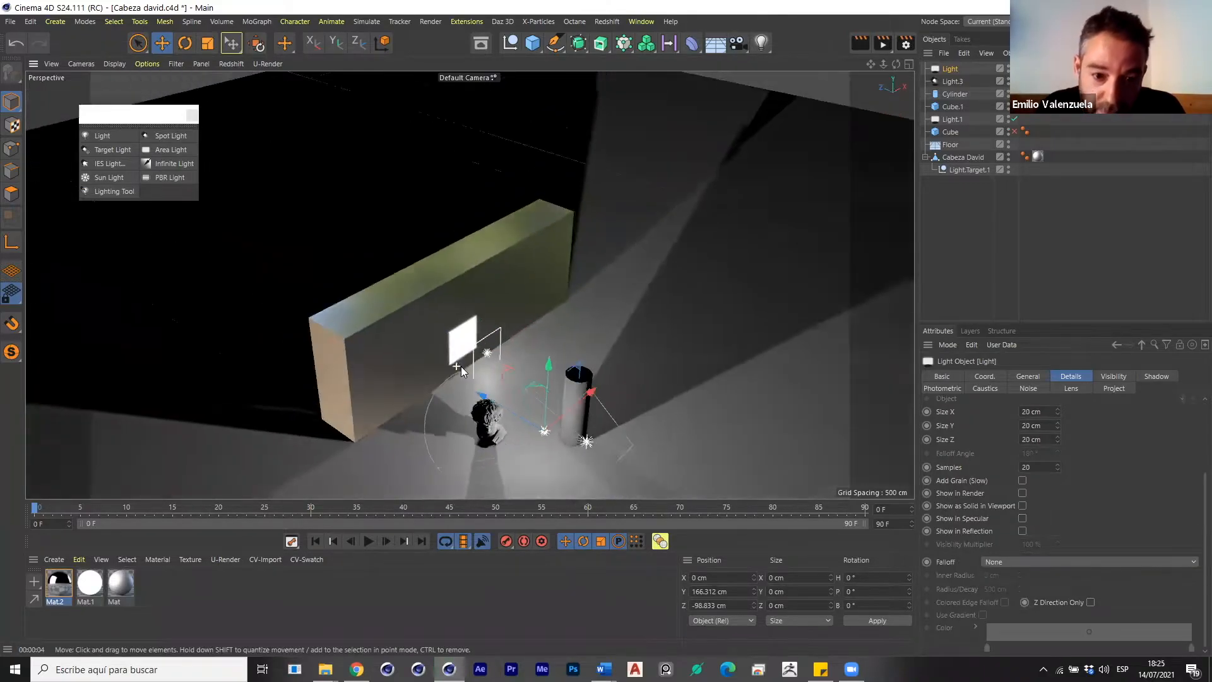
{"action": "scroll", "coordinate": [461, 366], "scroll_direction": "up", "scroll_amount": 2}
{"action": "left_click_drag", "start_coordinate": [415, 333], "coordinate": [470, 304], "text": "alt"}
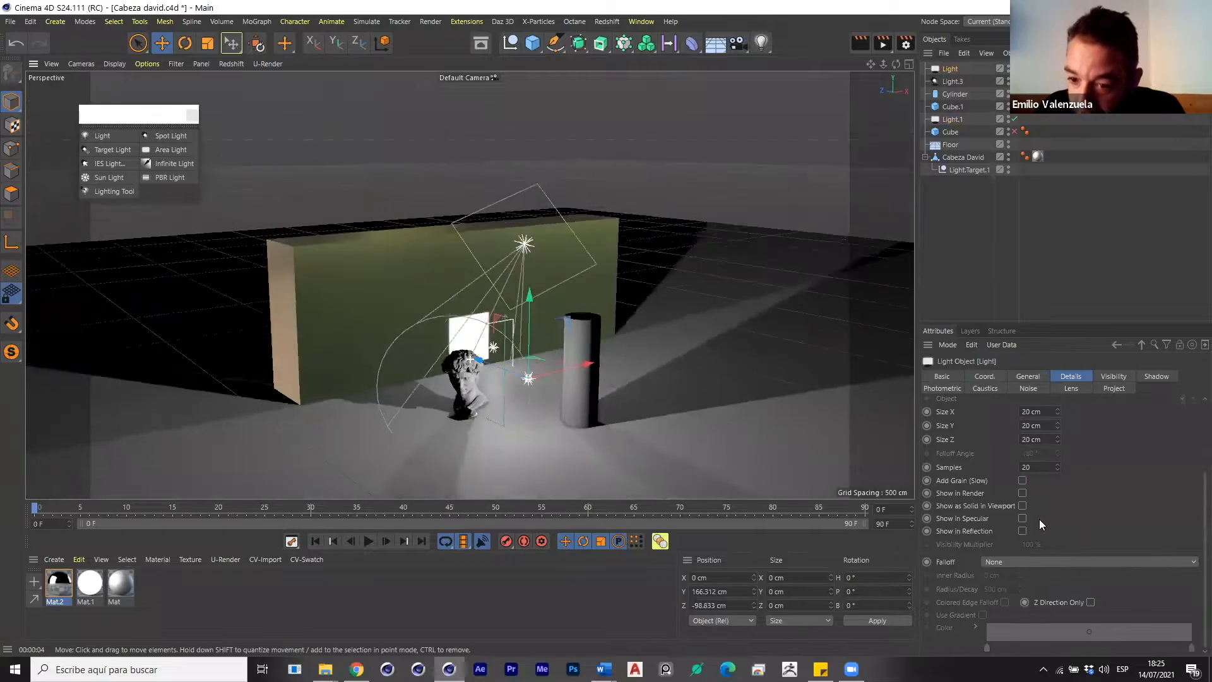
{"action": "left_click", "coordinate": [1022, 531]}
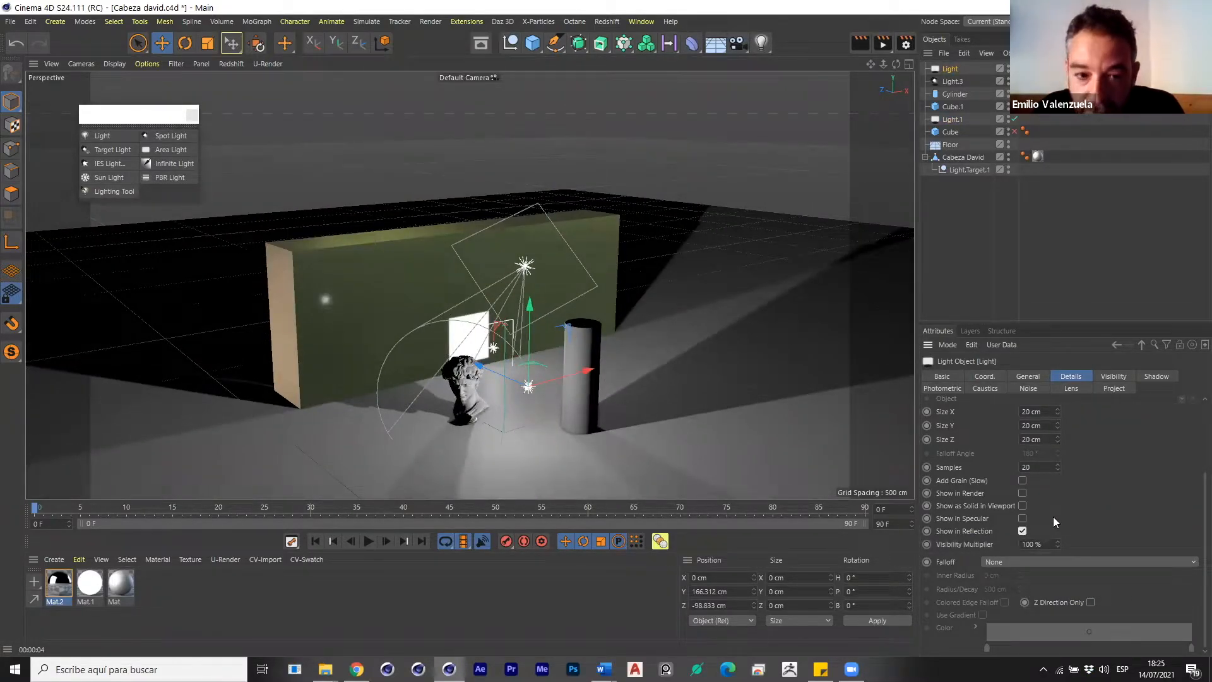
{"action": "mouse_move", "coordinate": [399, 294]}
{"action": "left_mouse_down", "text": "alt"}
{"action": "mouse_move", "coordinate": [354, 255]}
{"action": "mouse_move", "coordinate": [405, 300]}
{"action": "mouse_move", "coordinate": [338, 286]}
{"action": "mouse_move", "coordinate": [378, 296]}
{"action": "left_mouse_up", "text": "alt"}
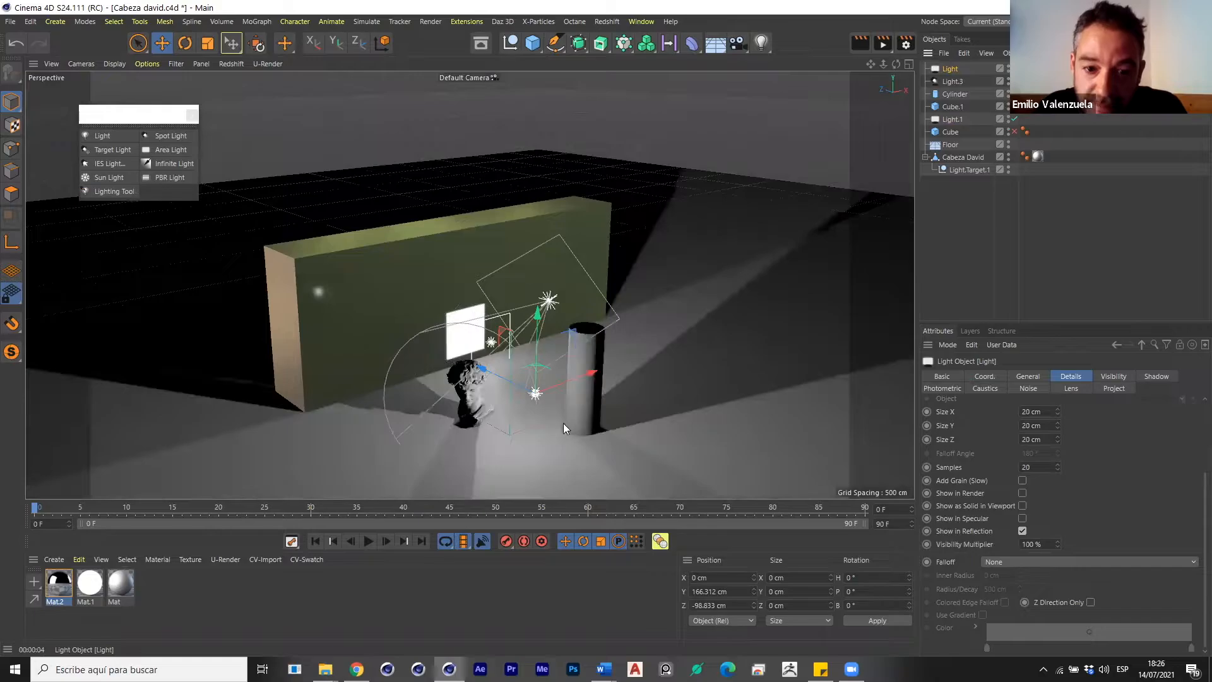
Toggle the rectangular area light to leave it as the only active light, and move it to Z about 361.6 cm.
{"action": "left_click", "coordinate": [960, 119]}
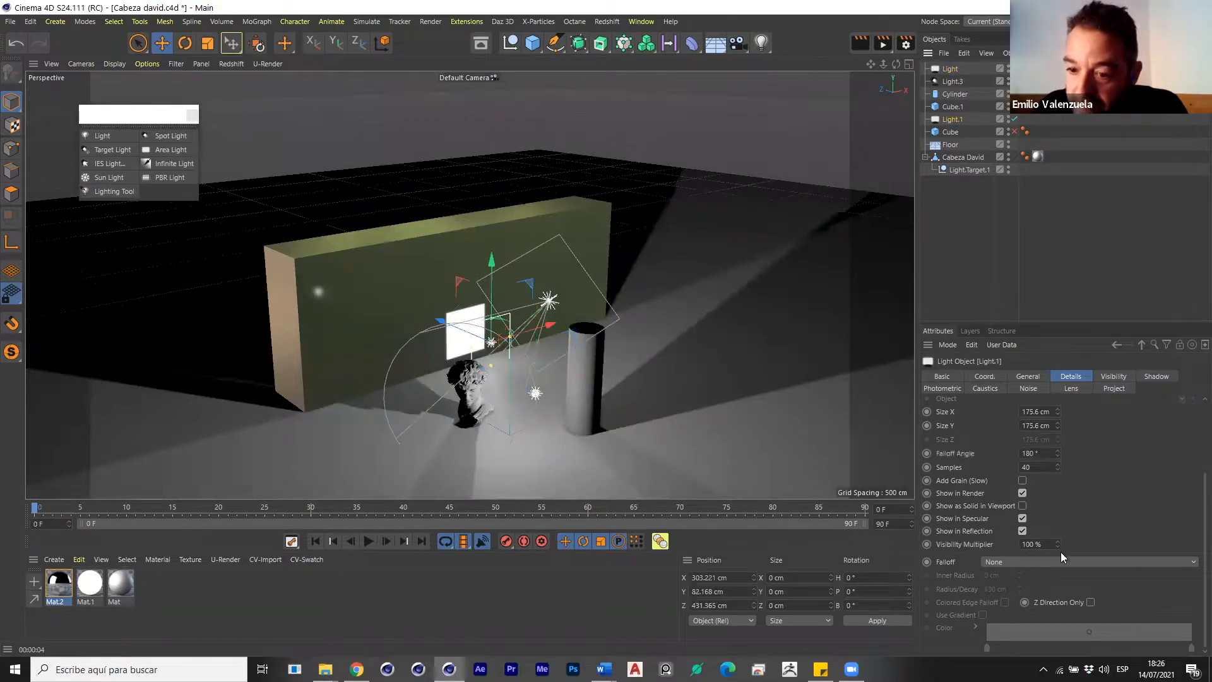
{"action": "left_click", "coordinate": [1014, 119]}
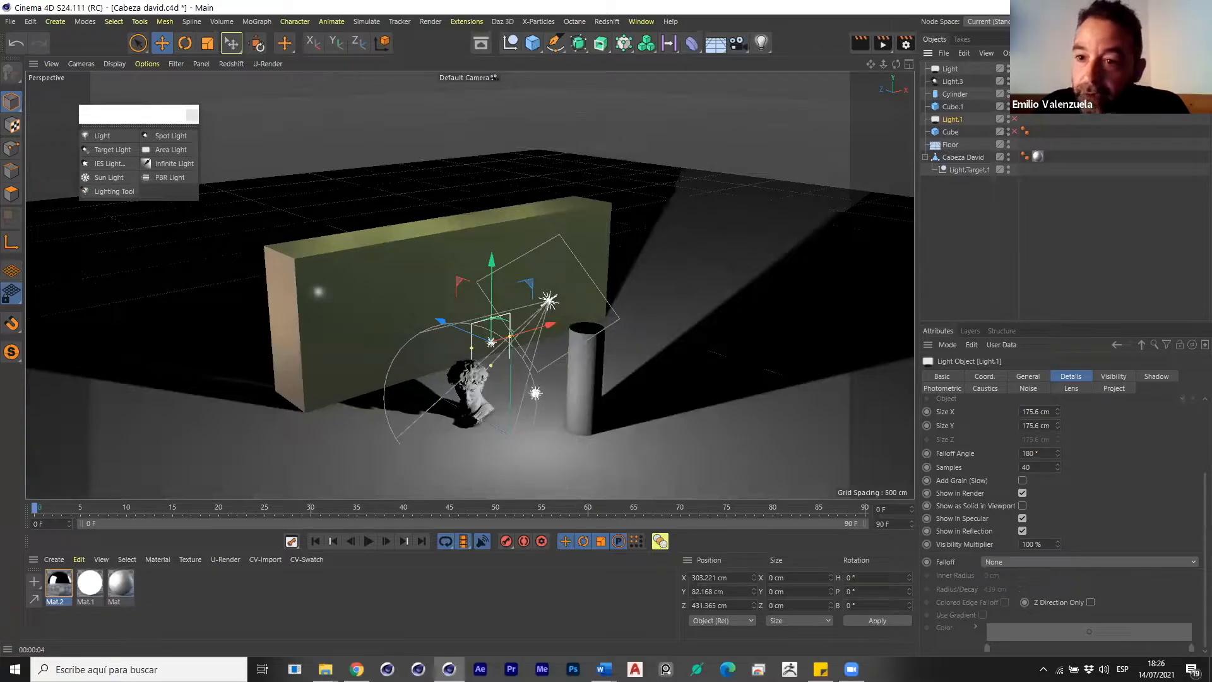
{"action": "left_click", "coordinate": [1014, 119]}
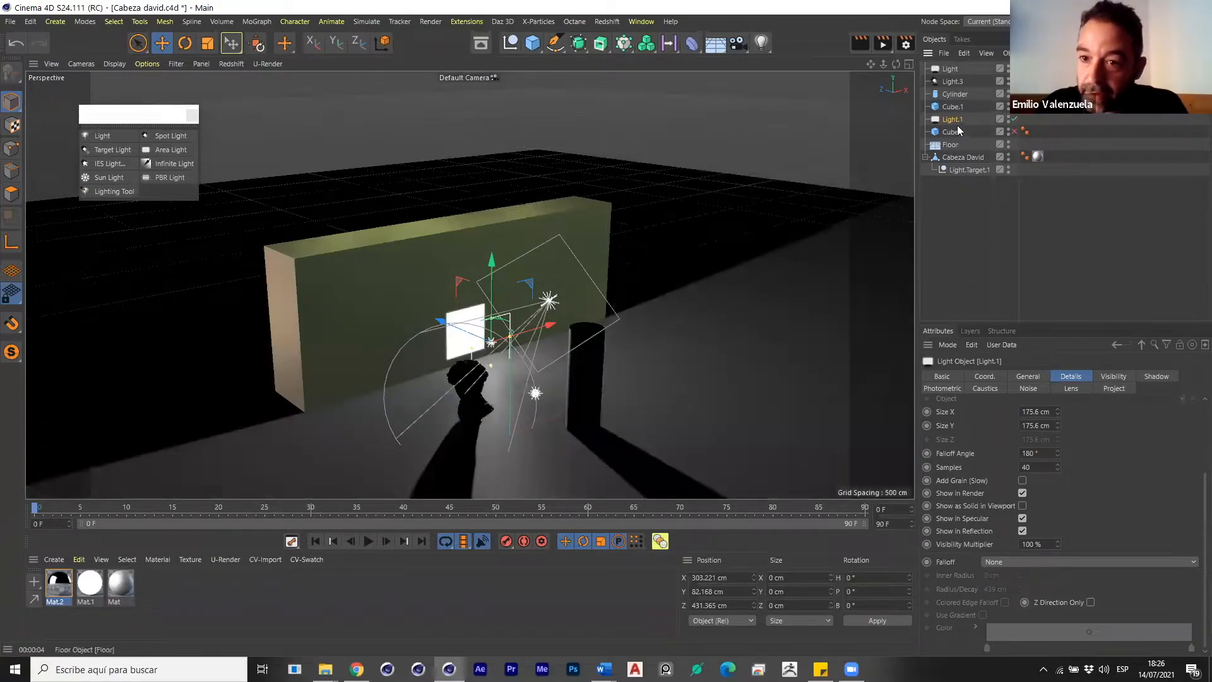
{"action": "scroll", "coordinate": [482, 336], "scroll_direction": "up", "scroll_amount": 3}
{"action": "mouse_move", "coordinate": [461, 334]}
{"action": "left_mouse_down"}
{"action": "mouse_move", "coordinate": [487, 346]}
{"action": "mouse_move", "coordinate": [470, 335]}
{"action": "left_mouse_up"}
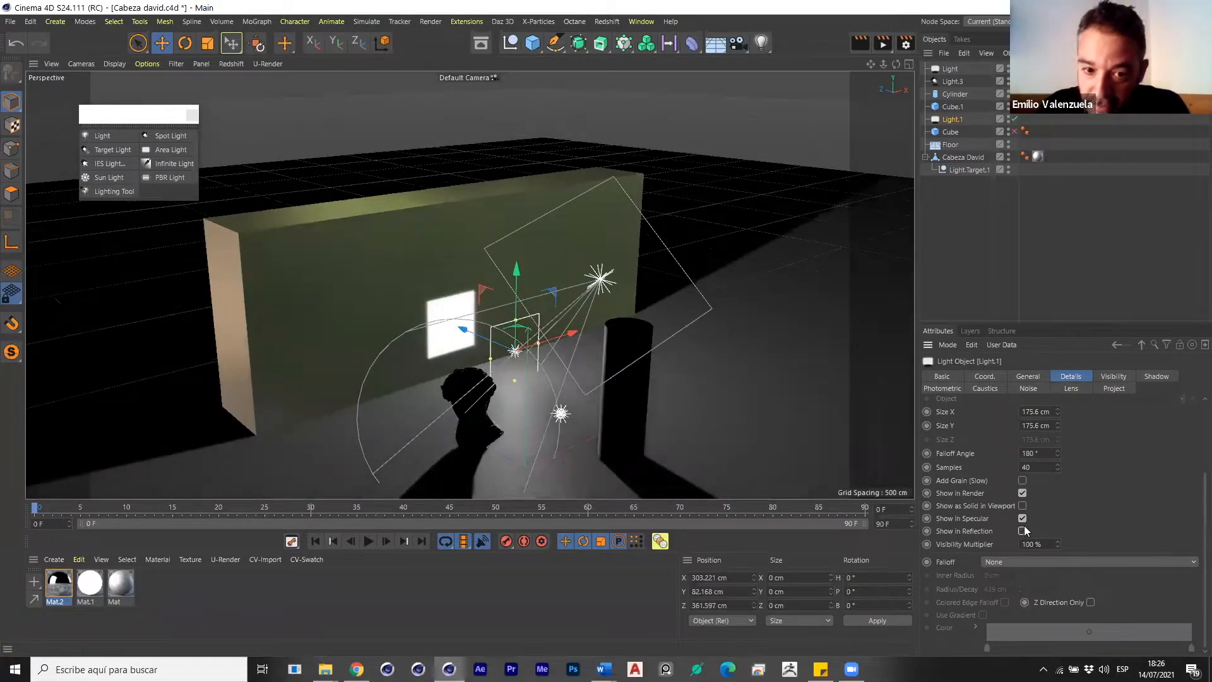
Turn off Show in Reflection for the rectangular area light and toggle its Show in Specular to compare the wall reflection.
{"action": "left_click", "coordinate": [1023, 519]}
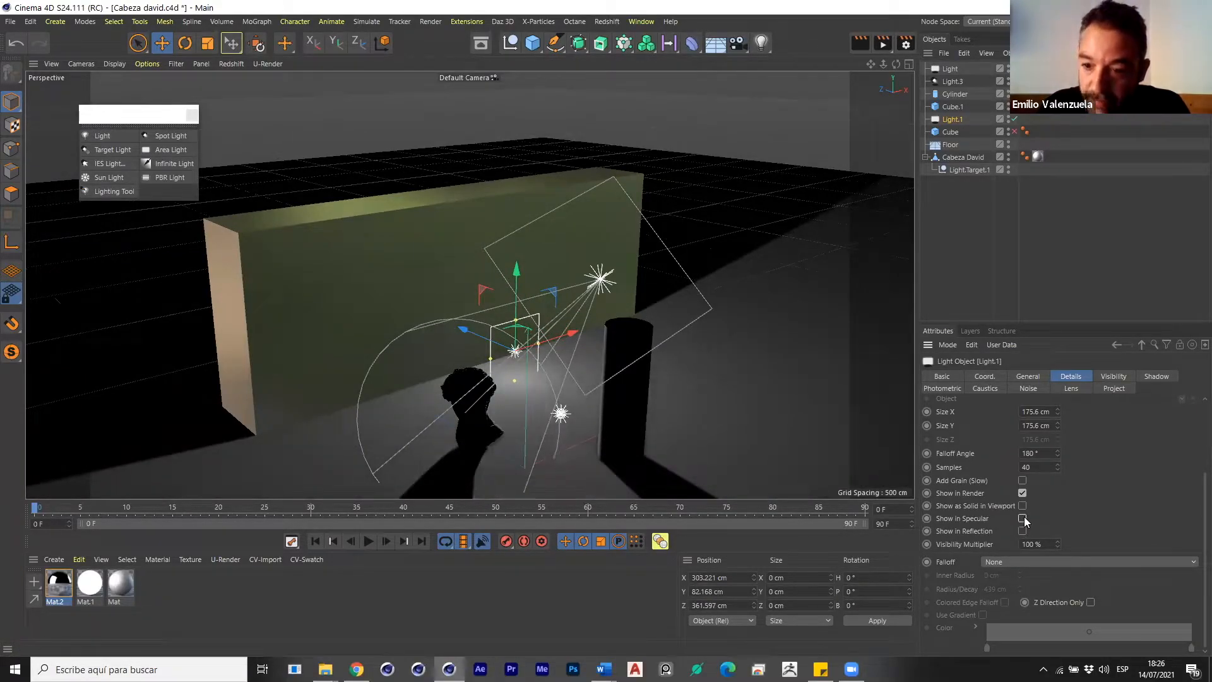
{"action": "left_click", "coordinate": [1023, 519]}
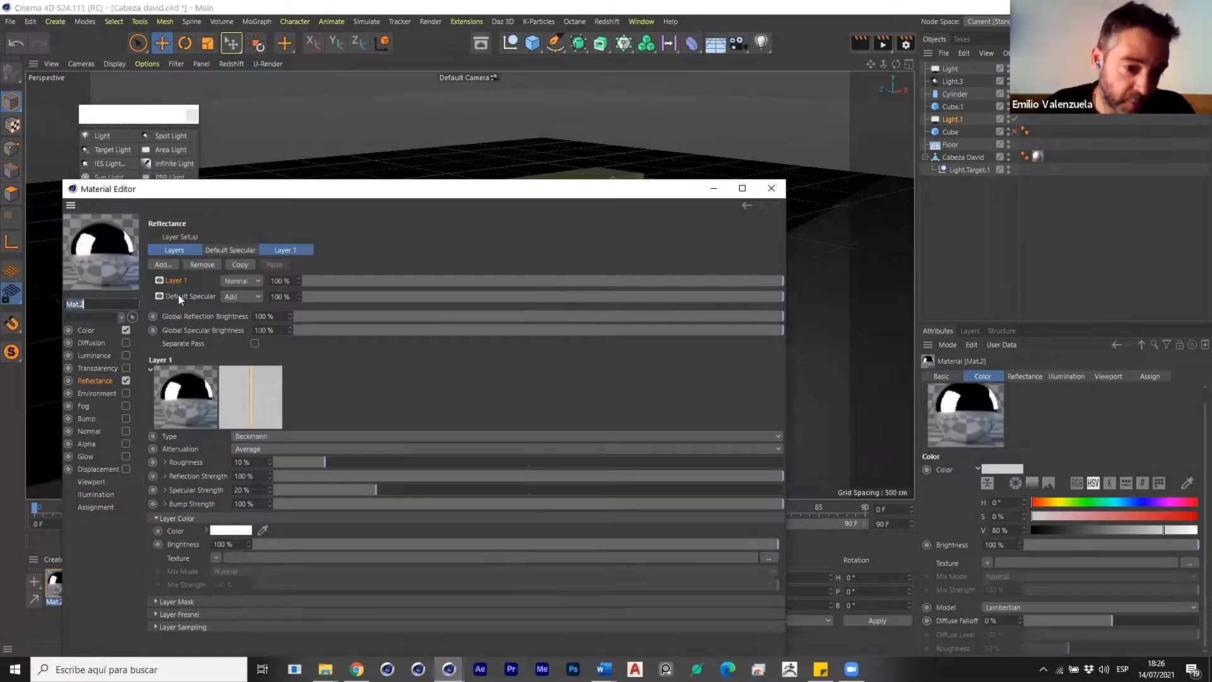
Review the Default Specular and Layer 1 reflectance layers of the reflective wall material and close its editor.
{"action": "left_click", "coordinate": [179, 297]}
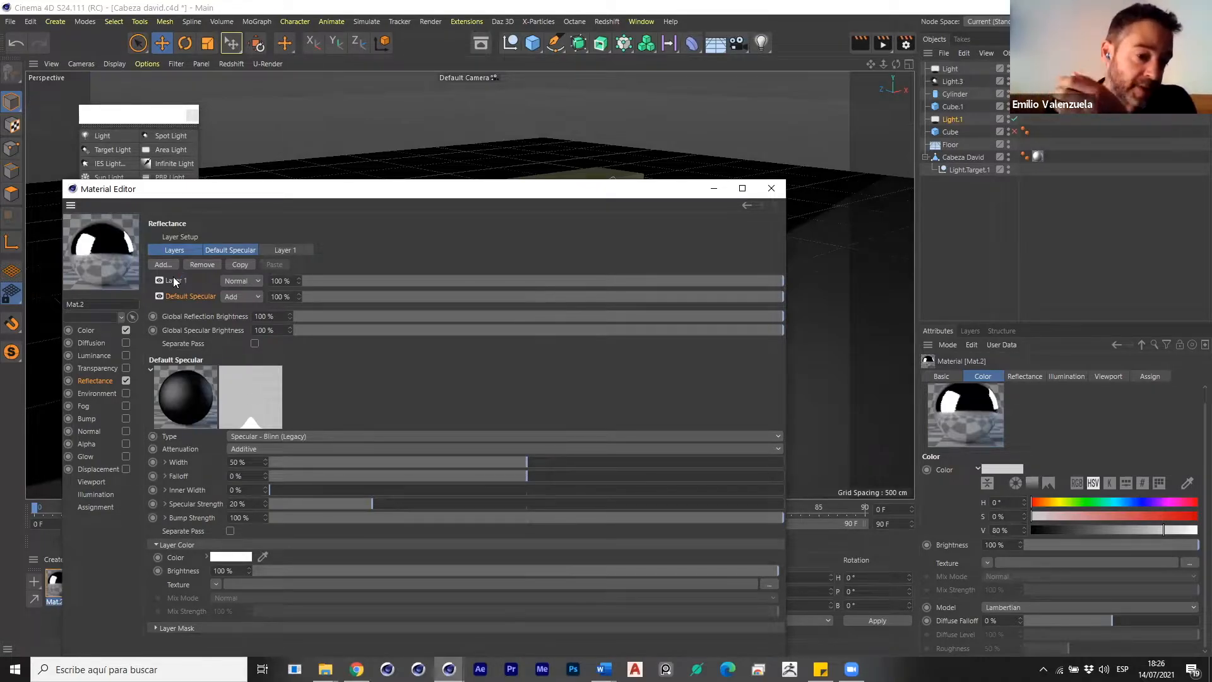
{"action": "left_click", "coordinate": [175, 281]}
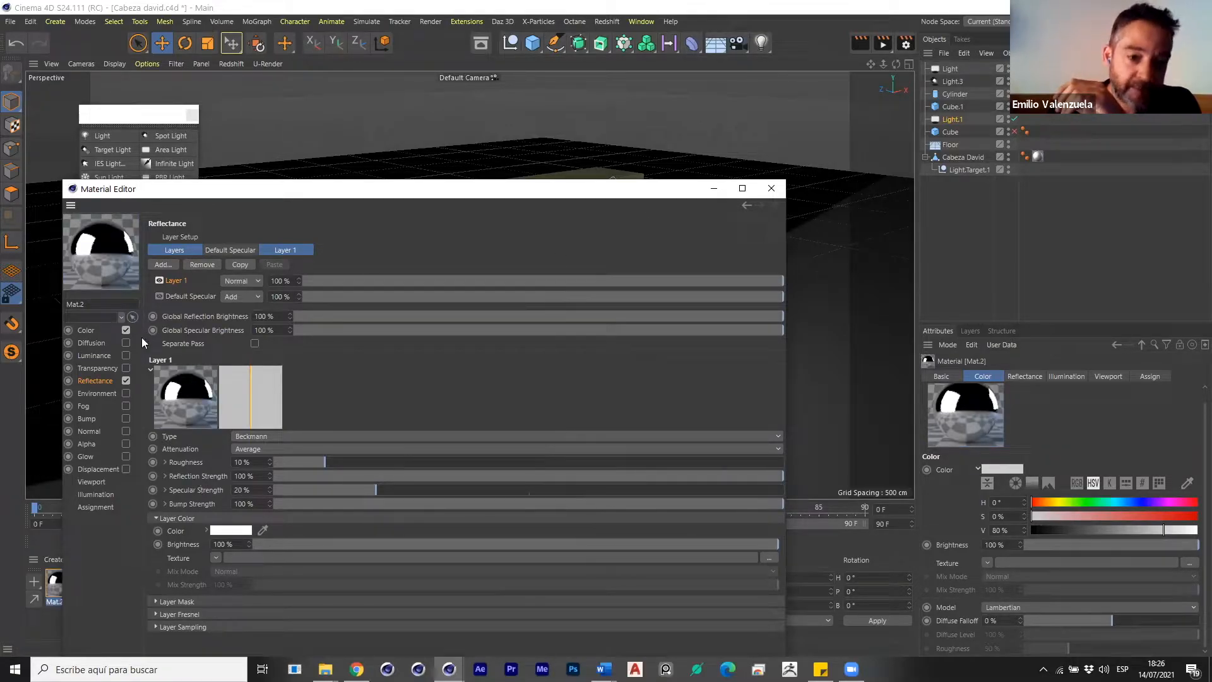
{"action": "left_click", "coordinate": [771, 188]}
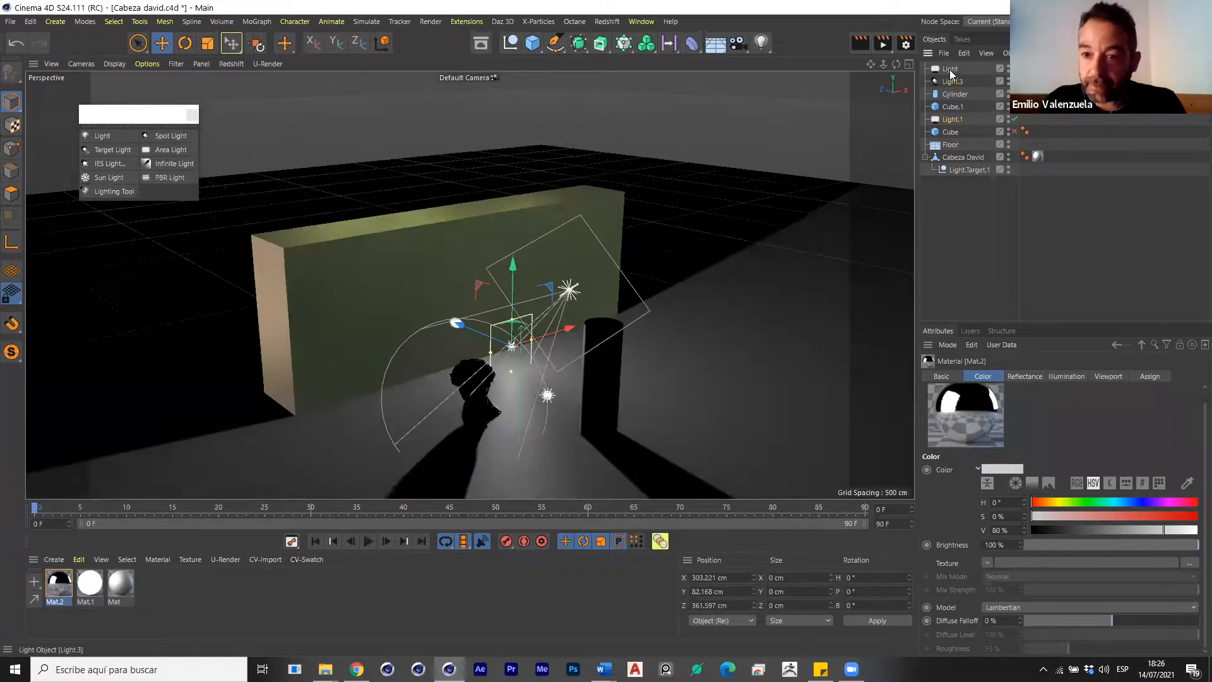
Delete the three lights Light, Light.3 and Light.1 from the scene and render the view without them.
{"action": "left_click", "coordinate": [950, 71]}
{"action": "left_click", "coordinate": [953, 82], "text": "ctrl"}
{"action": "left_click", "coordinate": [952, 120], "text": "ctrl"}
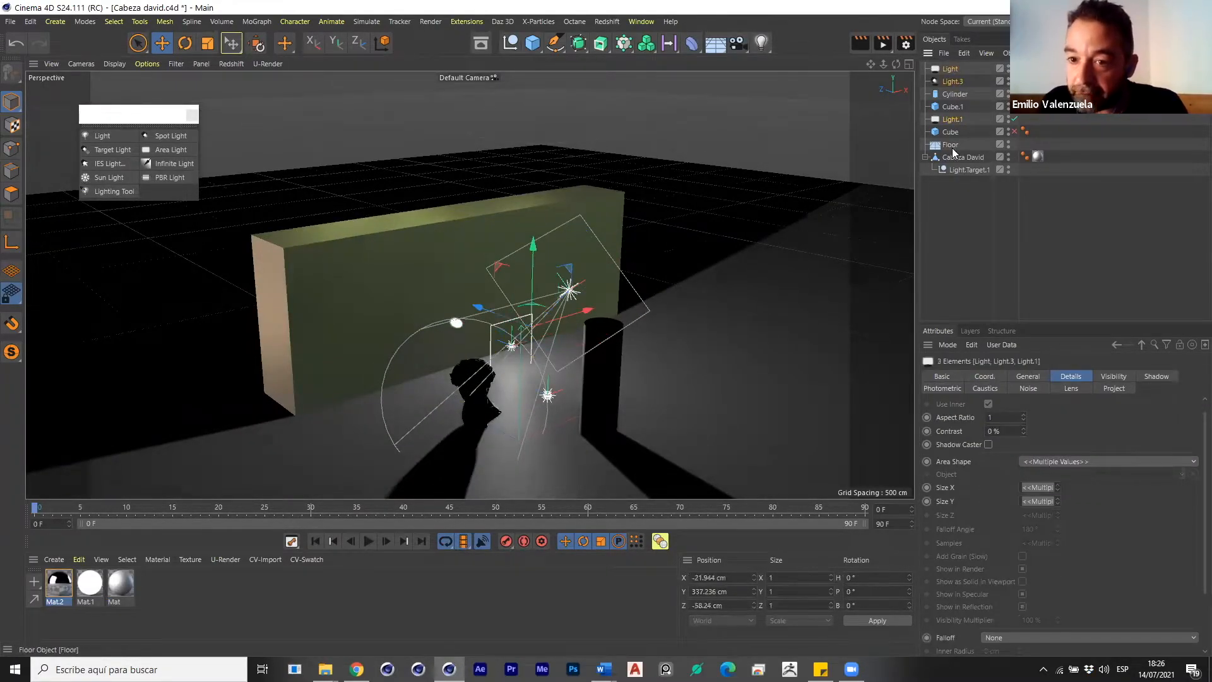
{"action": "key", "text": "Delete"}
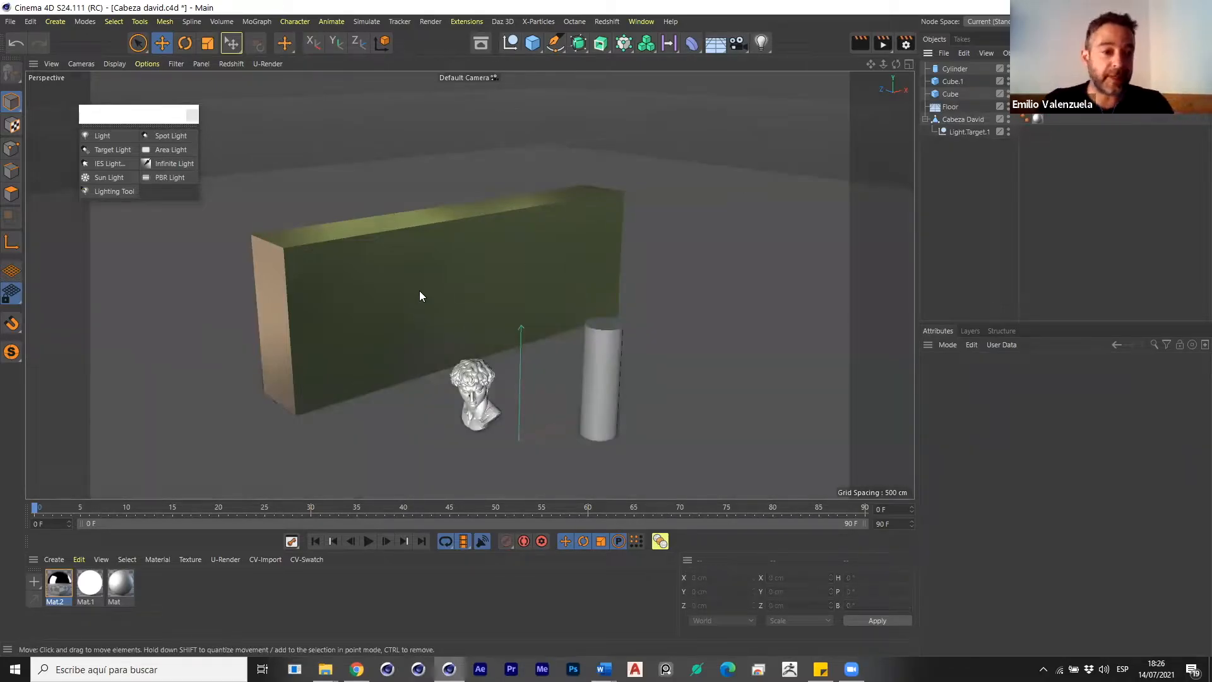
{"action": "scroll", "coordinate": [538, 257], "scroll_direction": "down", "scroll_amount": 6}
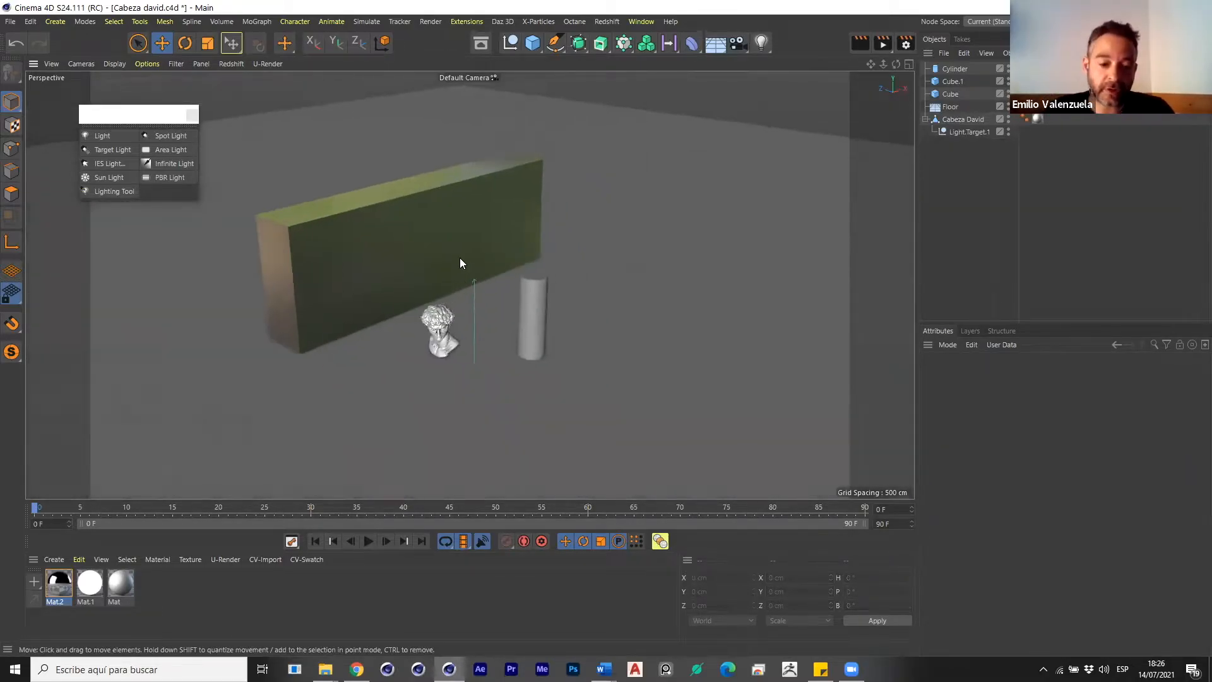
{"action": "key", "text": "ctrl+r"}
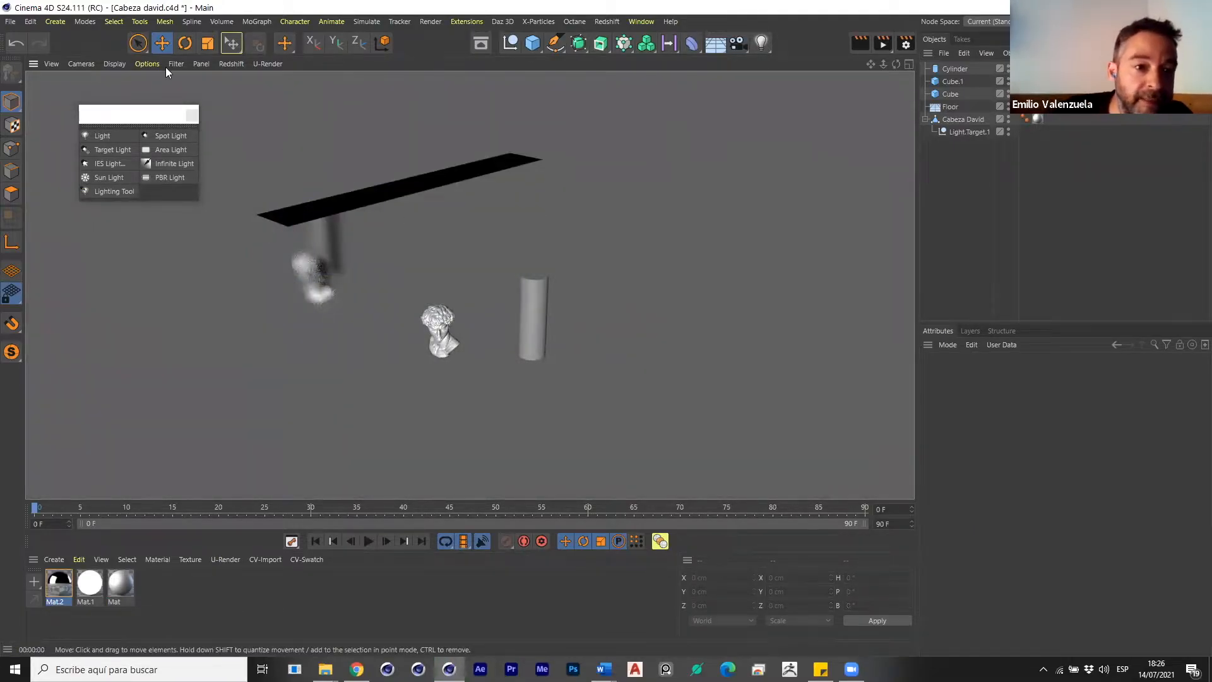
Try several directions for the viewport's default light on its preview sphere, finishing with light from the front and slightly above.
{"action": "left_click", "coordinate": [146, 64]}
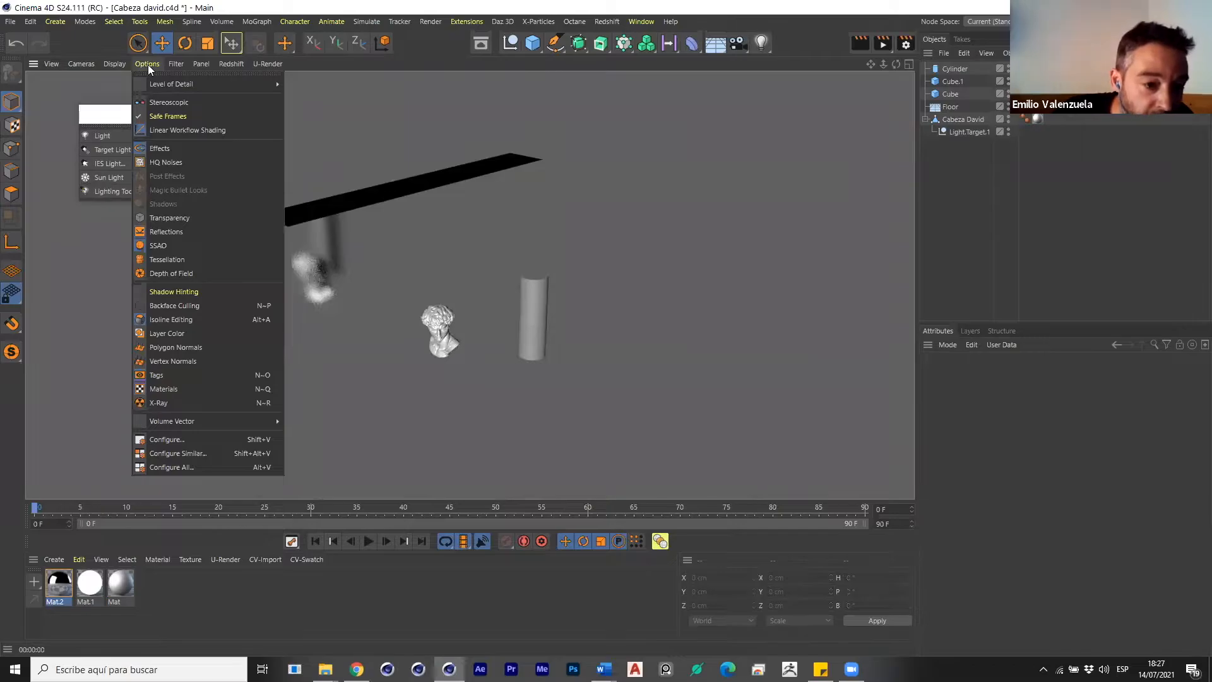
{"action": "mouse_move", "coordinate": [119, 63]}
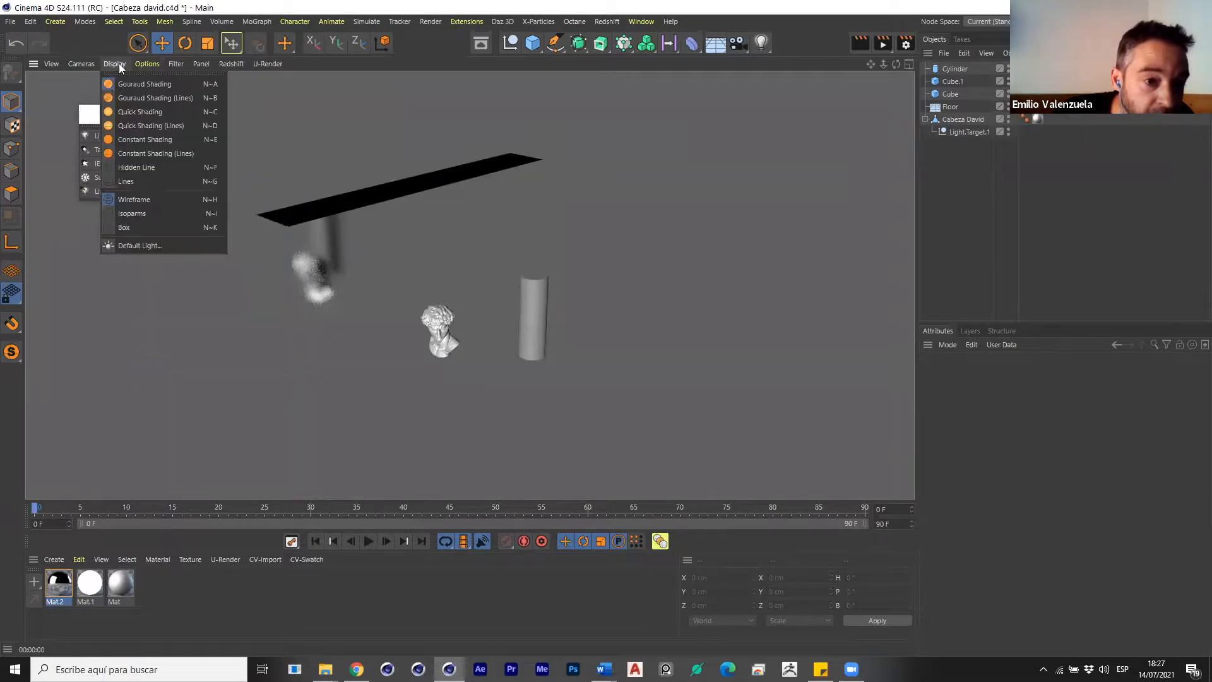
{"action": "left_click", "coordinate": [150, 246]}
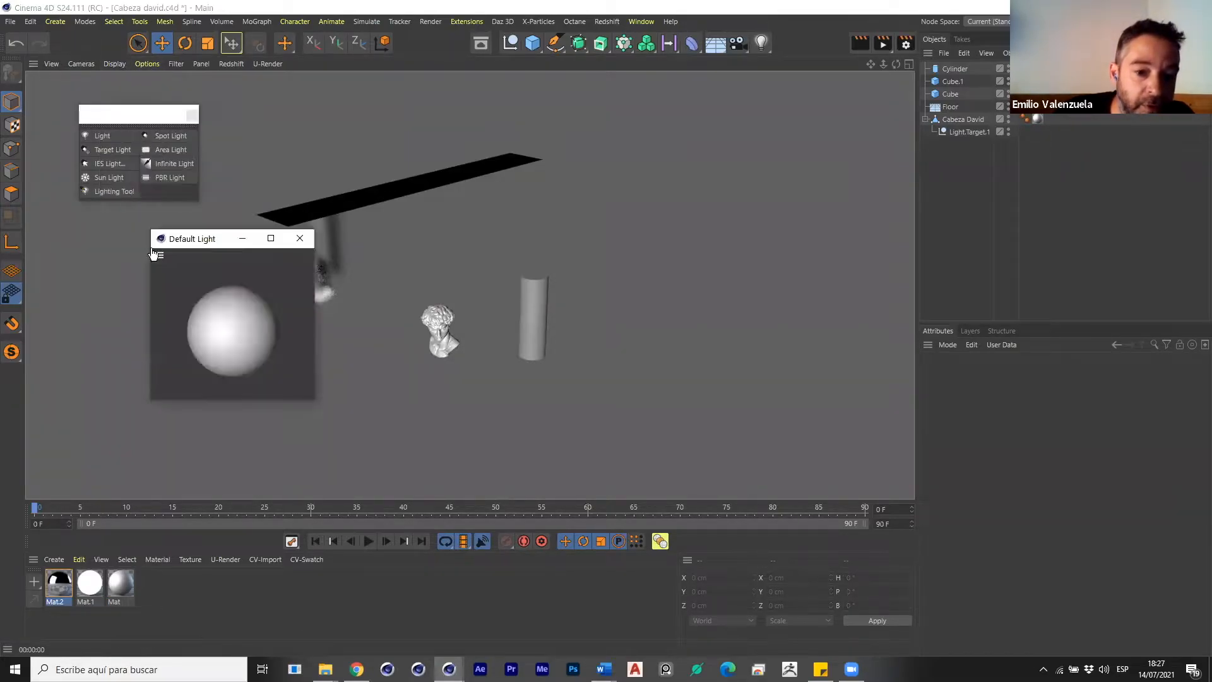
{"action": "left_click_drag", "start_coordinate": [247, 324], "coordinate": [188, 333]}
{"action": "left_click_drag", "start_coordinate": [307, 337], "coordinate": [235, 400]}
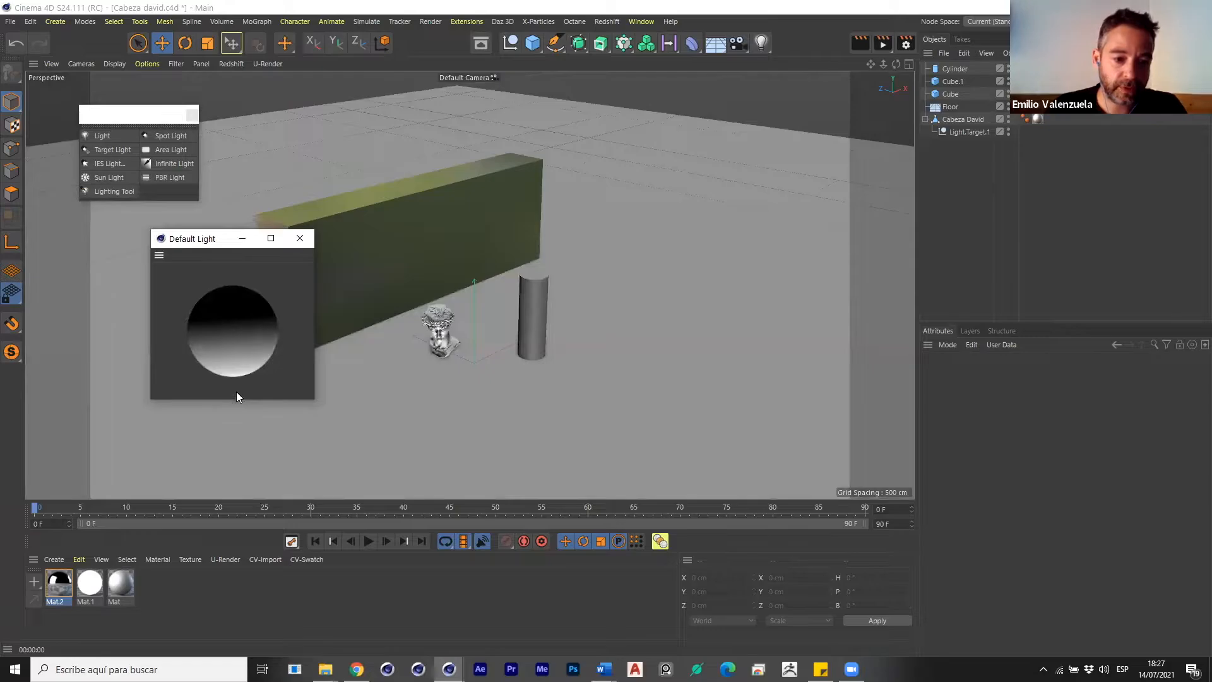
{"action": "left_click_drag", "start_coordinate": [235, 329], "coordinate": [234, 343]}
{"action": "mouse_move", "coordinate": [257, 293]}
{"action": "left_mouse_down"}
{"action": "mouse_move", "coordinate": [213, 312]}
{"action": "mouse_move", "coordinate": [303, 345]}
{"action": "mouse_move", "coordinate": [224, 339]}
{"action": "mouse_move", "coordinate": [265, 300]}
{"action": "left_mouse_up"}
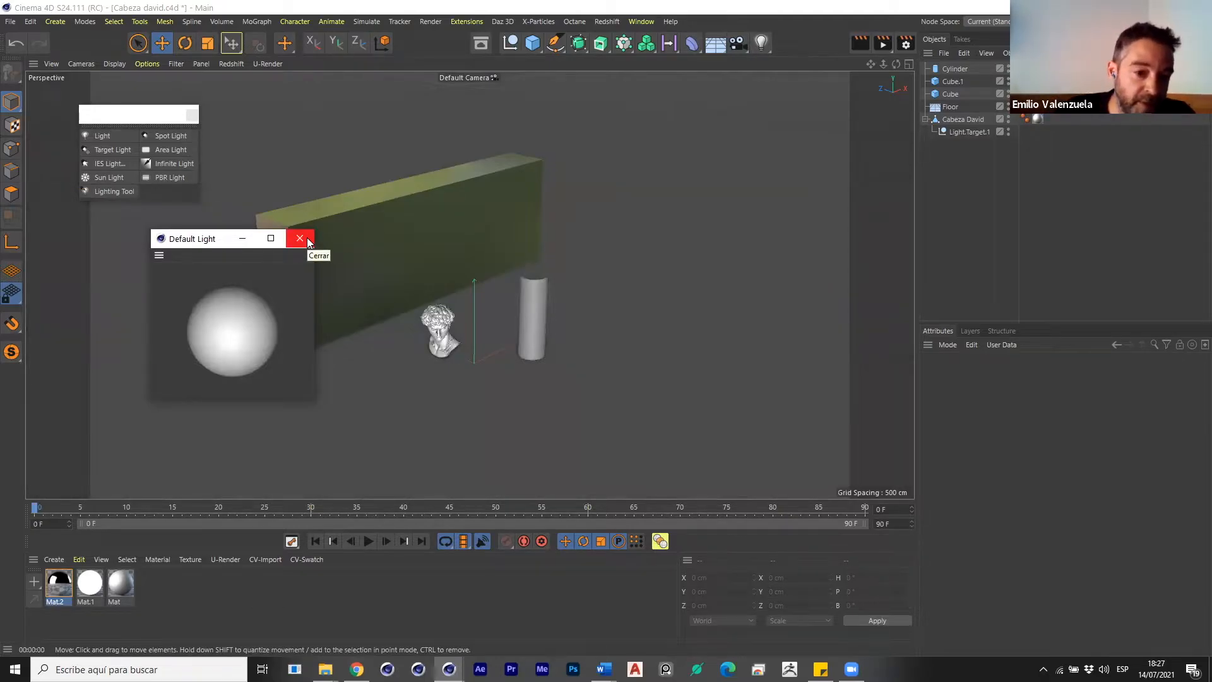
{"action": "left_click_drag", "start_coordinate": [228, 317], "coordinate": [227, 305]}
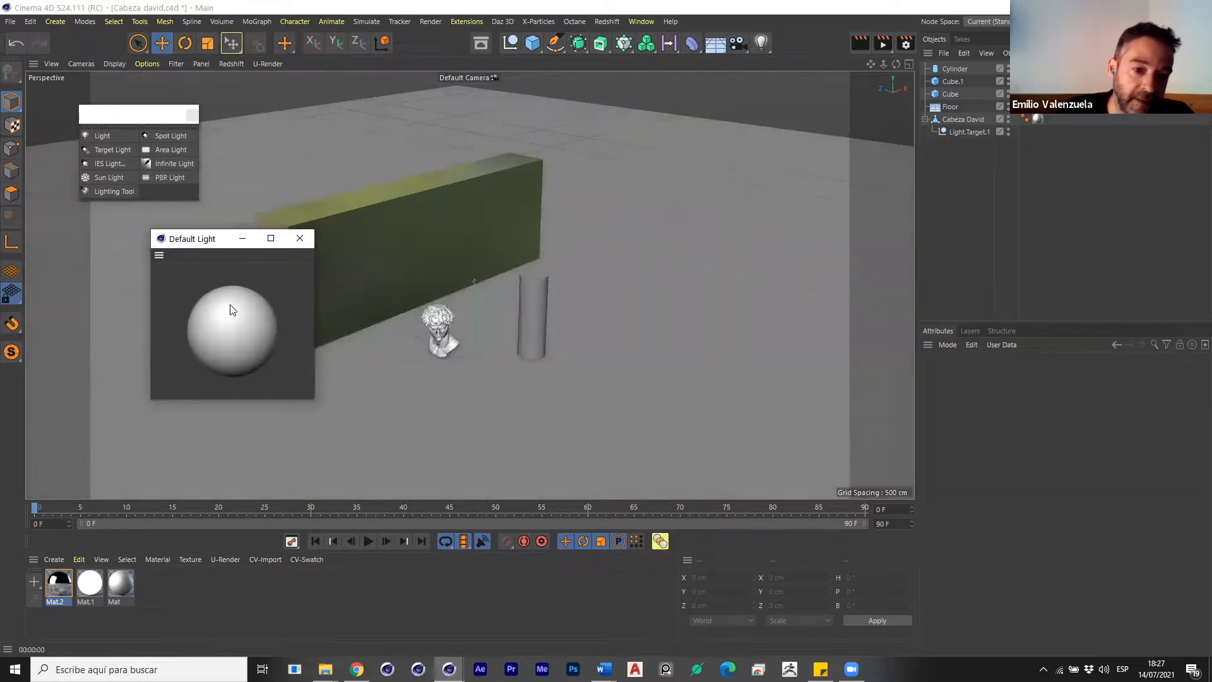
{"action": "left_click", "coordinate": [300, 238]}
Turn the Default Light option in the render settings off and back on to compare the render.
{"action": "left_click", "coordinate": [906, 43]}
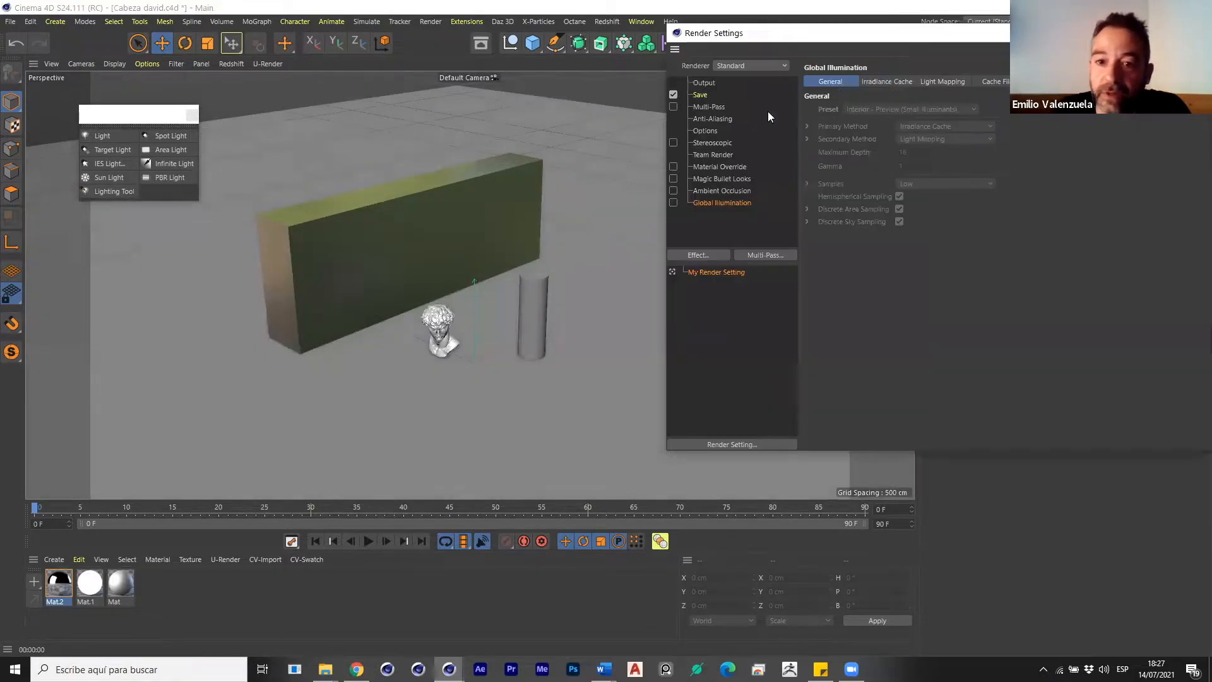
{"action": "left_click", "coordinate": [706, 130]}
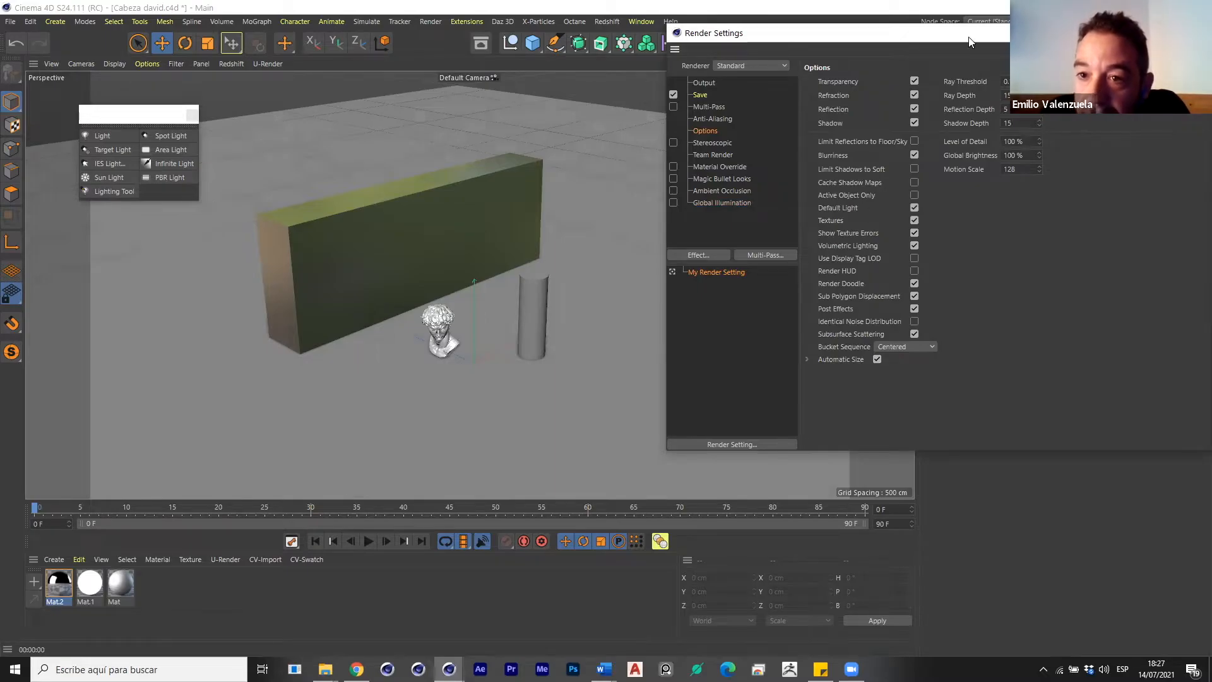
{"action": "left_click_drag", "start_coordinate": [789, 33], "coordinate": [637, 134]}
{"action": "left_click", "coordinate": [762, 309]}
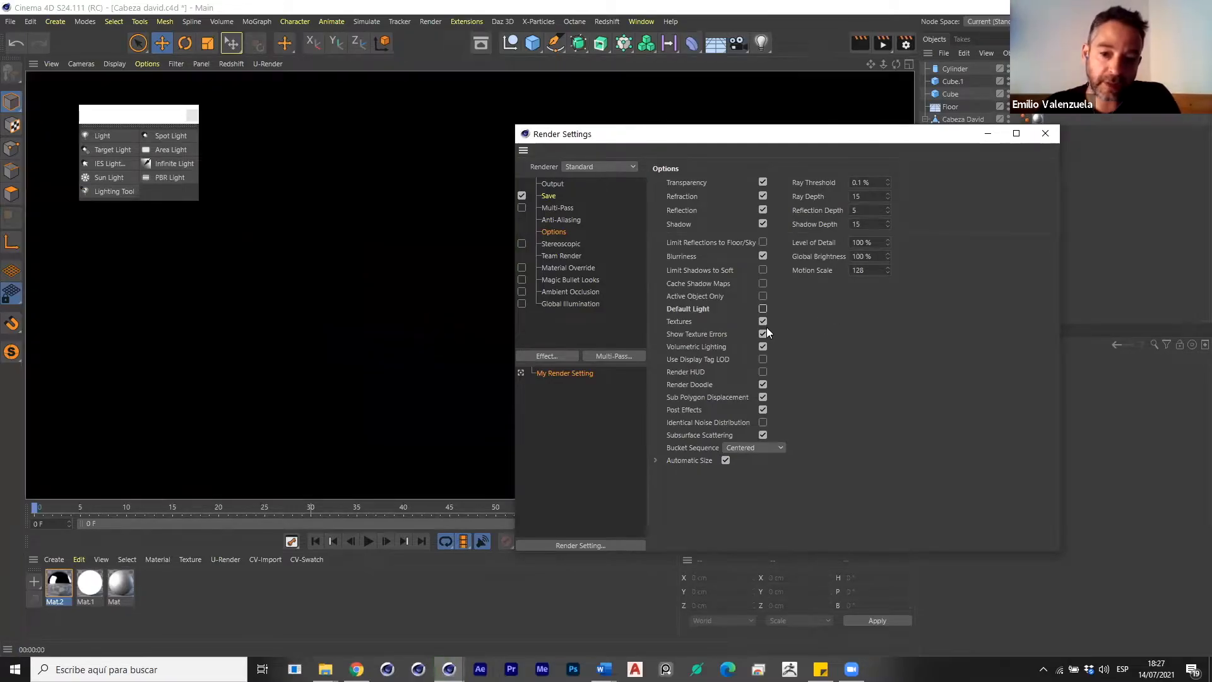
{"action": "left_click", "coordinate": [763, 308]}
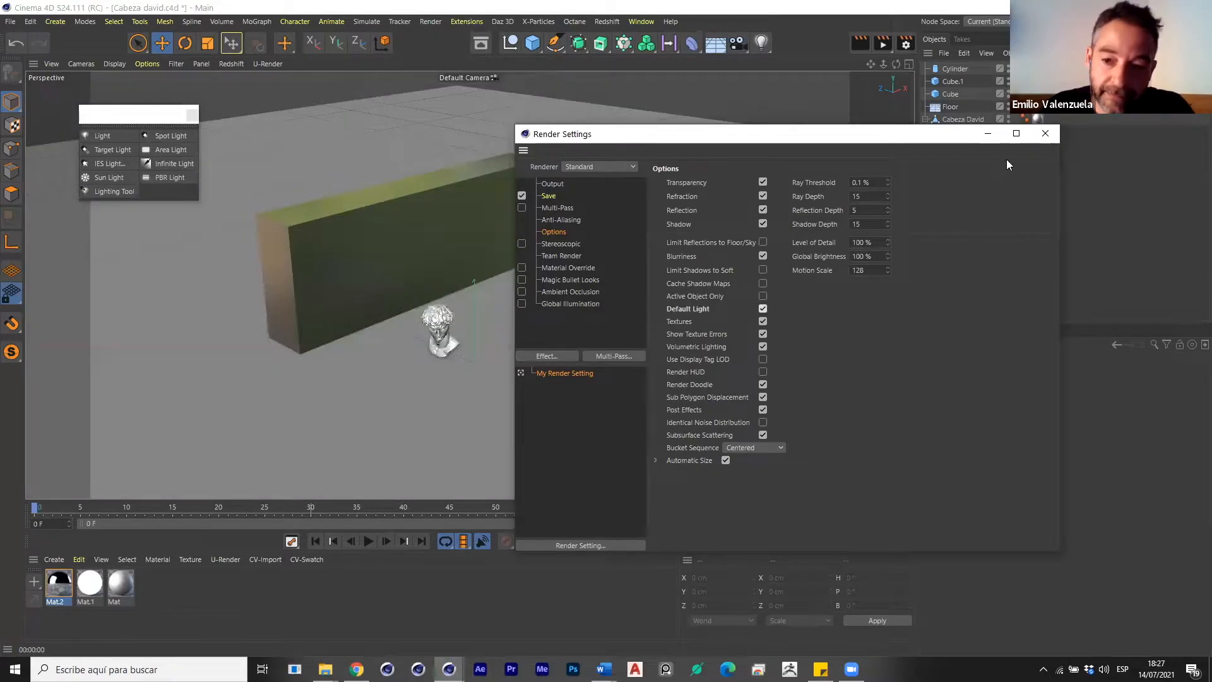
{"action": "left_click", "coordinate": [1046, 133]}
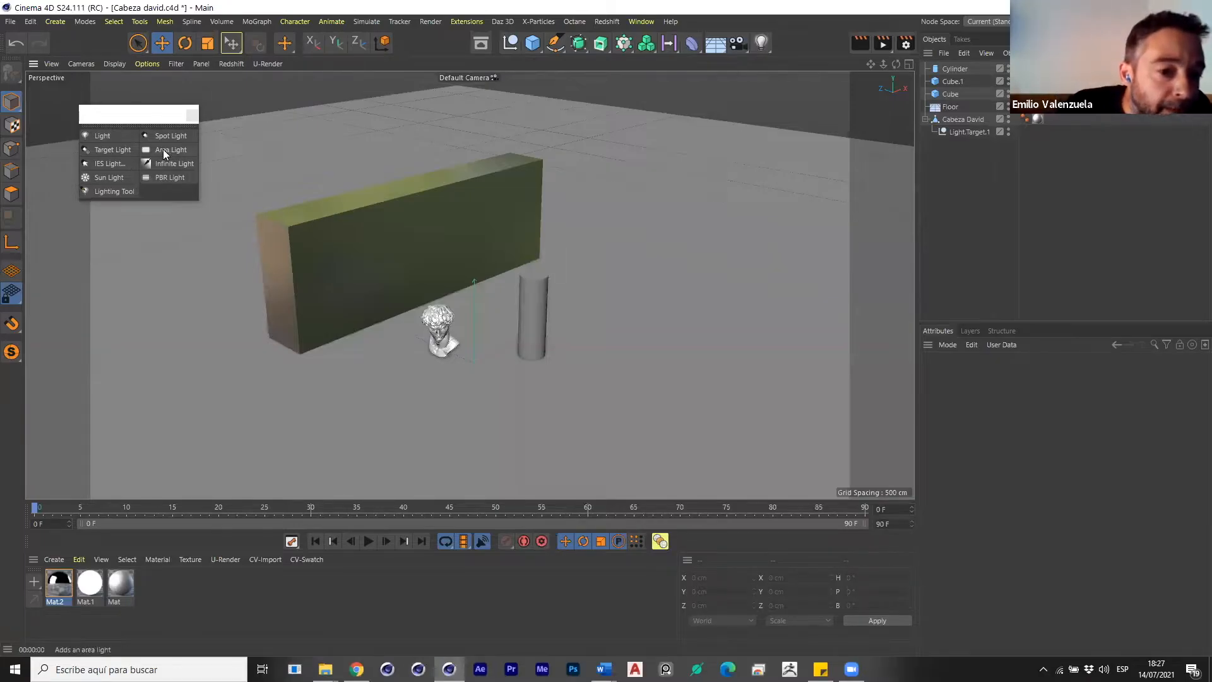
Add an area light and place it above the floor at about Y 254 cm and Z -72 cm.
{"action": "left_click", "coordinate": [172, 149]}
{"action": "scroll", "coordinate": [460, 330], "scroll_direction": "up", "scroll_amount": 3}
{"action": "left_click_drag", "start_coordinate": [426, 355], "coordinate": [504, 248]}
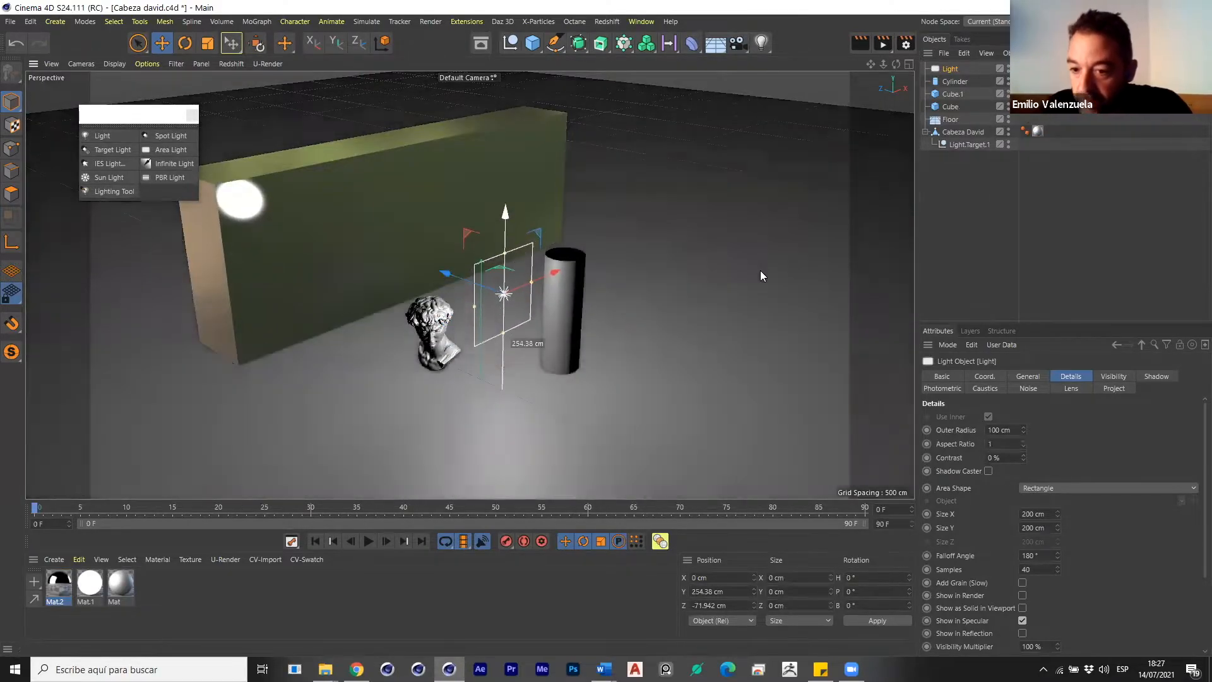
Check the area shape options, keep Rectangle, and set the area light's falloff to Inverse Square Clamped.
{"action": "left_click", "coordinate": [1089, 487]}
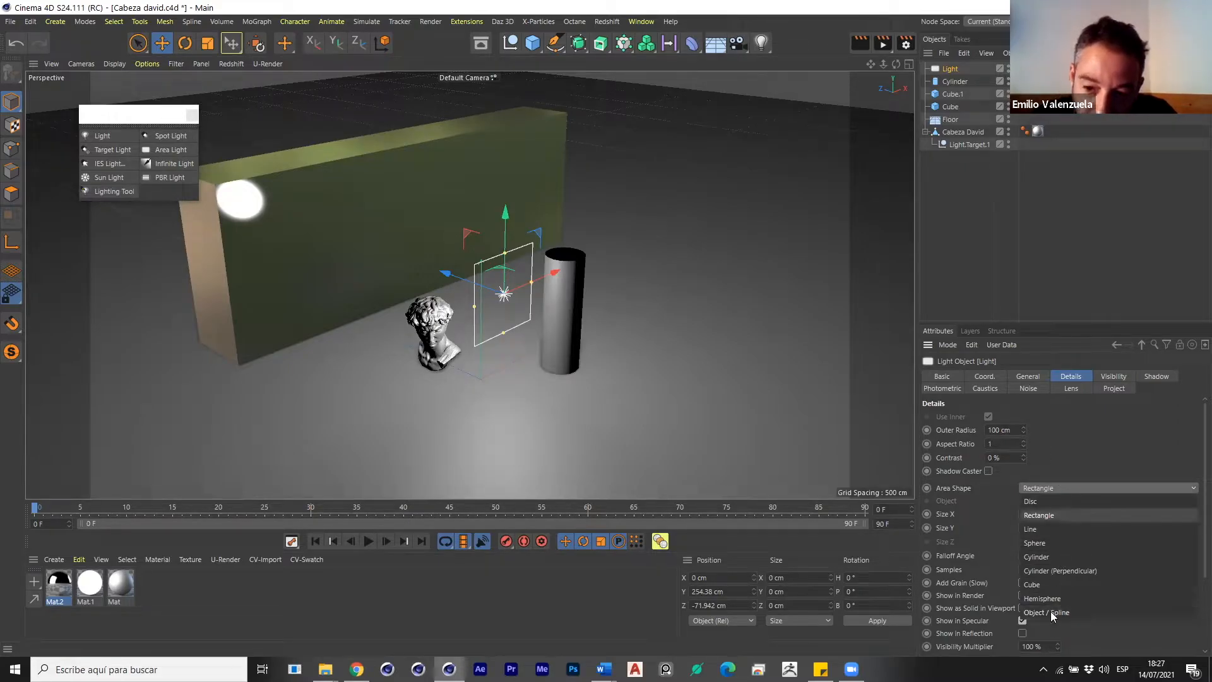
{"action": "left_click", "coordinate": [991, 506]}
{"action": "scroll", "coordinate": [1143, 566], "scroll_direction": "down", "scroll_amount": 3}
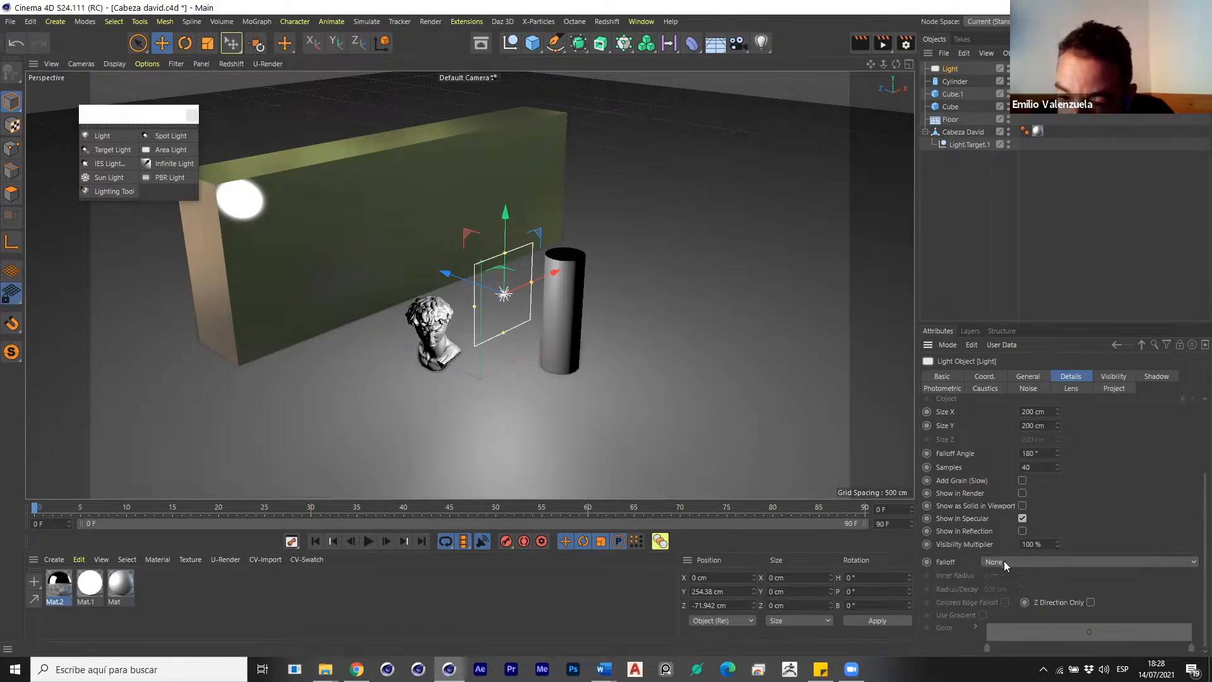
{"action": "left_click", "coordinate": [1051, 560]}
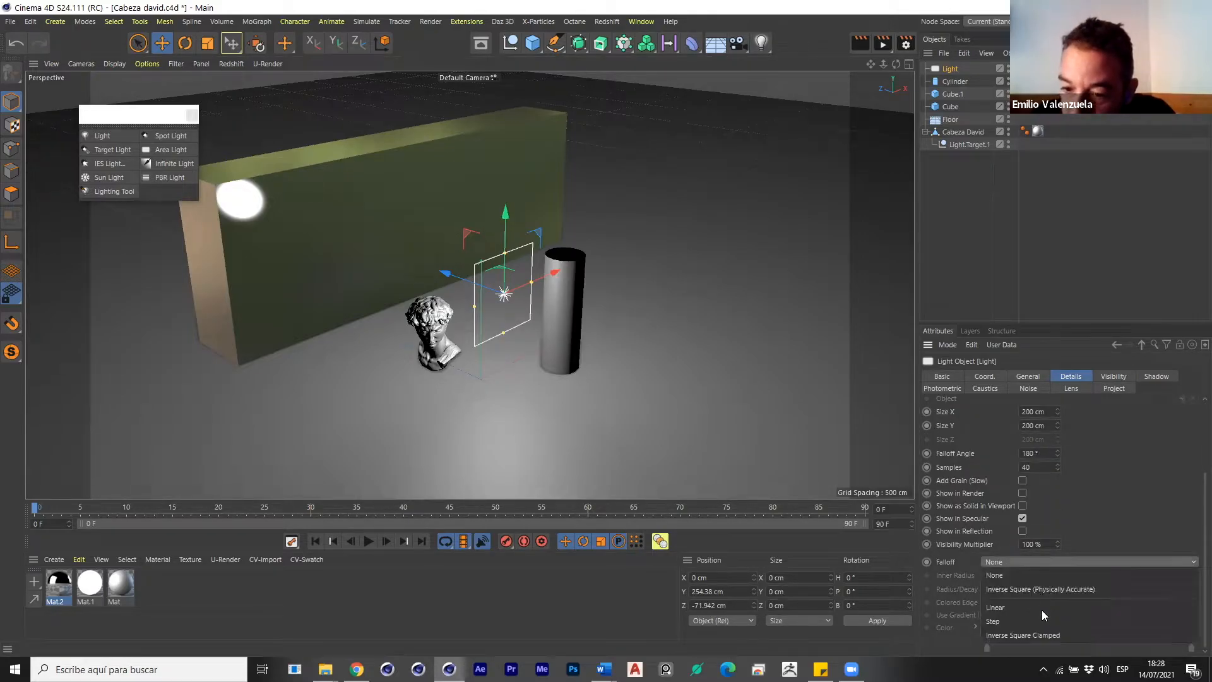
{"action": "left_click", "coordinate": [996, 636]}
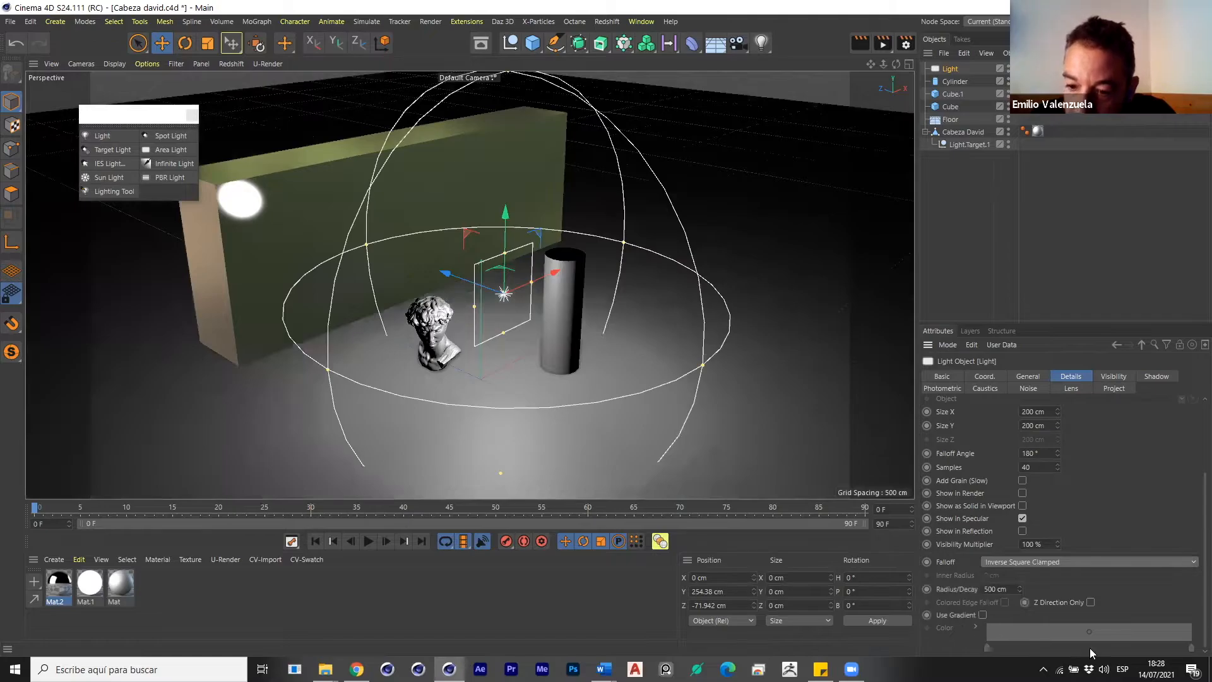
Enable Use Gradient for the area light's falloff, load the Flame 6 gradient preset and render the view.
{"action": "left_click", "coordinate": [982, 615]}
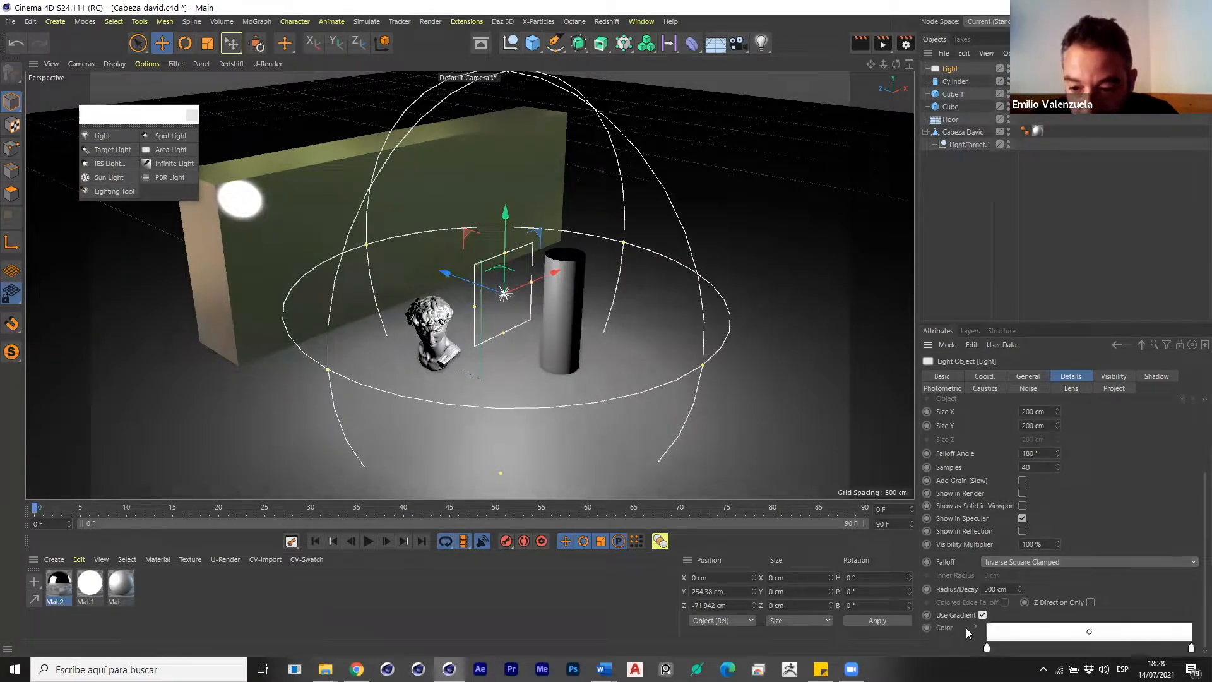
{"action": "scroll", "coordinate": [992, 638], "scroll_direction": "down", "scroll_amount": 3}
{"action": "left_click", "coordinate": [1003, 648]}
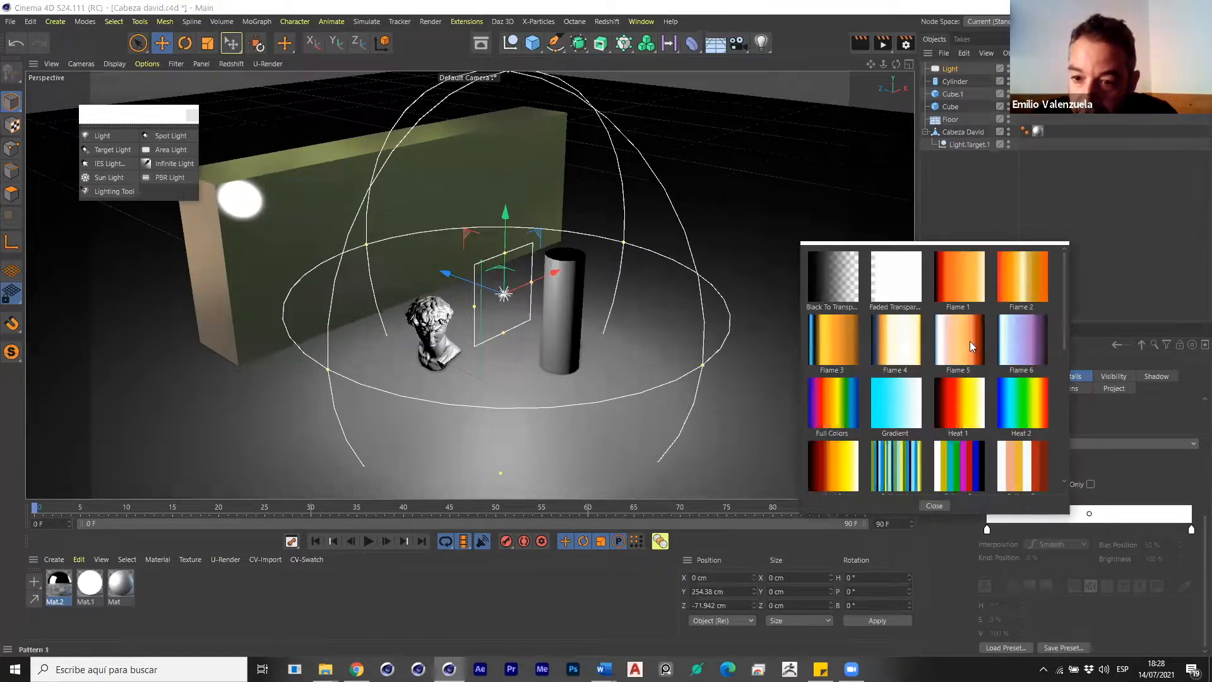
{"action": "double_click", "coordinate": [1023, 345]}
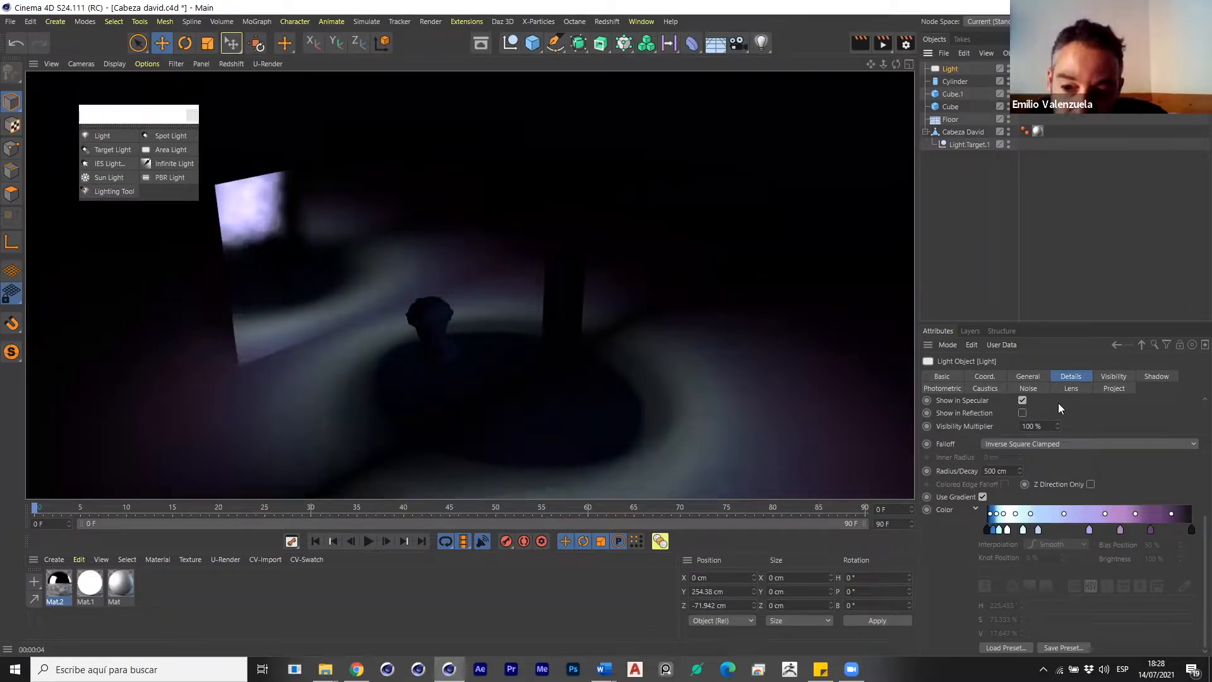
Review the area light's Details and Visibility settings.
{"action": "left_click", "coordinate": [1106, 377]}
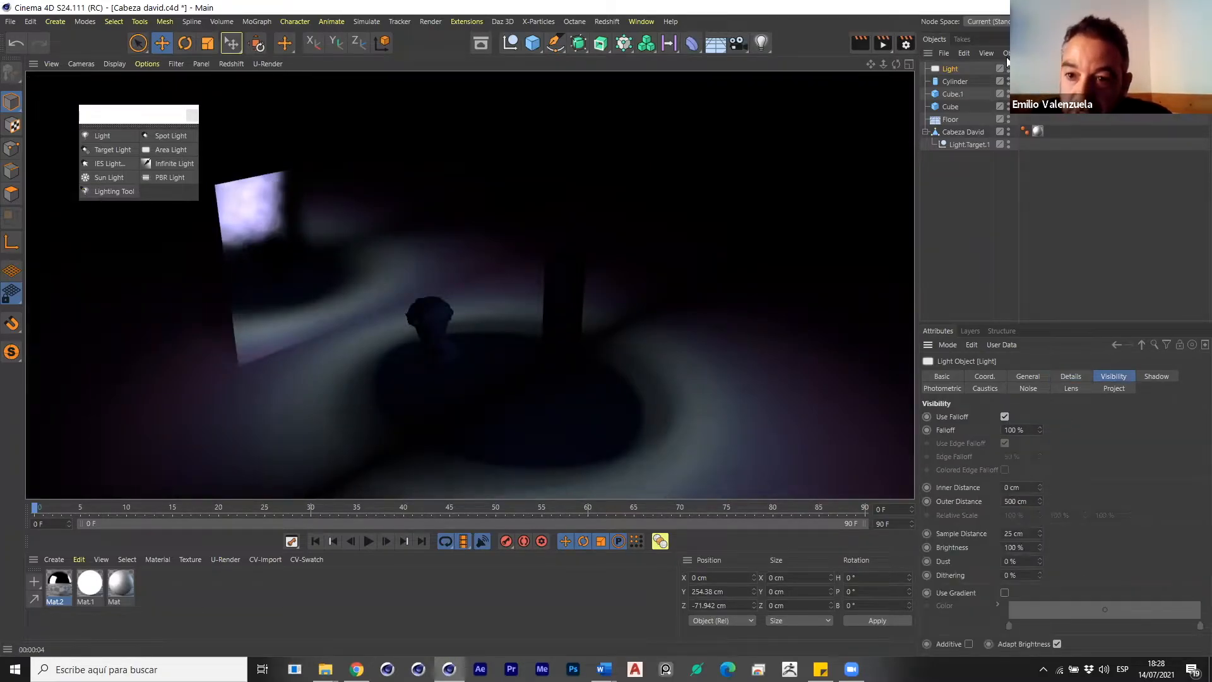
{"action": "left_click", "coordinate": [949, 70]}
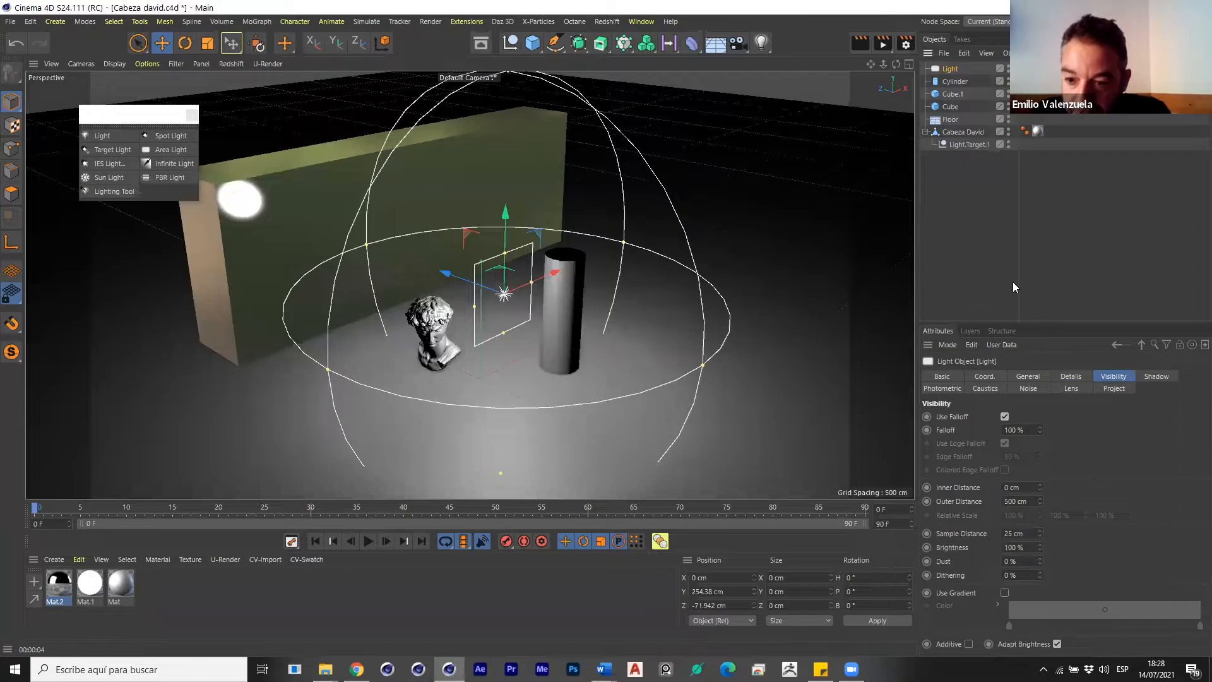
{"action": "left_click", "coordinate": [1071, 376]}
{"action": "scroll", "coordinate": [1124, 454], "scroll_direction": "down", "scroll_amount": 5}
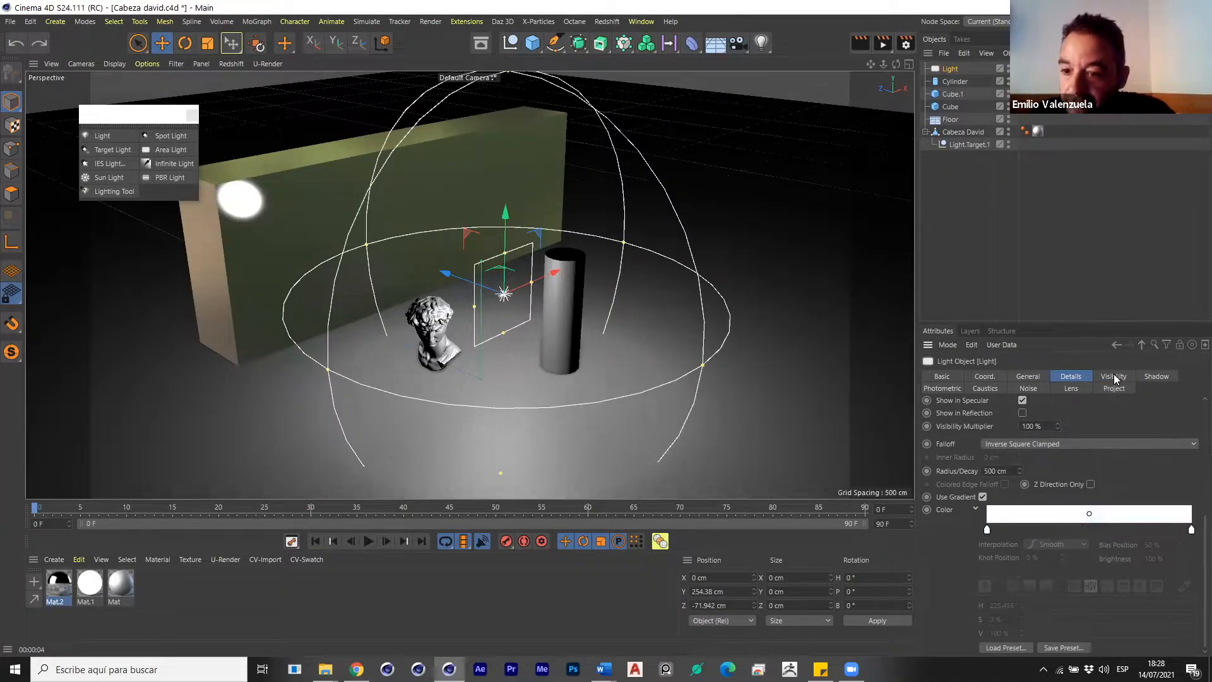
{"action": "scroll", "coordinate": [1081, 454], "scroll_direction": "up", "scroll_amount": 5}
{"action": "scroll", "coordinate": [1076, 544], "scroll_direction": "down", "scroll_amount": 5}
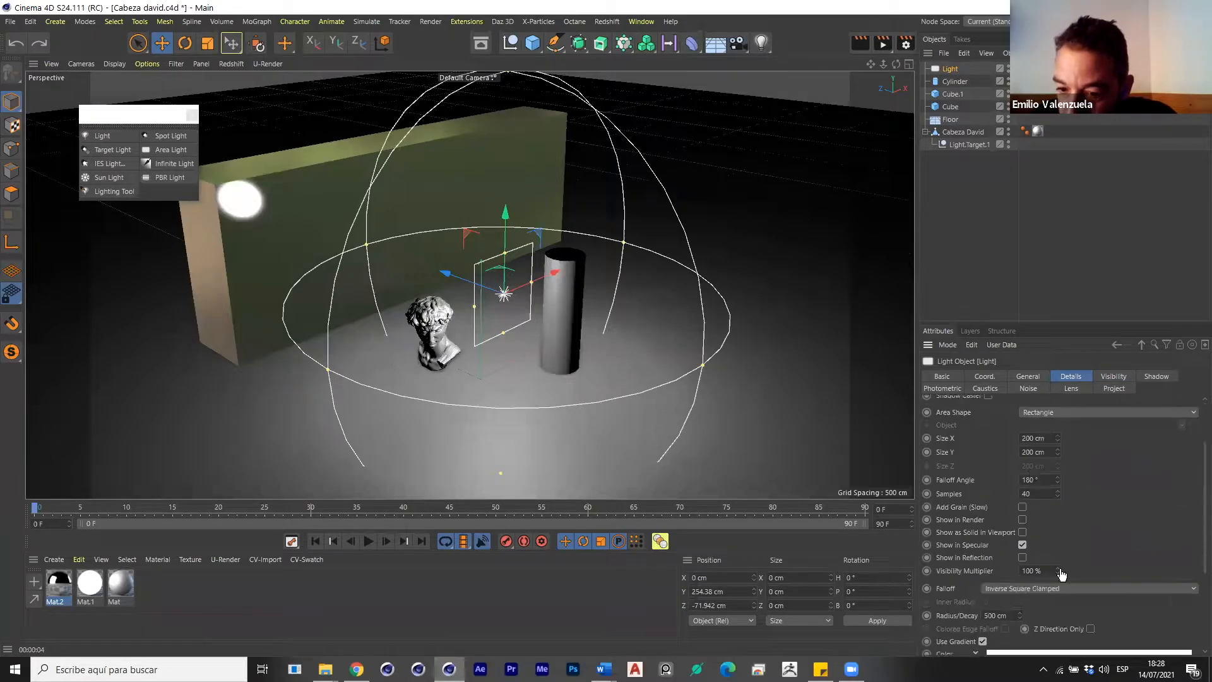
{"action": "left_click", "coordinate": [1113, 376]}
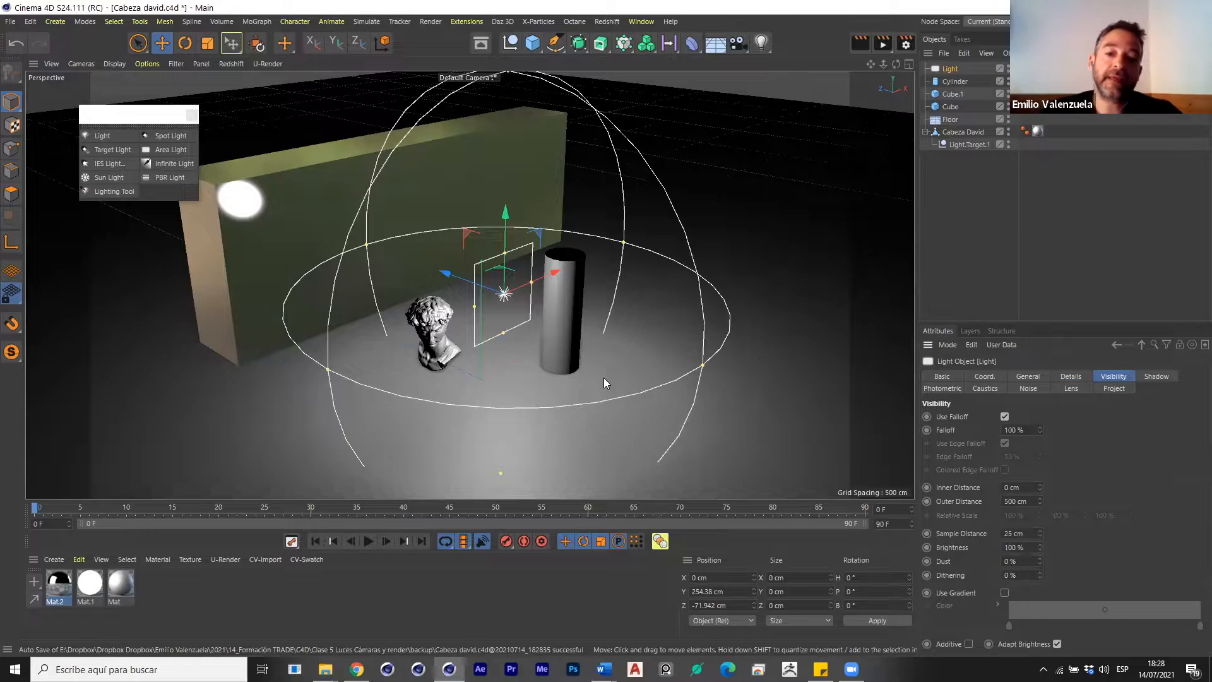
Disable the area light and the back wall, and add a target light to the scene.
{"action": "left_click", "coordinate": [1017, 69]}
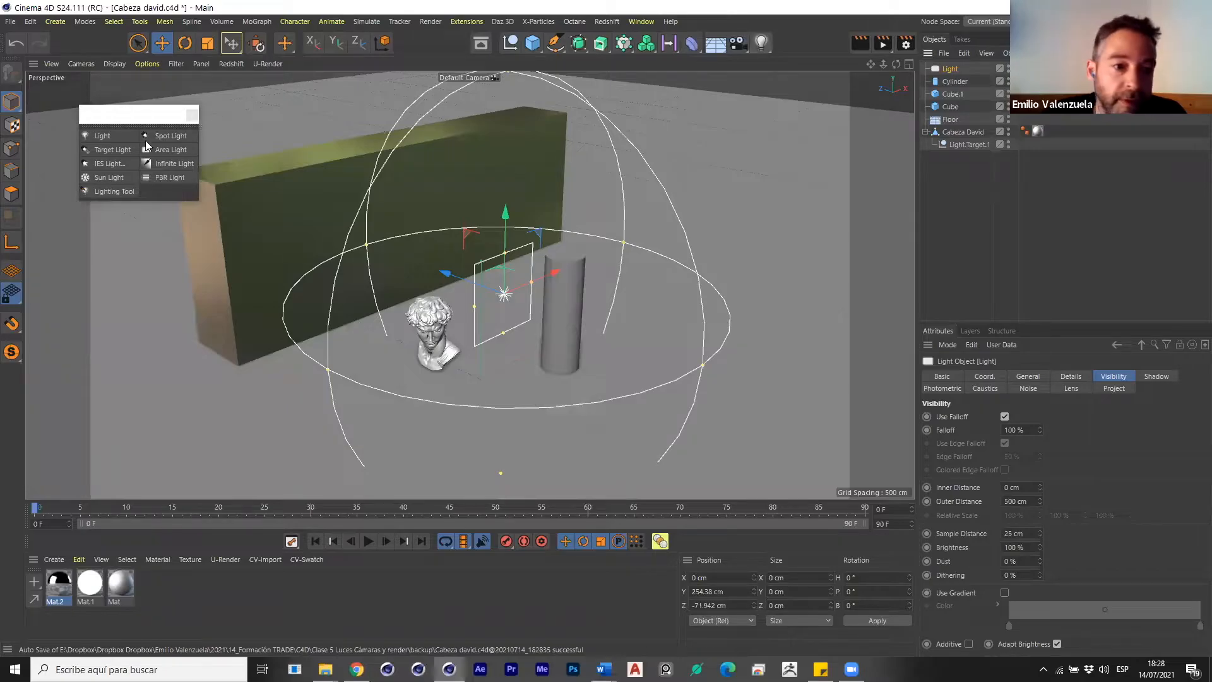
{"action": "left_click", "coordinate": [120, 149]}
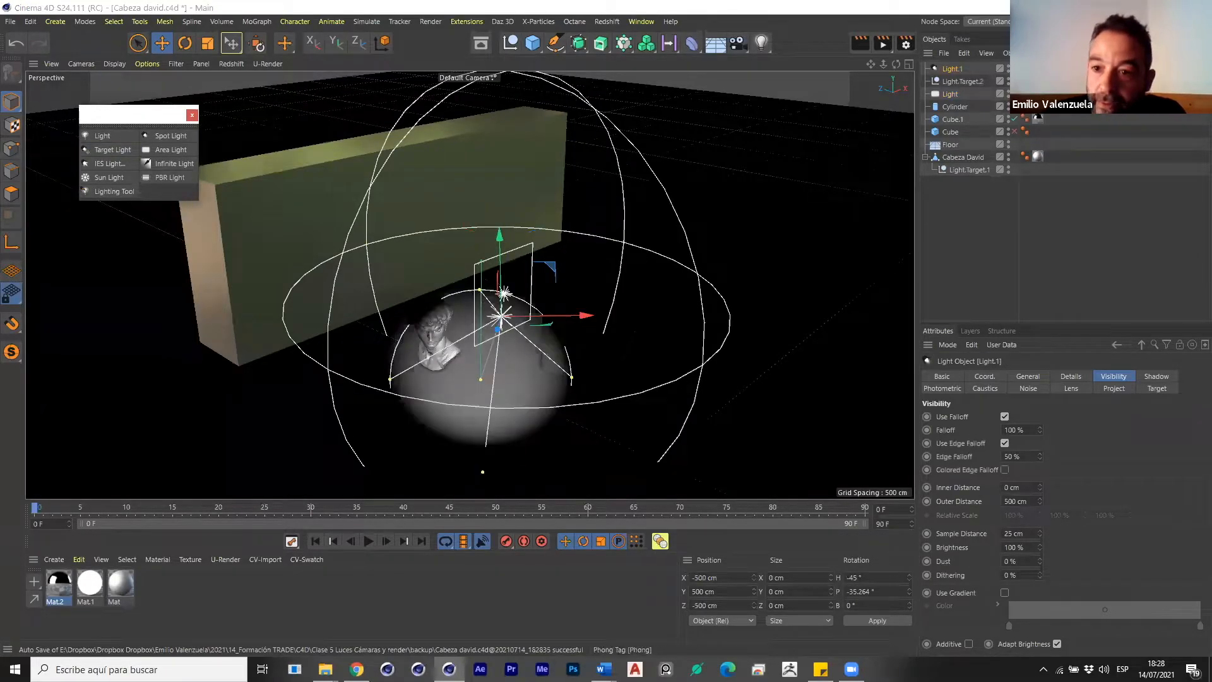
{"action": "left_click", "coordinate": [1015, 119]}
{"action": "scroll", "coordinate": [505, 346], "scroll_direction": "up", "scroll_amount": 8}
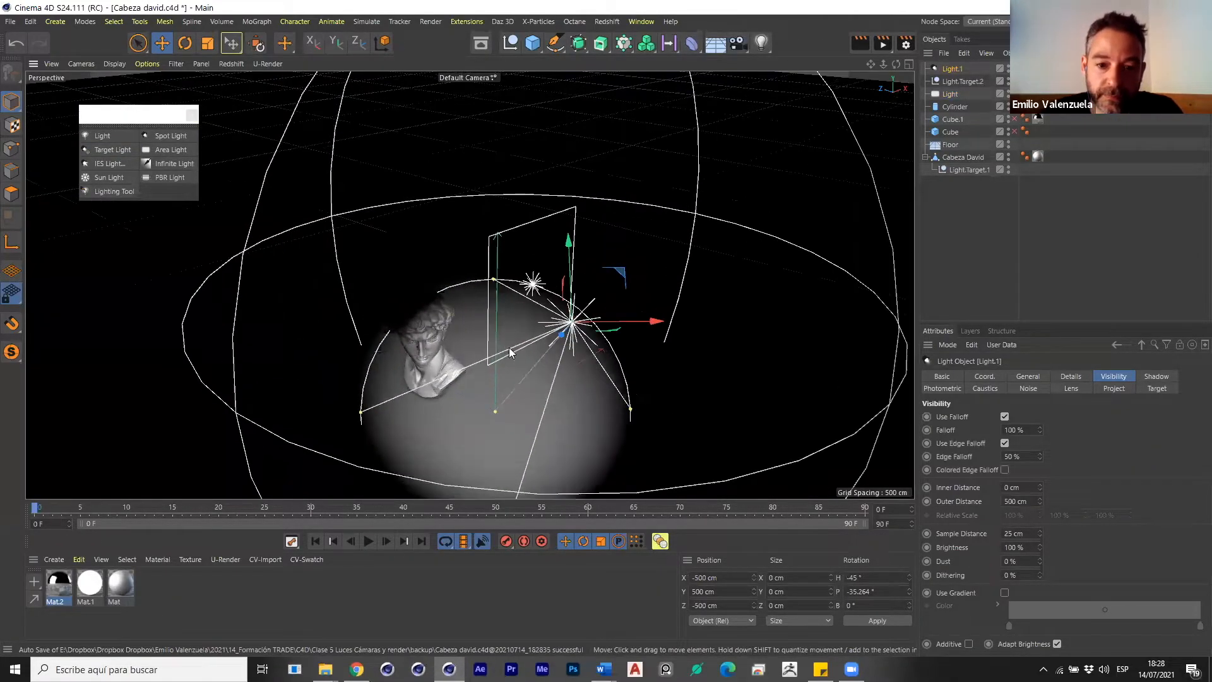
Move the new target light's target object onto the David bust.
{"action": "scroll", "coordinate": [505, 345], "scroll_direction": "down", "scroll_amount": 3}
{"action": "left_click", "coordinate": [963, 81]}
{"action": "left_click_drag", "start_coordinate": [493, 414], "coordinate": [414, 370]}
Move the target light behind the David bust in the top view, to about X 101 cm and Z 817 cm.
{"action": "left_click", "coordinate": [954, 70]}
{"action": "scroll", "coordinate": [548, 225], "scroll_direction": "down", "scroll_amount": 1}
{"action": "key", "text": "F2"}
{"action": "scroll", "coordinate": [560, 414], "scroll_direction": "down", "scroll_amount": 6}
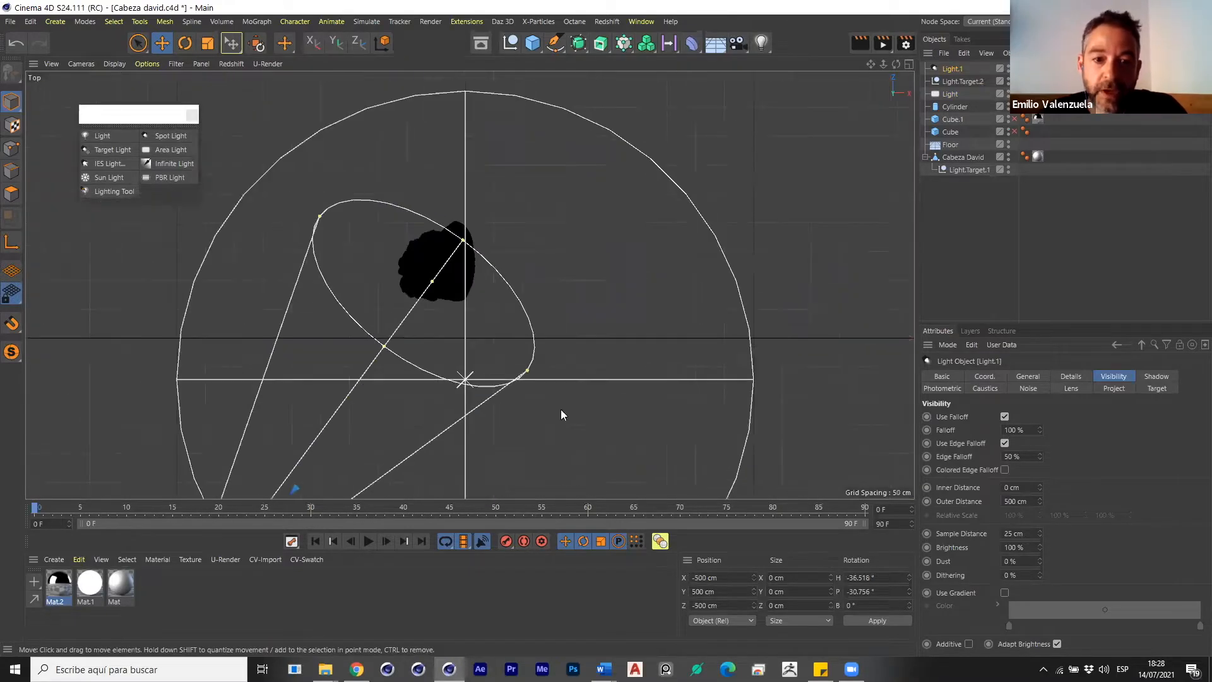
{"action": "scroll", "coordinate": [505, 404], "scroll_direction": "up", "scroll_amount": 1}
{"action": "left_click_drag", "start_coordinate": [492, 395], "coordinate": [604, 202]}
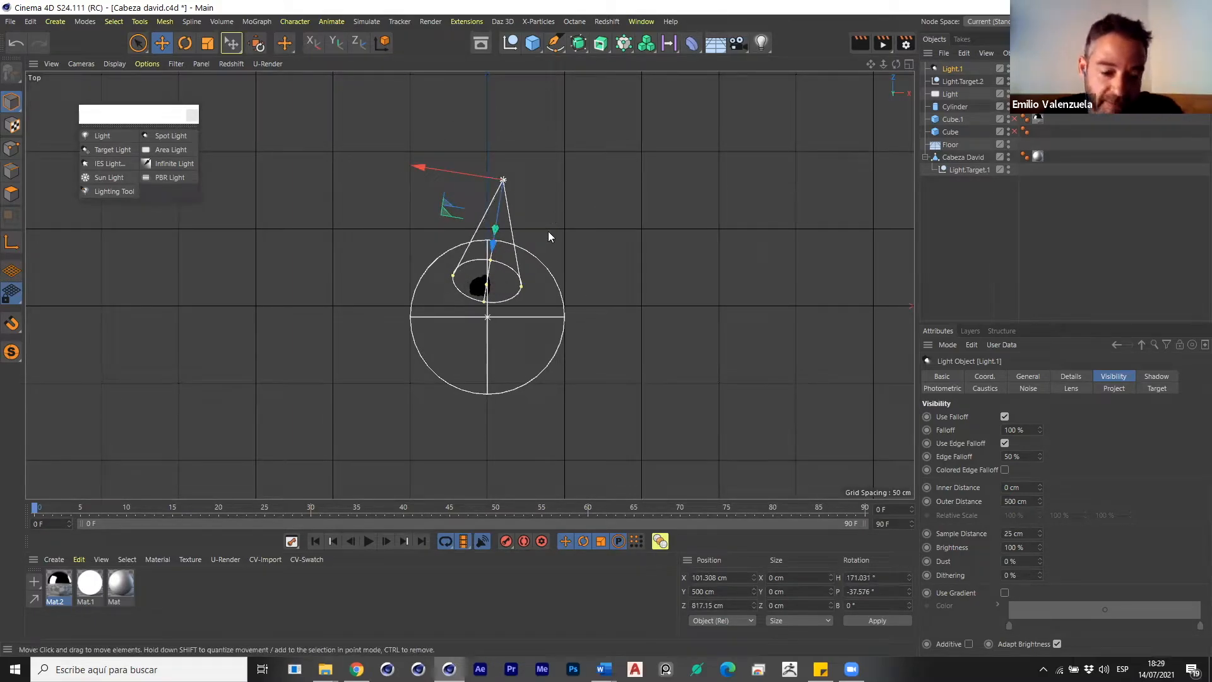
Lower the target light to about Y 486 cm and raise its target object to about Y 96 cm on the bust.
{"action": "key", "text": "F1"}
{"action": "left_click_drag", "start_coordinate": [477, 301], "coordinate": [417, 218], "text": "alt"}
{"action": "mouse_move", "coordinate": [377, 92]}
{"action": "left_mouse_down"}
{"action": "mouse_move", "coordinate": [384, 66]}
{"action": "mouse_move", "coordinate": [376, 97]}
{"action": "left_mouse_up"}
{"action": "left_click", "coordinate": [962, 80]}
{"action": "left_click_drag", "start_coordinate": [477, 295], "coordinate": [480, 257]}
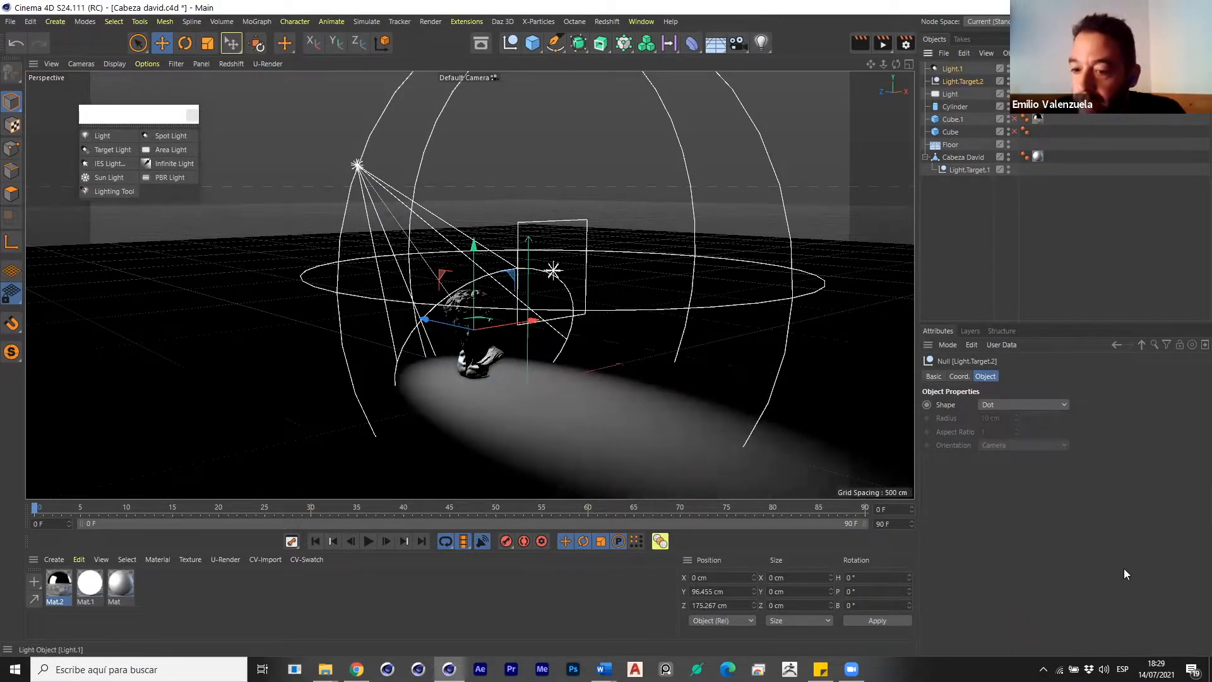
Set the target light's shadow type to Area.
{"action": "left_click", "coordinate": [1035, 376]}
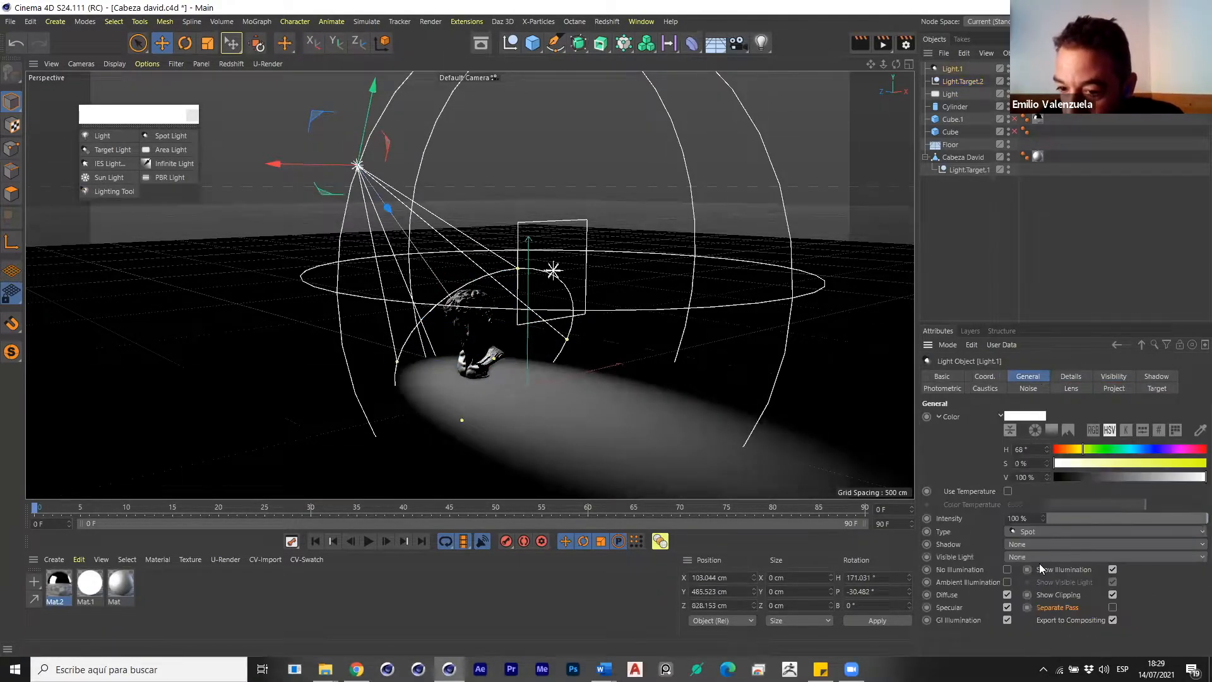
{"action": "left_click", "coordinate": [1035, 545]}
{"action": "left_click", "coordinate": [1040, 597]}
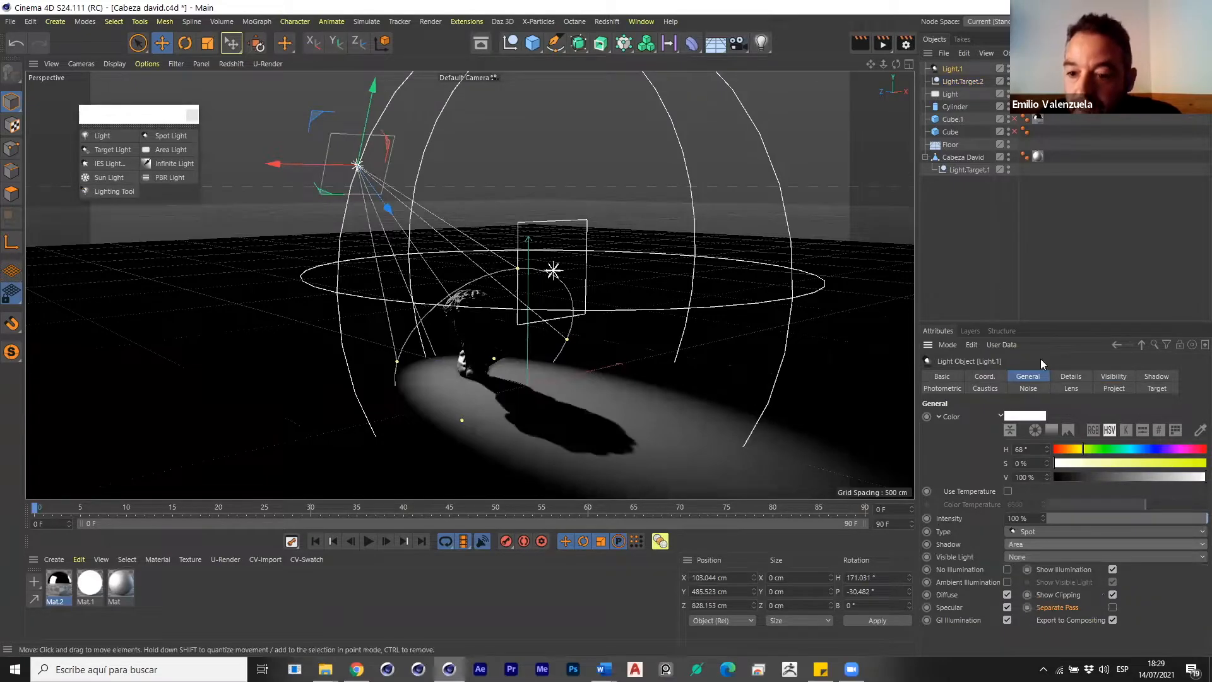
Set the target light's visible light mode to Visible and render the view.
{"action": "left_click", "coordinate": [1031, 557]}
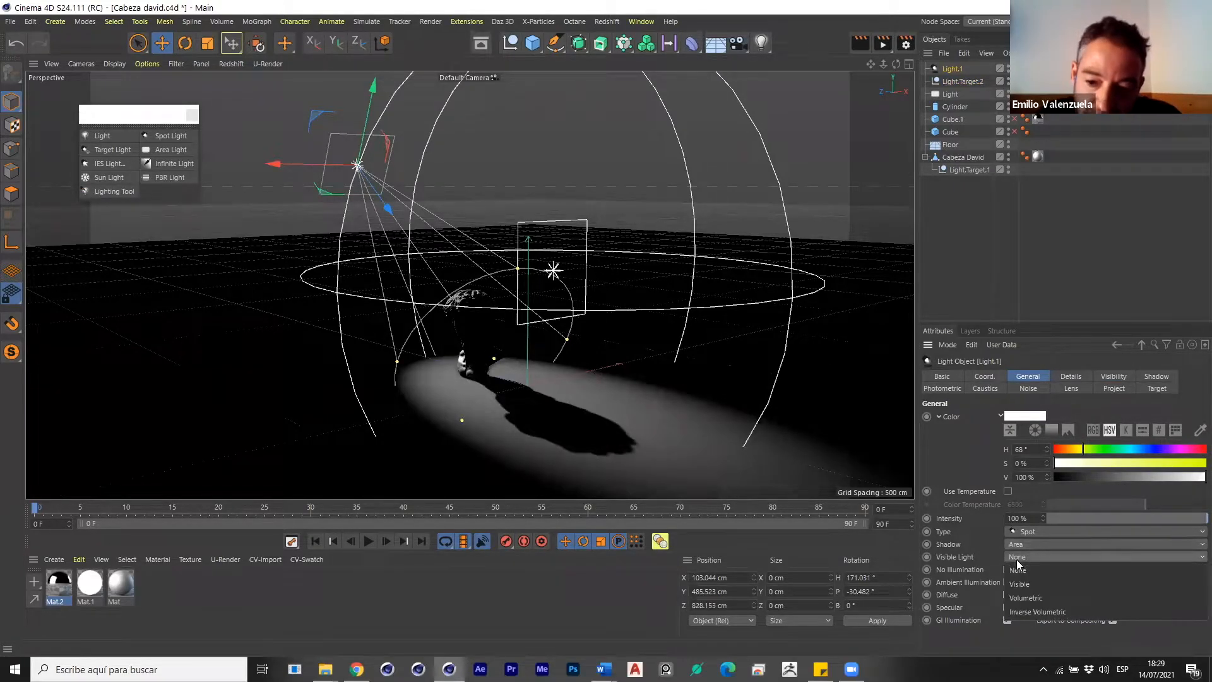
{"action": "left_click", "coordinate": [1023, 585]}
{"action": "key", "text": "ctrl+r"}
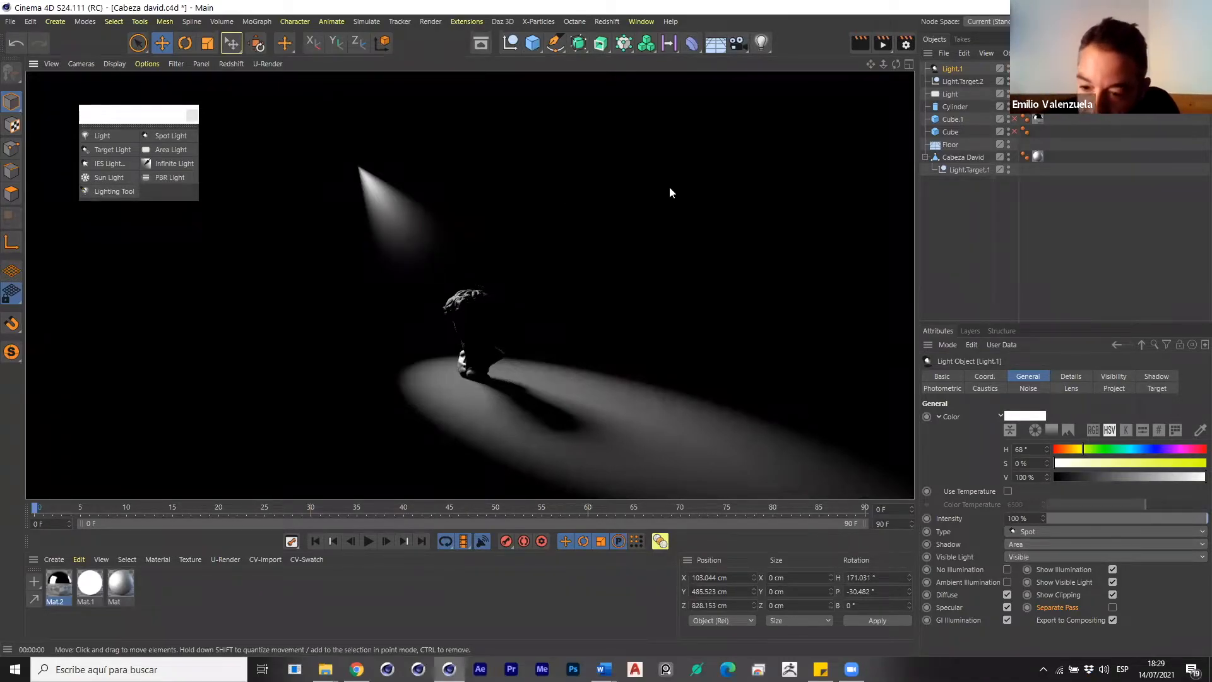
Set the target light's visible light mode to Volumetric.
{"action": "left_click", "coordinate": [1046, 556]}
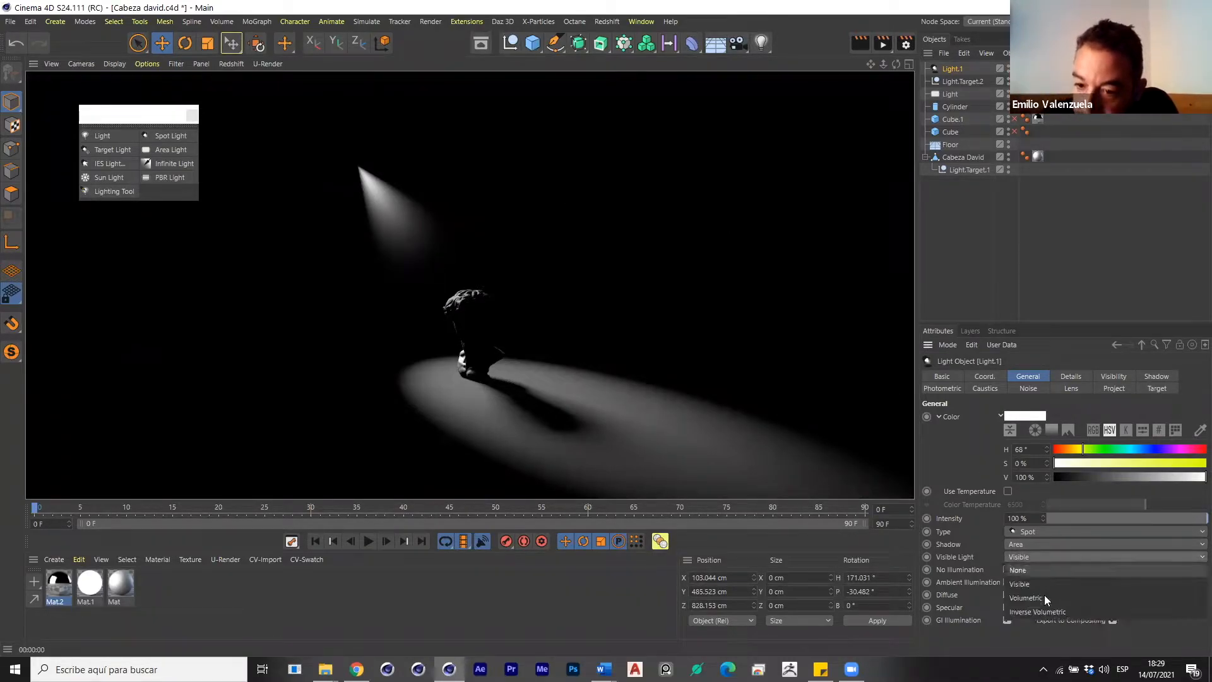
{"action": "left_click", "coordinate": [1044, 599]}
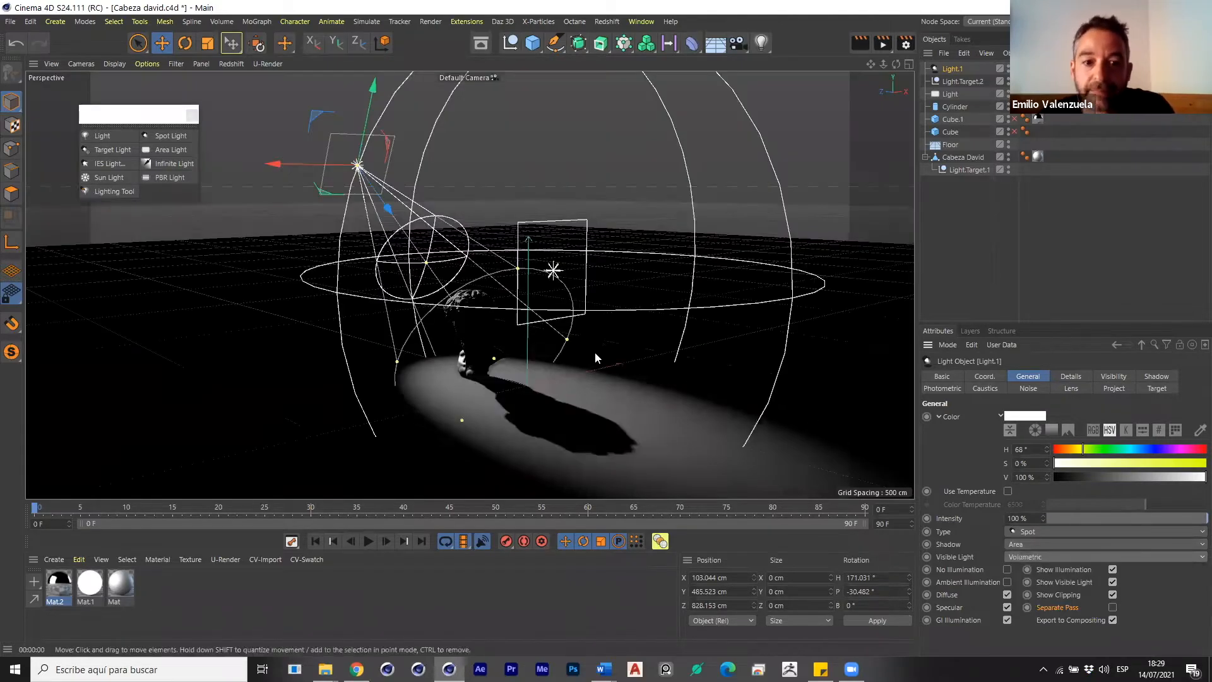
Render the view and extend the spot light's visible outer distance to about 771 cm.
{"action": "key", "text": "ctrl+r"}
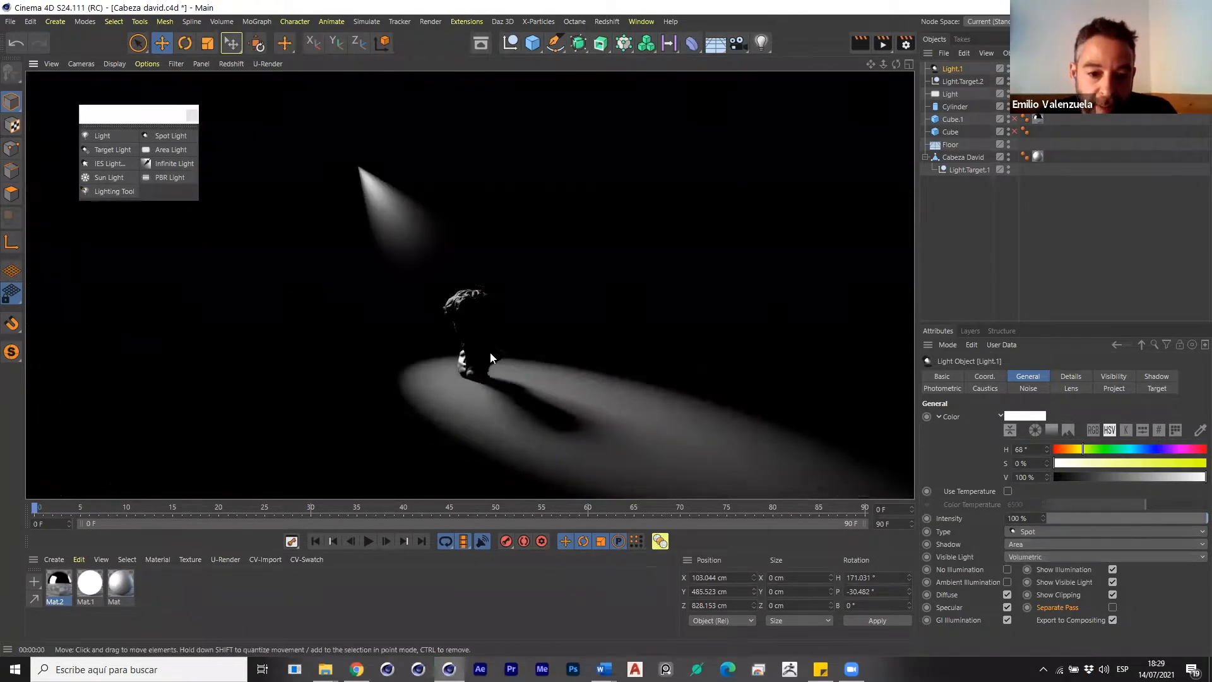
{"action": "left_click", "coordinate": [1115, 377]}
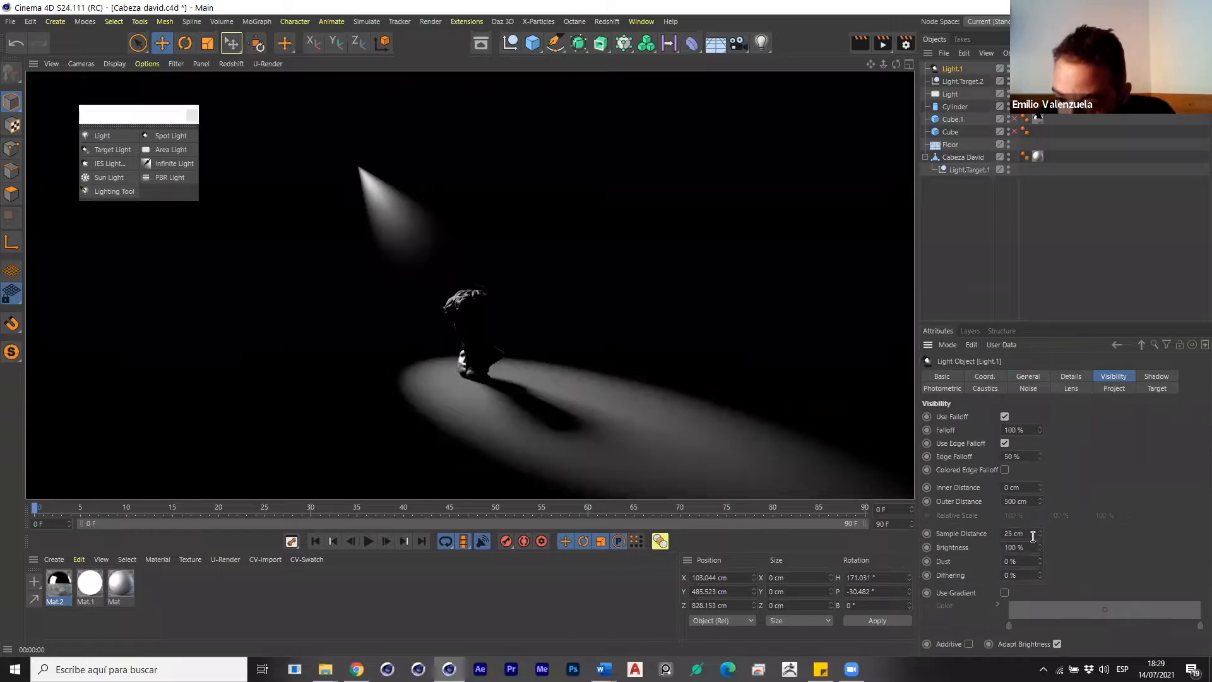
{"action": "left_click_drag", "start_coordinate": [1039, 501], "coordinate": [581, 403]}
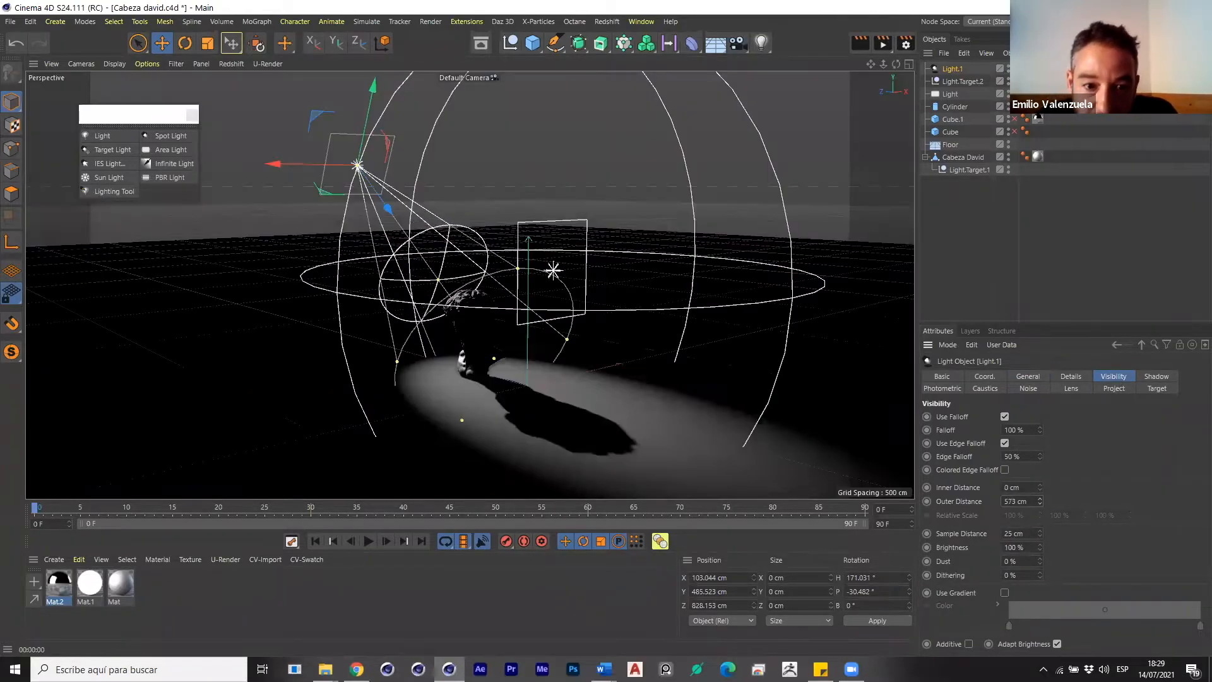
{"action": "left_click_drag", "start_coordinate": [488, 334], "coordinate": [555, 454]}
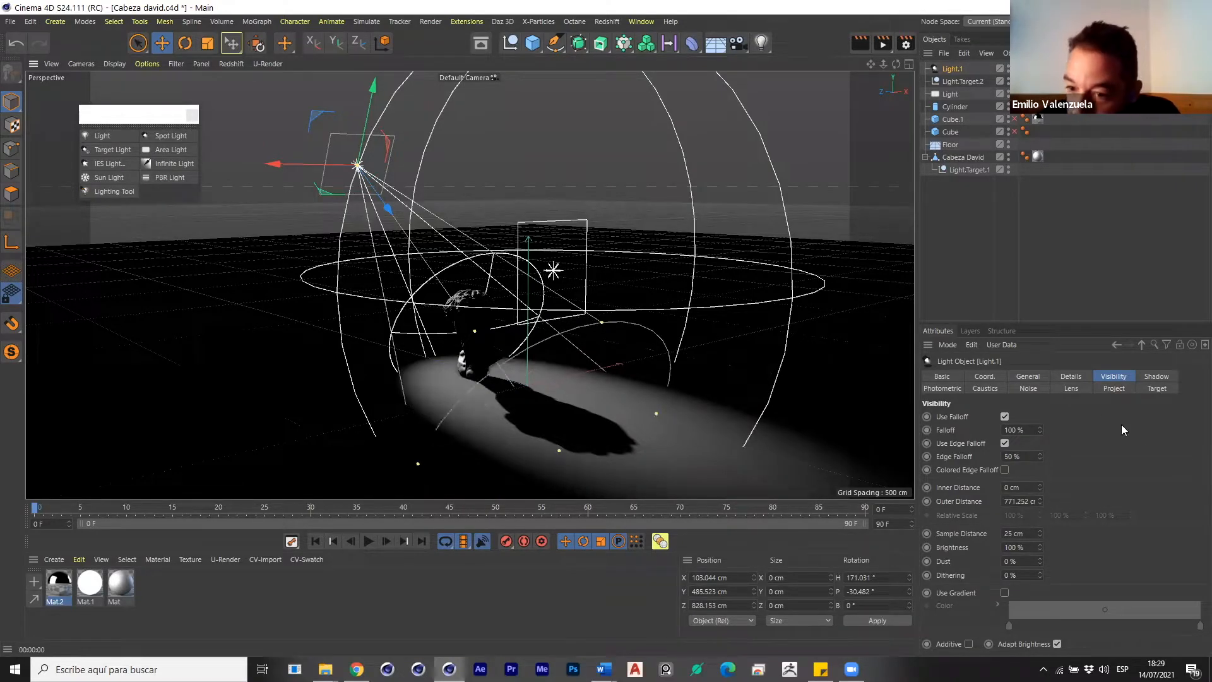
Set the spot light's falloff to Inverse Square Clamped in its detail settings.
{"action": "left_click", "coordinate": [1071, 376]}
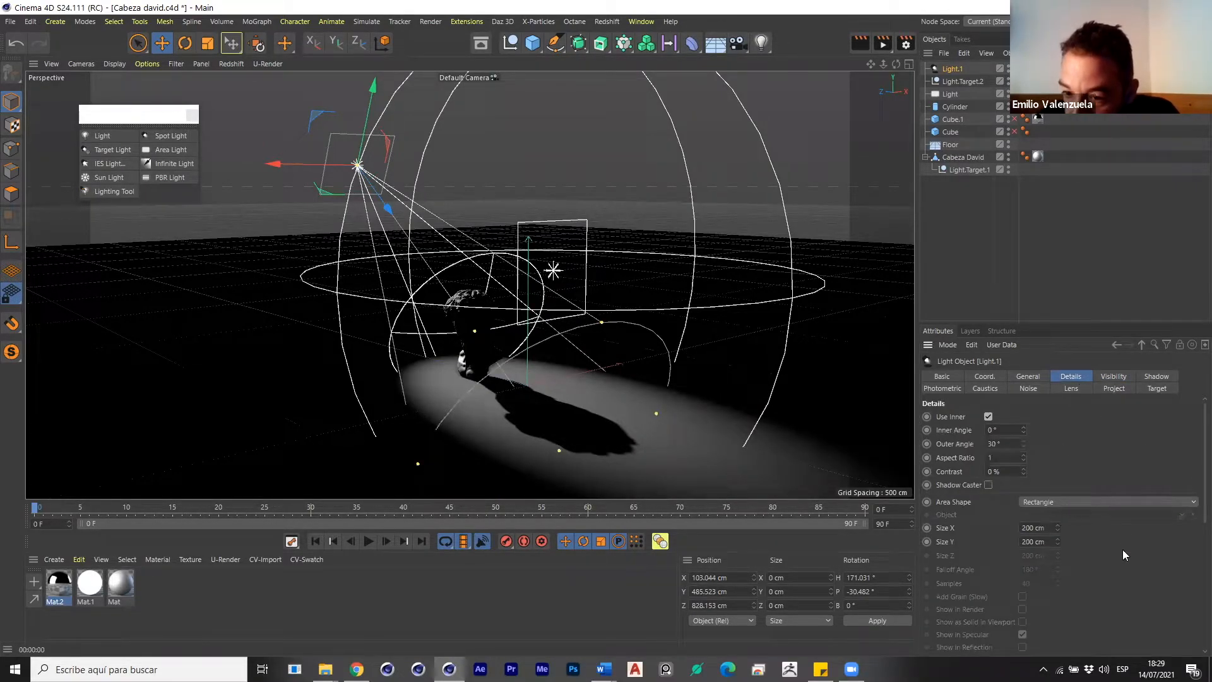
{"action": "scroll", "coordinate": [1121, 543], "scroll_direction": "down", "scroll_amount": 4}
{"action": "left_click", "coordinate": [1082, 526]}
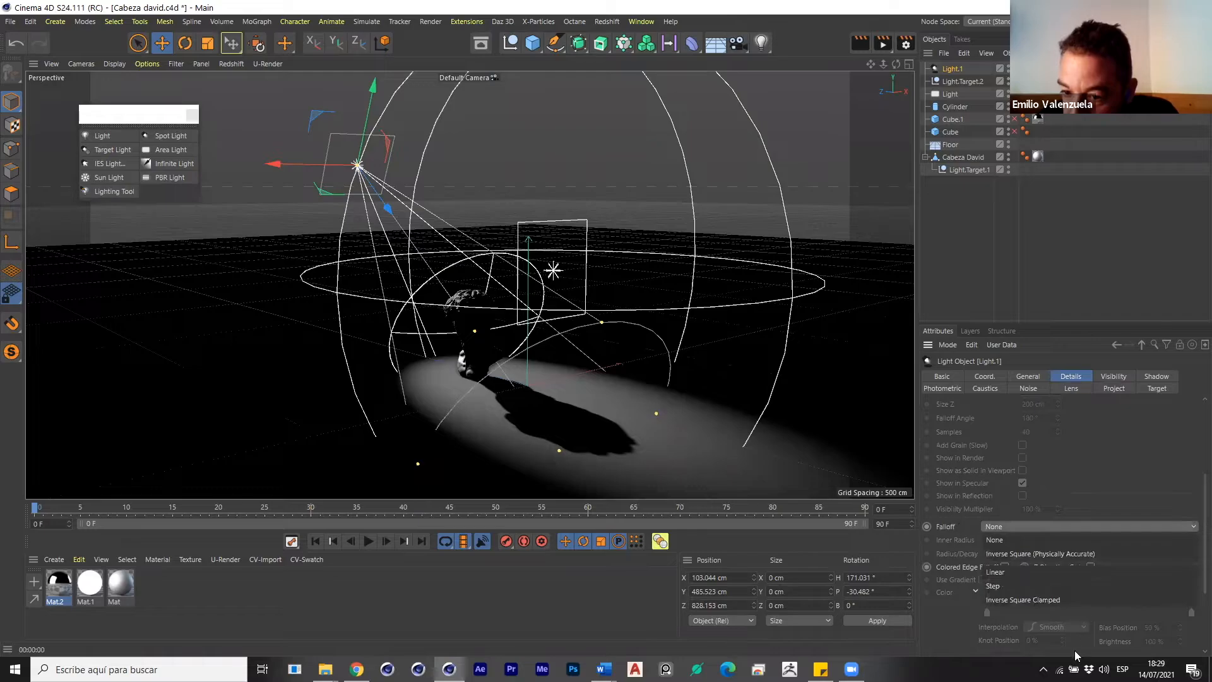
{"action": "left_click", "coordinate": [1064, 597]}
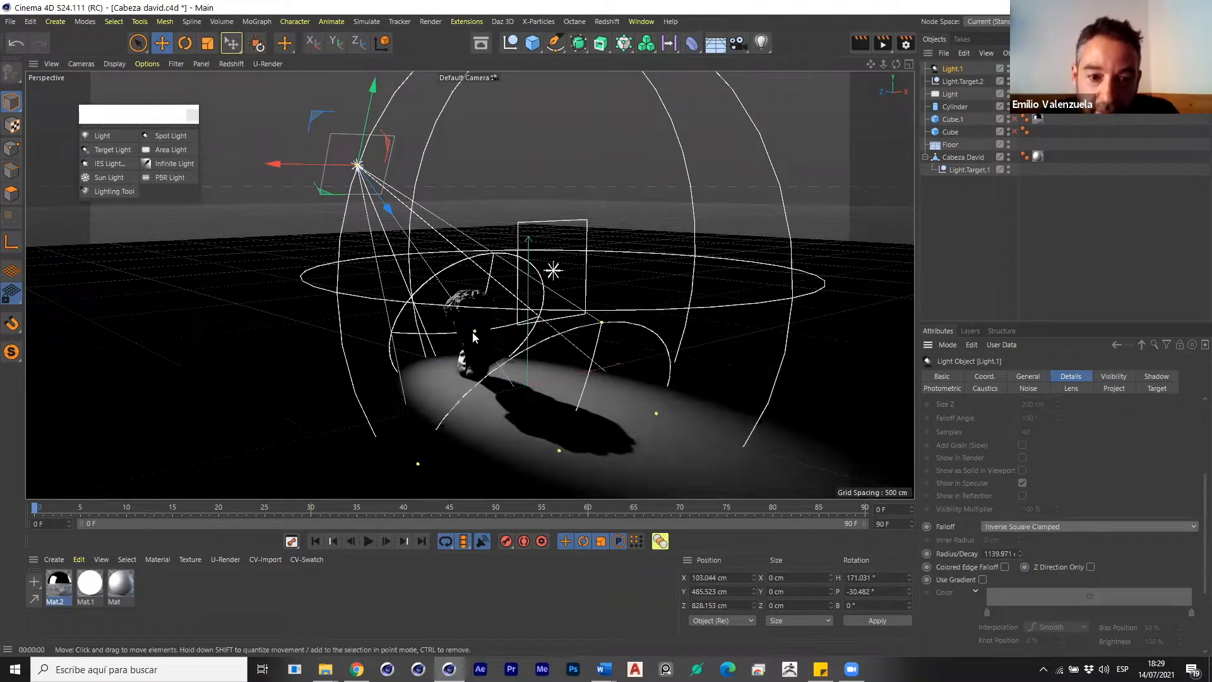
Extend the spot light's visible outer distance to about 900 cm and render the view.
{"action": "scroll", "coordinate": [506, 366], "scroll_direction": "up", "scroll_amount": 2}
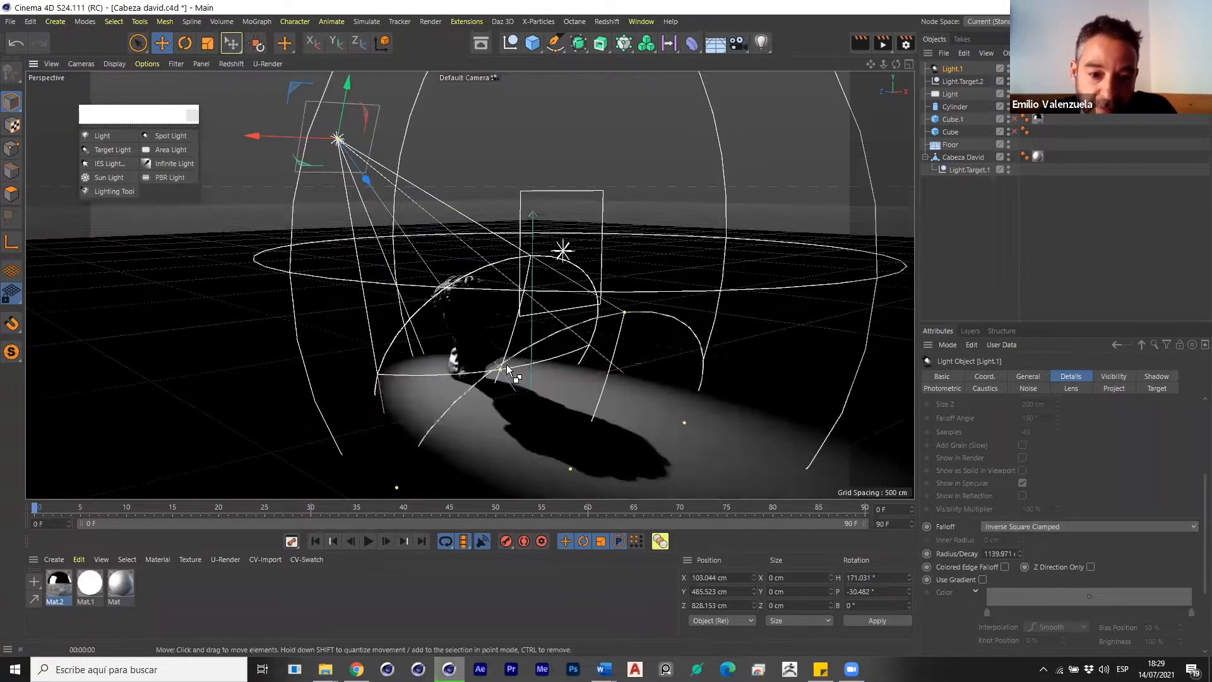
{"action": "key", "text": "ctrl+r"}
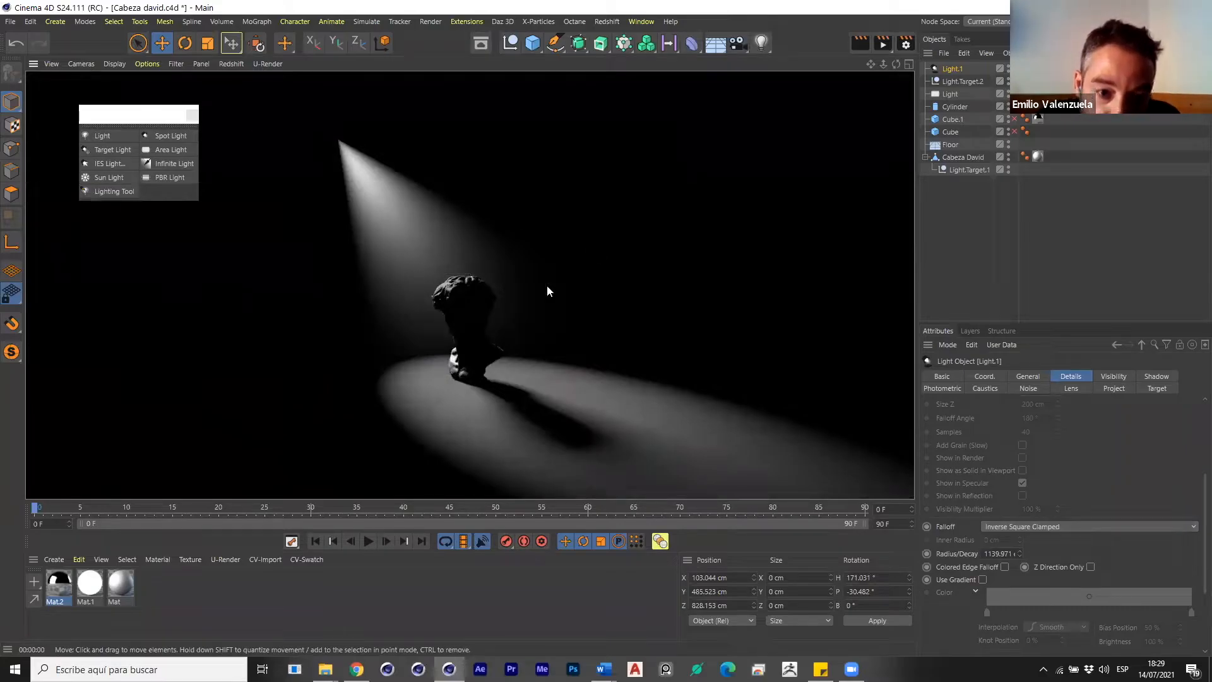
{"action": "left_click", "coordinate": [580, 209]}
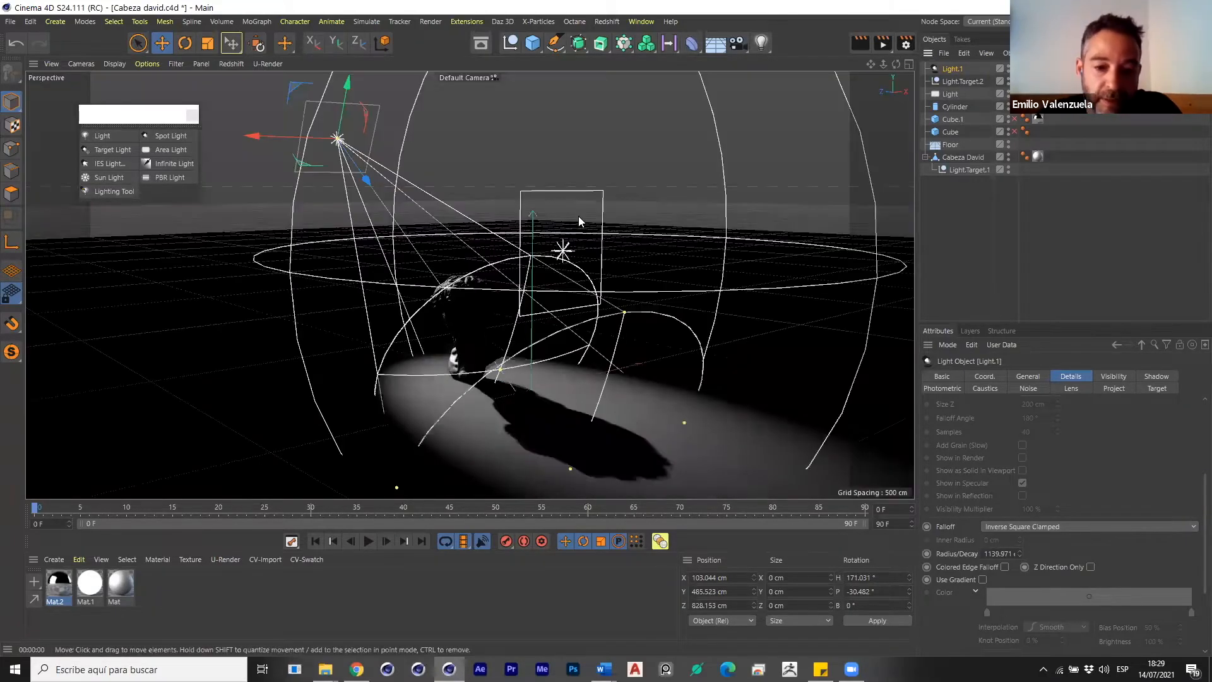
Lower the spot light behind the bust to about X 63, Y 156, Z 572 cm and render the view.
{"action": "key", "text": "F2"}
{"action": "left_click_drag", "start_coordinate": [493, 247], "coordinate": [485, 299]}
{"action": "key", "text": "F1"}
{"action": "scroll", "coordinate": [458, 300], "scroll_direction": "up", "scroll_amount": 3}
{"action": "left_click_drag", "start_coordinate": [401, 168], "coordinate": [383, 225]}
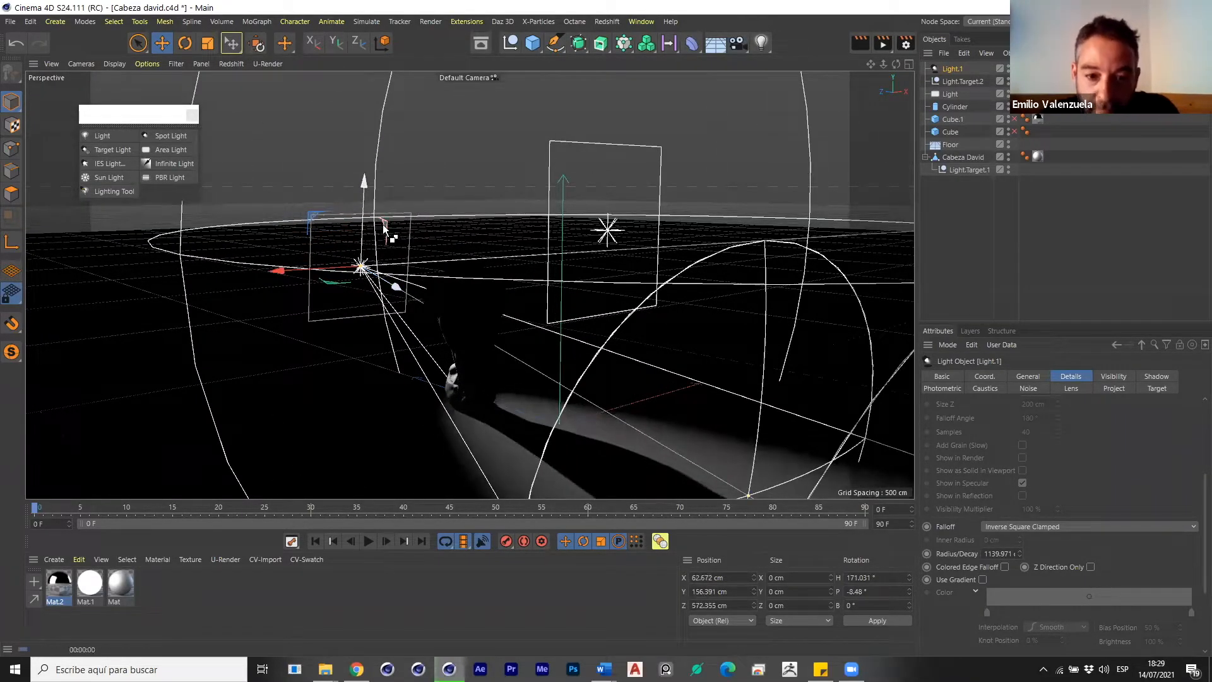
{"action": "key", "text": "ctrl+r"}
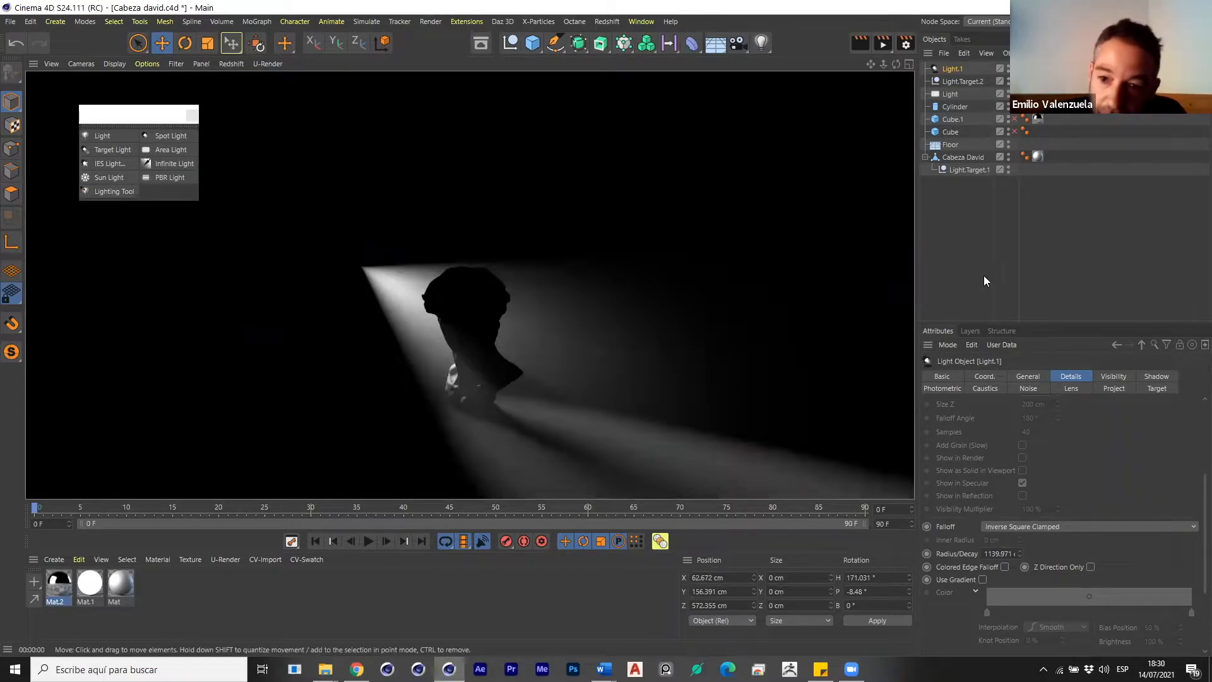
Set the volumetric light's sample distance to 5 cm and render it from two viewing angles.
{"action": "left_click", "coordinate": [1115, 377]}
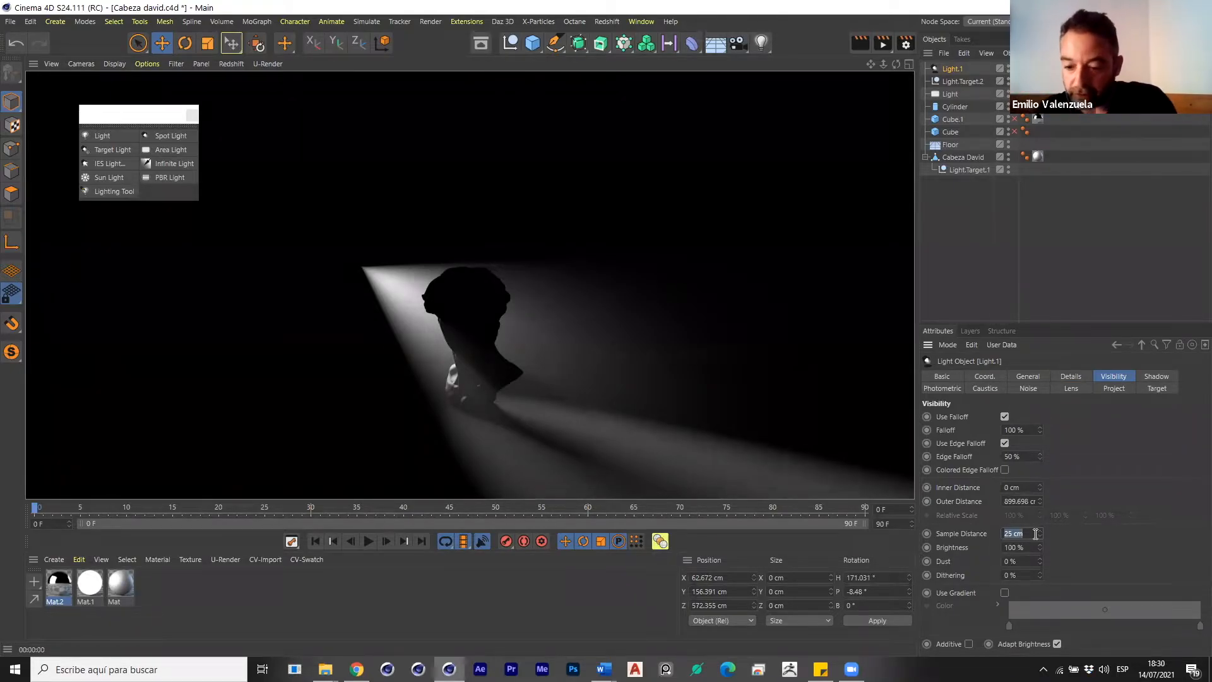
{"action": "key", "text": "Return"}
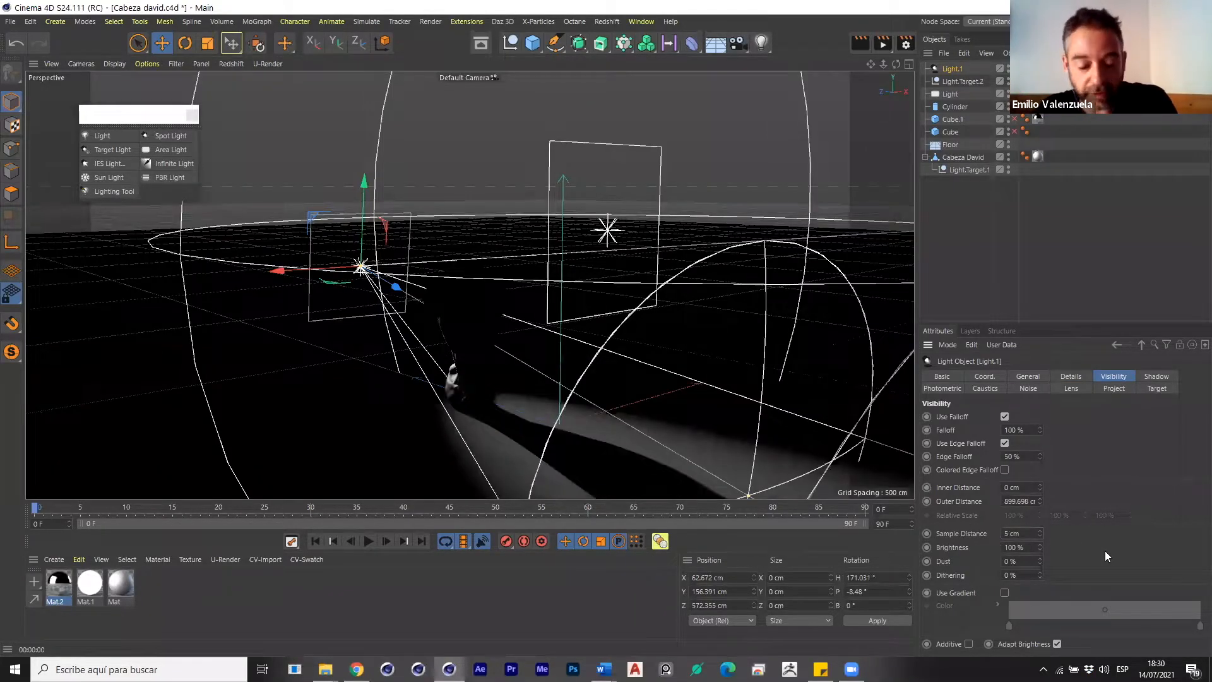
{"action": "key", "text": "ctrl+r"}
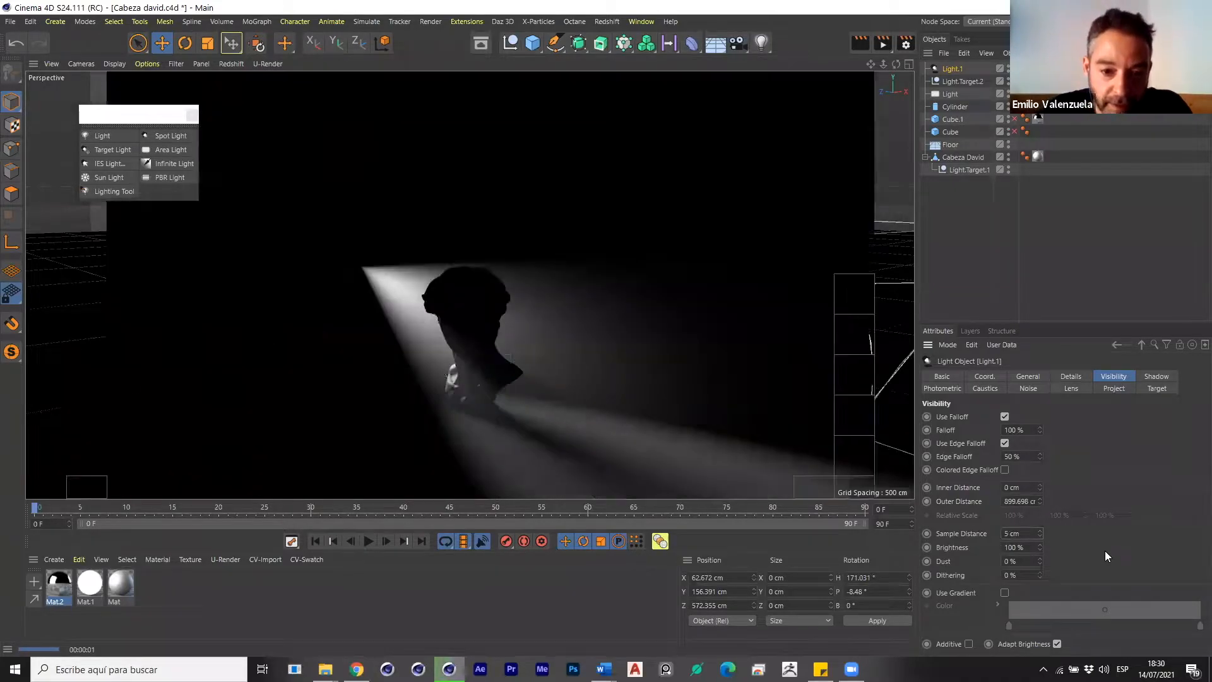
{"action": "mouse_move", "coordinate": [469, 375]}
{"action": "right_mouse_down", "text": "alt"}
{"action": "mouse_move", "coordinate": [489, 378]}
{"action": "mouse_move", "coordinate": [474, 354]}
{"action": "right_mouse_up", "text": "alt"}
{"action": "left_click_drag", "start_coordinate": [474, 353], "coordinate": [507, 323], "text": "alt"}
{"action": "key", "text": "ctrl+r"}
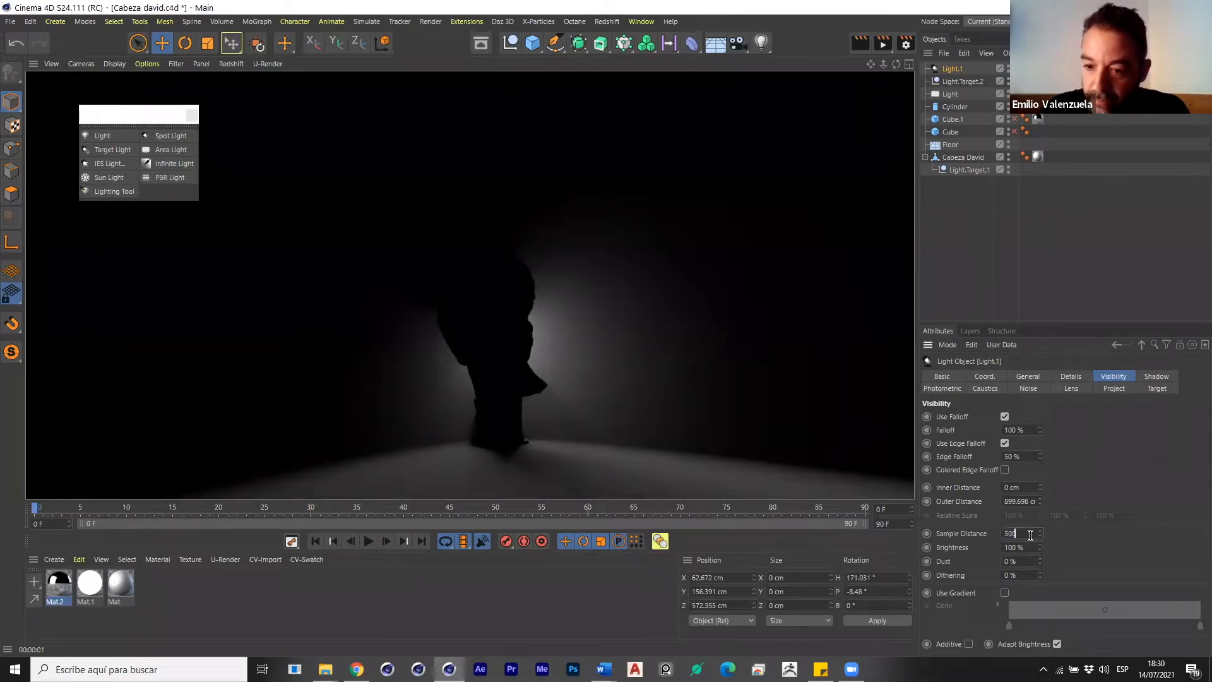
Set the volumetric light's sample distance to 500 cm and render it from the front and from the side.
{"action": "key", "text": "Return"}
{"action": "key", "text": "ctrl+r"}
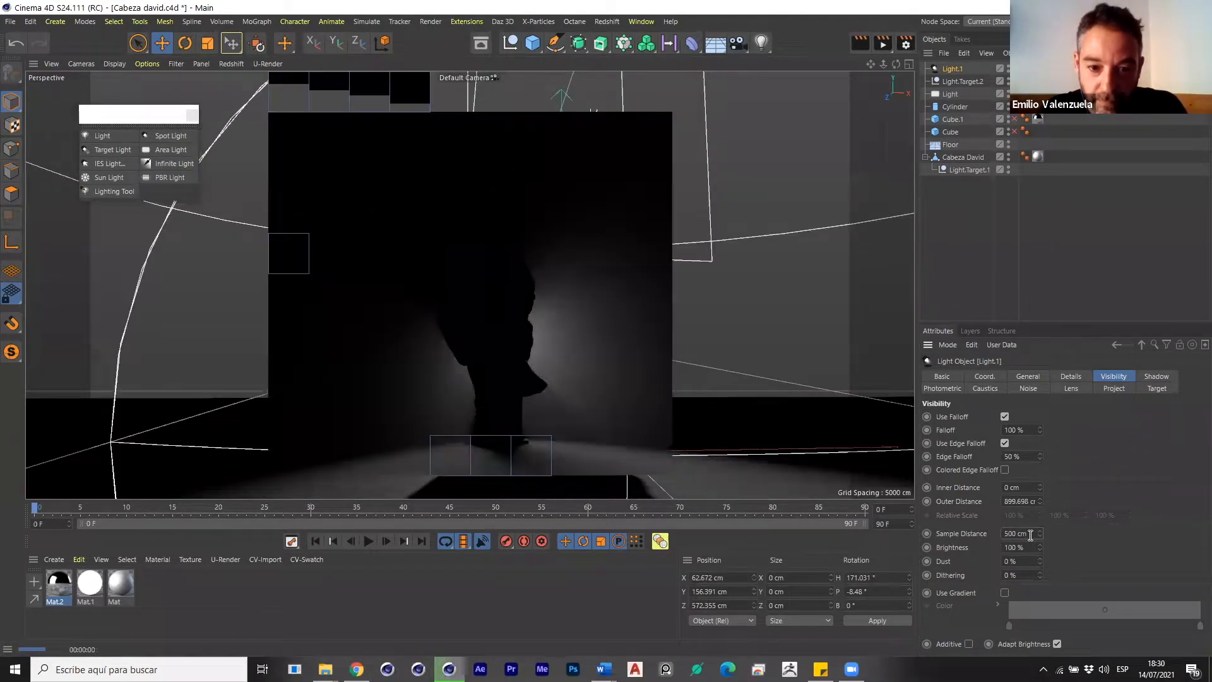
{"action": "right_click_drag", "start_coordinate": [577, 391], "coordinate": [554, 374], "text": "alt"}
{"action": "left_click_drag", "start_coordinate": [553, 378], "coordinate": [619, 384], "text": "alt"}
{"action": "key", "text": "ctrl+r"}
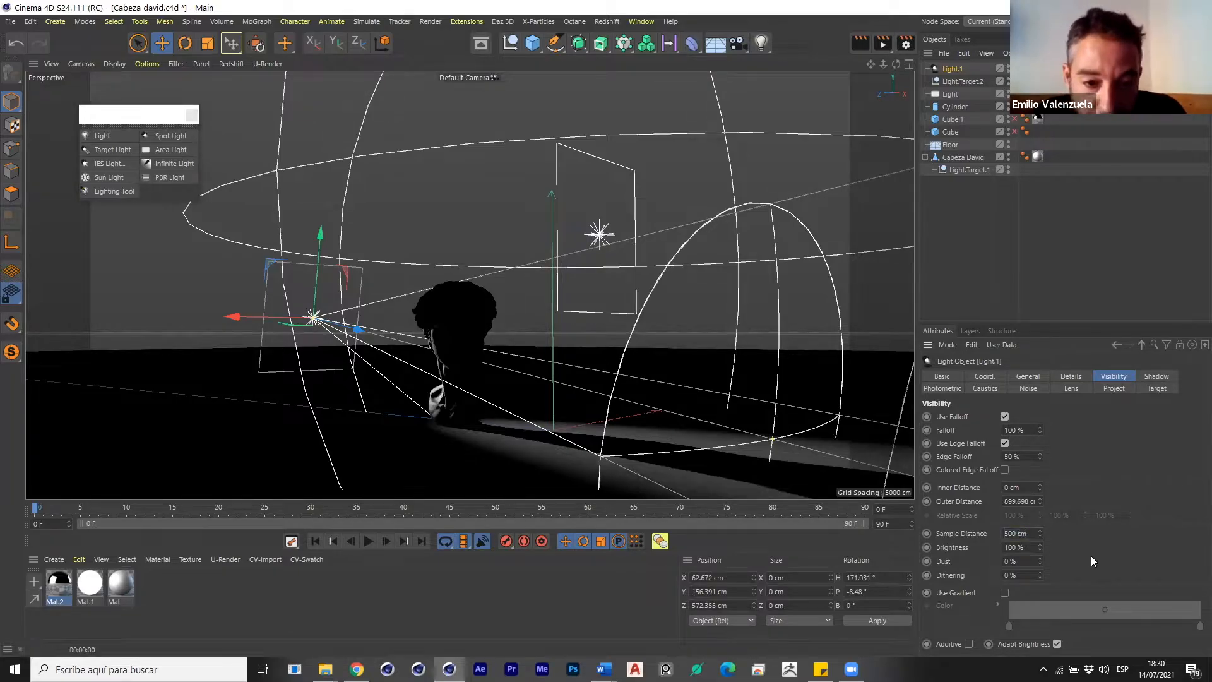
{"action": "key", "text": "ctrl+r"}
{"action": "left_click", "coordinate": [478, 325]}
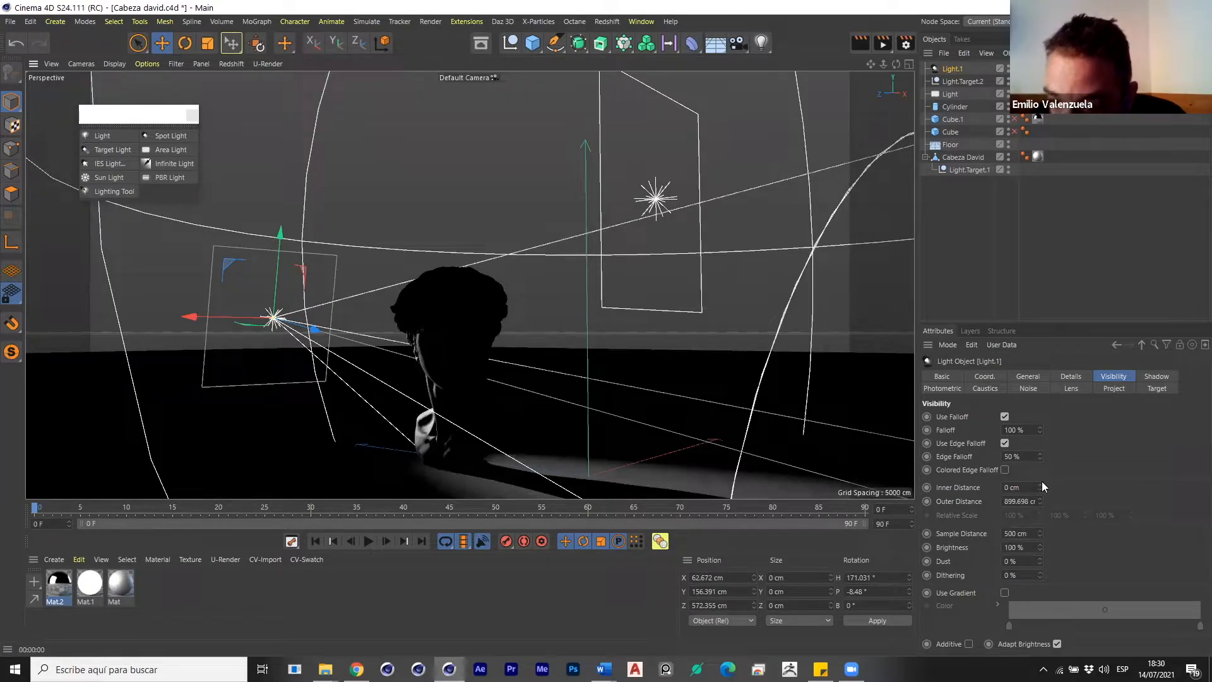
Raise the light's outer distance to about 911 cm and its visible brightness to 223%, and render the view.
{"action": "left_click_drag", "start_coordinate": [1040, 499], "coordinate": [1040, 492]}
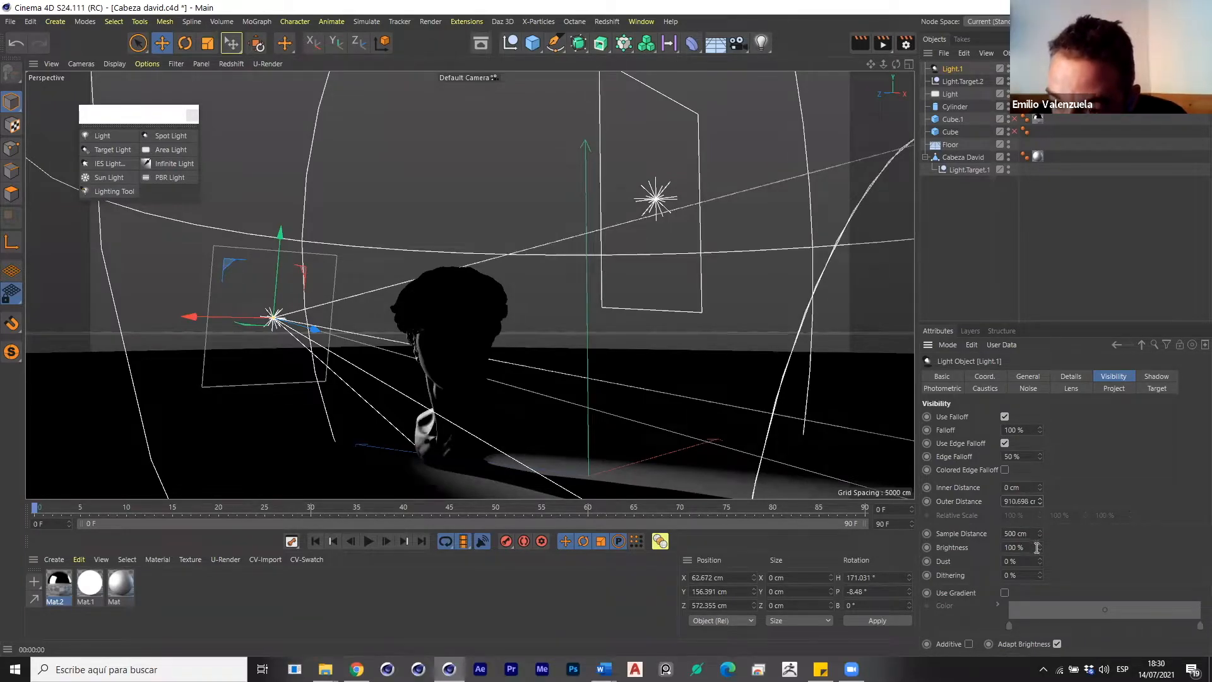
{"action": "left_click_drag", "start_coordinate": [1040, 547], "coordinate": [1040, 544]}
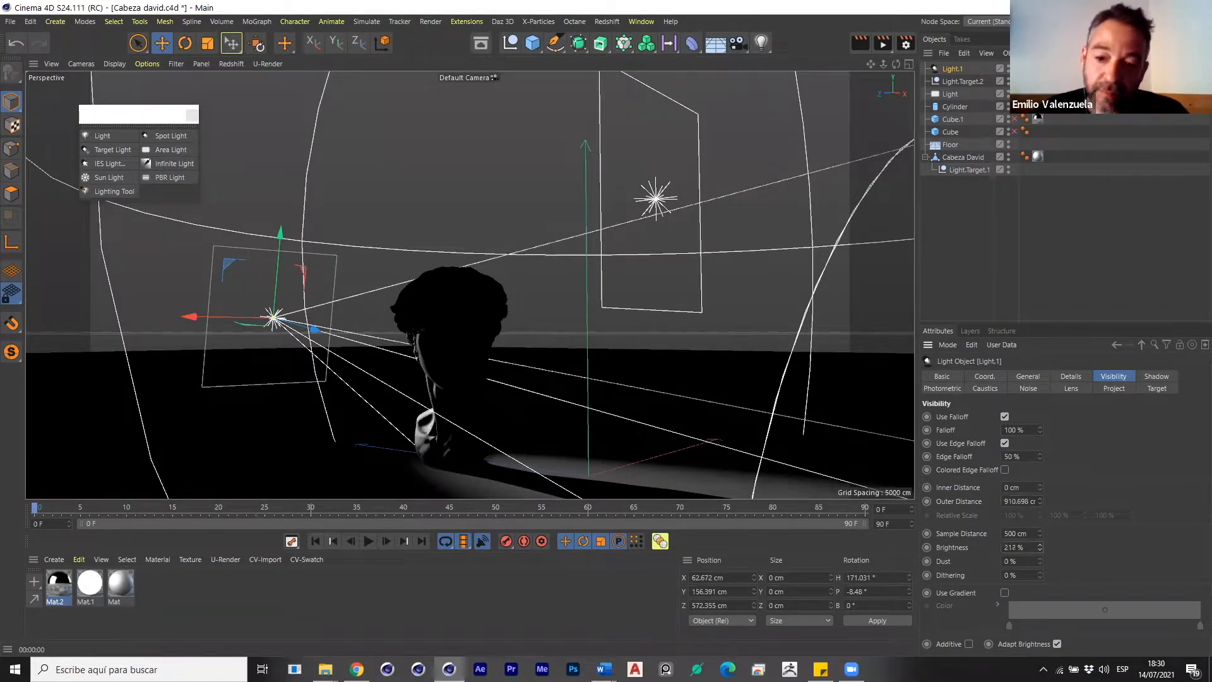
{"action": "key", "text": "ctrl+r"}
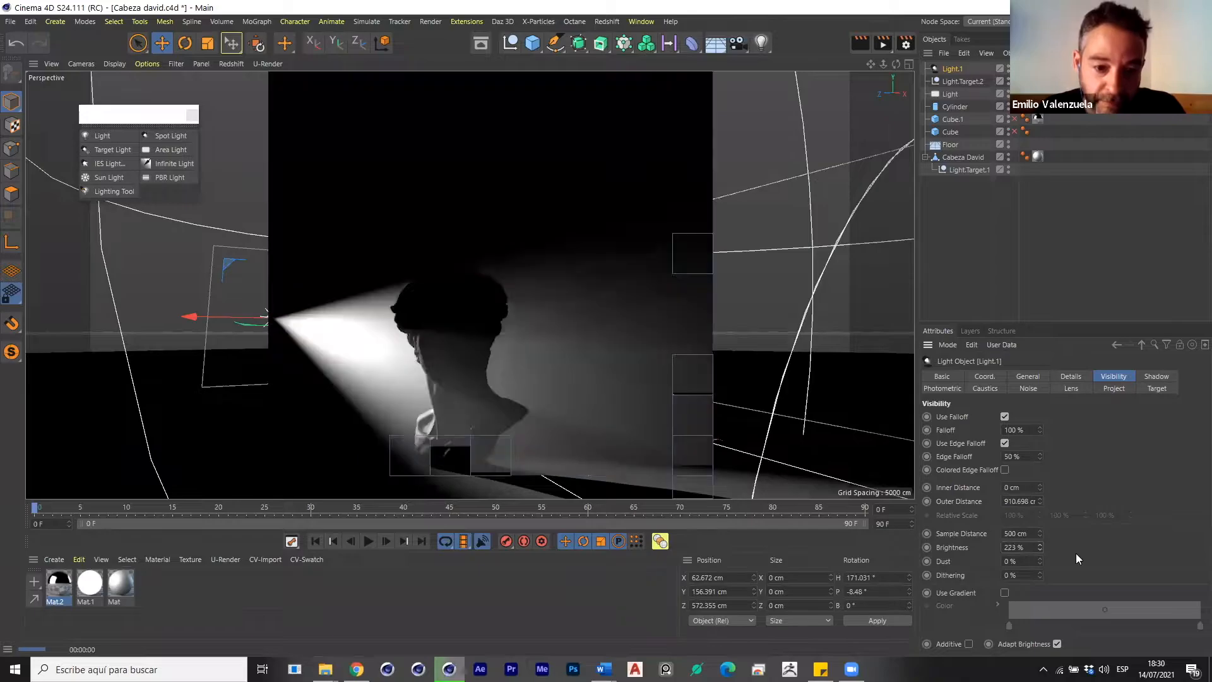
Reduce the volumetric light's sample distance to 5 cm and render the view again.
{"action": "double_click", "coordinate": [1030, 538]}
{"action": "type", "text": "5"}
{"action": "key", "text": "Return"}
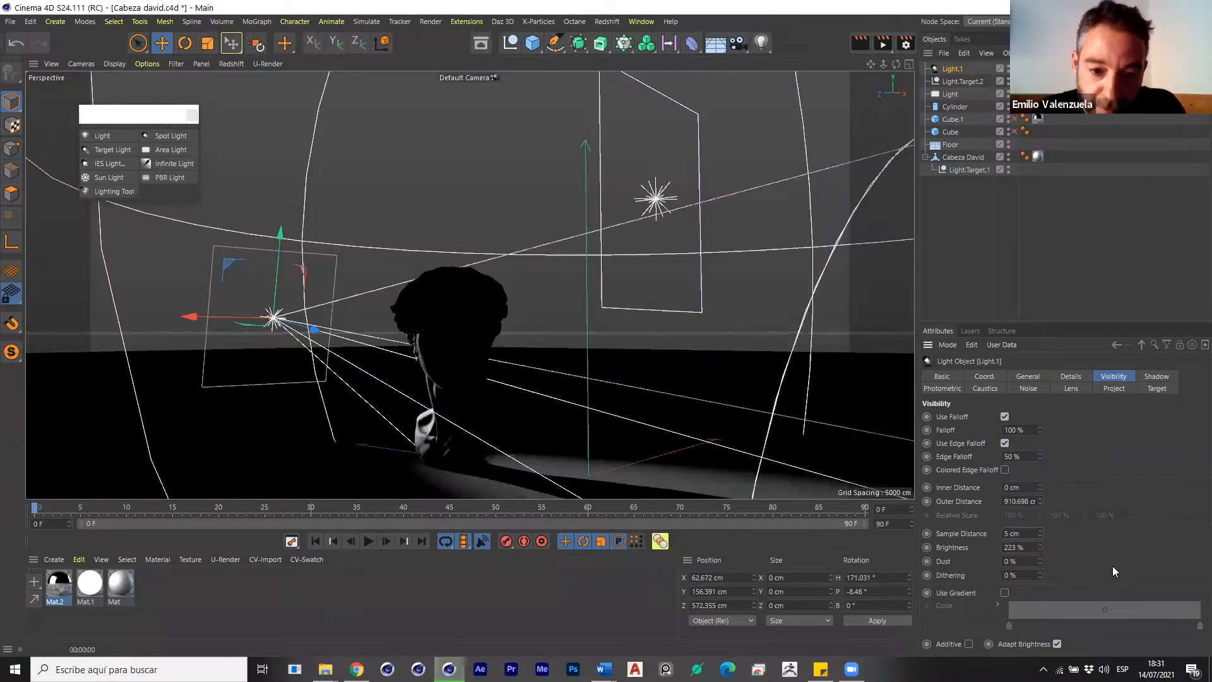
{"action": "key", "text": "ctrl+r"}
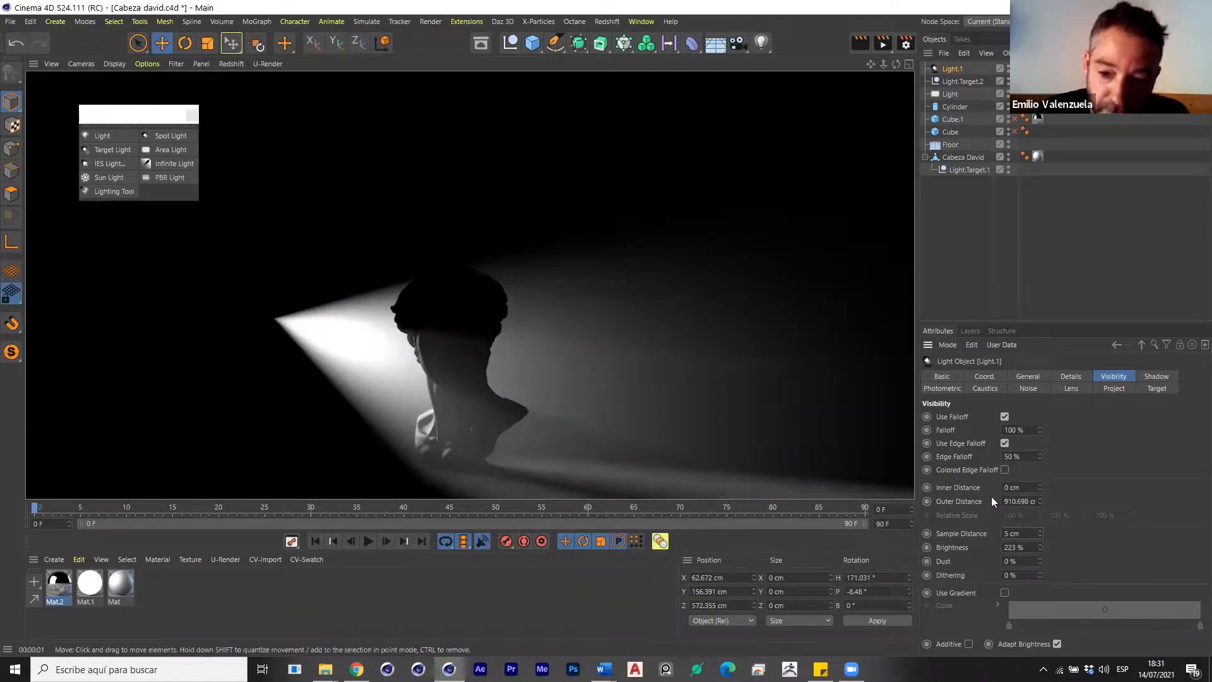
Increase the visible light's inner distance to 285 cm and render the view.
{"action": "mouse_move", "coordinate": [1038, 484]}
{"action": "left_mouse_down"}
{"action": "mouse_move", "coordinate": [1056, 477]}
{"action": "mouse_move", "coordinate": [1045, 486]}
{"action": "left_mouse_up"}
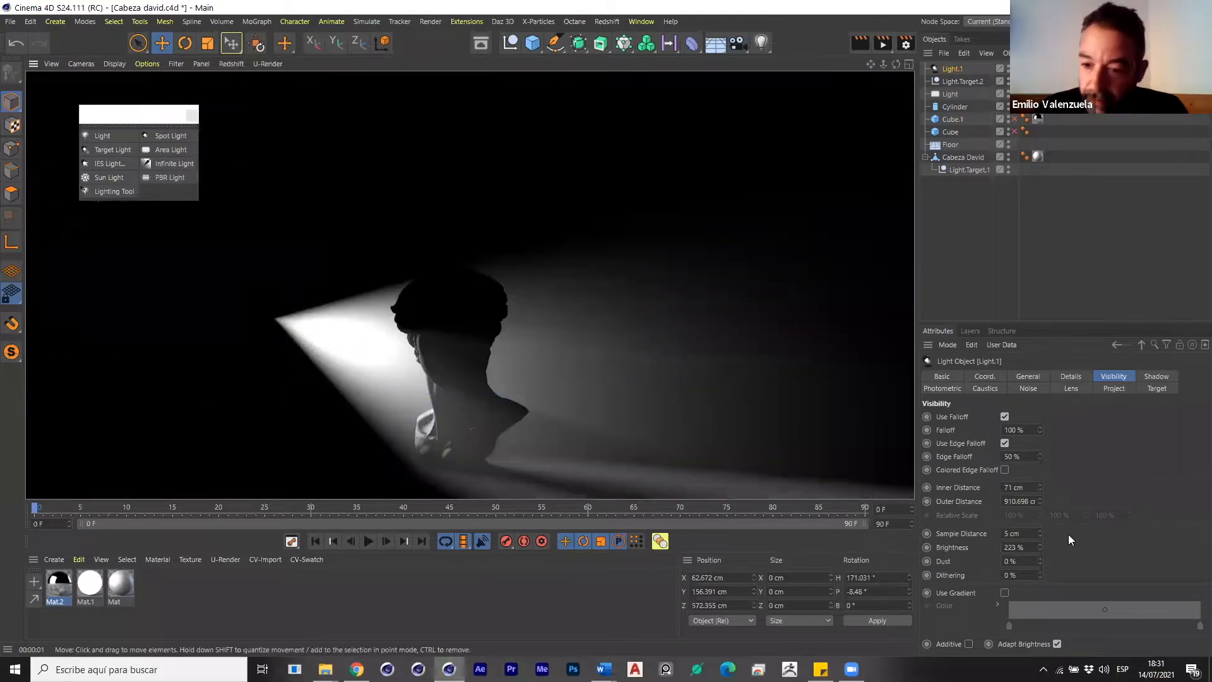
{"action": "mouse_move", "coordinate": [1039, 484]}
{"action": "left_mouse_down"}
{"action": "mouse_move", "coordinate": [1039, 469]}
{"action": "mouse_move", "coordinate": [1046, 483]}
{"action": "left_mouse_up"}
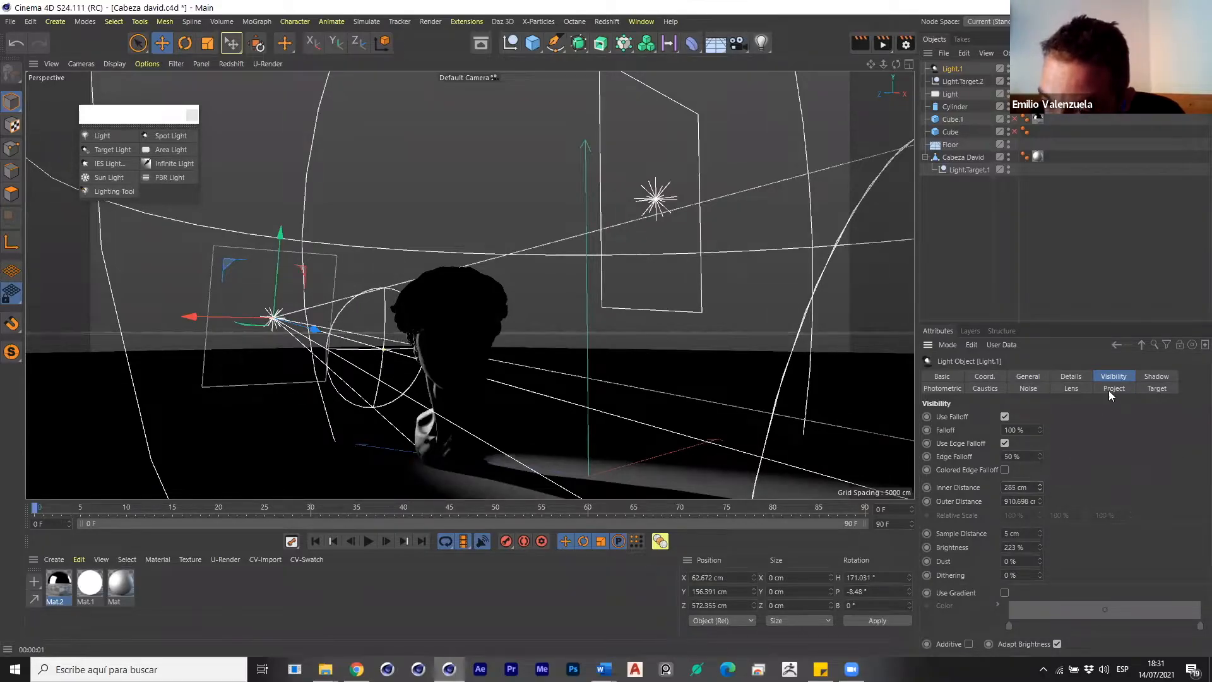
{"action": "left_click", "coordinate": [1029, 376]}
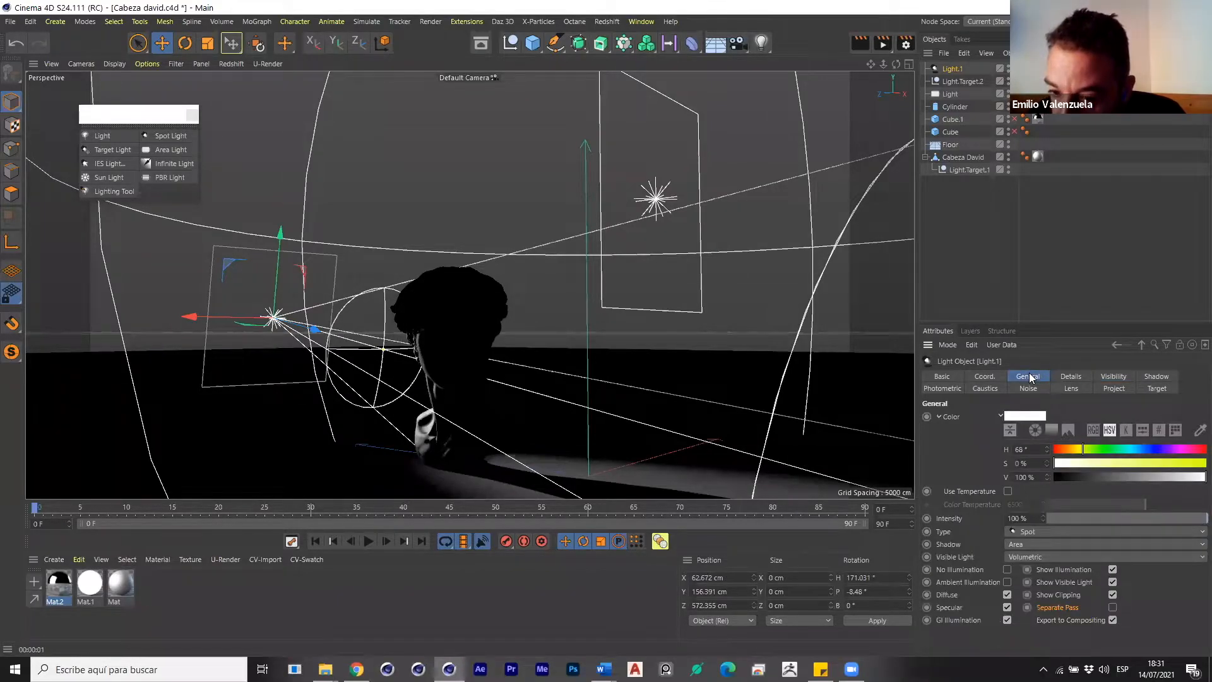
{"action": "left_click", "coordinate": [1107, 374]}
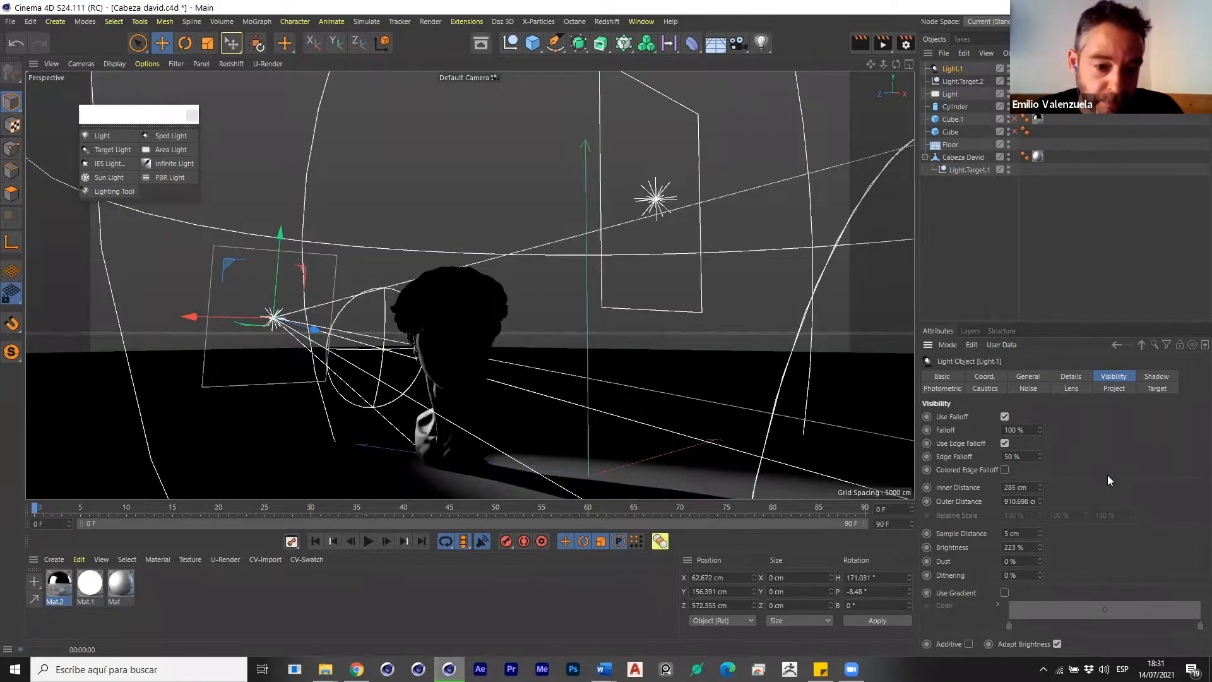
{"action": "key", "text": "ctrl+r"}
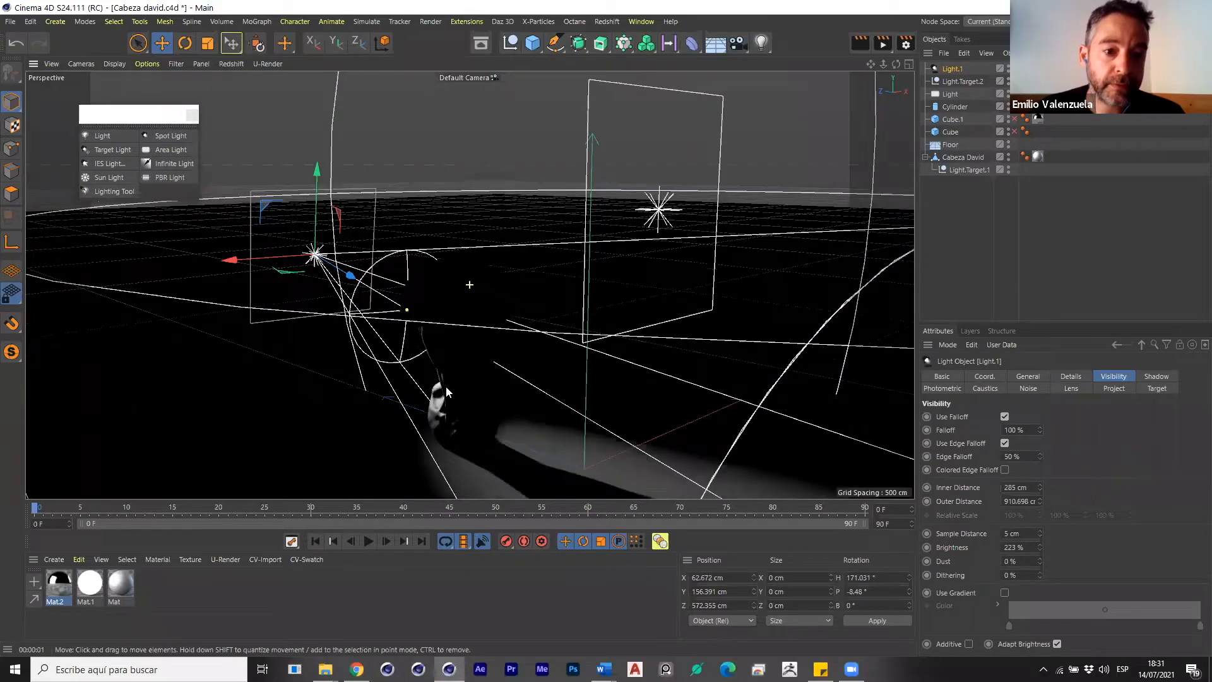
Set the visible light's brightness to 100% and render the bust from a new side angle.
{"action": "left_click_drag", "start_coordinate": [445, 385], "coordinate": [1178, 477], "text": "alt"}
{"action": "left_click", "coordinate": [1056, 644]}
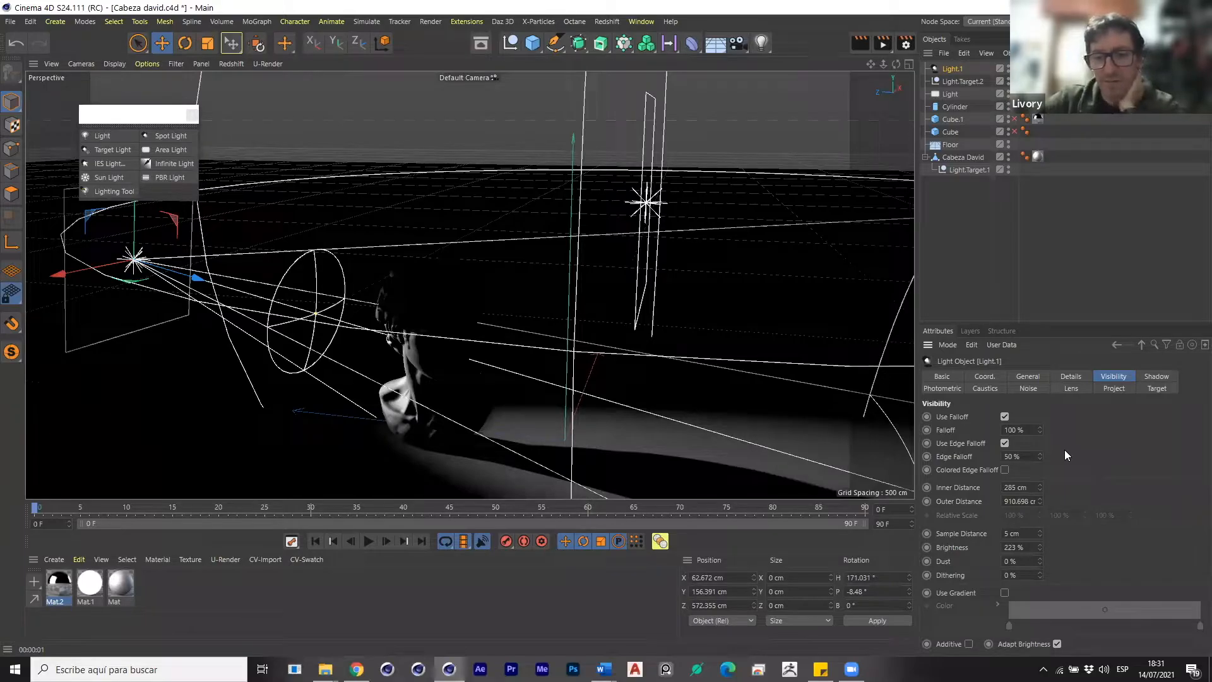
{"action": "left_click", "coordinate": [1024, 547]}
{"action": "type", "text": "100"}
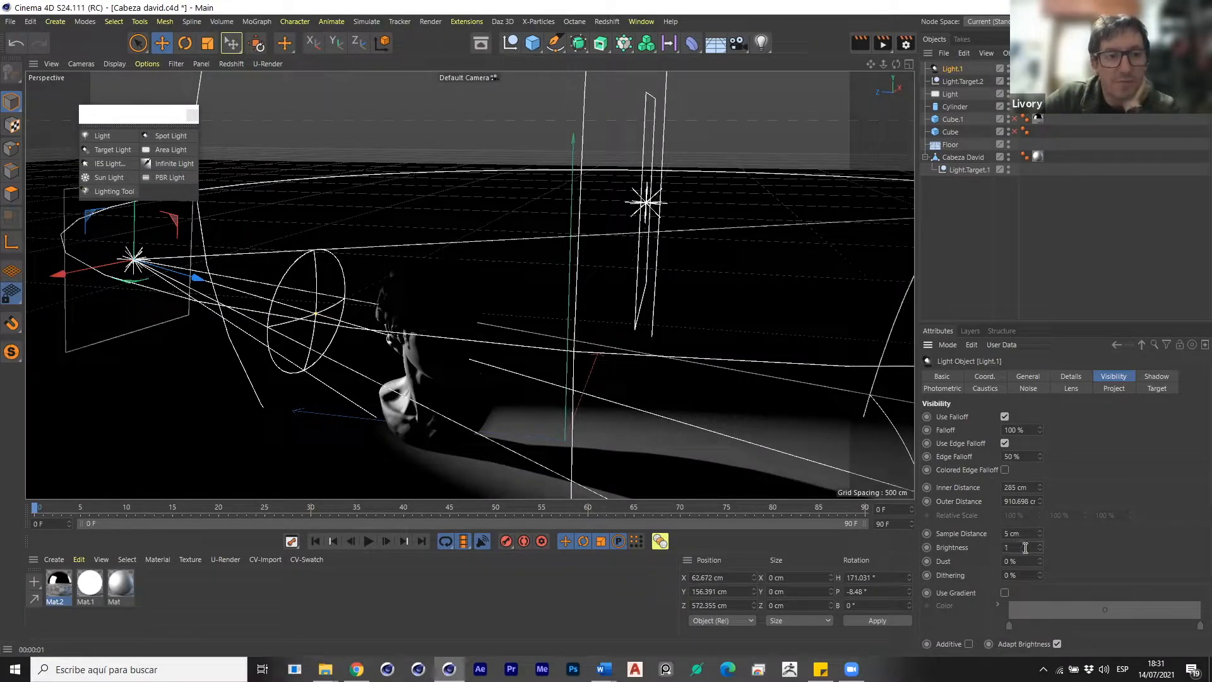
{"action": "key", "text": "Return"}
{"action": "key", "text": "ctrl+r"}
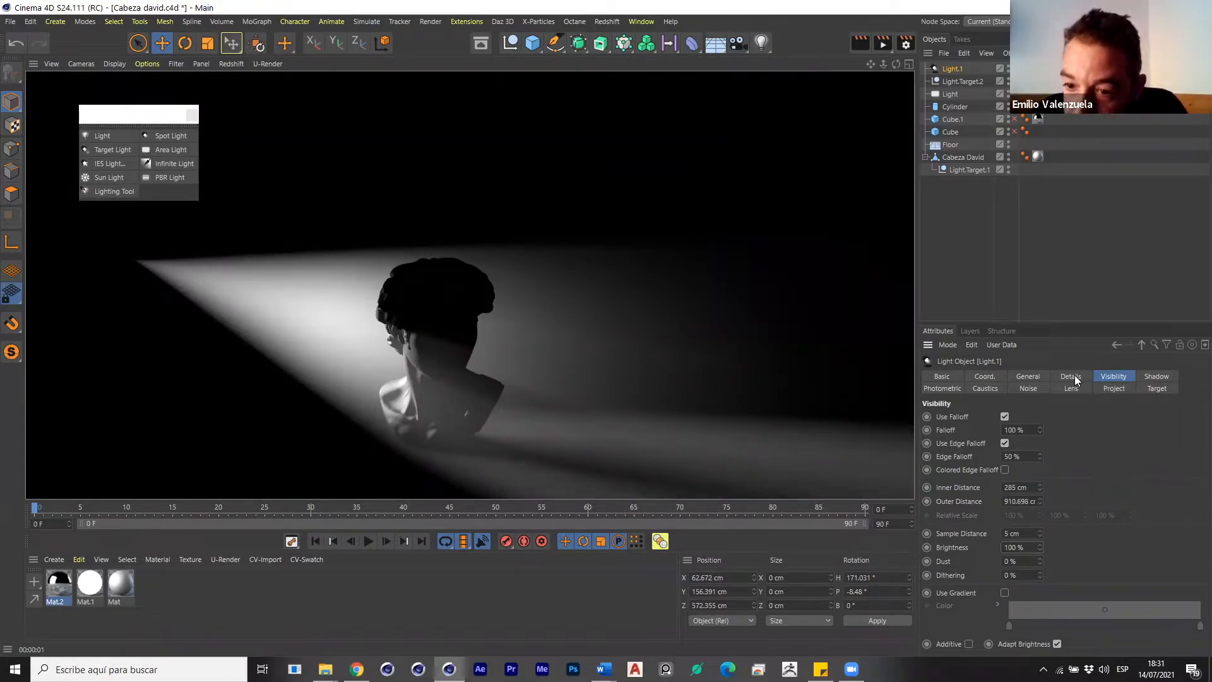
Set the visible light's dust to 100%.
{"action": "double_click", "coordinate": [1024, 563]}
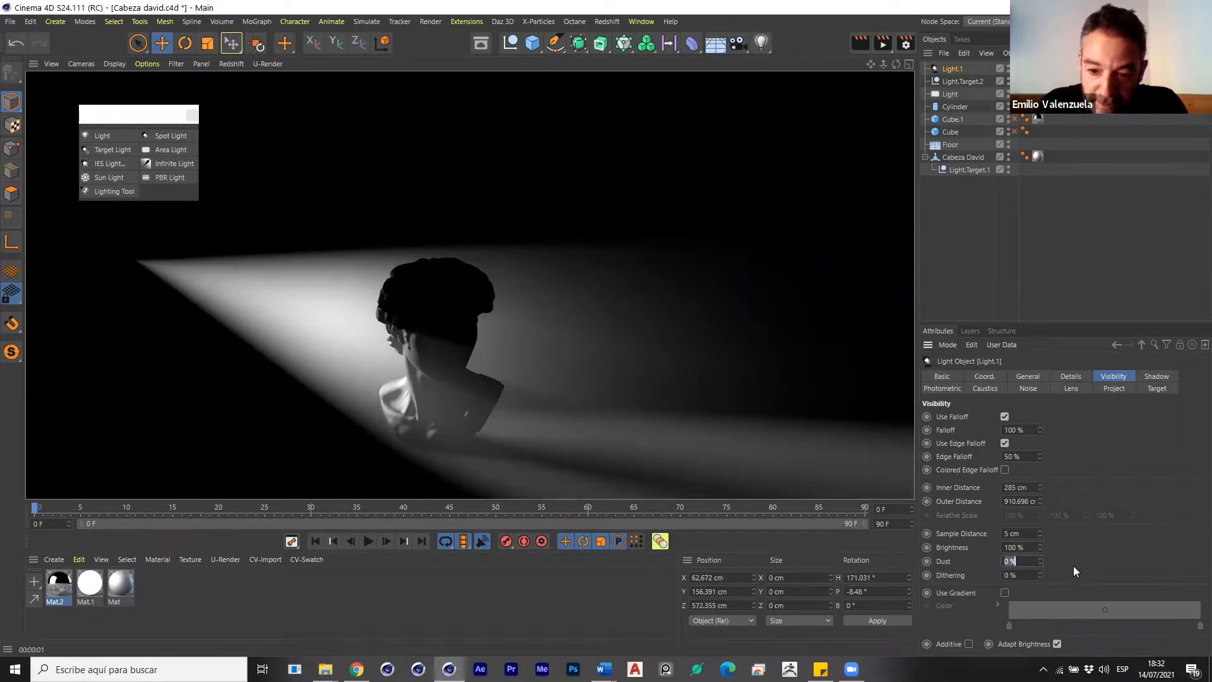
{"action": "type", "text": "1"}
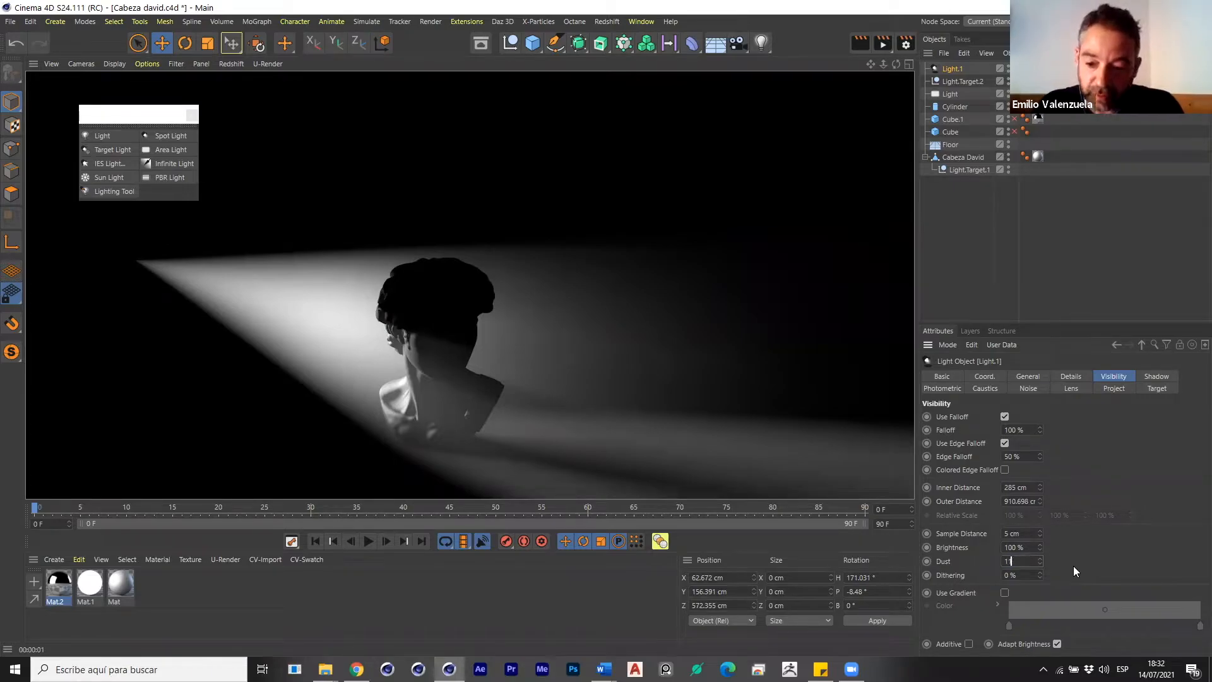
{"action": "type", "text": "00"}
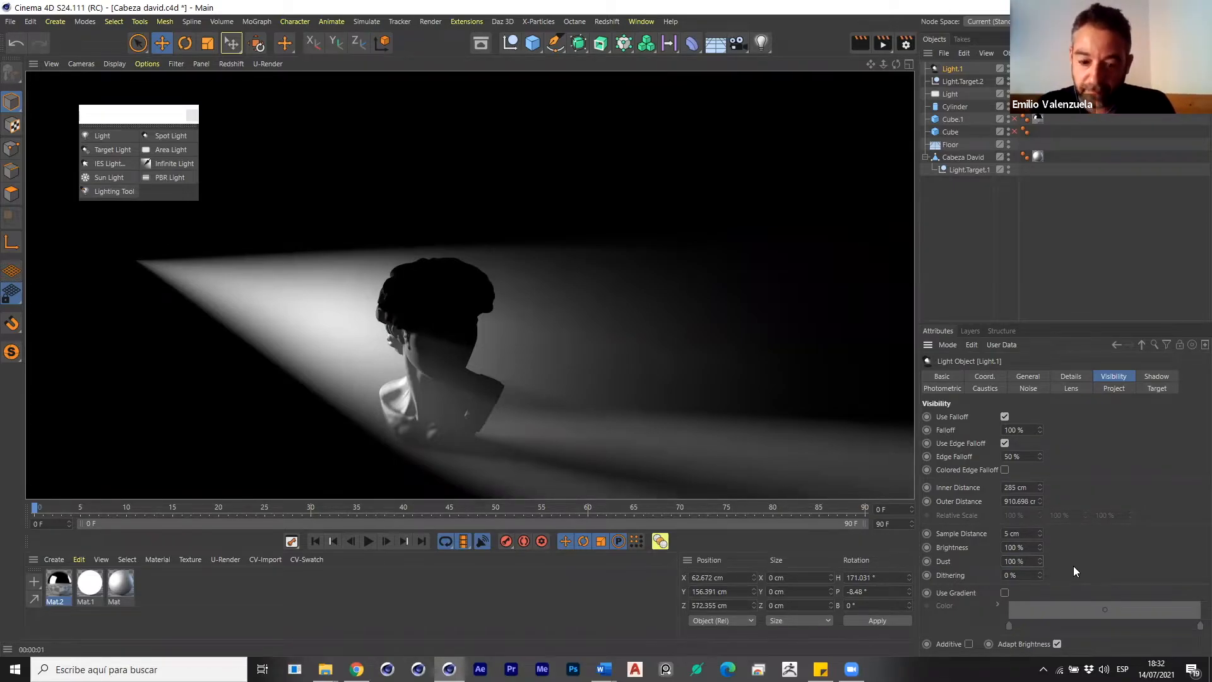
Render a close-up of the bust and the light beam with the new dust value.
{"action": "key", "text": "Return"}
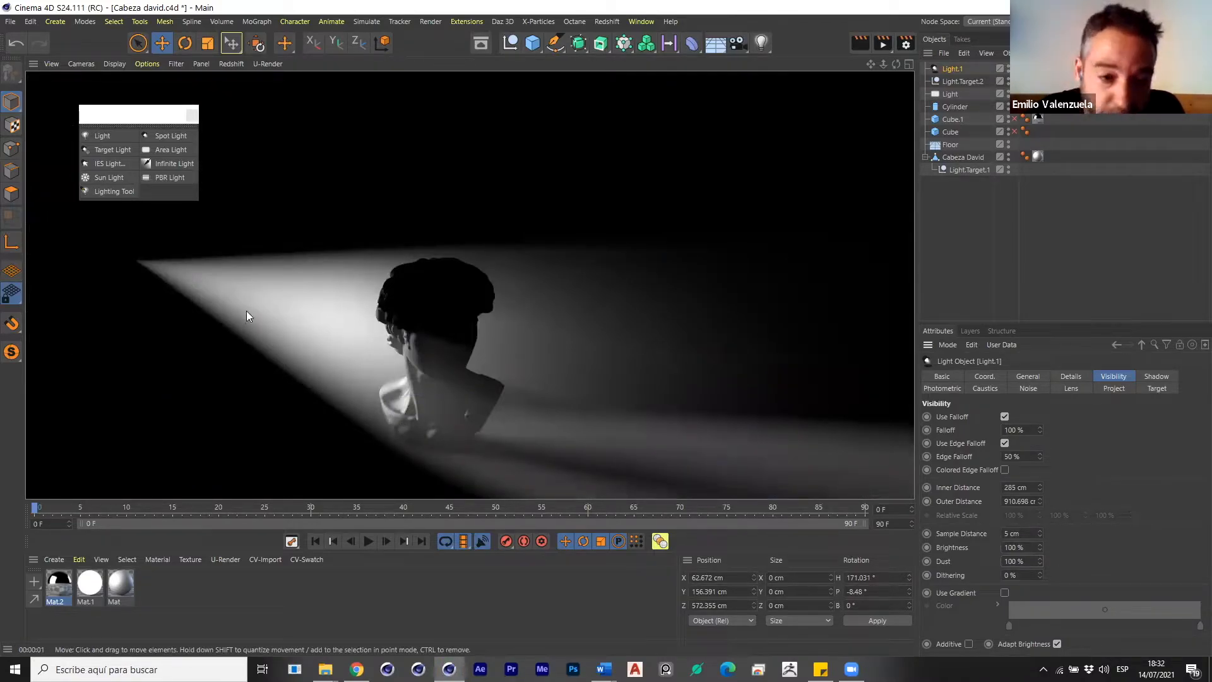
{"action": "scroll", "coordinate": [290, 325], "scroll_direction": "up", "scroll_amount": 4}
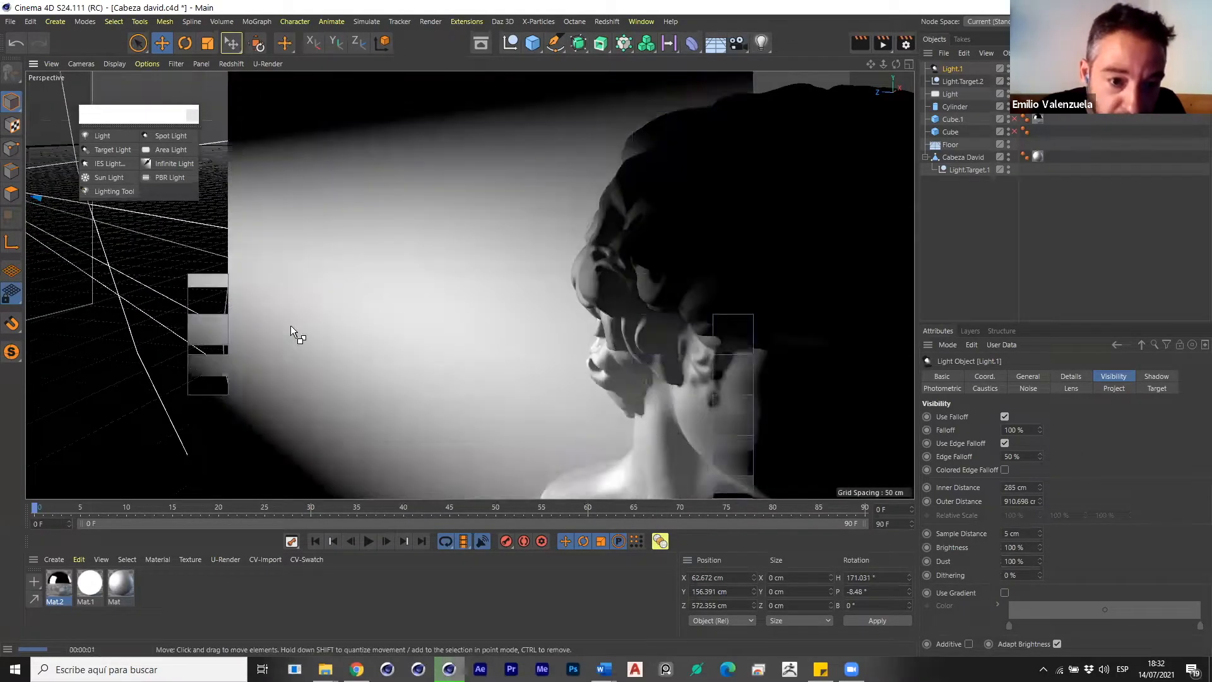
{"action": "left_click", "coordinate": [1018, 561]}
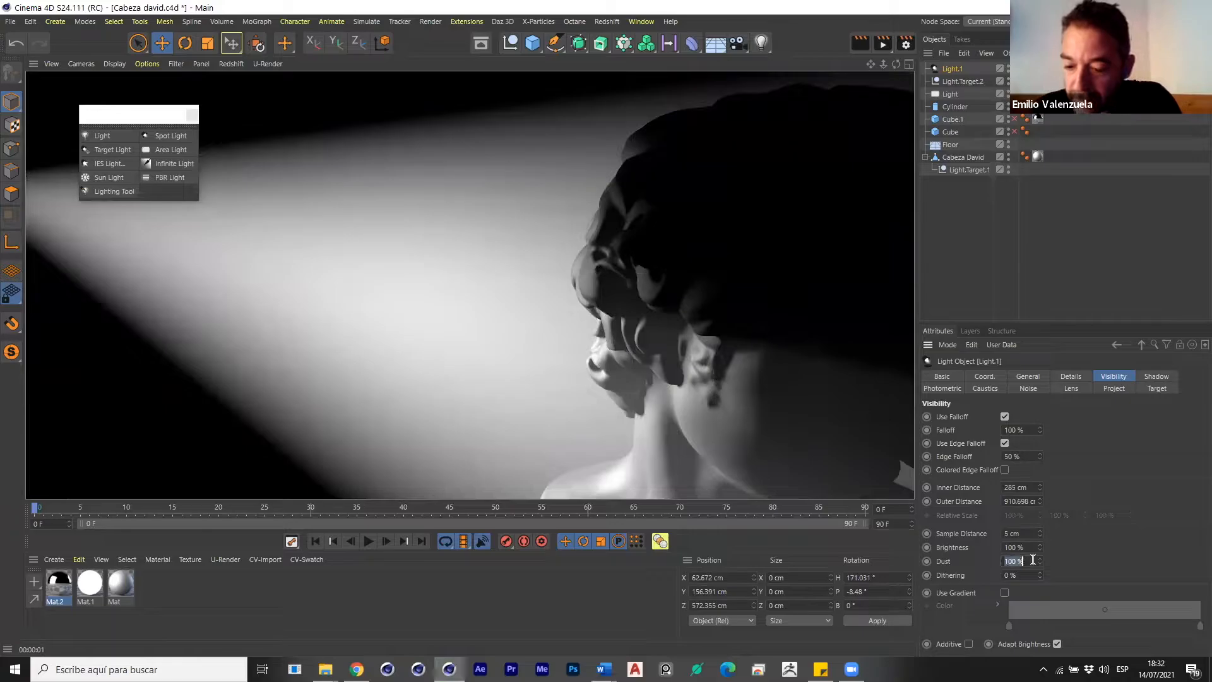
{"action": "left_click", "coordinate": [1120, 267]}
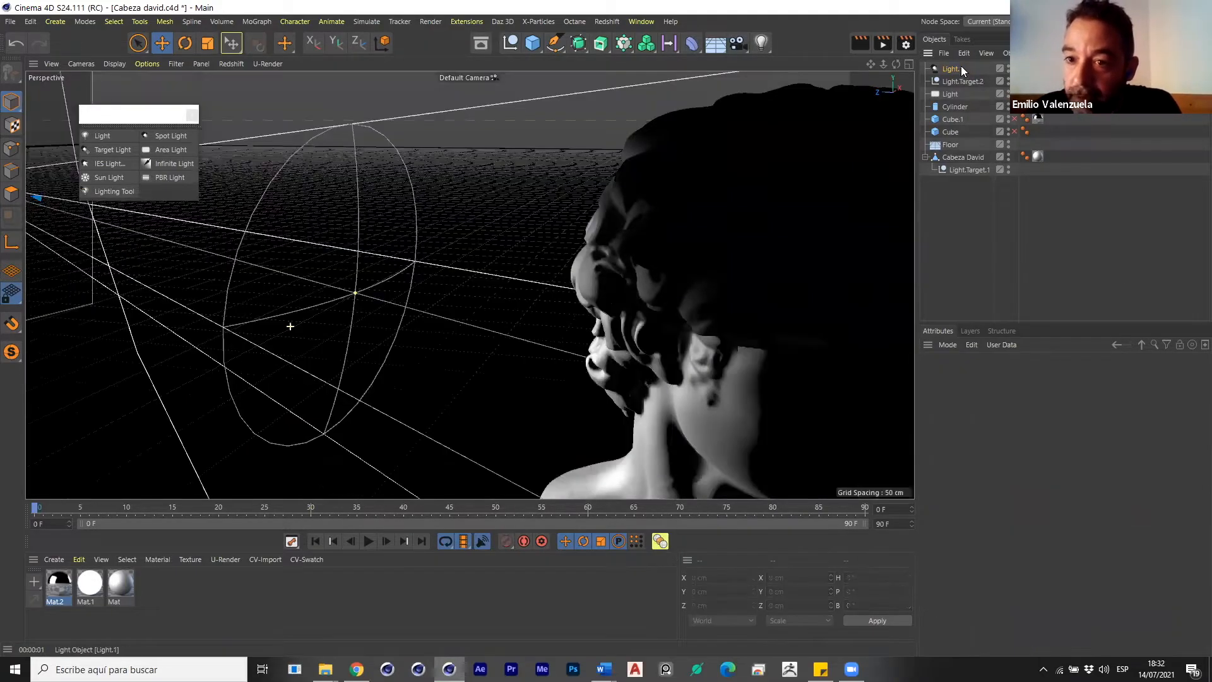
Set Light.1's shadow type to Shadow Maps (Soft) and render the bust from slightly farther away.
{"action": "left_click", "coordinate": [961, 67]}
{"action": "left_click", "coordinate": [1036, 374]}
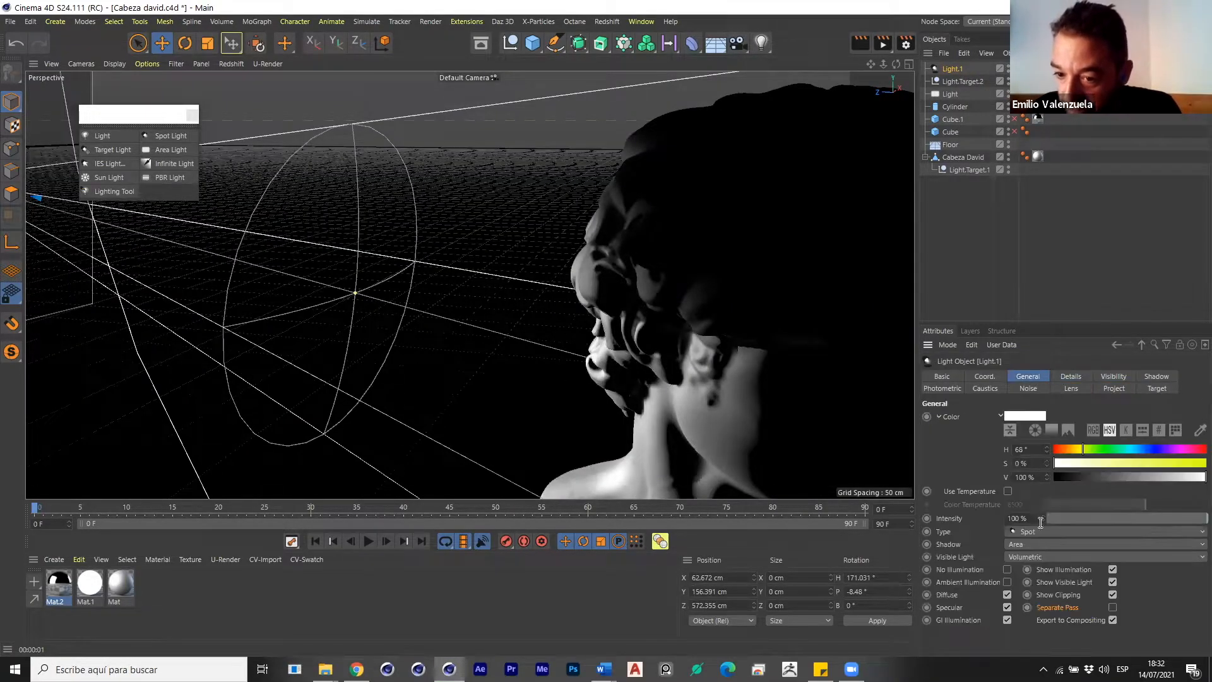
{"action": "left_click", "coordinate": [1037, 533]}
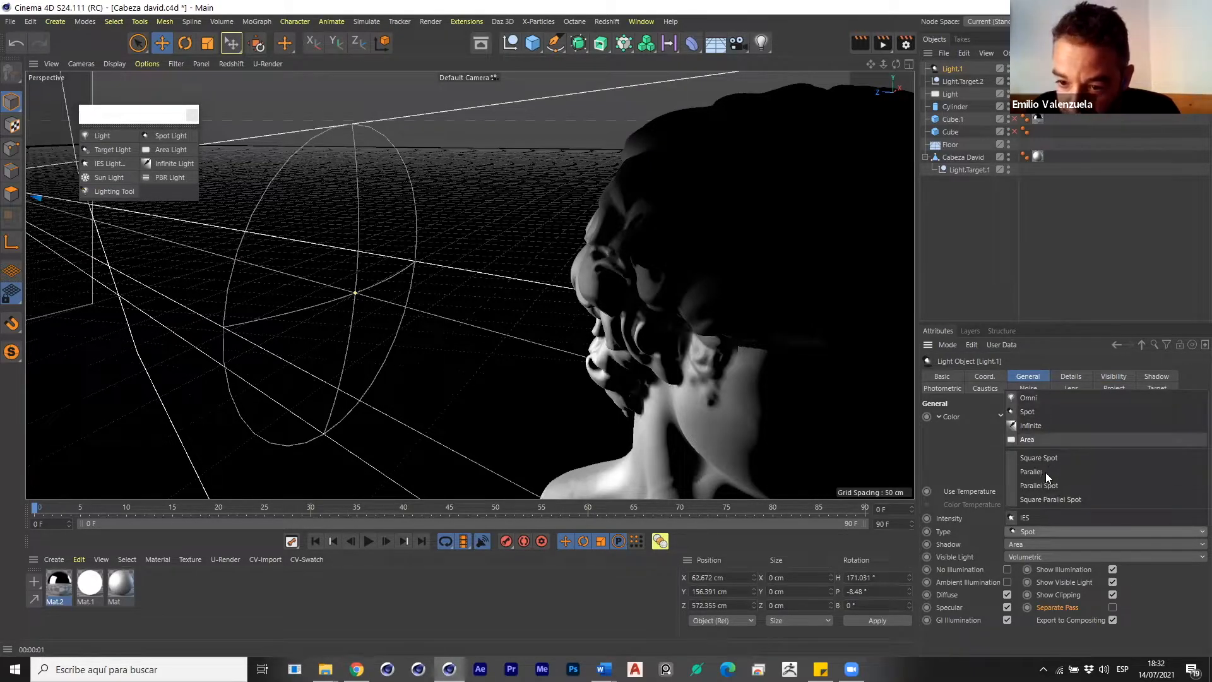
{"action": "left_click", "coordinate": [1020, 534]}
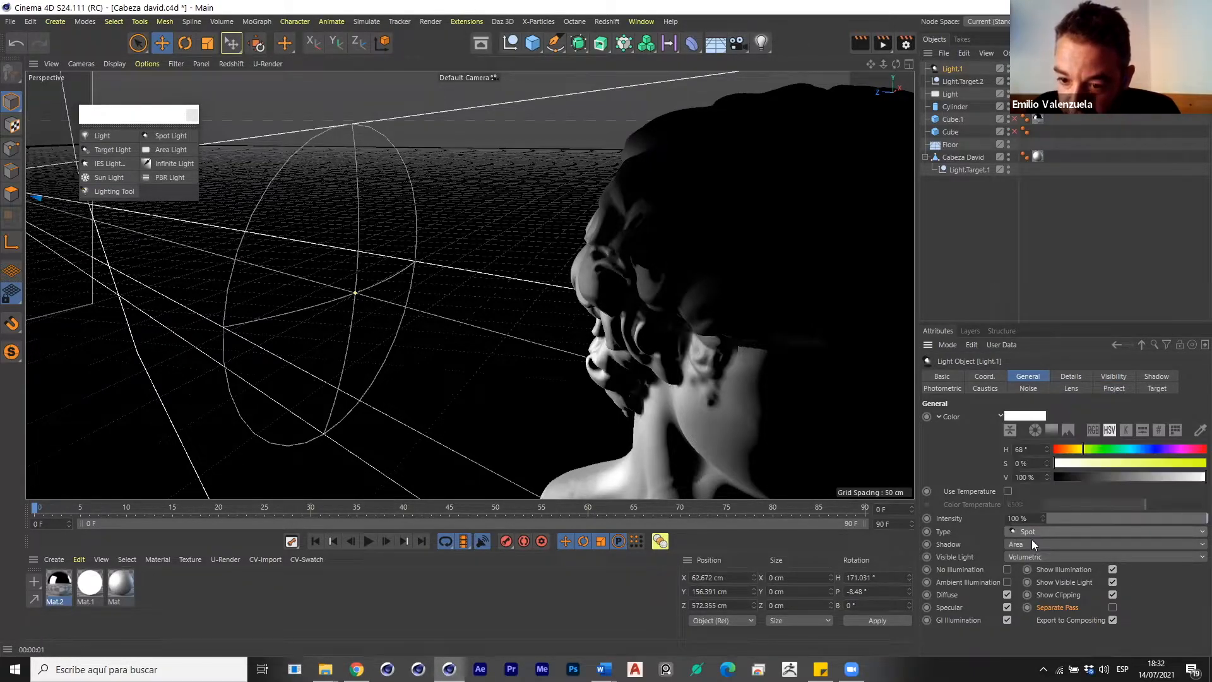
{"action": "left_click", "coordinate": [1036, 544]}
{"action": "left_click", "coordinate": [1035, 571]}
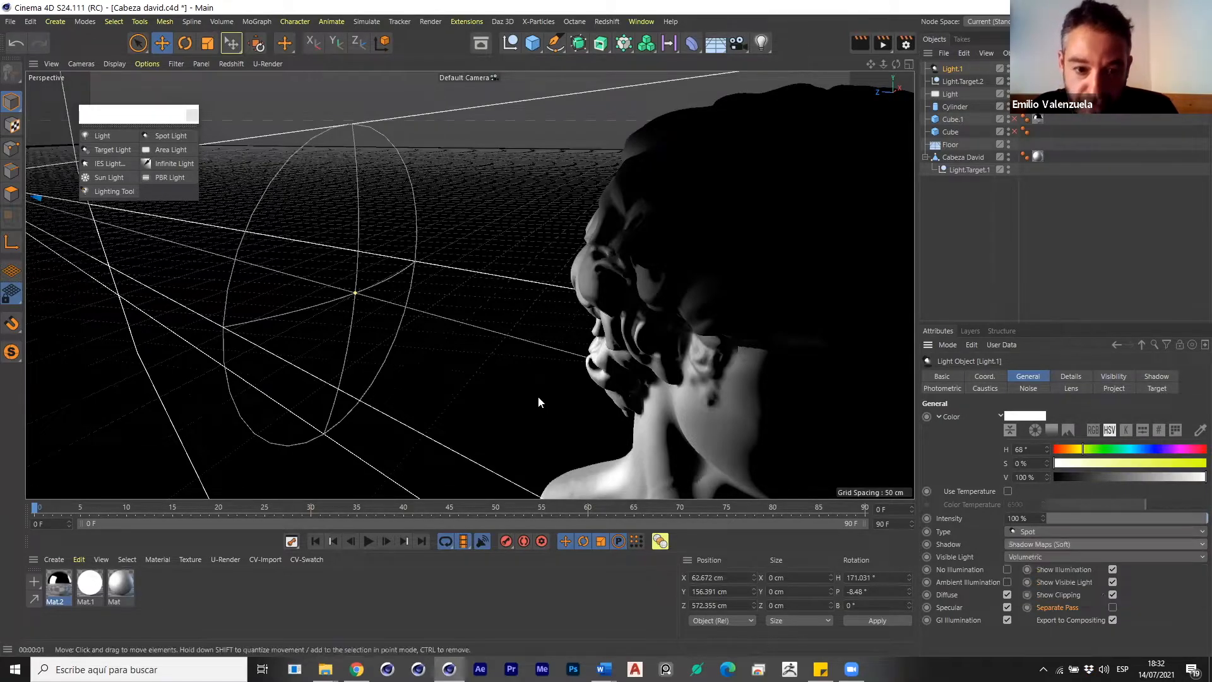
{"action": "key", "text": "o"}
{"action": "key", "text": "ctrl+r"}
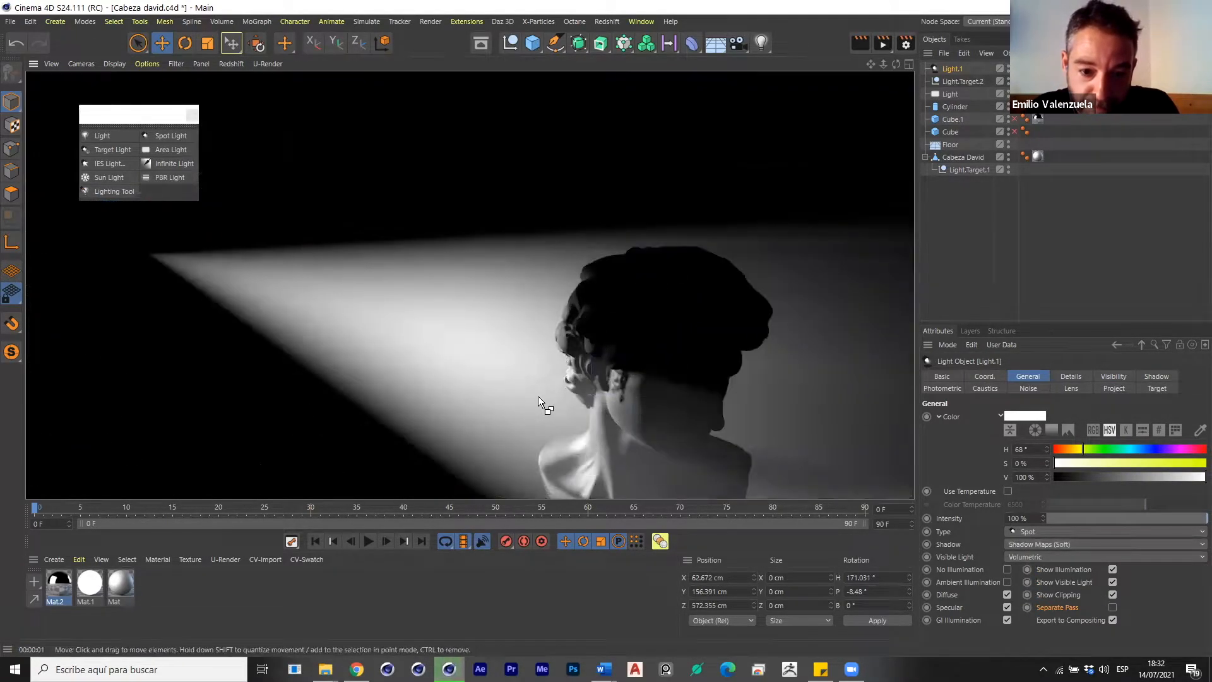
Try the Area type for Light.1 and render the view.
{"action": "left_click", "coordinate": [1037, 531]}
{"action": "left_click", "coordinate": [1041, 442]}
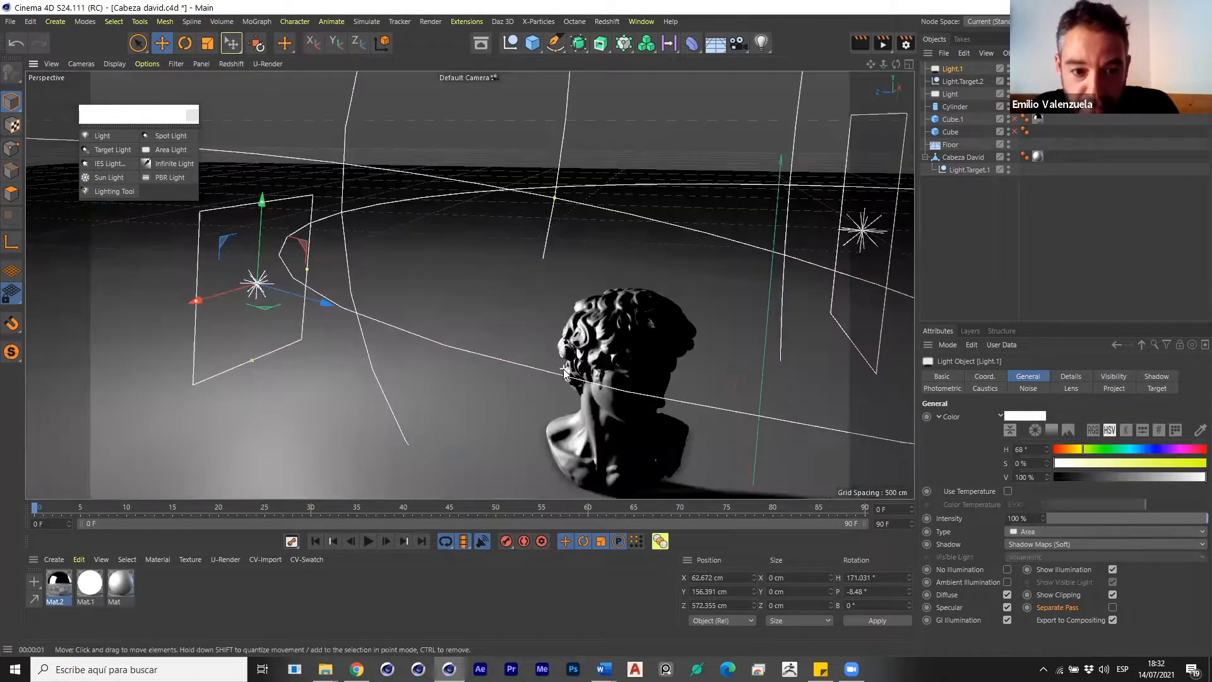
{"action": "scroll", "coordinate": [563, 373], "scroll_direction": "up", "scroll_amount": 3}
{"action": "key", "text": "ctrl+r"}
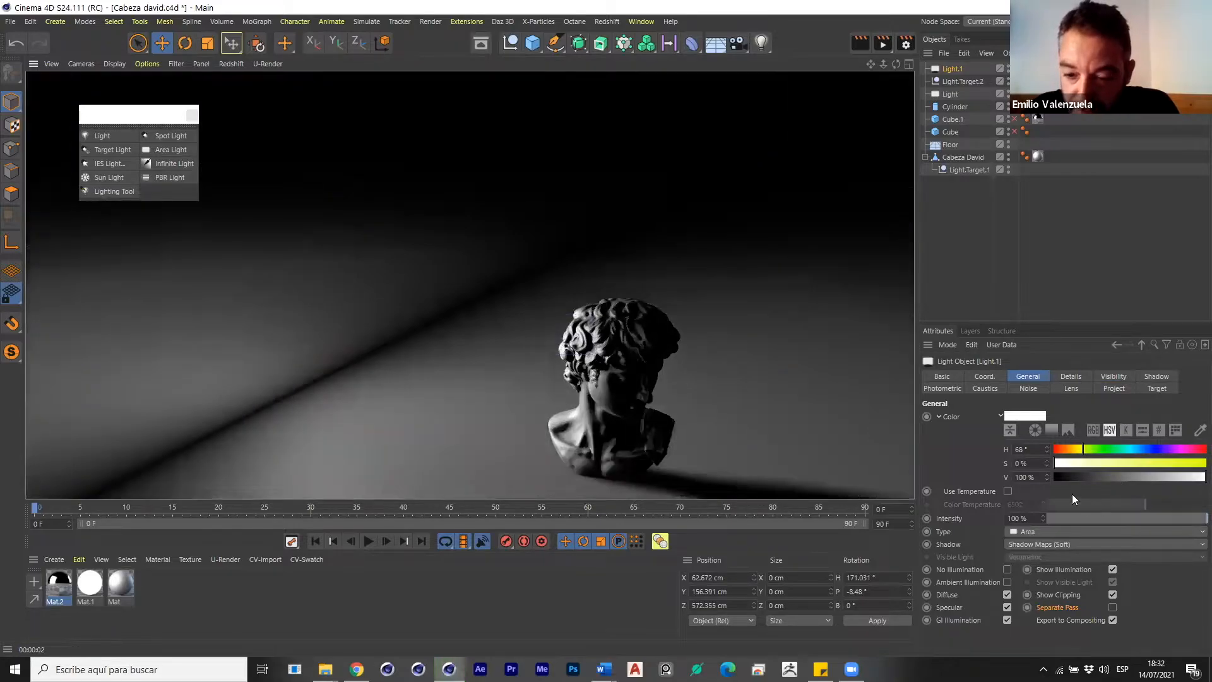
Return Light.1 to the Spot type and render the volumetric beam again.
{"action": "left_click", "coordinate": [1048, 531]}
{"action": "left_click", "coordinate": [1046, 408]}
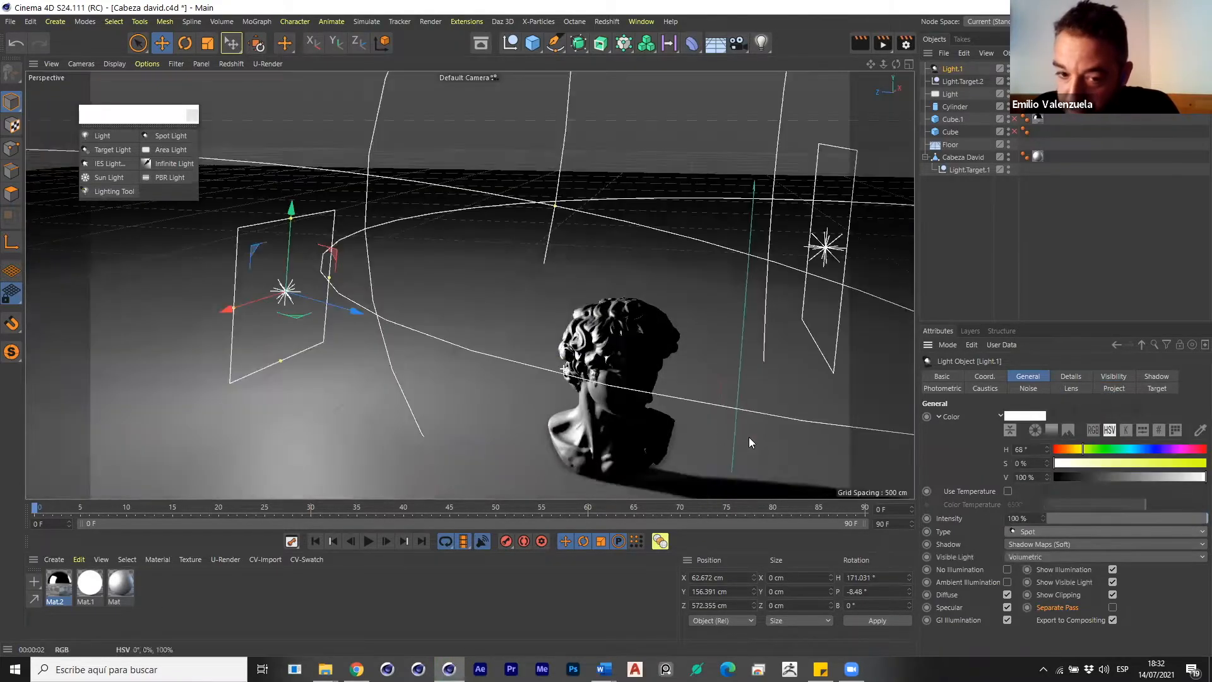
{"action": "key", "text": "ctrl+r"}
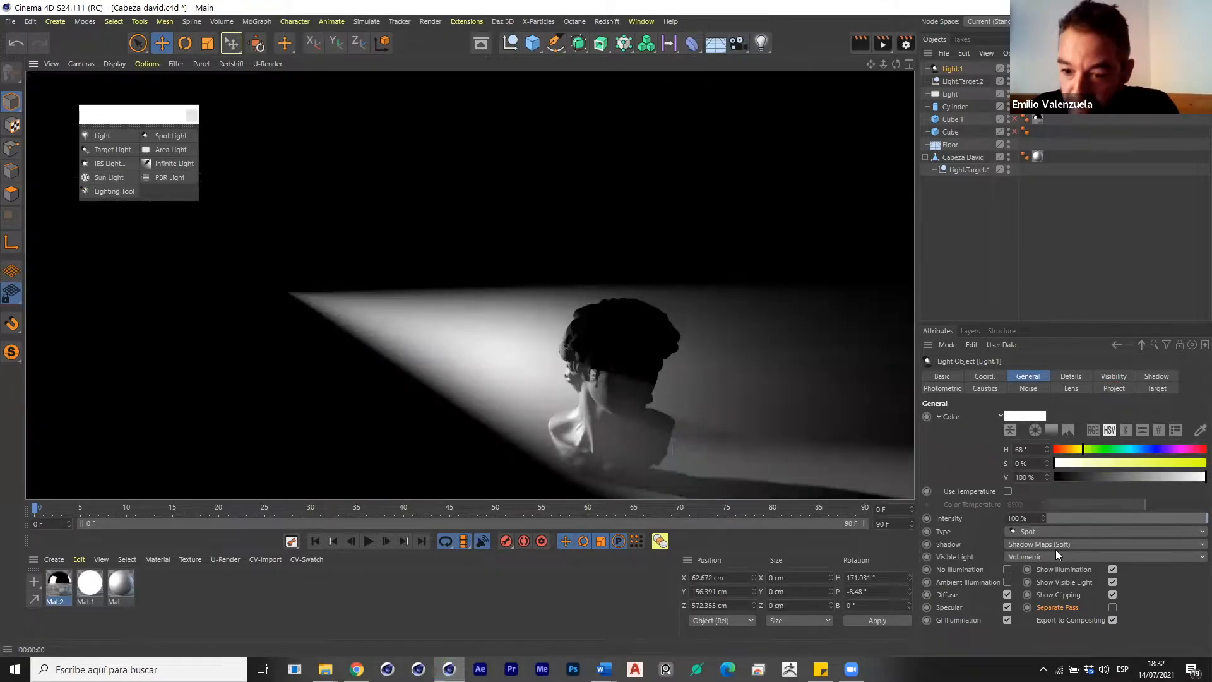
Try the Omni type for Light.1 in a test render and switch it back to Spot.
{"action": "left_click", "coordinate": [1037, 527]}
{"action": "left_click", "coordinate": [1029, 396]}
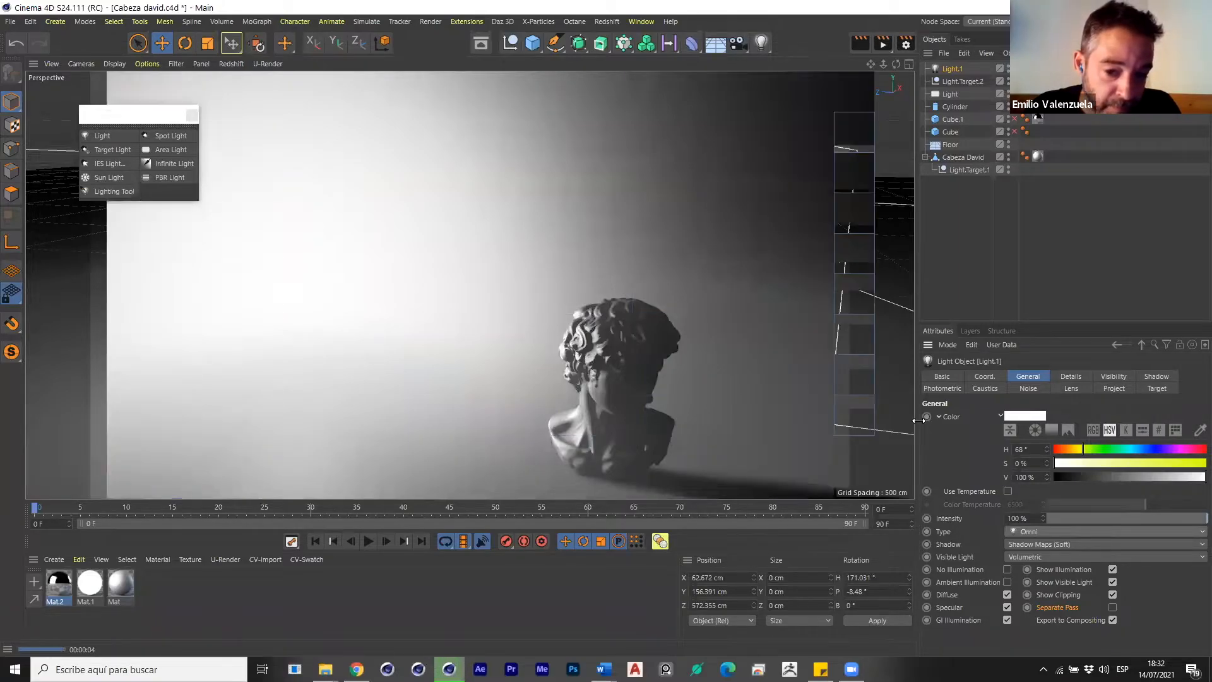
{"action": "left_click", "coordinate": [1067, 533]}
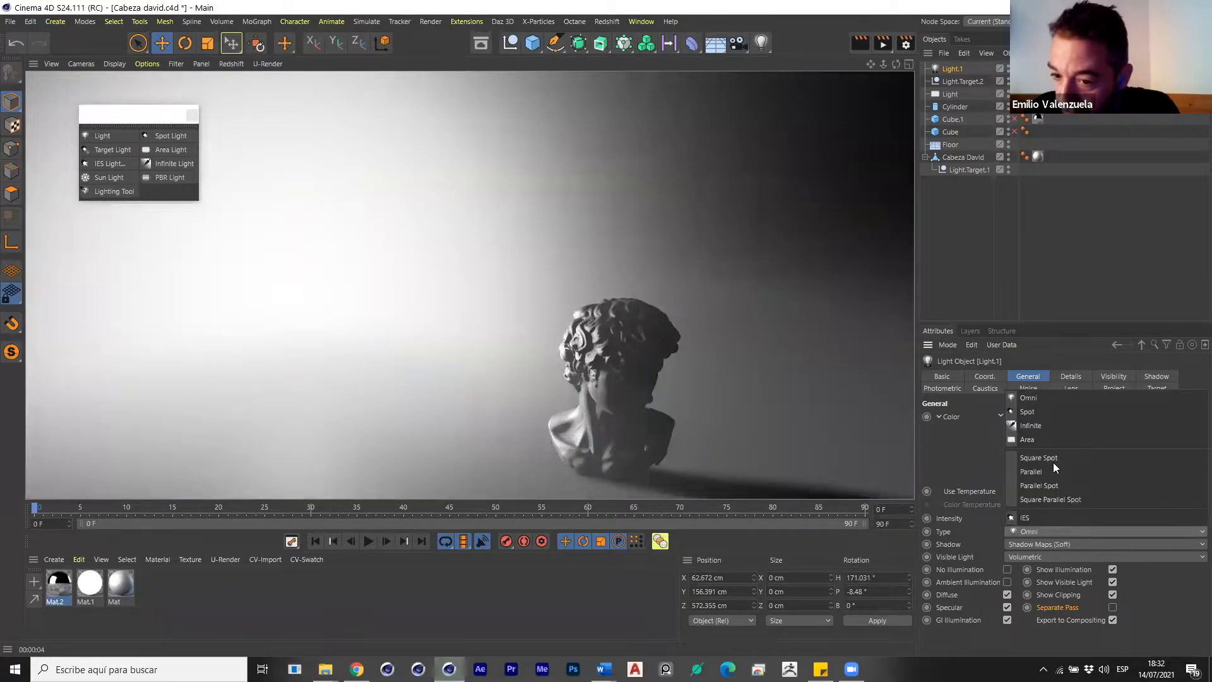
{"action": "left_click", "coordinate": [1052, 413]}
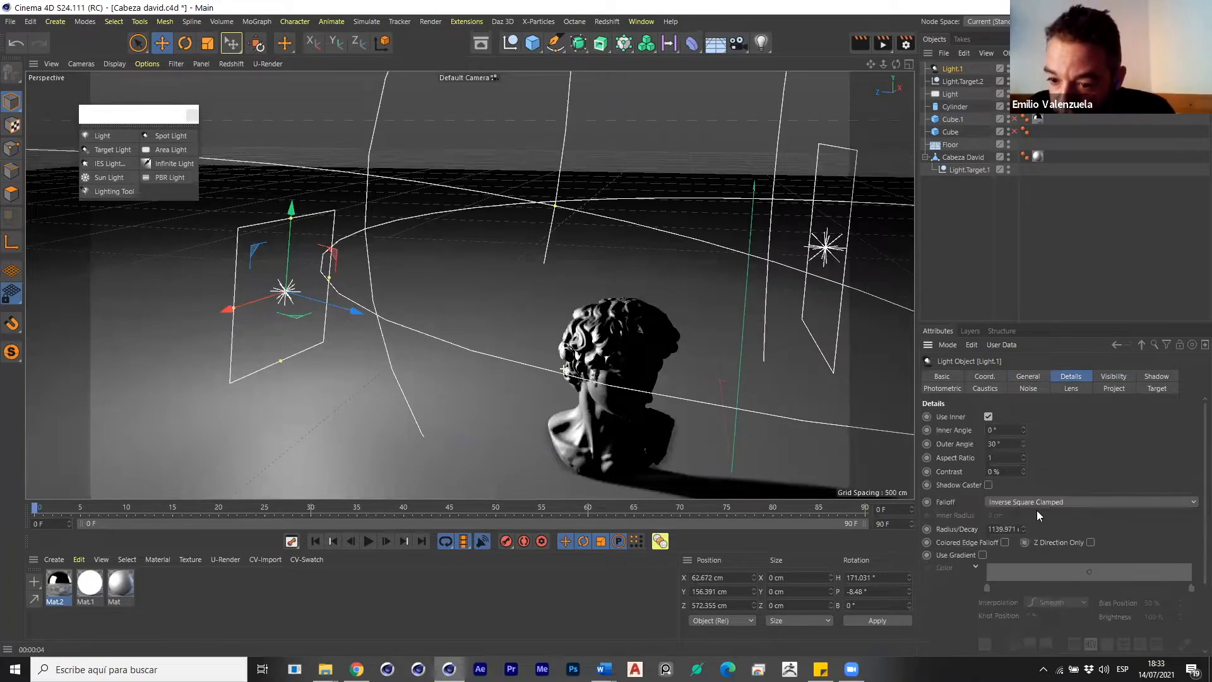
Set the visible light's dithering to 100% and render the view.
{"action": "left_click", "coordinate": [1107, 378]}
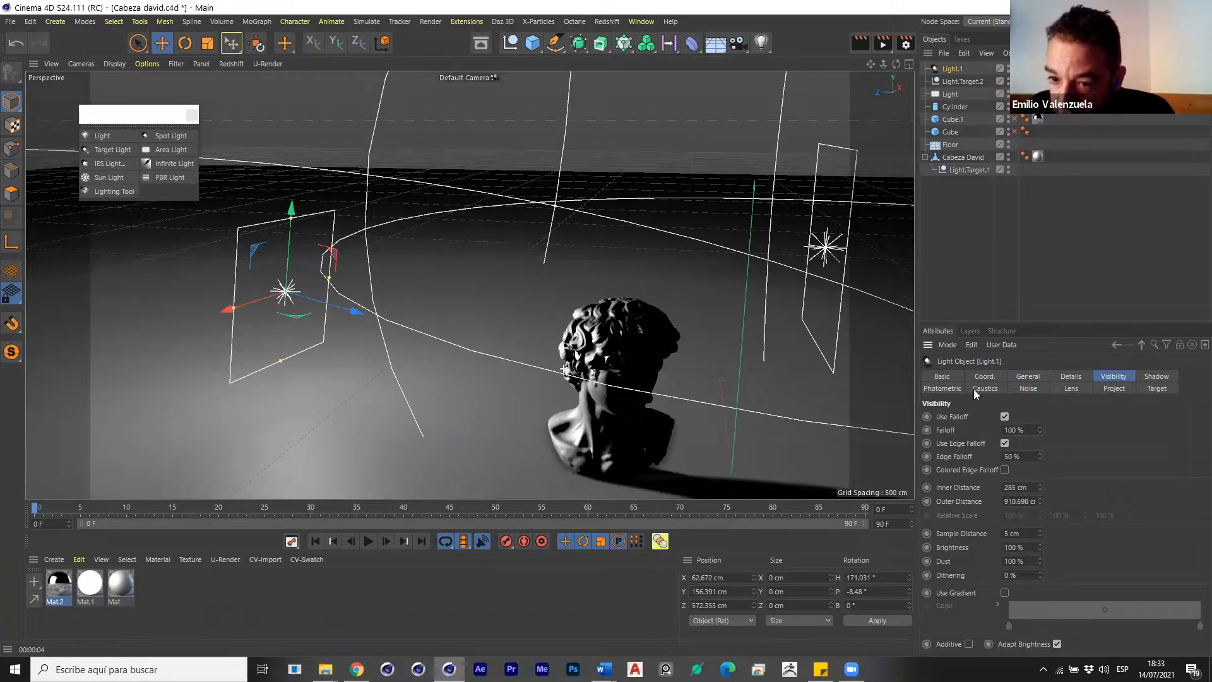
{"action": "double_click", "coordinate": [1024, 574]}
{"action": "type", "text": "100"}
{"action": "key", "text": "Return"}
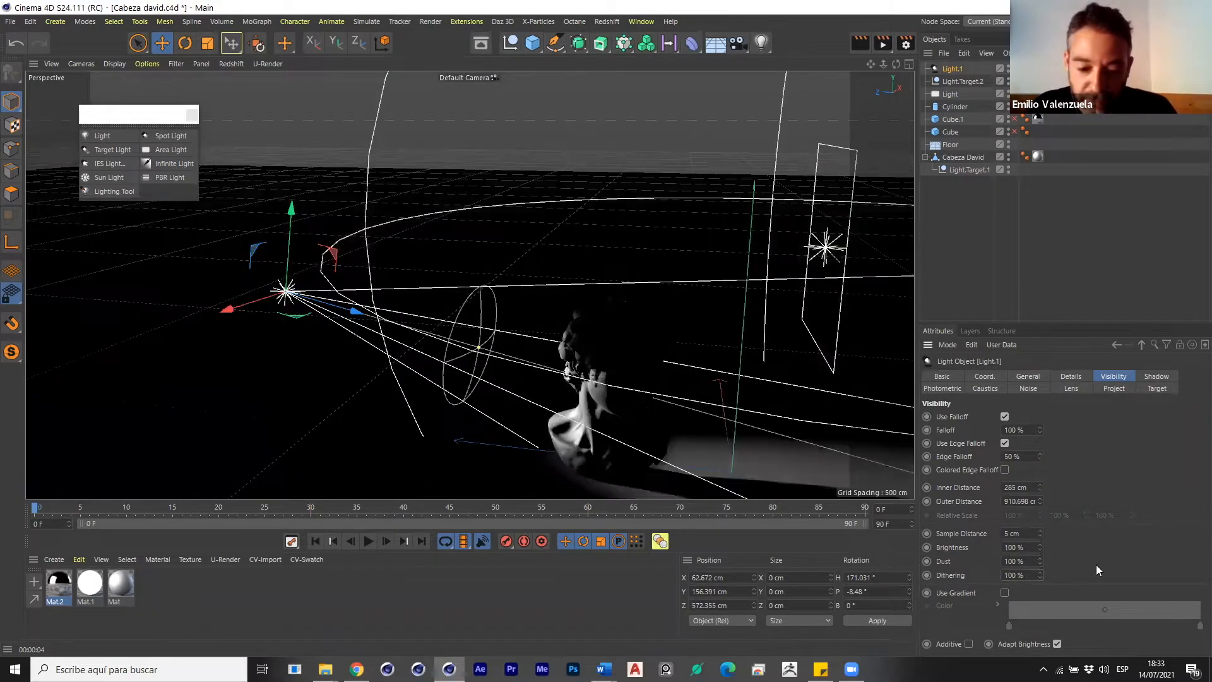
{"action": "key", "text": "ctrl+r"}
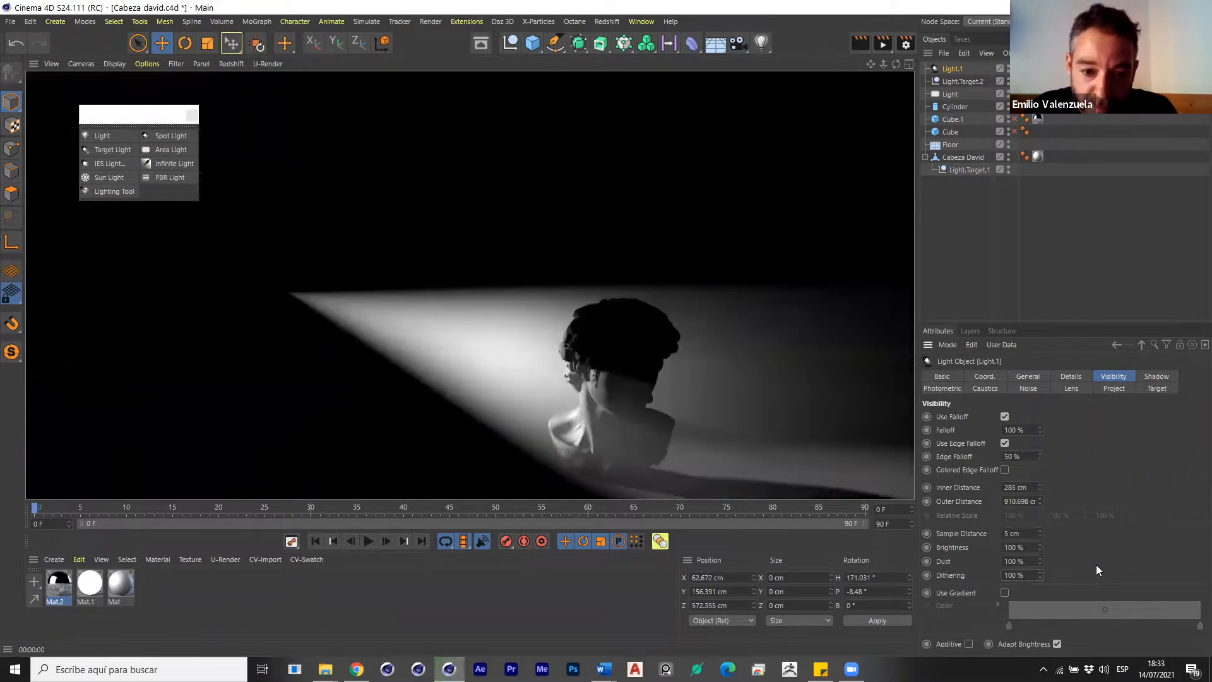
Render a closer side view of the bust to examine the dithered light beam.
{"action": "right_click_drag", "start_coordinate": [738, 436], "coordinate": [617, 414], "text": "alt"}
{"action": "left_click_drag", "start_coordinate": [616, 412], "coordinate": [617, 408], "text": "alt"}
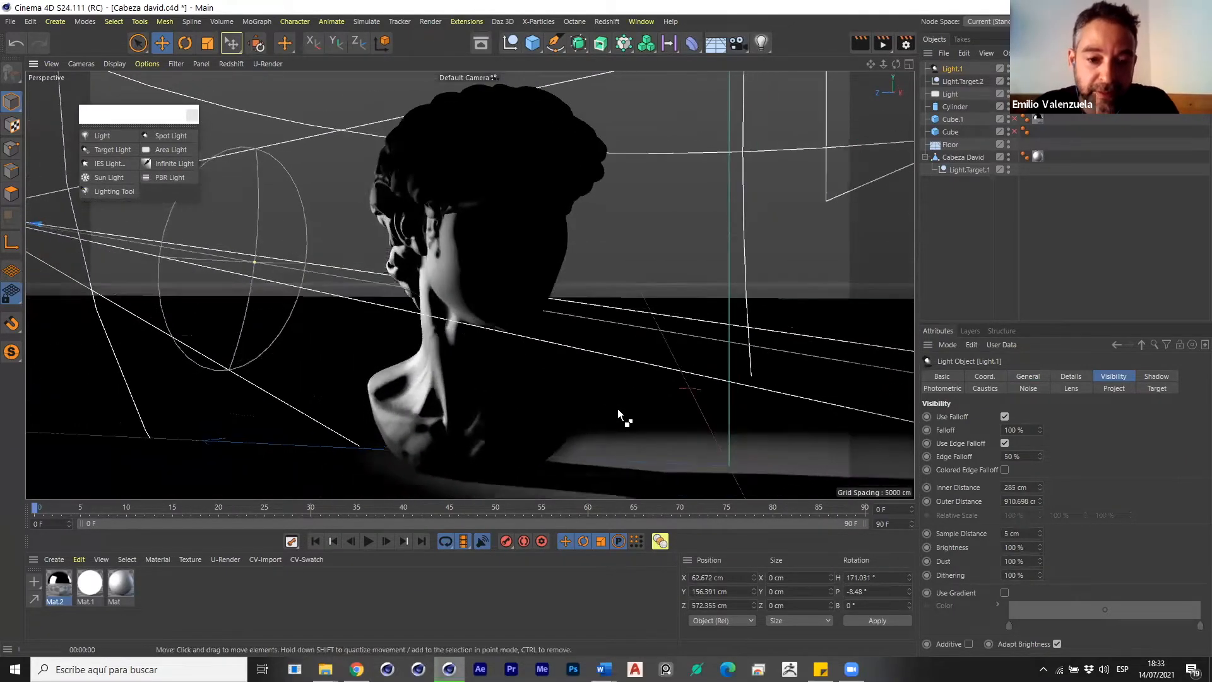
{"action": "key", "text": "ctrl+r"}
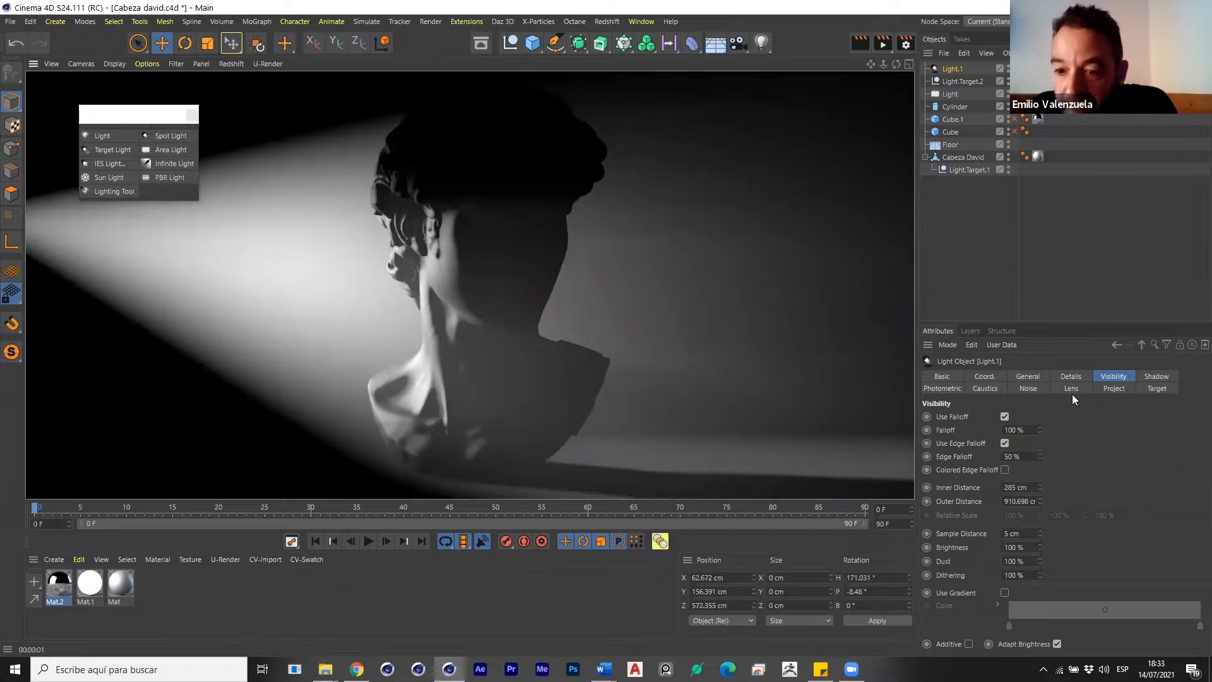
Apply the light's noise to Illumination and render the bust from the side and from above.
{"action": "left_click", "coordinate": [1030, 387]}
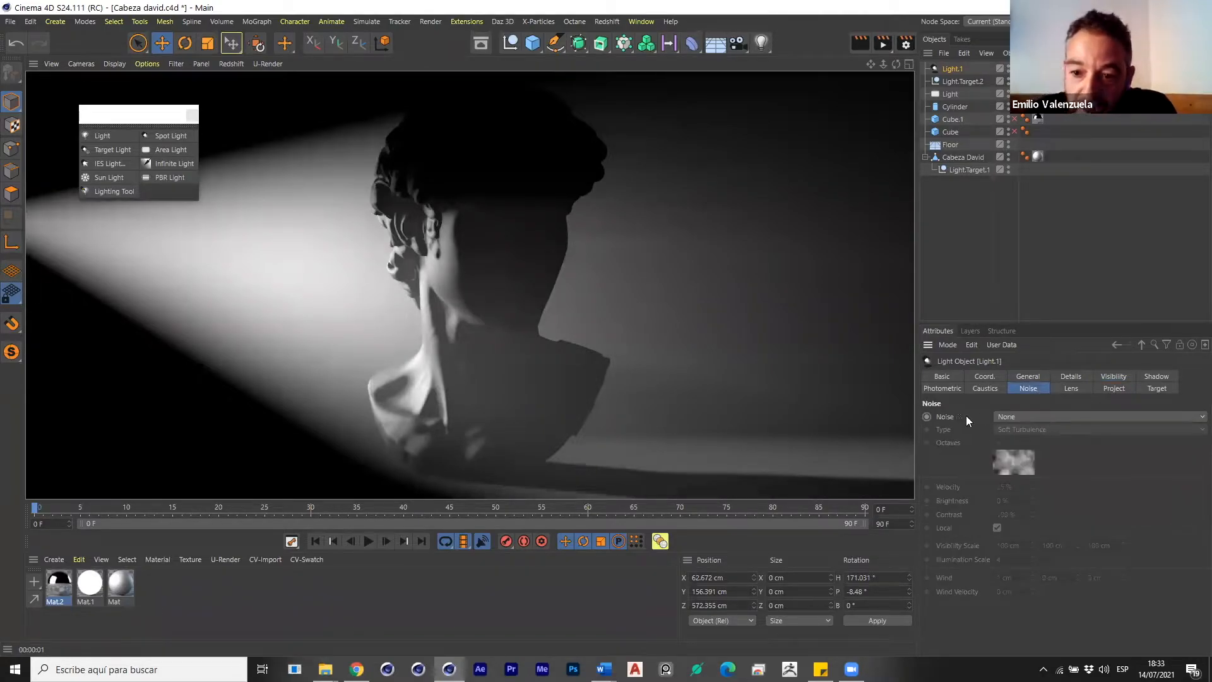
{"action": "left_click", "coordinate": [1004, 416]}
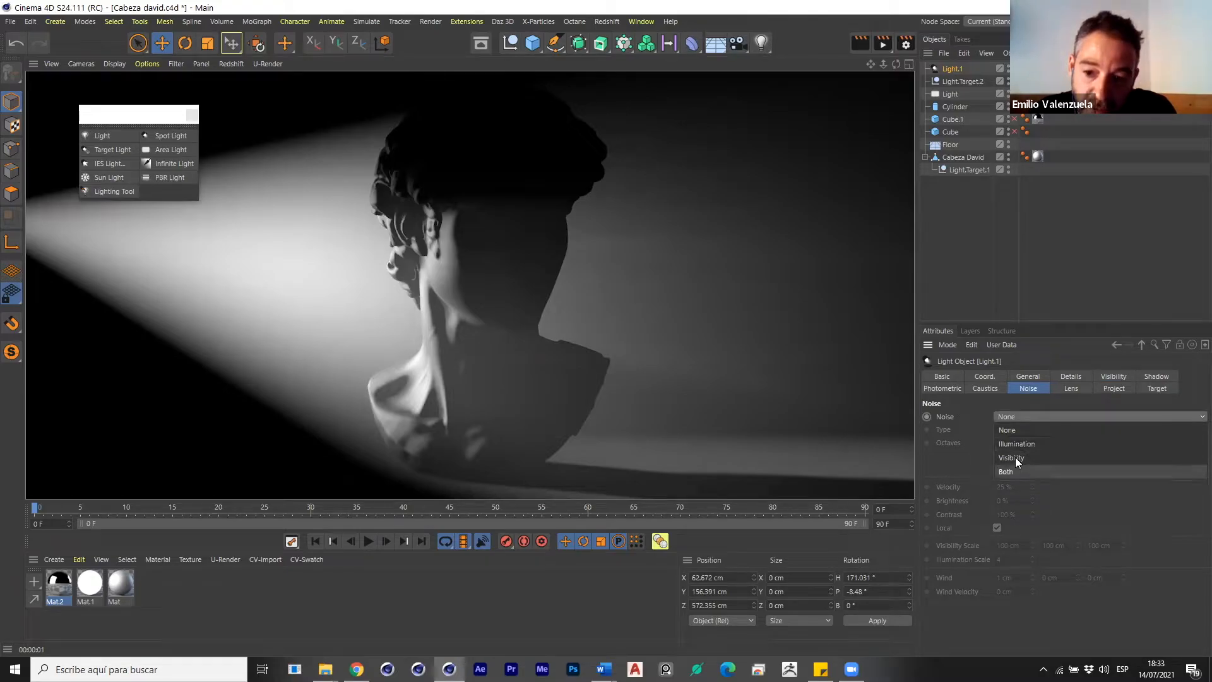
{"action": "left_click", "coordinate": [1018, 443]}
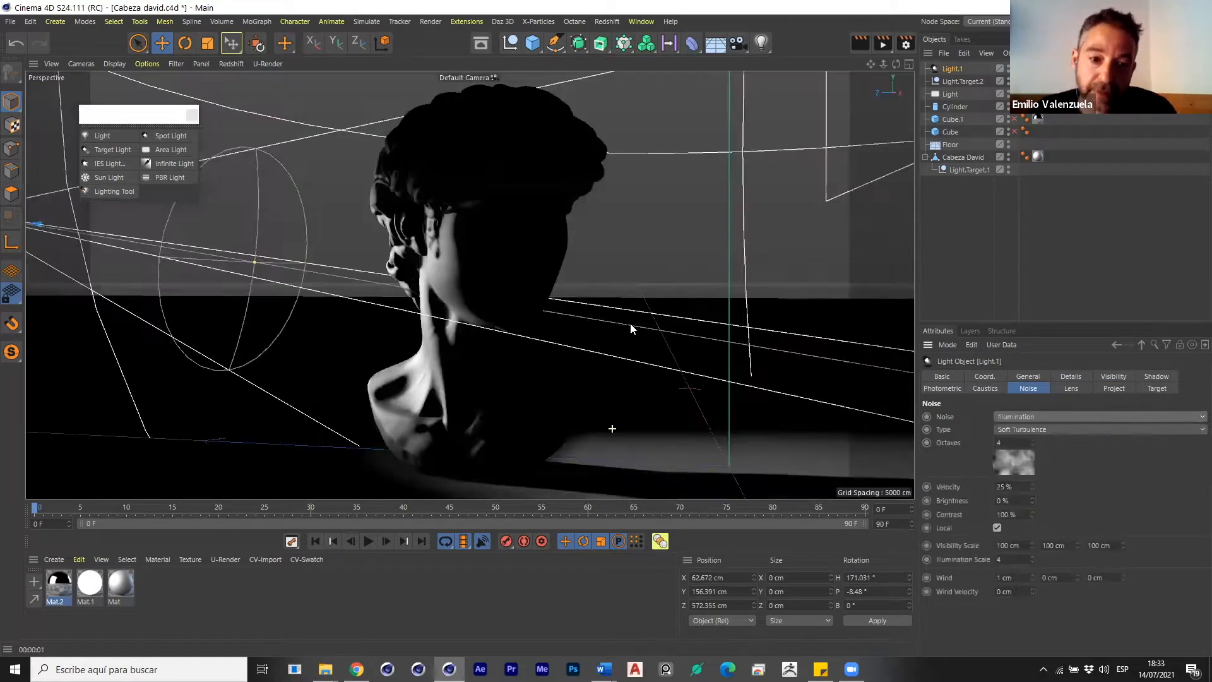
{"action": "left_click_drag", "start_coordinate": [630, 323], "coordinate": [681, 403], "text": "alt"}
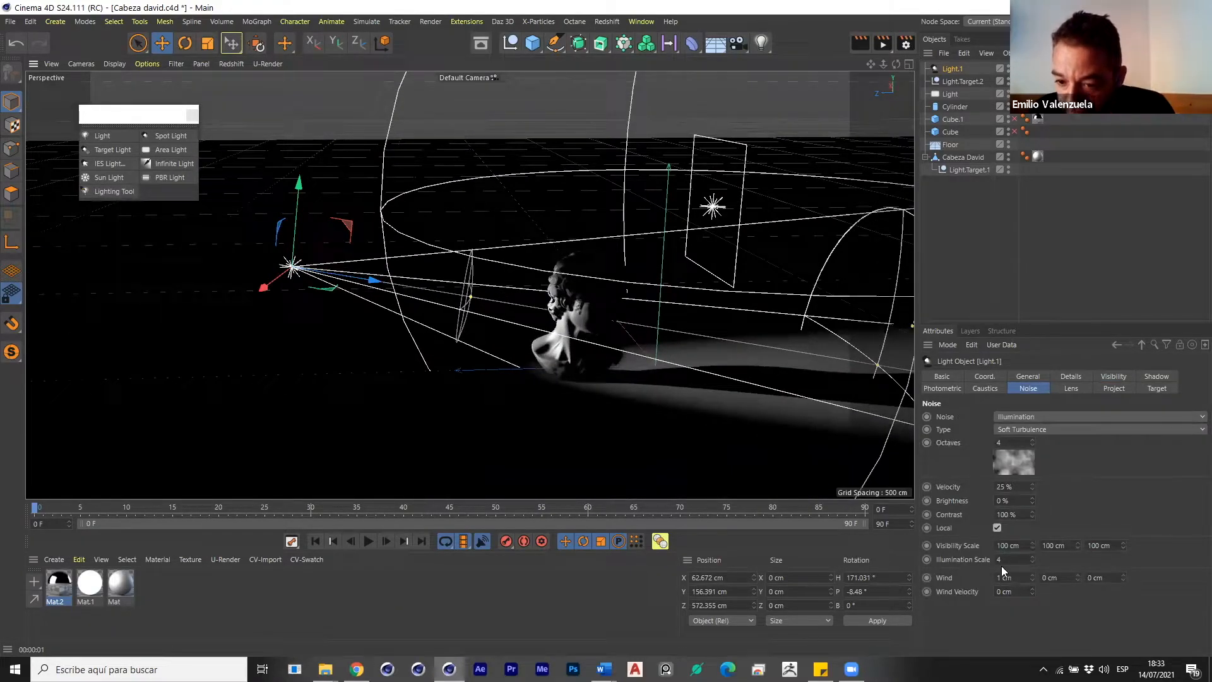
{"action": "mouse_move", "coordinate": [611, 306]}
{"action": "left_mouse_down", "text": "alt"}
{"action": "mouse_move", "coordinate": [596, 308]}
{"action": "mouse_move", "coordinate": [611, 307]}
{"action": "left_mouse_up", "text": "alt"}
{"action": "scroll", "coordinate": [611, 307], "scroll_direction": "up", "scroll_amount": 3}
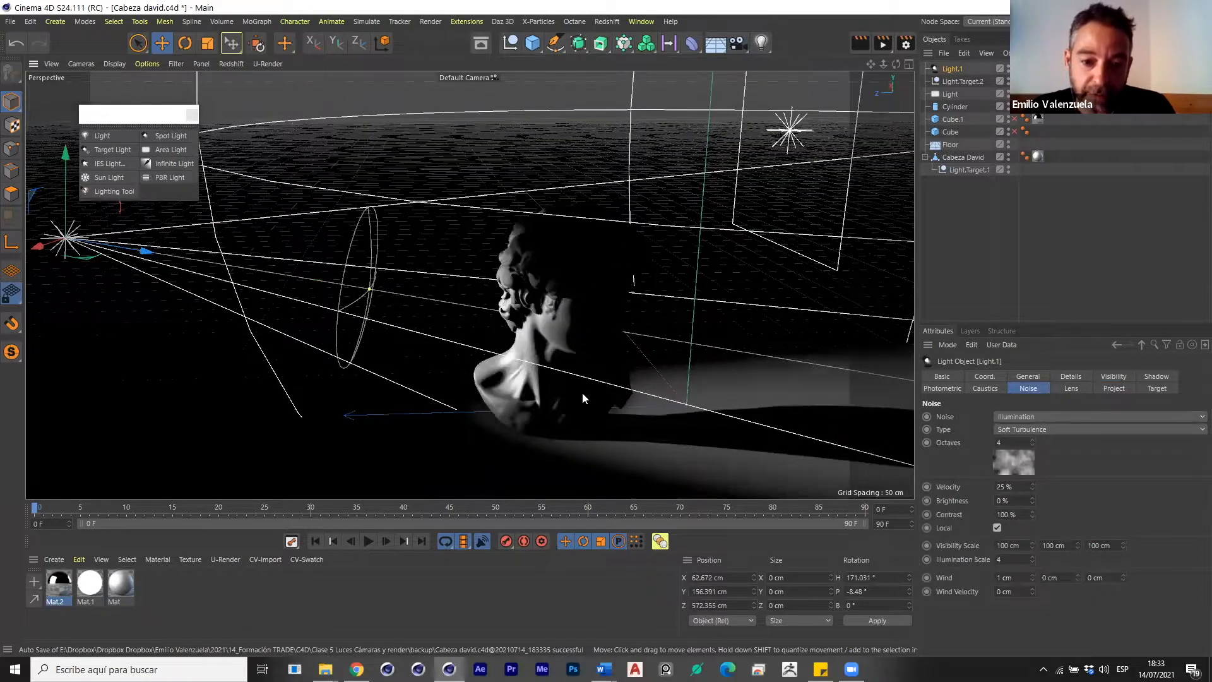
{"action": "left_click", "coordinate": [858, 43]}
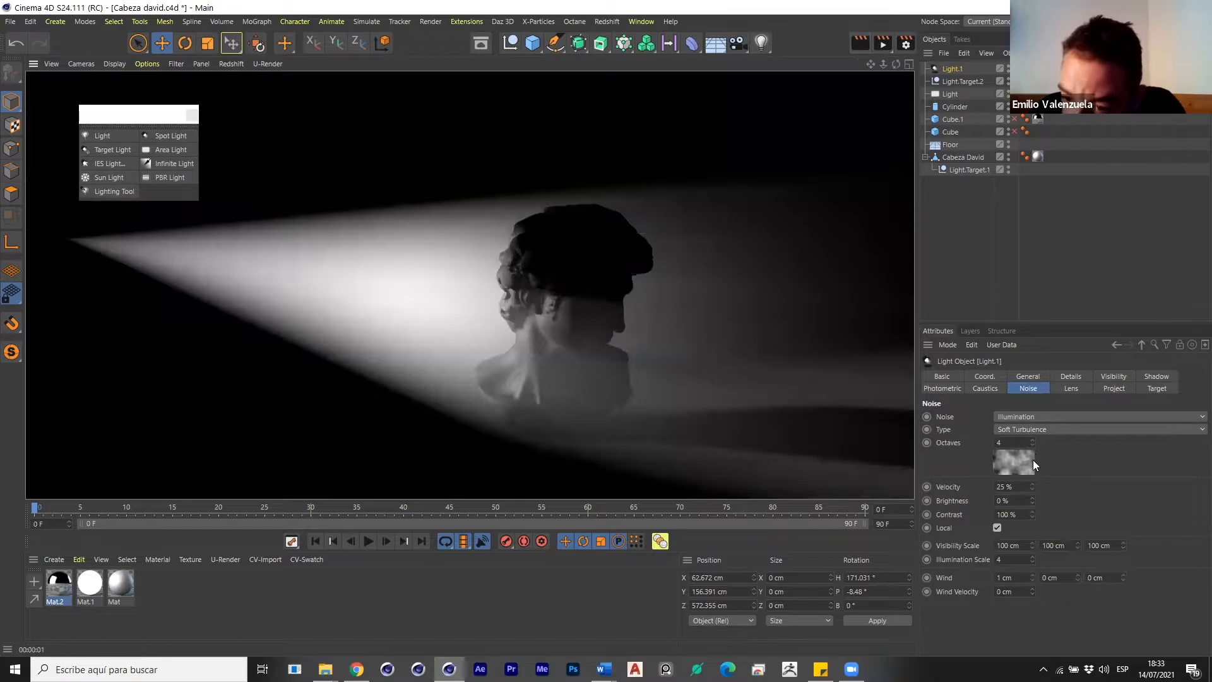
{"action": "left_click", "coordinate": [1053, 415]}
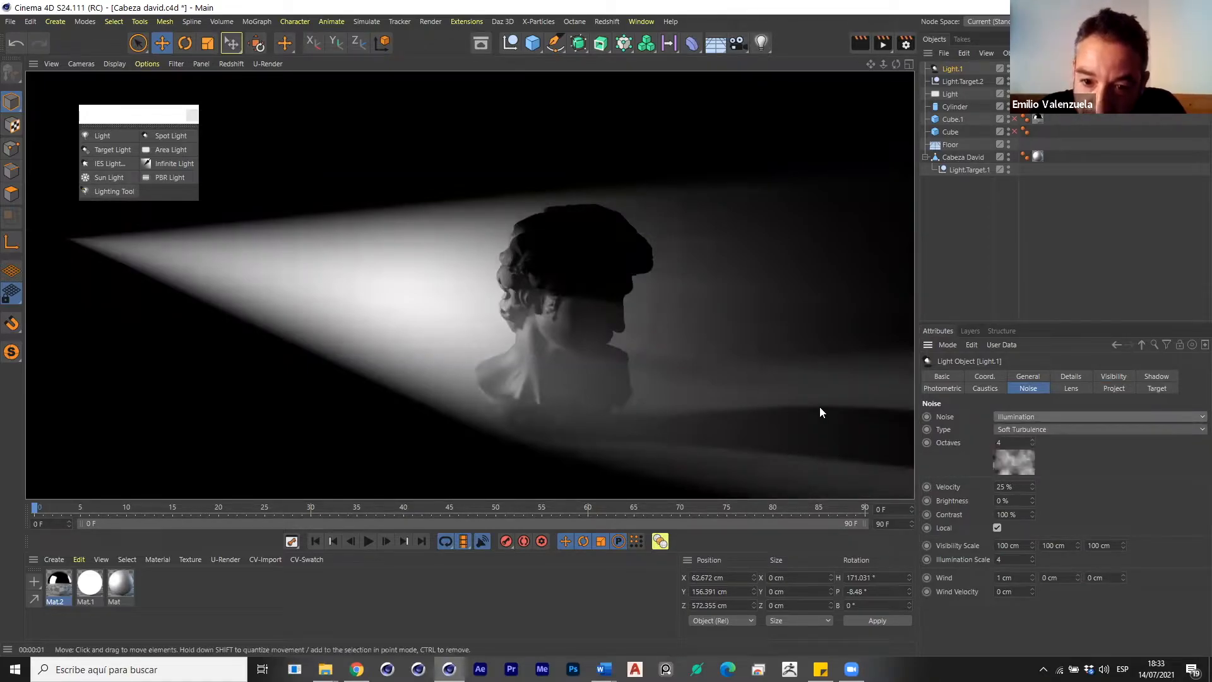
{"action": "left_click_drag", "start_coordinate": [617, 391], "coordinate": [550, 374], "text": "alt"}
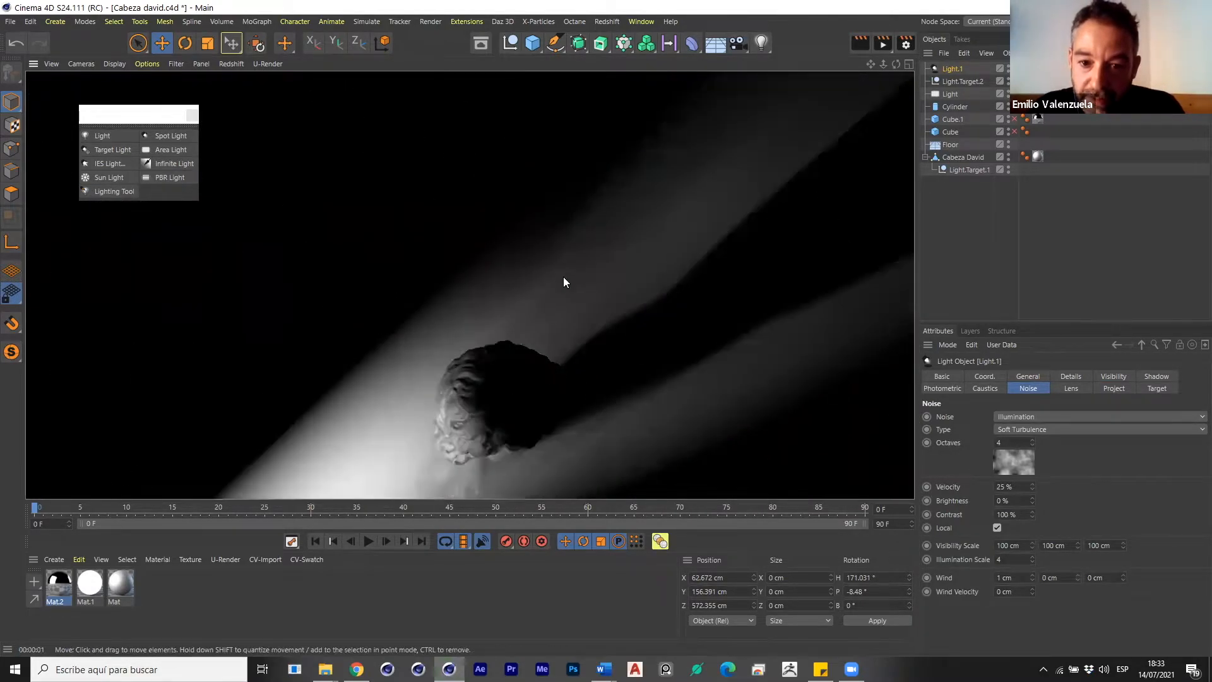
Apply the light's noise to Both and render the bust from the side.
{"action": "left_click", "coordinate": [1053, 416]}
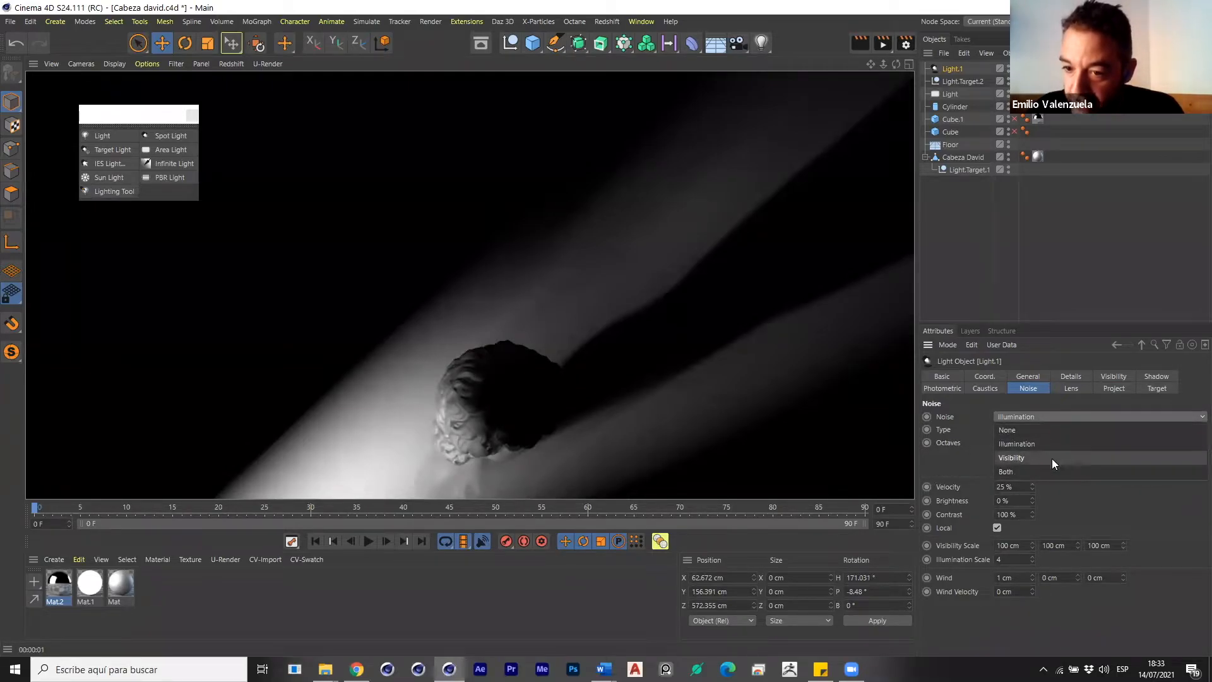
{"action": "left_click", "coordinate": [1043, 470]}
{"action": "left_click_drag", "start_coordinate": [577, 287], "coordinate": [394, 276], "text": "alt"}
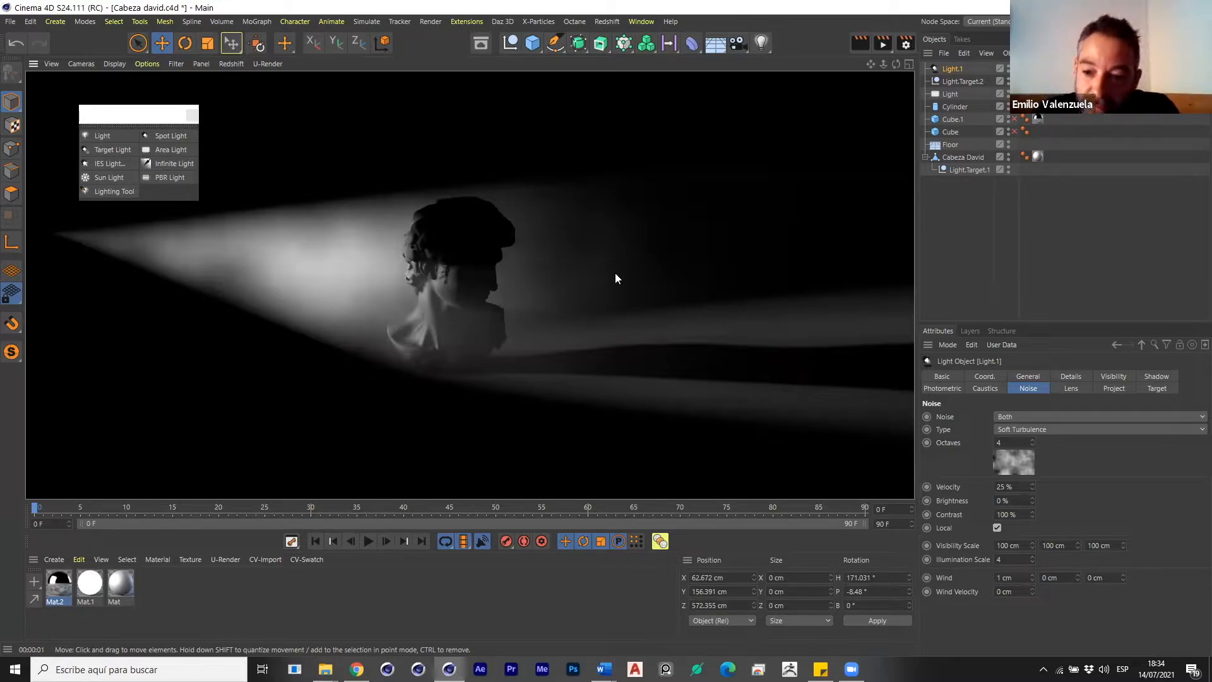
Enable photometric intensity for Light.1 and raise the intensity to about 2490 candela.
{"action": "left_click", "coordinate": [1116, 376]}
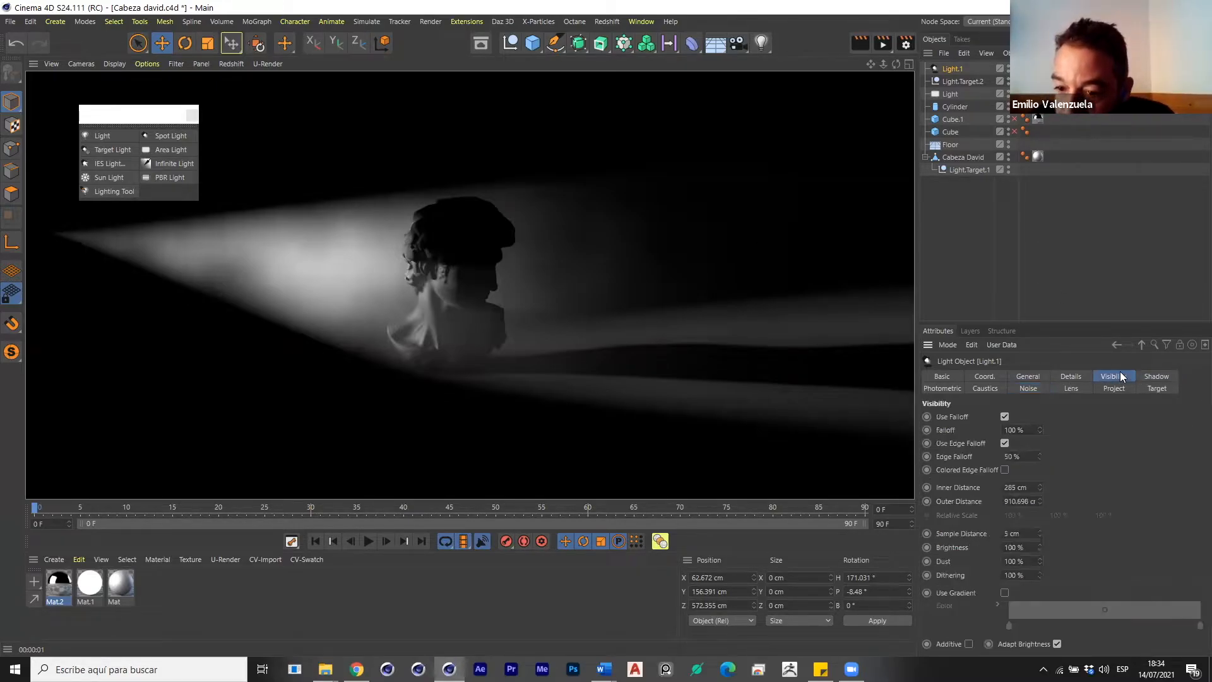
{"action": "left_click", "coordinate": [955, 389]}
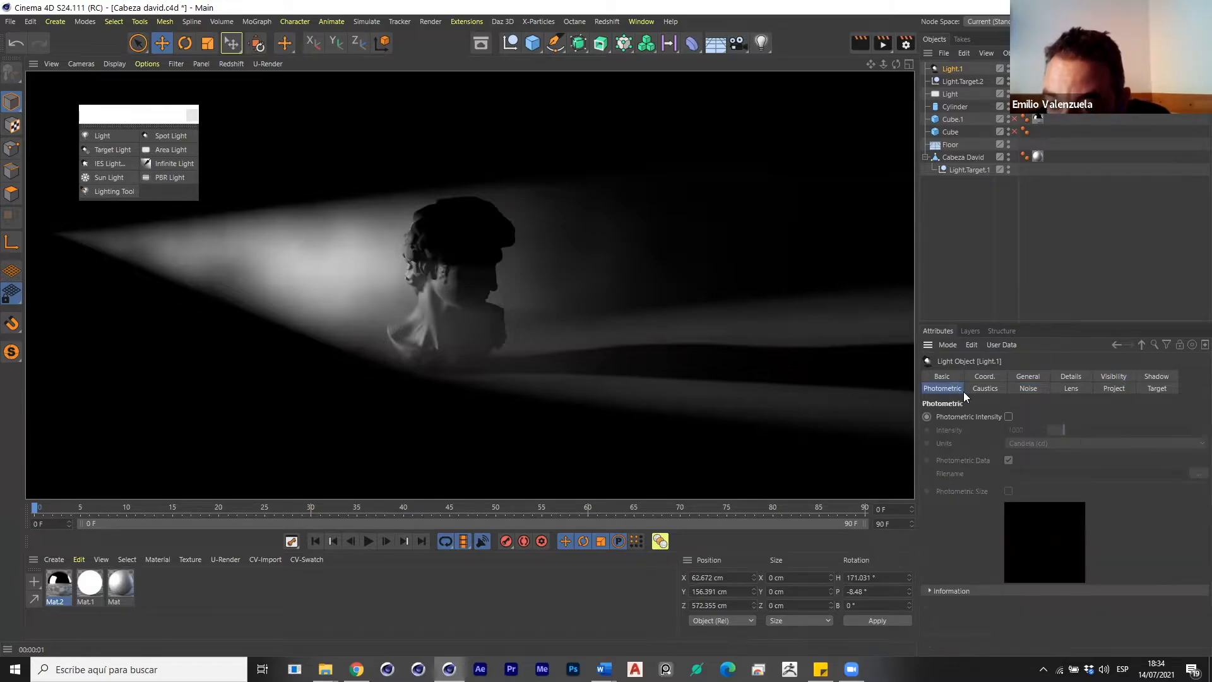
{"action": "left_click", "coordinate": [1008, 416]}
{"action": "left_click_drag", "start_coordinate": [1064, 428], "coordinate": [1087, 429]}
Try Lumen as Light.1's photometric unit, switch back to Candela and set the intensity to about 882.
{"action": "left_click", "coordinate": [1076, 441]}
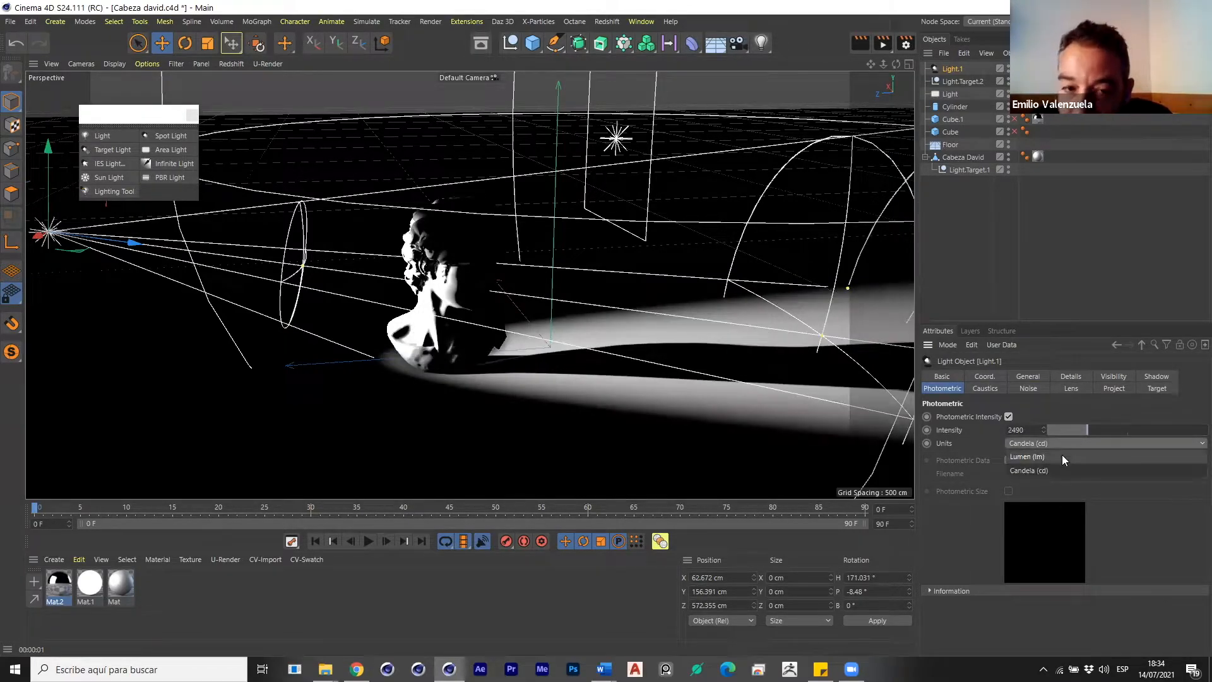
{"action": "left_click", "coordinate": [1062, 456]}
{"action": "mouse_move", "coordinate": [1049, 430]}
{"action": "left_mouse_down"}
{"action": "mouse_move", "coordinate": [1078, 433]}
{"action": "mouse_move", "coordinate": [1052, 436]}
{"action": "left_mouse_up"}
{"action": "left_click", "coordinate": [1052, 442]}
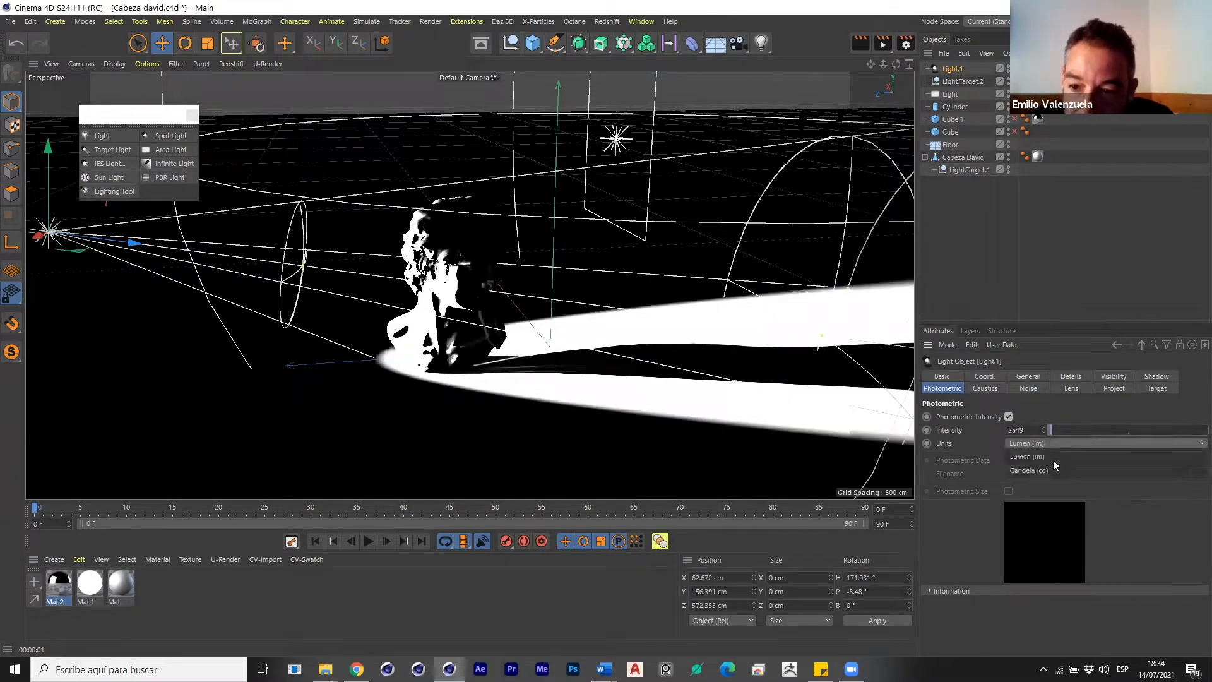
{"action": "left_click", "coordinate": [1058, 471]}
{"action": "mouse_move", "coordinate": [1065, 434]}
{"action": "left_mouse_down"}
{"action": "mouse_move", "coordinate": [1051, 426]}
{"action": "mouse_move", "coordinate": [1061, 433]}
{"action": "left_mouse_up"}
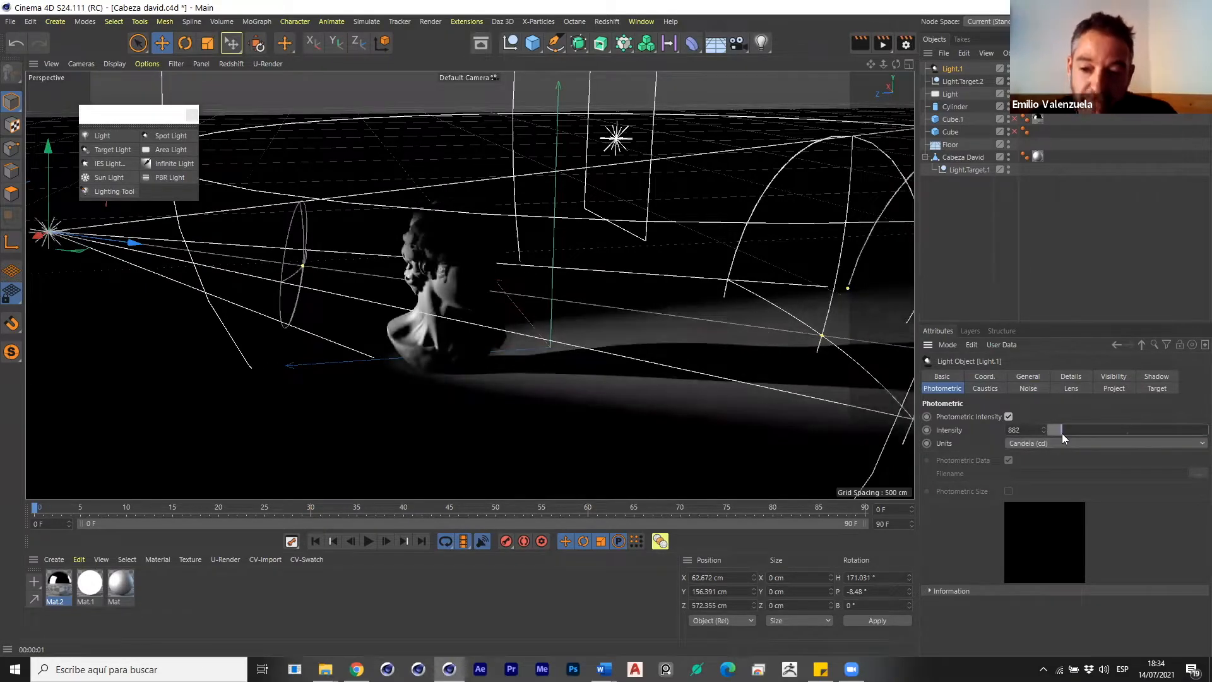
Enable both surface caustics and volume caustics for Light.1.
{"action": "left_click", "coordinate": [990, 389]}
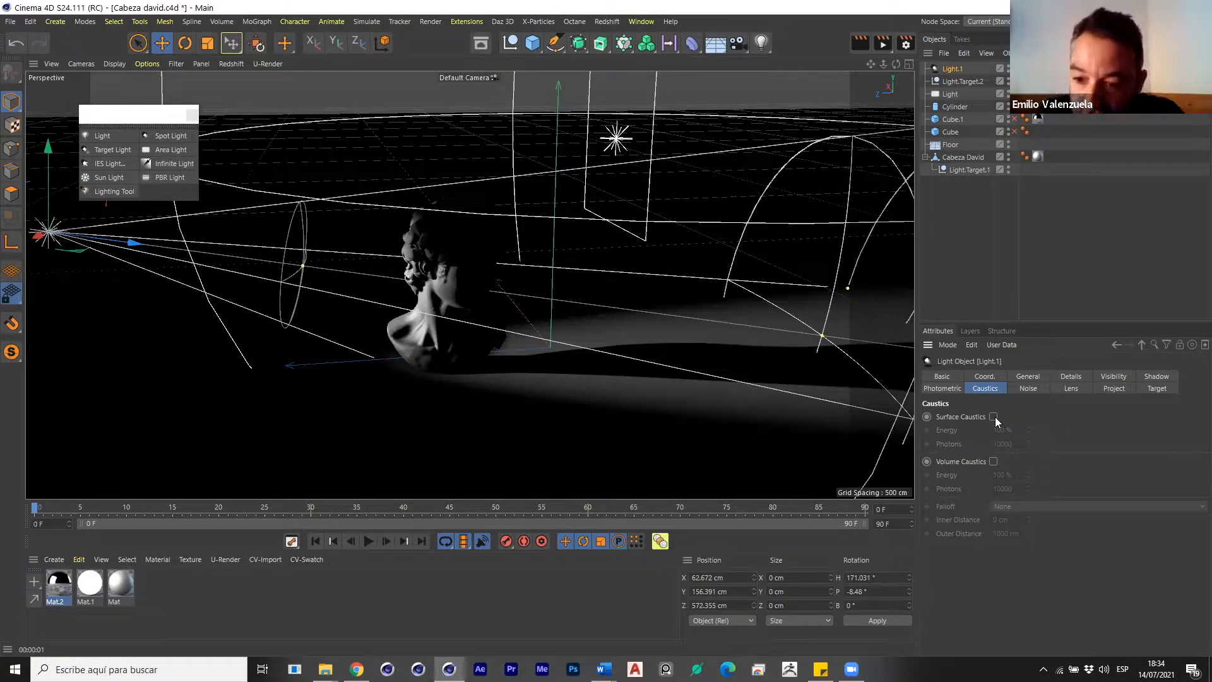
{"action": "left_click", "coordinate": [994, 417]}
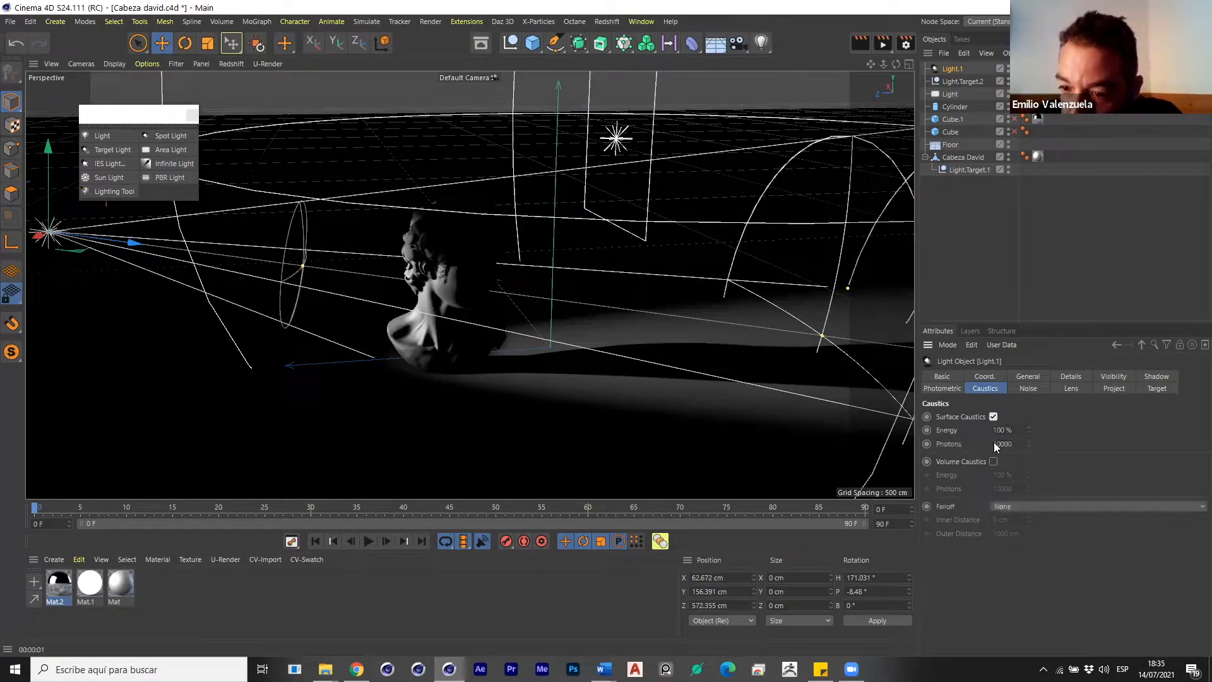
{"action": "left_click", "coordinate": [992, 462]}
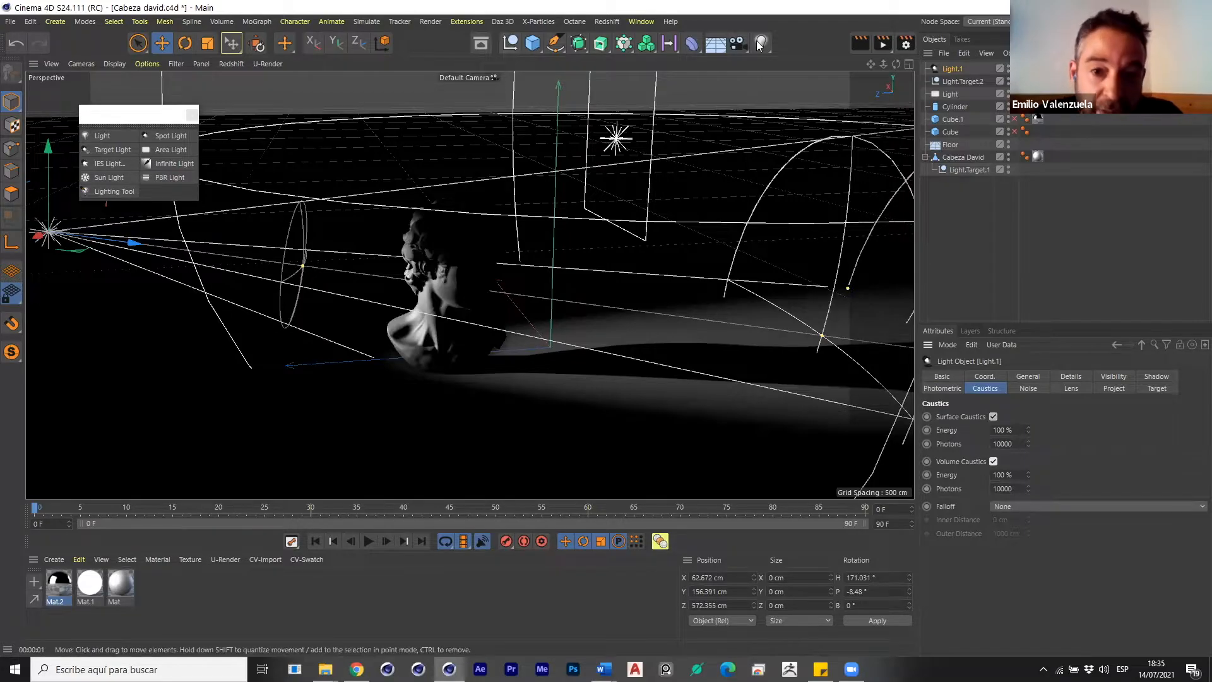
Add the Caustics effect with volume caustics enabled to the render settings and render the view.
{"action": "left_click", "coordinate": [908, 44]}
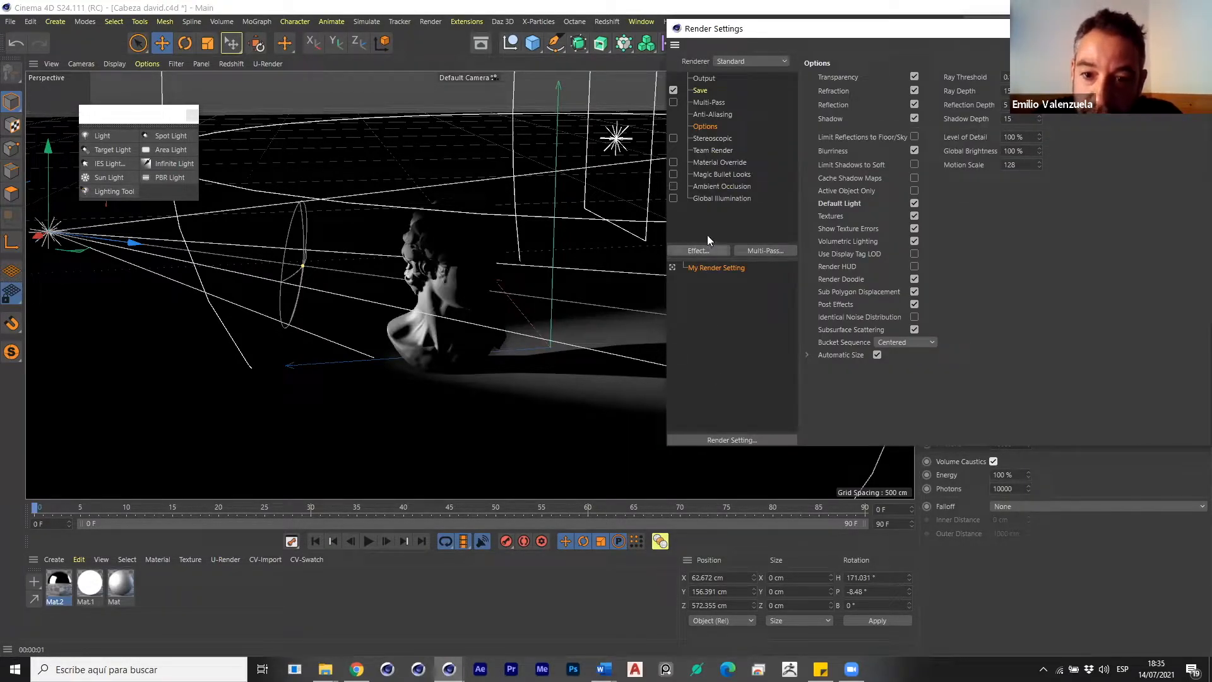
{"action": "left_click", "coordinate": [704, 250]}
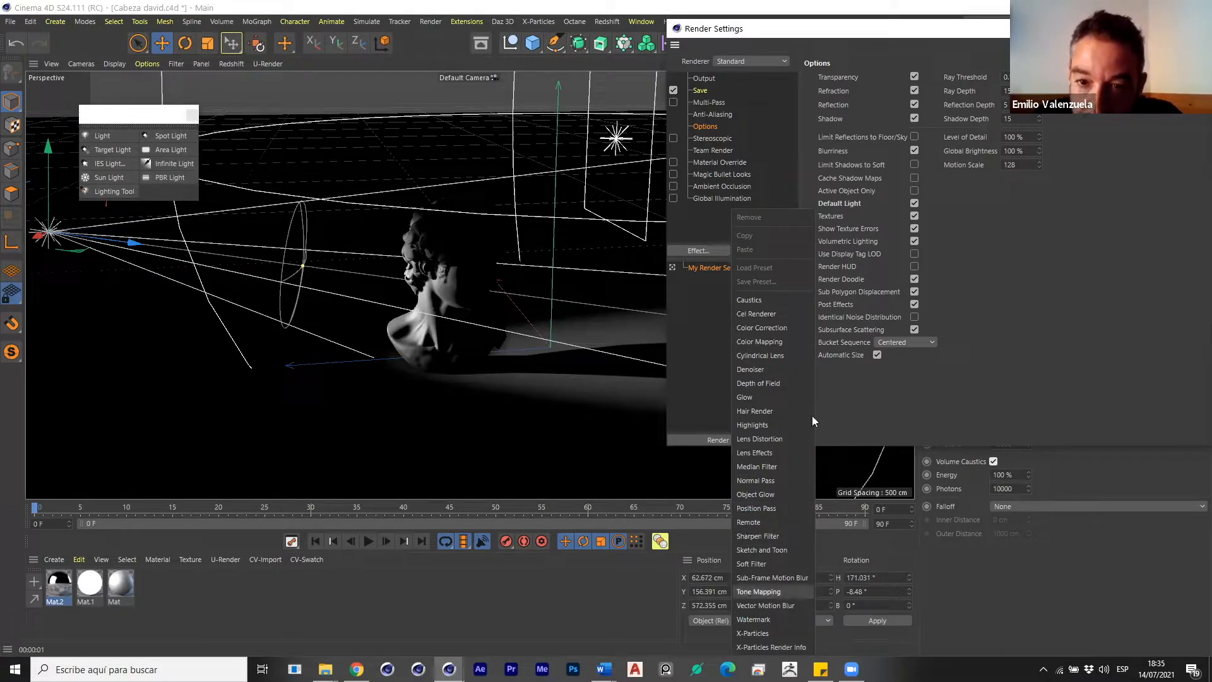
{"action": "left_click", "coordinate": [772, 32]}
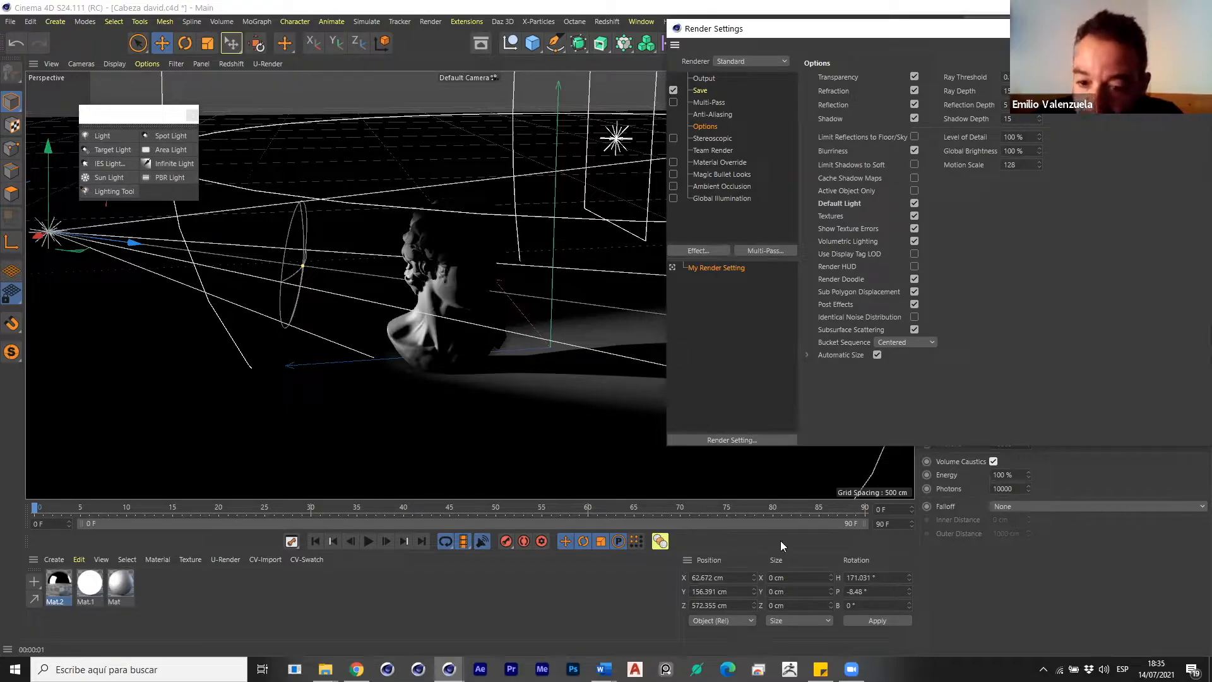
{"action": "left_click", "coordinate": [722, 251]}
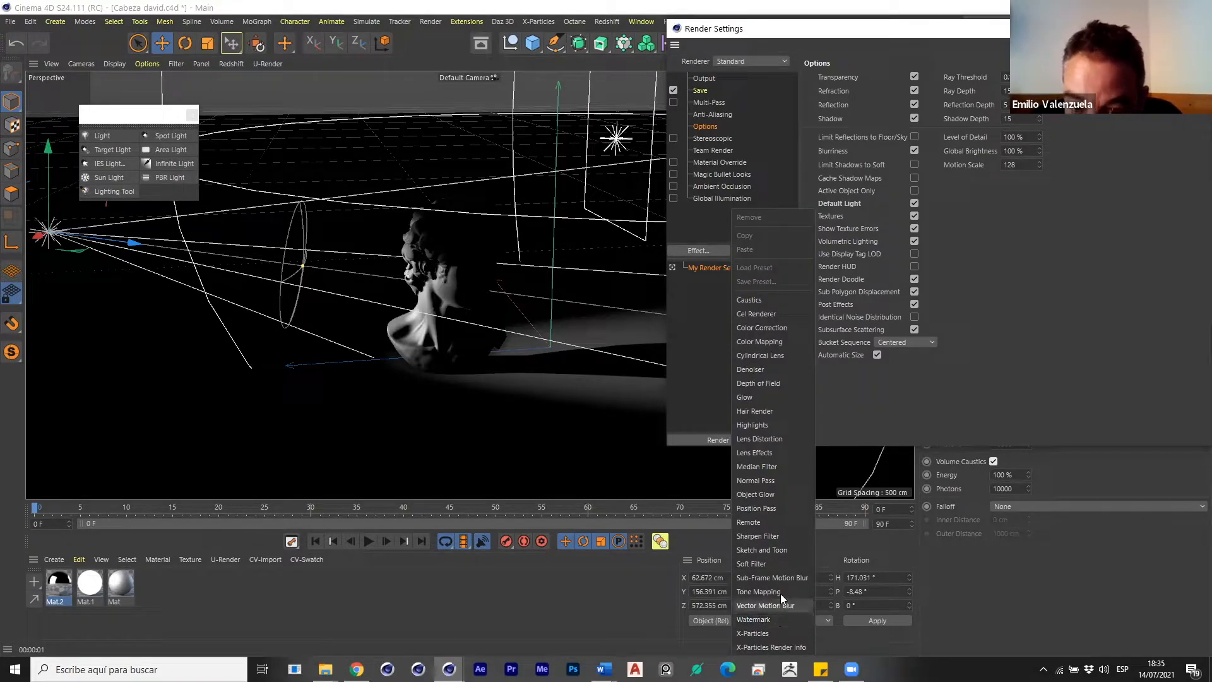
{"action": "left_click", "coordinate": [769, 301]}
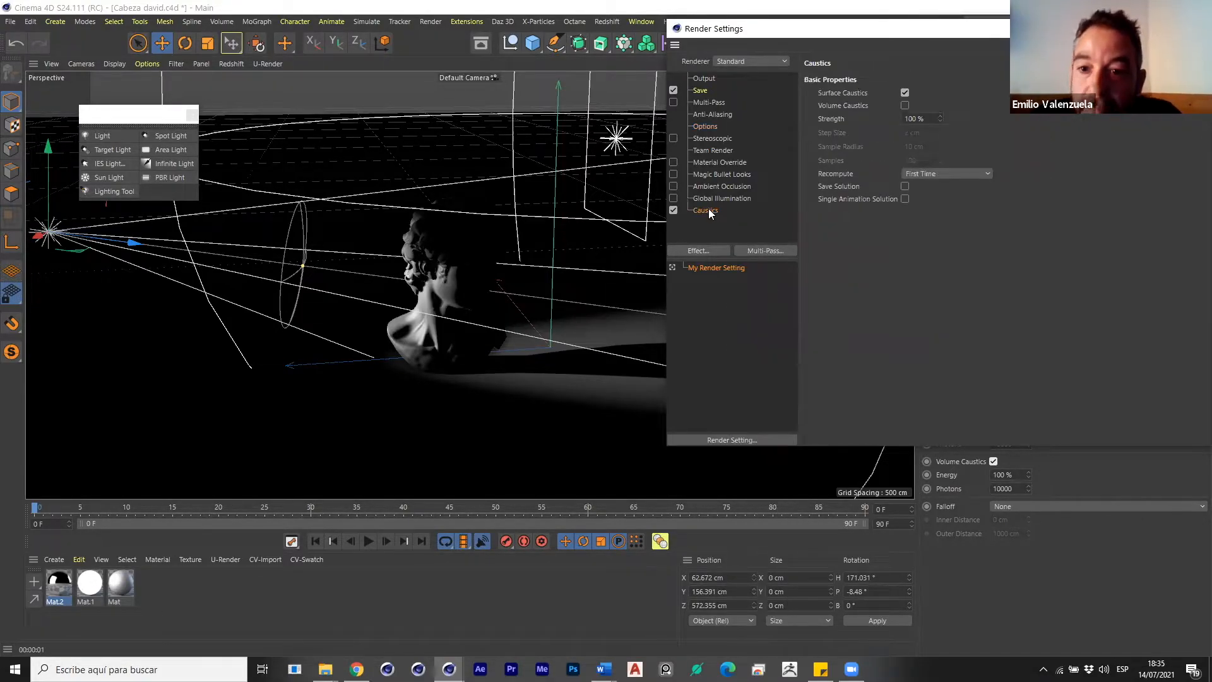
{"action": "left_click", "coordinate": [905, 106]}
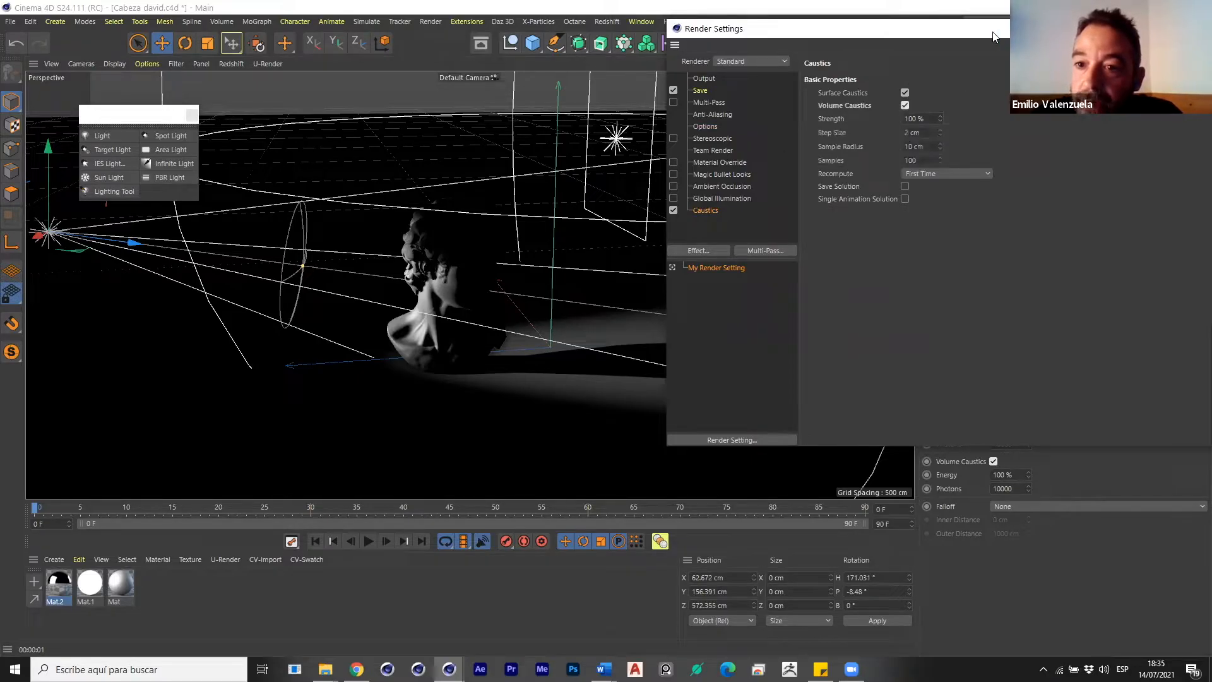
{"action": "left_click_drag", "start_coordinate": [991, 31], "coordinate": [827, 69]}
{"action": "left_click", "coordinate": [1034, 65]}
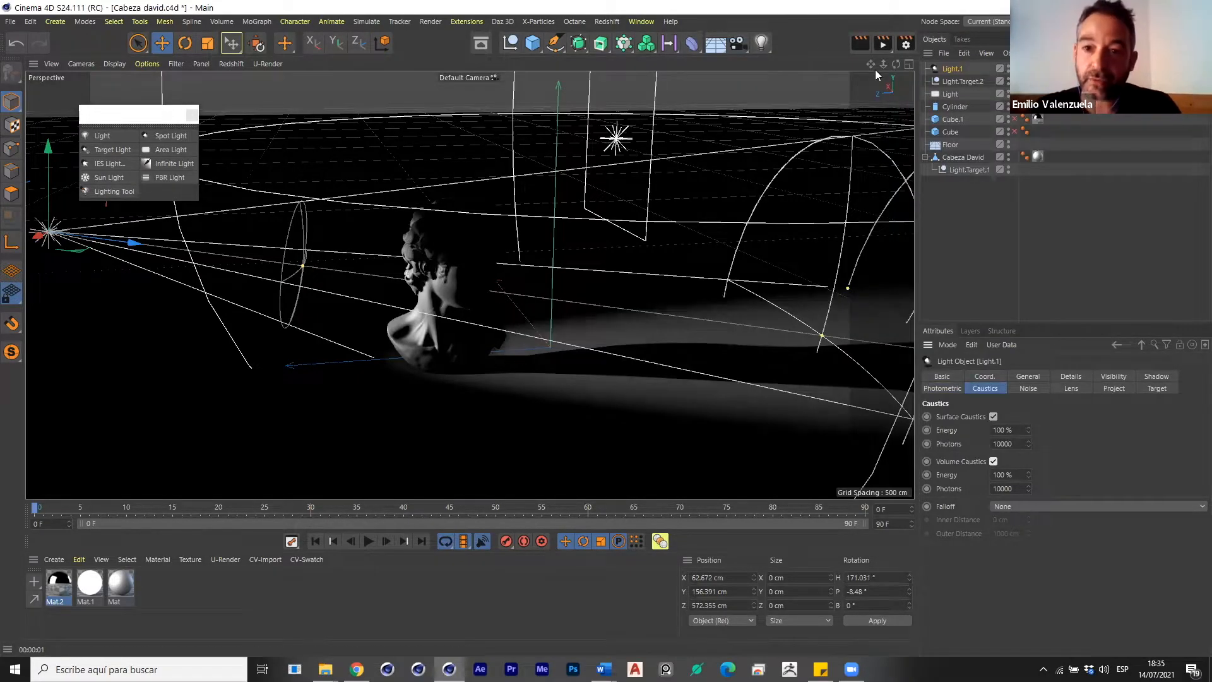
{"action": "key", "text": "ctrl+r"}
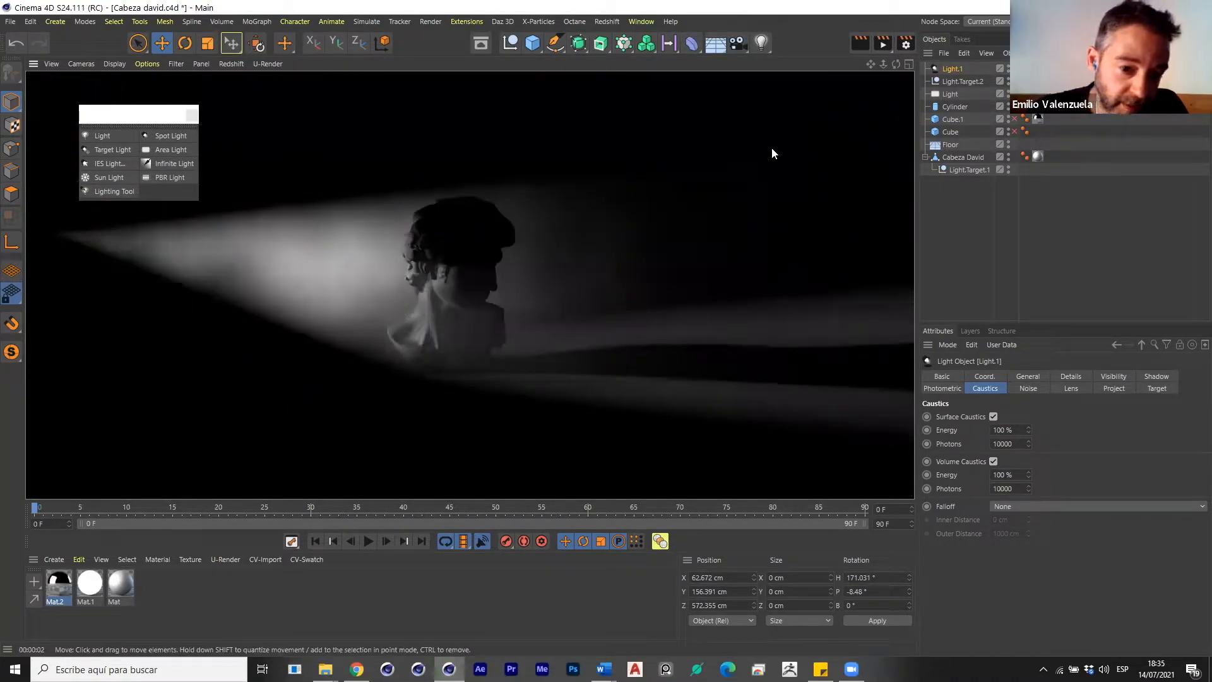
Create a new material on the bust, enable its Transparency channel and review its caustics illumination settings.
{"action": "double_click", "coordinate": [172, 591]}
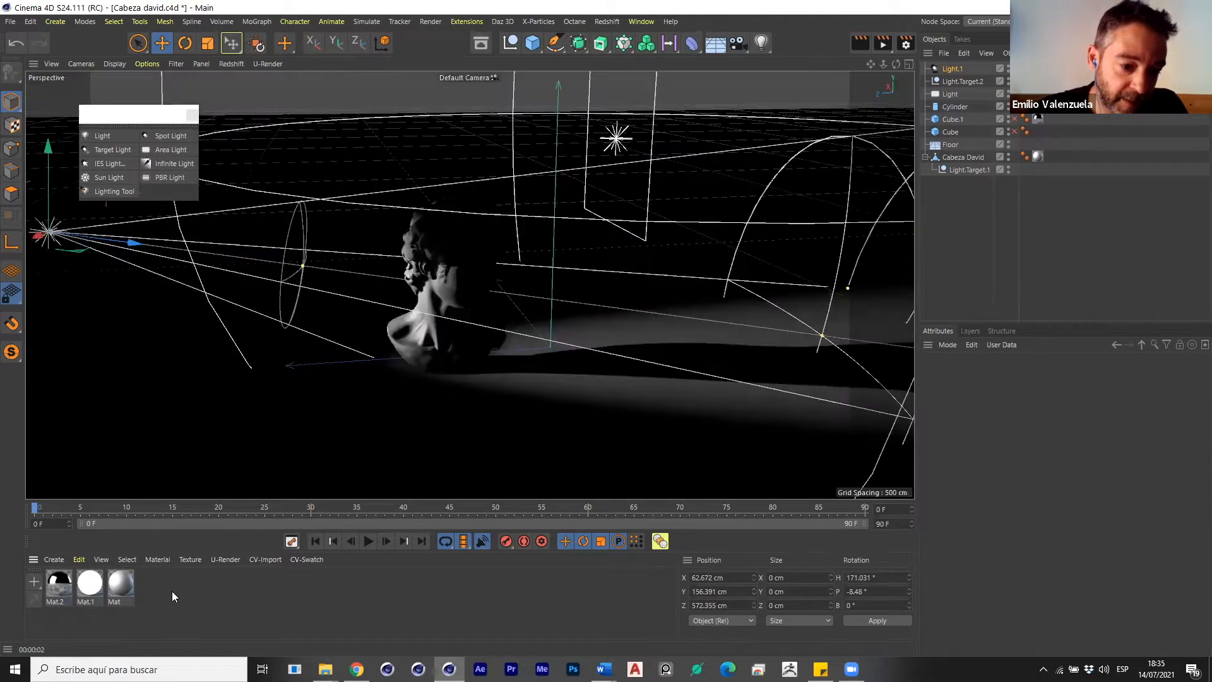
{"action": "left_click_drag", "start_coordinate": [60, 585], "coordinate": [431, 287]}
{"action": "double_click", "coordinate": [55, 580]}
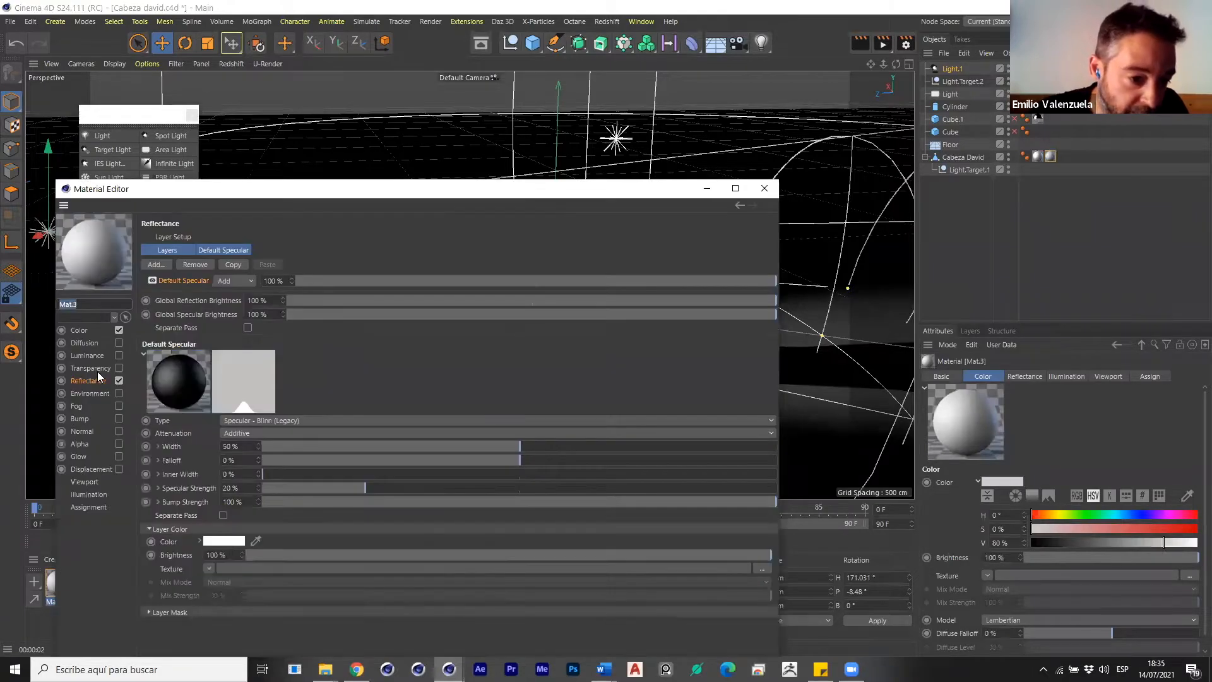
{"action": "left_click", "coordinate": [119, 368]}
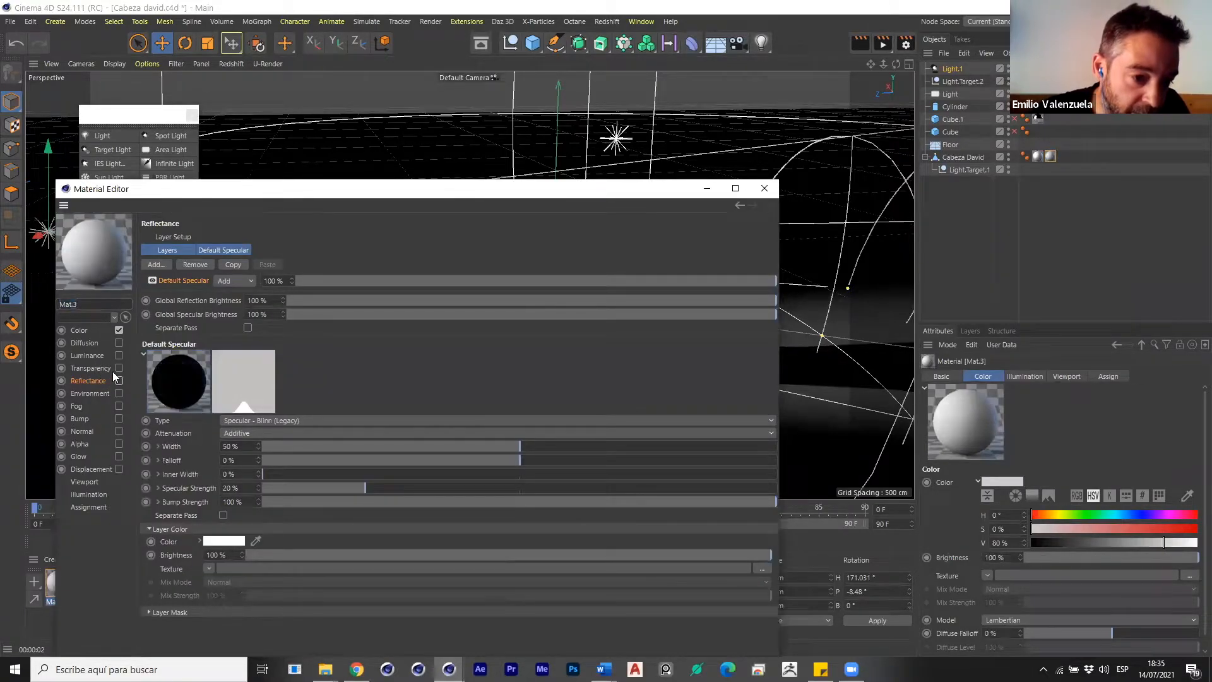
{"action": "left_click", "coordinate": [105, 369]}
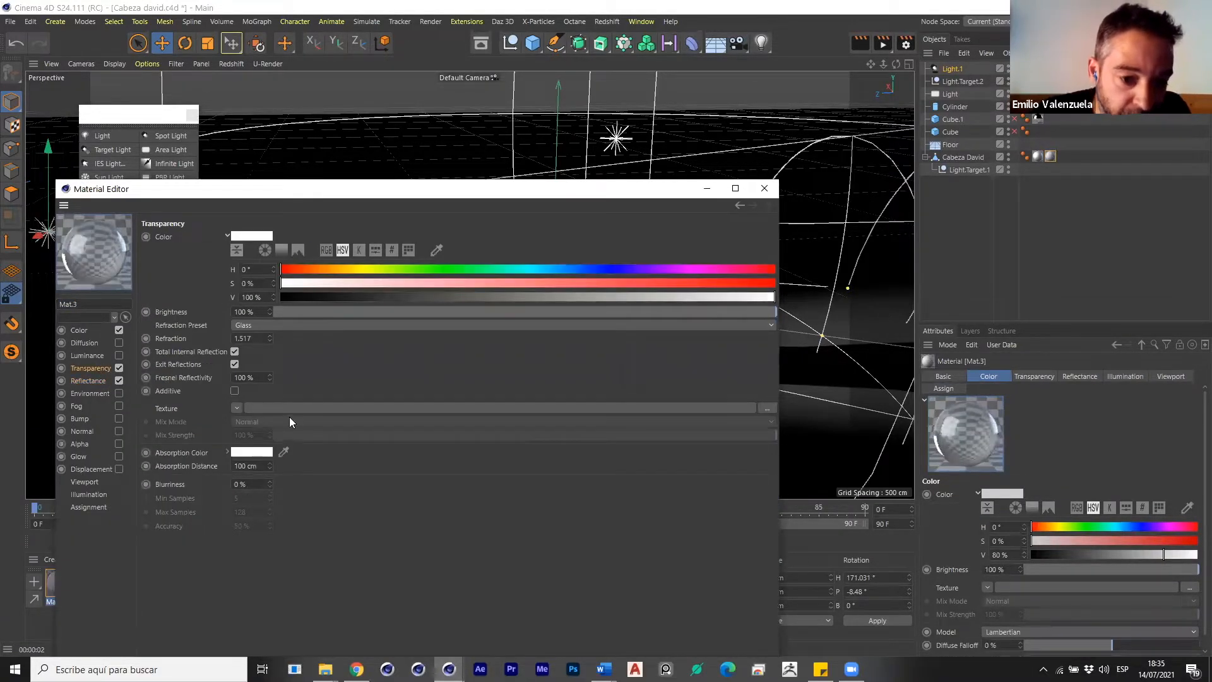
{"action": "left_click", "coordinate": [92, 494]}
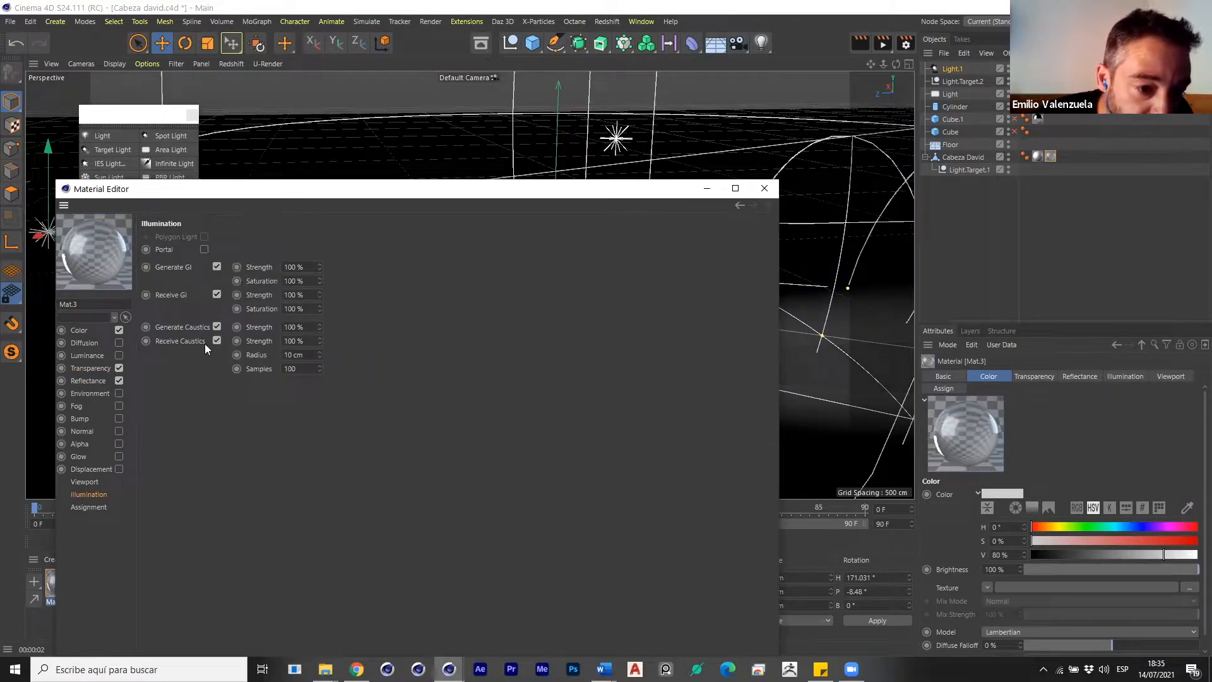
{"action": "left_click", "coordinate": [315, 326]}
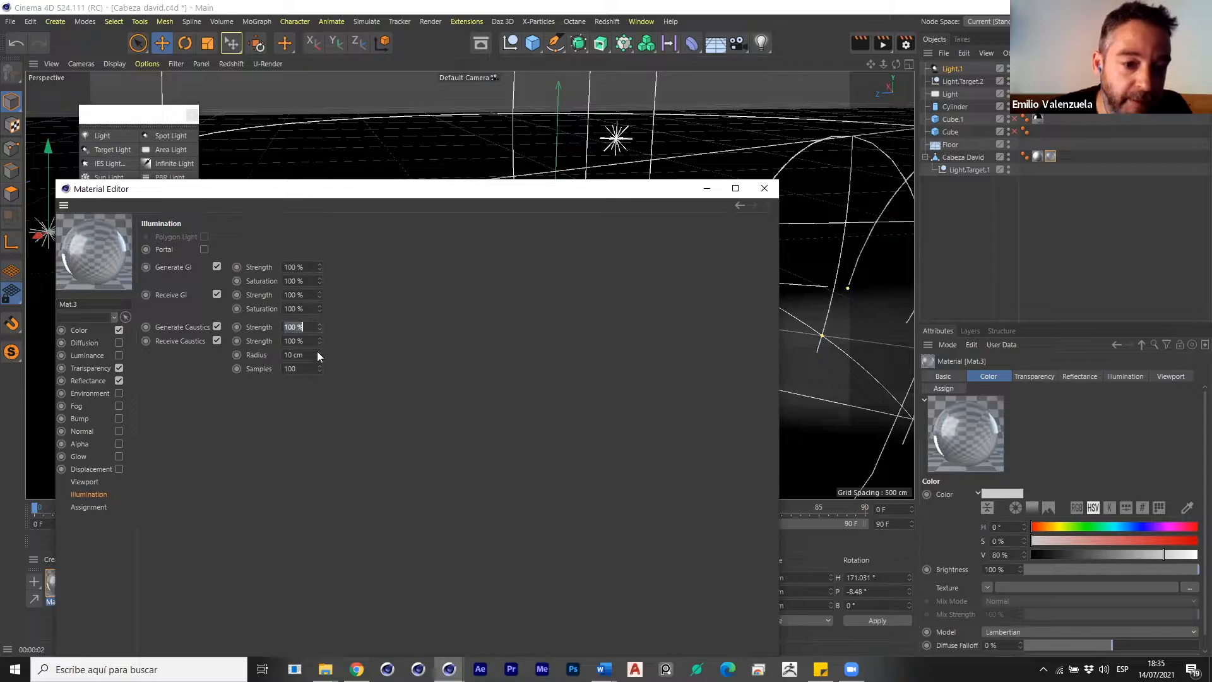
{"action": "left_click", "coordinate": [94, 367]}
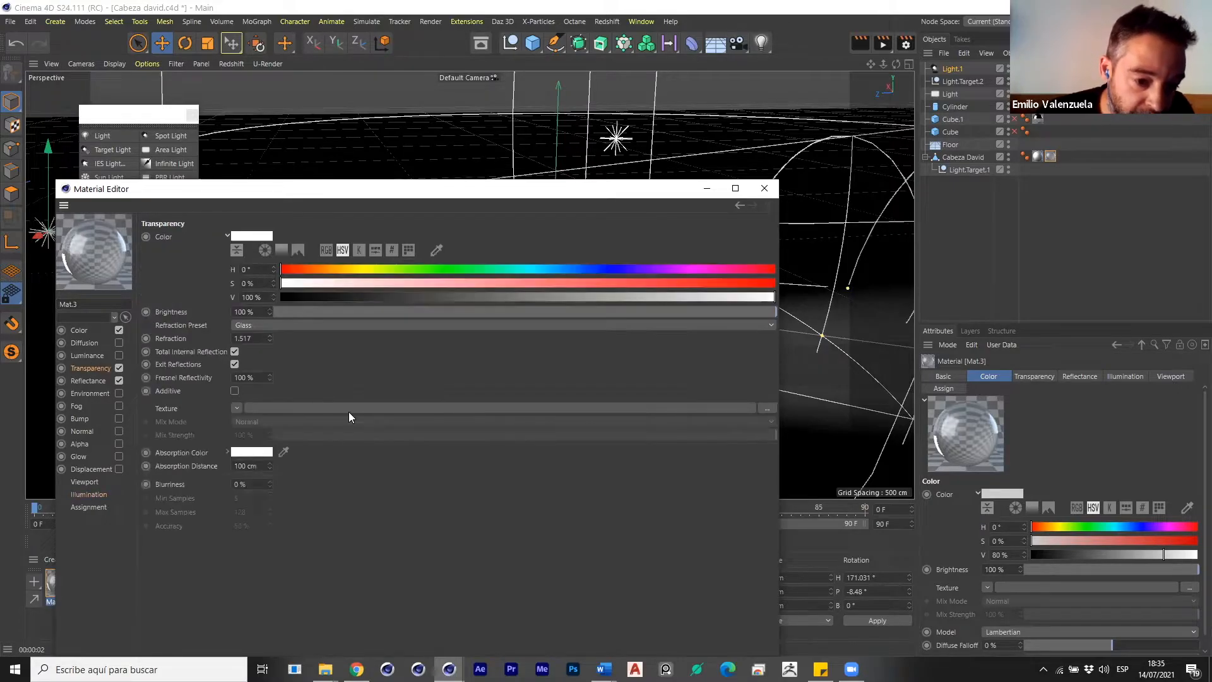
{"action": "left_click", "coordinate": [765, 189]}
Raise Light.1 to a height of about 260 cm so its cone shines down onto the bust.
{"action": "scroll", "coordinate": [365, 302], "scroll_direction": "down", "scroll_amount": 3}
{"action": "left_click_drag", "start_coordinate": [271, 264], "coordinate": [363, 133]}
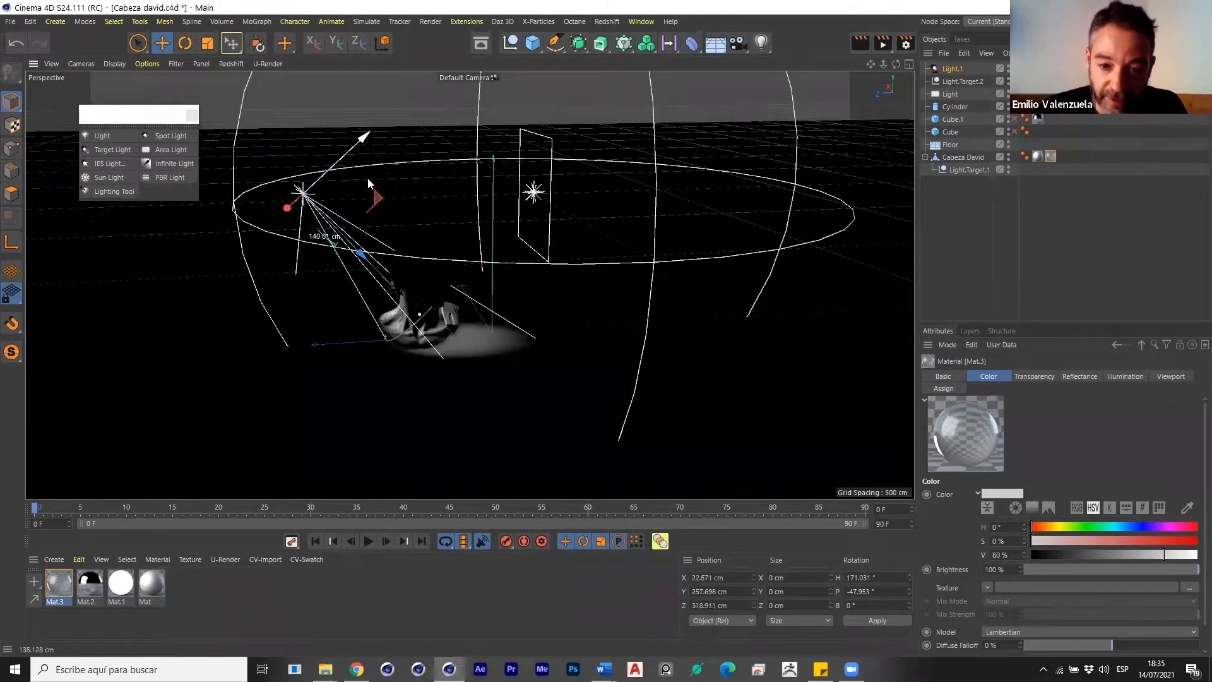
{"action": "scroll", "coordinate": [529, 271], "scroll_direction": "down", "scroll_amount": 3}
{"action": "left_click_drag", "start_coordinate": [577, 169], "coordinate": [513, 246]}
{"action": "left_click_drag", "start_coordinate": [476, 303], "coordinate": [426, 230]}
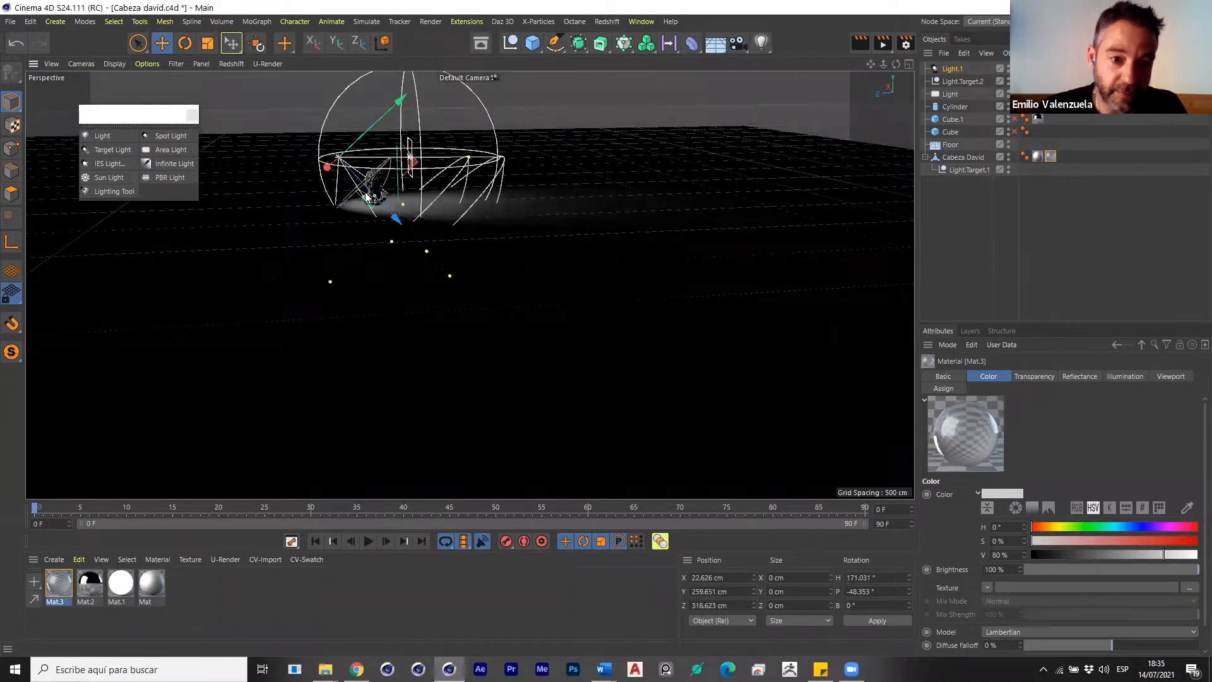
{"action": "scroll", "coordinate": [379, 196], "scroll_direction": "up", "scroll_amount": 5}
{"action": "scroll", "coordinate": [360, 213], "scroll_direction": "up", "scroll_amount": 6}
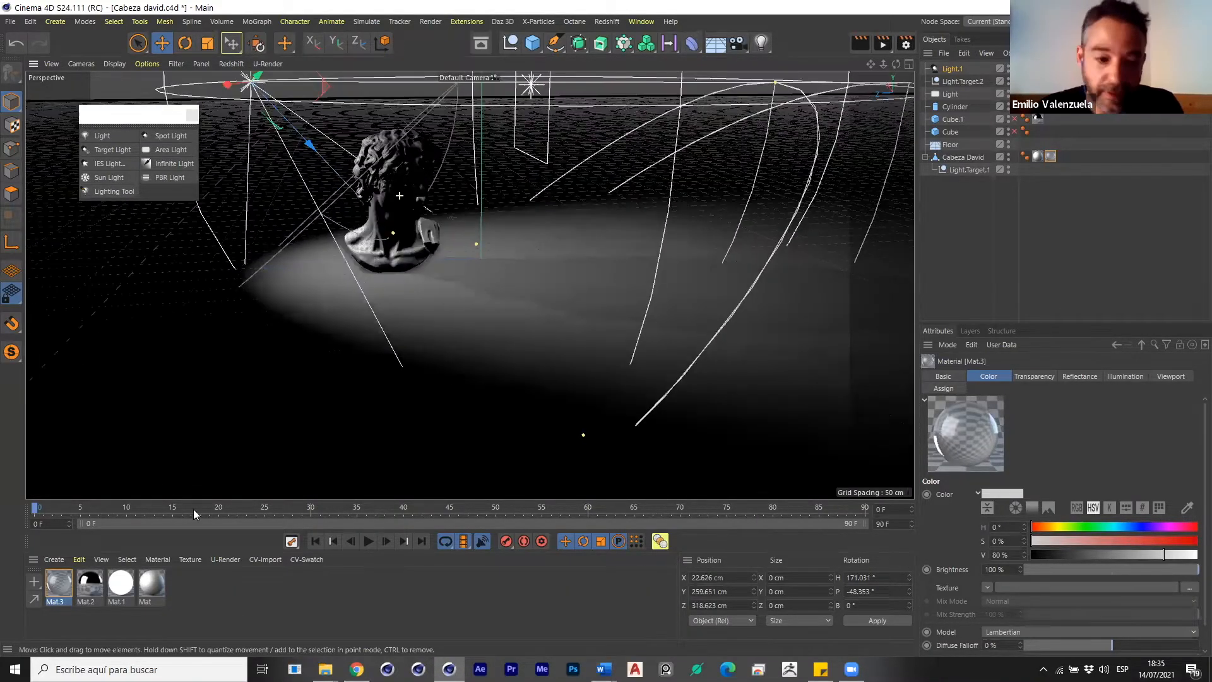
Apply the transparent material Mat.3 to the bust again and render the view with Light.1 selected.
{"action": "left_click_drag", "start_coordinate": [415, 201], "coordinate": [416, 202]}
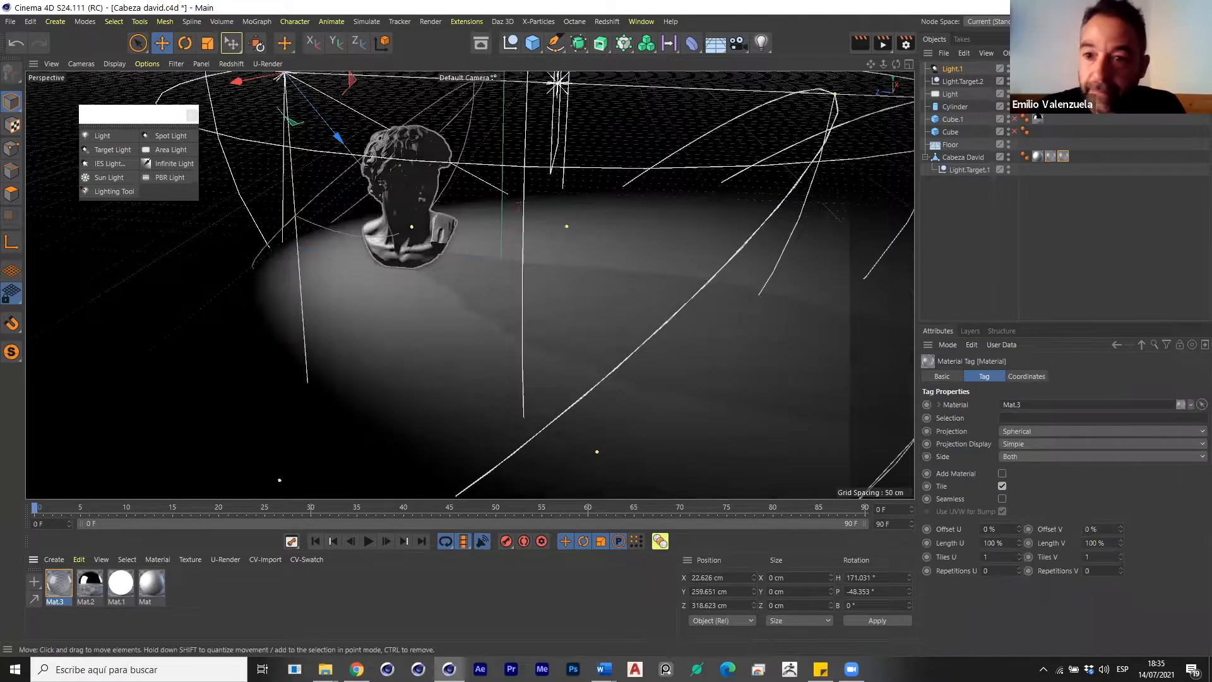
{"action": "left_click", "coordinate": [951, 68]}
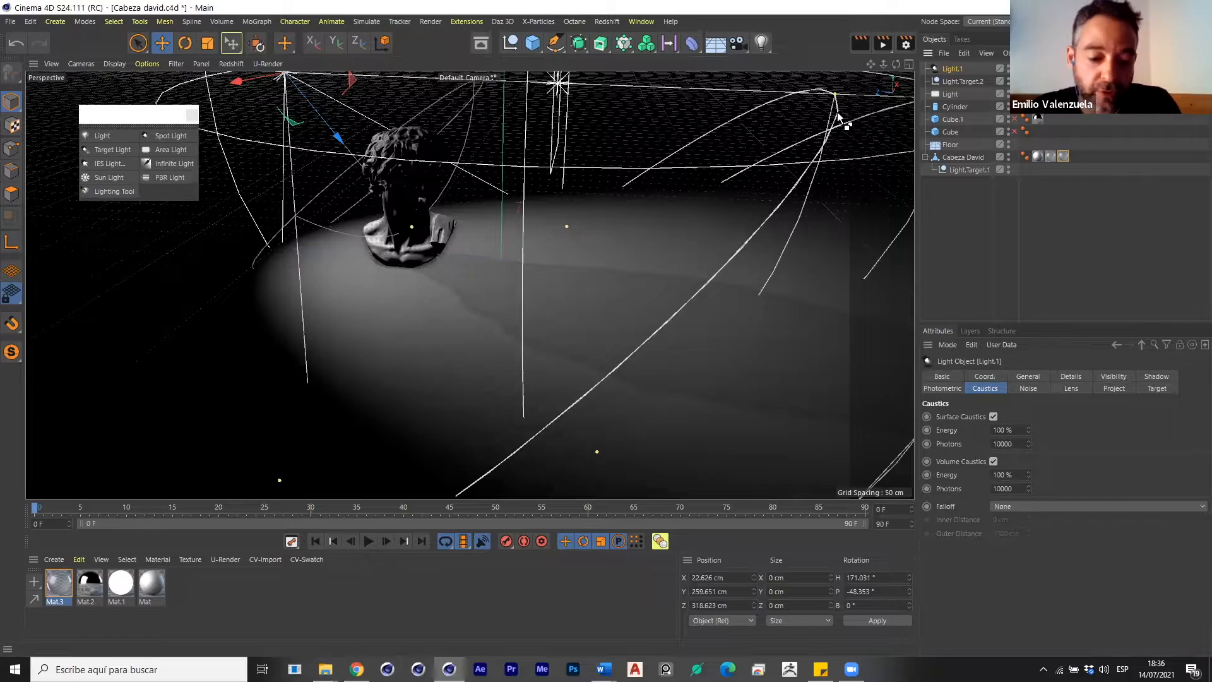
{"action": "left_click", "coordinate": [860, 45]}
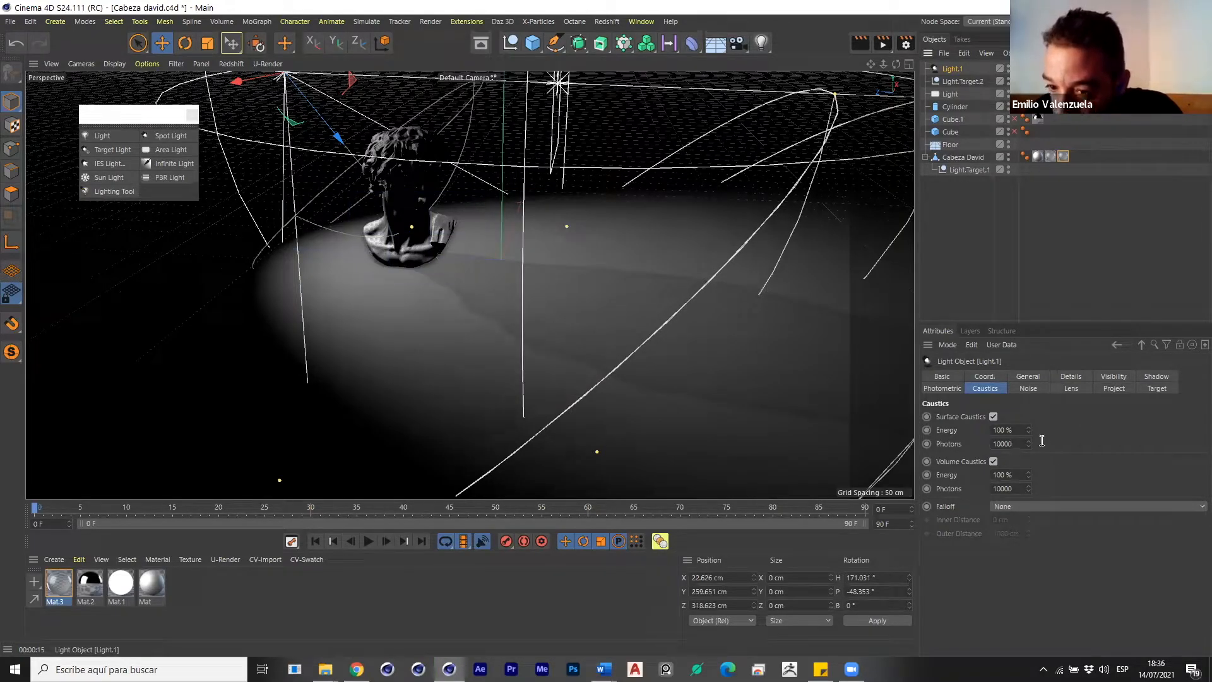
Set Light.1's visible light to None.
{"action": "left_click", "coordinate": [1112, 377]}
{"action": "left_click", "coordinate": [1024, 377]}
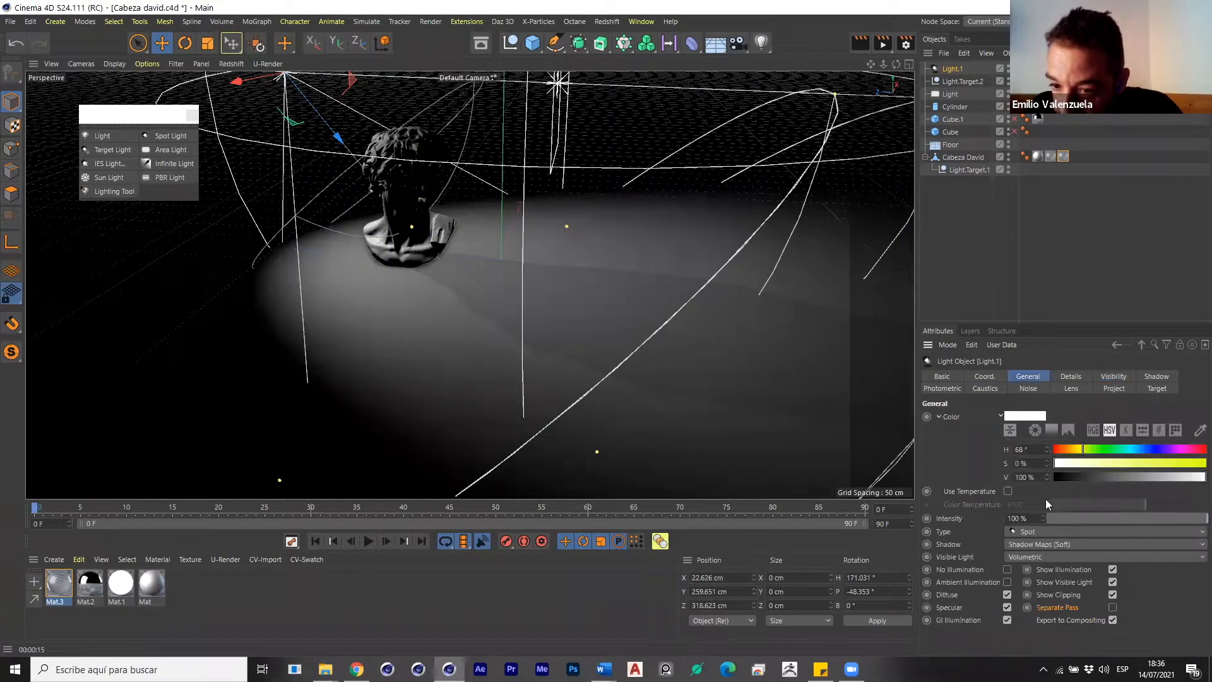
{"action": "left_click", "coordinate": [1038, 557]}
{"action": "left_click", "coordinate": [1038, 572]}
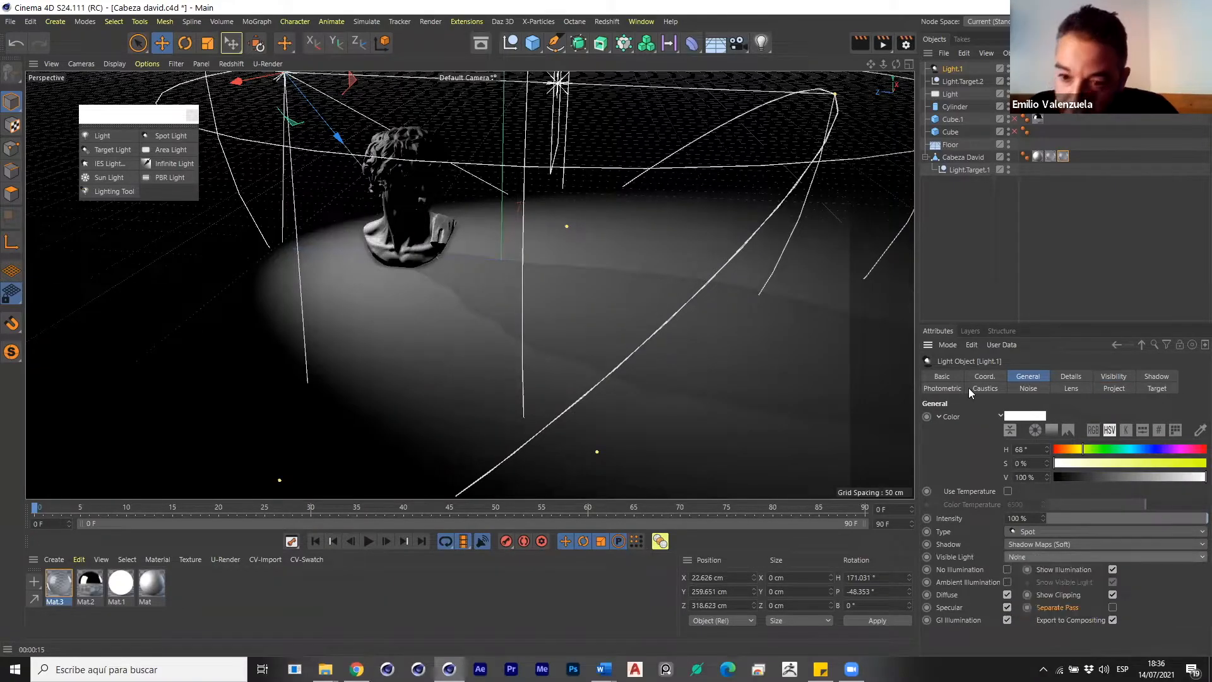
Set Light.1's volume caustics photons to 50000 and render the scene to the Picture Viewer.
{"action": "left_click", "coordinate": [983, 388]}
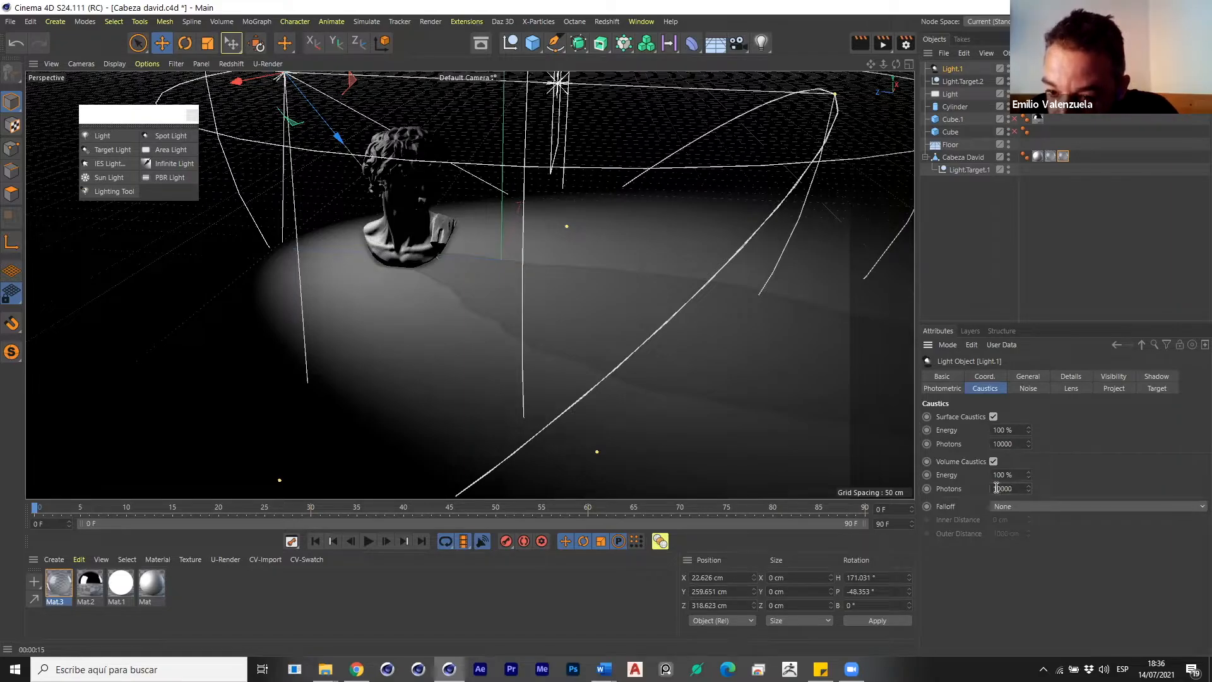
{"action": "left_click_drag", "start_coordinate": [997, 488], "coordinate": [992, 488]}
{"action": "type", "text": "5"}
{"action": "key", "text": "Return"}
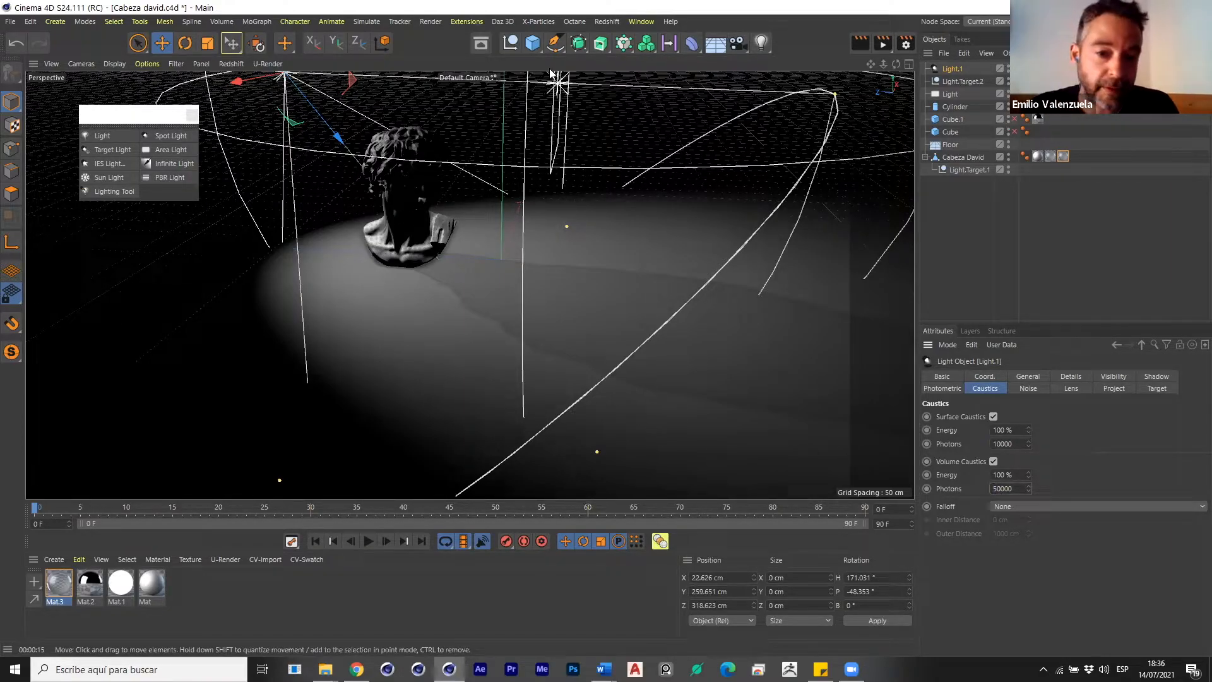
{"action": "left_click", "coordinate": [880, 44]}
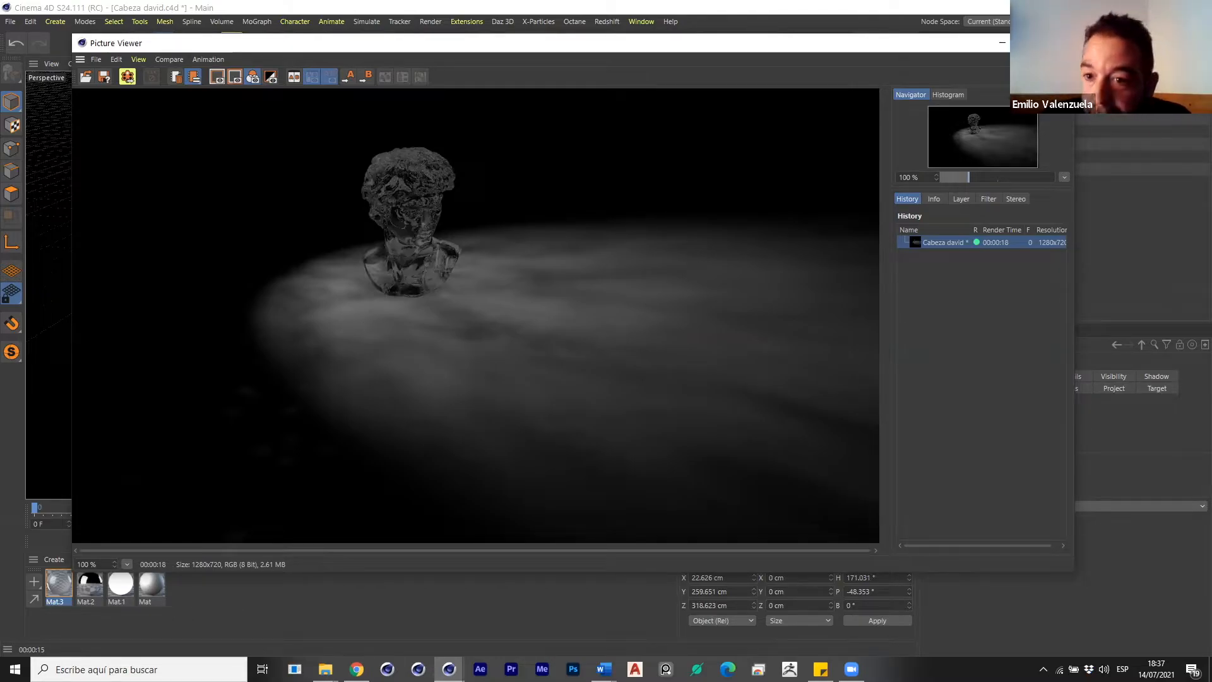
{"action": "left_click", "coordinate": [1083, 364]}
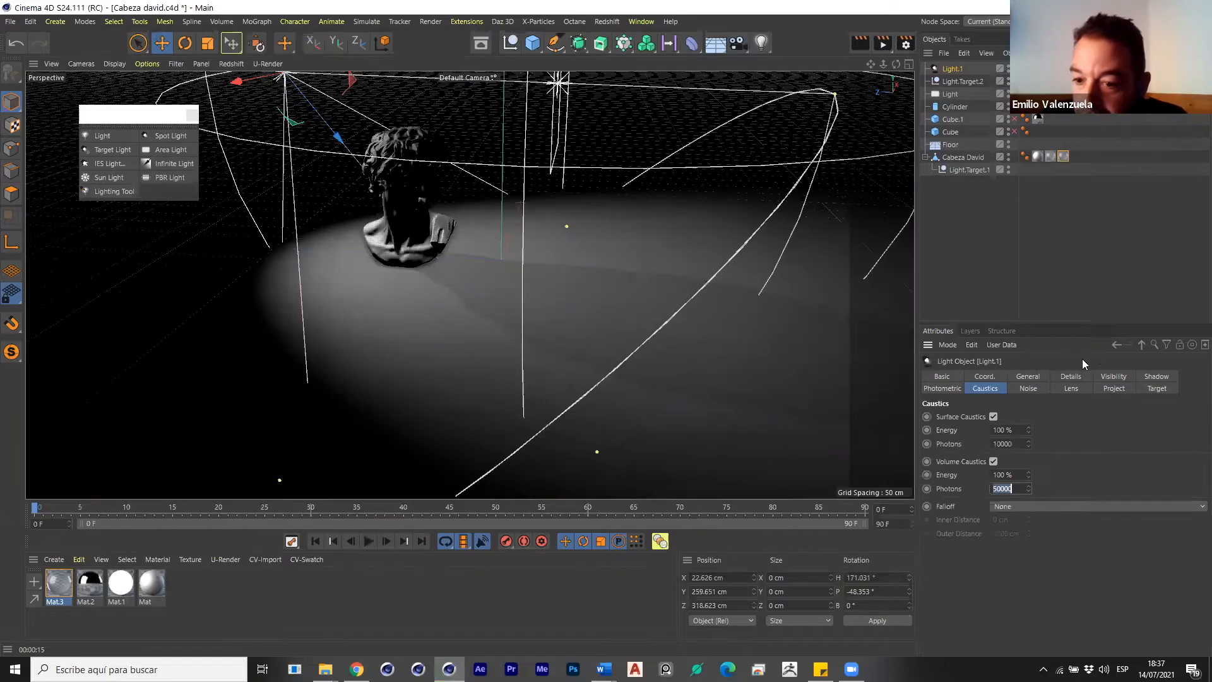
Check the Caustics render settings and delete the transparent material Mat.3.
{"action": "left_click", "coordinate": [906, 43]}
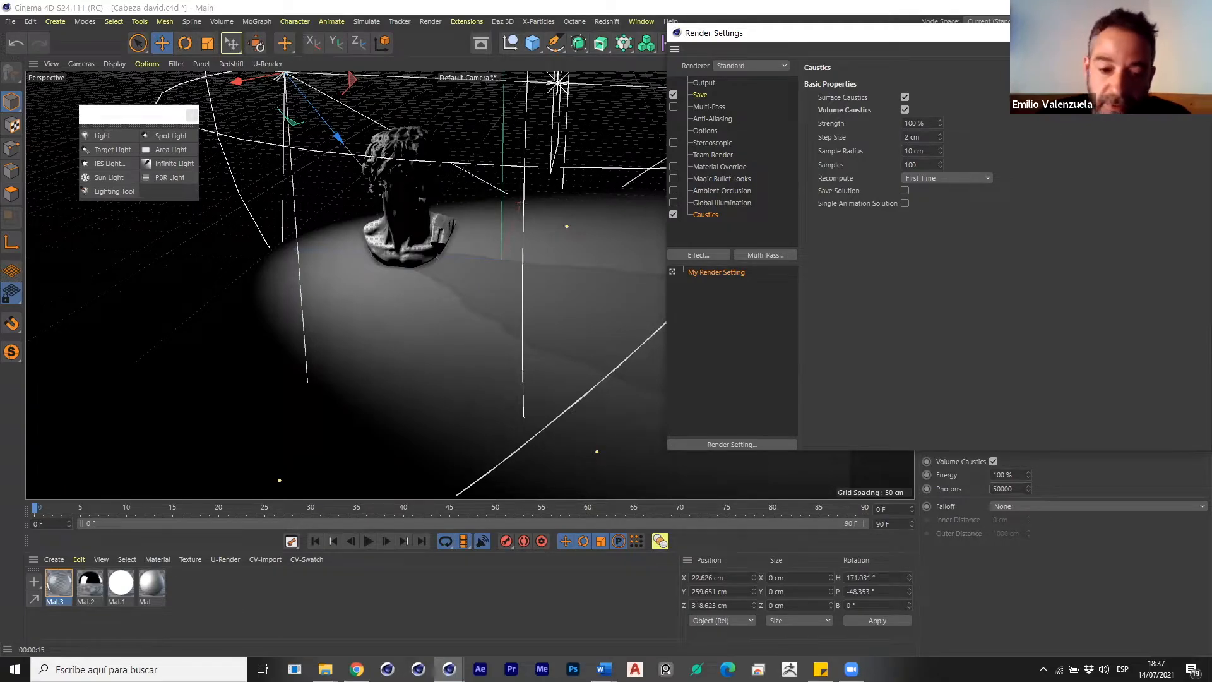
{"action": "left_click", "coordinate": [1197, 33]}
{"action": "left_click", "coordinate": [61, 584]}
{"action": "key", "text": "Delete"}
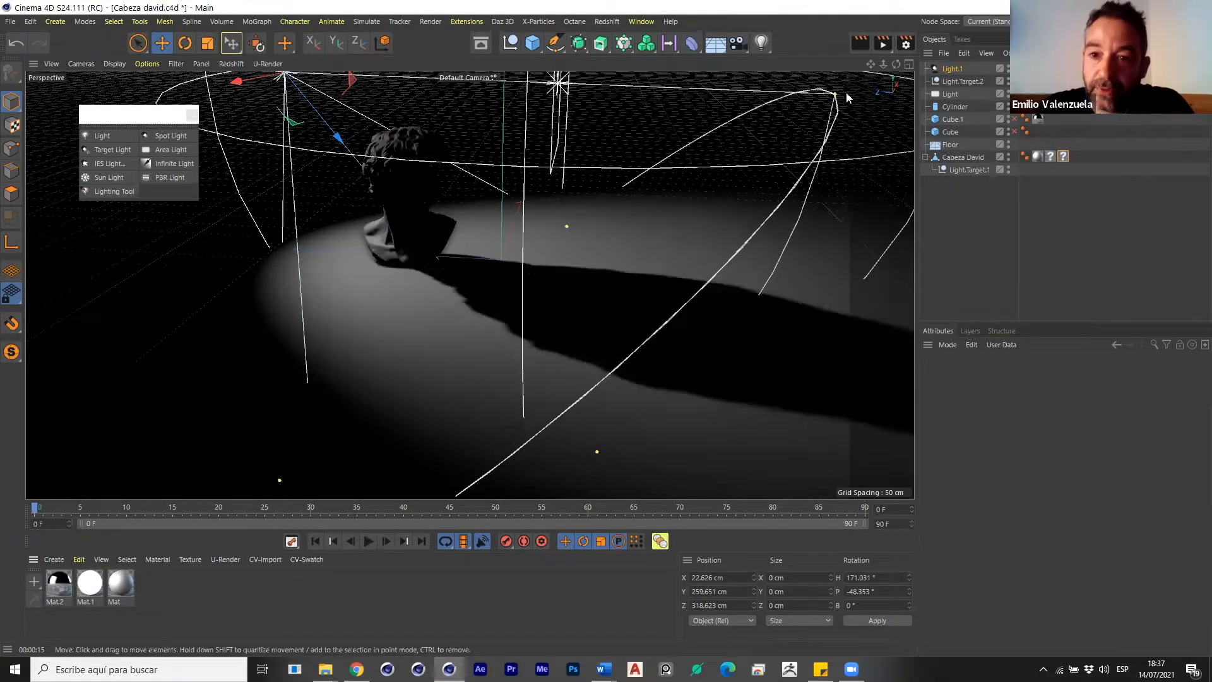
Disable the Caustics effect in the render settings and remove it from the effects list.
{"action": "left_click", "coordinate": [904, 46]}
{"action": "left_click", "coordinate": [674, 215]}
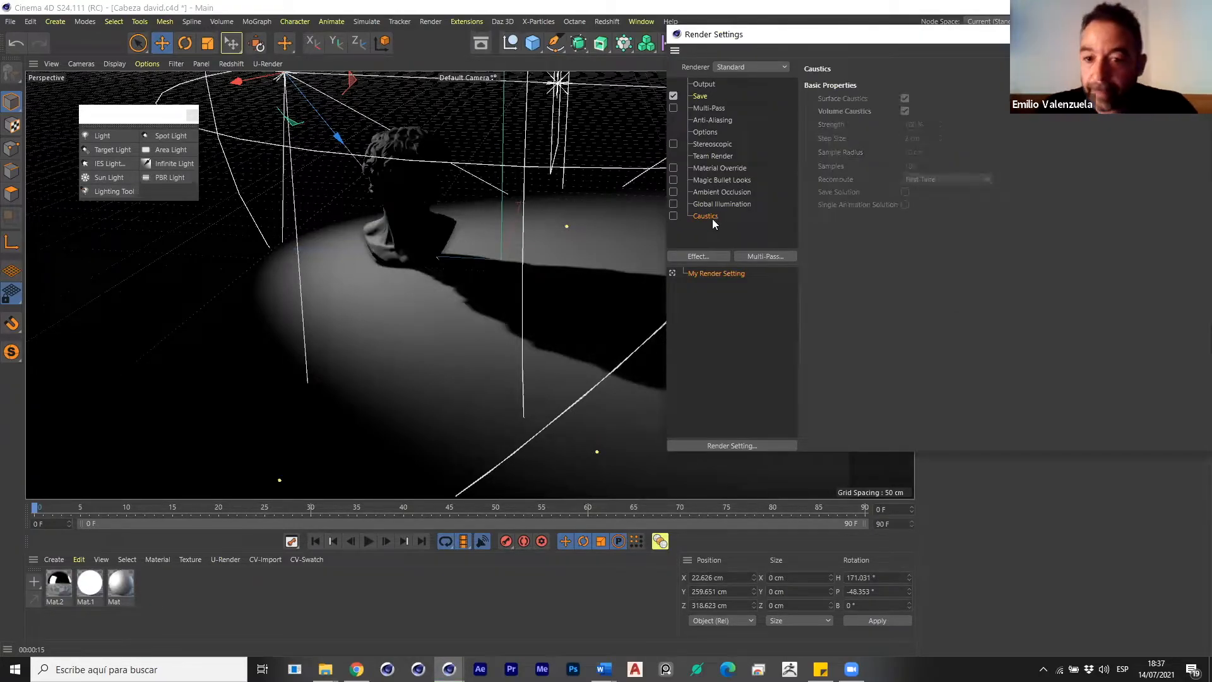
{"action": "key", "text": "Delete"}
{"action": "left_click", "coordinate": [1198, 34]}
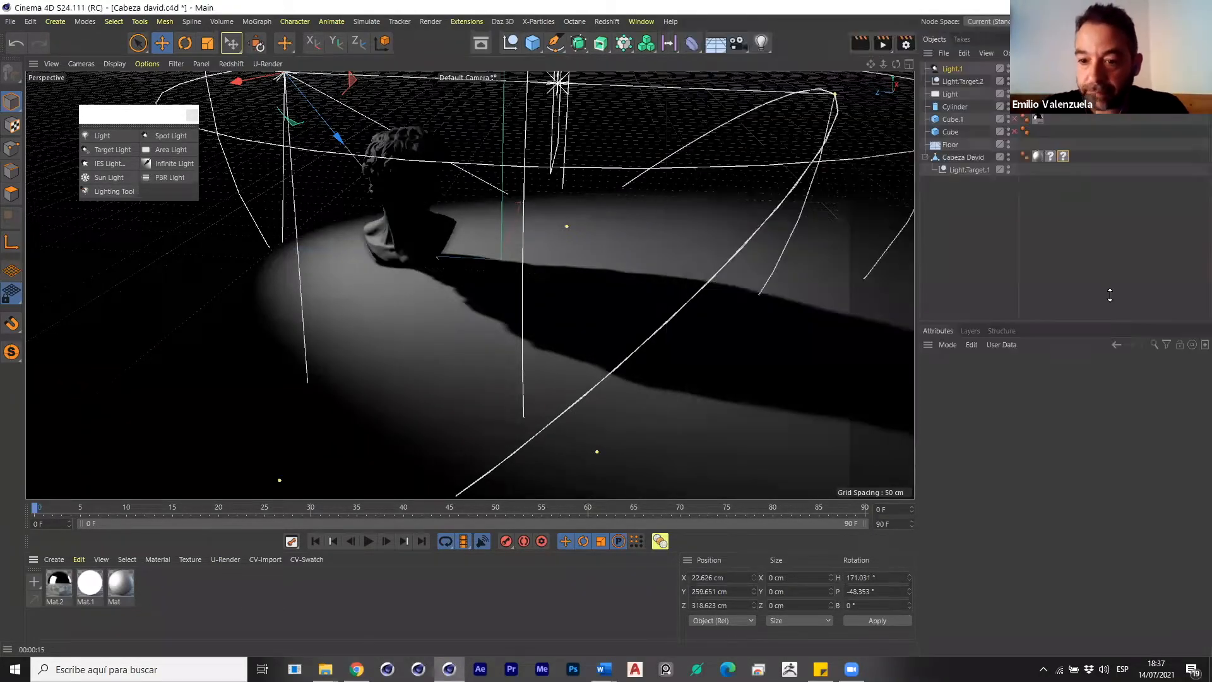
Set the lens effect Glow of Light.1 to Sun 1.
{"action": "left_click", "coordinate": [950, 71]}
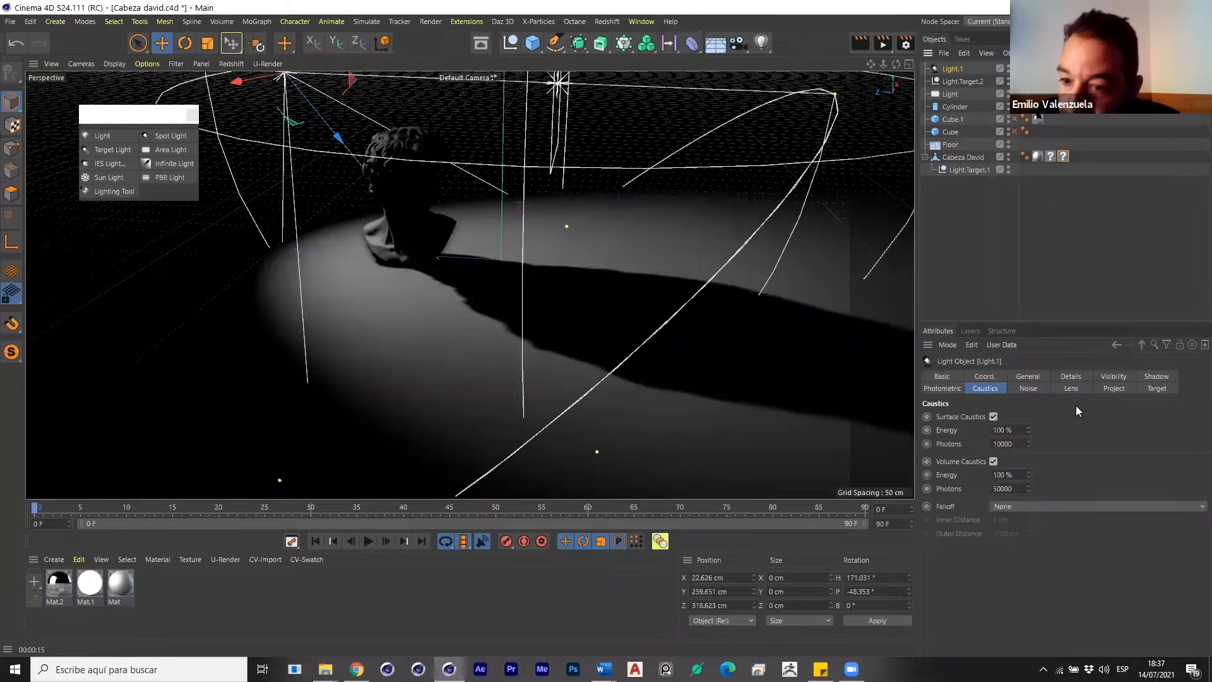
{"action": "left_click", "coordinate": [1029, 389]}
{"action": "left_click", "coordinate": [1073, 388]}
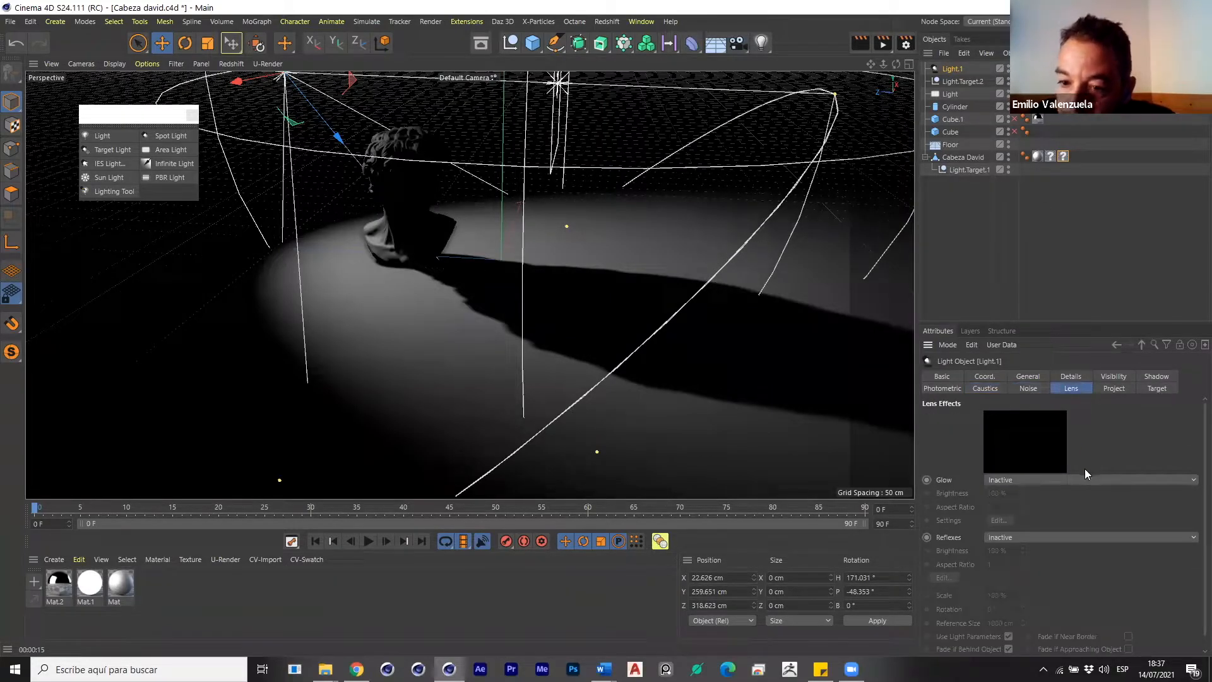
{"action": "scroll", "coordinate": [529, 309], "scroll_direction": "down", "scroll_amount": 3}
{"action": "left_click_drag", "start_coordinate": [529, 308], "coordinate": [466, 257], "text": "alt"}
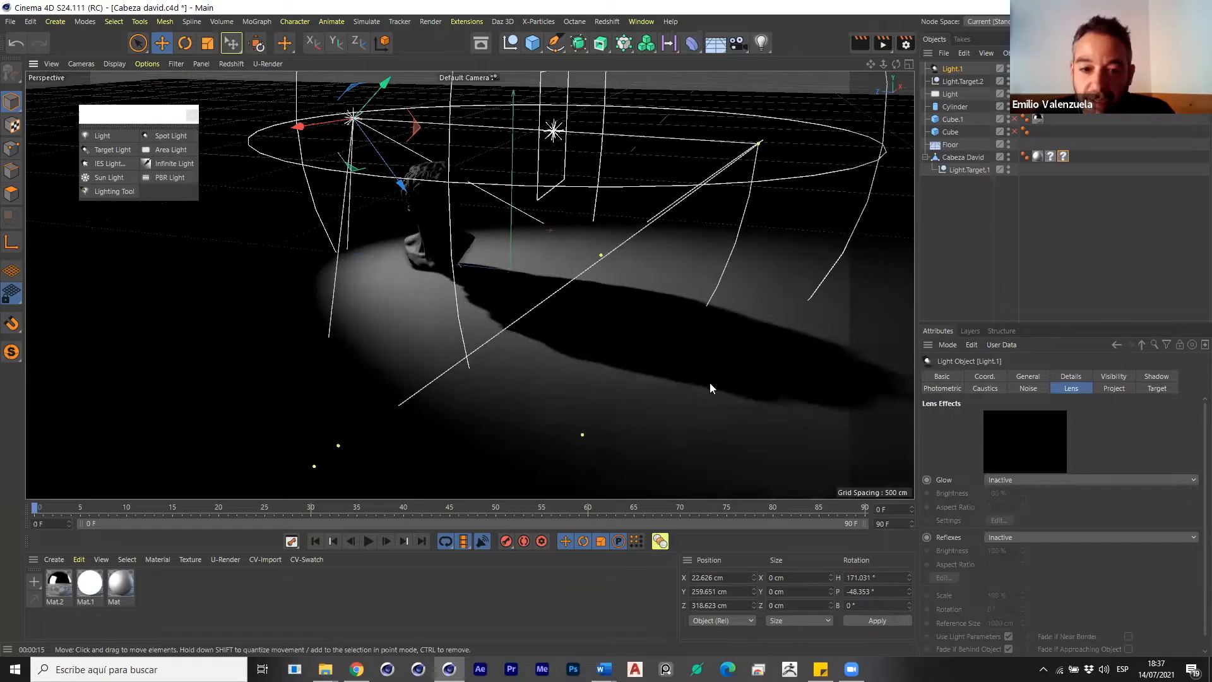
{"action": "middle_click_drag", "start_coordinate": [709, 383], "coordinate": [709, 414], "text": "alt"}
{"action": "left_click", "coordinate": [1027, 481]}
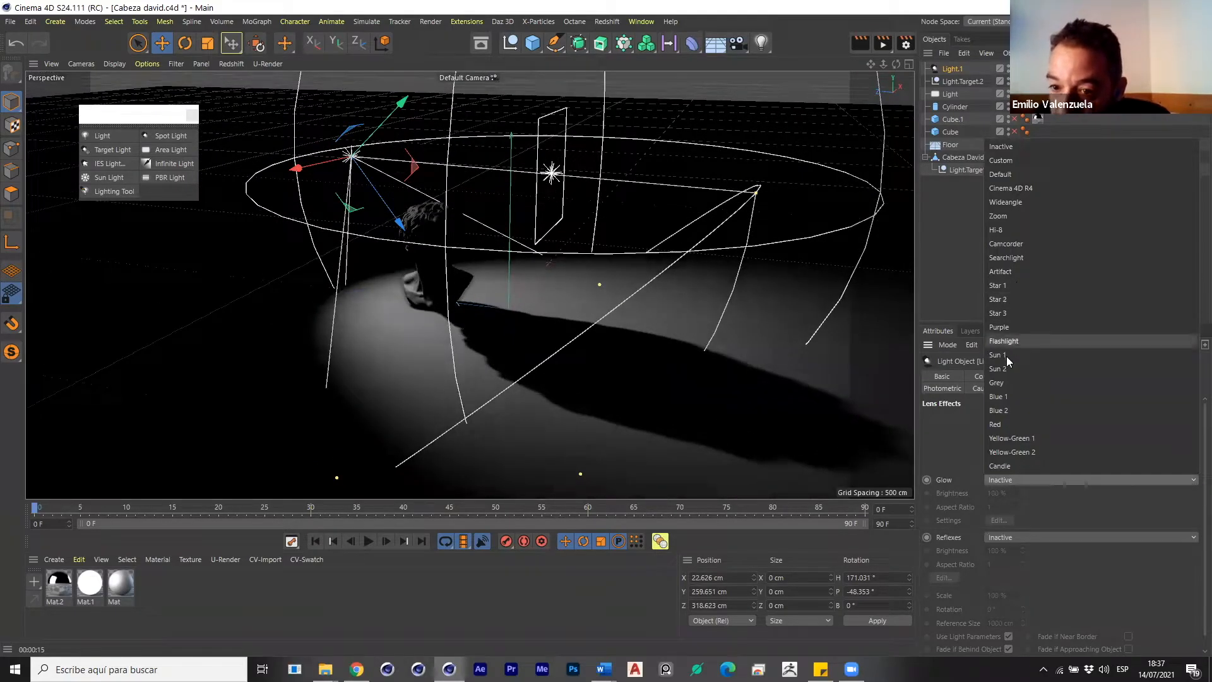
{"action": "left_click", "coordinate": [1019, 341]}
Render the spot light's lens glow in the viewport and to the Picture Viewer.
{"action": "scroll", "coordinate": [384, 165], "scroll_direction": "up", "scroll_amount": 4}
{"action": "scroll", "coordinate": [384, 166], "scroll_direction": "down", "scroll_amount": 4}
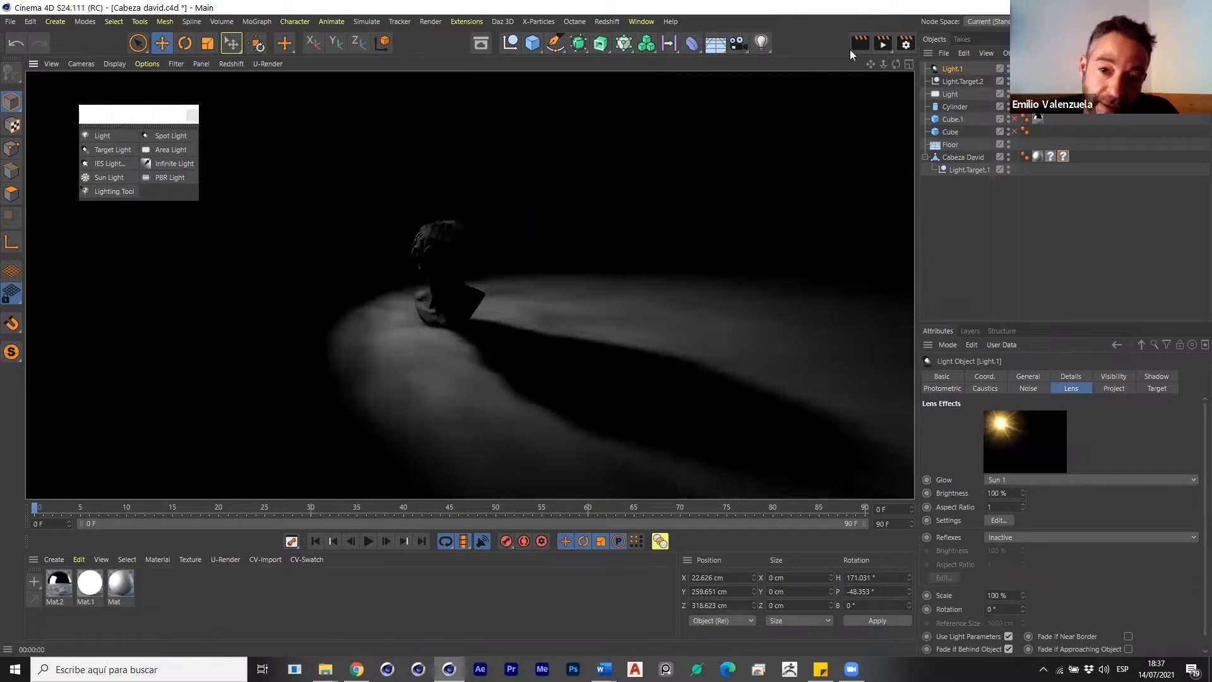
{"action": "left_click", "coordinate": [884, 46]}
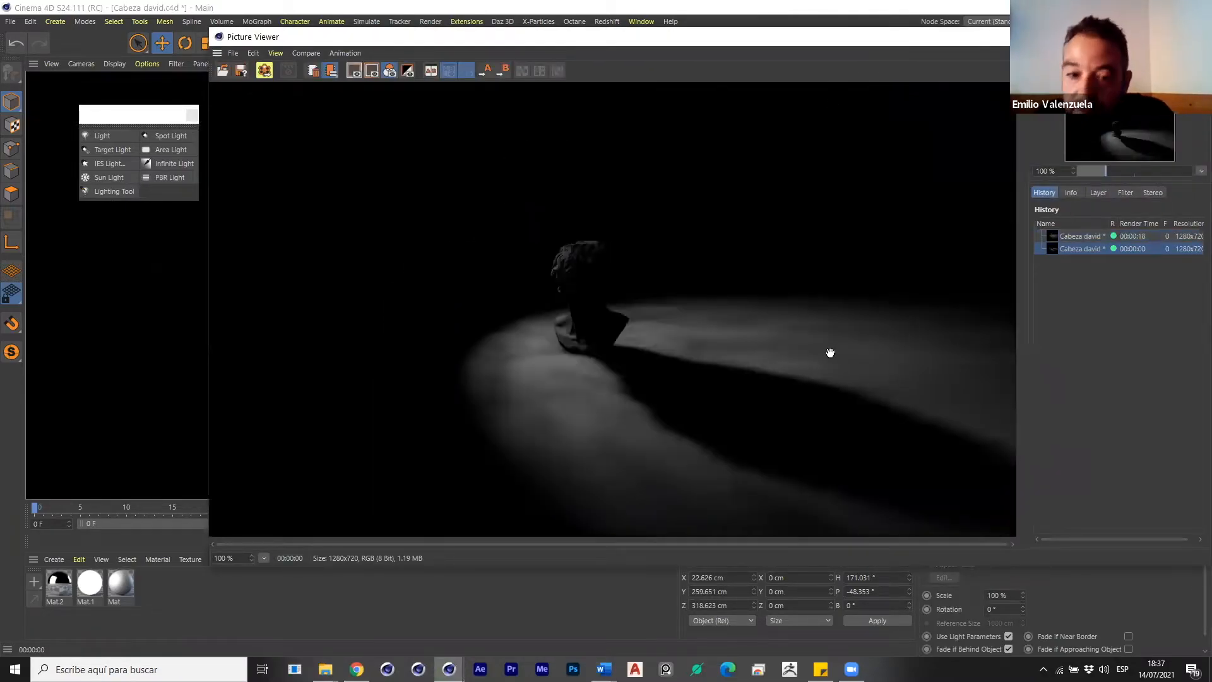
{"action": "left_click", "coordinate": [1192, 37]}
Change the type of Light.1 to Omni and render the view from a lower angle.
{"action": "mouse_move", "coordinate": [663, 385]}
{"action": "left_mouse_down", "text": "alt"}
{"action": "mouse_move", "coordinate": [630, 355]}
{"action": "mouse_move", "coordinate": [610, 356]}
{"action": "mouse_move", "coordinate": [638, 345]}
{"action": "left_mouse_up", "text": "alt"}
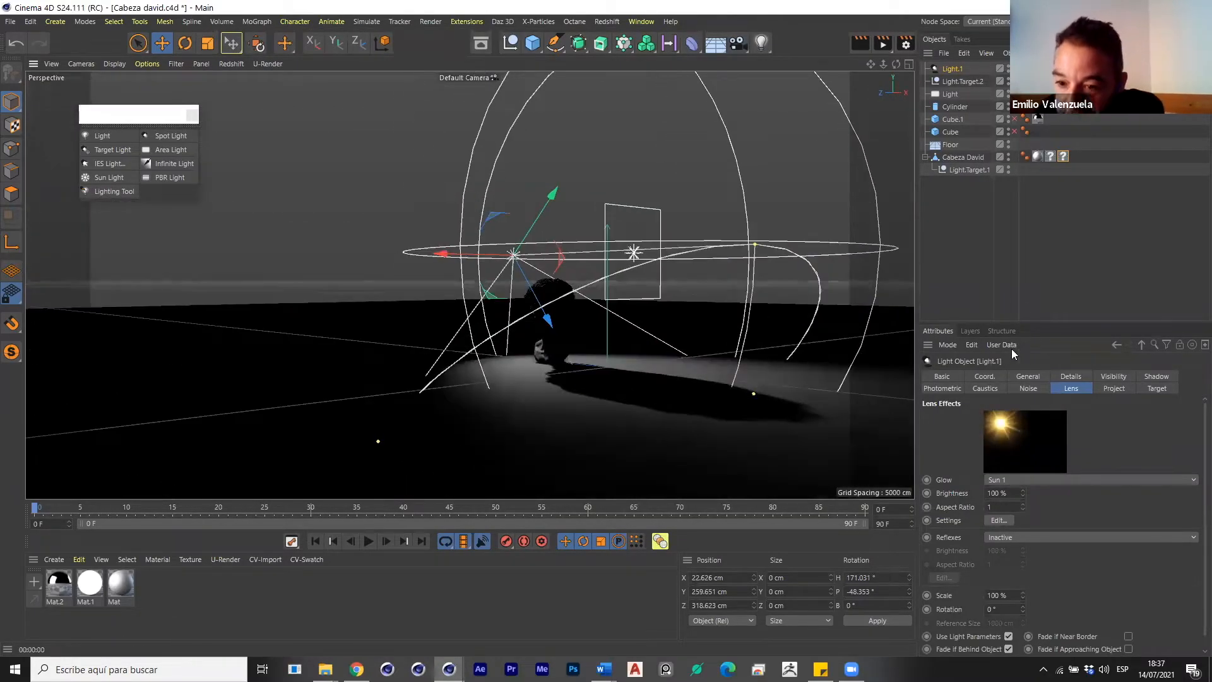
{"action": "left_click", "coordinate": [1029, 377]}
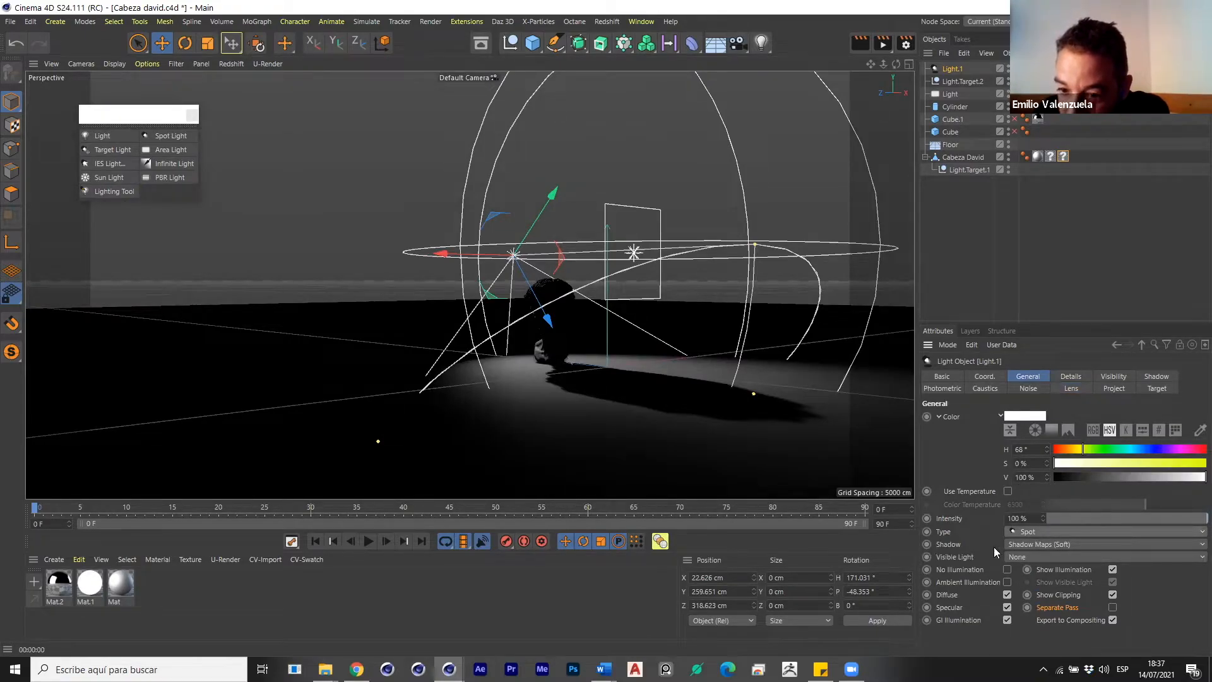
{"action": "left_click", "coordinate": [1036, 532]}
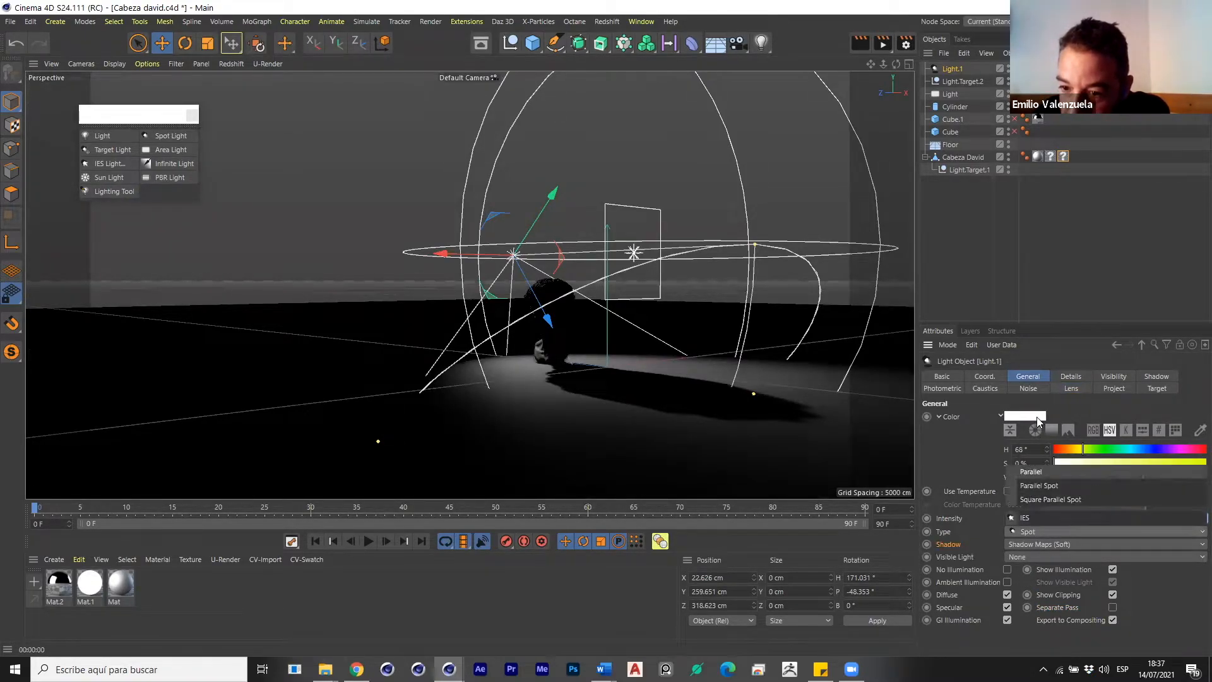
{"action": "left_click", "coordinate": [1045, 397]}
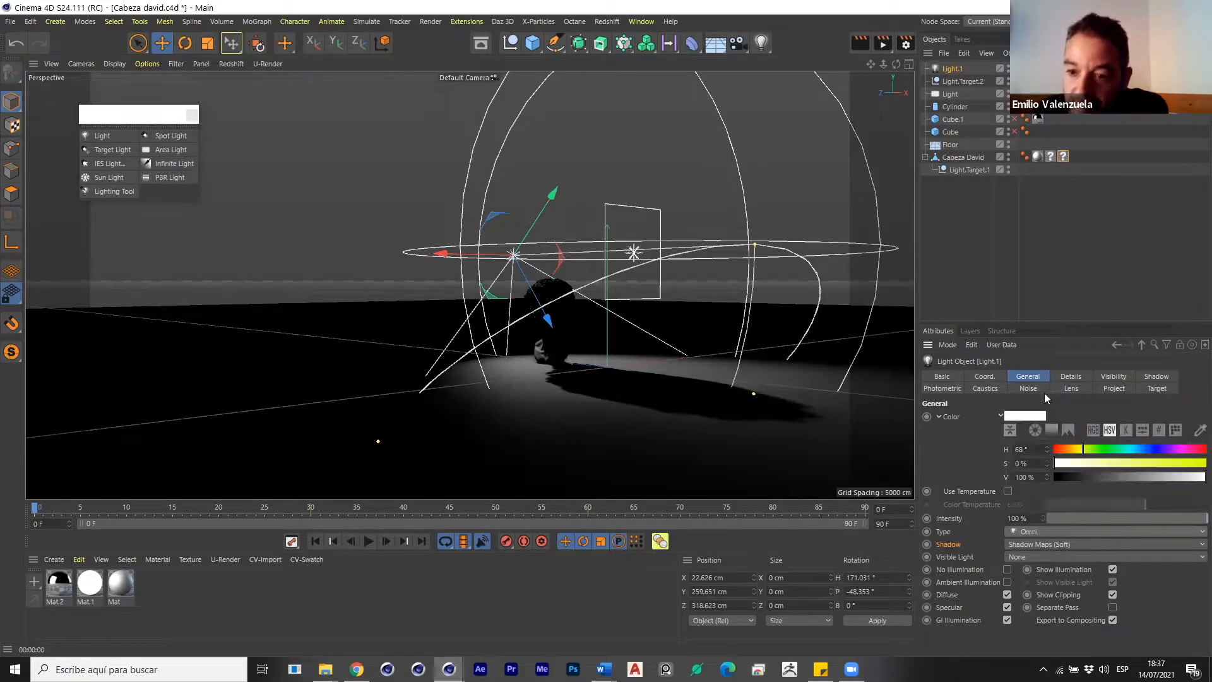
{"action": "left_click", "coordinate": [869, 55]}
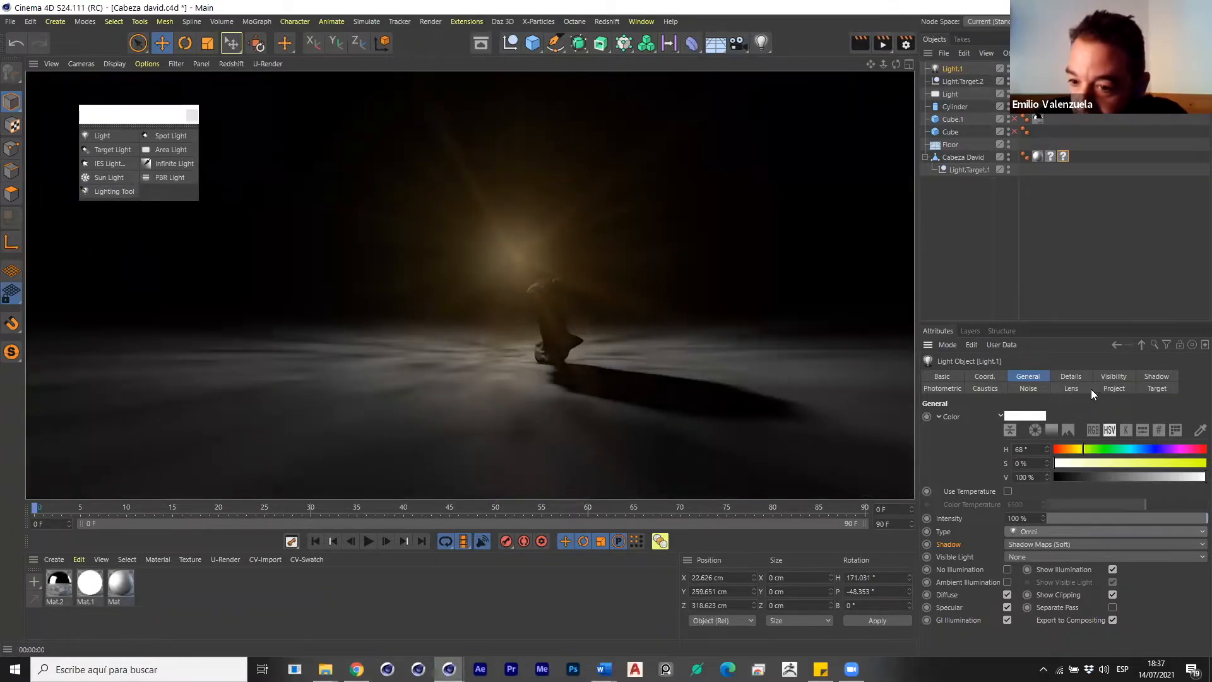
Set the lens glow of Light.1 to Artifact and render the view.
{"action": "left_click", "coordinate": [1075, 388]}
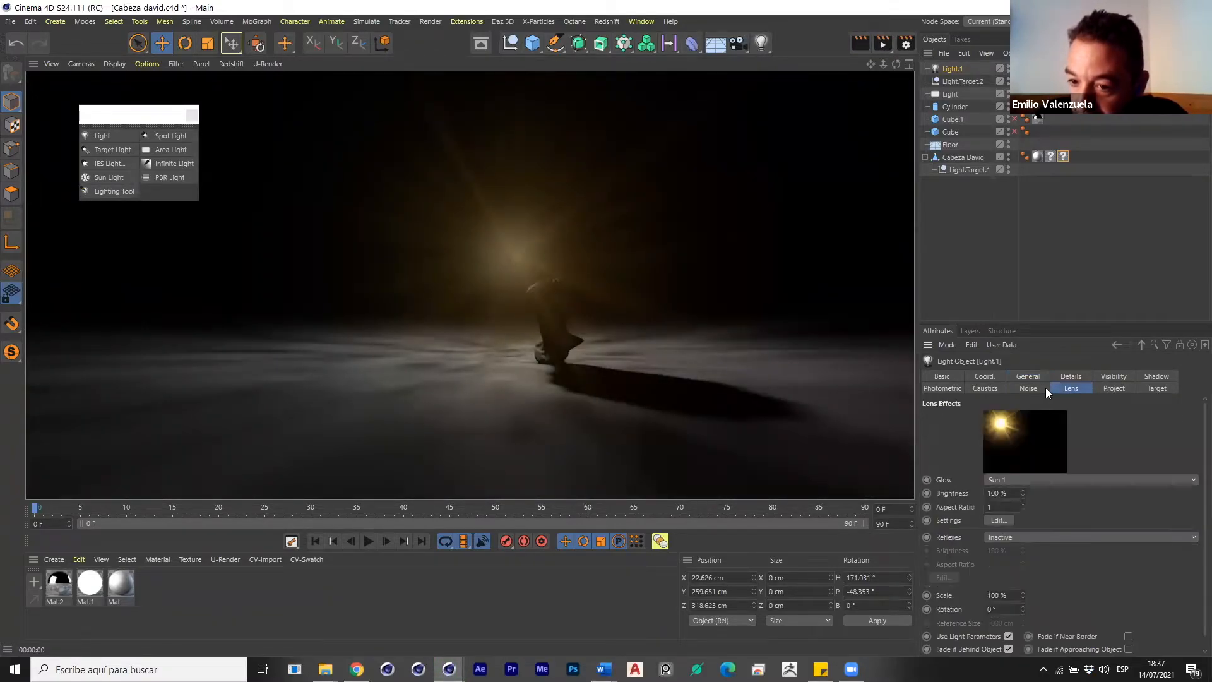
{"action": "left_click", "coordinate": [1038, 478]}
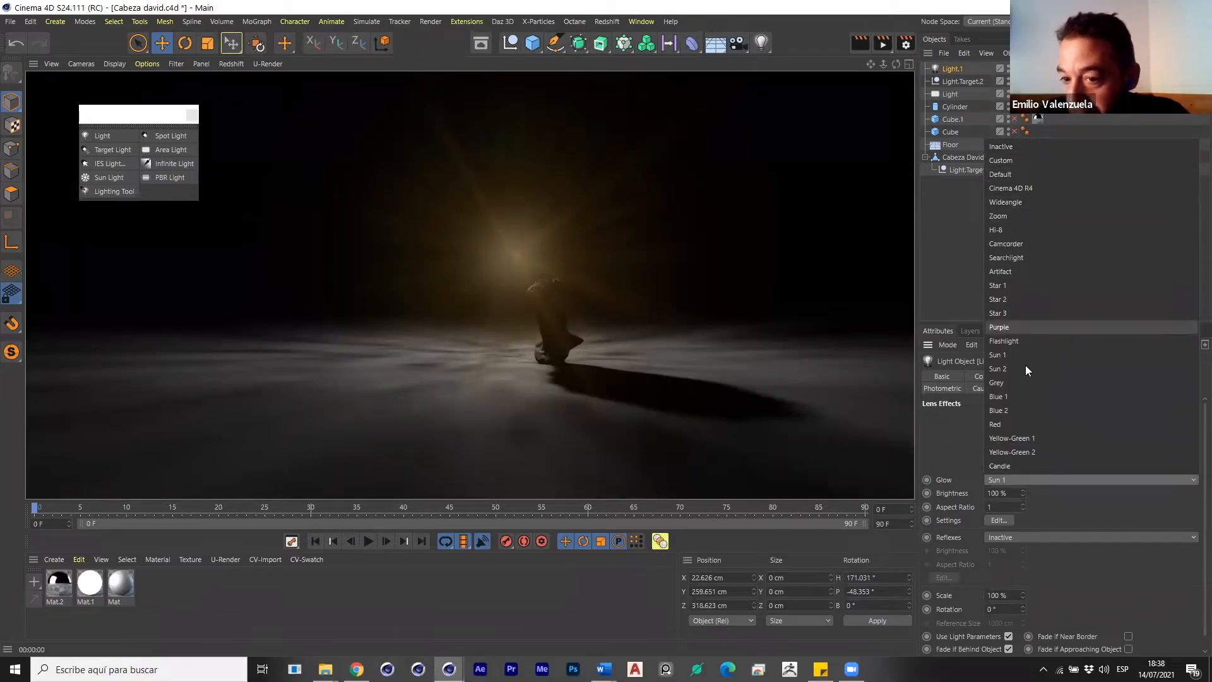
{"action": "left_click", "coordinate": [1016, 271]}
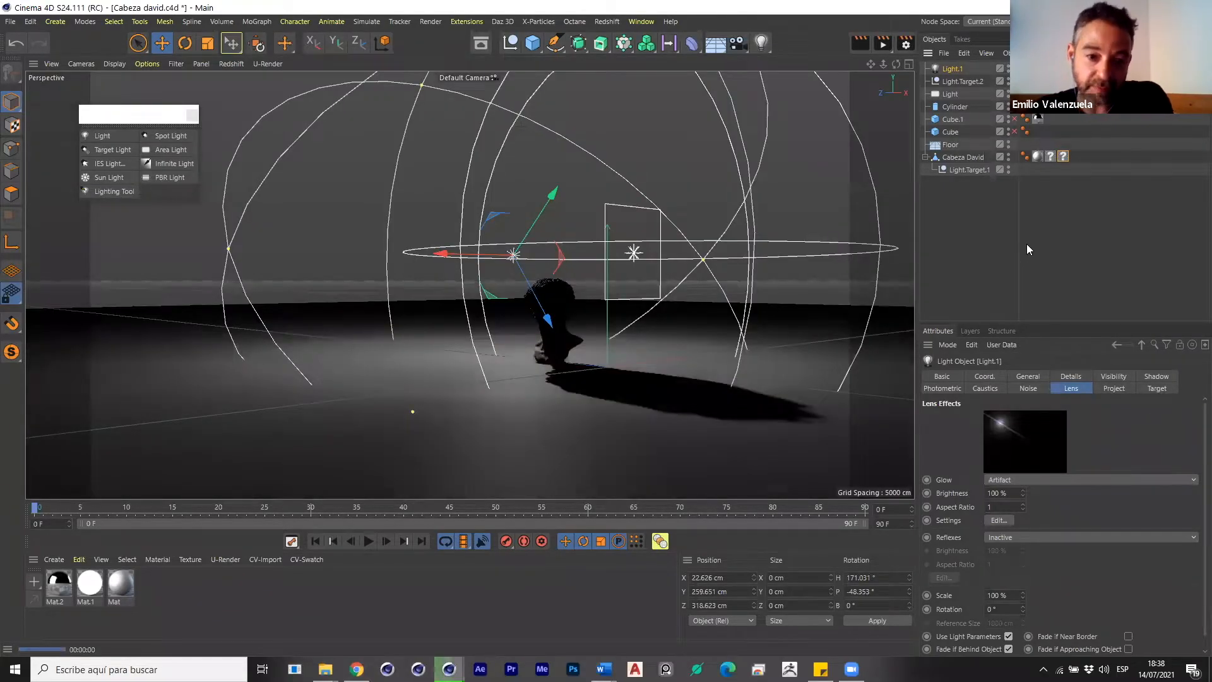
{"action": "key", "text": "ctrl+r"}
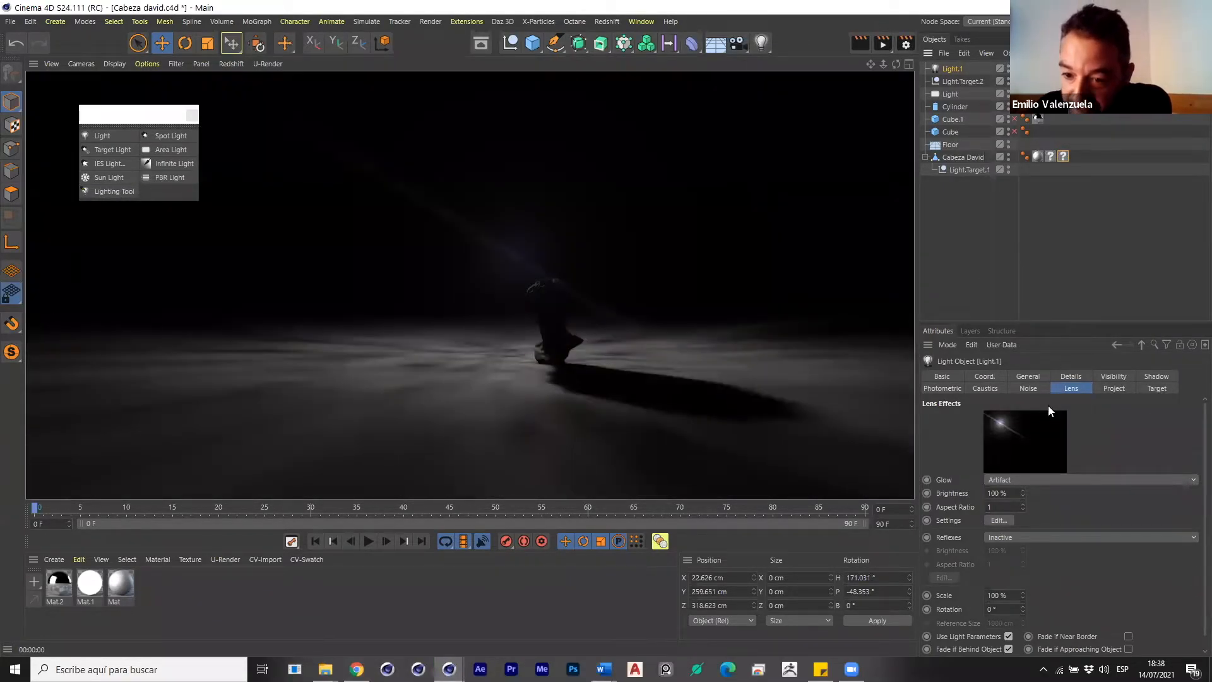
Set the lens glow brightness of Light.1 to 1000% and render the view.
{"action": "left_click", "coordinate": [990, 493]}
{"action": "type", "text": "0"}
{"action": "key", "text": "Return"}
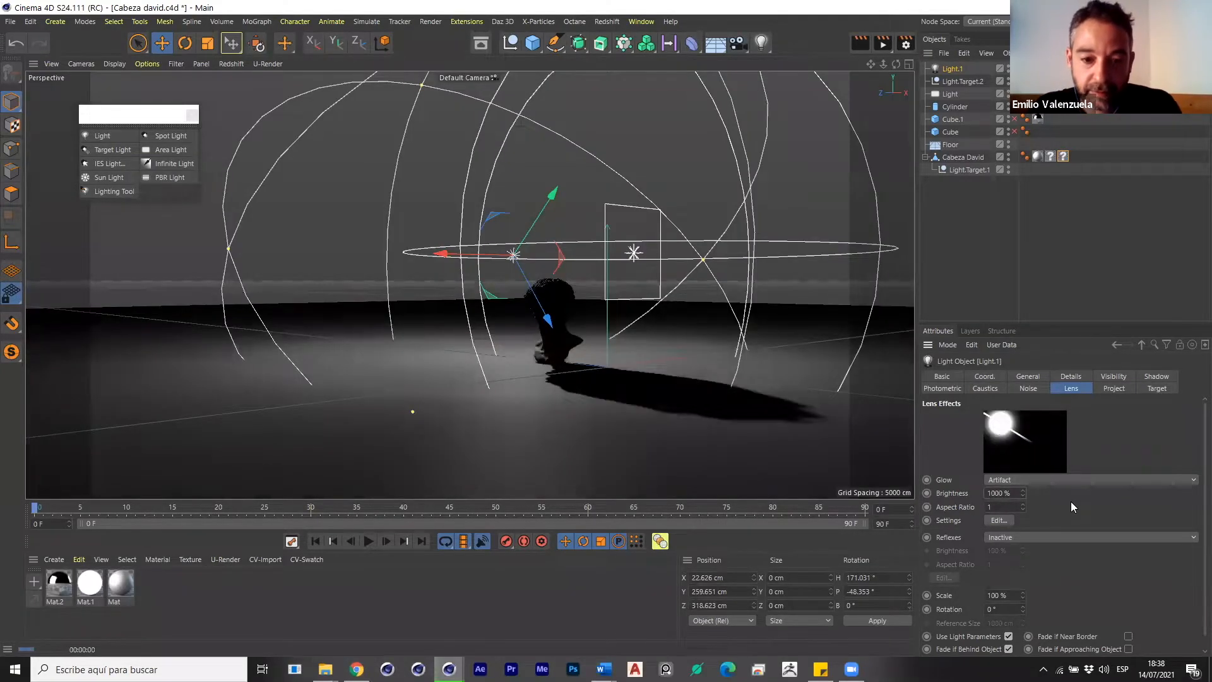
{"action": "key", "text": "ctrl+r"}
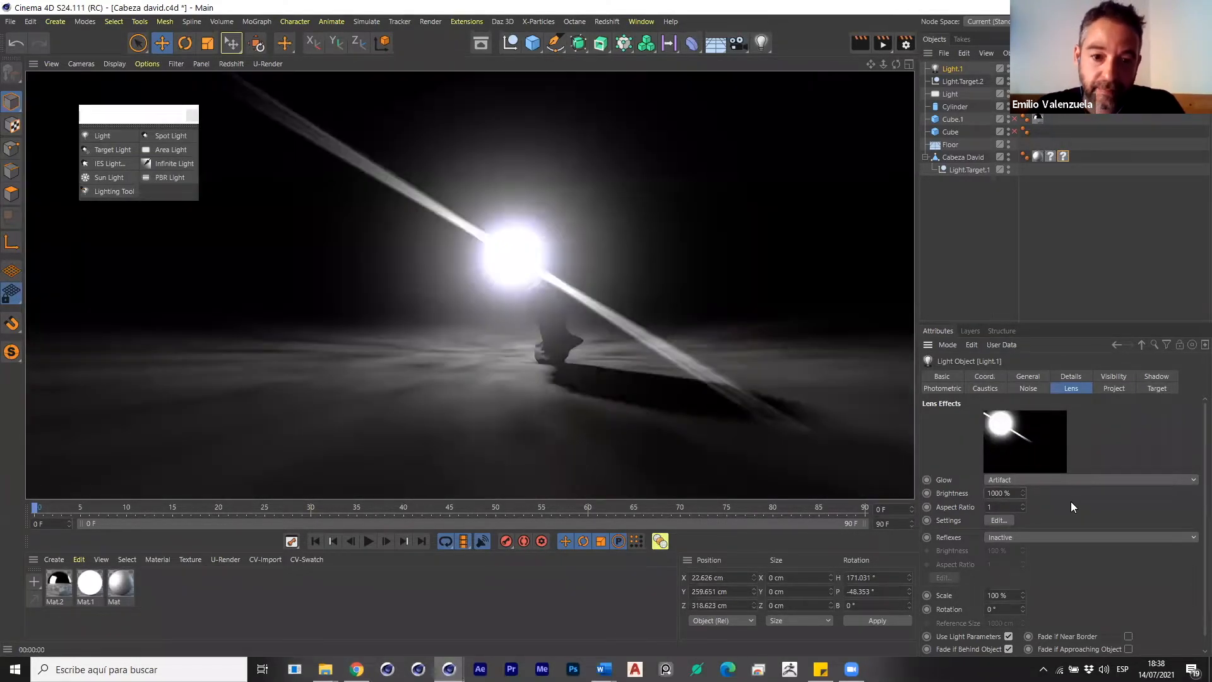
Examine the bright lens glow in a render from a closer viewpoint facing the light.
{"action": "left_click", "coordinate": [542, 304]}
{"action": "left_click_drag", "start_coordinate": [495, 276], "coordinate": [586, 317], "text": "alt"}
{"action": "scroll", "coordinate": [595, 301], "scroll_direction": "up", "scroll_amount": 4}
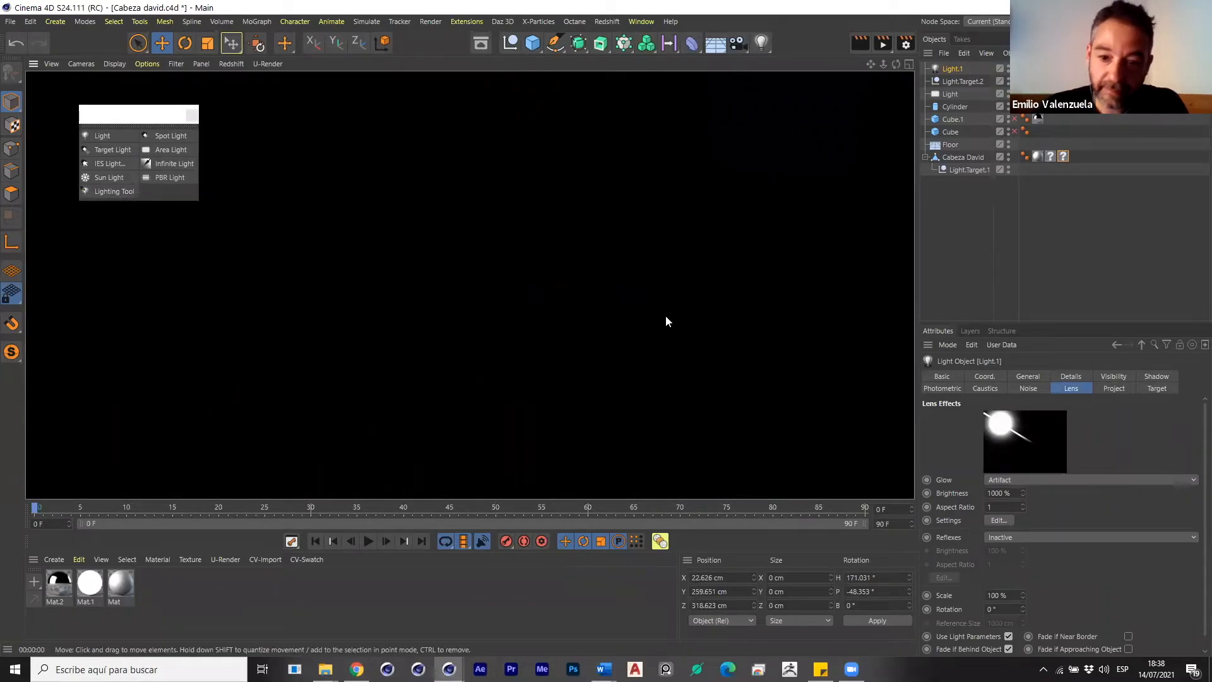
{"action": "mouse_move", "coordinate": [618, 327]}
{"action": "left_mouse_down", "text": "alt"}
{"action": "mouse_move", "coordinate": [589, 349]}
{"action": "mouse_move", "coordinate": [623, 341]}
{"action": "left_mouse_up", "text": "alt"}
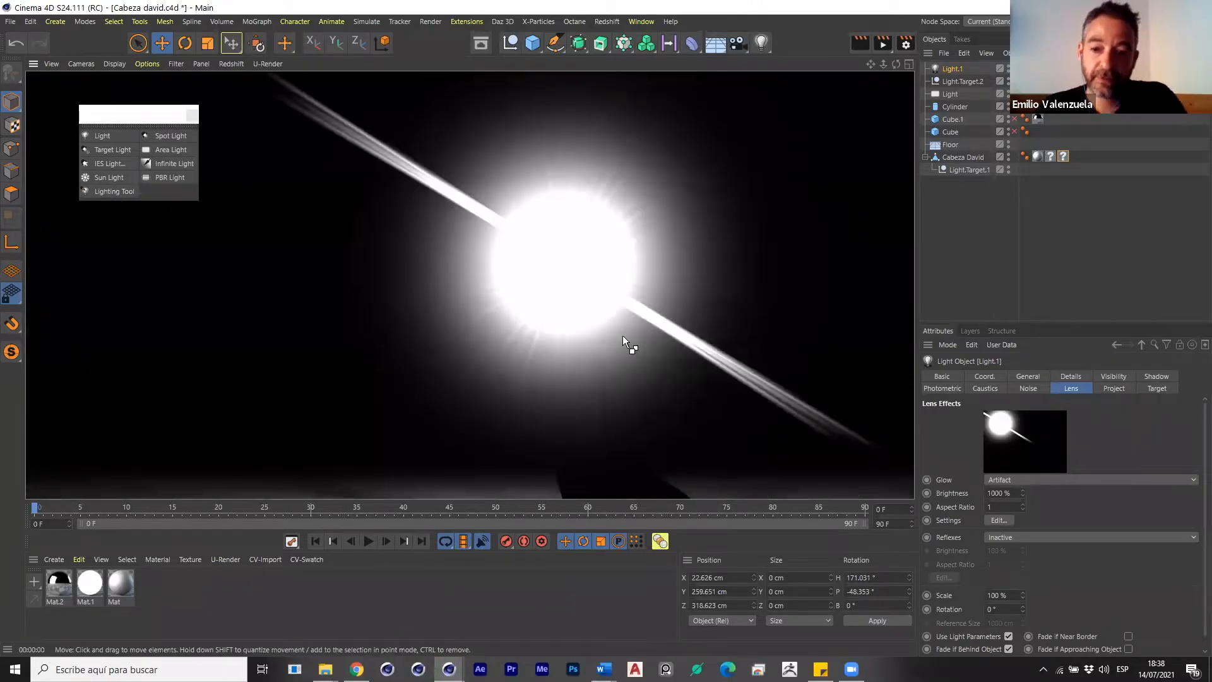
{"action": "scroll", "coordinate": [623, 336], "scroll_direction": "down", "scroll_amount": 5}
{"action": "left_click_drag", "start_coordinate": [619, 347], "coordinate": [623, 309], "text": "alt"}
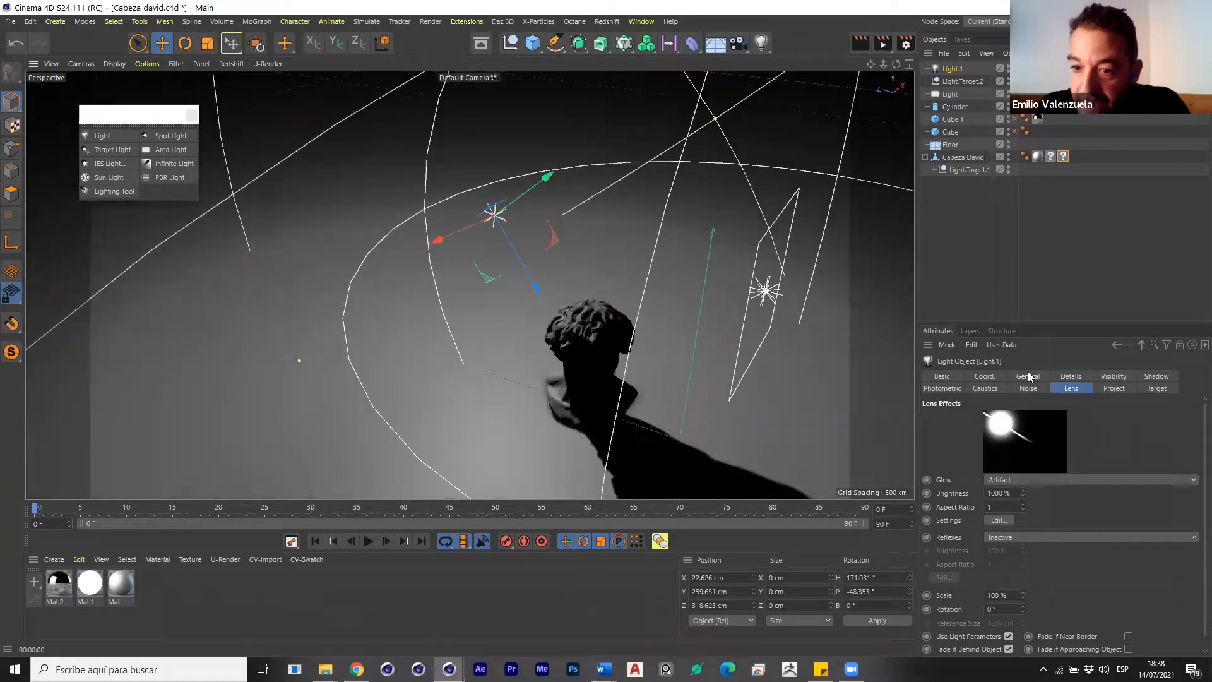
Add a Capsule primitive beside the bust and raise it to about 145 cm in Y.
{"action": "left_click", "coordinate": [1115, 388]}
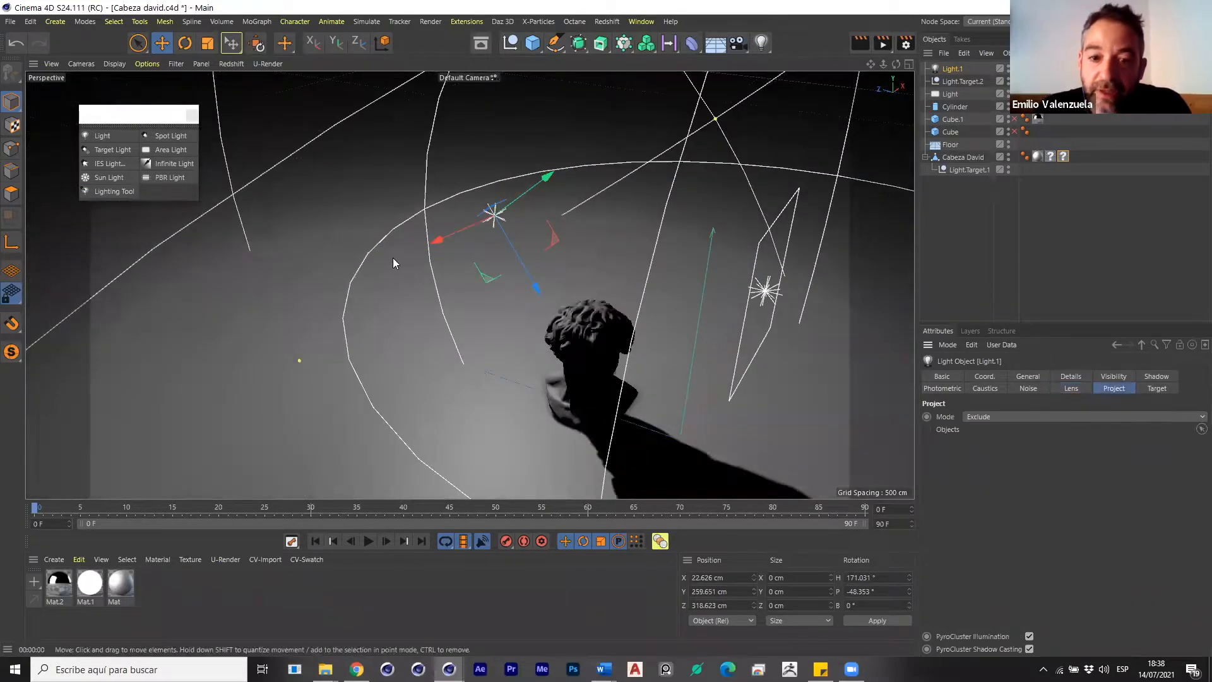
{"action": "scroll", "coordinate": [397, 245], "scroll_direction": "down", "scroll_amount": 5}
{"action": "left_click", "coordinate": [533, 47]}
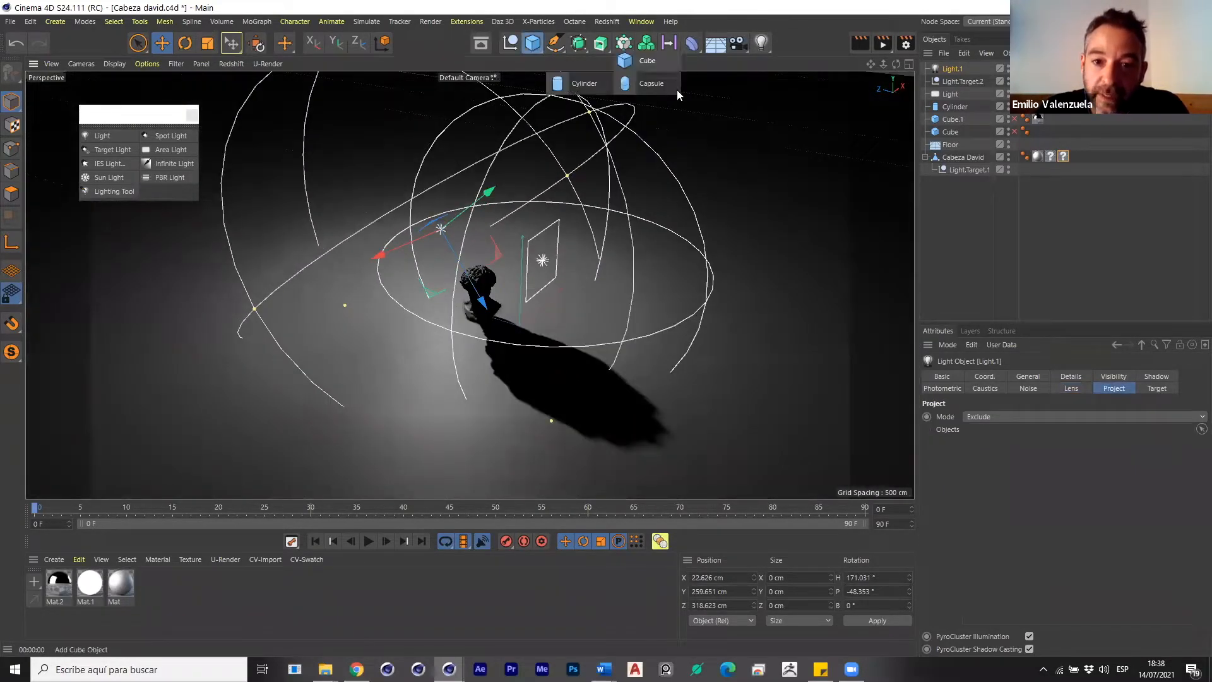
{"action": "left_click", "coordinate": [650, 83]}
{"action": "left_click_drag", "start_coordinate": [550, 298], "coordinate": [547, 191]}
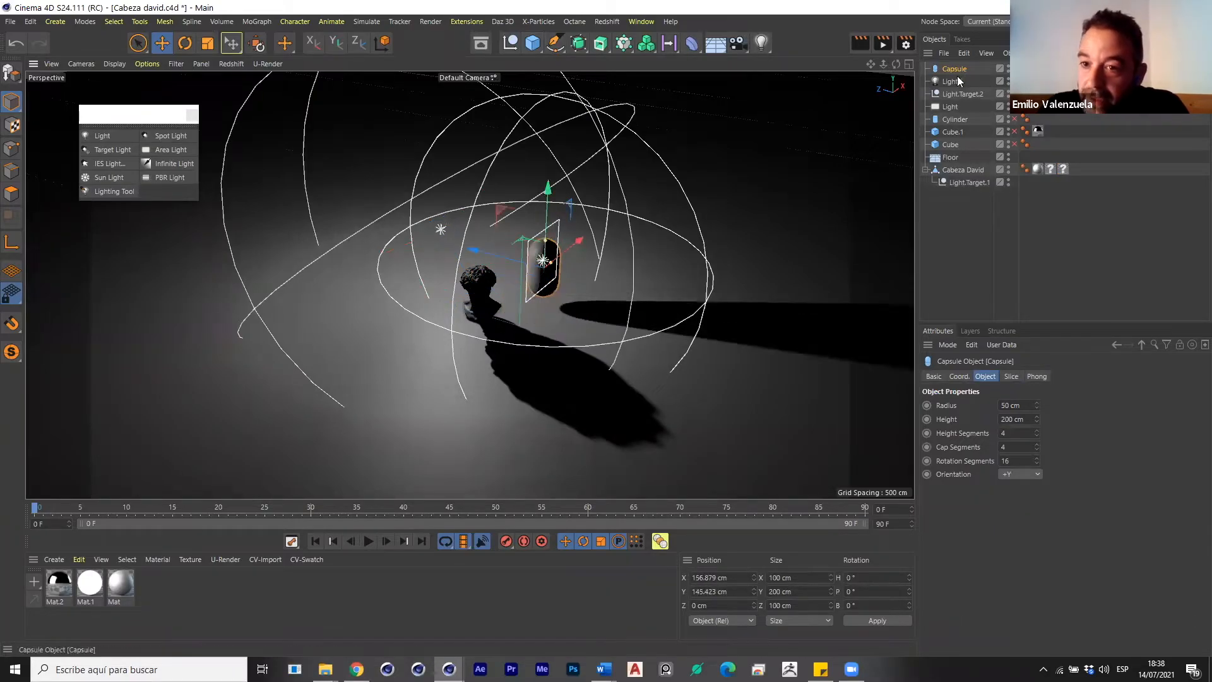
Exclude the Capsule from Light.1 in the light's Project settings.
{"action": "left_click", "coordinate": [954, 81]}
{"action": "left_click", "coordinate": [1044, 419]}
{"action": "left_click", "coordinate": [1202, 429]}
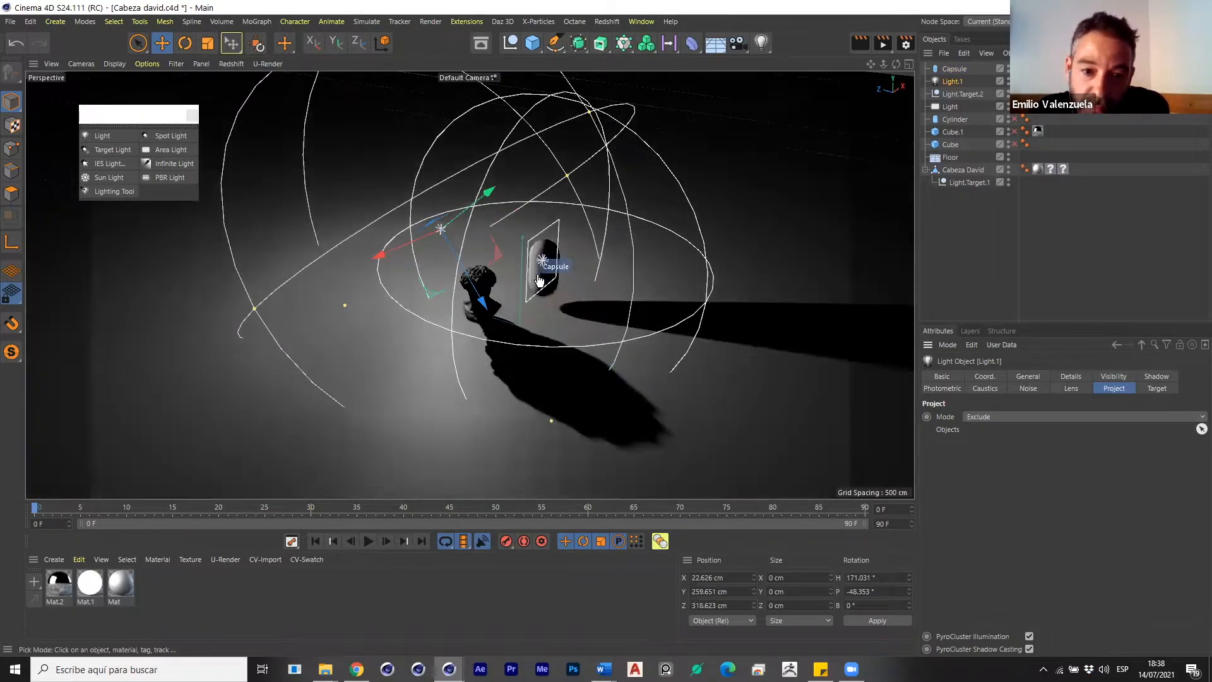
{"action": "left_click", "coordinate": [537, 280]}
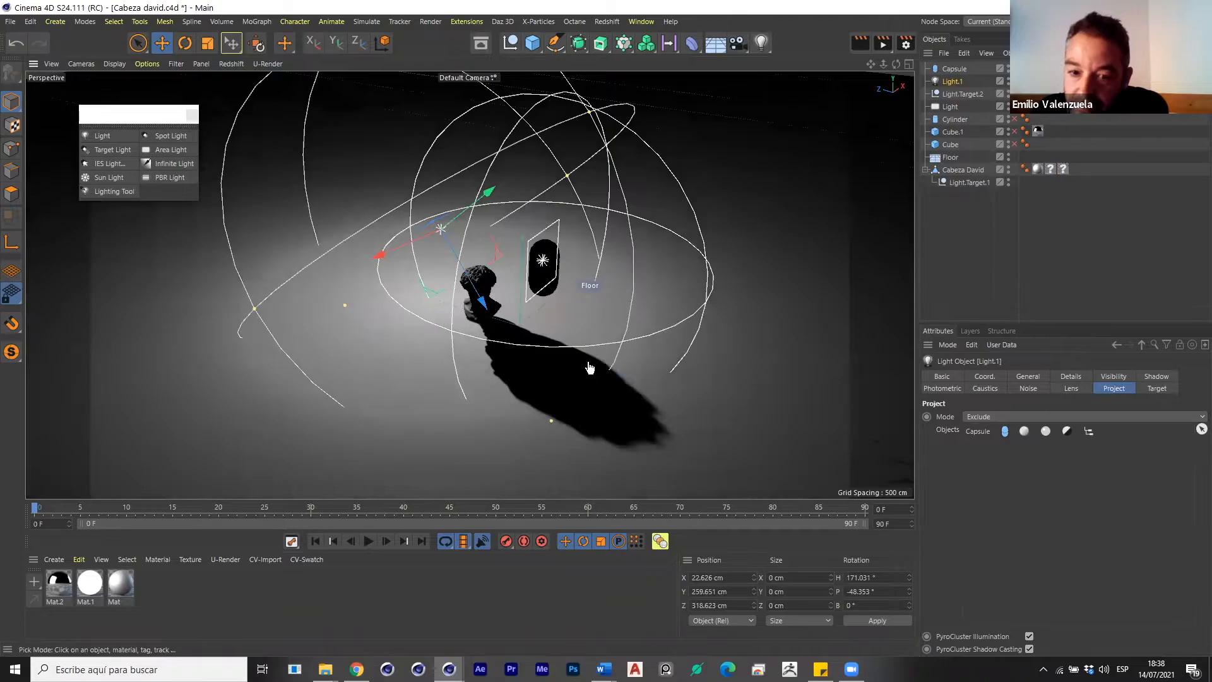
{"action": "scroll", "coordinate": [565, 309], "scroll_direction": "up", "scroll_amount": 3}
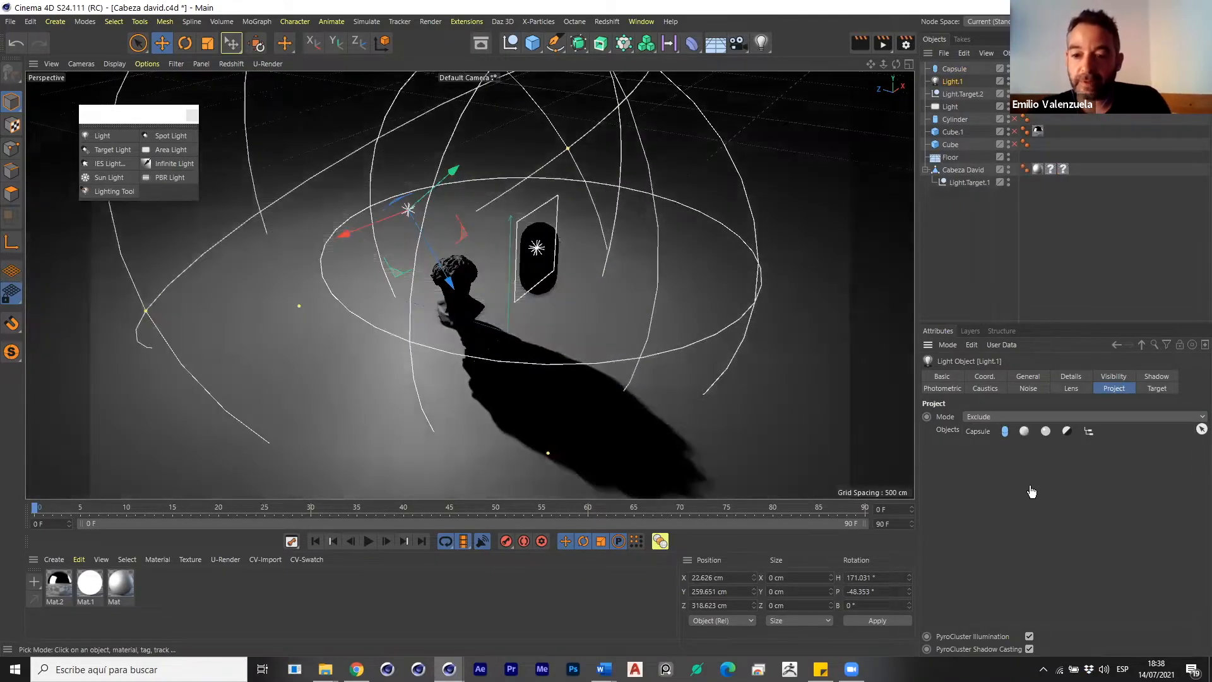
{"action": "key", "text": "space"}
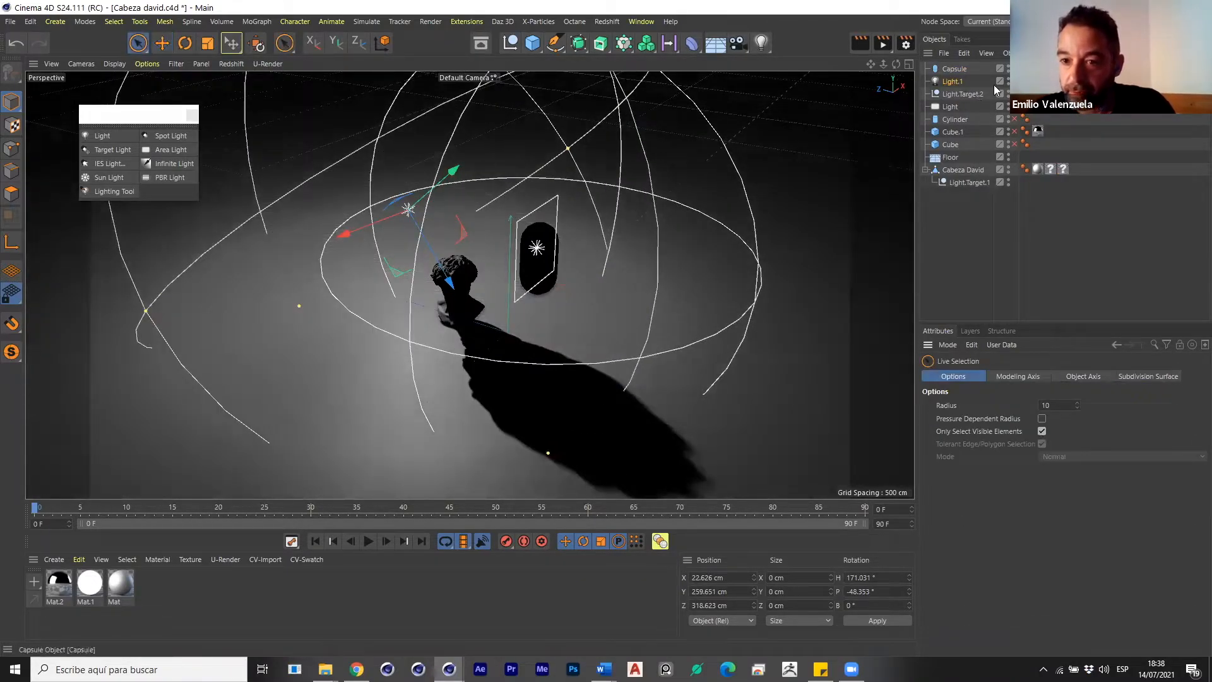
{"action": "left_click", "coordinate": [955, 69]}
{"action": "key", "text": "ctrl+z"}
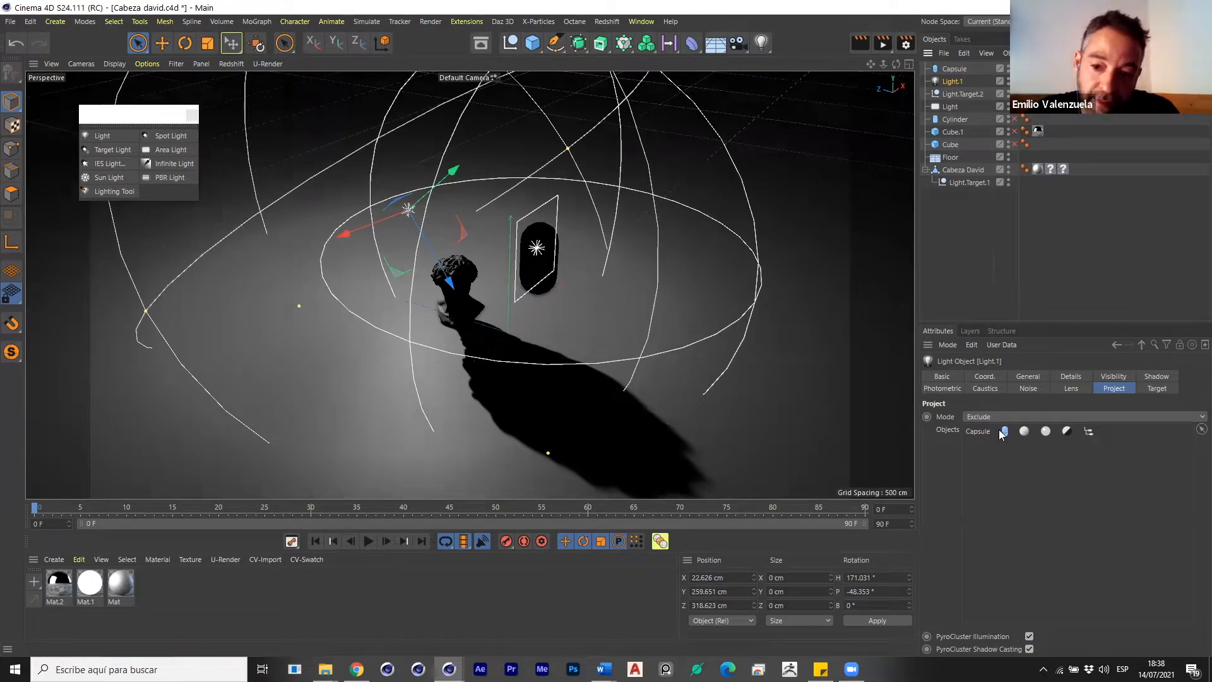
Toggle the Capsule's individual exclusion options for Light.1 off and back on to compare their effects.
{"action": "left_click", "coordinate": [1024, 432]}
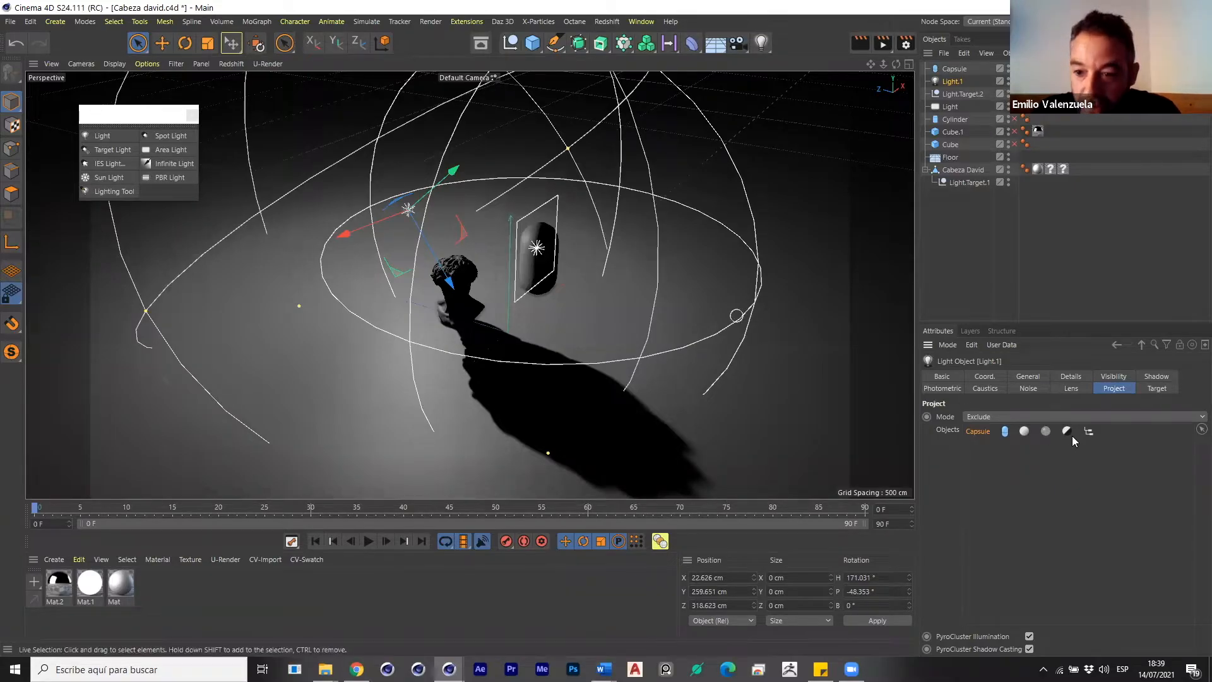
{"action": "left_click", "coordinate": [1047, 432]}
{"action": "left_click", "coordinate": [1068, 430]}
{"action": "left_click", "coordinate": [1067, 431]}
{"action": "left_click", "coordinate": [1067, 431]}
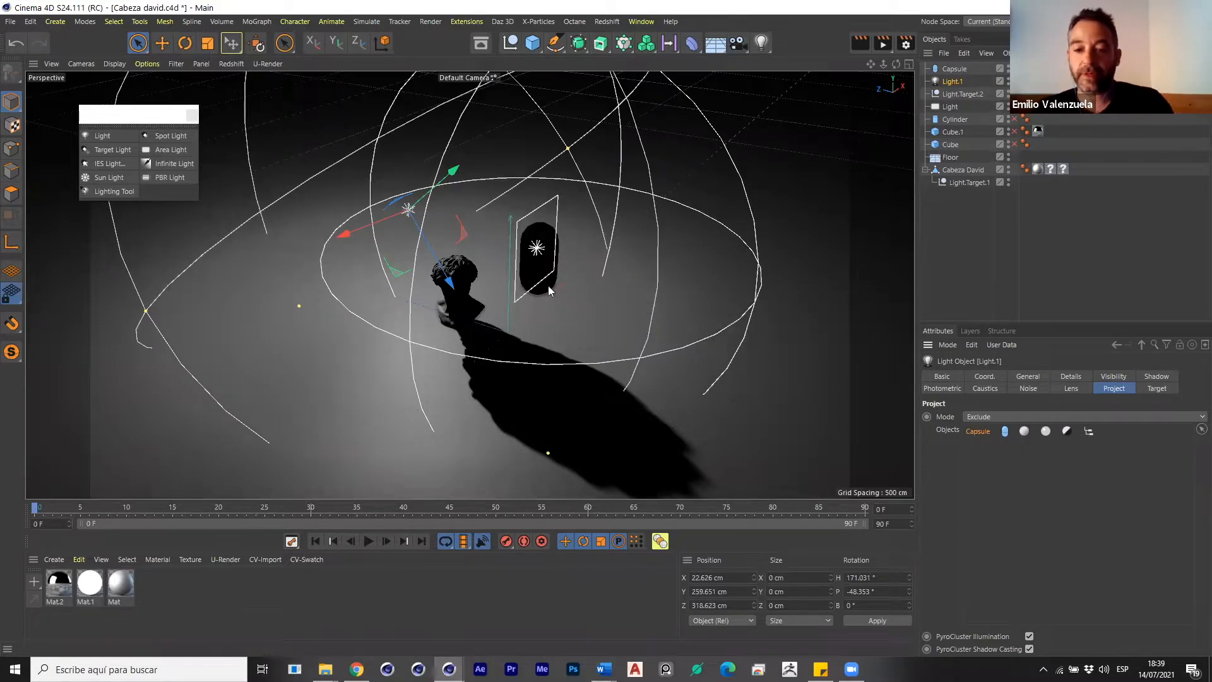
Turn off Light.1 while viewing the bust and the capsule from above.
{"action": "scroll", "coordinate": [545, 287], "scroll_direction": "down", "scroll_amount": 3}
{"action": "left_click_drag", "start_coordinate": [718, 327], "coordinate": [705, 361], "text": "alt"}
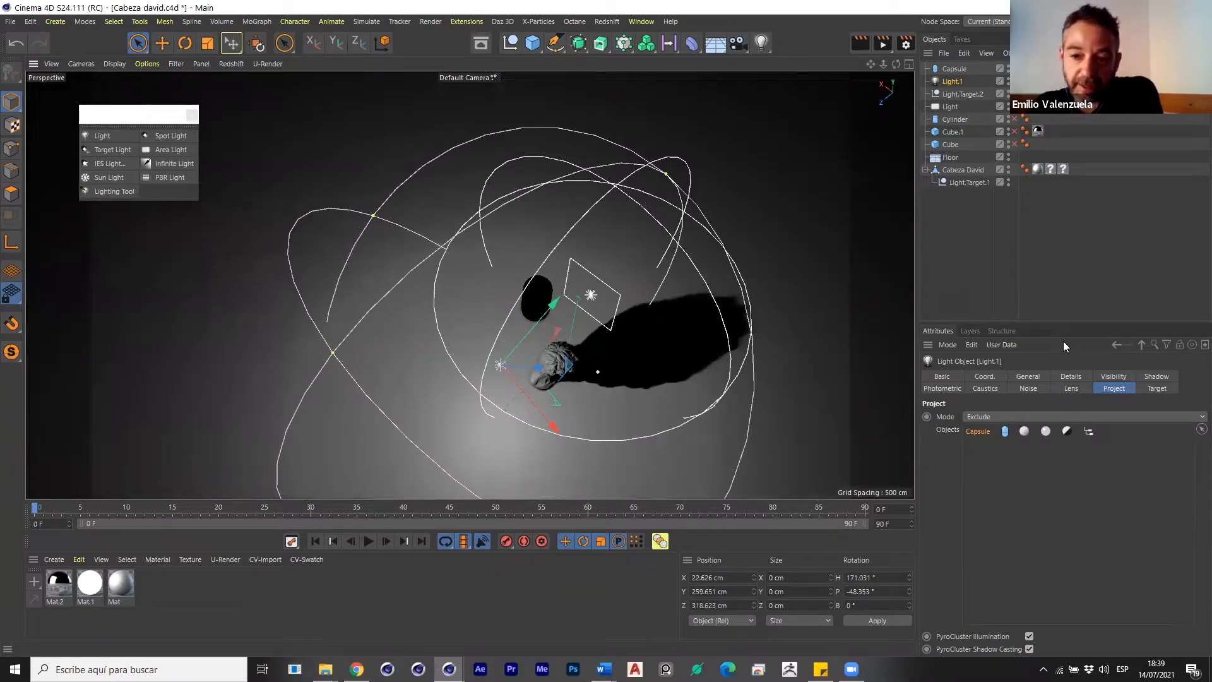
{"action": "left_click", "coordinate": [1013, 82]}
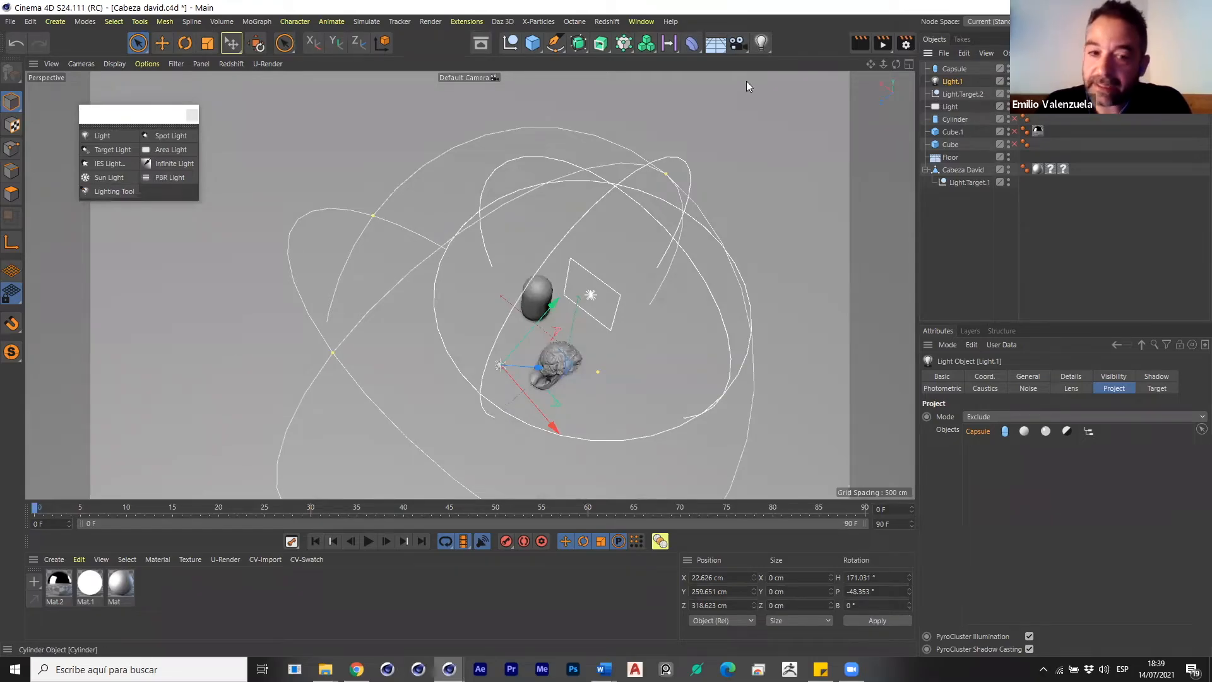
Search the presets in the legacy Content Browser for "ies".
{"action": "left_click", "coordinate": [114, 164]}
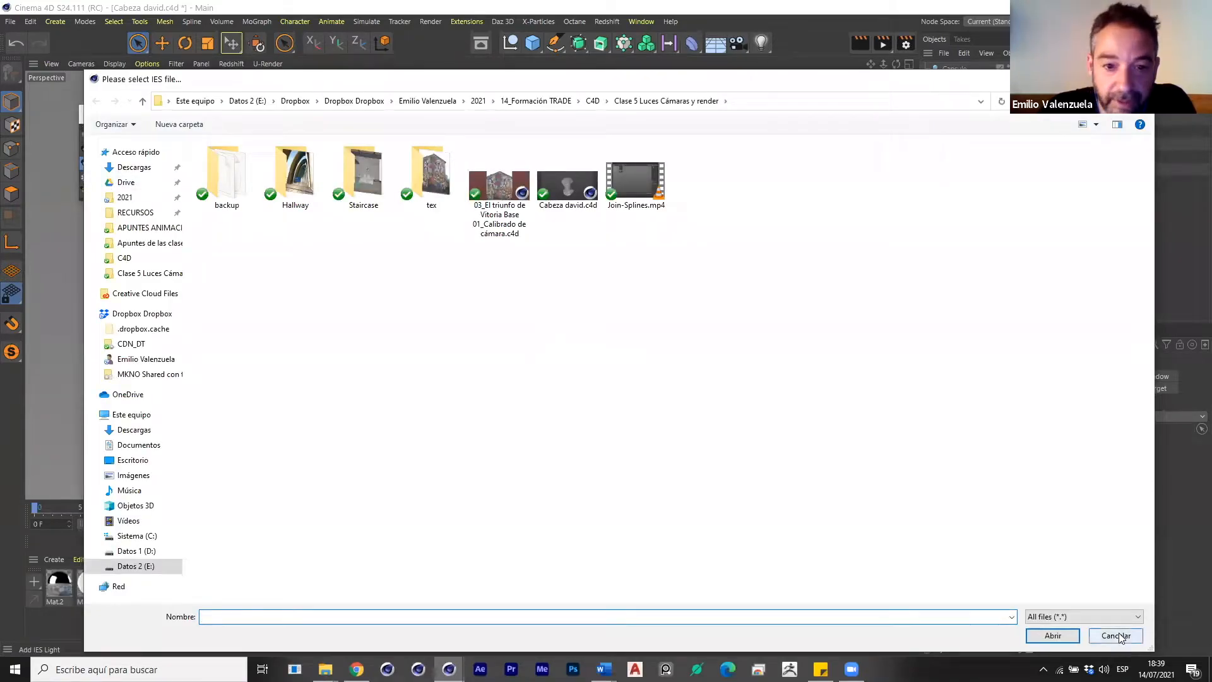
{"action": "left_click", "coordinate": [1116, 636]}
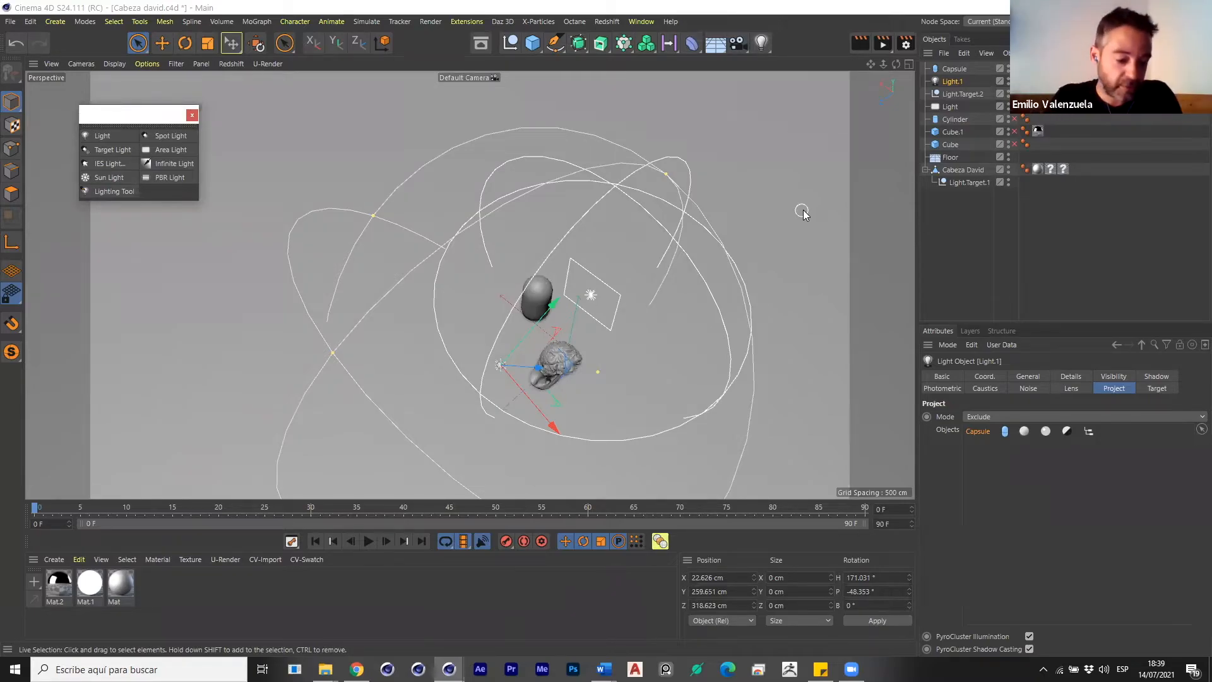
{"action": "left_click", "coordinate": [641, 22]}
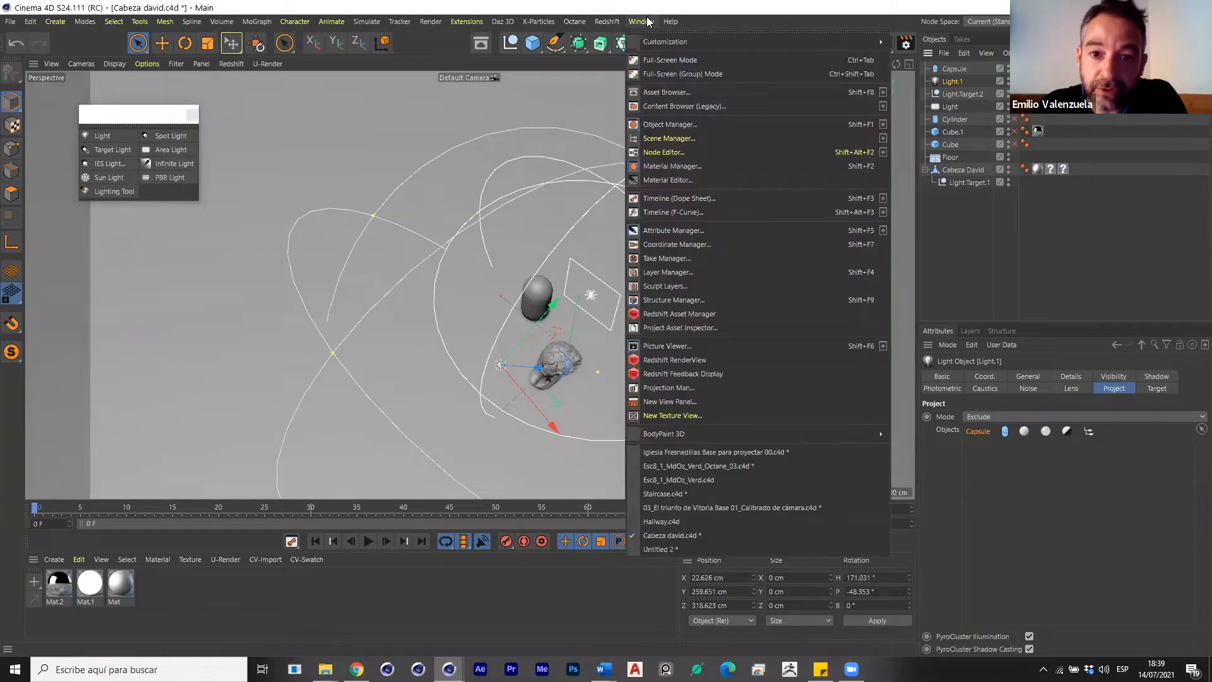
{"action": "left_click", "coordinate": [683, 105]}
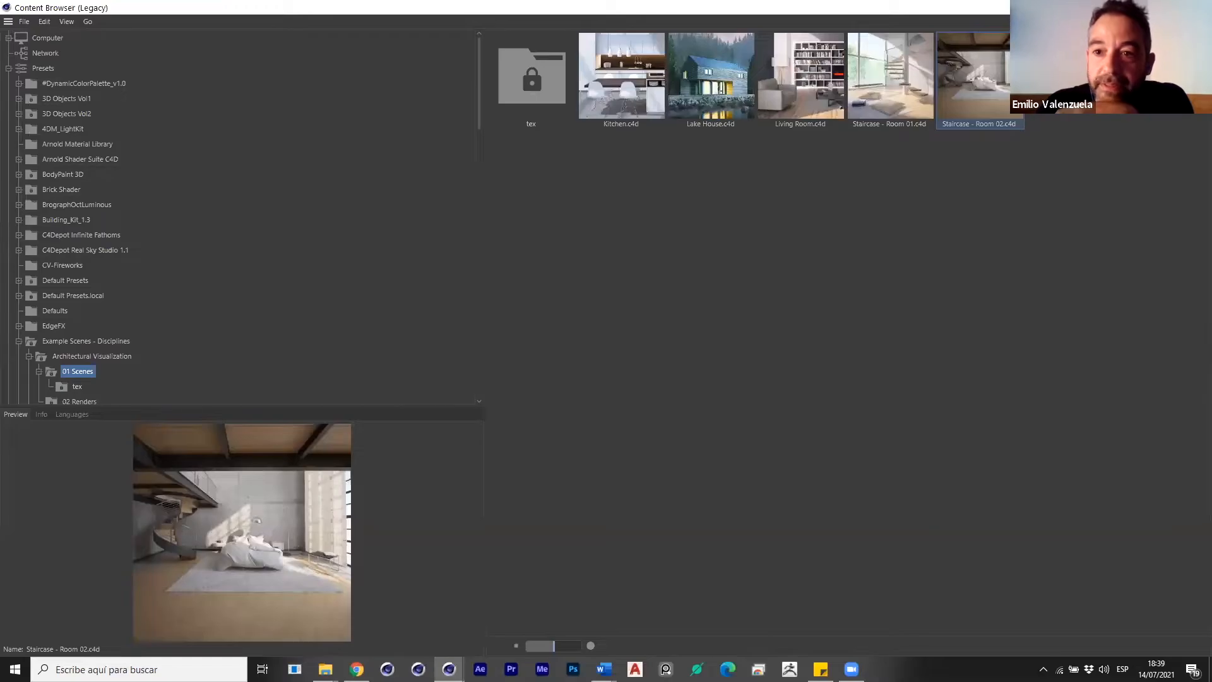
{"action": "left_click", "coordinate": [1162, 21]}
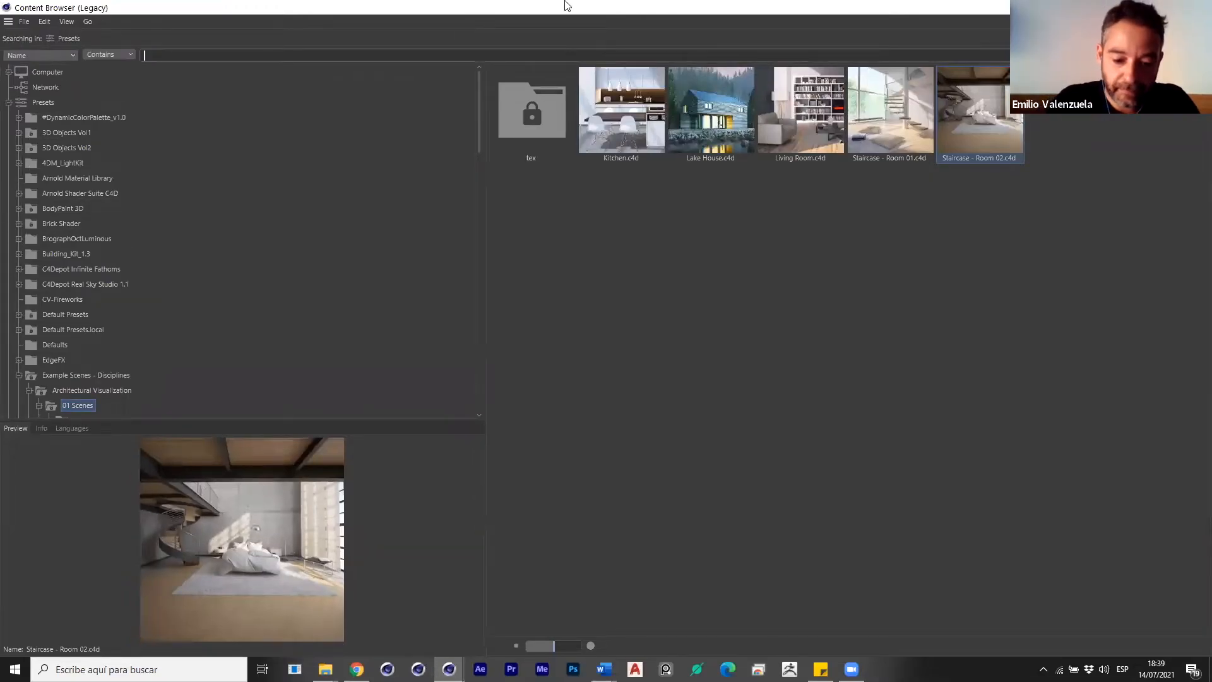
{"action": "type", "text": "ies"}
{"action": "key", "text": "Return"}
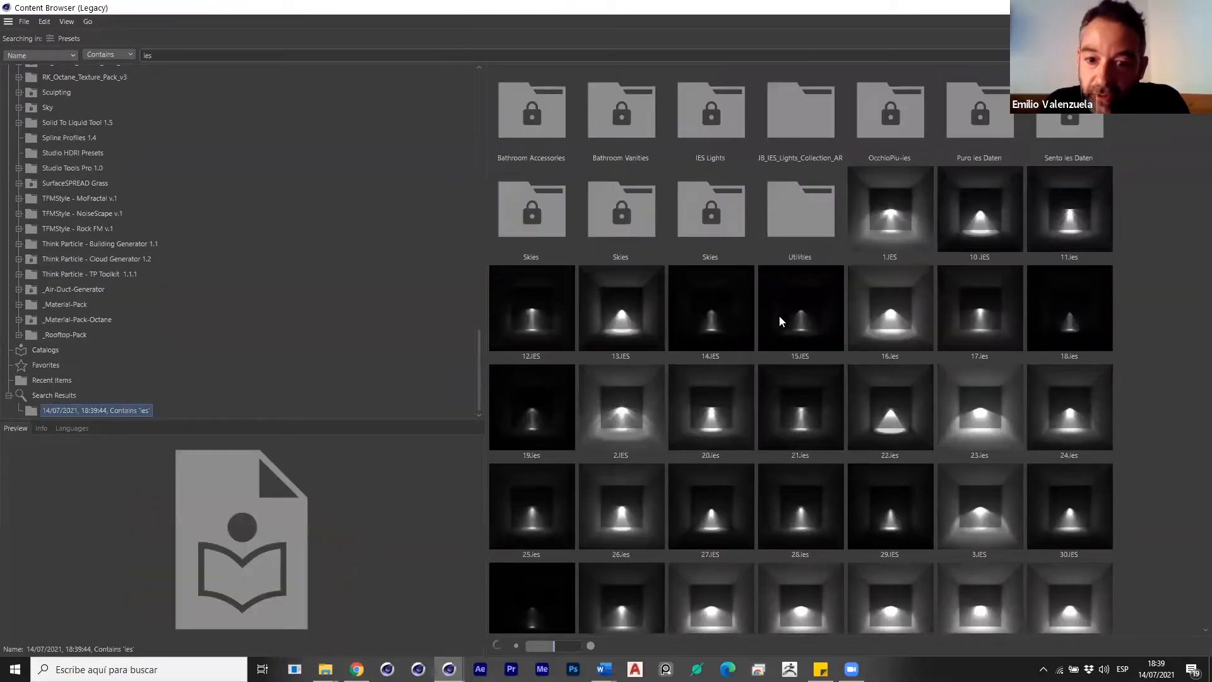
Select the 1.IES preset and reduce the Content Browser so the light's settings are accessible beside it.
{"action": "left_click", "coordinate": [904, 209]}
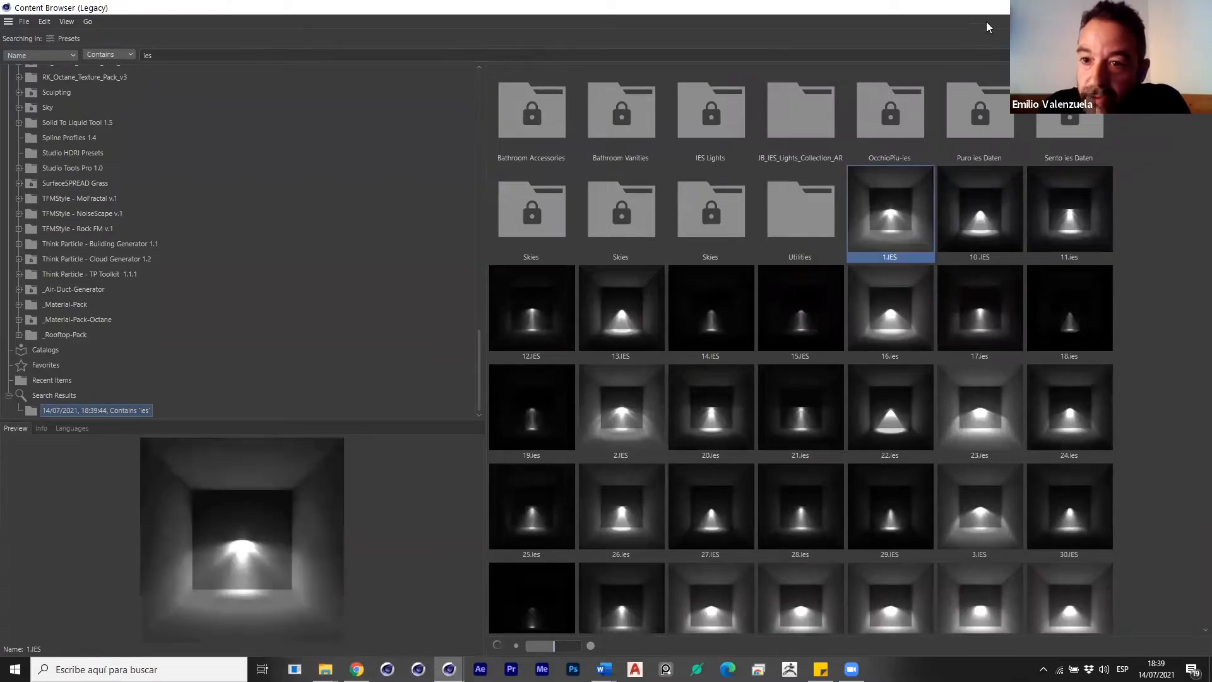
{"action": "double_click", "coordinate": [996, 9]}
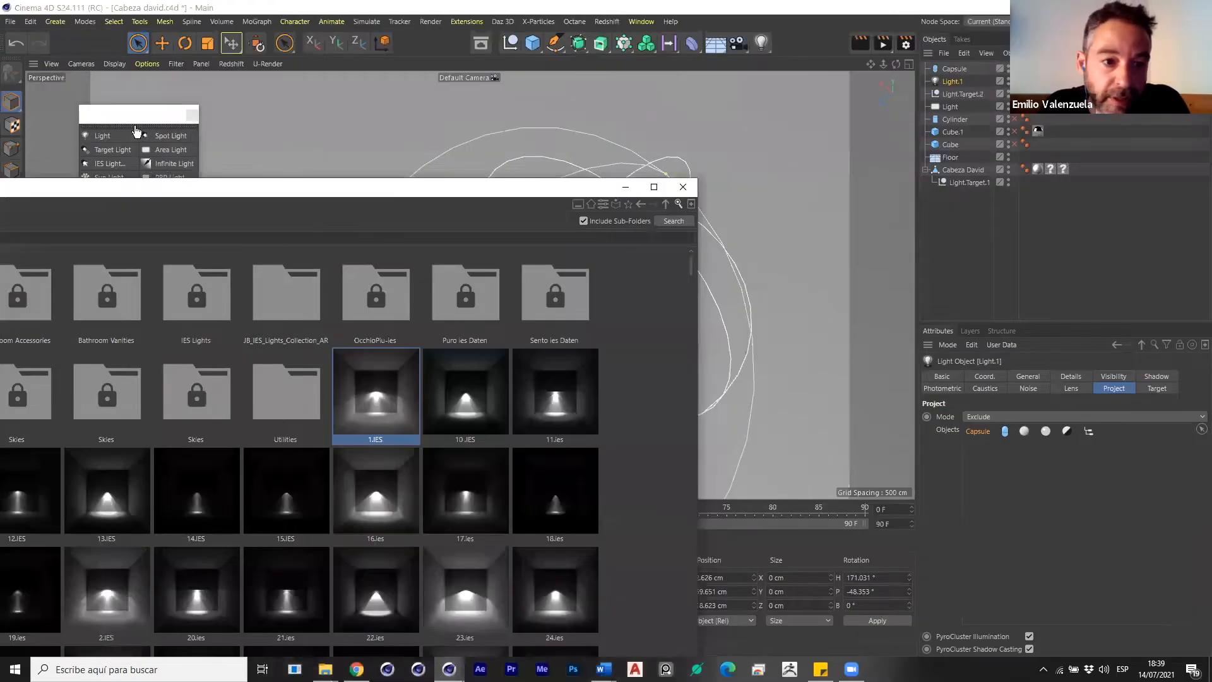
{"action": "left_click", "coordinate": [151, 116]}
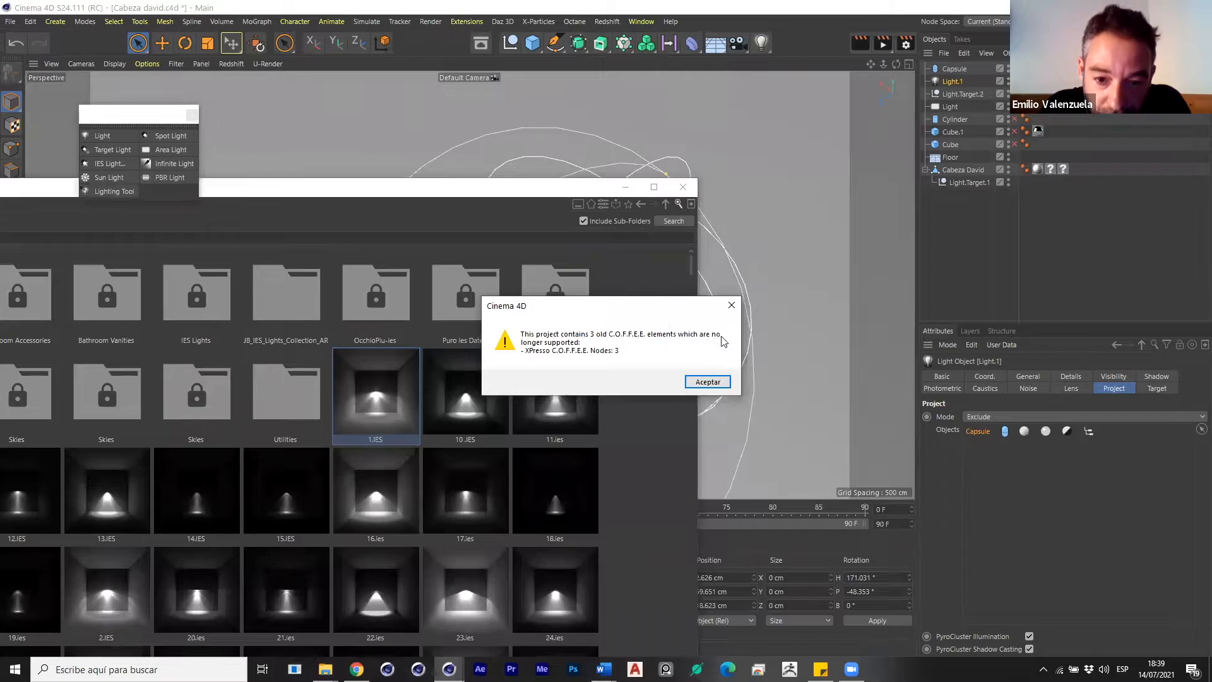
{"action": "left_click", "coordinate": [732, 306]}
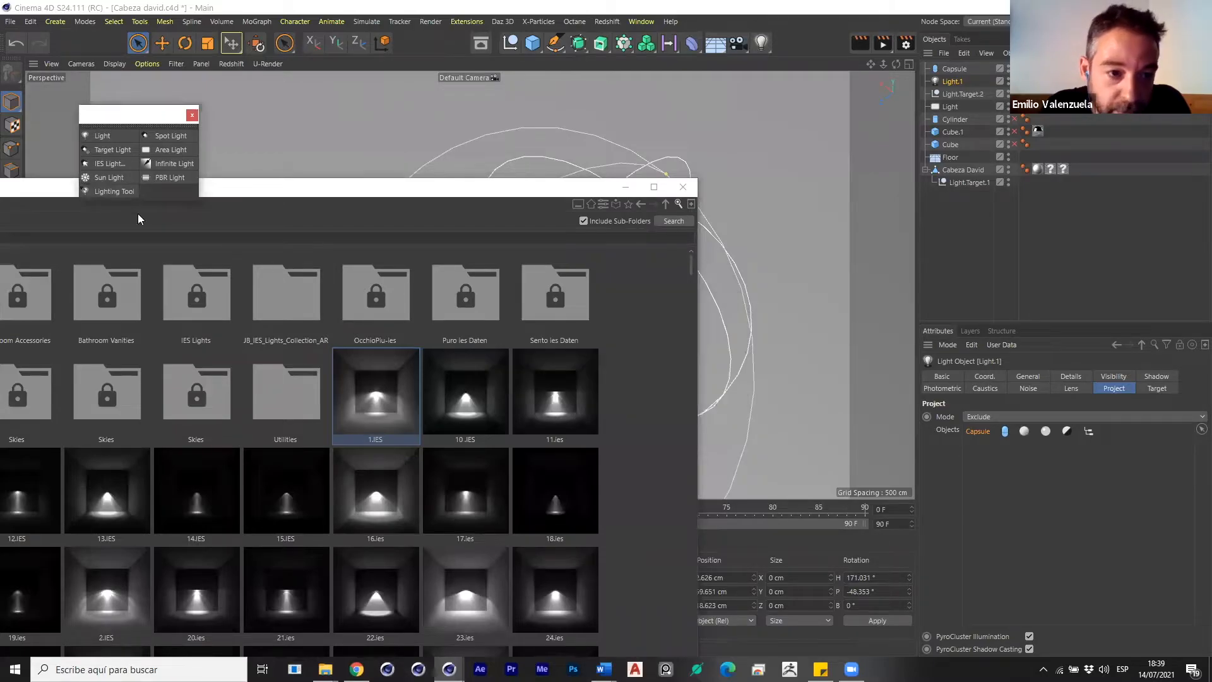
Add a new standard light and set its type to IES.
{"action": "left_click", "coordinate": [108, 164]}
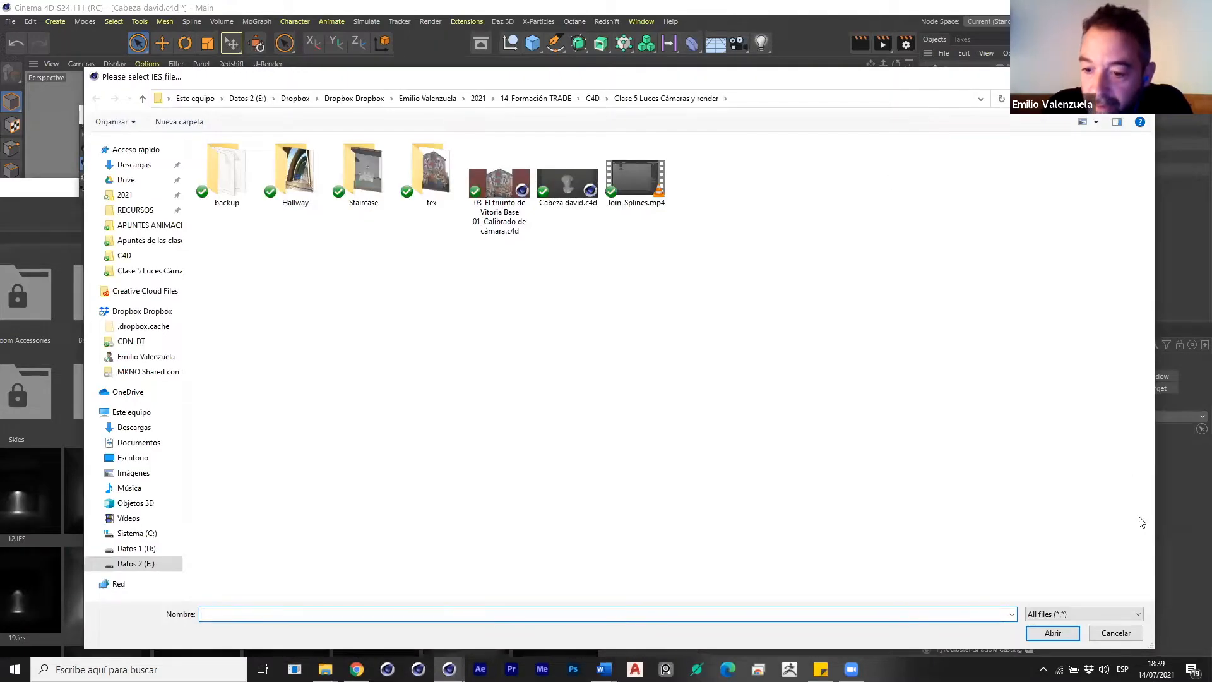
{"action": "left_click", "coordinate": [1112, 634]}
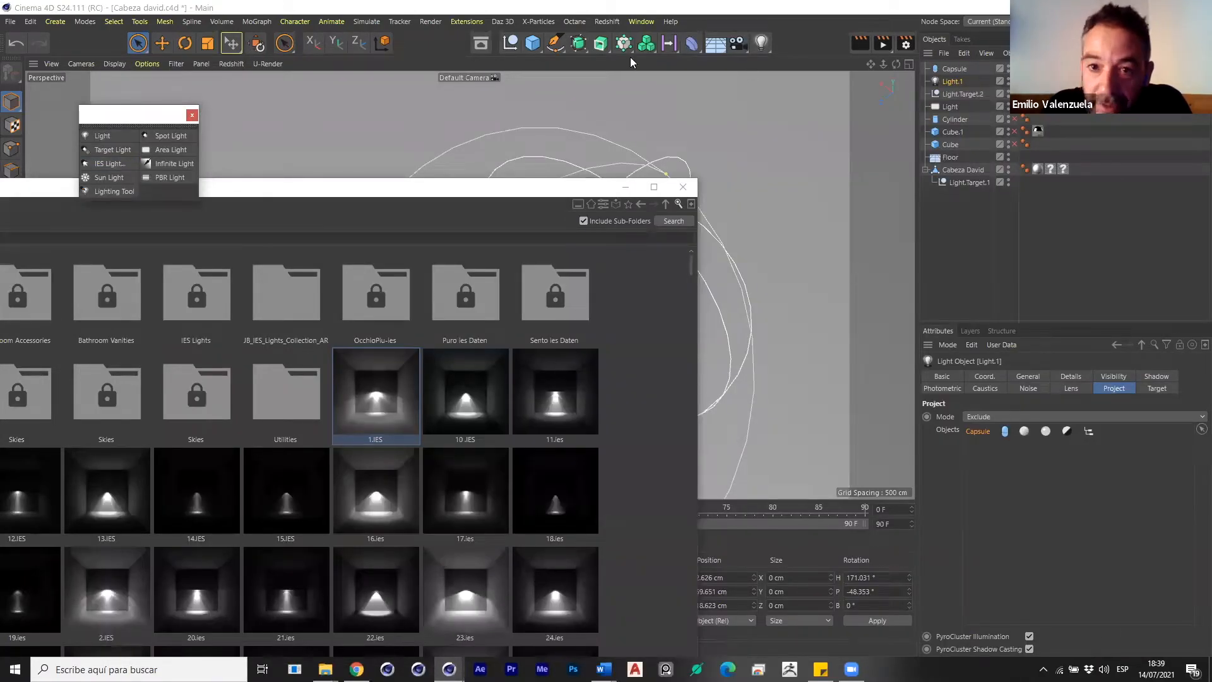
{"action": "left_click", "coordinate": [92, 136]}
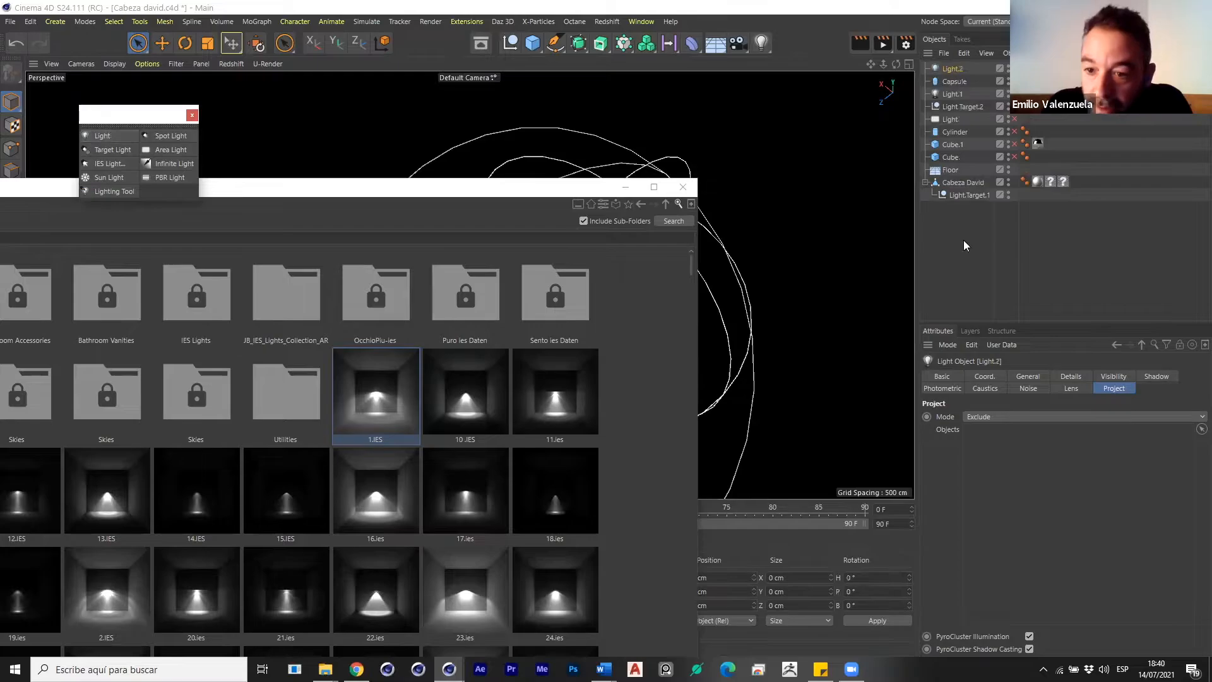
{"action": "left_click", "coordinate": [1022, 378]}
{"action": "left_click", "coordinate": [1058, 531]}
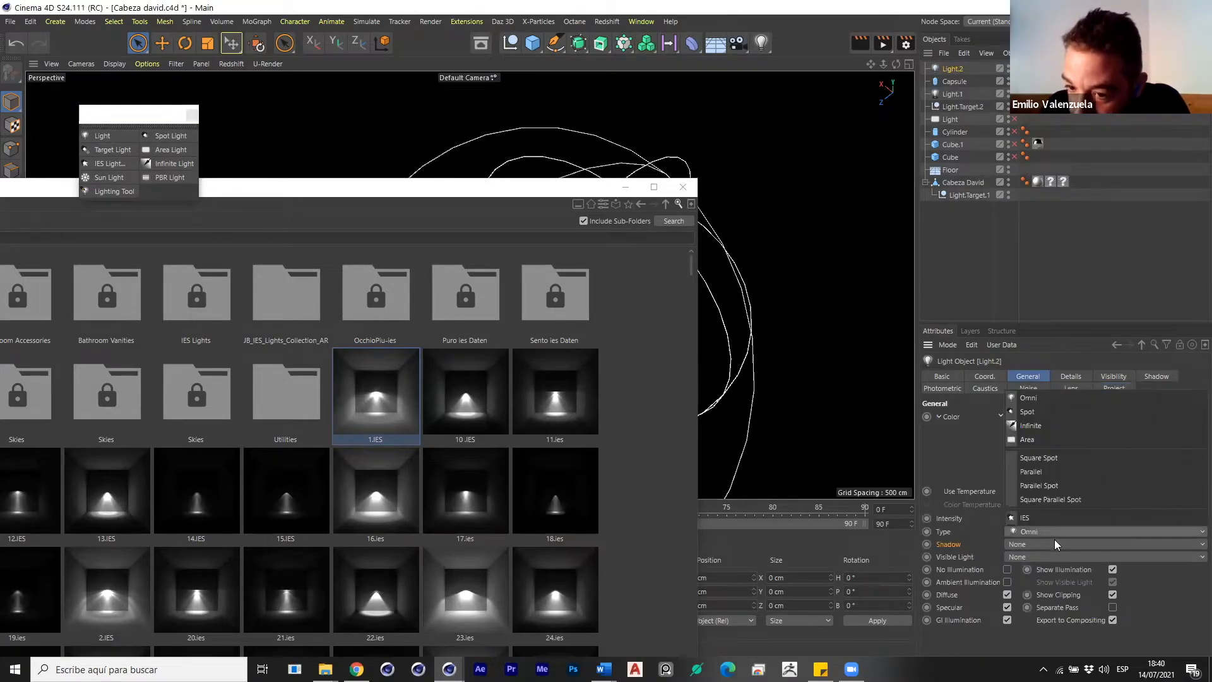
{"action": "left_click", "coordinate": [1050, 522]}
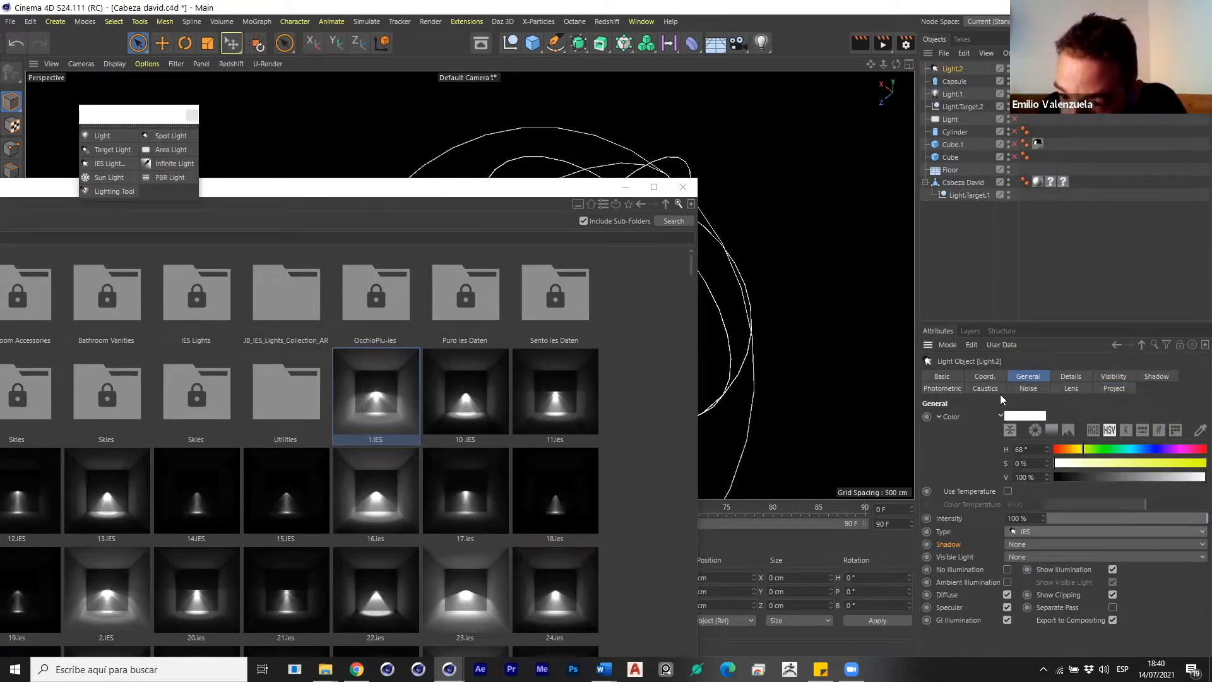
Load the 1.IES preset as the photometric data file of Light.2.
{"action": "left_click", "coordinate": [943, 388]}
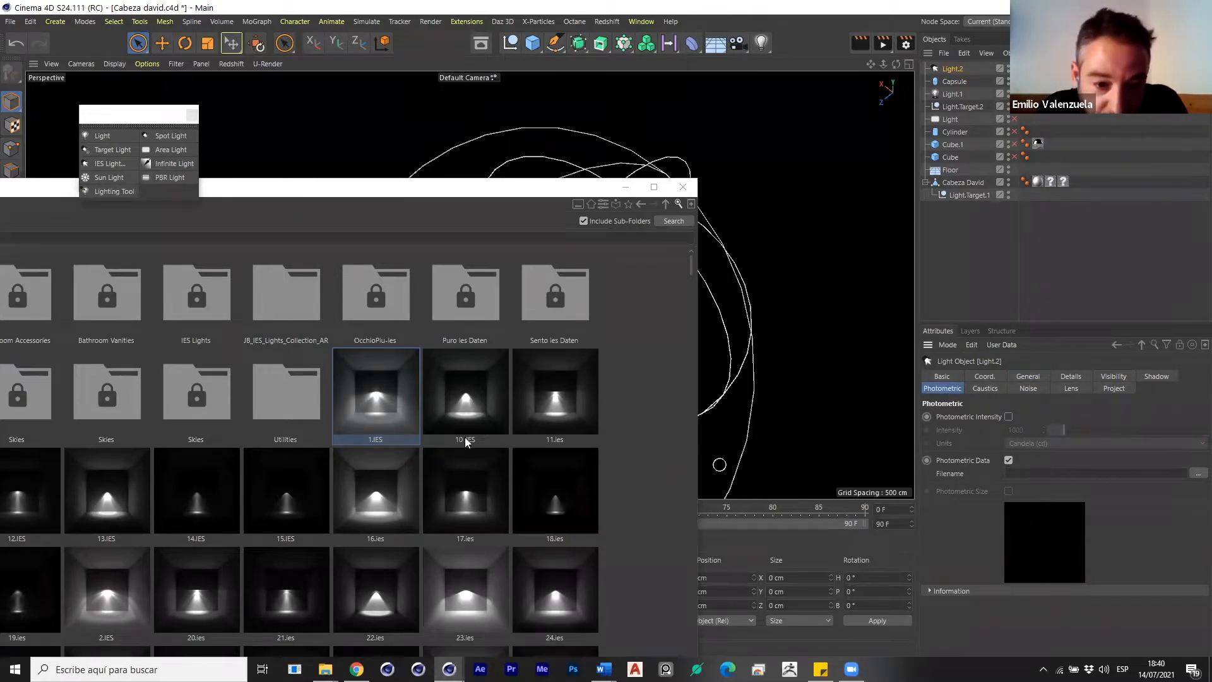
{"action": "left_click_drag", "start_coordinate": [459, 445], "coordinate": [1057, 474]}
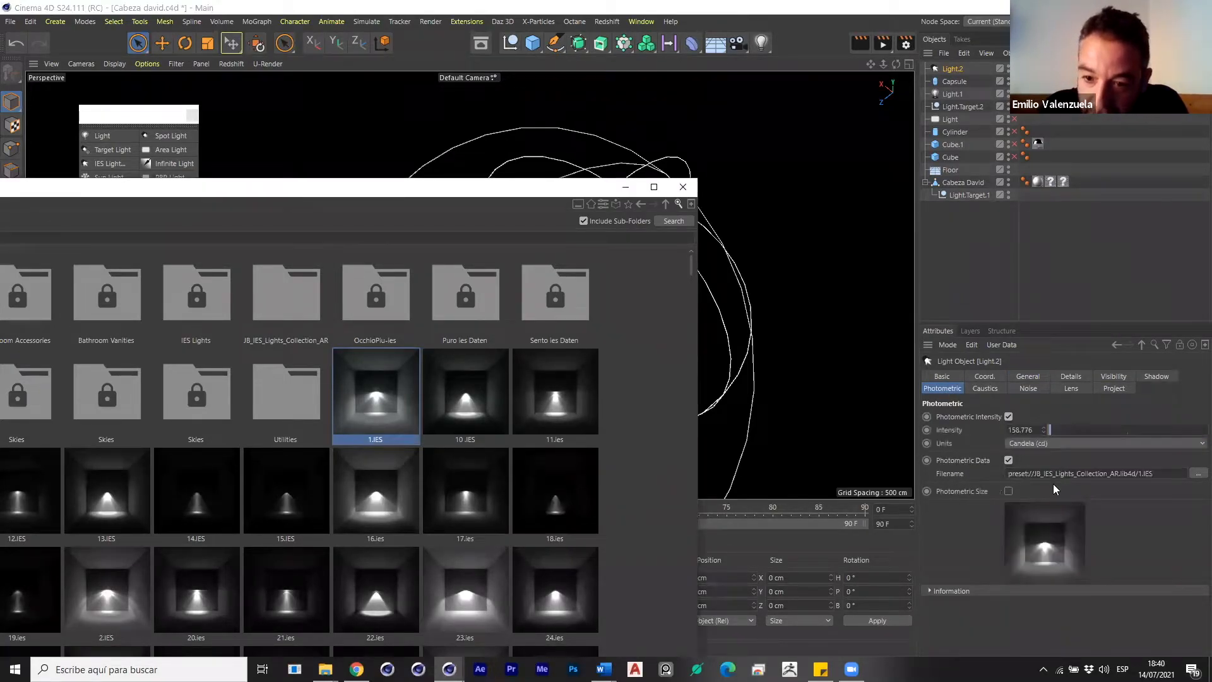
{"action": "left_click", "coordinate": [627, 189]}
Move Light.2 beside the bust's face to about X -66, Y 128, Z 61 cm and preview the render.
{"action": "scroll", "coordinate": [591, 341], "scroll_direction": "up", "scroll_amount": 6}
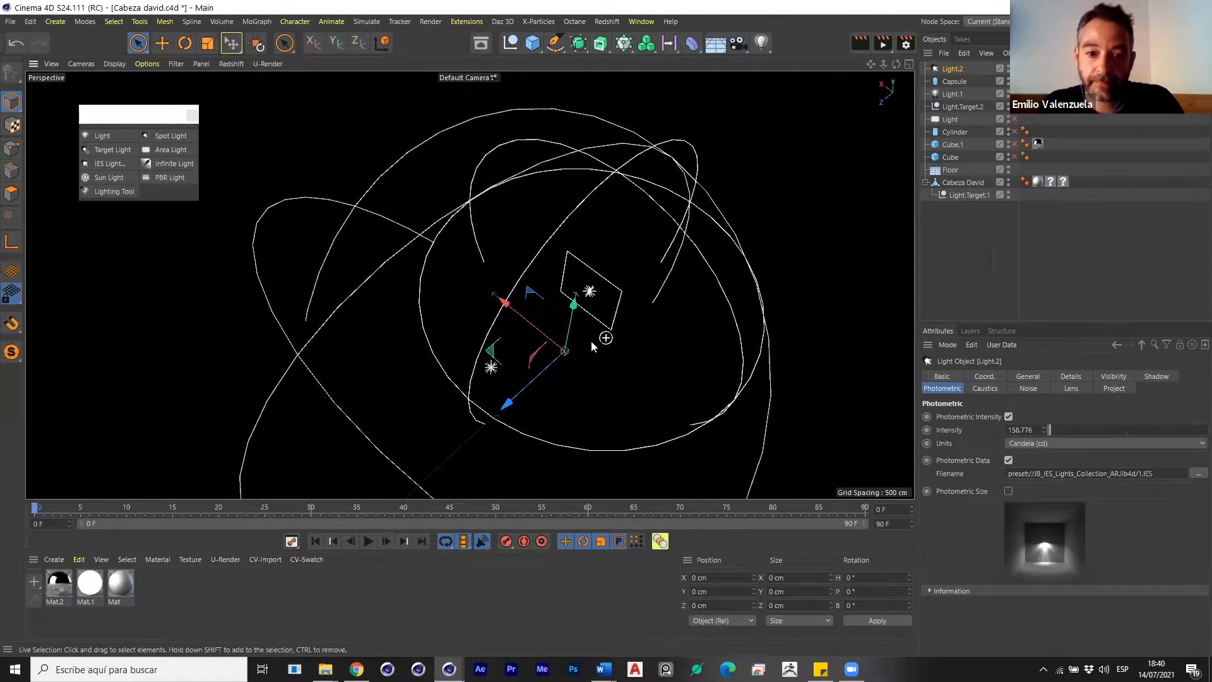
{"action": "left_click_drag", "start_coordinate": [560, 322], "coordinate": [474, 303]}
{"action": "scroll", "coordinate": [570, 365], "scroll_direction": "up", "scroll_amount": 5}
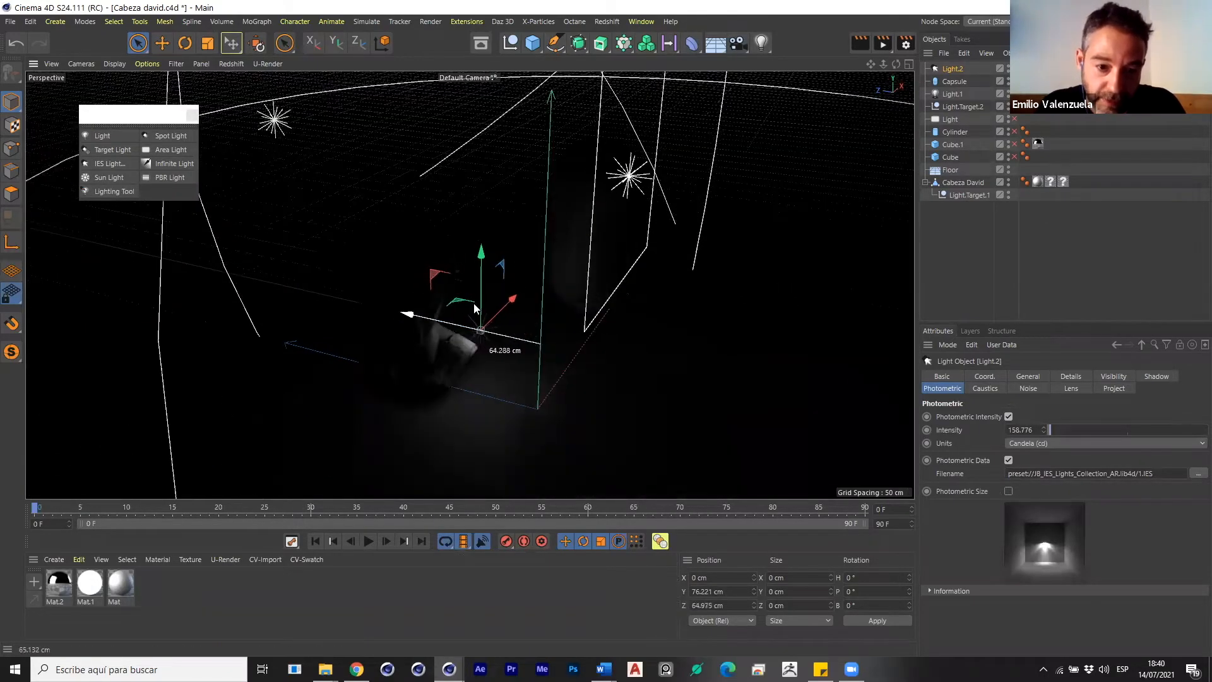
{"action": "left_click", "coordinate": [509, 338]}
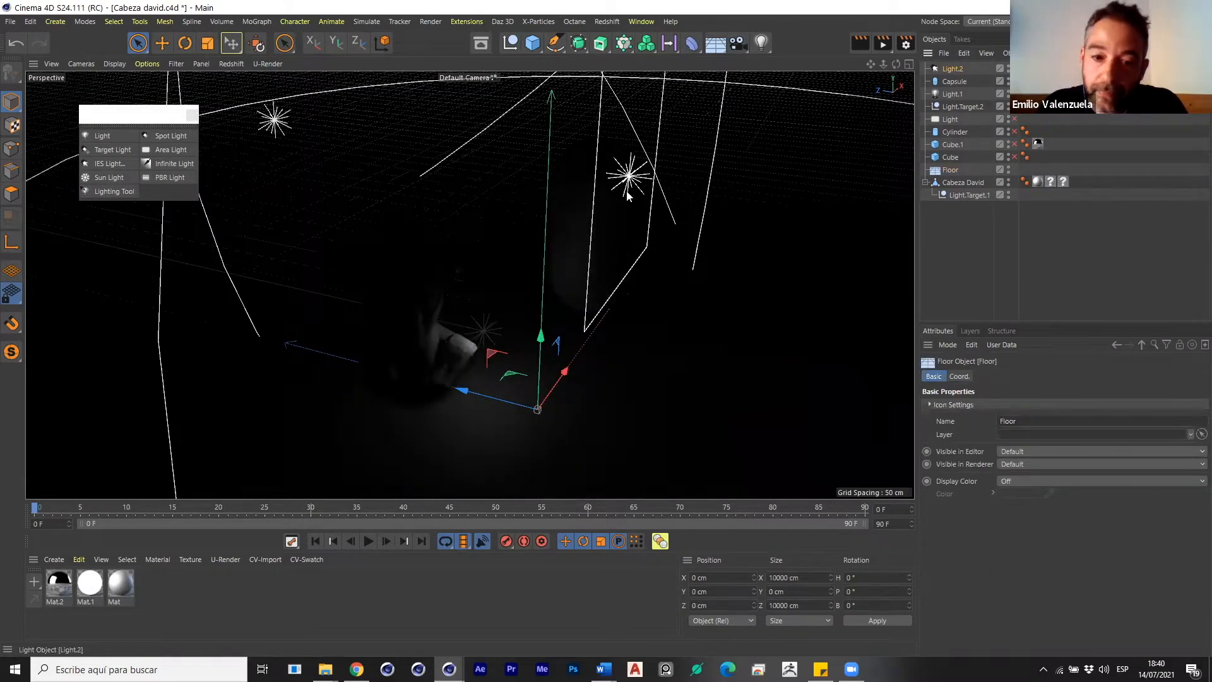
{"action": "left_click_drag", "start_coordinate": [485, 259], "coordinate": [488, 225]}
{"action": "left_click_drag", "start_coordinate": [493, 289], "coordinate": [484, 302]}
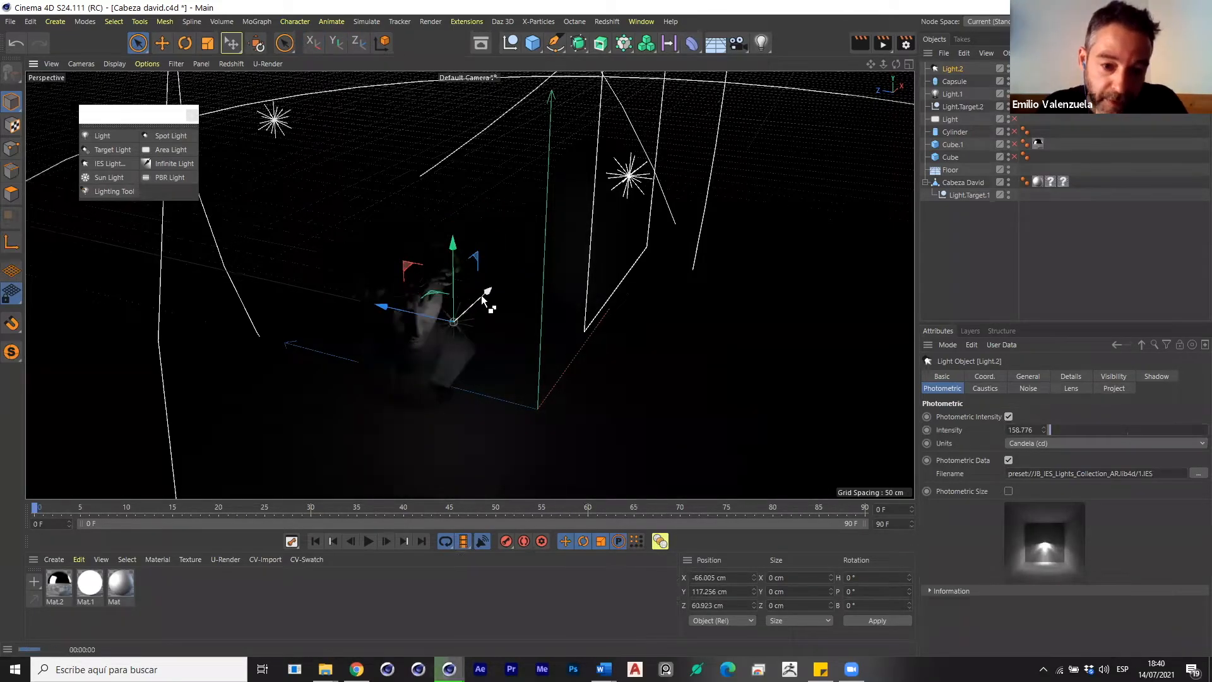
{"action": "scroll", "coordinate": [433, 340], "scroll_direction": "up", "scroll_amount": 10}
{"action": "left_click_drag", "start_coordinate": [502, 199], "coordinate": [504, 195]}
{"action": "key", "text": "ctrl+r"}
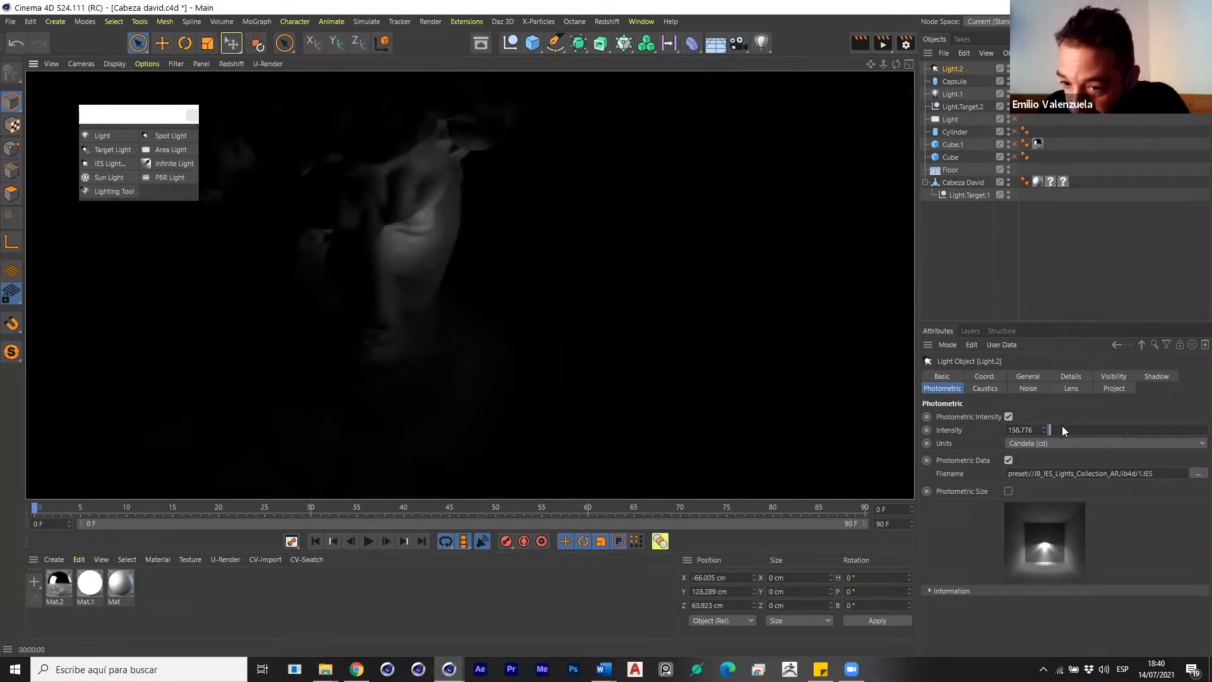
Set Light.2's photometric intensity to 725 cd and rotate its pitch to -90° so it shines down on the floor.
{"action": "left_click_drag", "start_coordinate": [1055, 429], "coordinate": [1063, 429]}
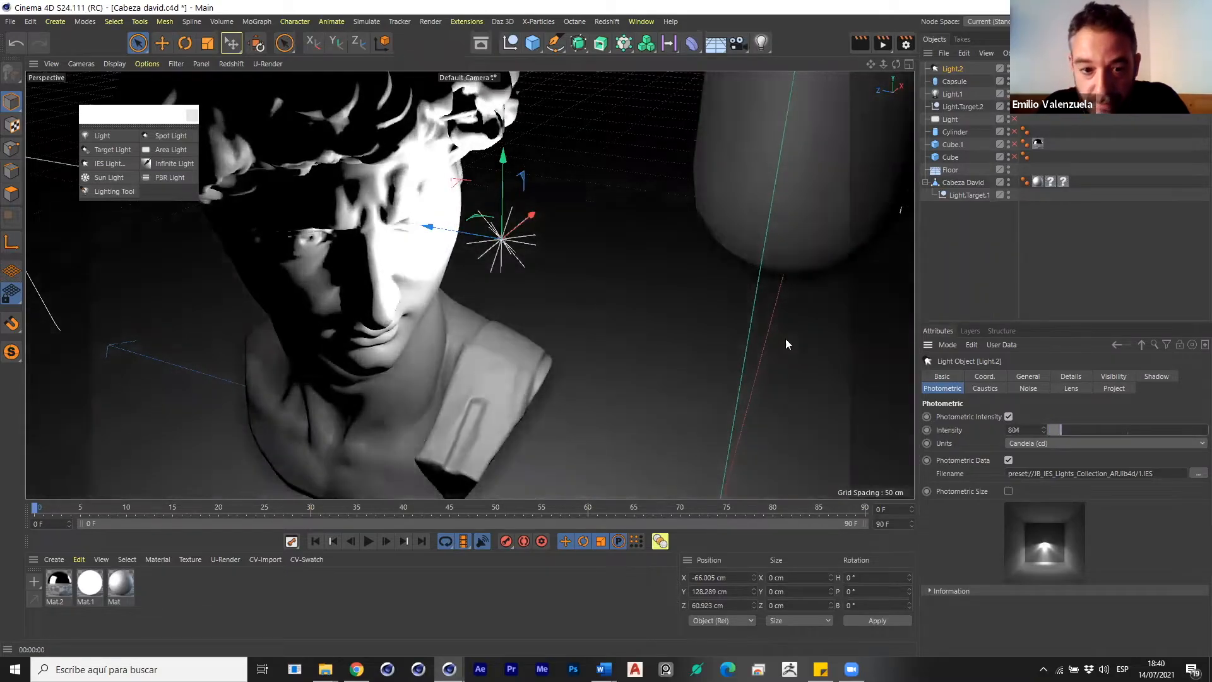
{"action": "key", "text": "ctrl+r"}
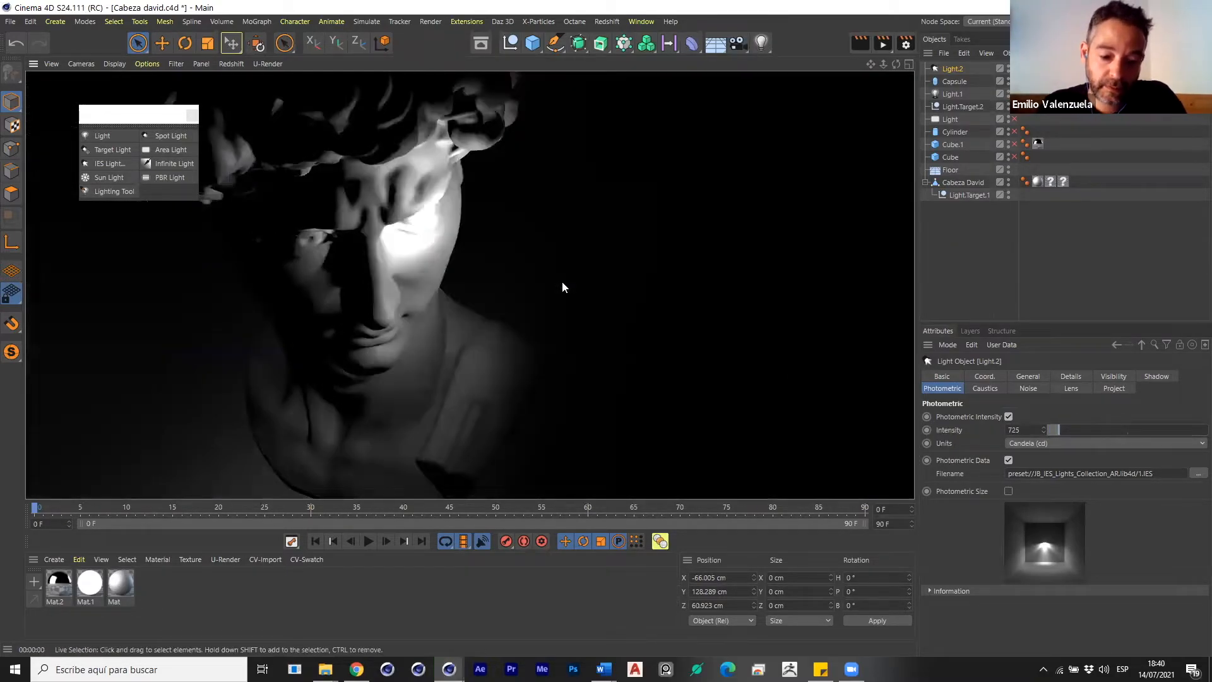
{"action": "key", "text": "r"}
{"action": "left_click_drag", "start_coordinate": [543, 224], "coordinate": [503, 252]}
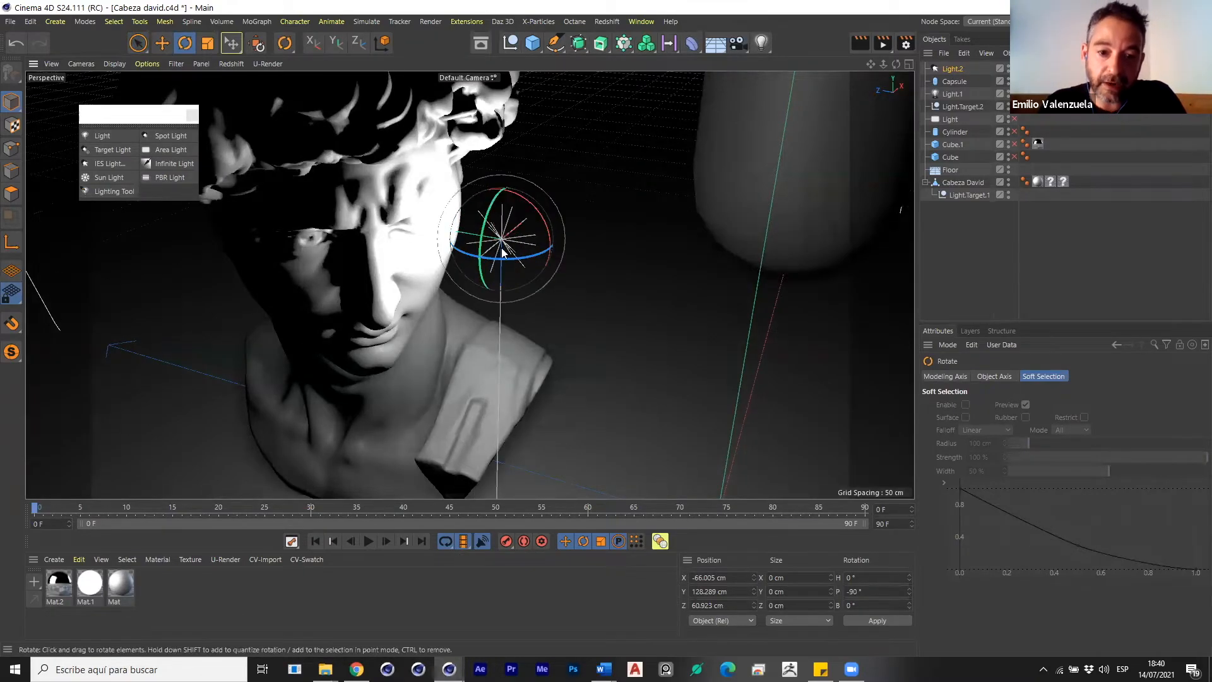
{"action": "scroll", "coordinate": [503, 252], "scroll_direction": "down", "scroll_amount": 5}
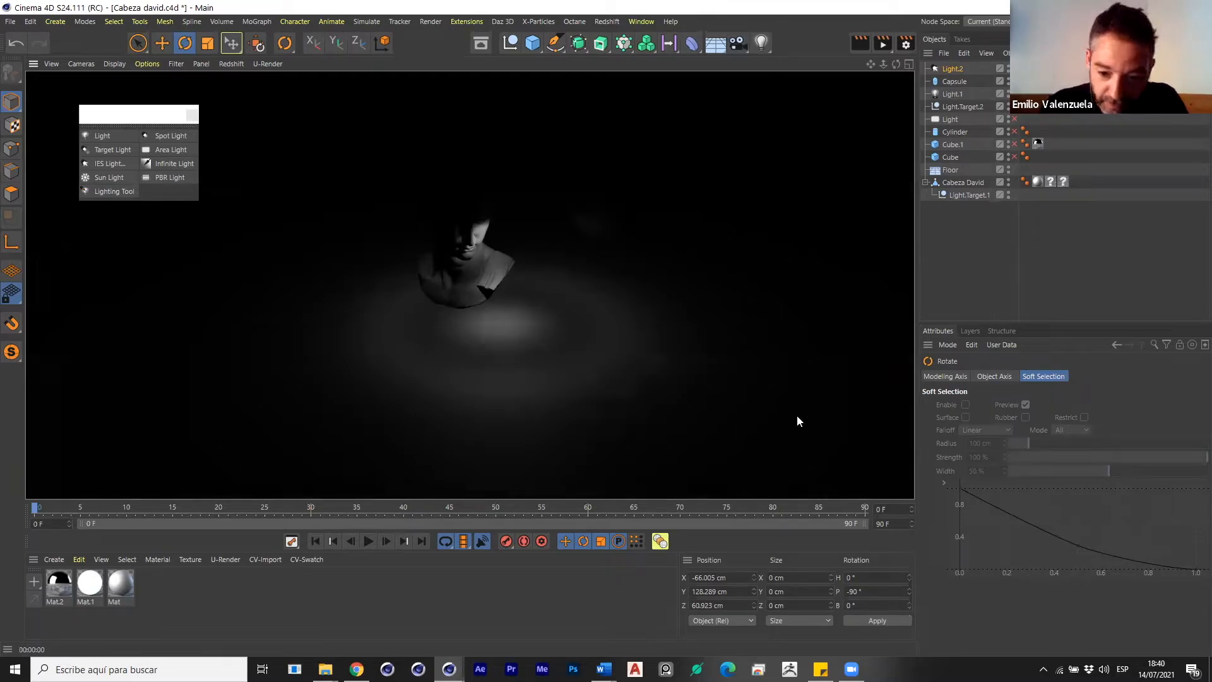
{"action": "mouse_move", "coordinate": [449, 669]}
{"action": "left_click", "coordinate": [582, 619]}
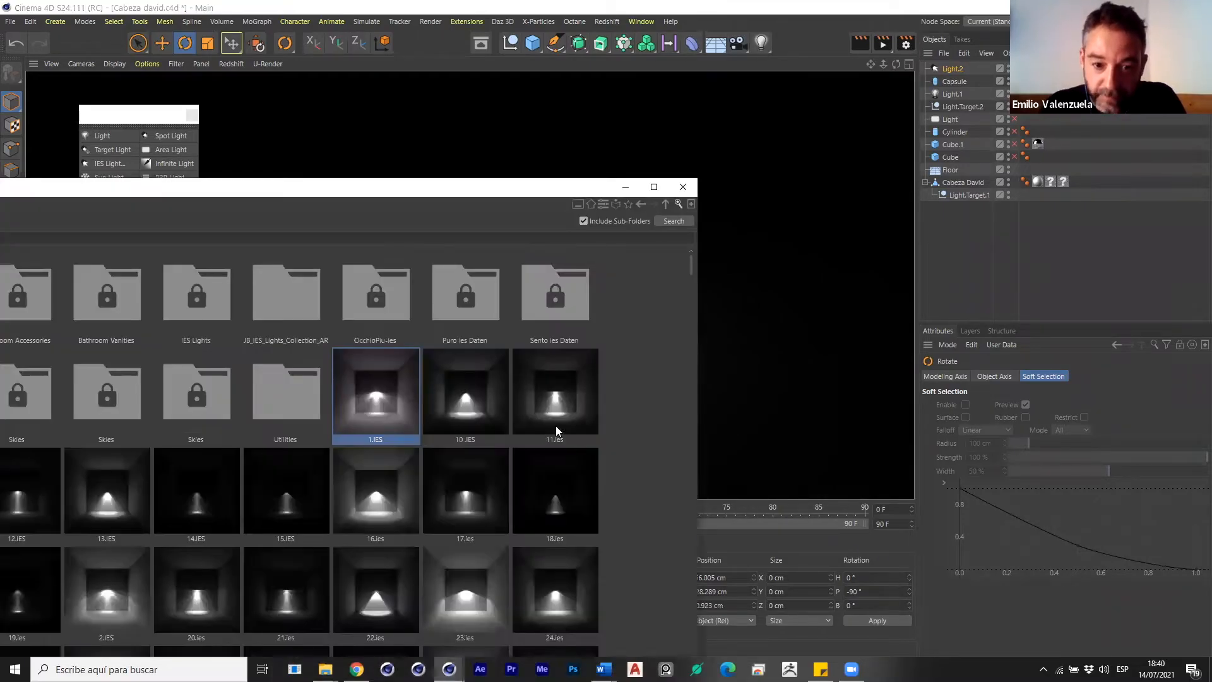
{"action": "left_click", "coordinate": [626, 187]}
Add a cube as a wall behind Light.2, about 200 × 342 × 317 cm, shifted to about 45 cm in X.
{"action": "left_click", "coordinate": [532, 44]}
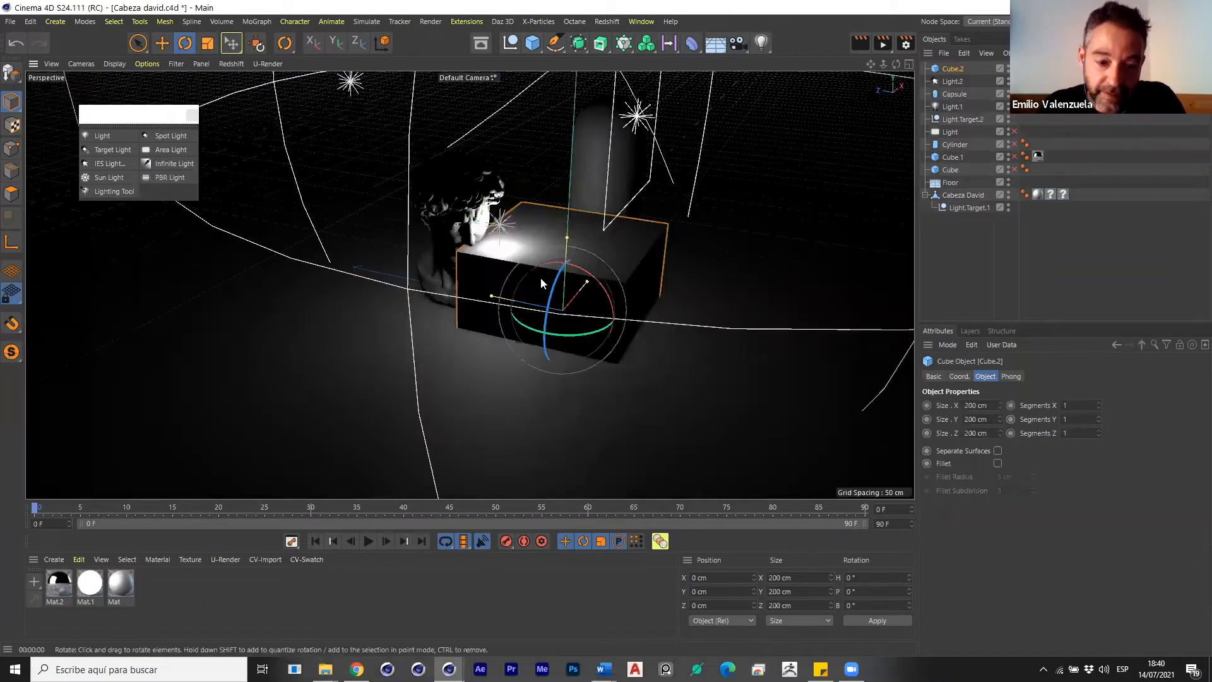
{"action": "scroll", "coordinate": [541, 278], "scroll_direction": "up", "scroll_amount": 5}
{"action": "key", "text": "e"}
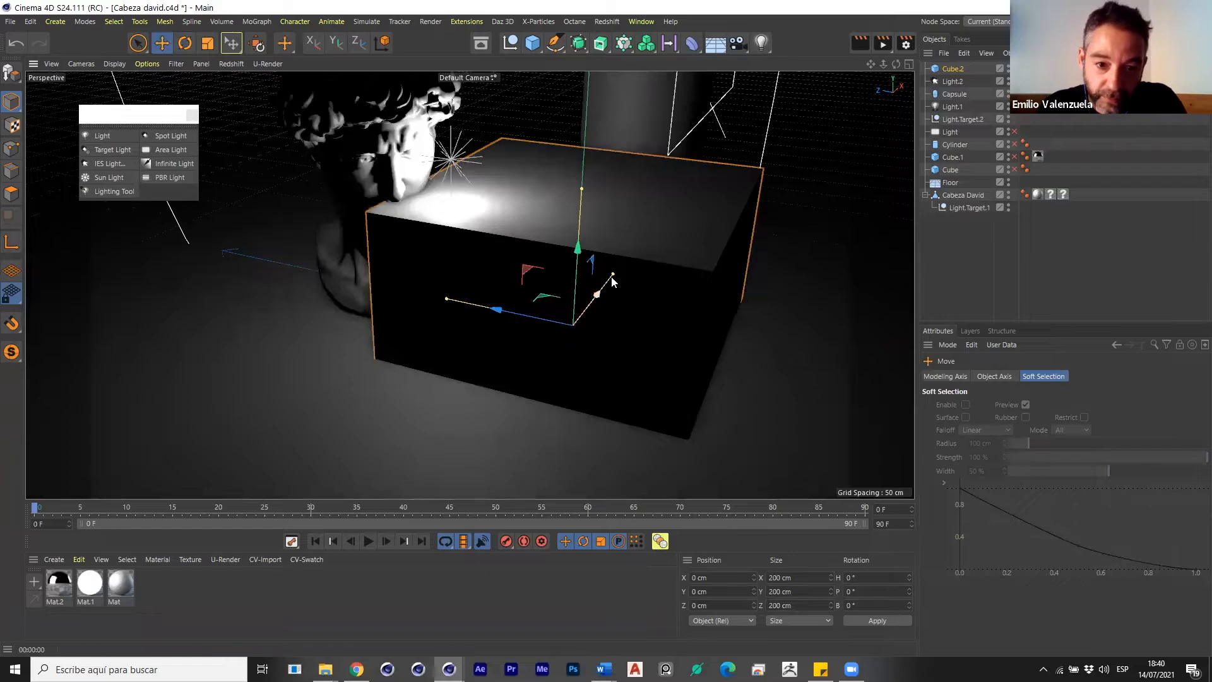
{"action": "left_click_drag", "start_coordinate": [611, 281], "coordinate": [610, 248]}
{"action": "left_click_drag", "start_coordinate": [602, 175], "coordinate": [607, 73]}
{"action": "left_click_drag", "start_coordinate": [471, 279], "coordinate": [411, 270]}
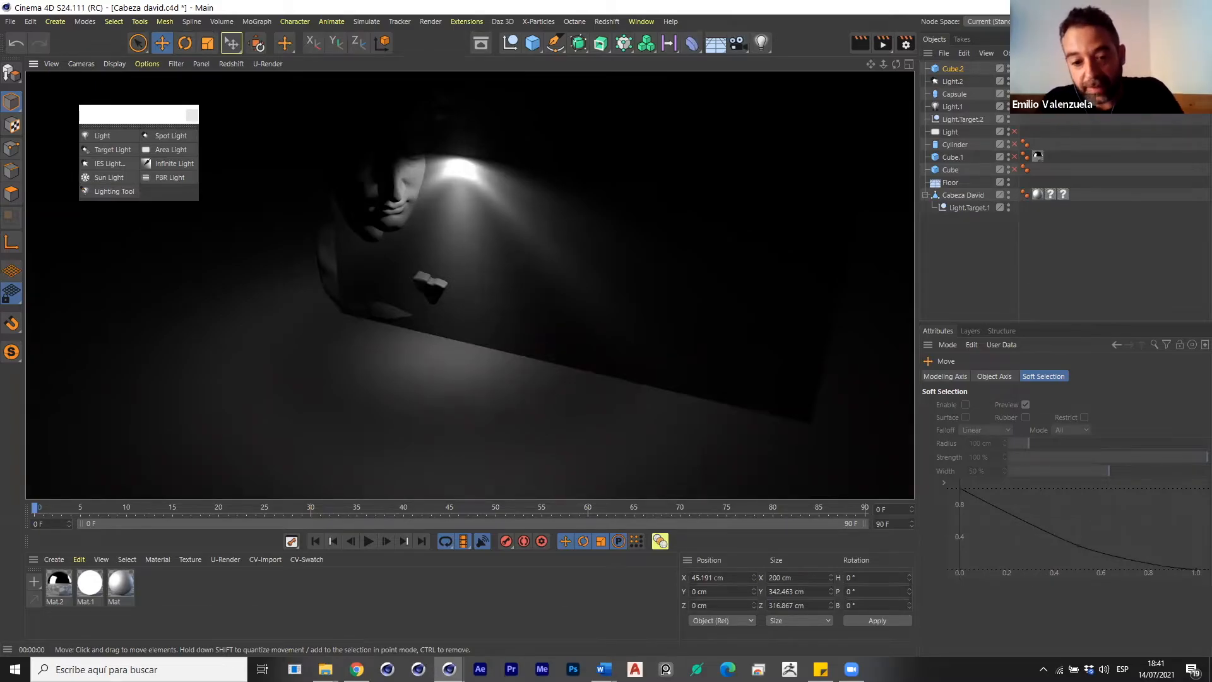
Browse the IES light presets in the Content Browser to compare their light distribution patterns.
{"action": "mouse_move", "coordinate": [449, 668]}
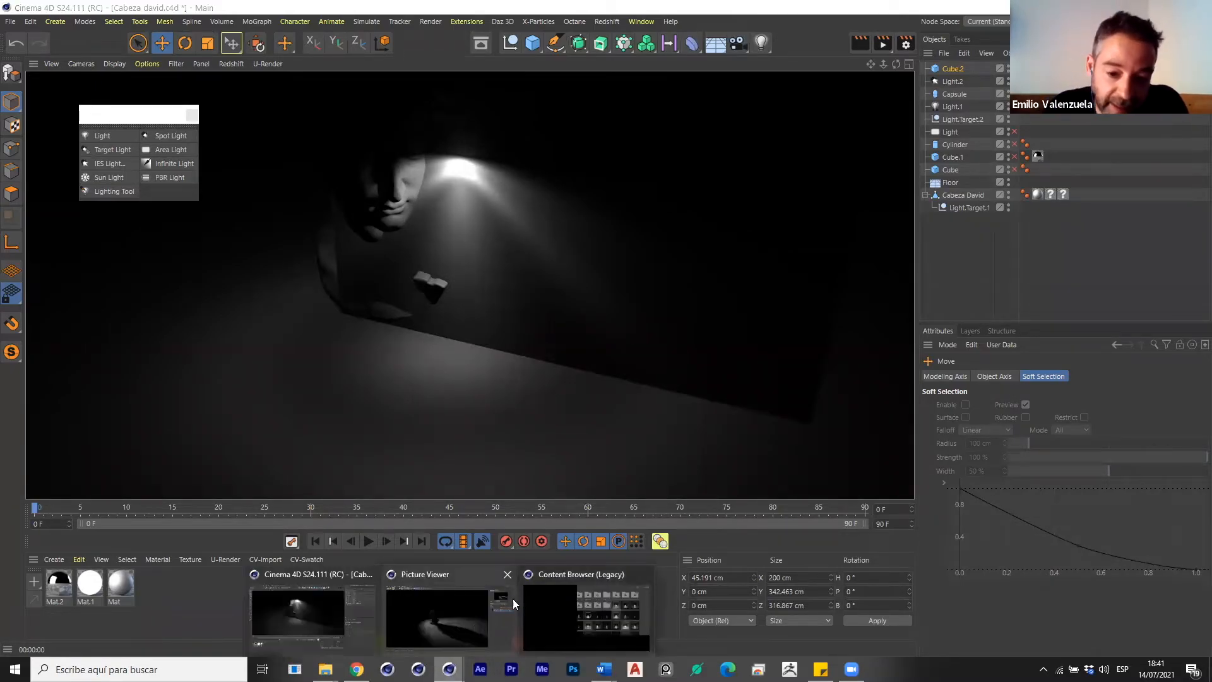
{"action": "left_click", "coordinate": [593, 608]}
{"action": "scroll", "coordinate": [585, 499], "scroll_direction": "down", "scroll_amount": 5}
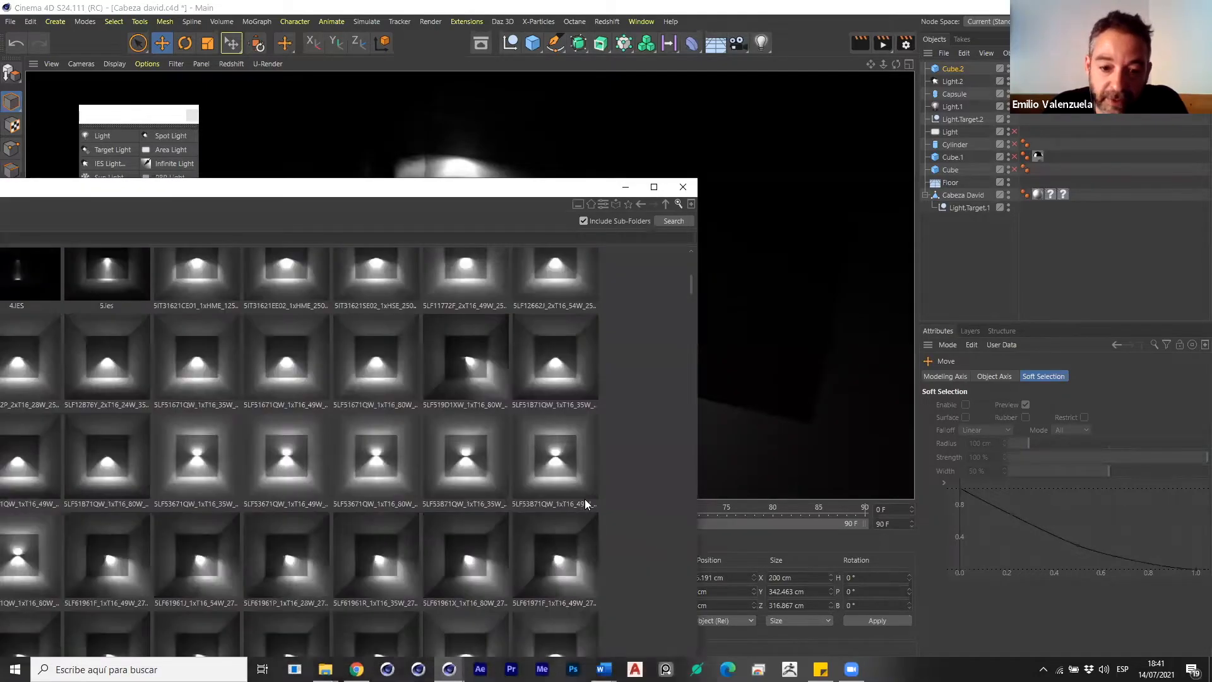
{"action": "scroll", "coordinate": [584, 499], "scroll_direction": "up", "scroll_amount": 3}
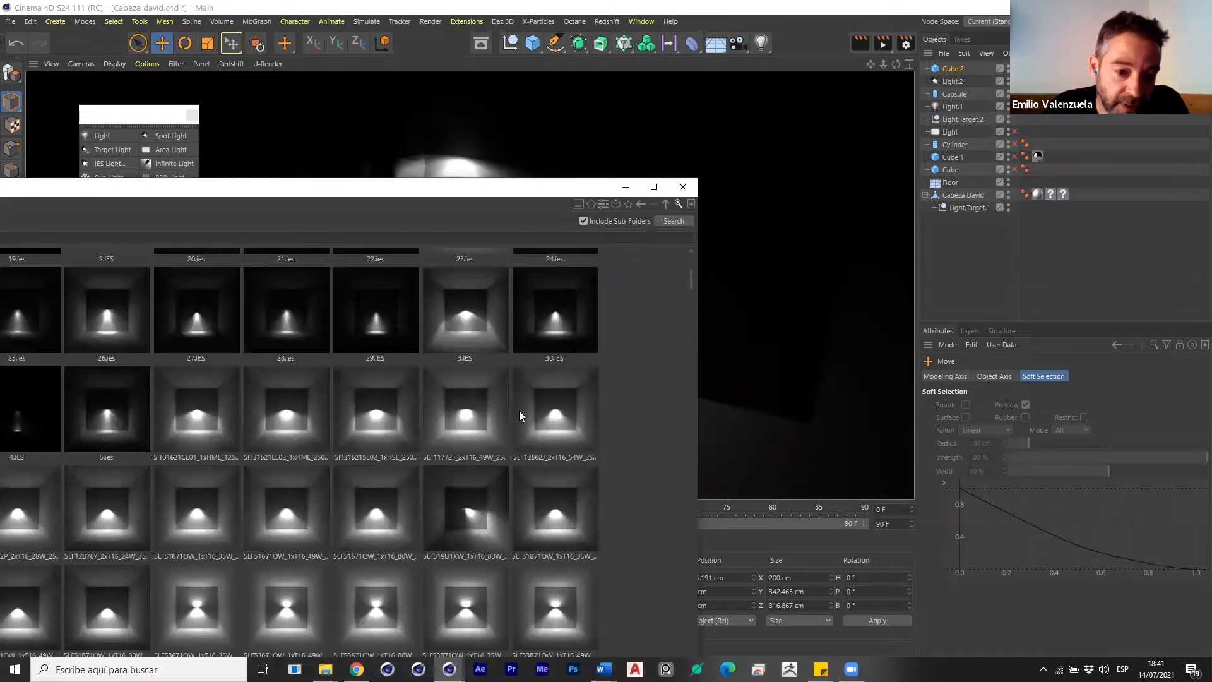
{"action": "double_click", "coordinate": [516, 190]}
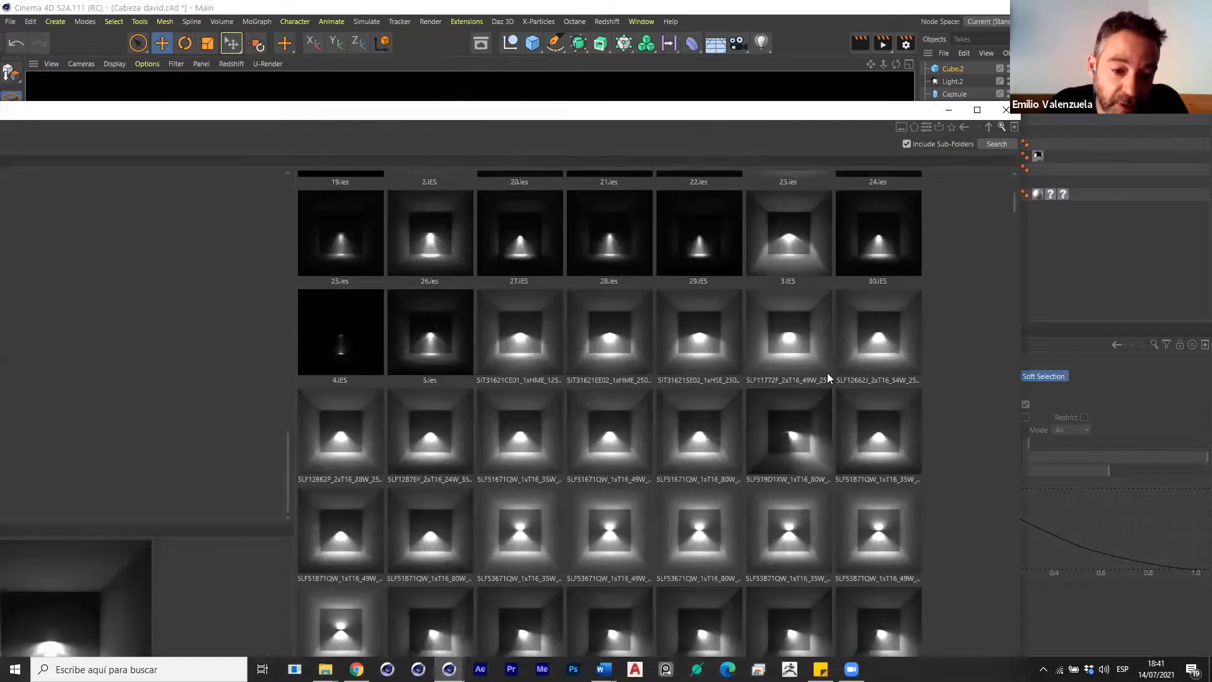
{"action": "scroll", "coordinate": [826, 375], "scroll_direction": "up", "scroll_amount": 5}
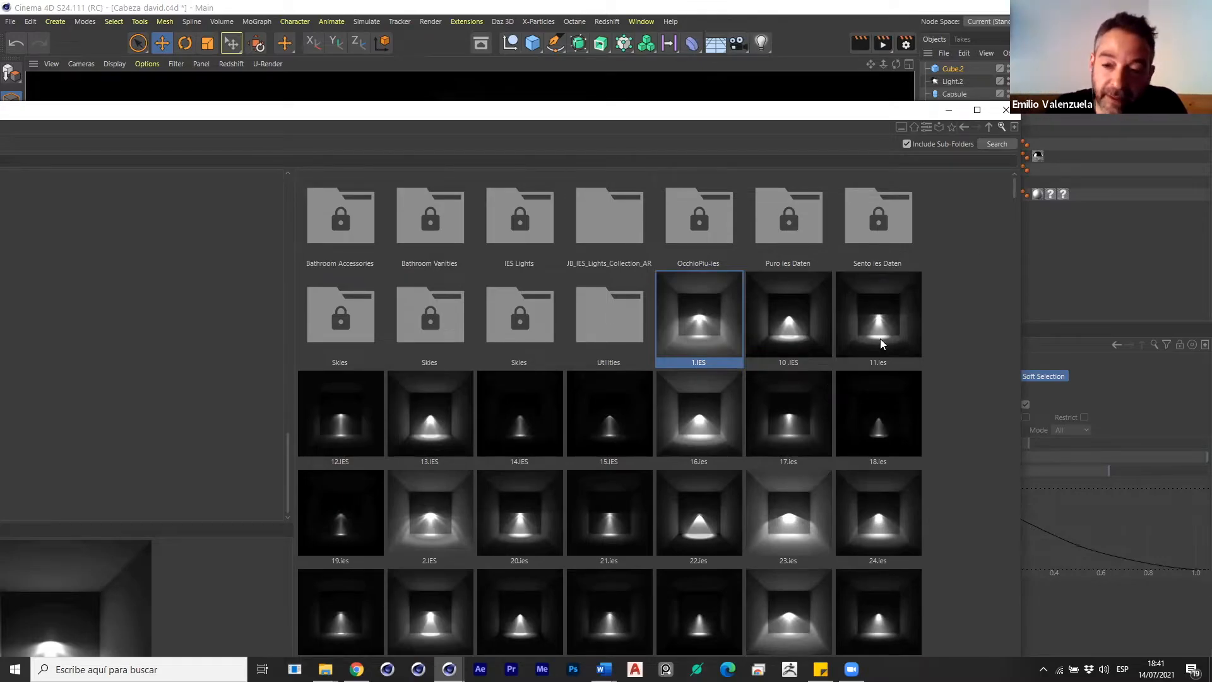
Look through the Axelmeiselicht and Siteco folders of IES lights in the Content Browser and close it.
{"action": "double_click", "coordinate": [516, 225]}
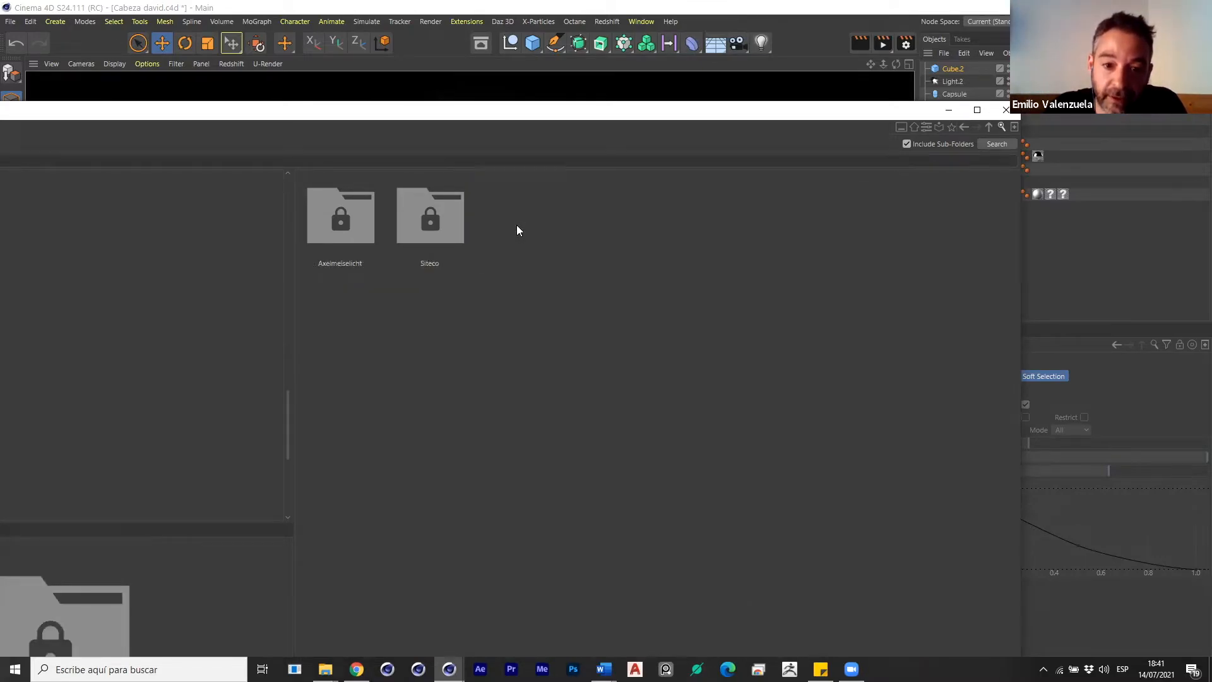
{"action": "double_click", "coordinate": [358, 230]}
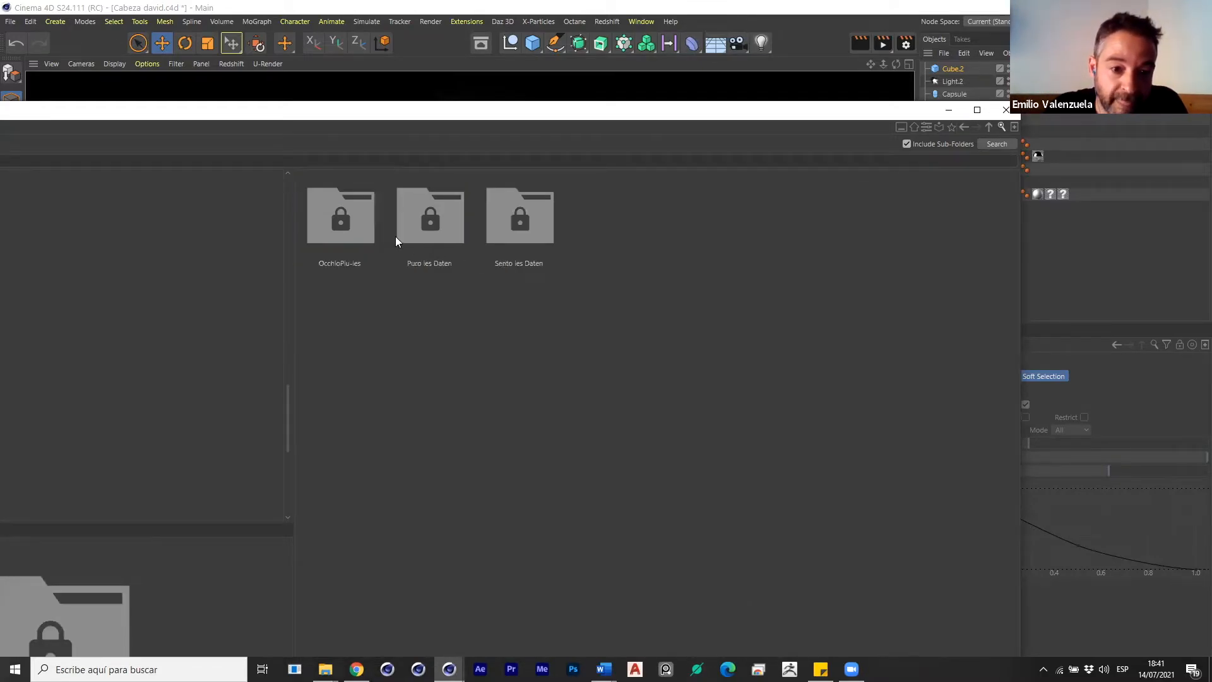
{"action": "double_click", "coordinate": [450, 224]}
{"action": "left_click", "coordinate": [1006, 109]}
Search the Asset Browser for "ies" and locate the IES Lights category under Lighting.
{"action": "left_click", "coordinate": [641, 43]}
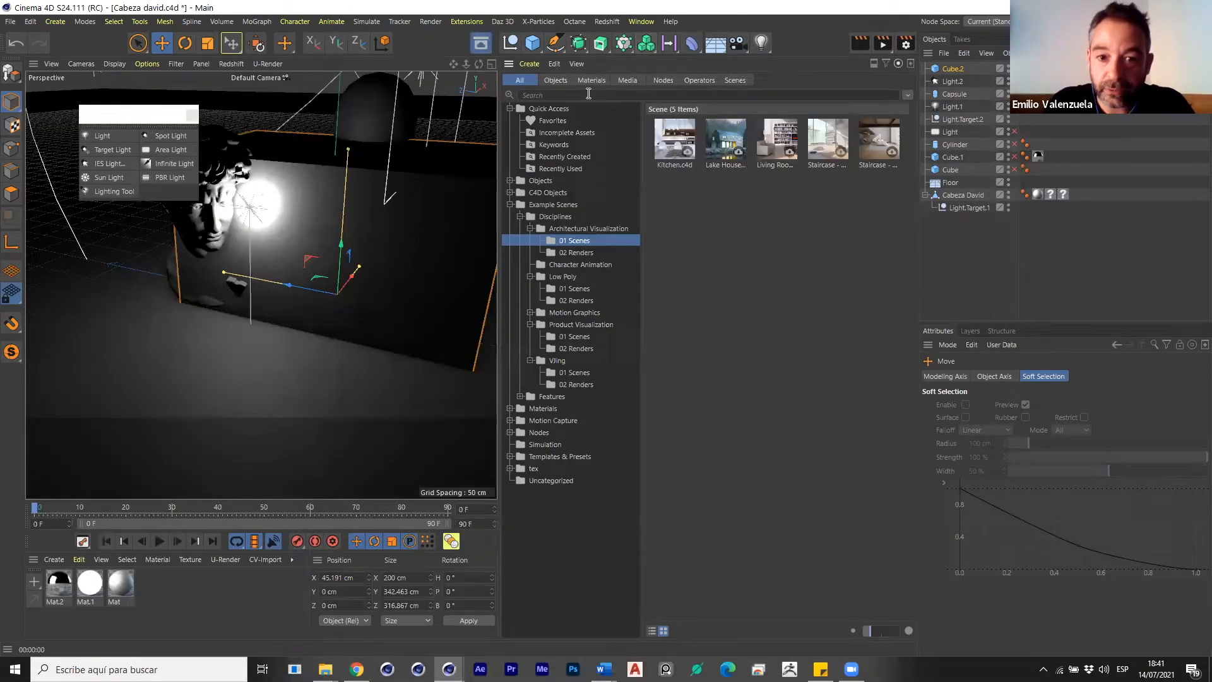
{"action": "left_click", "coordinate": [588, 95]}
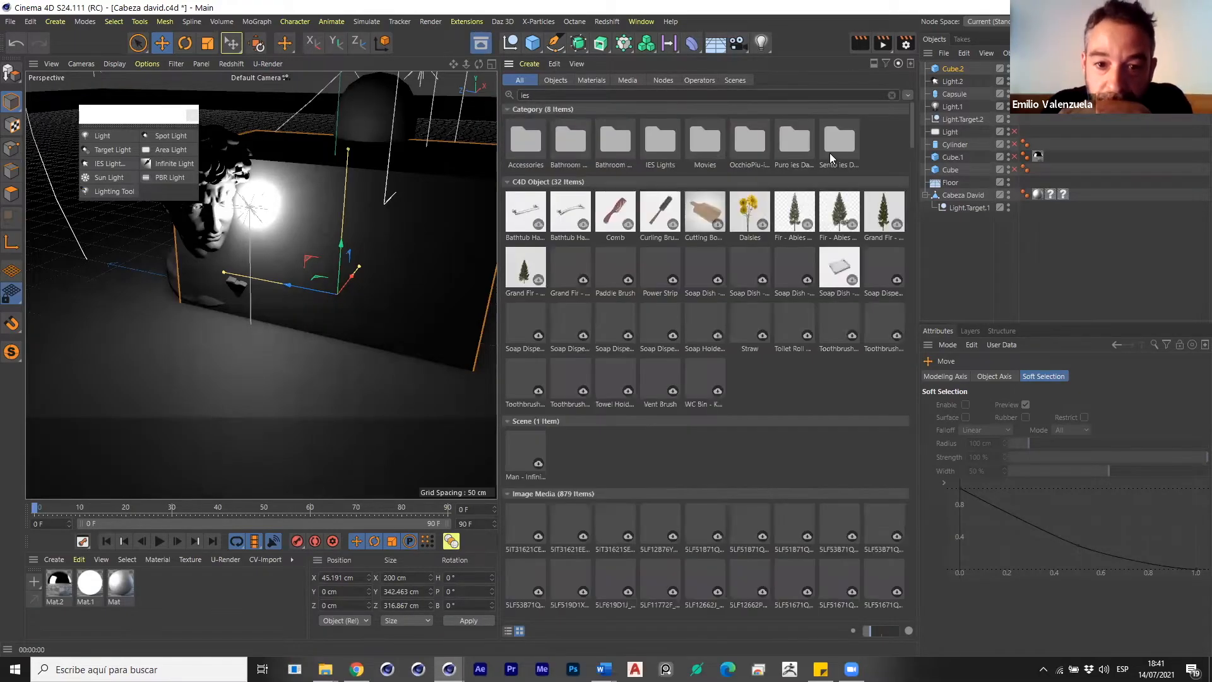
{"action": "double_click", "coordinate": [659, 140]}
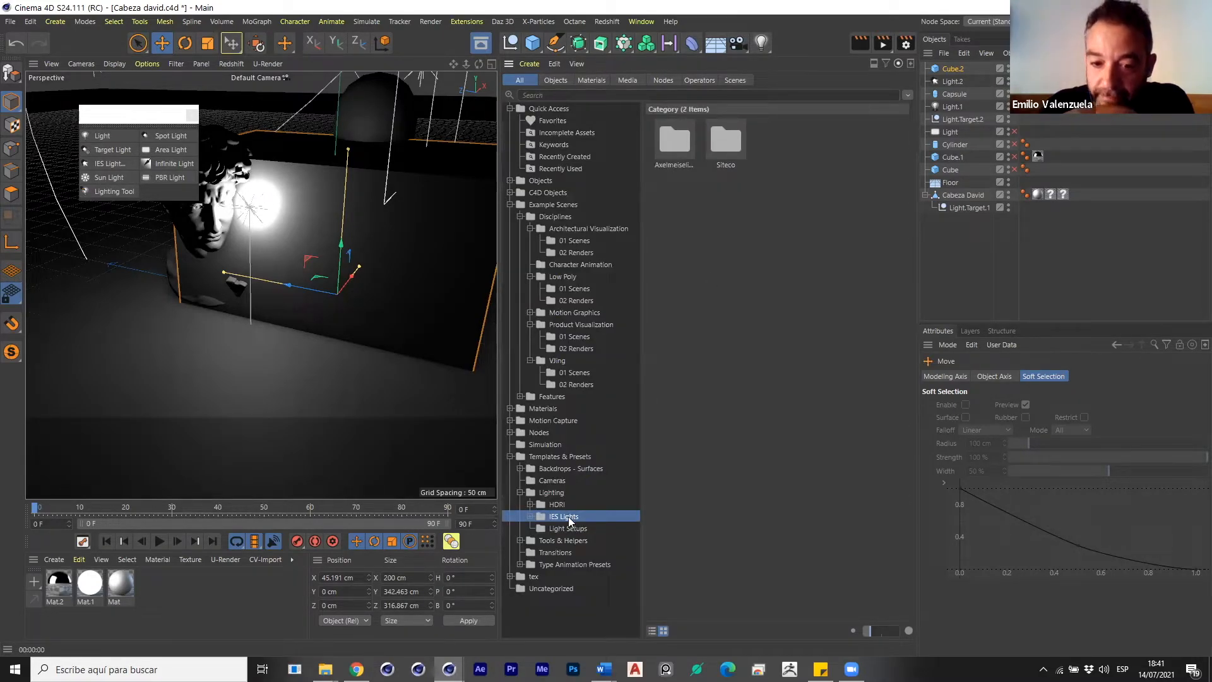
{"action": "left_click", "coordinate": [553, 493]}
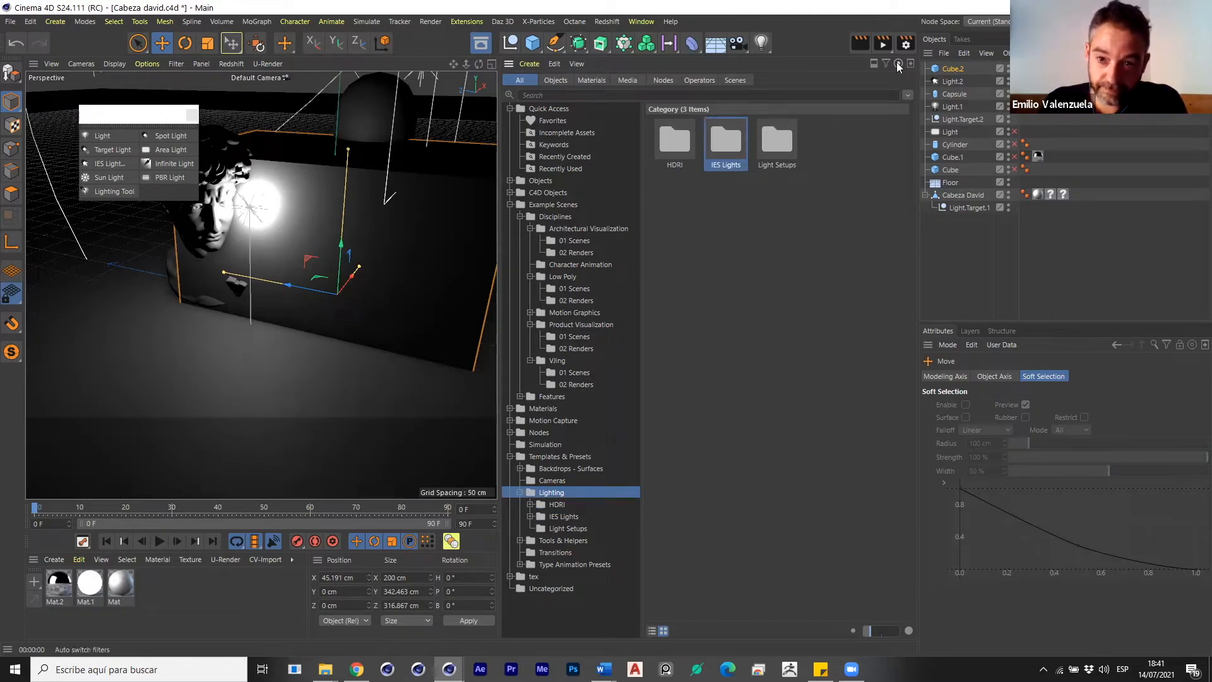
{"action": "key", "text": "shift+F8"}
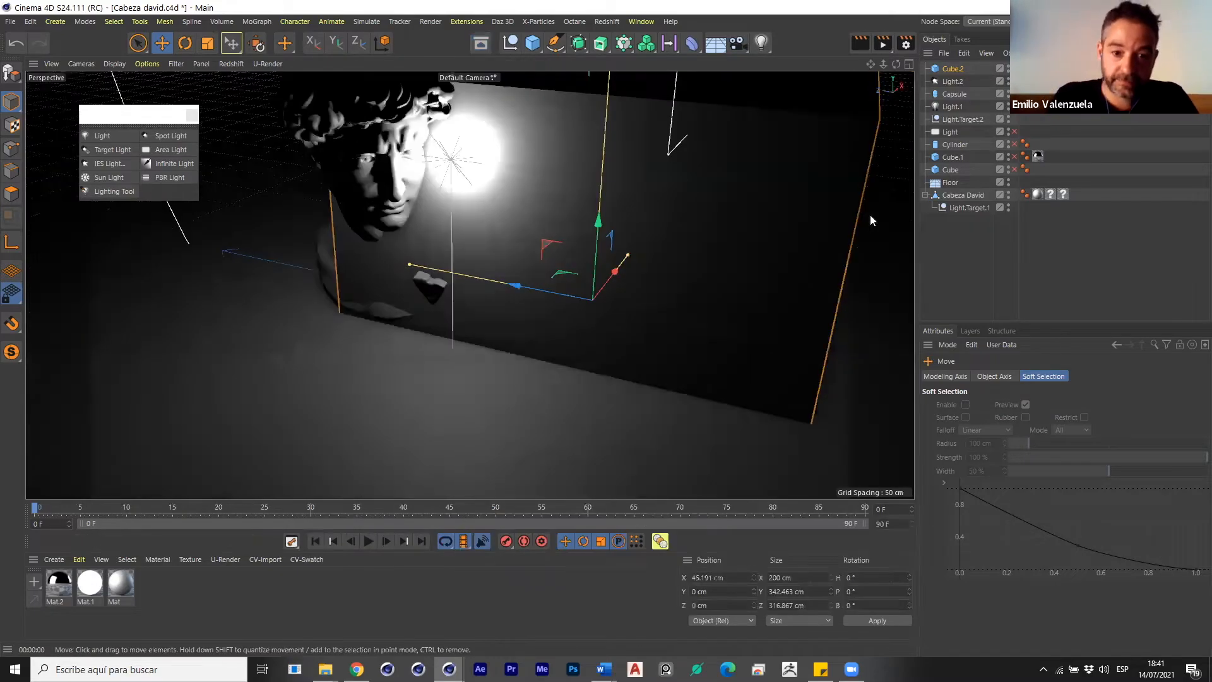
Delete the IES light Light.2 and shift the wall cube away from the bust to about 221 cm in X.
{"action": "left_click", "coordinate": [953, 82]}
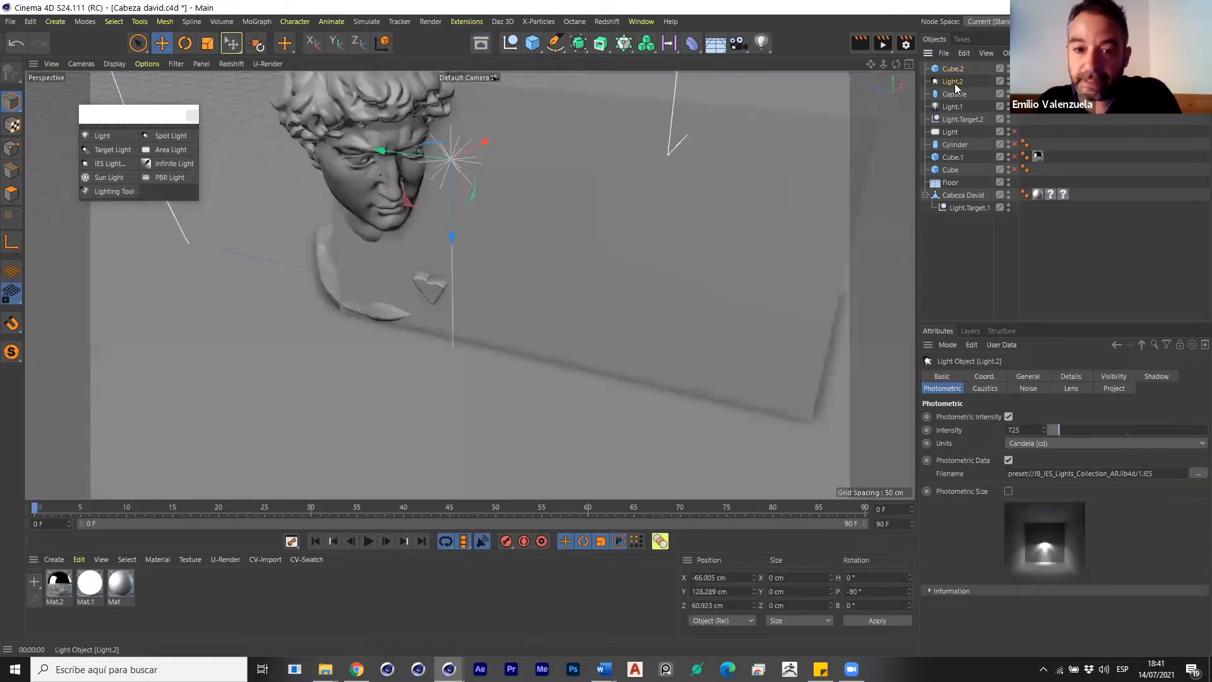
{"action": "key", "text": "Delete"}
{"action": "scroll", "coordinate": [469, 258], "scroll_direction": "down", "scroll_amount": 5}
{"action": "left_click", "coordinate": [530, 238]}
{"action": "left_click_drag", "start_coordinate": [545, 270], "coordinate": [594, 234]}
Add an infinite light and rotate it to about H -69°, P -17°, B -122°.
{"action": "left_click", "coordinate": [159, 166]}
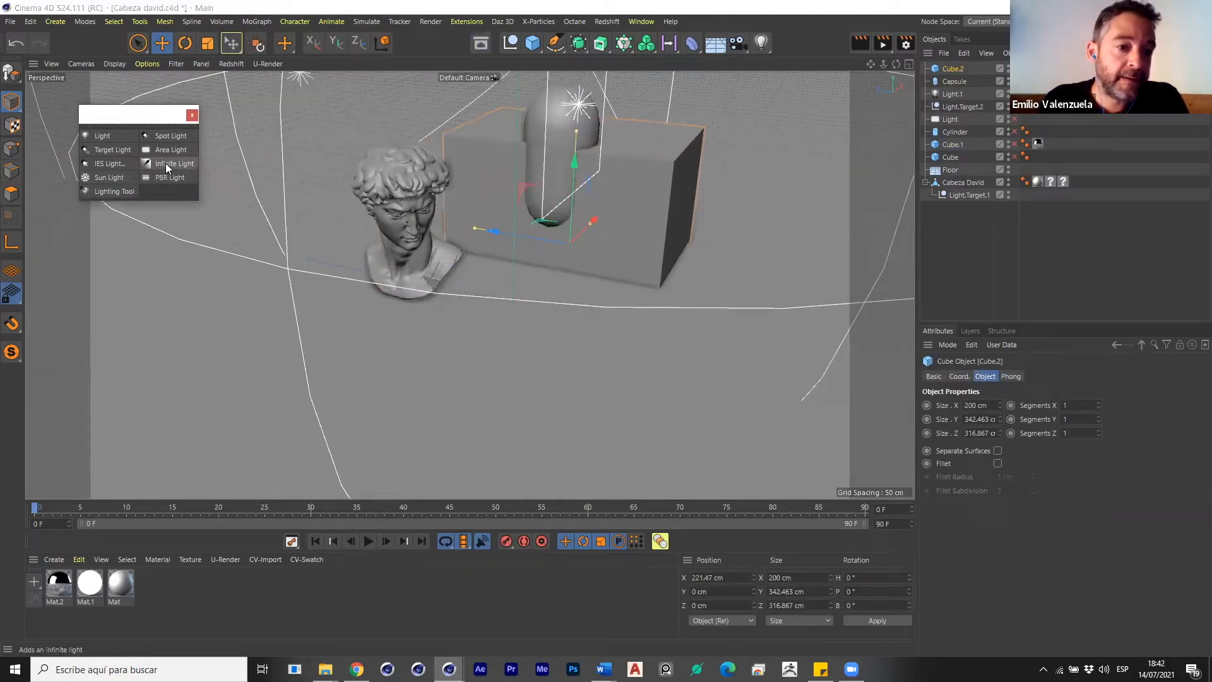
{"action": "left_click", "coordinate": [165, 164]}
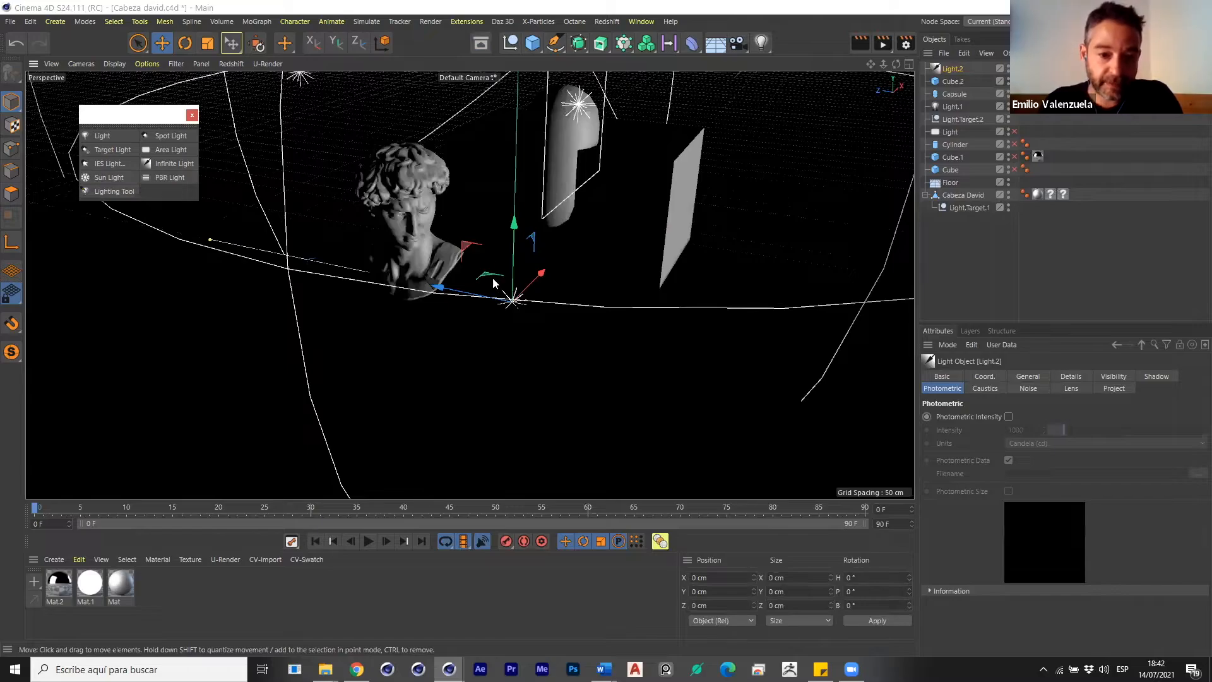
{"action": "key", "text": "r"}
{"action": "left_click_drag", "start_coordinate": [537, 305], "coordinate": [499, 349]}
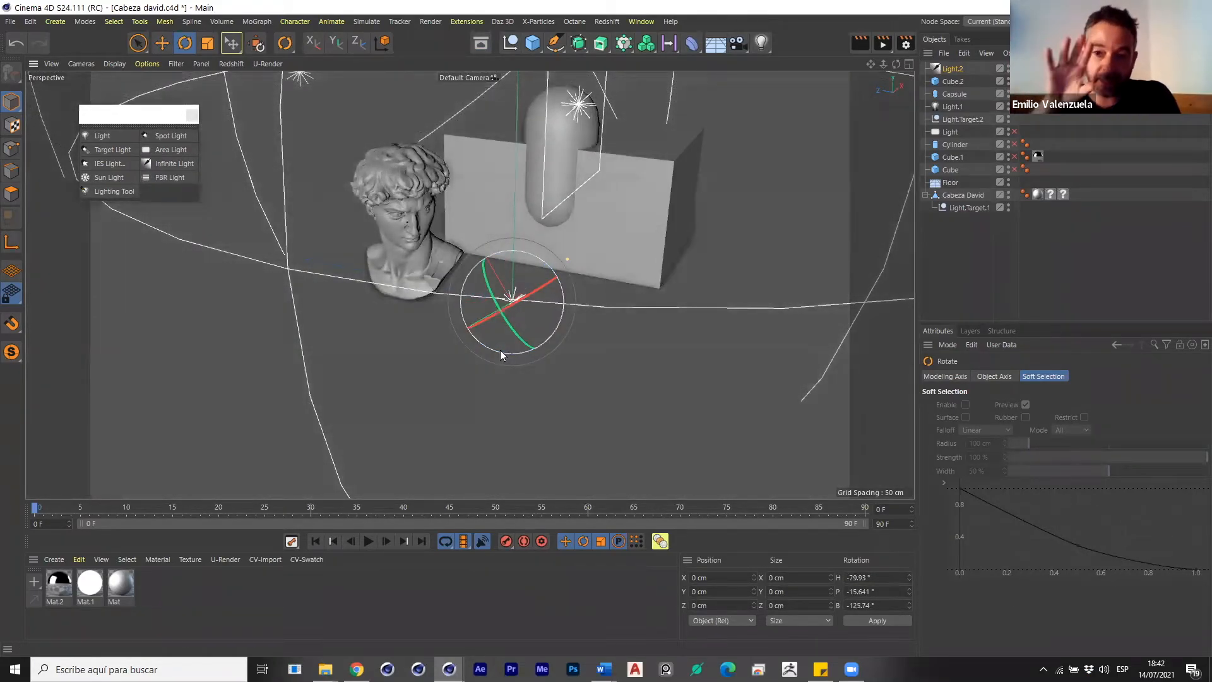
{"action": "mouse_move", "coordinate": [522, 269]}
{"action": "left_mouse_down"}
{"action": "mouse_move", "coordinate": [554, 260]}
{"action": "mouse_move", "coordinate": [528, 264]}
{"action": "left_mouse_up"}
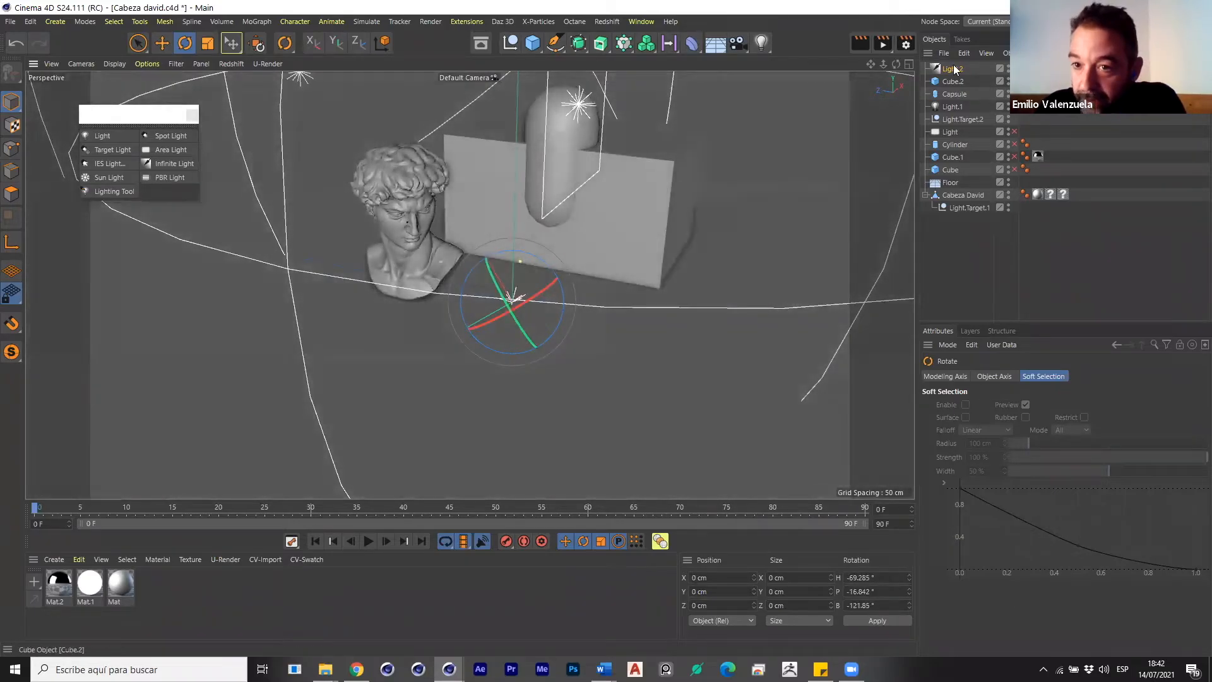
Give the infinite light Shadow Maps (Soft), rotate it to about H -6°, P -29°, B -82° and preview the render.
{"action": "left_click", "coordinate": [953, 69]}
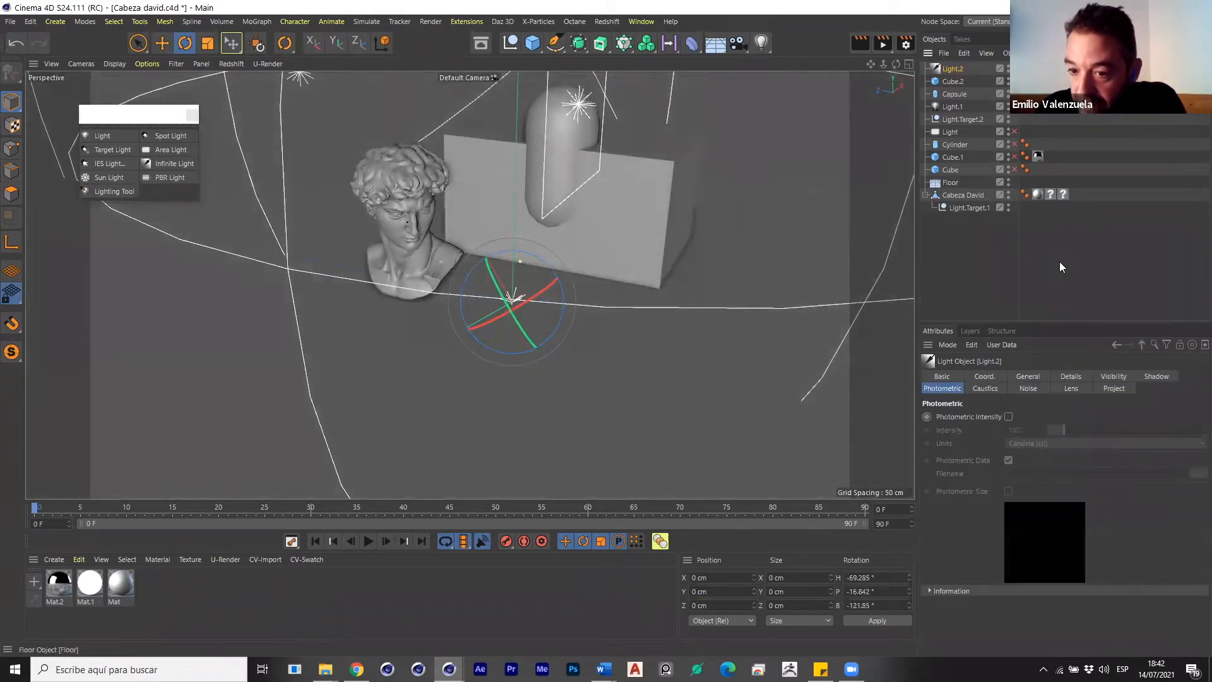
{"action": "left_click", "coordinate": [1036, 544]}
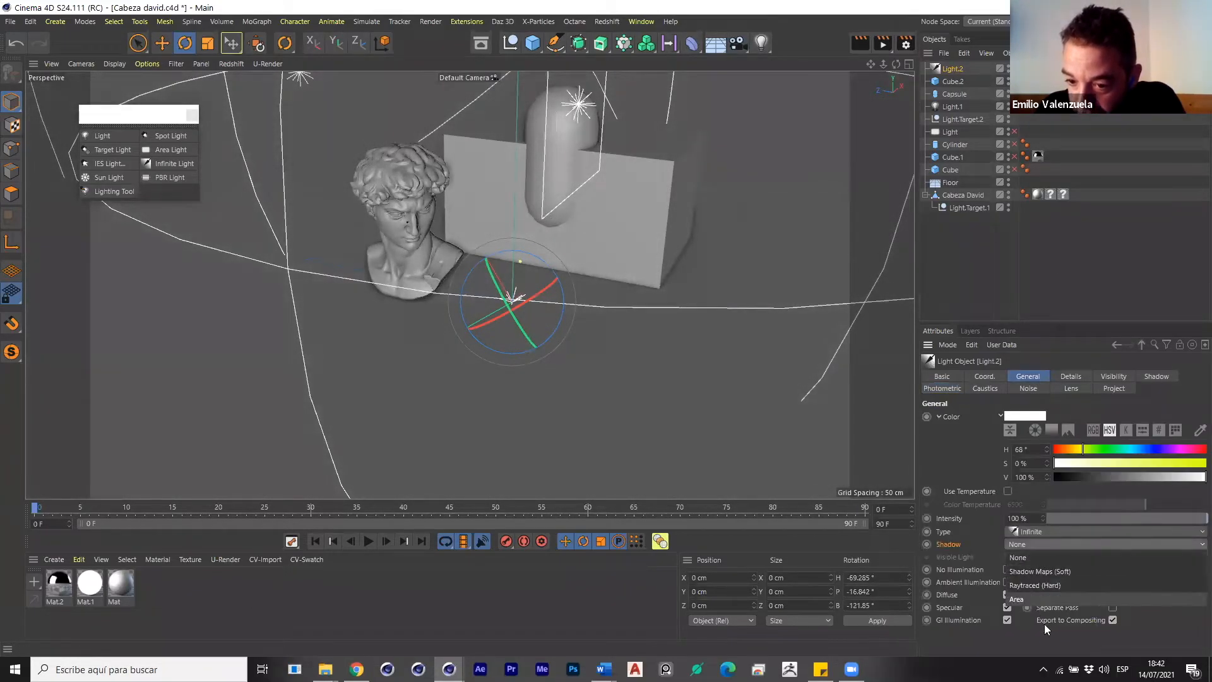
{"action": "left_click", "coordinate": [1035, 570]}
{"action": "left_click_drag", "start_coordinate": [526, 293], "coordinate": [571, 271]}
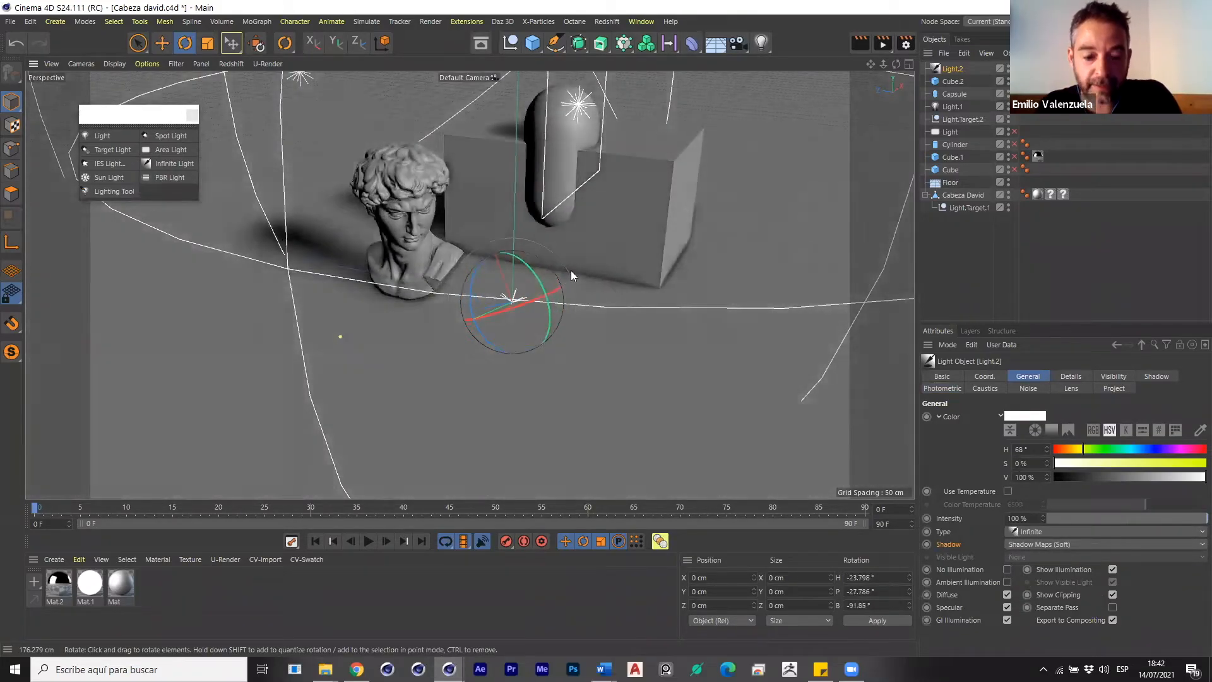
{"action": "key", "text": "e"}
{"action": "key", "text": "ctrl+r"}
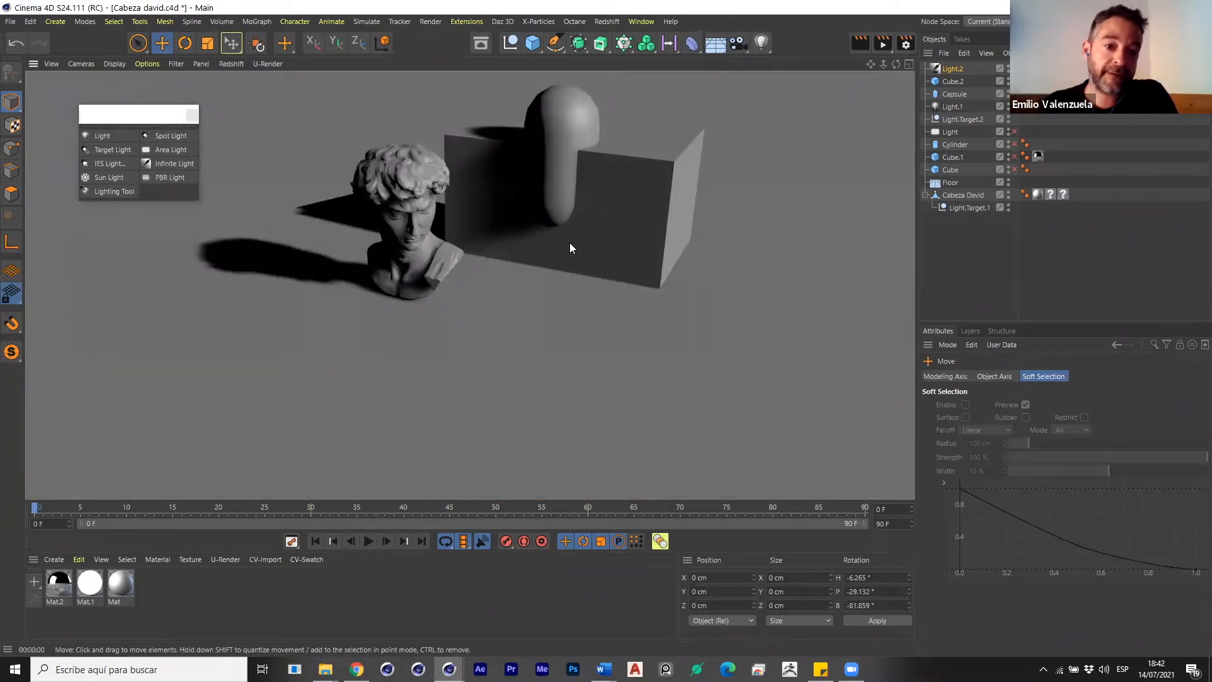
Set the infinite light's shadow to Raytraced (Hard) and preview the render of the whole scene and a close-up of the bust.
{"action": "left_click", "coordinate": [953, 71]}
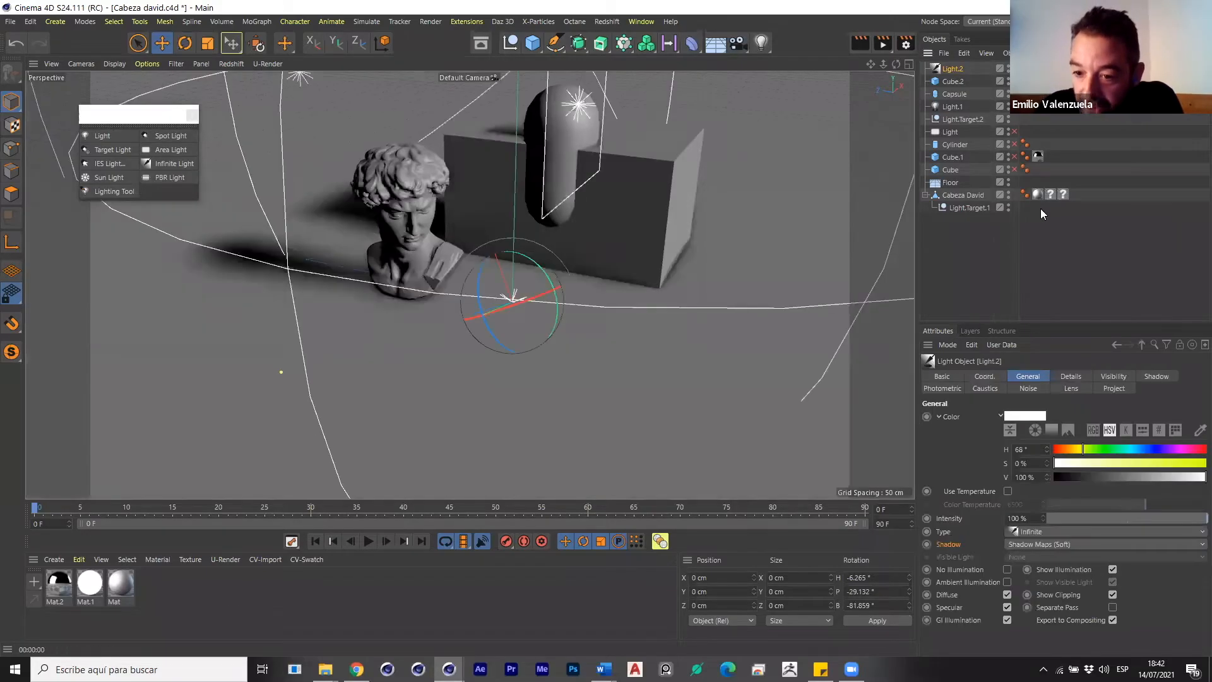
{"action": "left_click", "coordinate": [1025, 543]}
{"action": "left_click", "coordinate": [1034, 585]}
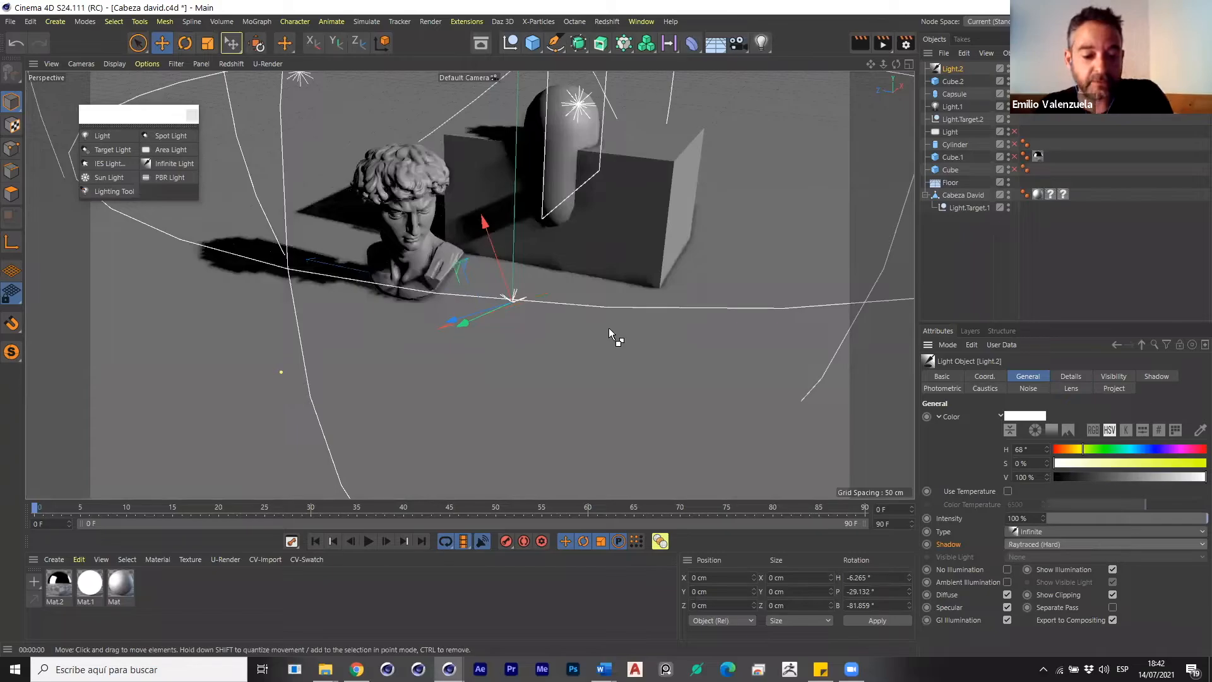
{"action": "key", "text": "ctrl+r"}
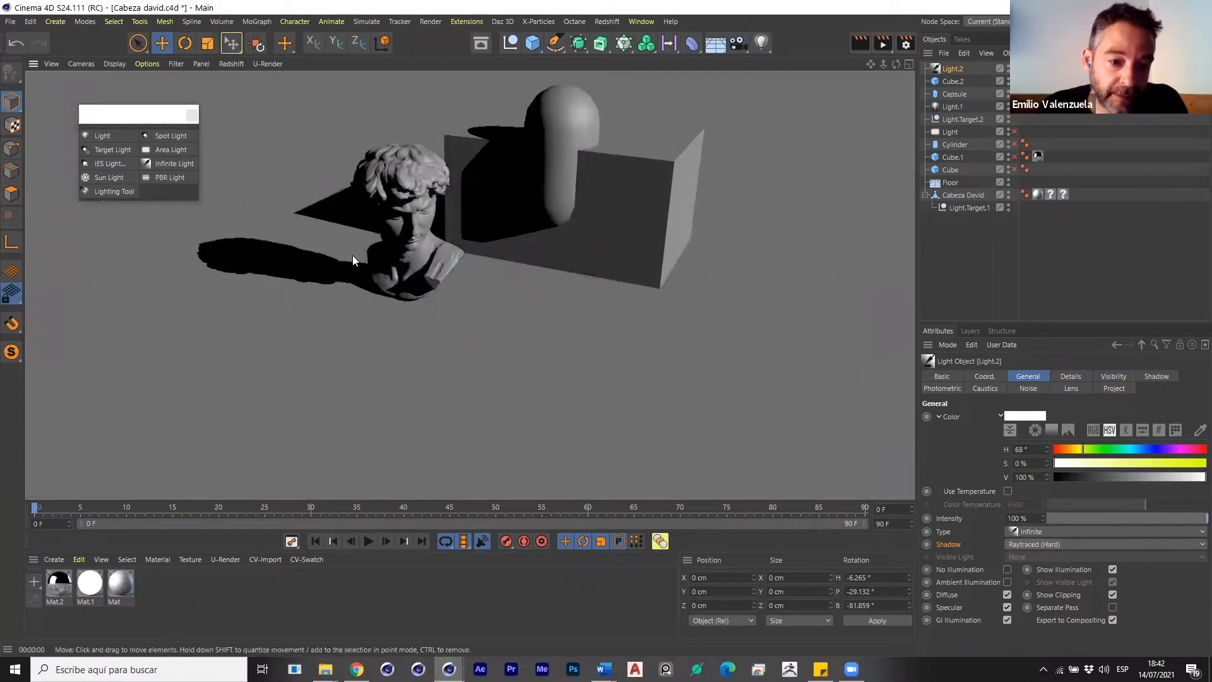
{"action": "scroll", "coordinate": [347, 256], "scroll_direction": "up", "scroll_amount": 5}
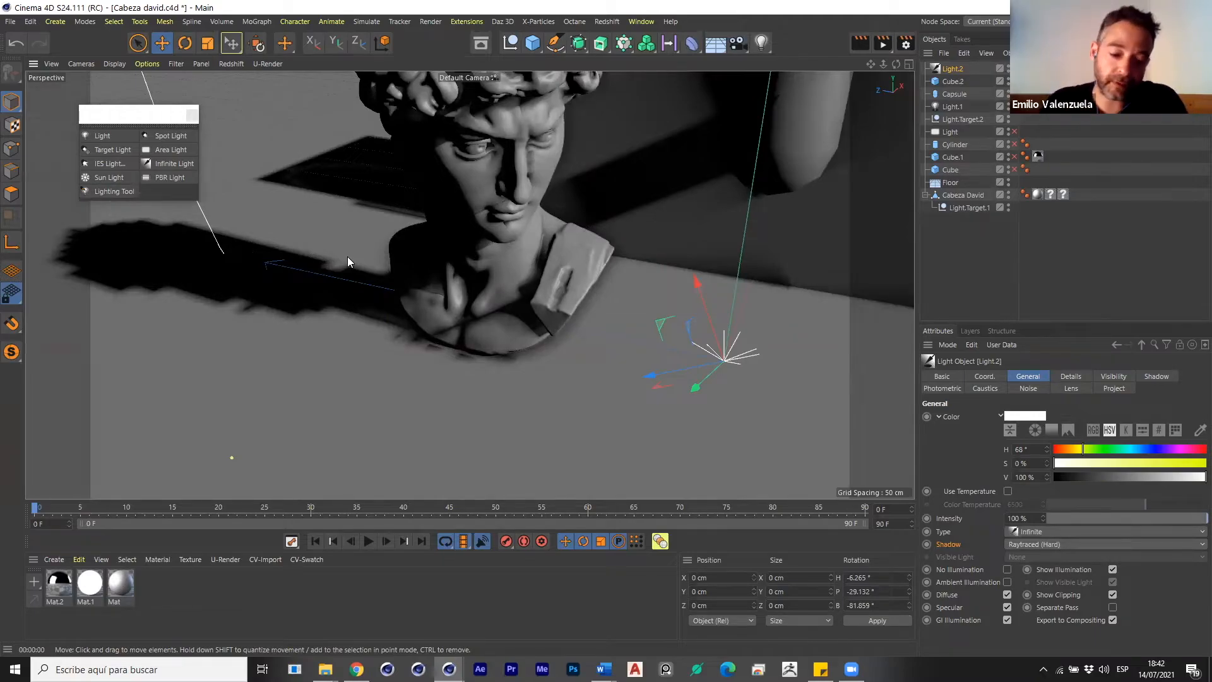
{"action": "key", "text": "ctrl+r"}
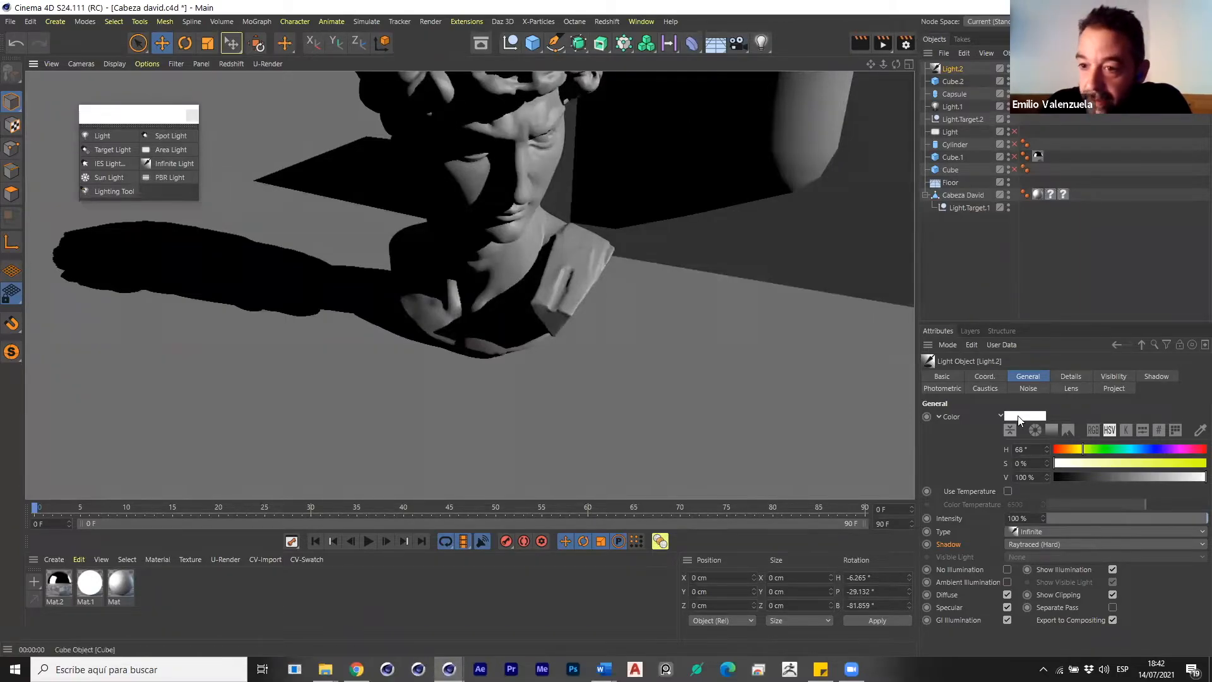
Examine the infinite light's shadow colour options and its Details settings.
{"action": "left_click", "coordinate": [1157, 377]}
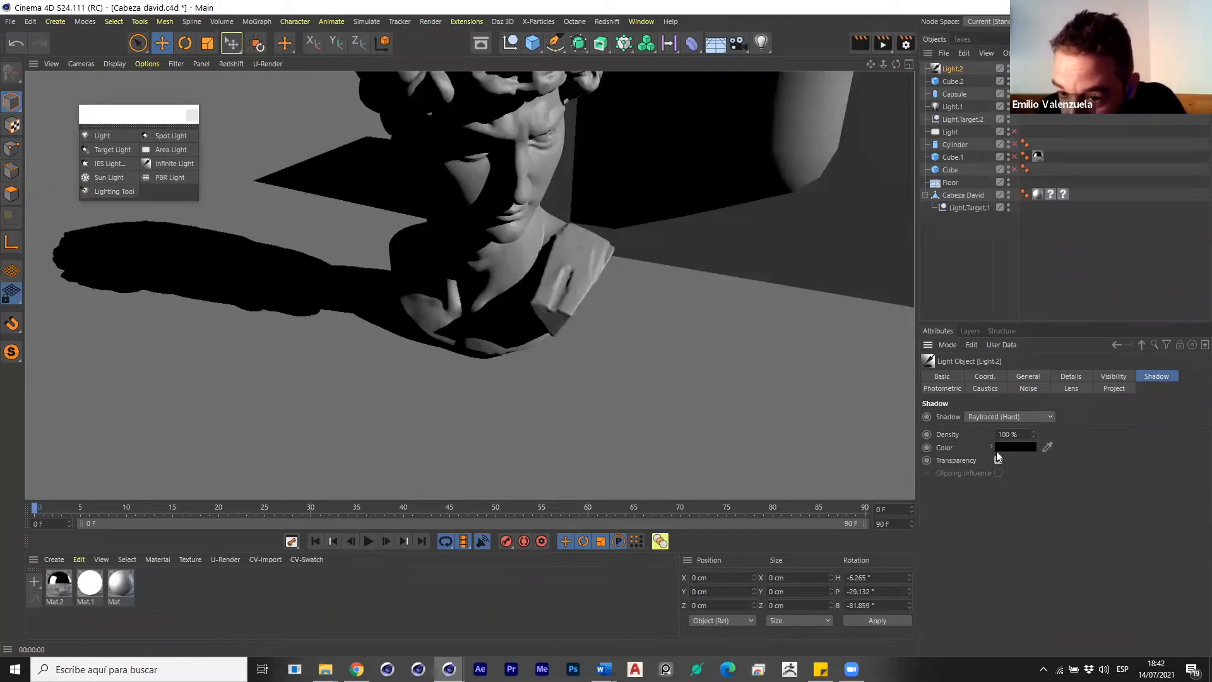
{"action": "left_click", "coordinate": [991, 446]}
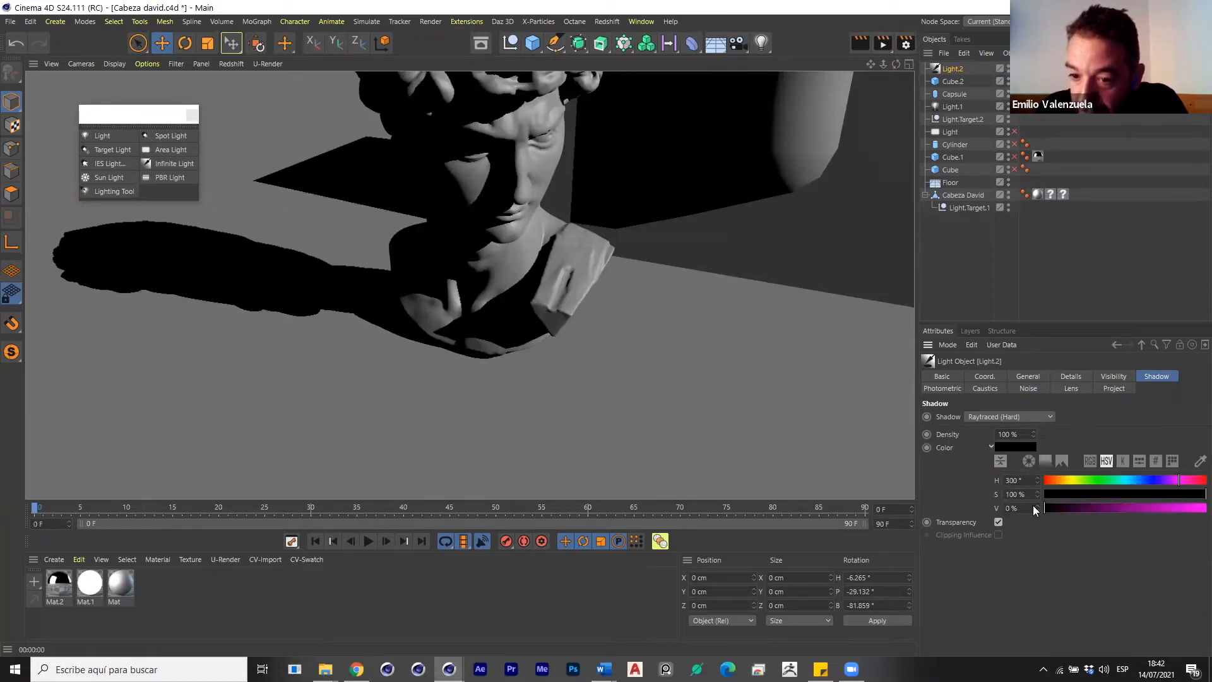
{"action": "left_click", "coordinate": [1082, 374]}
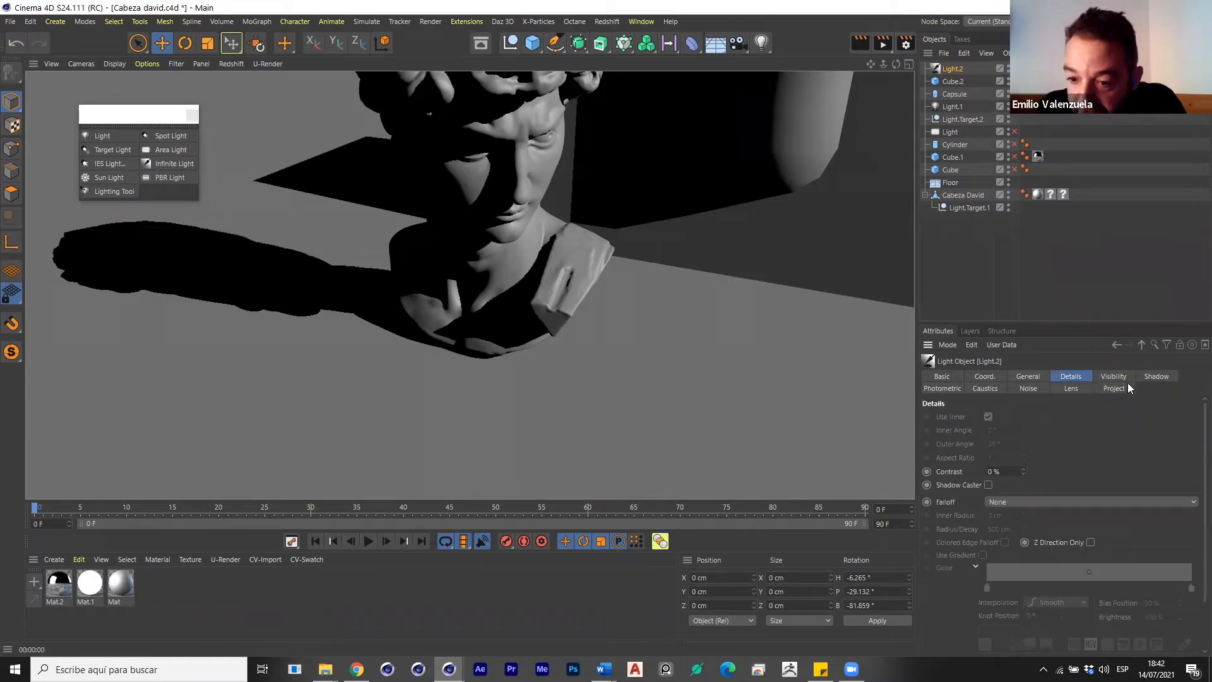
Set the anti-aliasing in the render settings to None and preview the bust's render.
{"action": "left_click", "coordinate": [906, 43]}
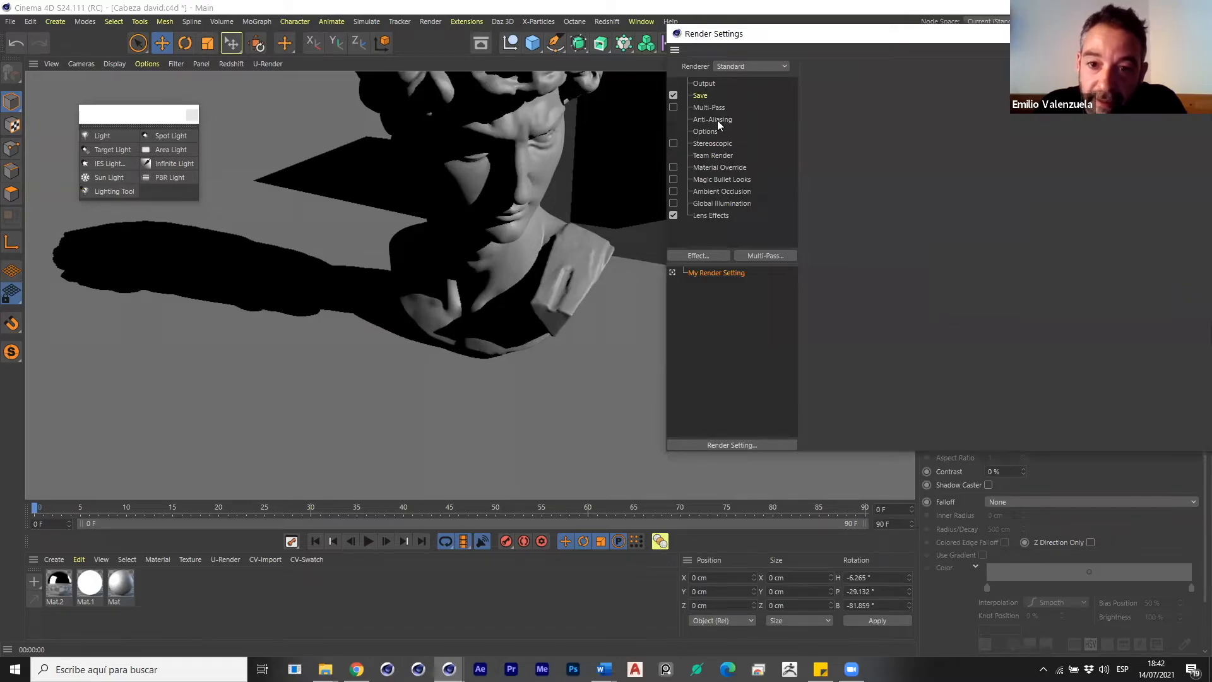
{"action": "left_click", "coordinate": [718, 120]}
{"action": "left_click_drag", "start_coordinate": [784, 51], "coordinate": [630, 191]}
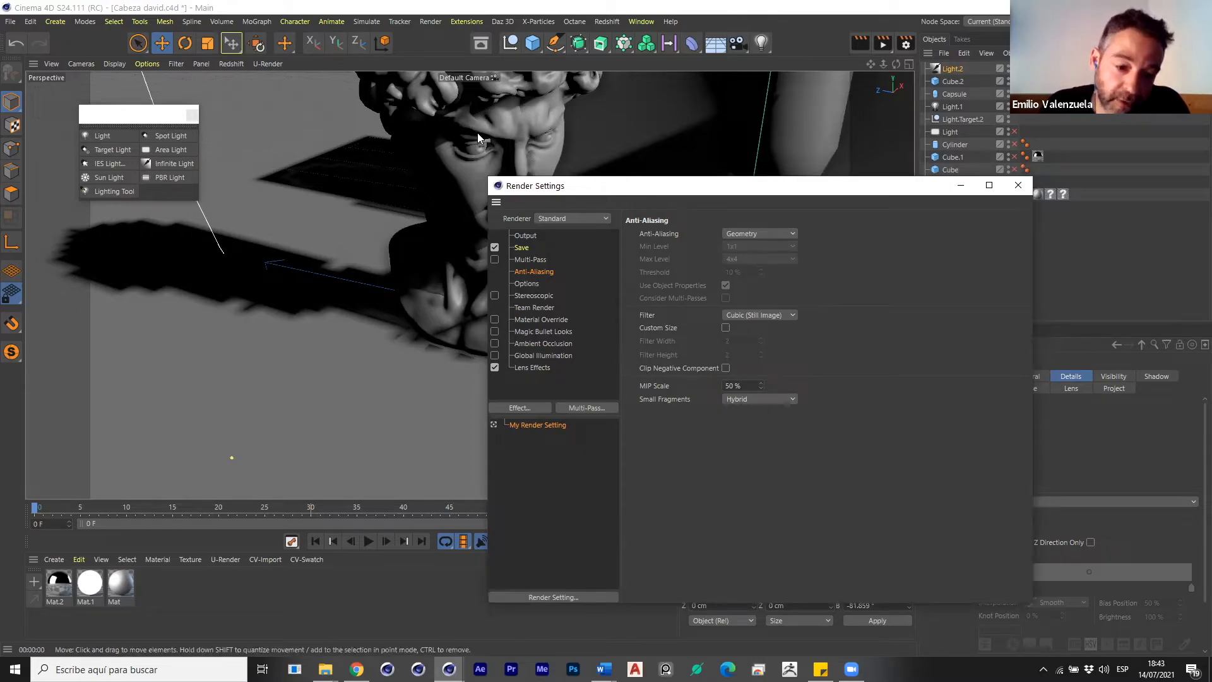
{"action": "left_click", "coordinate": [769, 237]}
{"action": "left_click", "coordinate": [770, 245]}
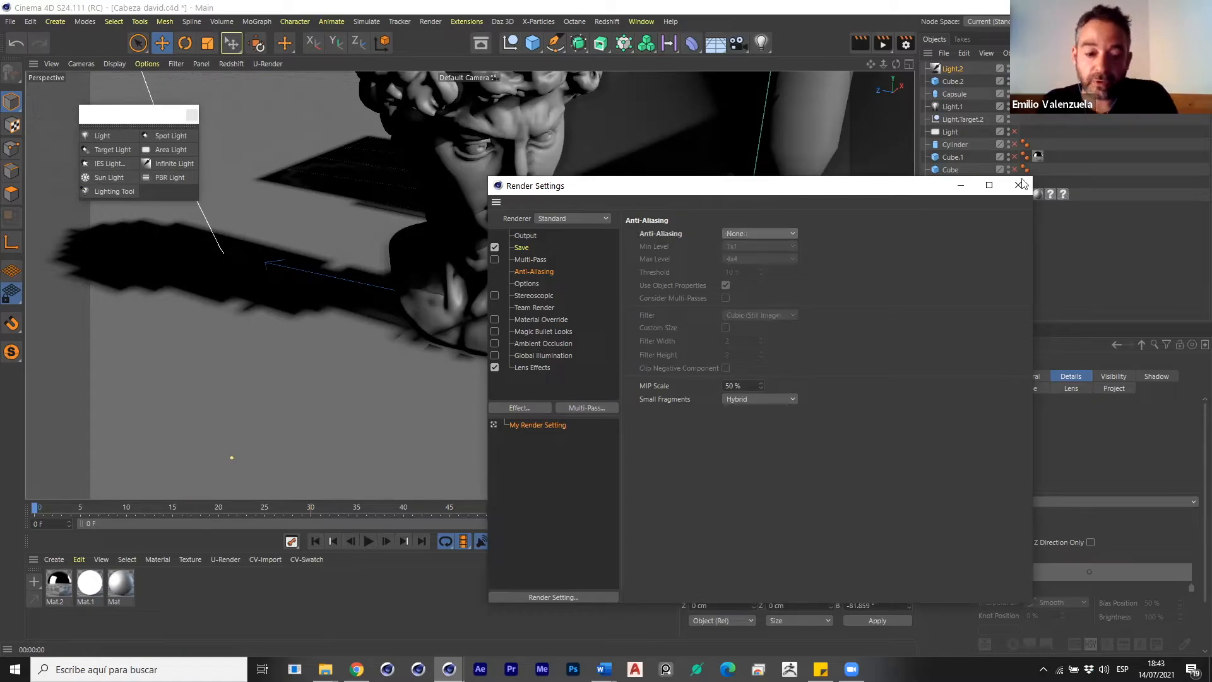
{"action": "left_click_drag", "start_coordinate": [777, 192], "coordinate": [1022, 182]}
{"action": "key", "text": "ctrl+r"}
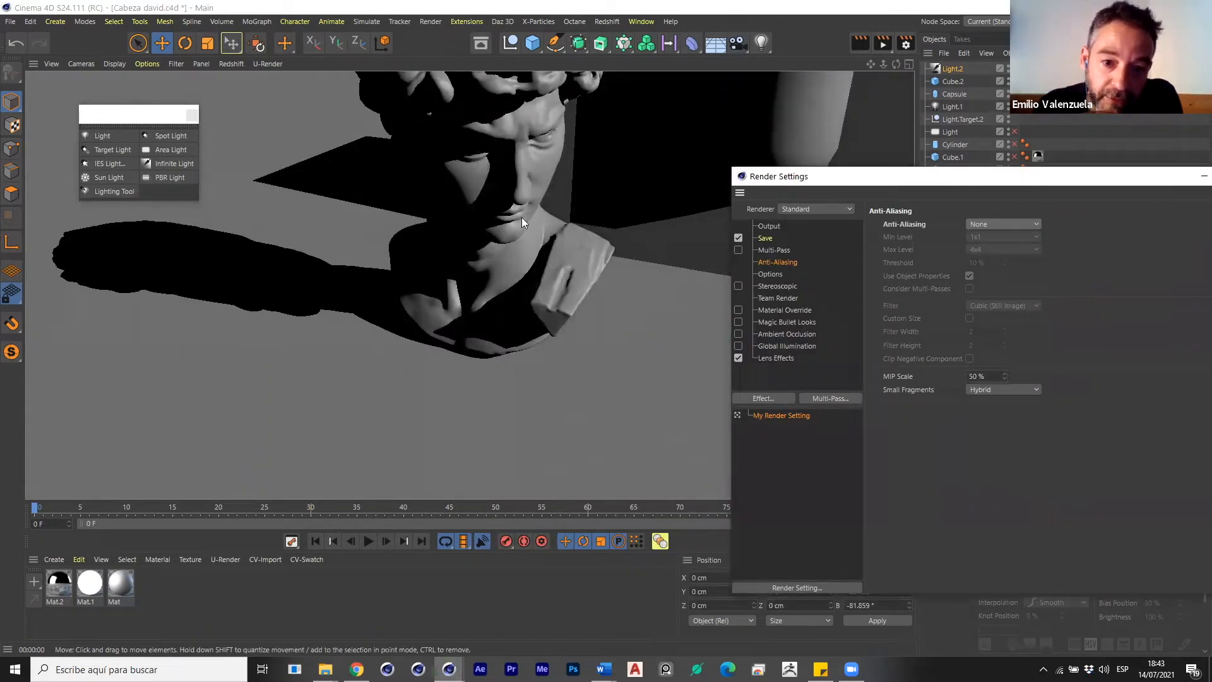
Set the anti-aliasing to Geometry and preview the render for comparison.
{"action": "left_click", "coordinate": [1010, 226]}
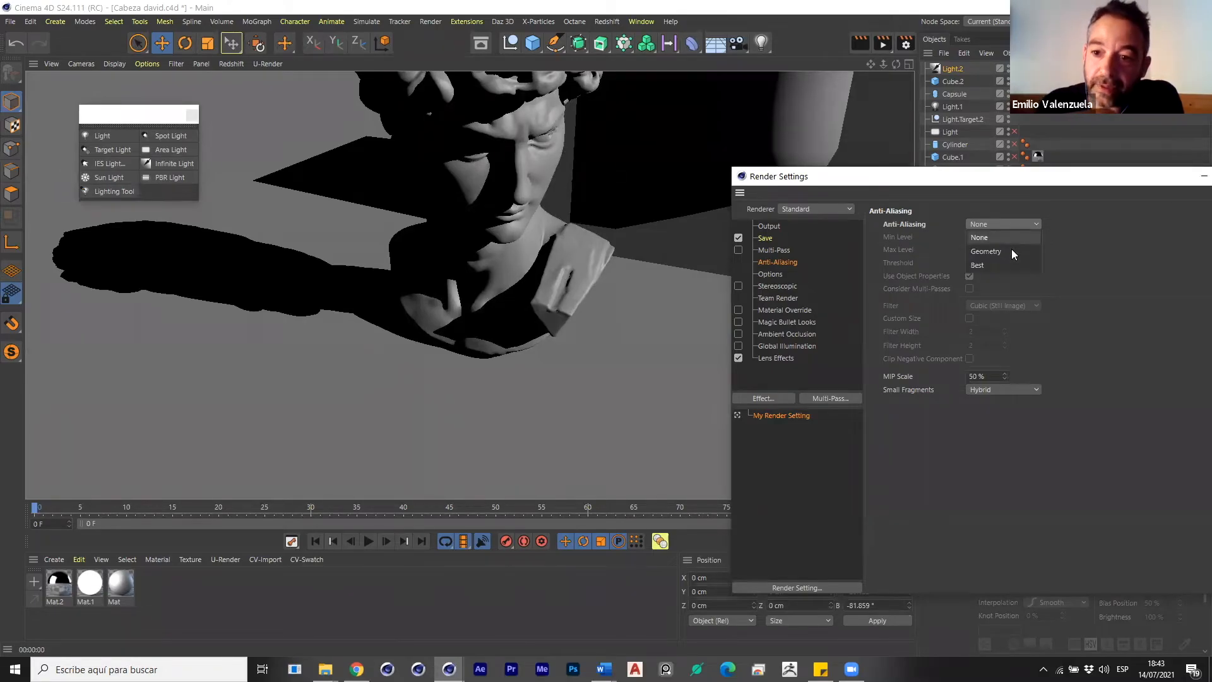
{"action": "left_click", "coordinate": [1011, 249]}
{"action": "key", "text": "ctrl+r"}
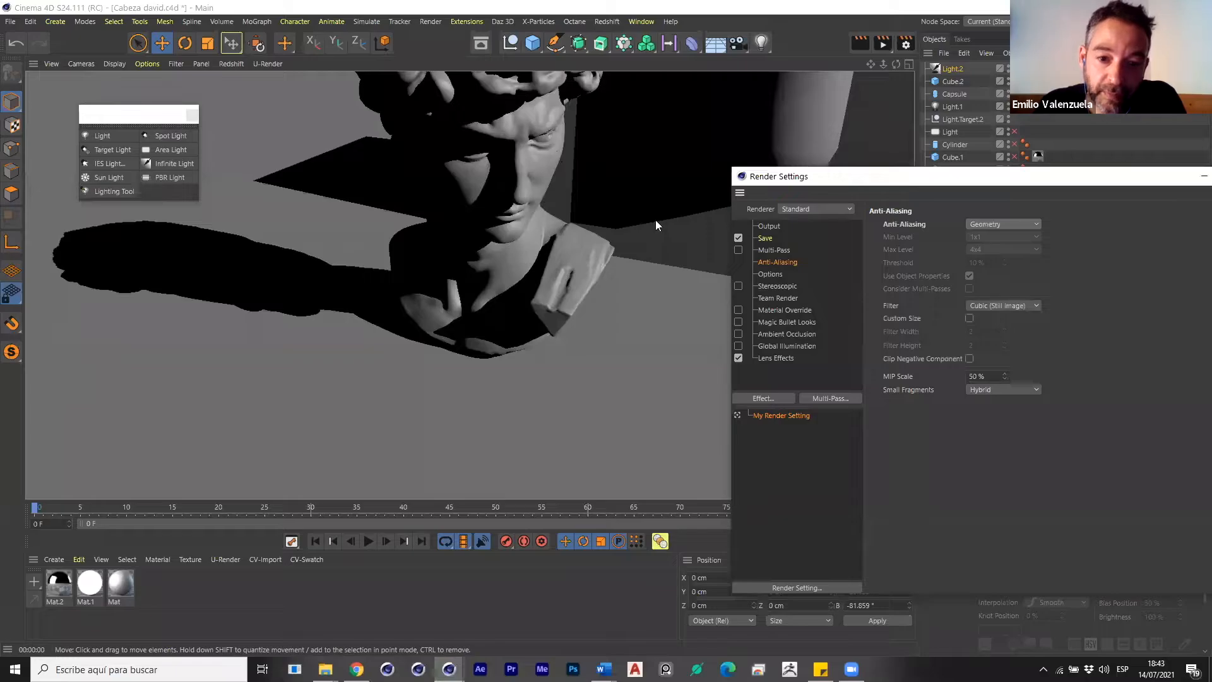
Set the anti-aliasing to Best, preview the render and look through the available anti-aliasing filters.
{"action": "left_click", "coordinate": [986, 222]}
{"action": "left_click", "coordinate": [985, 266]}
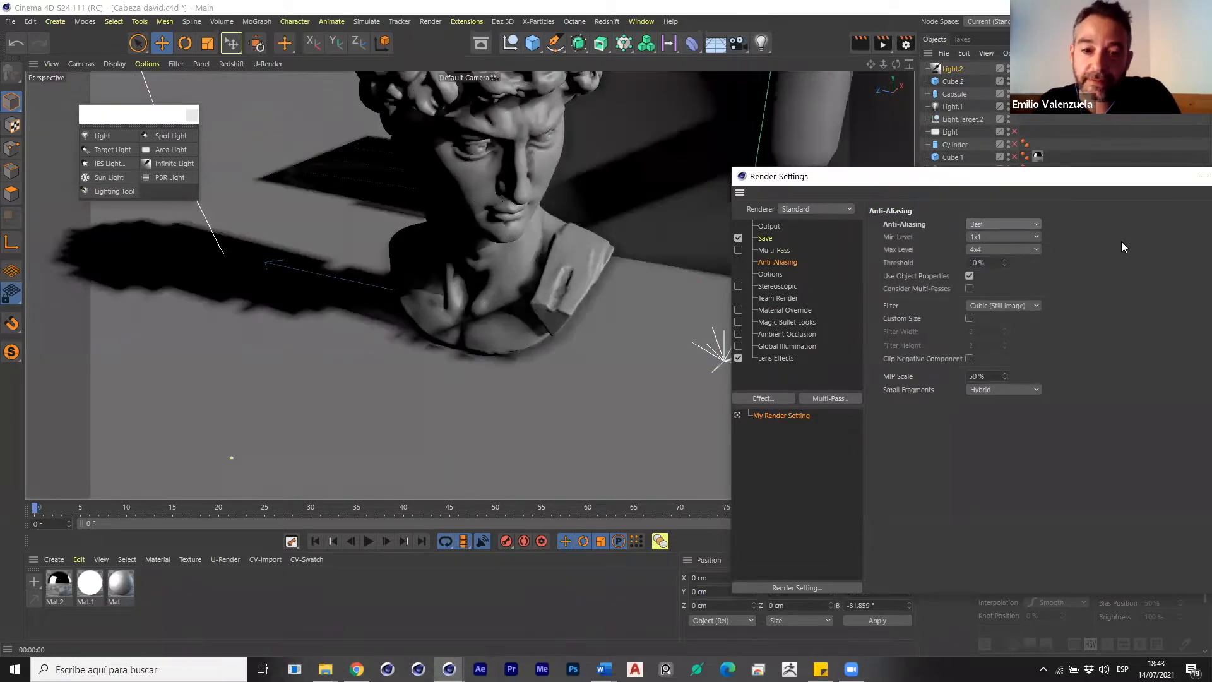
{"action": "key", "text": "ctrl+r"}
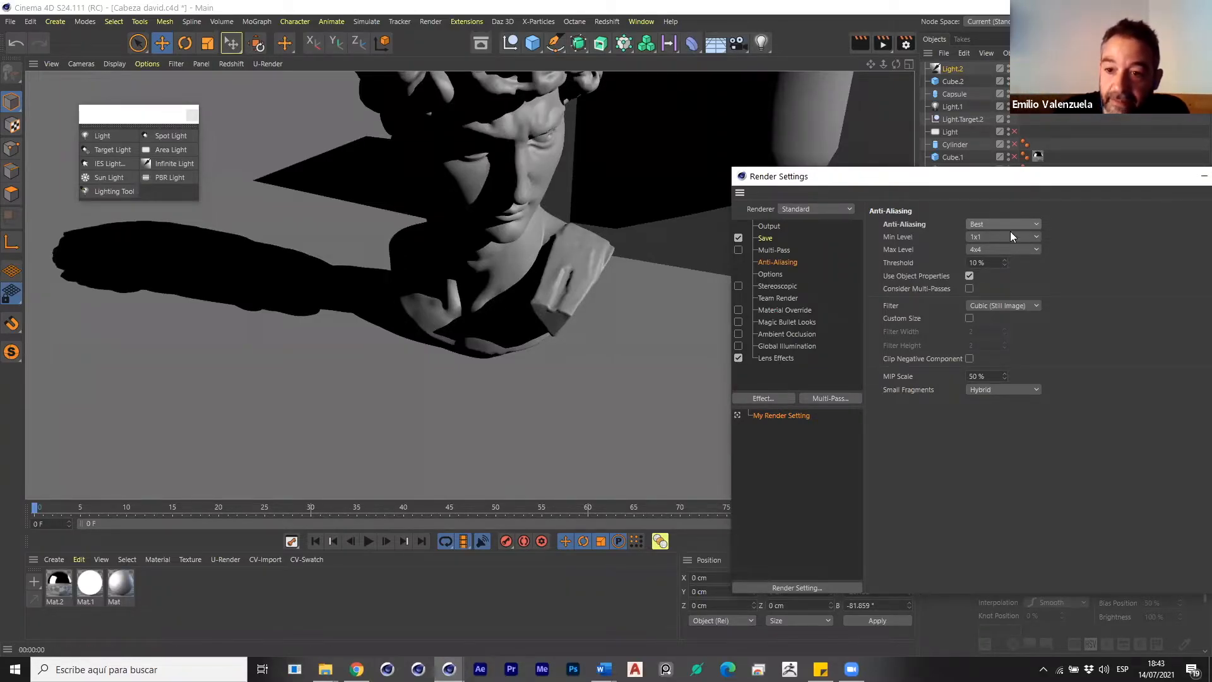
{"action": "left_click", "coordinate": [1029, 305]}
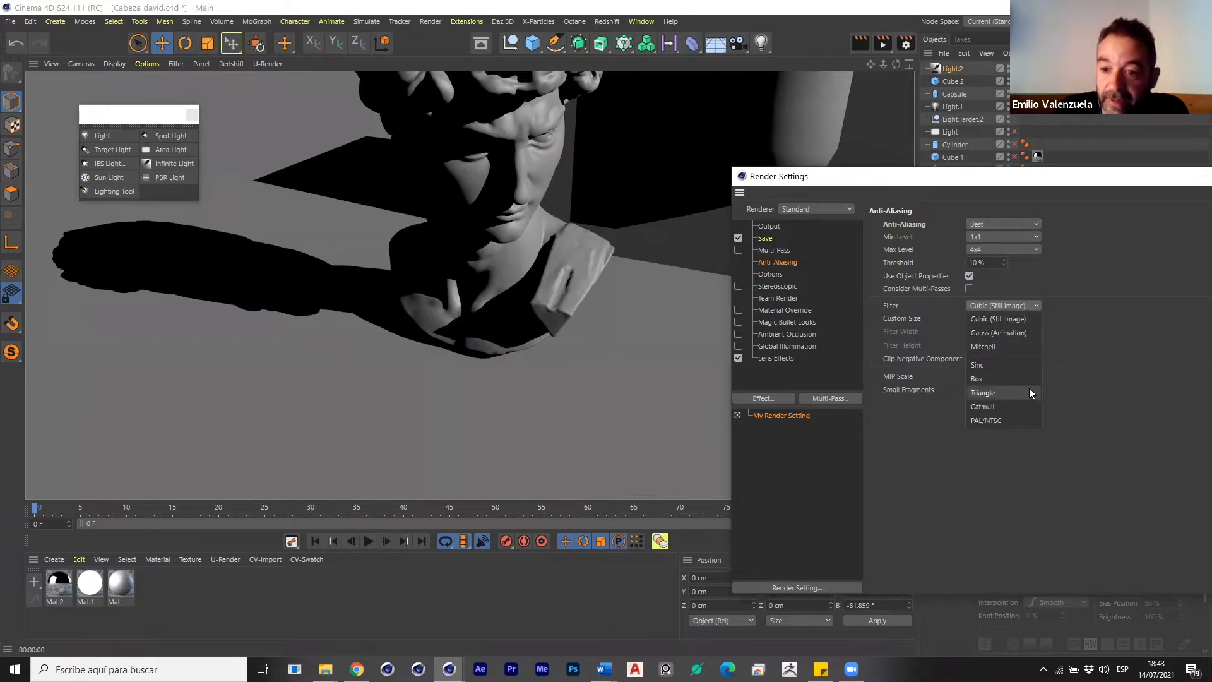
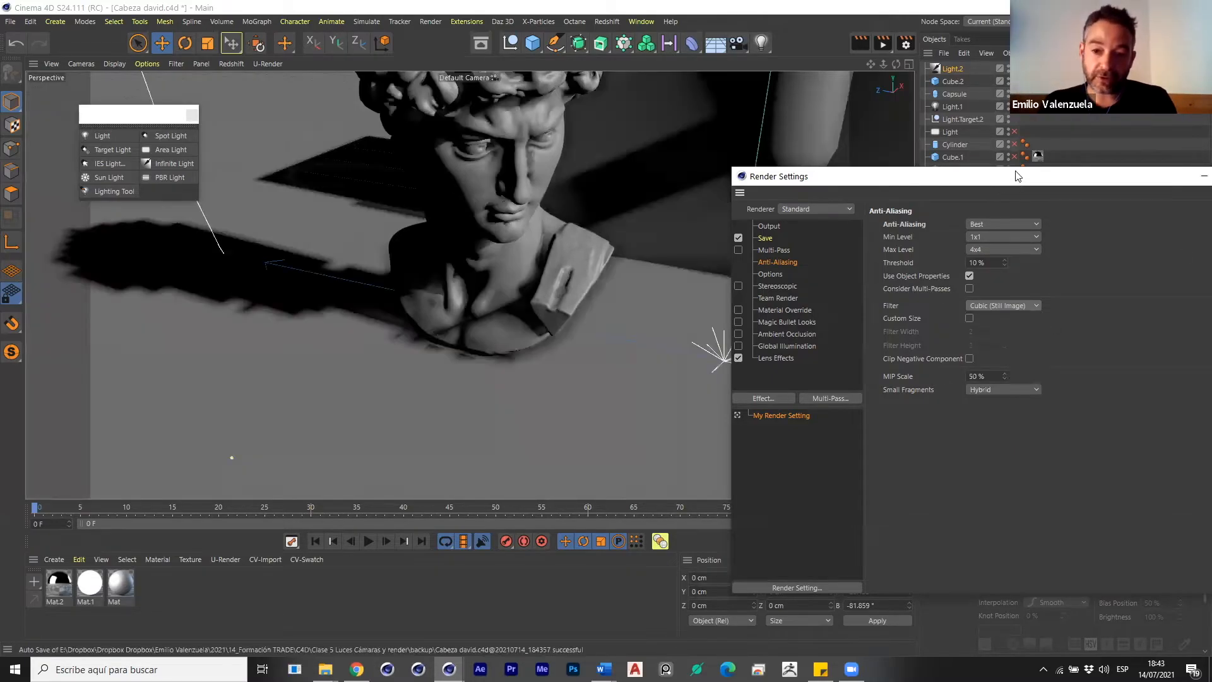
Rename the first render setting as Test.
{"action": "left_click_drag", "start_coordinate": [1019, 179], "coordinate": [800, 173]}
{"action": "double_click", "coordinate": [572, 415]}
{"action": "double_click", "coordinate": [575, 408]}
{"action": "type", "text": "Test"}
{"action": "key", "text": "Return"}
Rename the second render setting, below Test, as Final.
{"action": "double_click", "coordinate": [565, 422]}
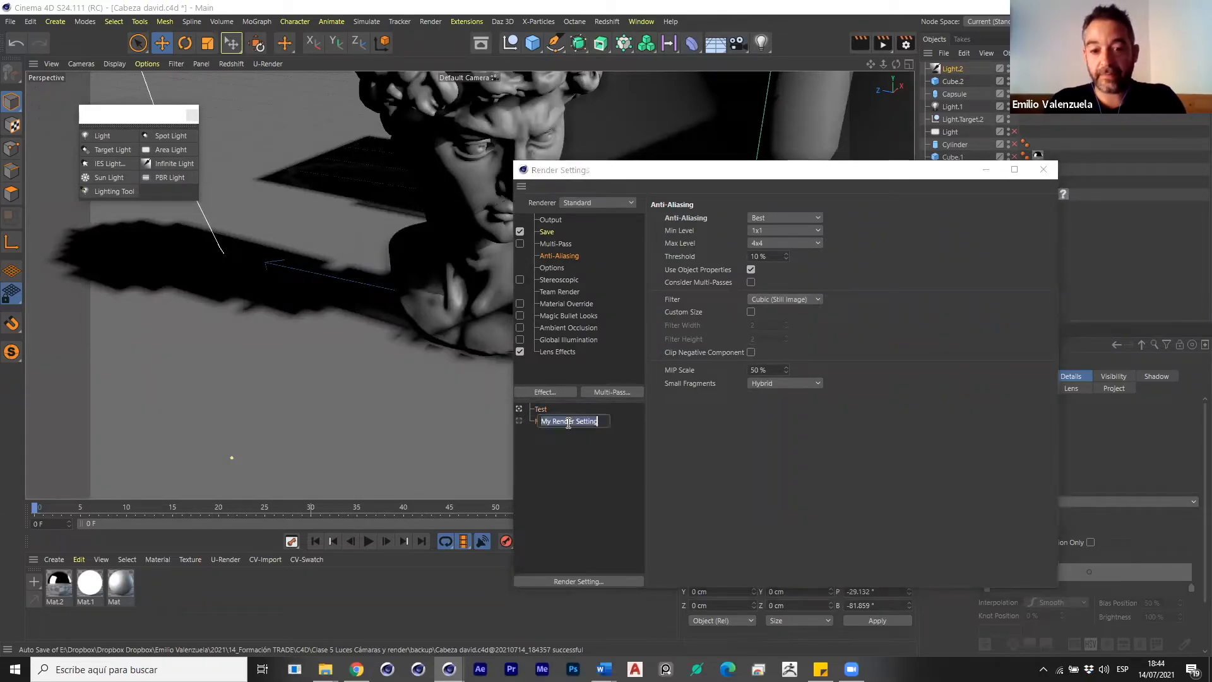
{"action": "key", "text": "Return"}
{"action": "mouse_move", "coordinate": [543, 424]}
{"action": "left_mouse_down"}
{"action": "mouse_move", "coordinate": [549, 433]}
{"action": "mouse_move", "coordinate": [544, 409]}
{"action": "left_mouse_up"}
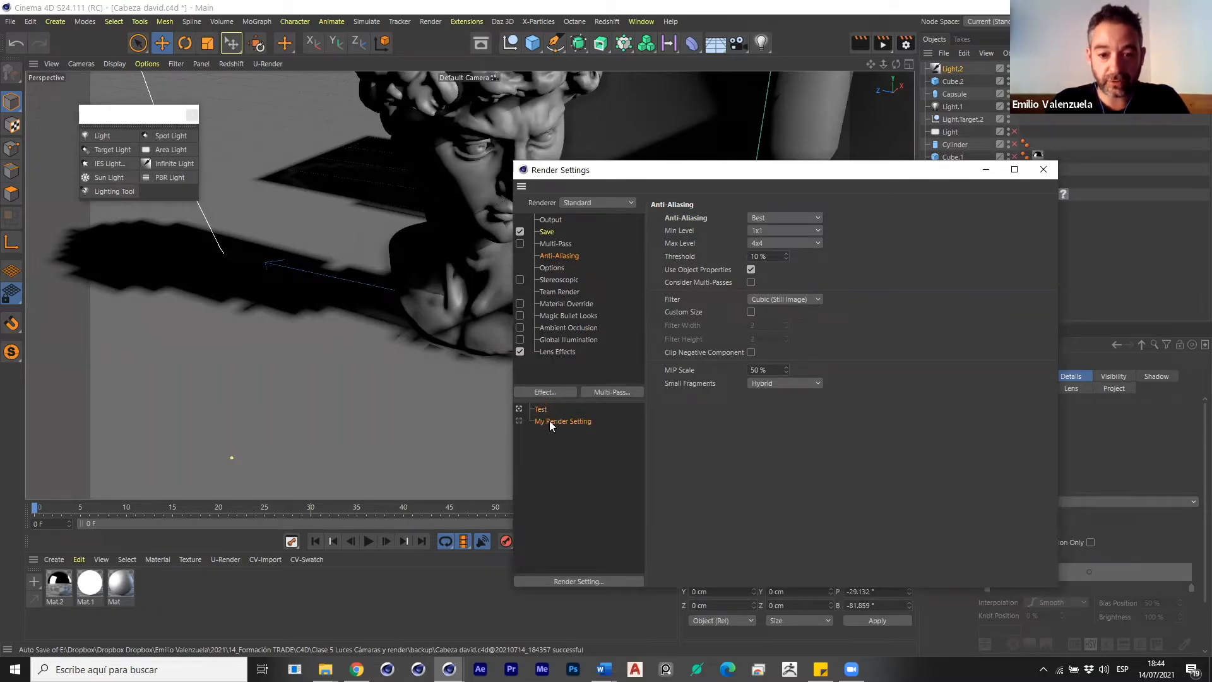
{"action": "double_click", "coordinate": [567, 424]}
{"action": "type", "text": "Fir"}
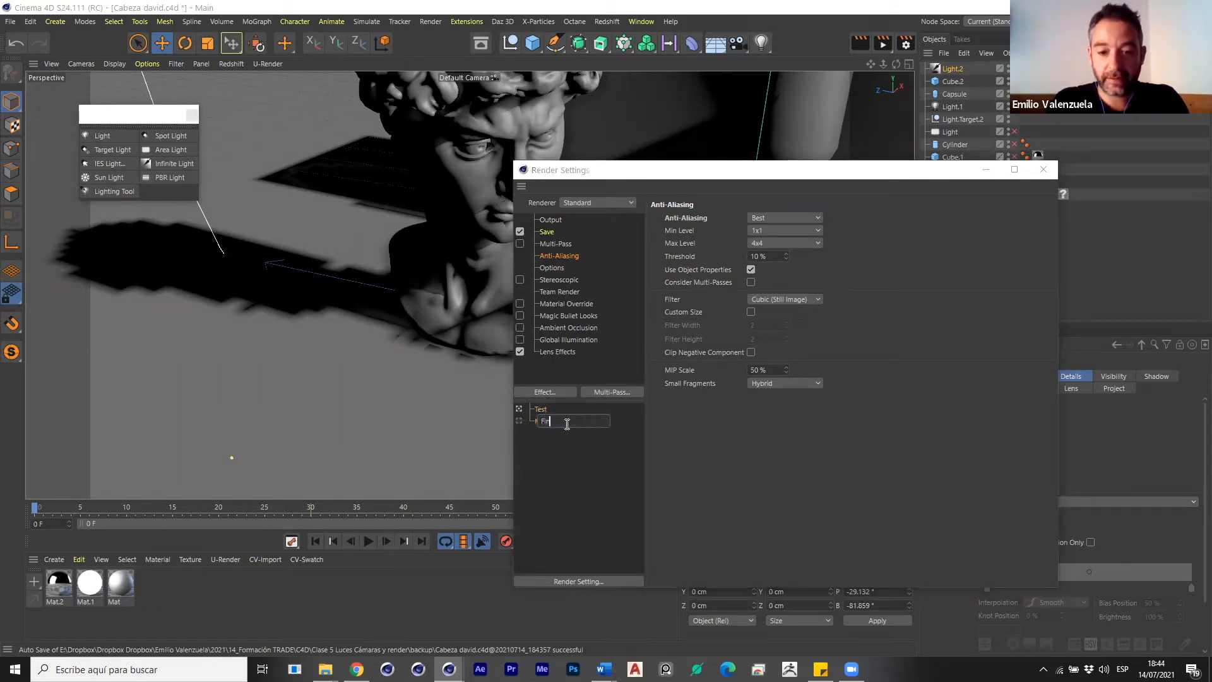
{"action": "type", "text": "al"}
{"action": "key", "text": "Return"}
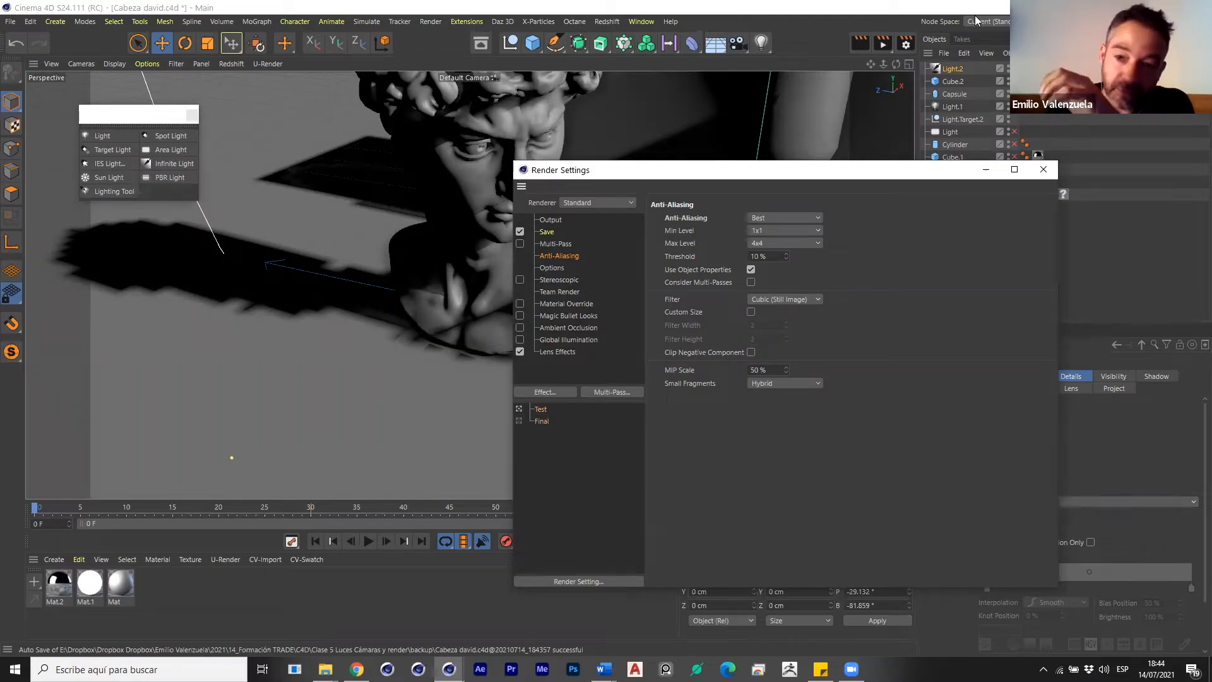
Make the Final render setting active, keep its anti-aliasing at Best, and close the render settings.
{"action": "left_click", "coordinate": [519, 419]}
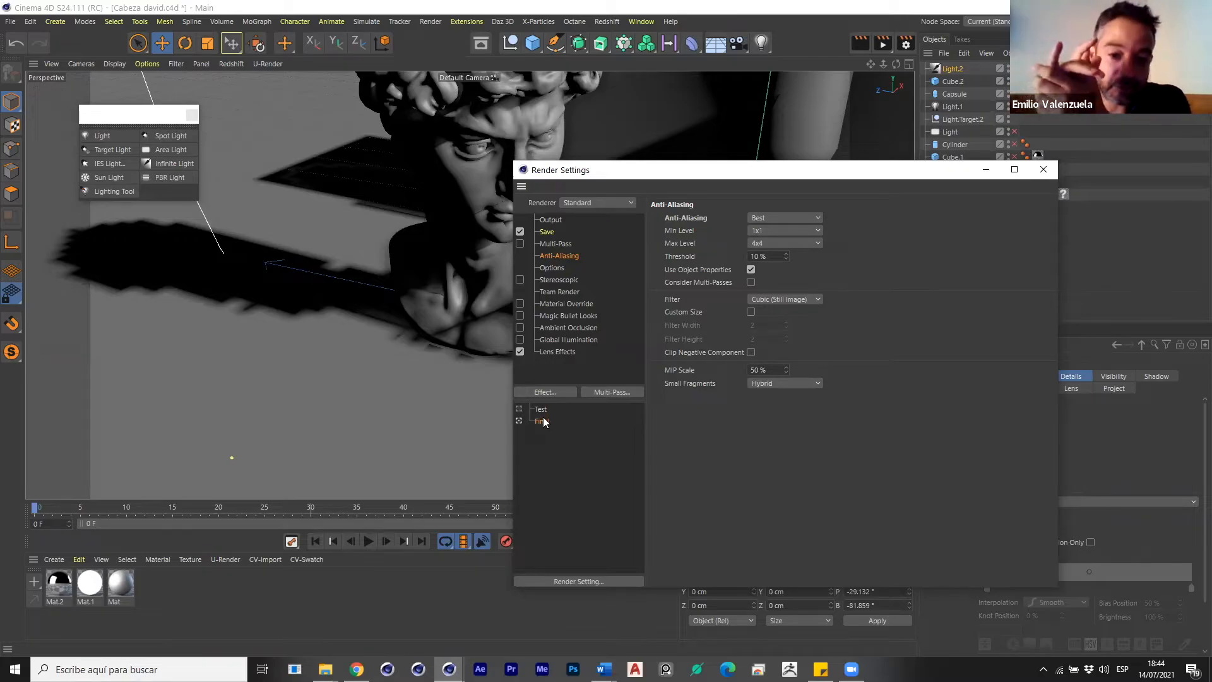
{"action": "left_click", "coordinate": [767, 219]}
{"action": "left_click", "coordinate": [776, 239]}
{"action": "left_click", "coordinate": [541, 421]}
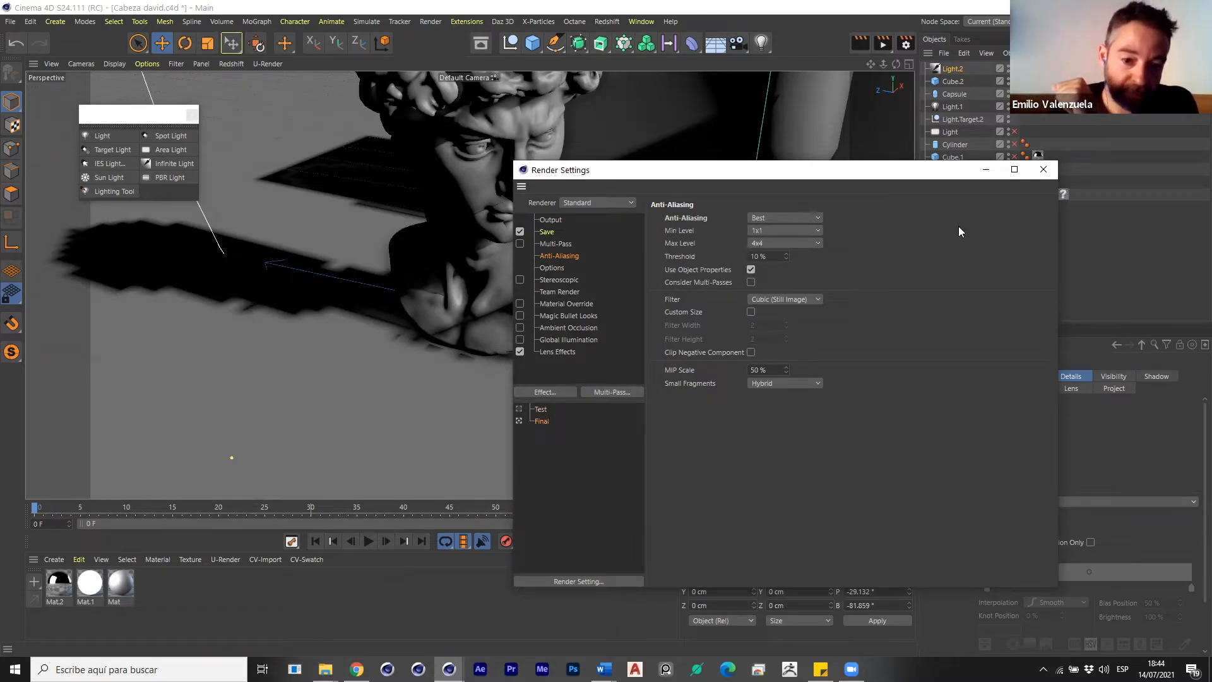
{"action": "left_click", "coordinate": [1037, 172]}
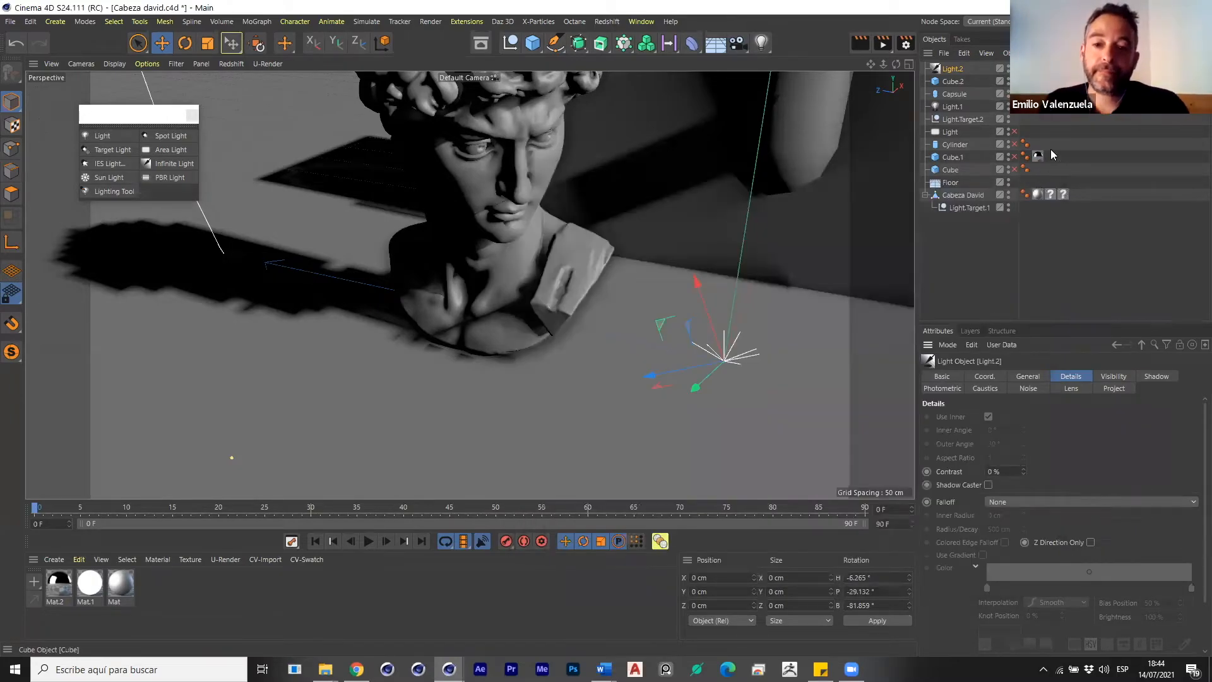
Add a Sun Light to the scene with the bust, box and capsule.
{"action": "scroll", "coordinate": [595, 220], "scroll_direction": "down", "scroll_amount": 10}
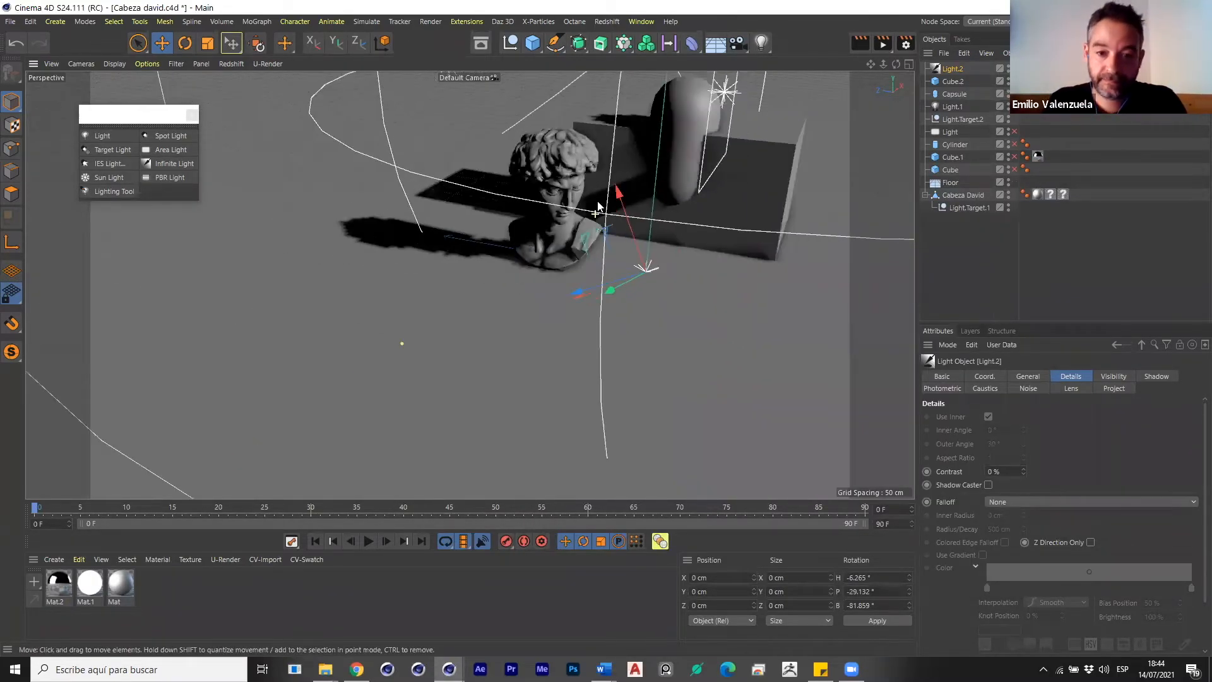
{"action": "scroll", "coordinate": [411, 325], "scroll_direction": "up", "scroll_amount": 10}
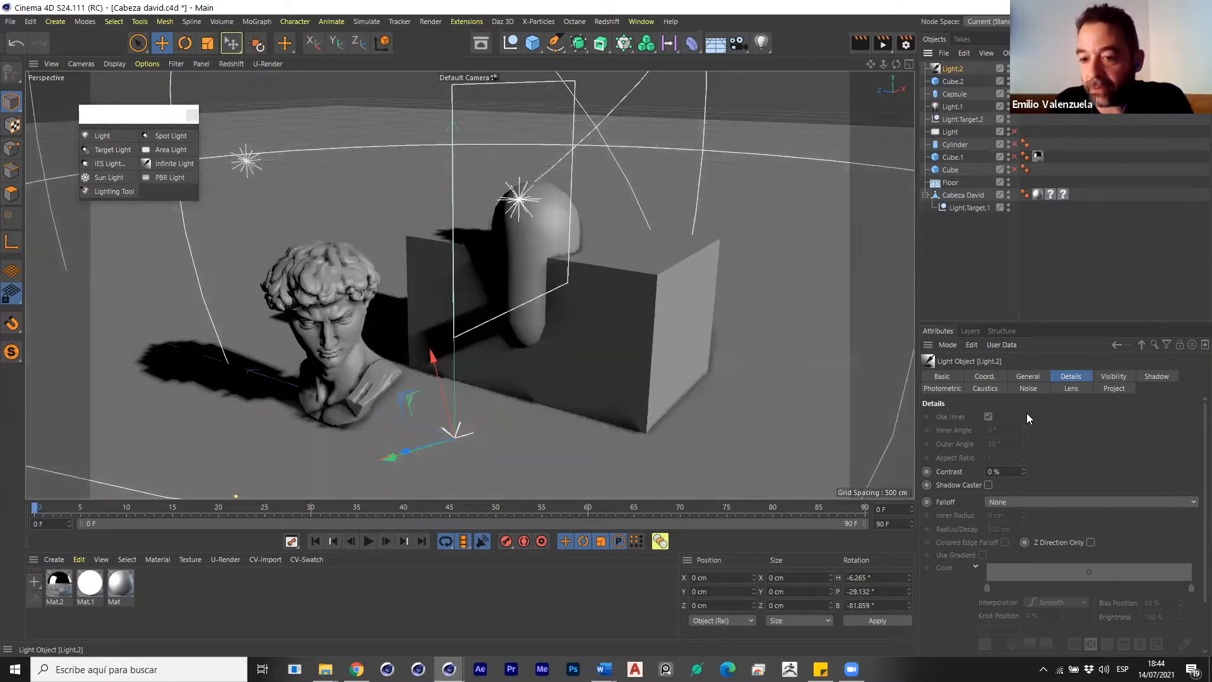
{"action": "left_click", "coordinate": [1037, 377]}
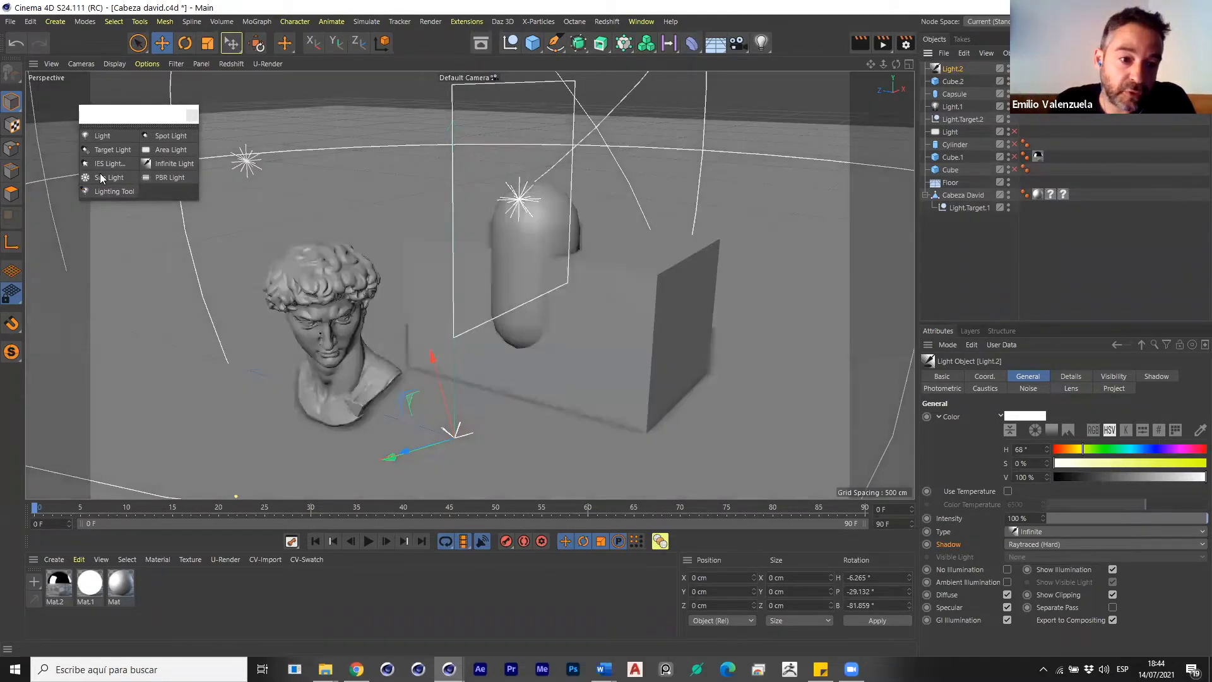
{"action": "left_click", "coordinate": [109, 177]}
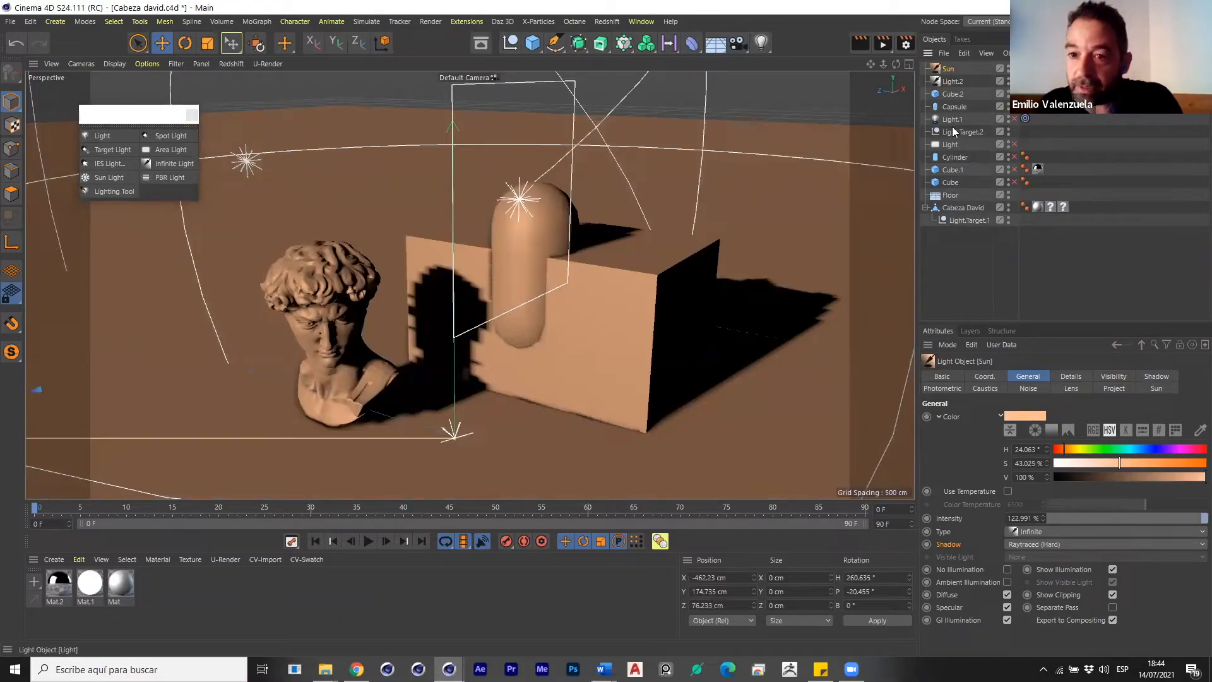
Delete the area light, the large box, the capsule and the infinite light Light.2 from the scene.
{"action": "left_click", "coordinate": [952, 146]}
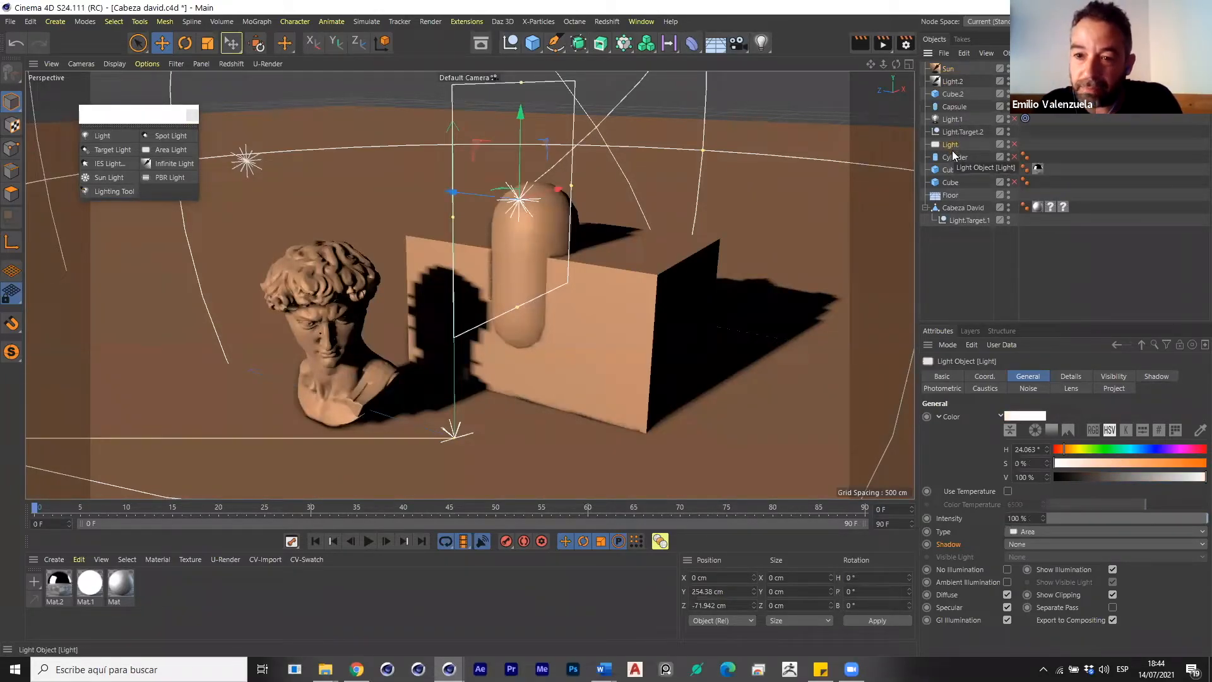
{"action": "key", "text": "Delete"}
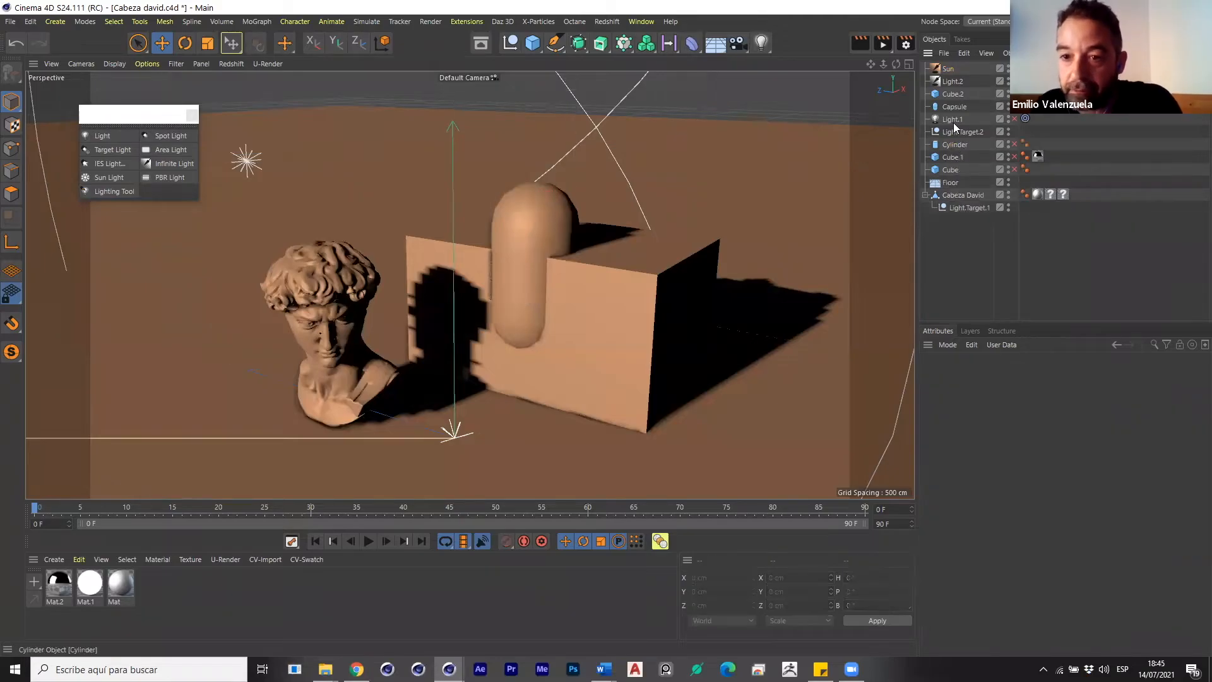
{"action": "left_click", "coordinate": [667, 276]}
{"action": "key", "text": "Delete"}
{"action": "left_click", "coordinate": [539, 245]}
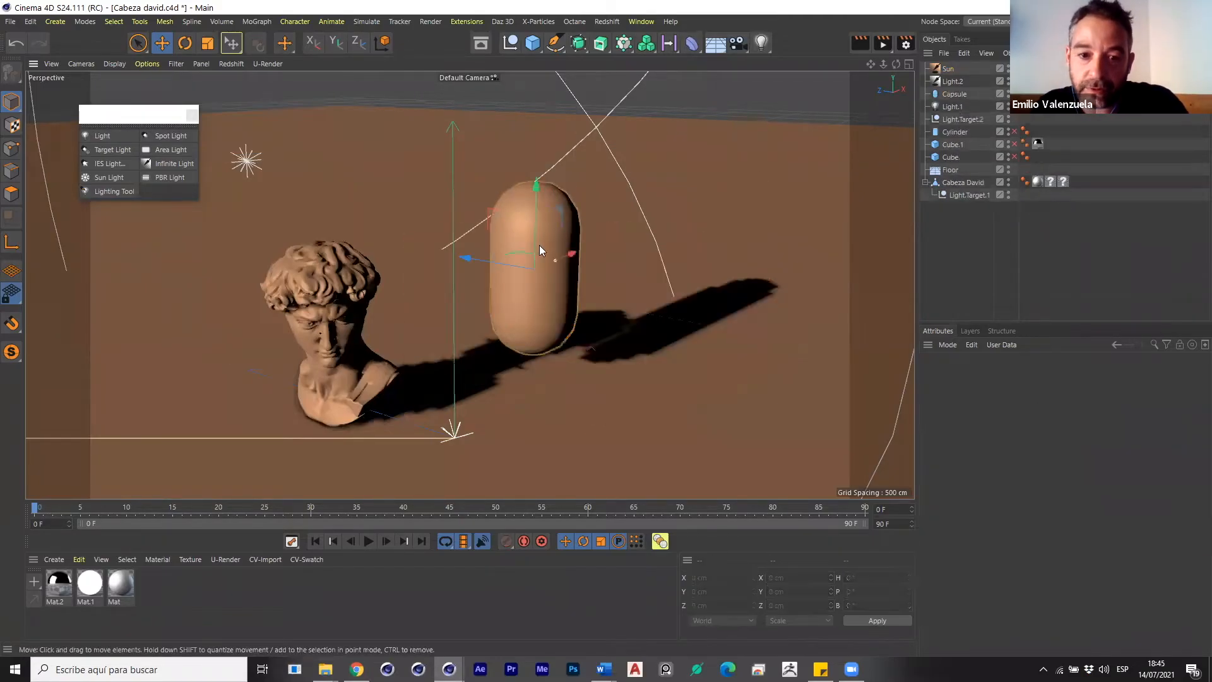
{"action": "key", "text": "Delete"}
{"action": "left_click", "coordinate": [950, 82]}
{"action": "key", "text": "Delete"}
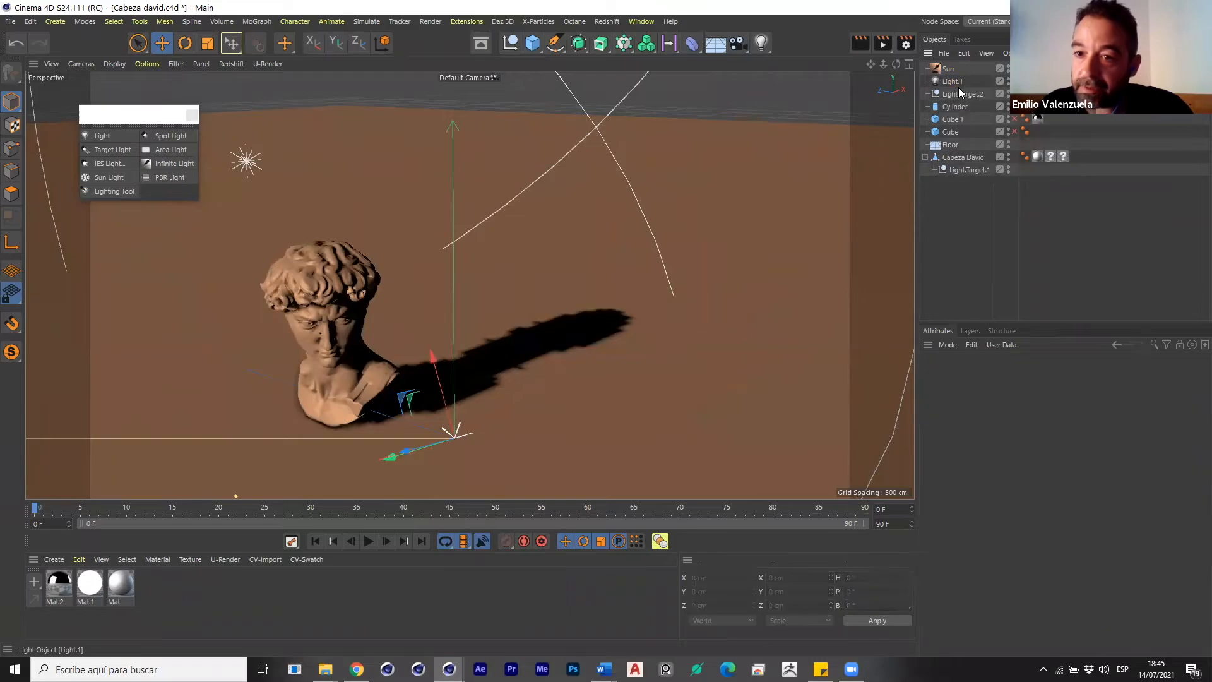
Show the sun light's time, latitude and longitude settings.
{"action": "left_click", "coordinate": [948, 69]}
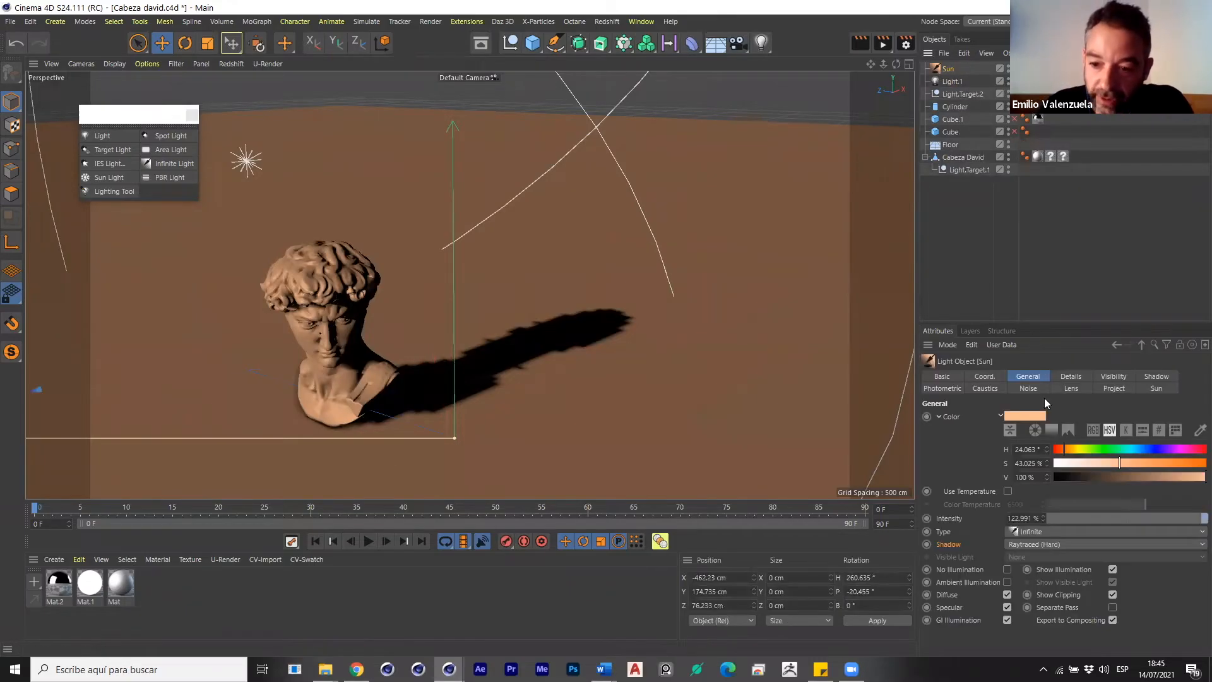
{"action": "left_click", "coordinate": [1153, 389]}
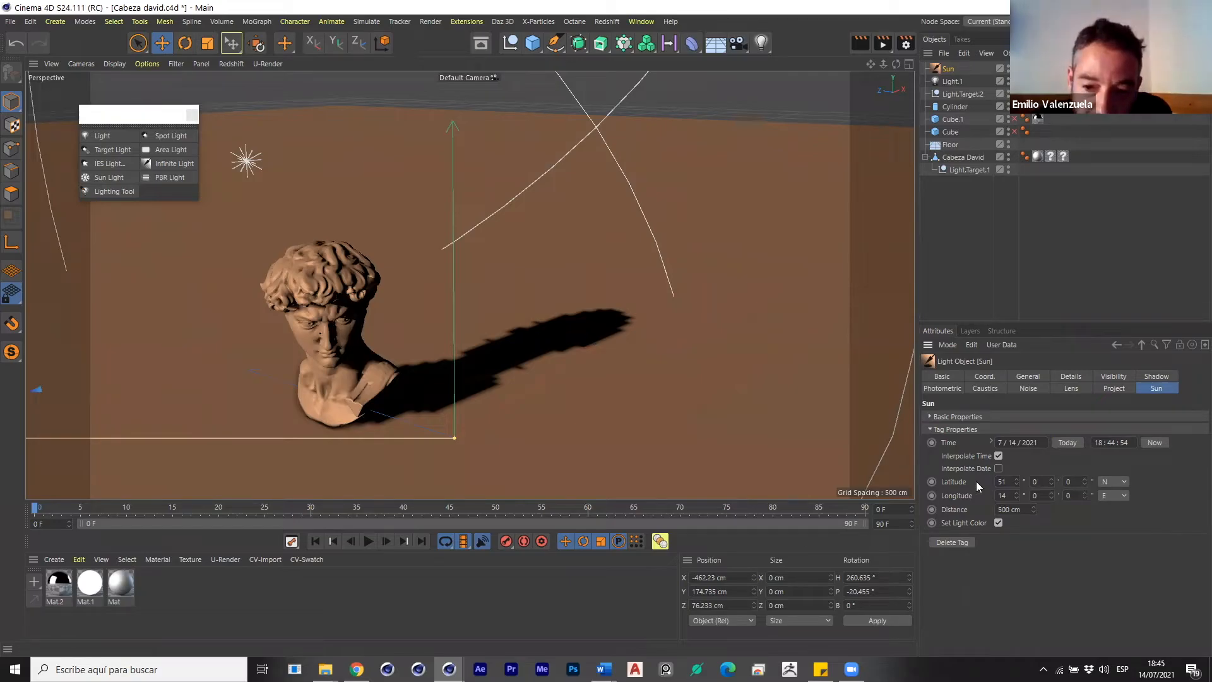
Switch to Chrome, search Google for "google longitud latitud" in a new tab and open the Google Maps help article on coordinates.
{"action": "left_click", "coordinate": [357, 670]}
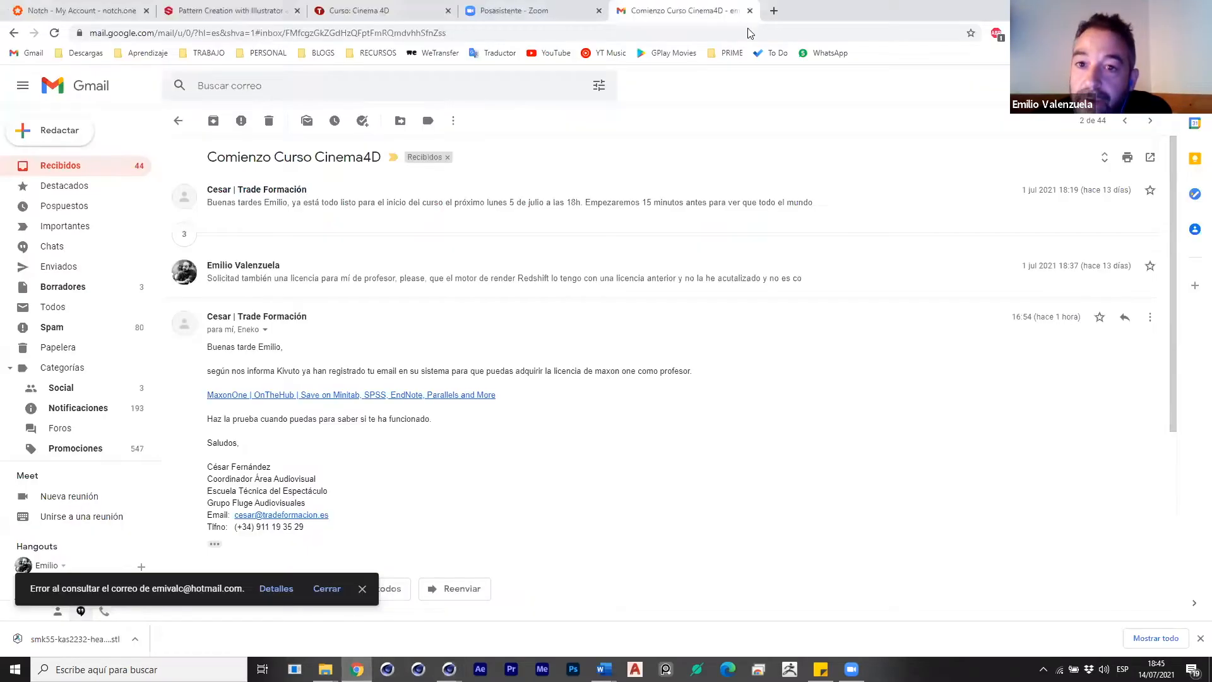
{"action": "key", "text": "ctrl+t"}
{"action": "type", "text": "goo"}
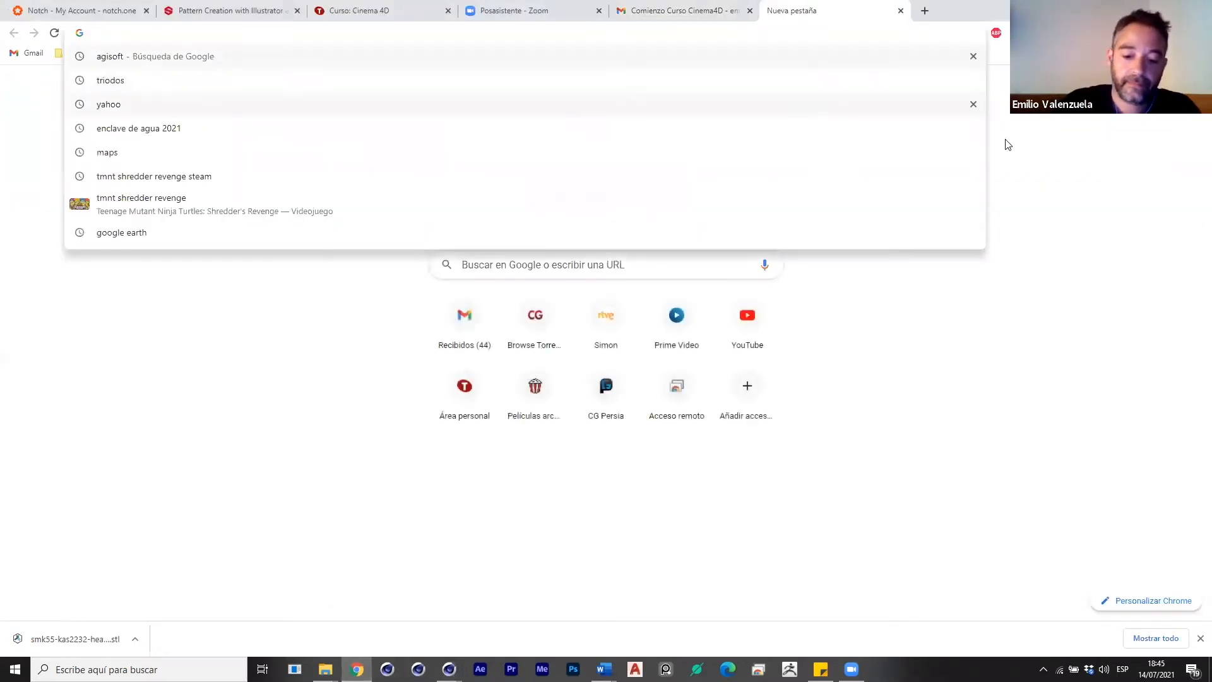
{"action": "type", "text": "gle long"}
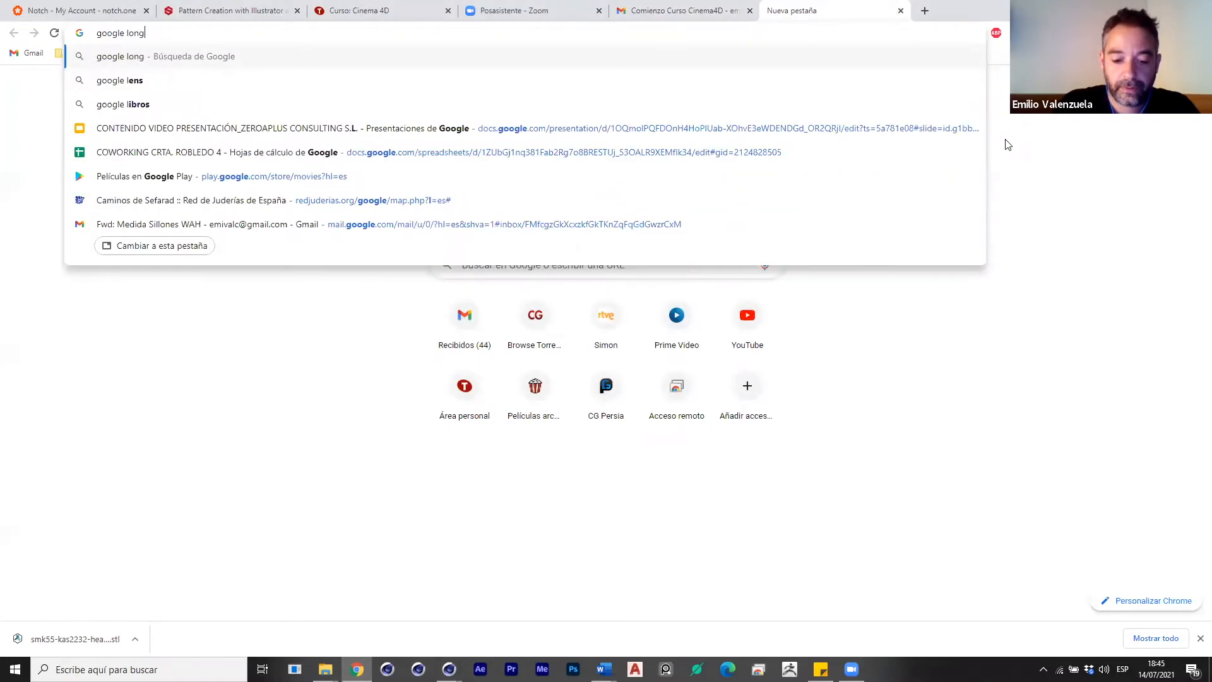
{"action": "type", "text": "itud latitud"}
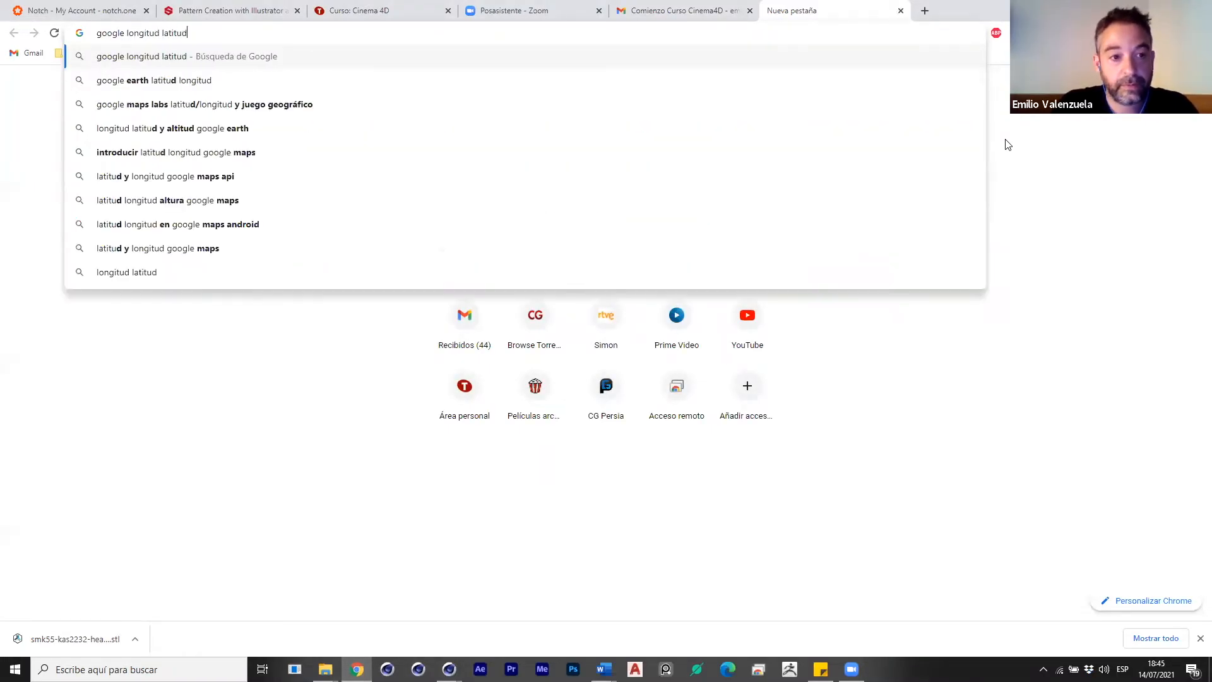
{"action": "key", "text": "Return"}
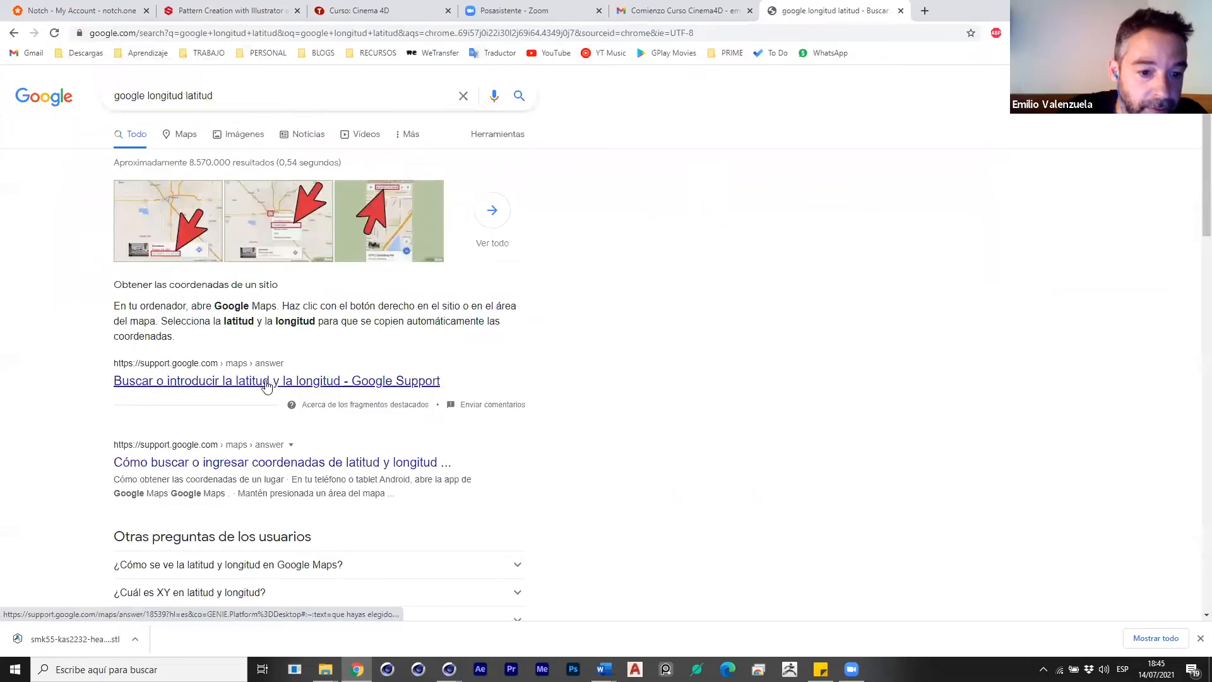
{"action": "left_click", "coordinate": [325, 381]}
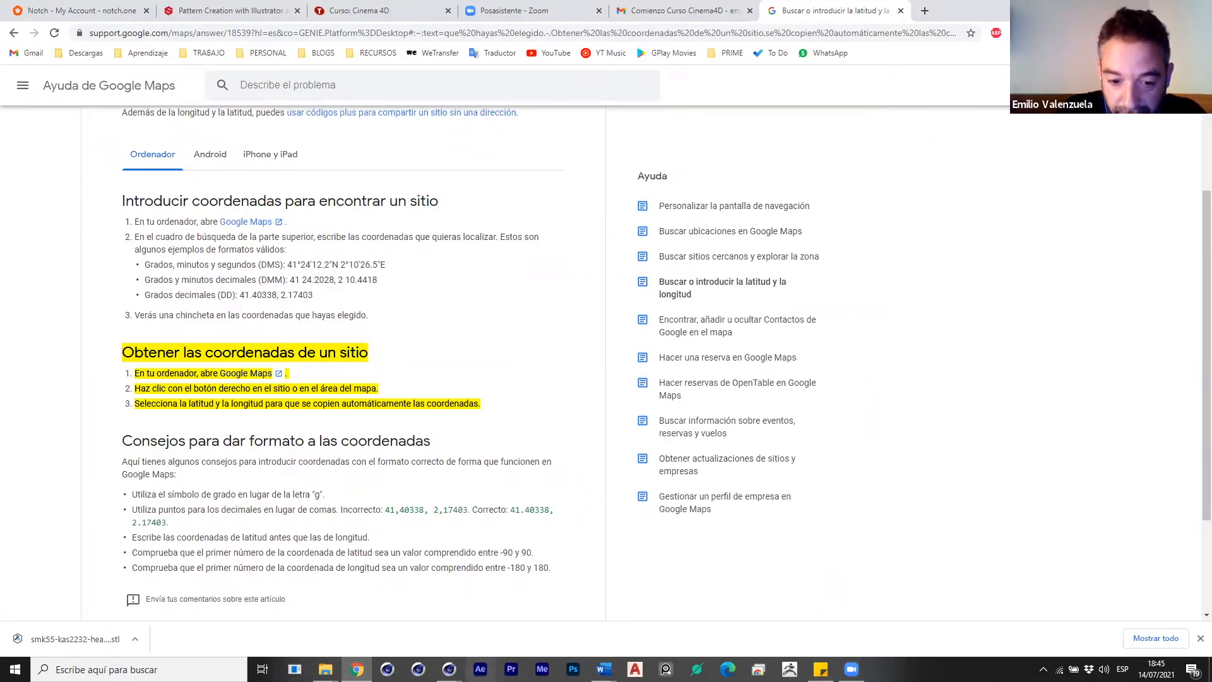
Switch back to Cinema 4D, close the Picture Viewer and examine the sun light's calendar, clock and basic properties.
{"action": "mouse_move", "coordinate": [449, 669]}
{"action": "left_click", "coordinate": [539, 616]}
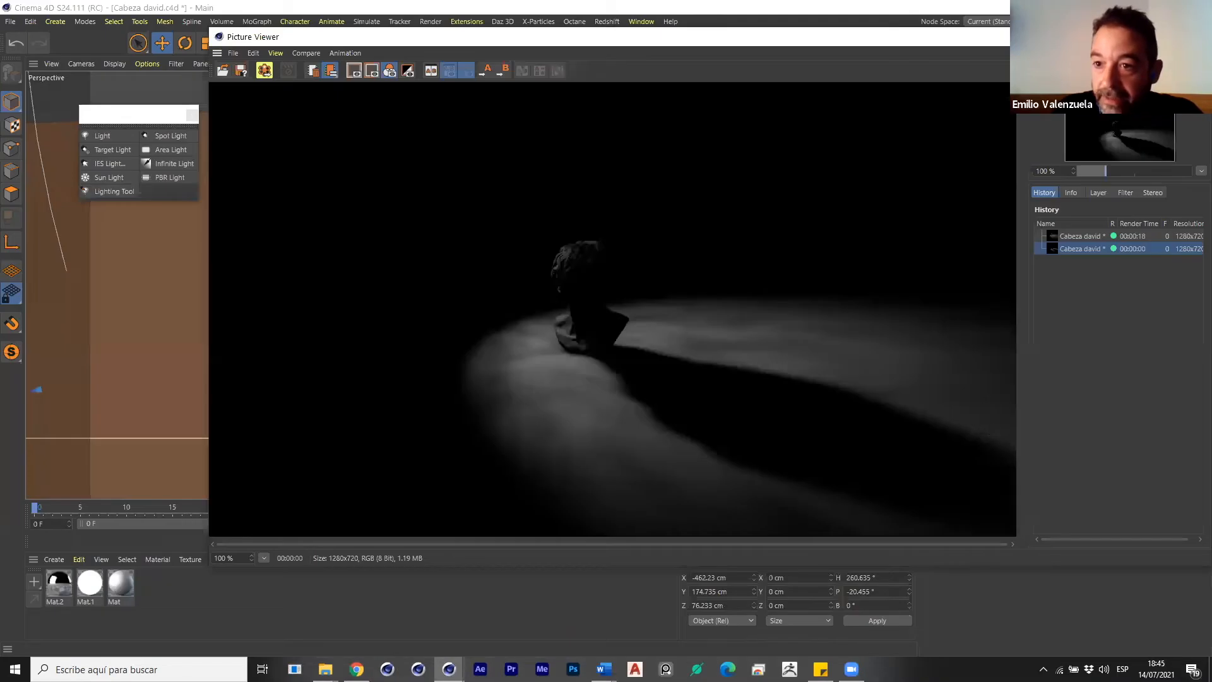
{"action": "left_click", "coordinate": [1197, 37]}
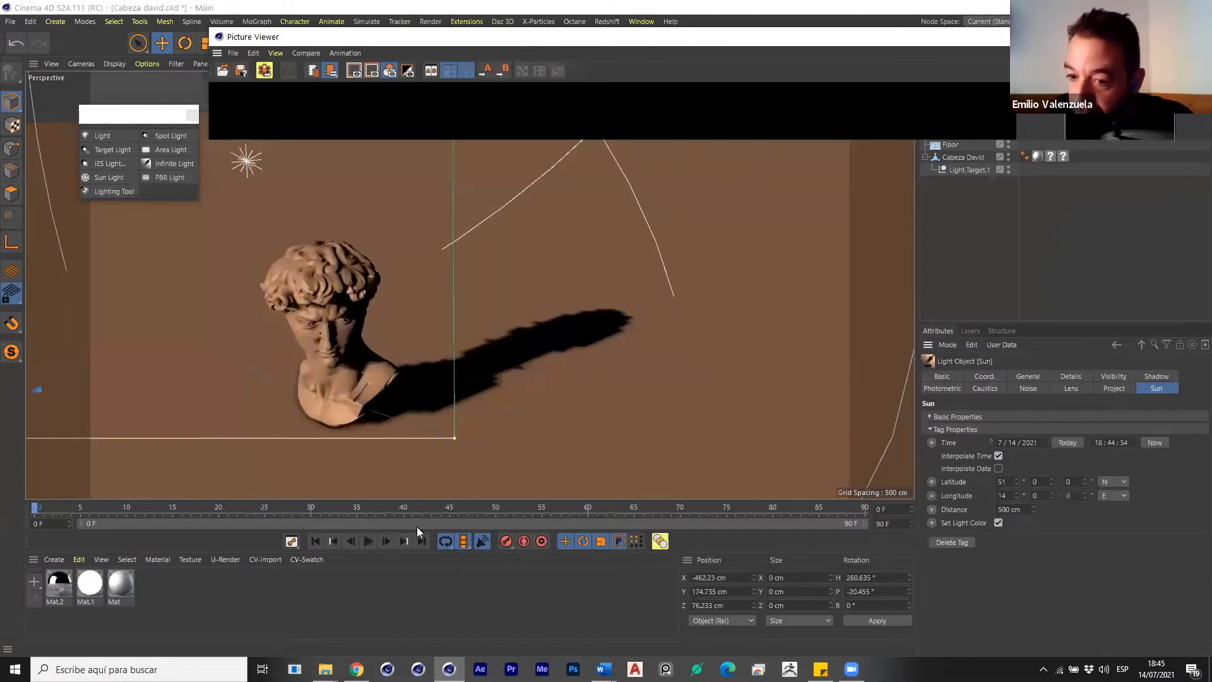
{"action": "left_click", "coordinate": [990, 441]}
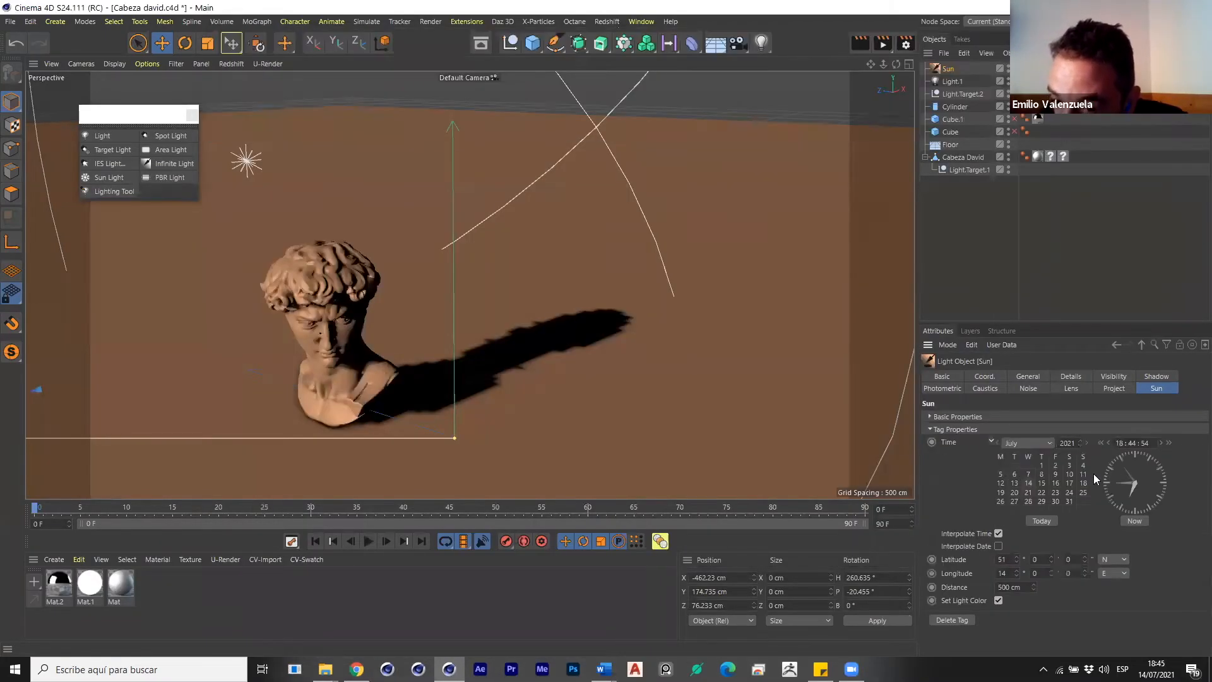
{"action": "left_click", "coordinate": [929, 429]}
{"action": "left_click", "coordinate": [931, 416]}
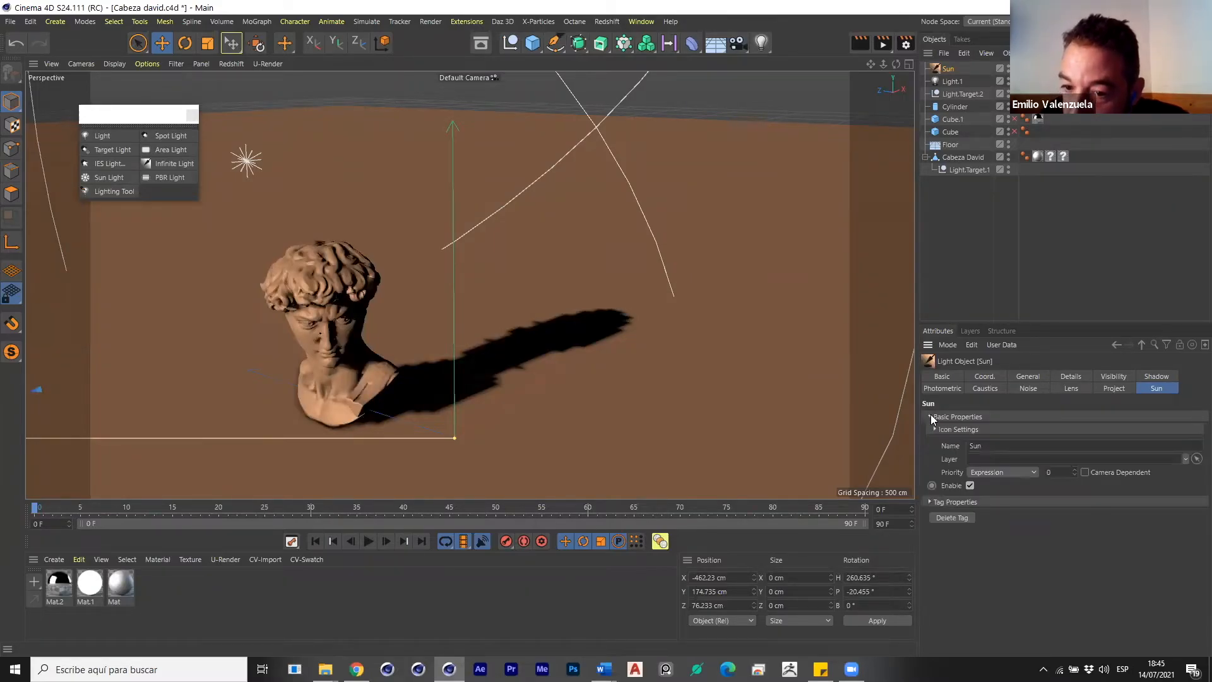
{"action": "left_click", "coordinate": [931, 417]}
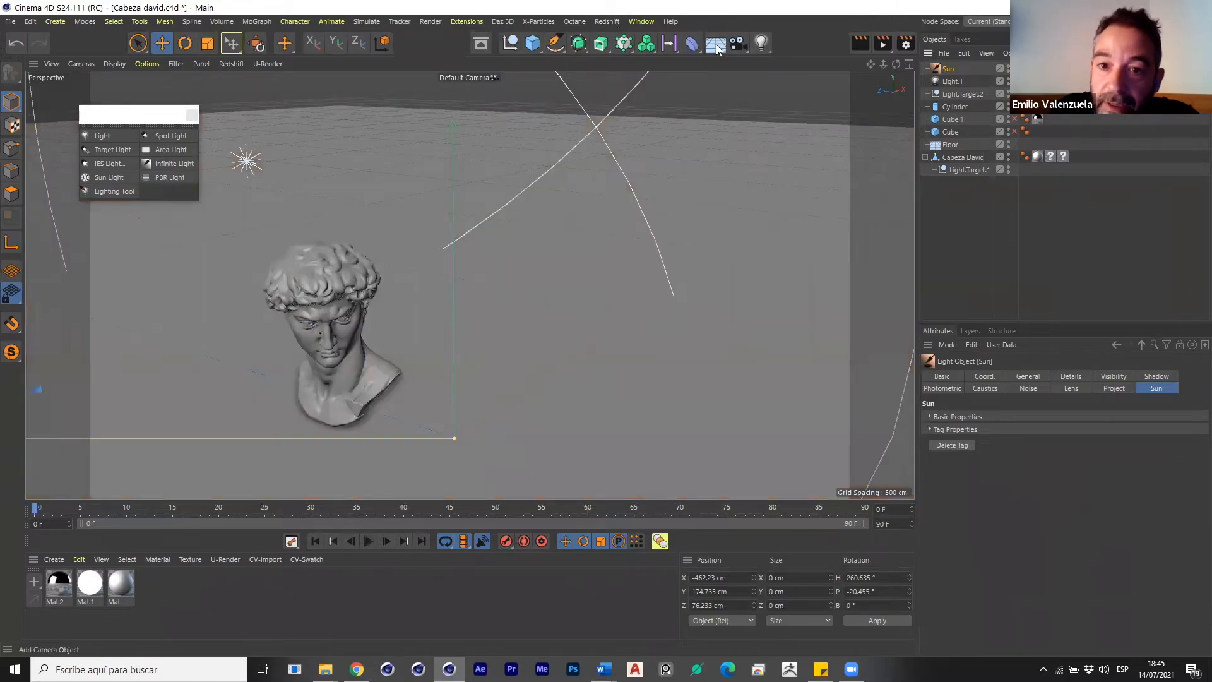
Detach the environment object palette into the viewport and add a Physical Sky to the scene.
{"action": "left_click", "coordinate": [716, 43]}
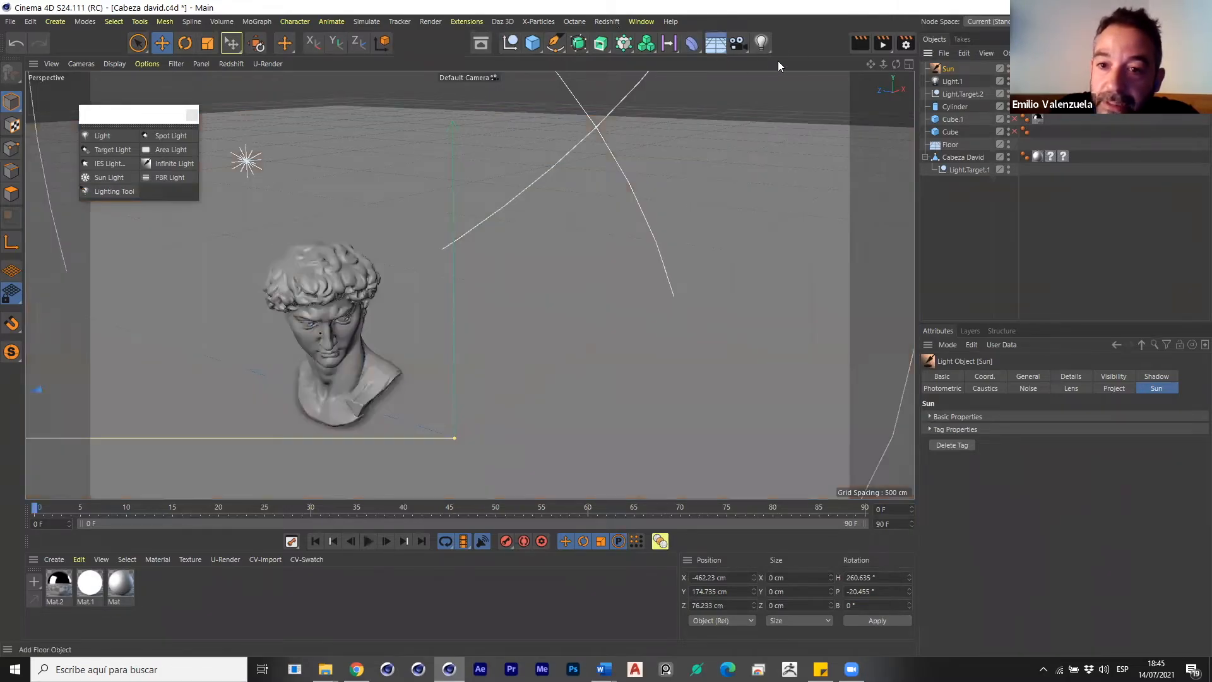
{"action": "left_click", "coordinate": [769, 49]}
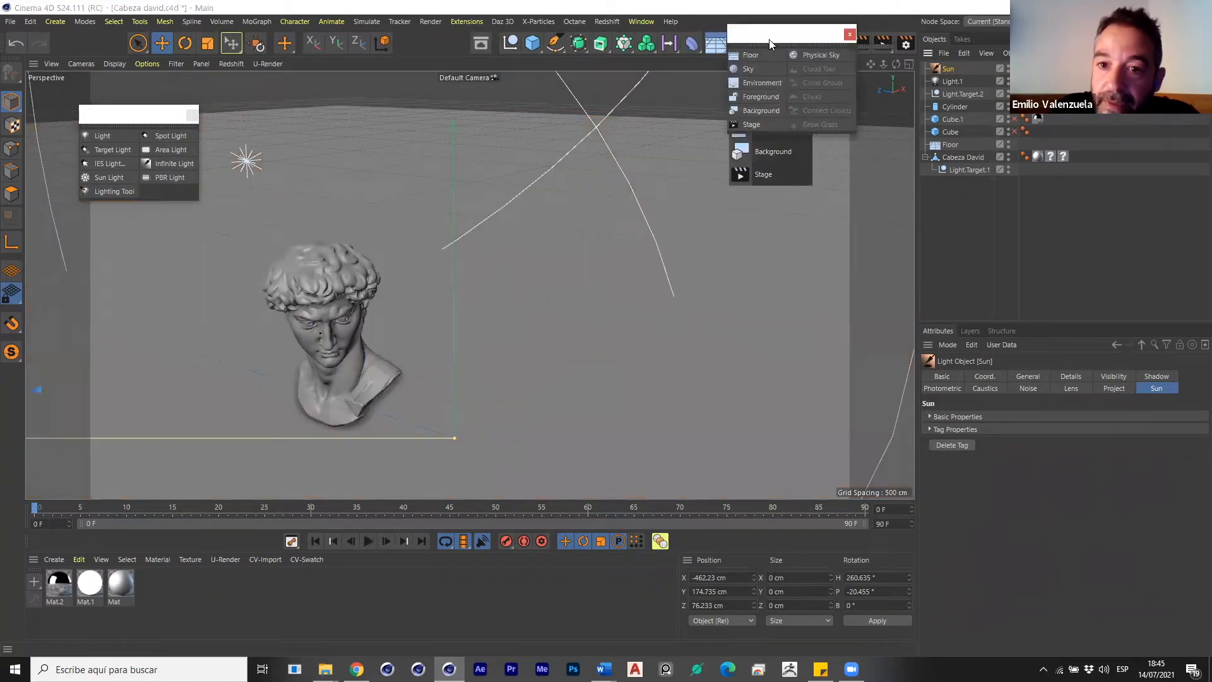
{"action": "left_click_drag", "start_coordinate": [749, 34], "coordinate": [588, 122]}
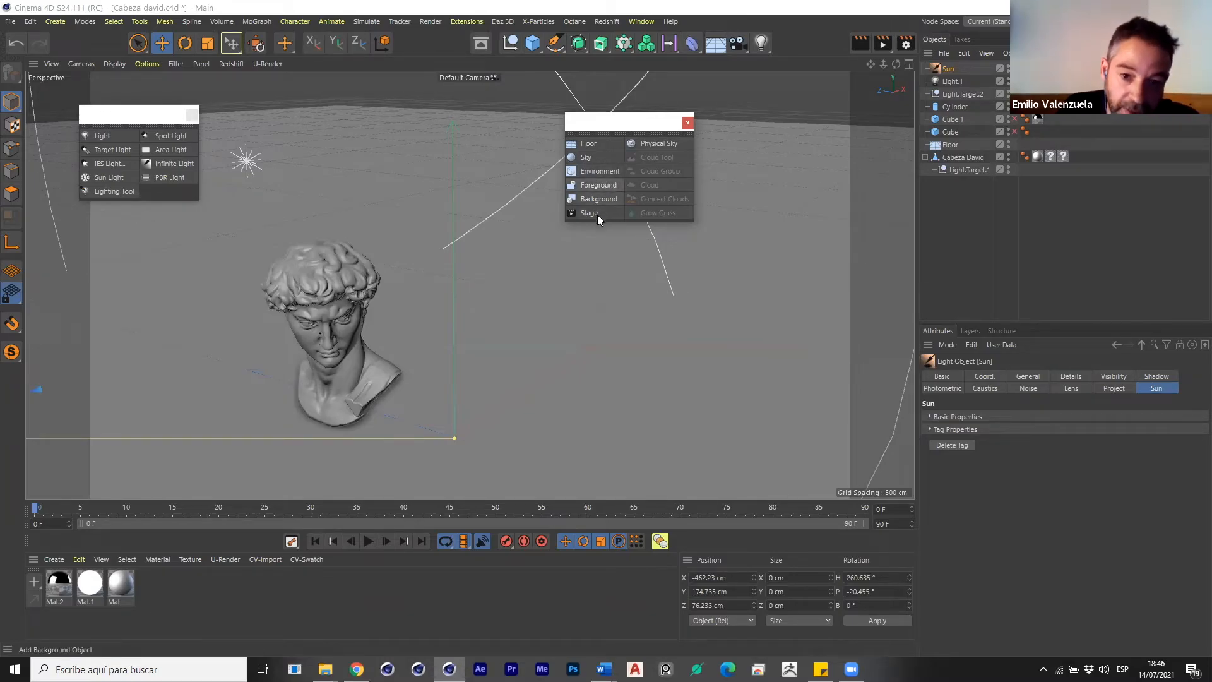
{"action": "left_click", "coordinate": [657, 144]}
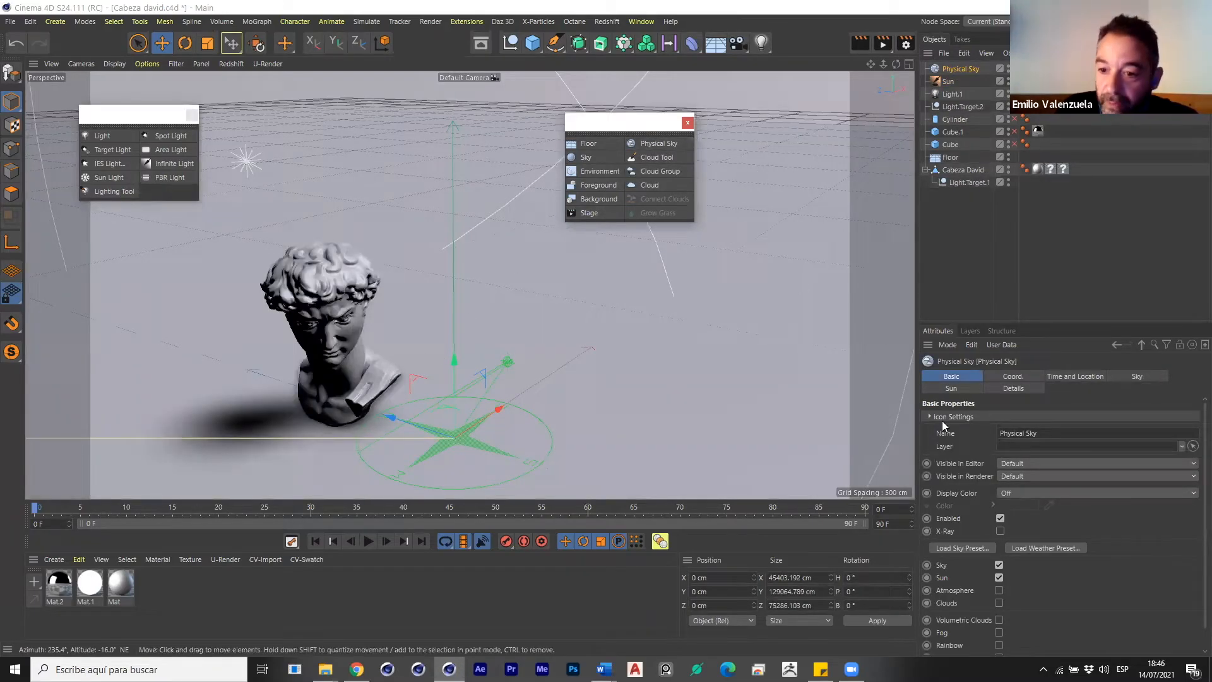
Examine the Physical Sky's Sun and Details settings.
{"action": "left_click", "coordinate": [966, 389]}
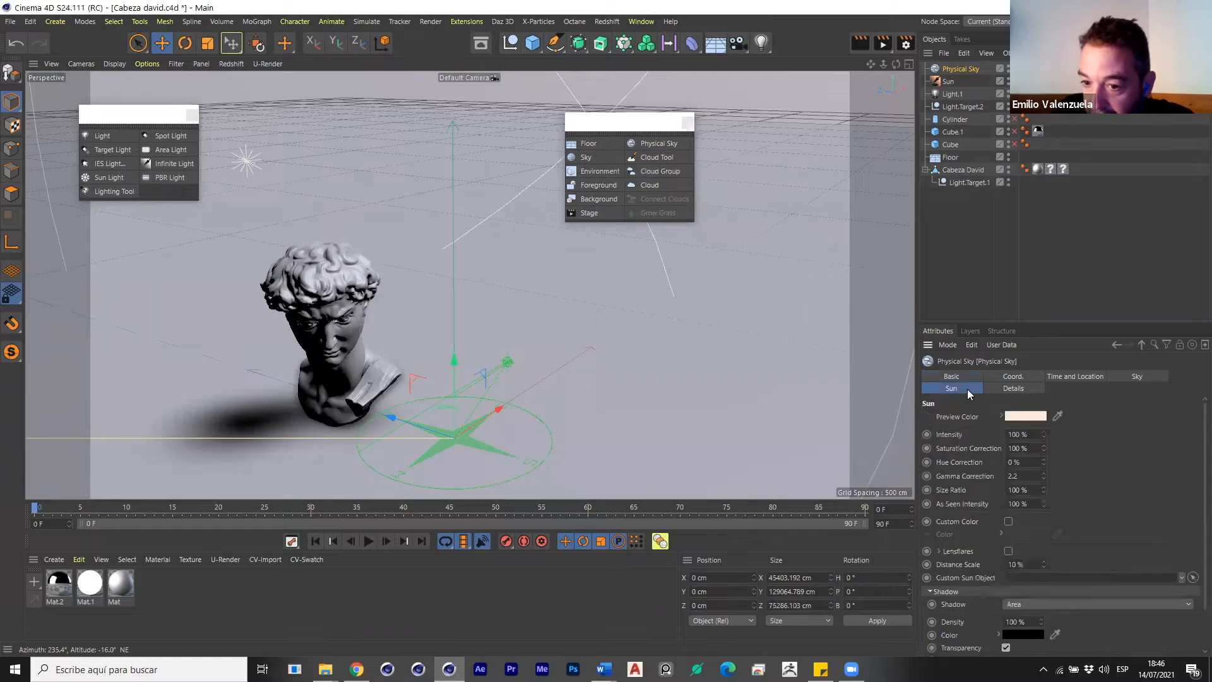
{"action": "scroll", "coordinate": [1193, 454], "scroll_direction": "down", "scroll_amount": 3}
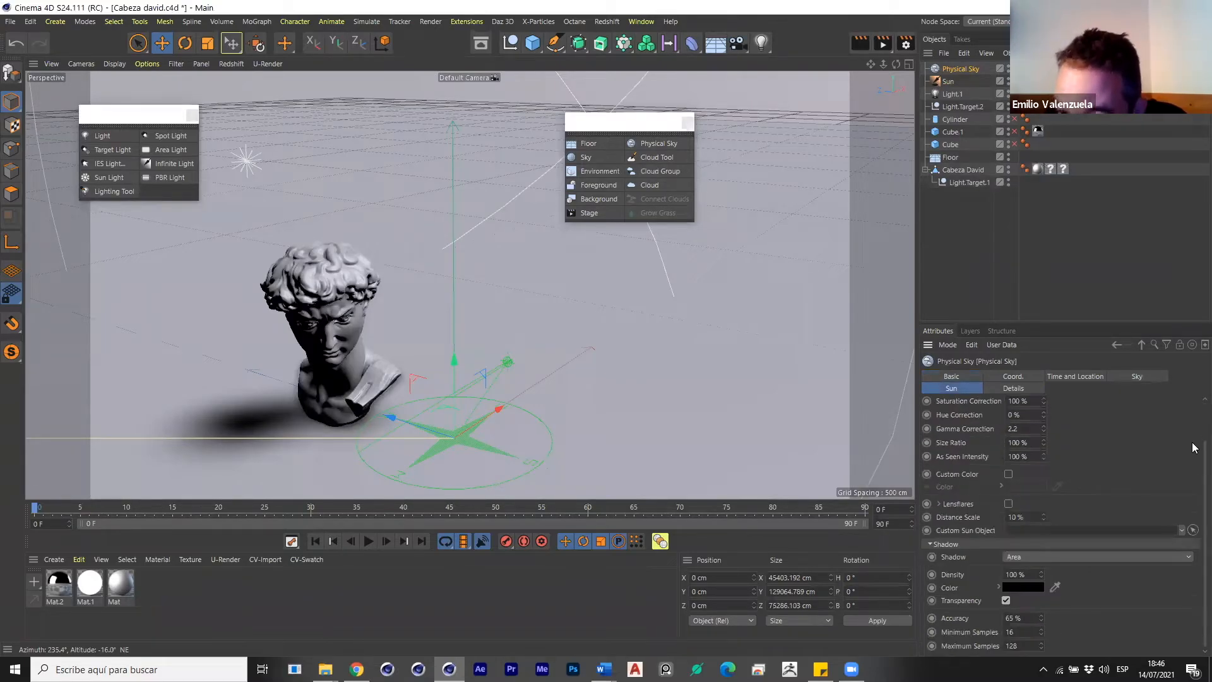
{"action": "scroll", "coordinate": [1193, 447], "scroll_direction": "up", "scroll_amount": 3}
{"action": "left_click", "coordinate": [1017, 389]}
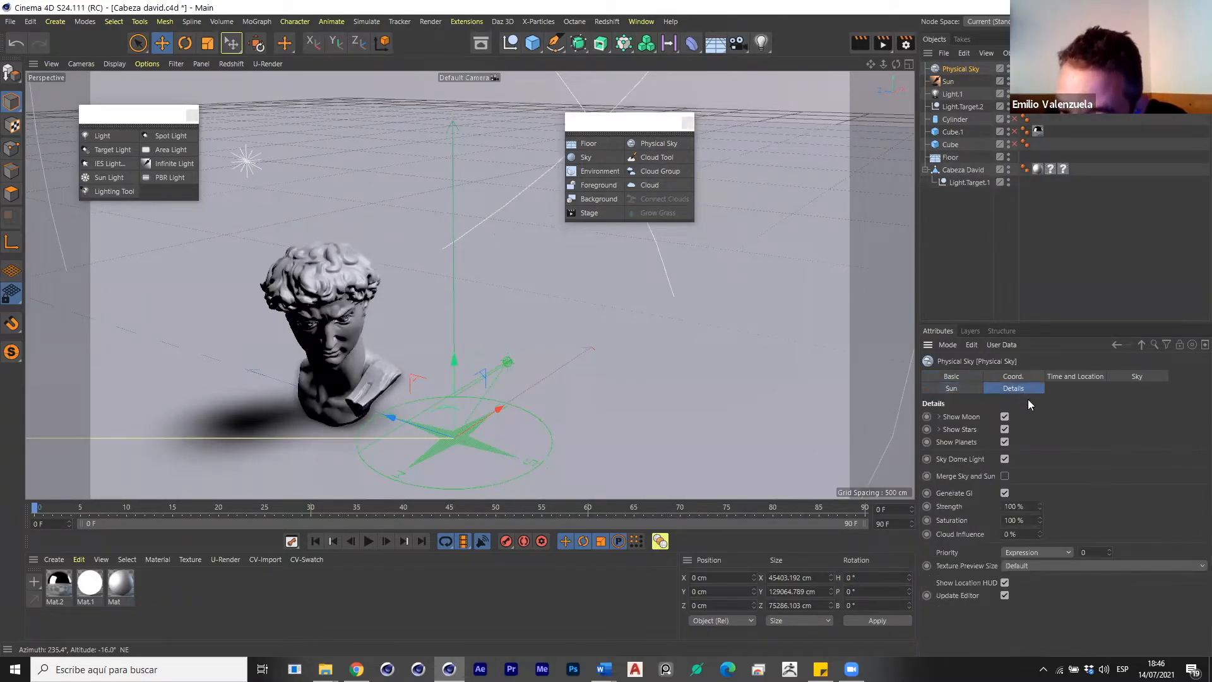
Set the Physical Sky's city to Madrid, Spain, Europe in its time and location settings.
{"action": "left_click", "coordinate": [1134, 381]}
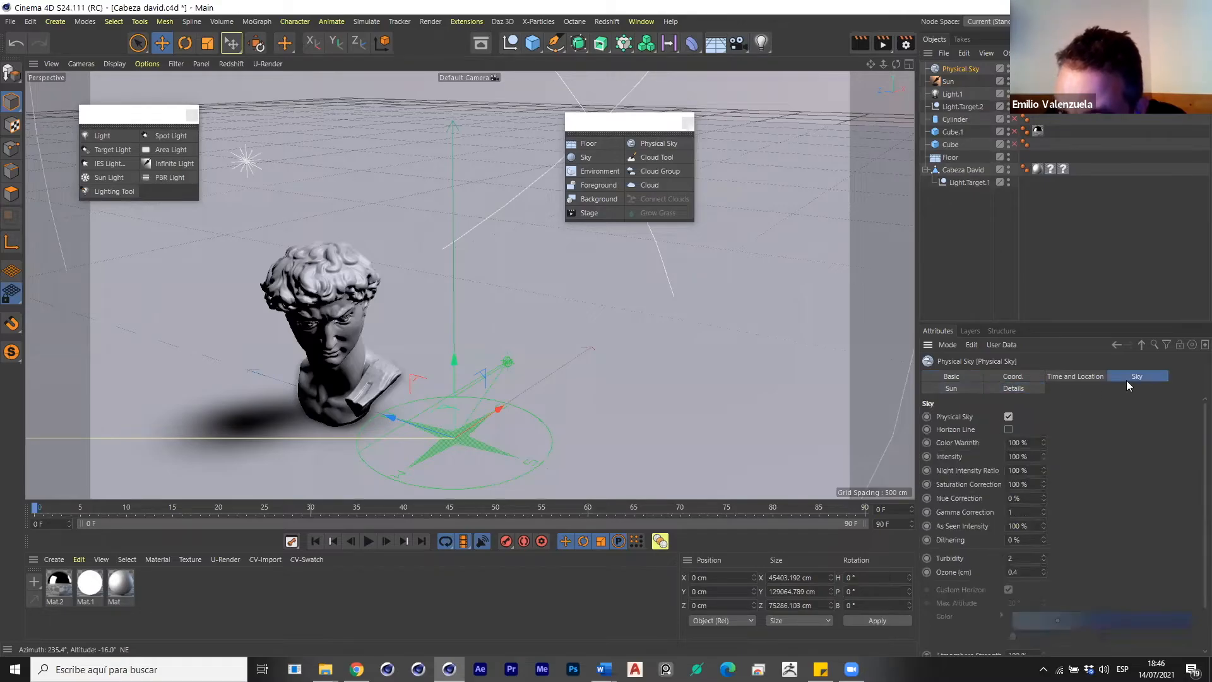
{"action": "left_click", "coordinate": [1080, 376]}
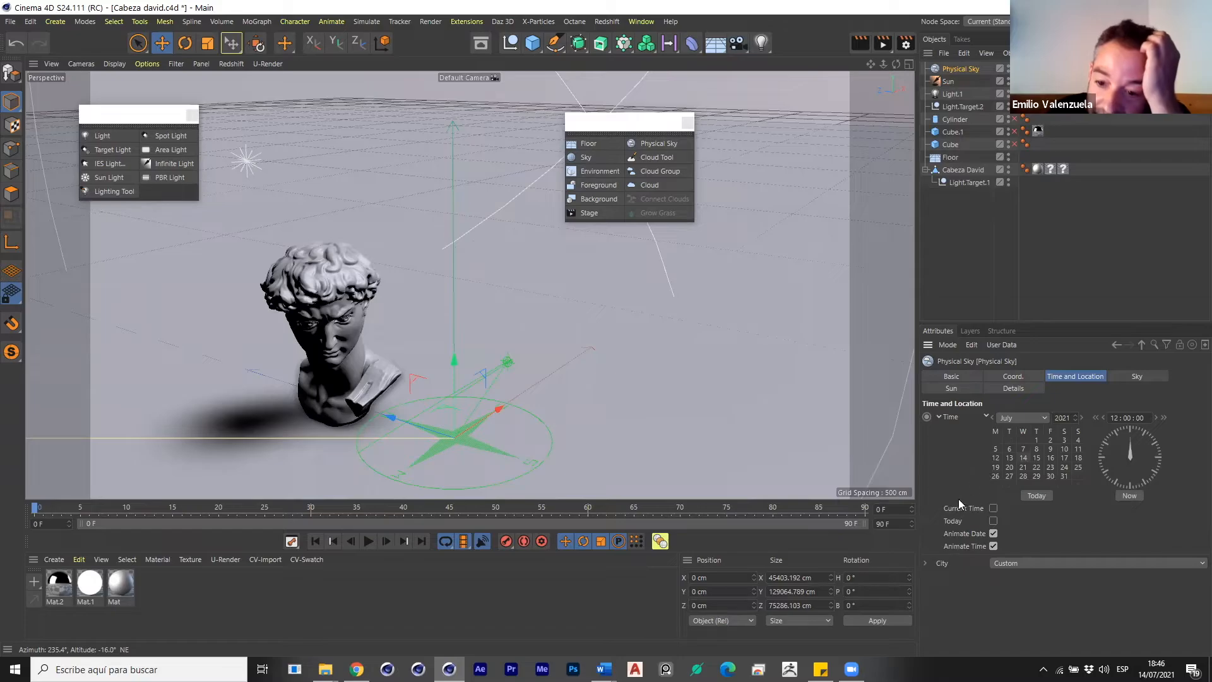
{"action": "left_click", "coordinate": [1034, 563]}
{"action": "mouse_move", "coordinate": [1034, 563]}
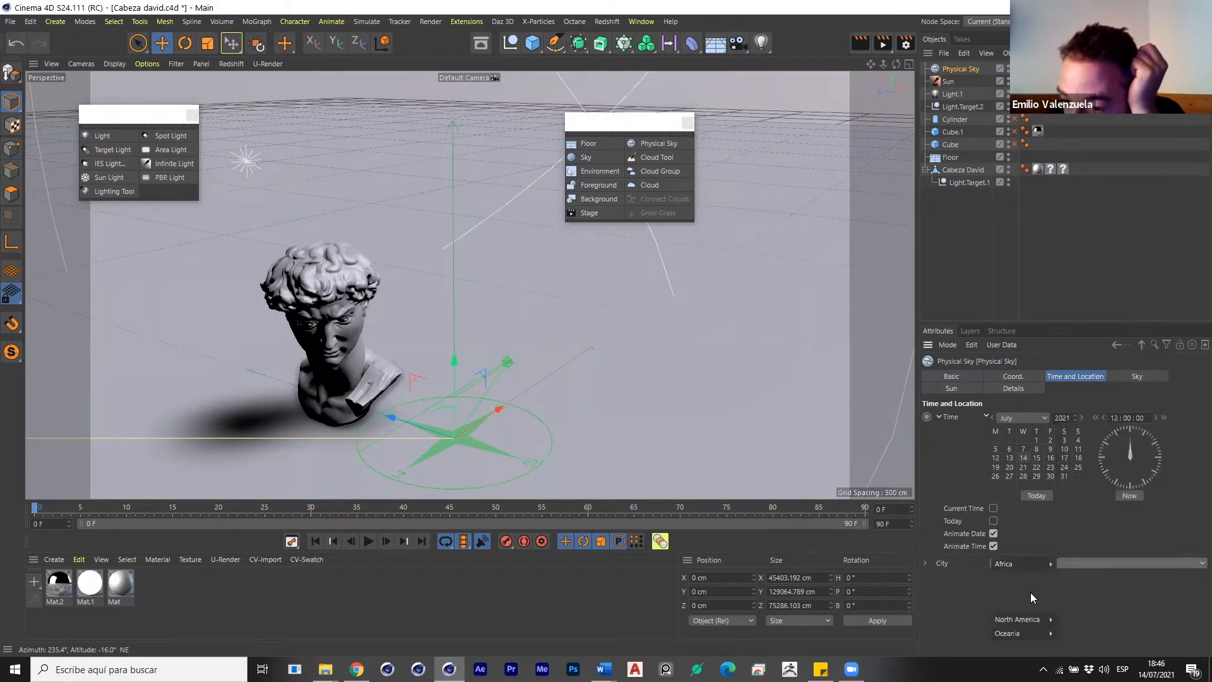
{"action": "mouse_move", "coordinate": [1016, 606]}
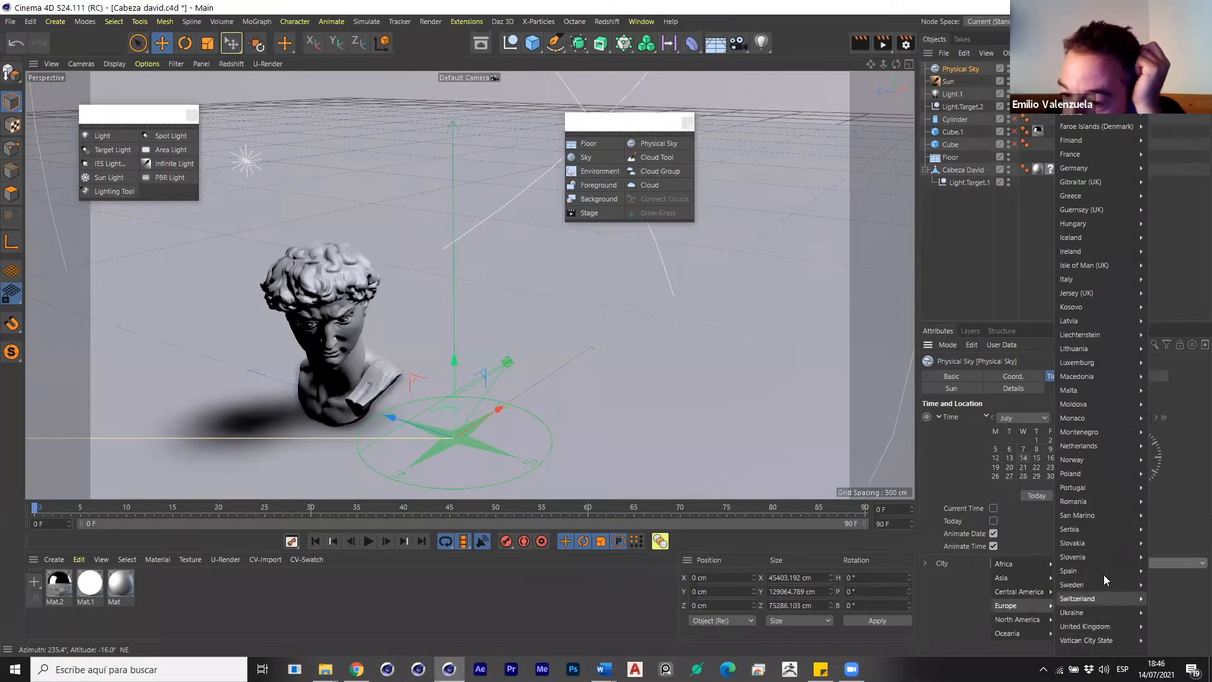
{"action": "mouse_move", "coordinate": [1104, 572]}
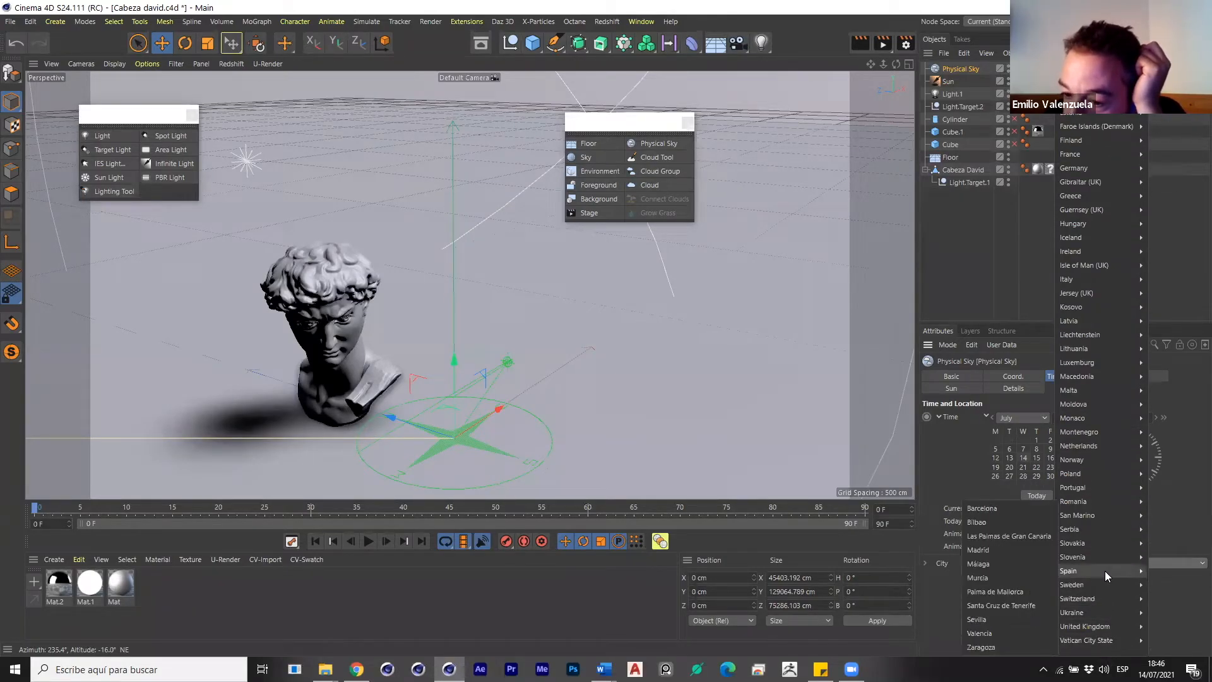
{"action": "left_click", "coordinate": [1007, 549]}
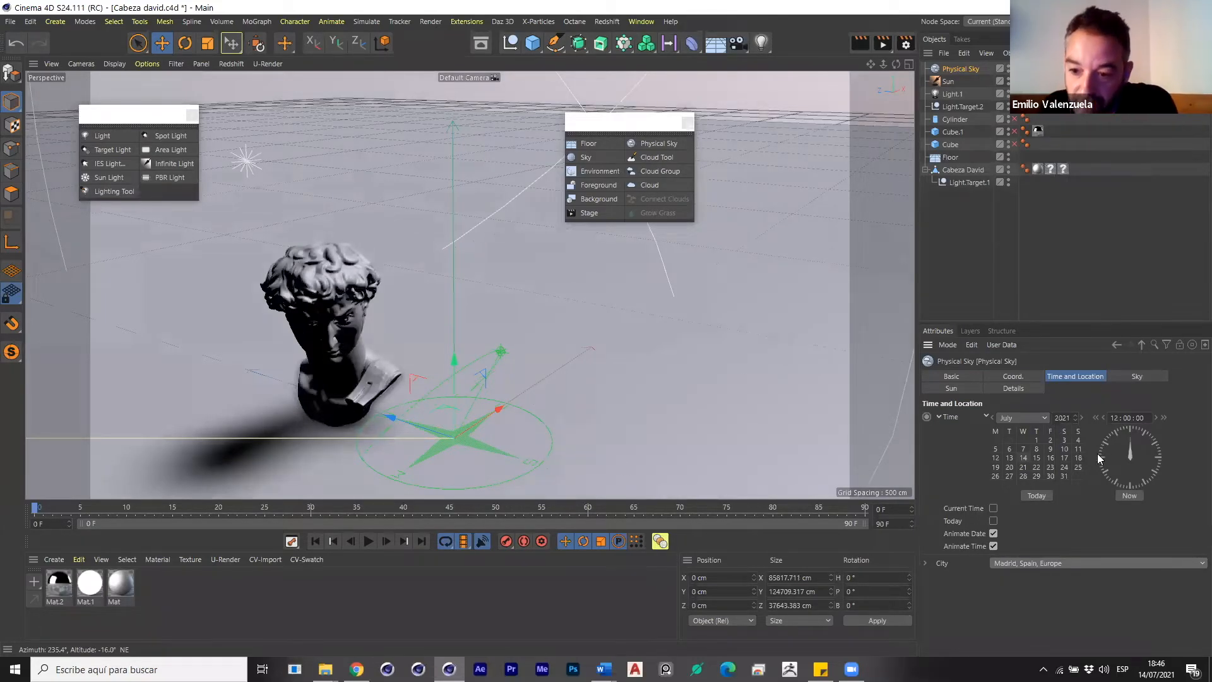
Compare the Physical Sky's Sun and shadow settings with the Sun light's basic and tag properties.
{"action": "left_click", "coordinate": [951, 387]}
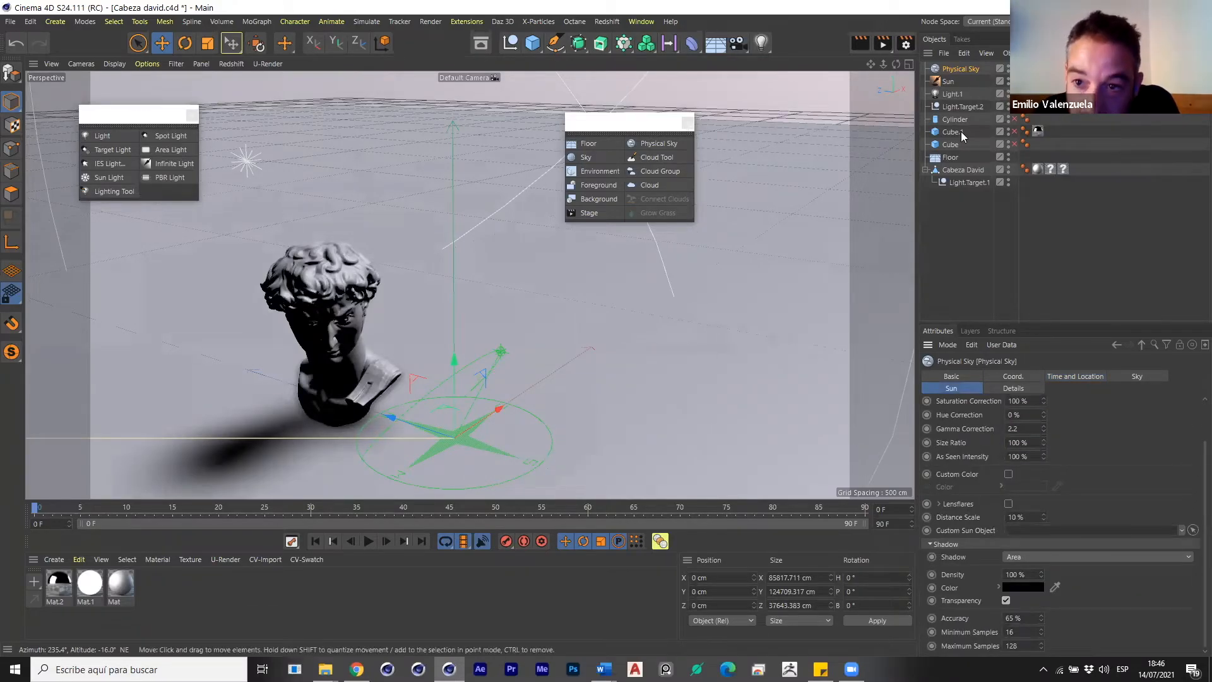
{"action": "left_click", "coordinate": [949, 82]}
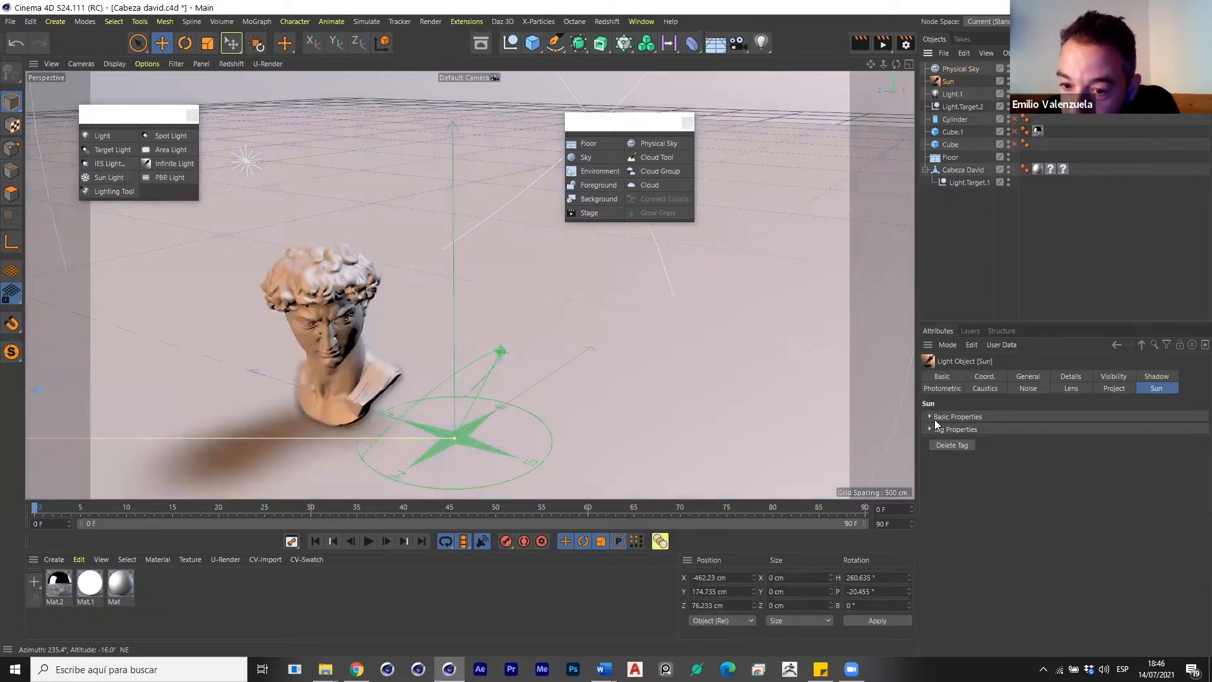
{"action": "left_click", "coordinate": [931, 427]}
{"action": "left_click", "coordinate": [930, 417]}
{"action": "left_click", "coordinate": [932, 428]}
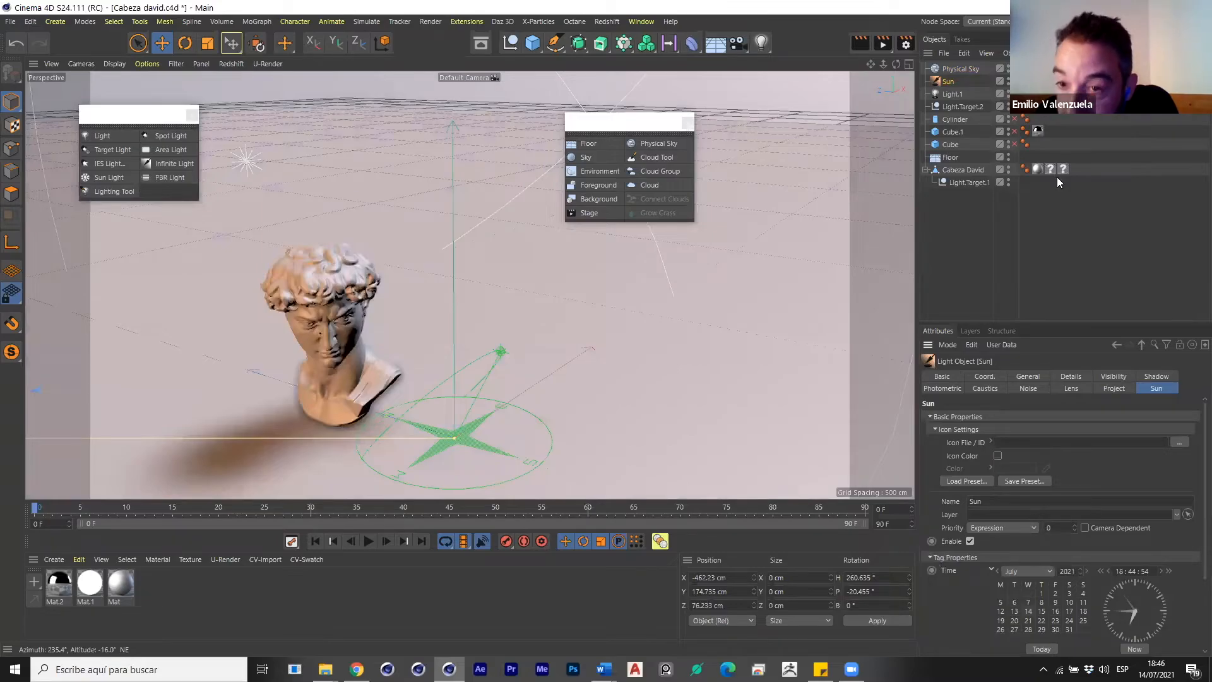
{"action": "left_click", "coordinate": [1025, 82]}
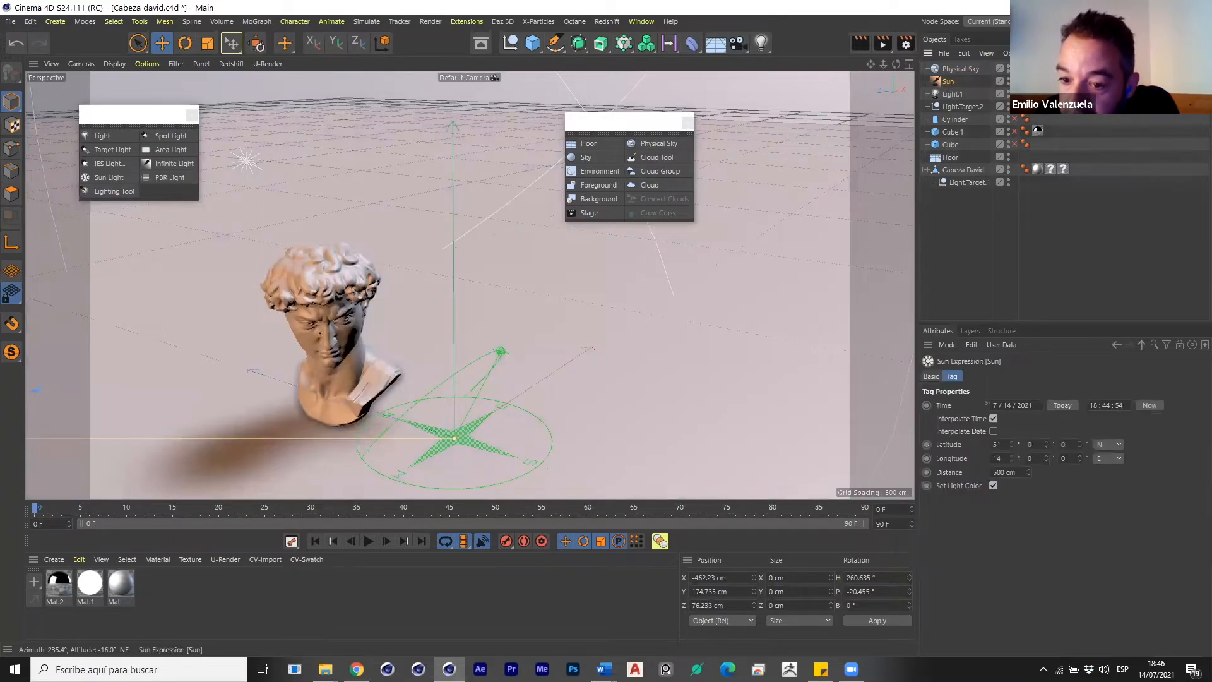
{"action": "left_click", "coordinate": [972, 68]}
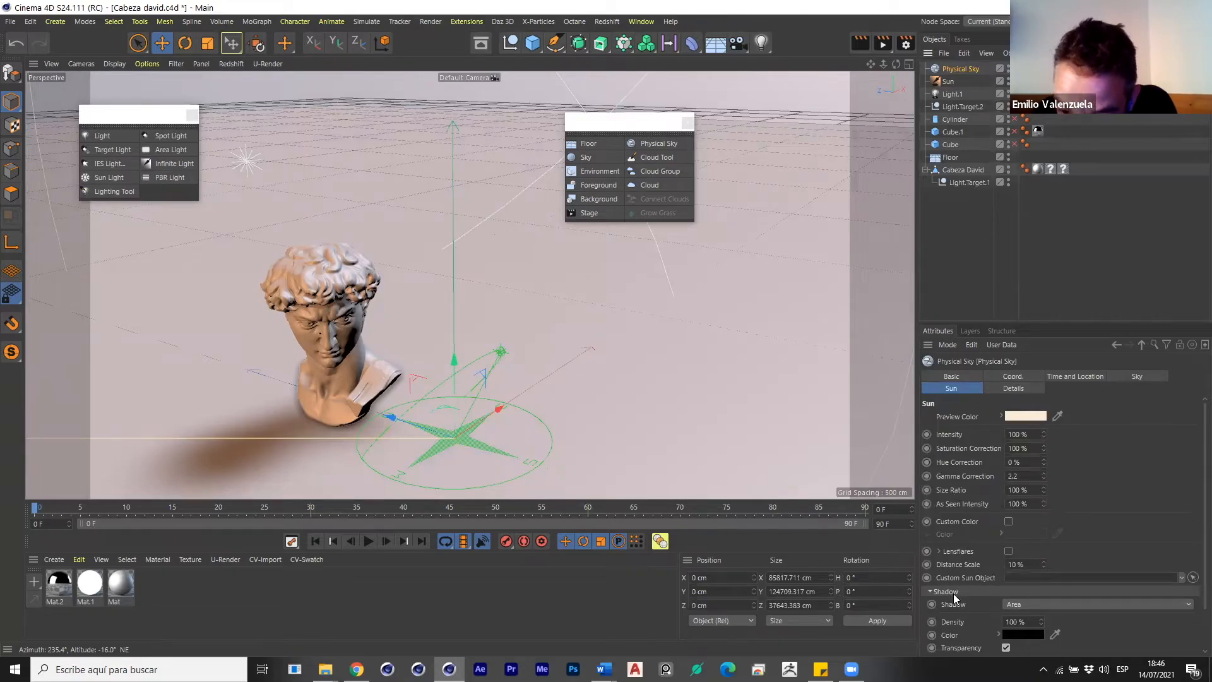
{"action": "scroll", "coordinate": [953, 595], "scroll_direction": "down", "scroll_amount": 3}
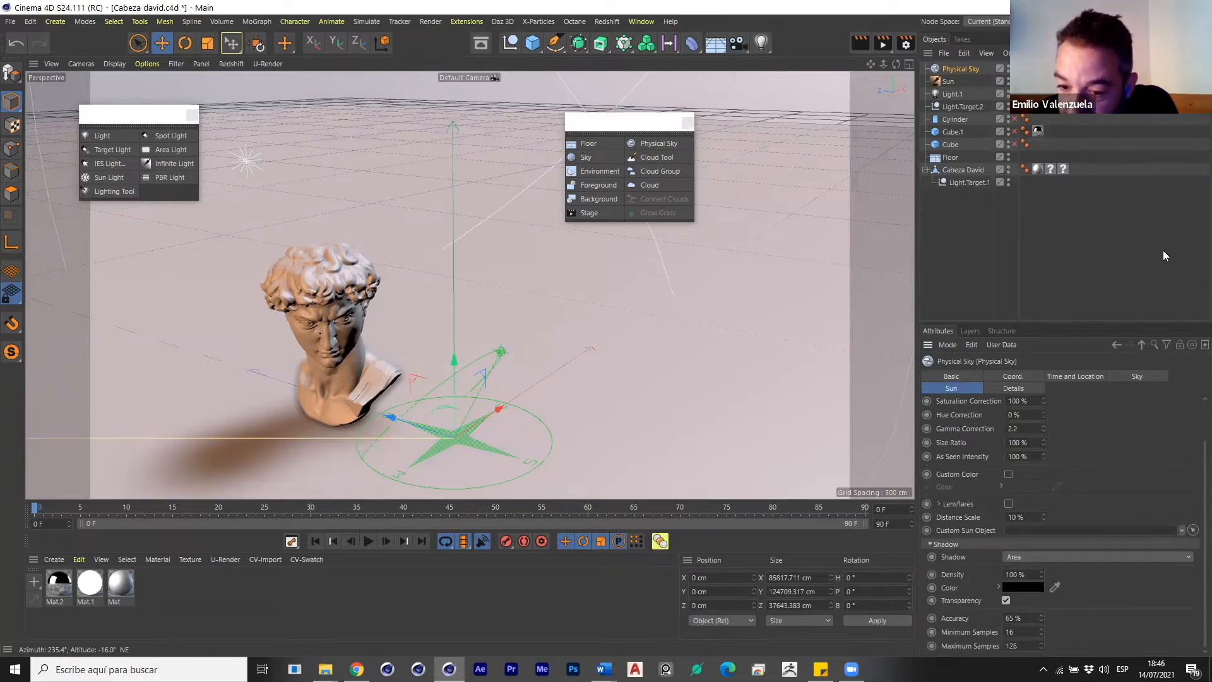
Disable the Physical Sky and enable the Sun light as the scene's lighting.
{"action": "left_click", "coordinate": [1014, 81]}
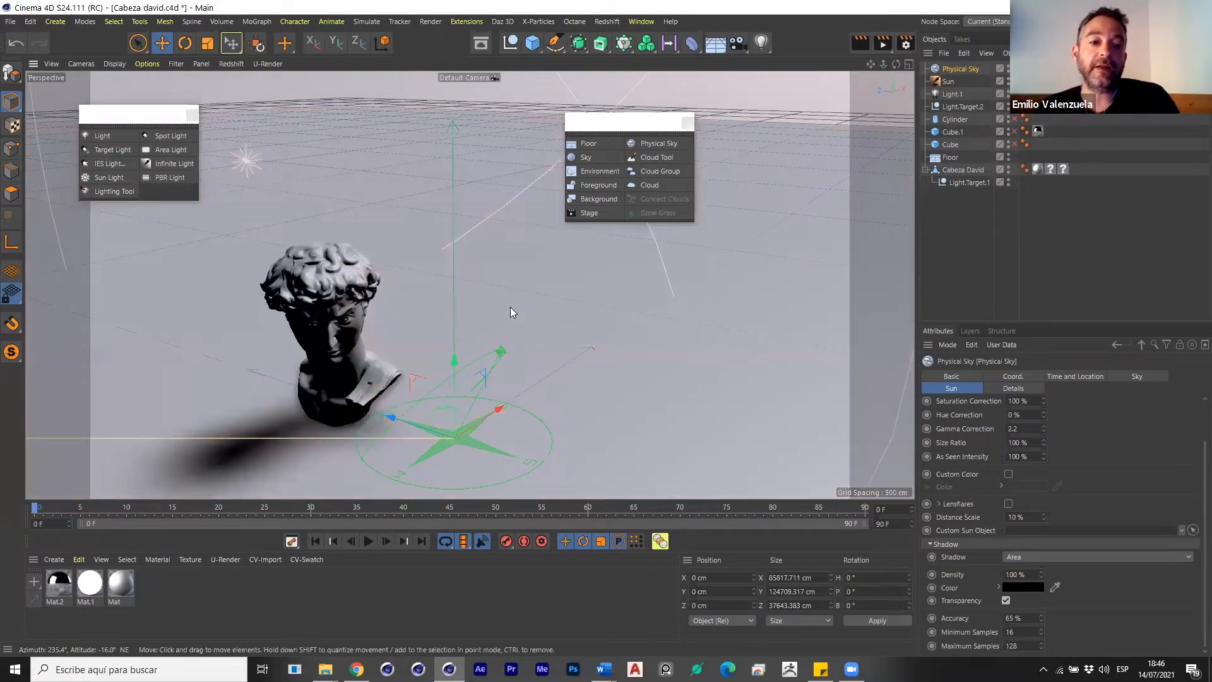
{"action": "scroll", "coordinate": [510, 308], "scroll_direction": "down", "scroll_amount": 10}
{"action": "left_click_drag", "start_coordinate": [464, 307], "coordinate": [413, 308], "text": "alt"}
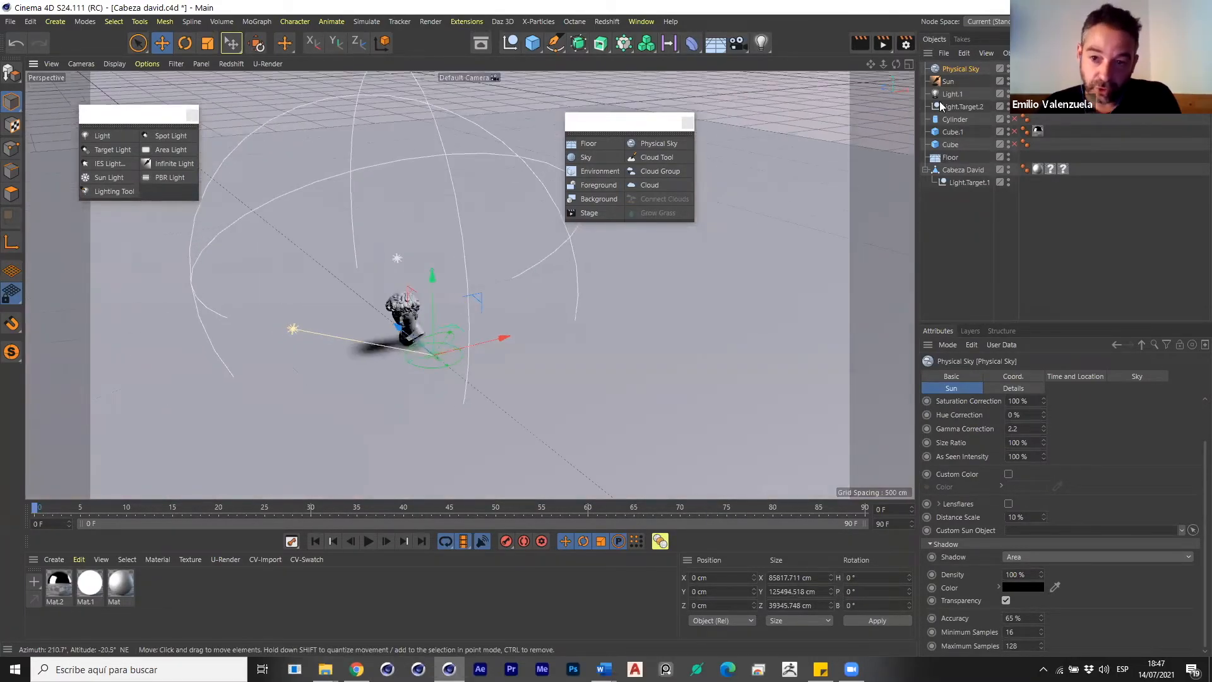
{"action": "left_click", "coordinate": [948, 81]}
{"action": "left_click", "coordinate": [963, 68]}
{"action": "left_click", "coordinate": [1014, 69]}
{"action": "left_click", "coordinate": [1014, 81]}
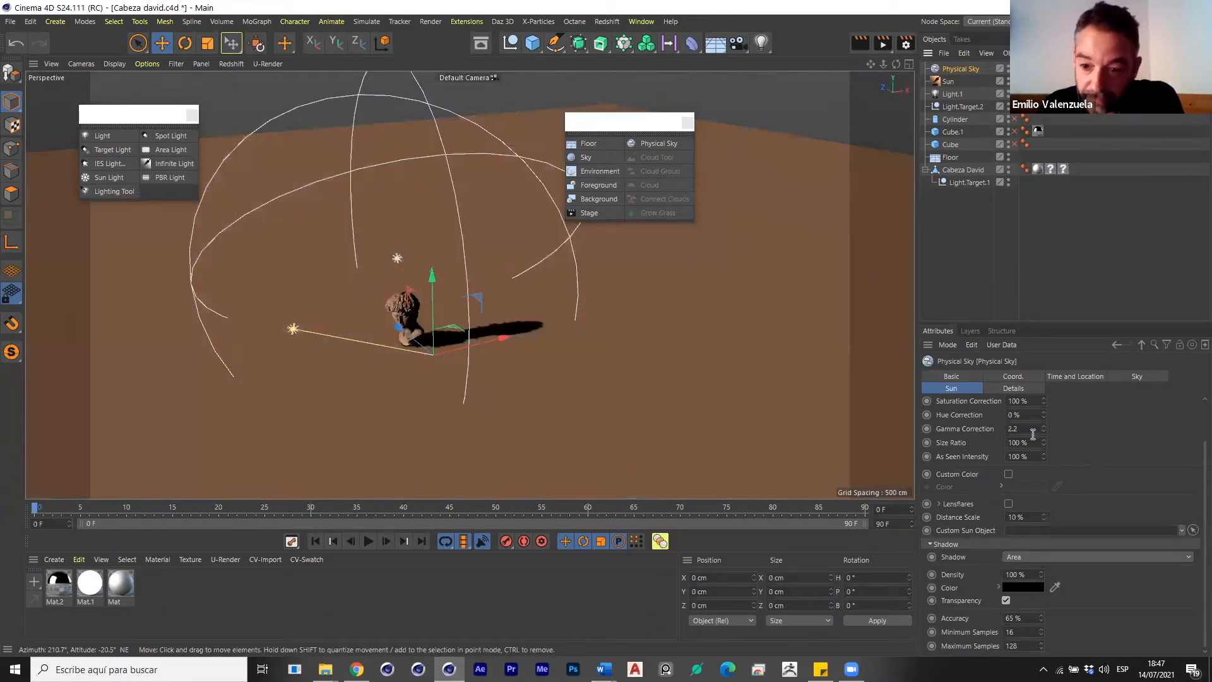
Examine the Physical Sky's Sky settings and the Sun light's calendar, clock and location properties.
{"action": "left_click", "coordinate": [1112, 377]}
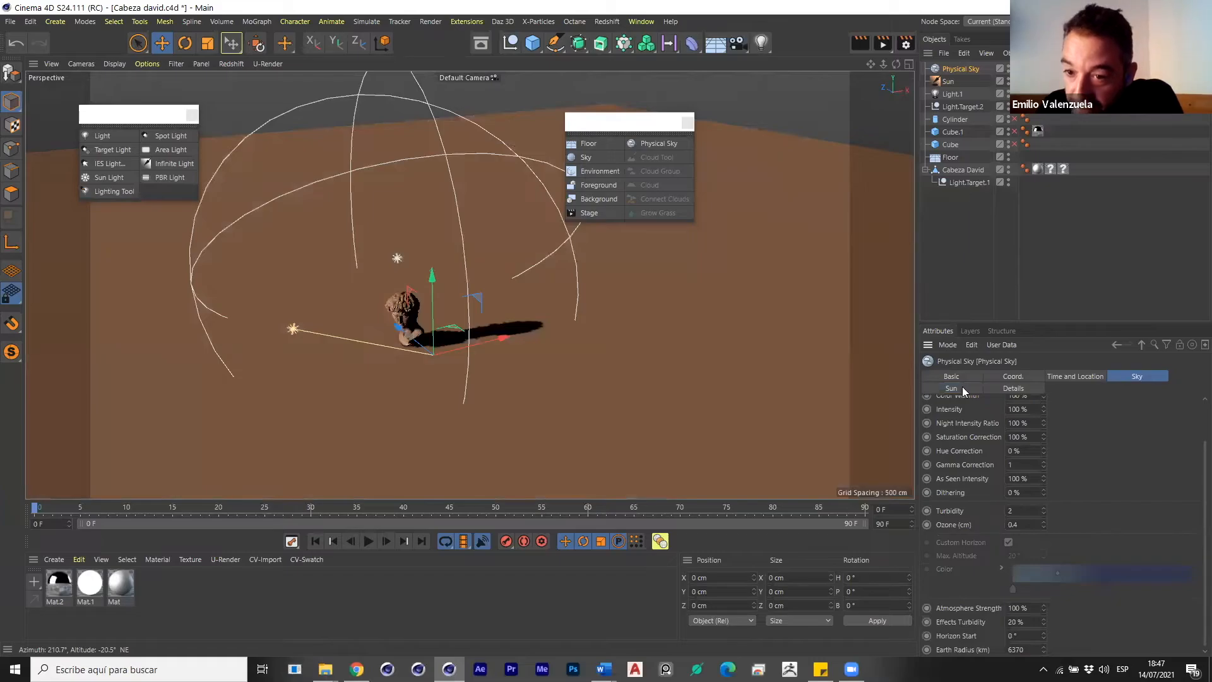
{"action": "left_click", "coordinate": [948, 81]}
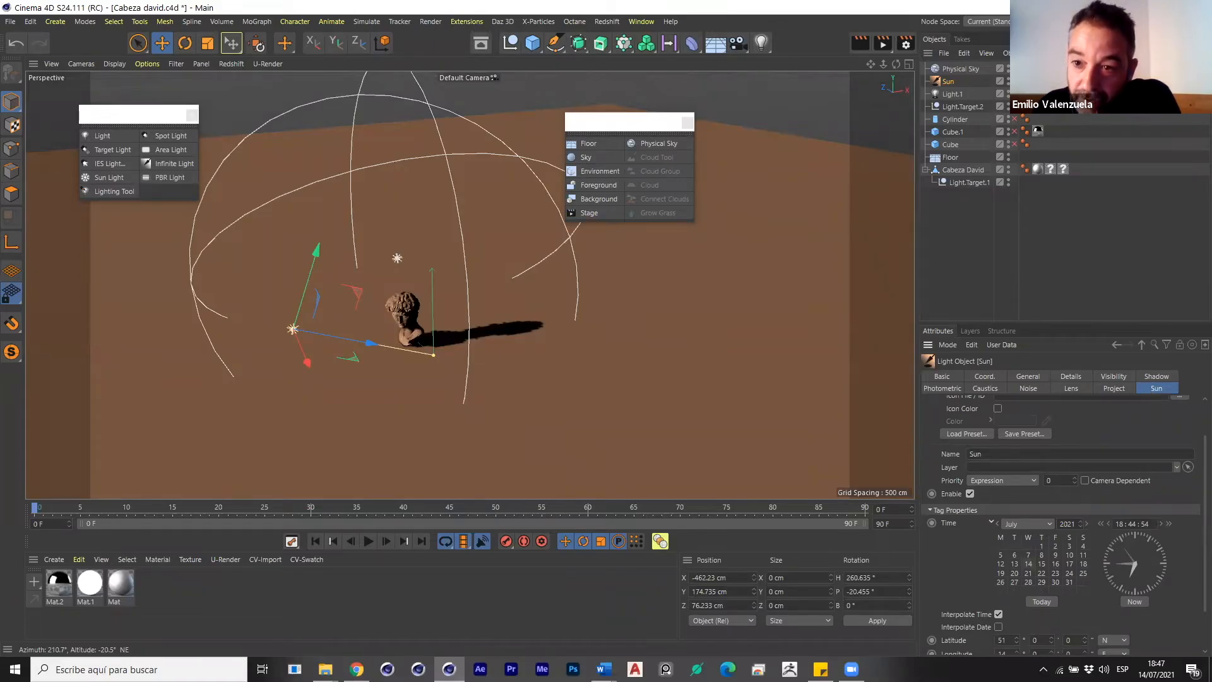
{"action": "scroll", "coordinate": [1193, 477], "scroll_direction": "up", "scroll_amount": 3}
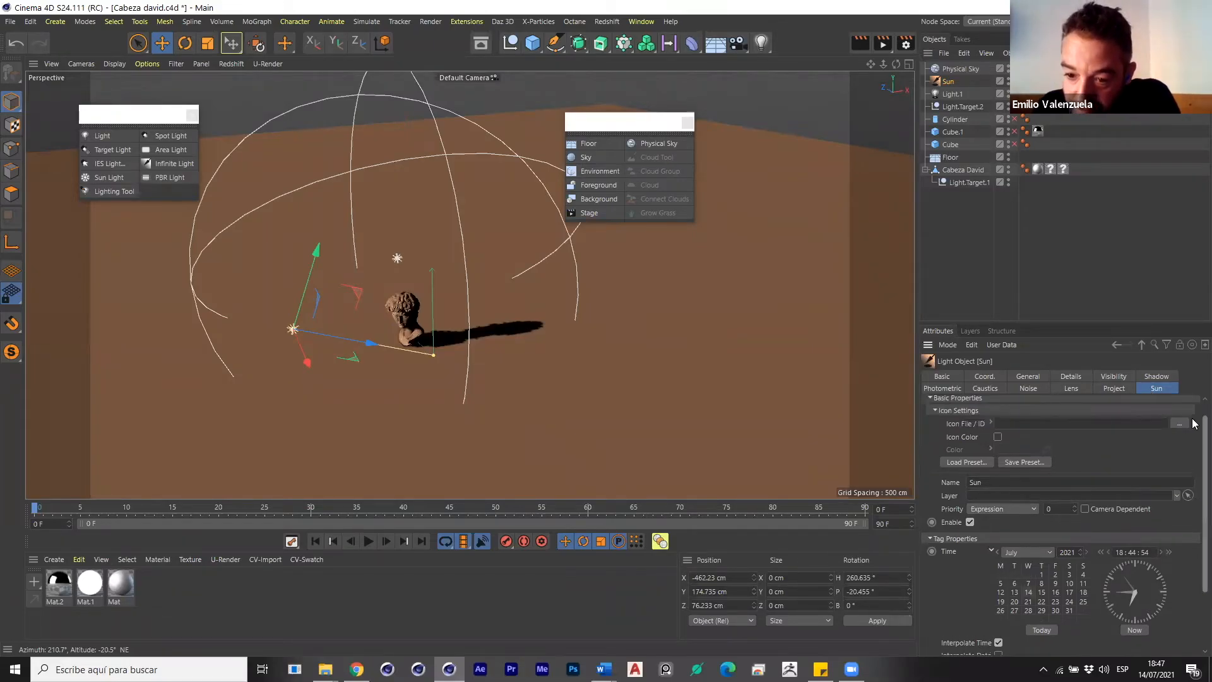
{"action": "left_click_drag", "start_coordinate": [1193, 435], "coordinate": [1192, 441]}
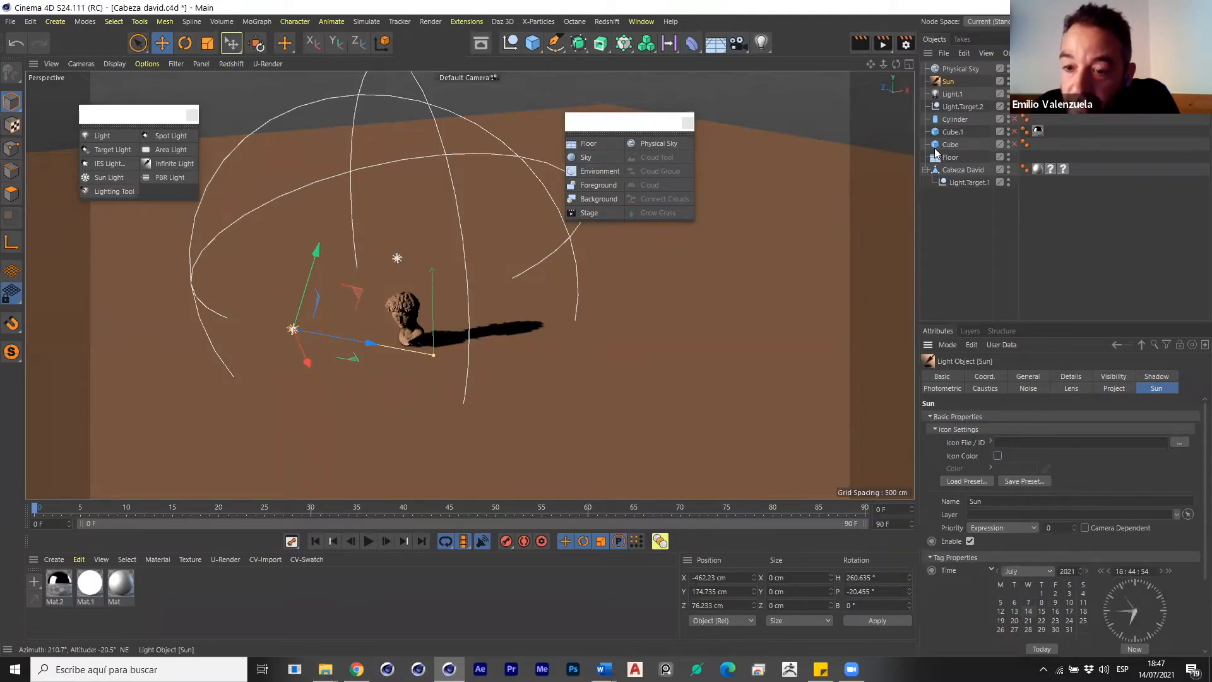
{"action": "left_click", "coordinate": [935, 430]}
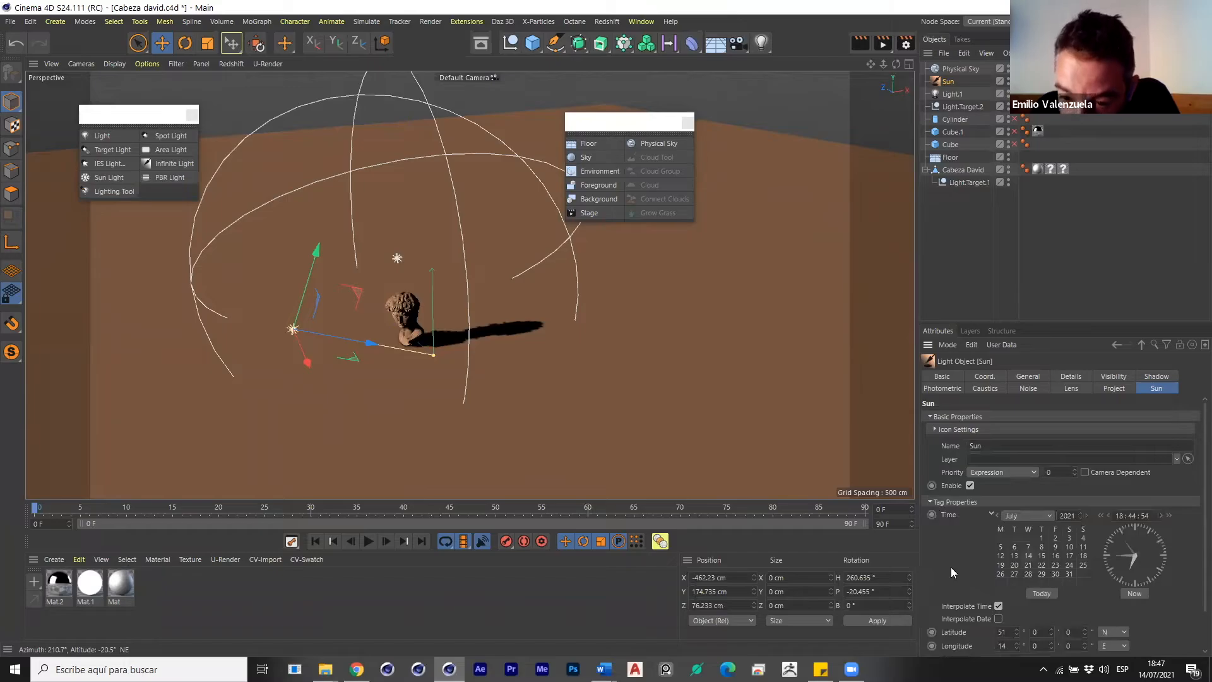
{"action": "scroll", "coordinate": [952, 572], "scroll_direction": "down", "scroll_amount": 2}
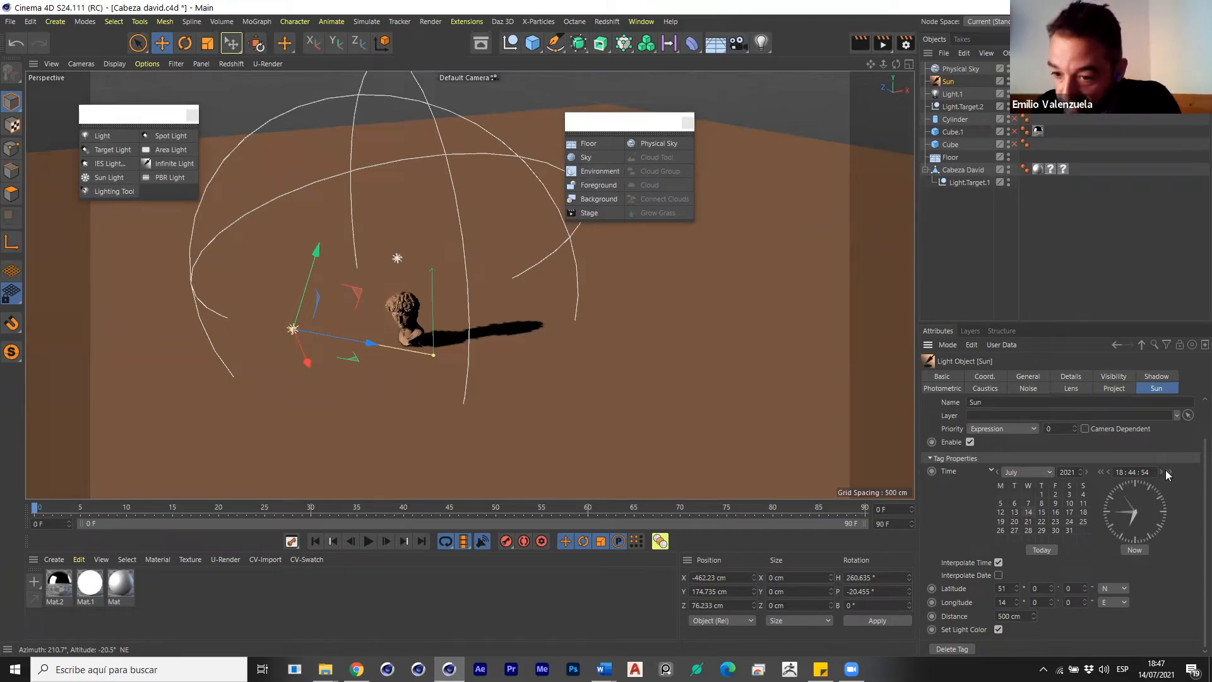
Change the Sun light's time of day to 06:43:54 and render the viewport to preview the lighting.
{"action": "left_click", "coordinate": [1109, 471]}
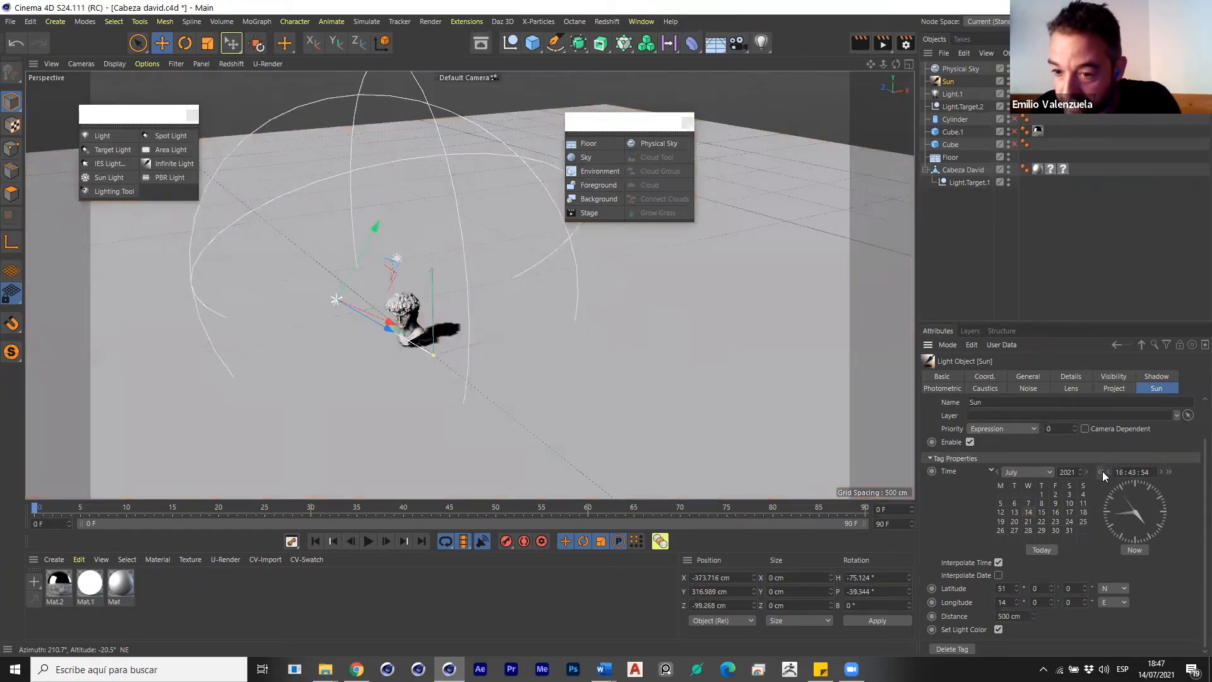
{"action": "left_click", "coordinate": [1102, 471]}
{"action": "left_click", "coordinate": [1102, 471]}
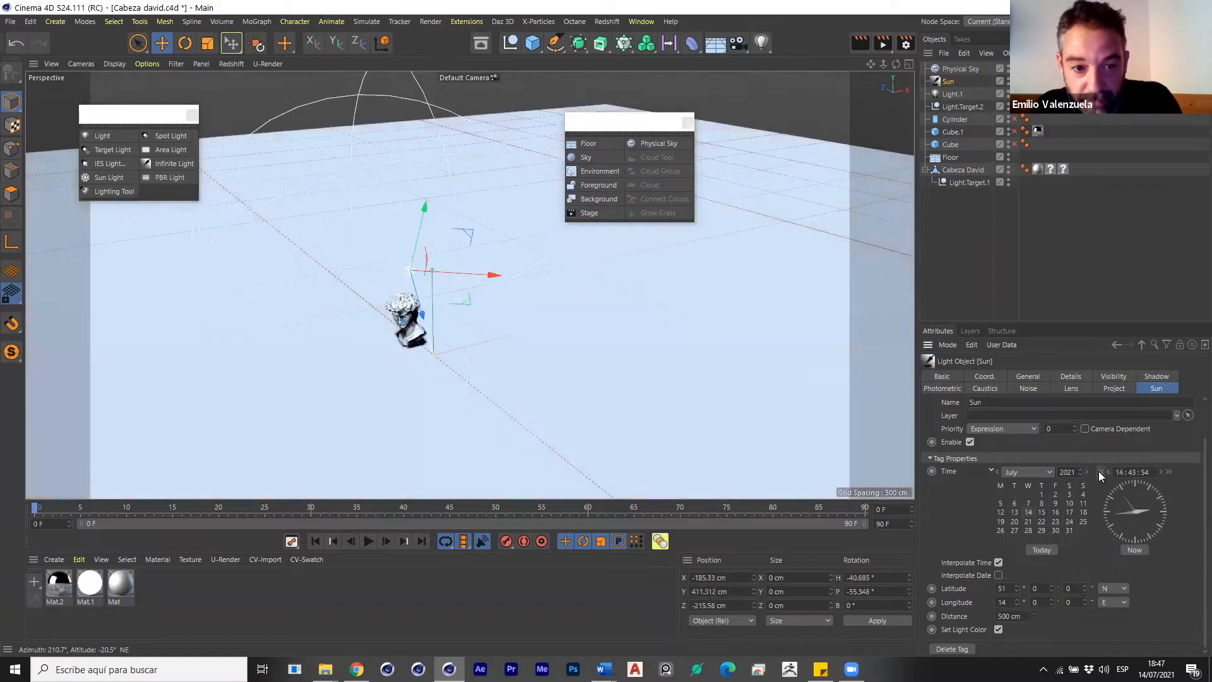
{"action": "left_click", "coordinate": [1099, 470]}
{"action": "left_click", "coordinate": [1099, 470]}
{"action": "left_click", "coordinate": [1099, 471]}
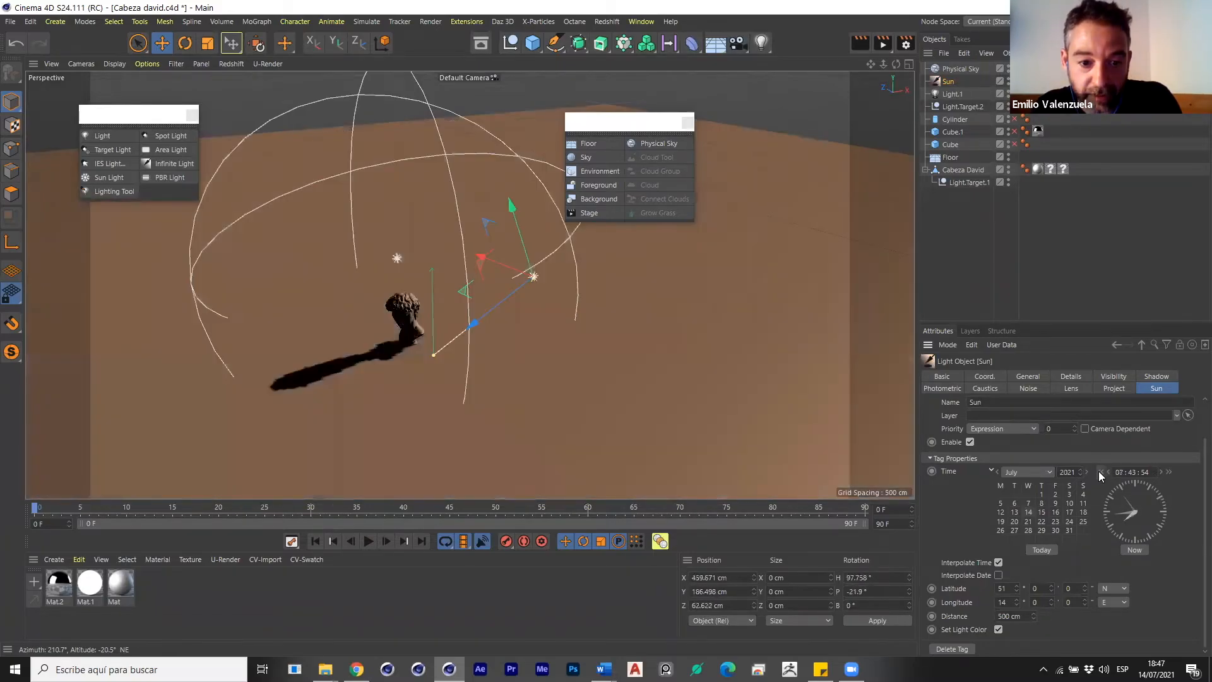
{"action": "left_click", "coordinate": [1098, 471]}
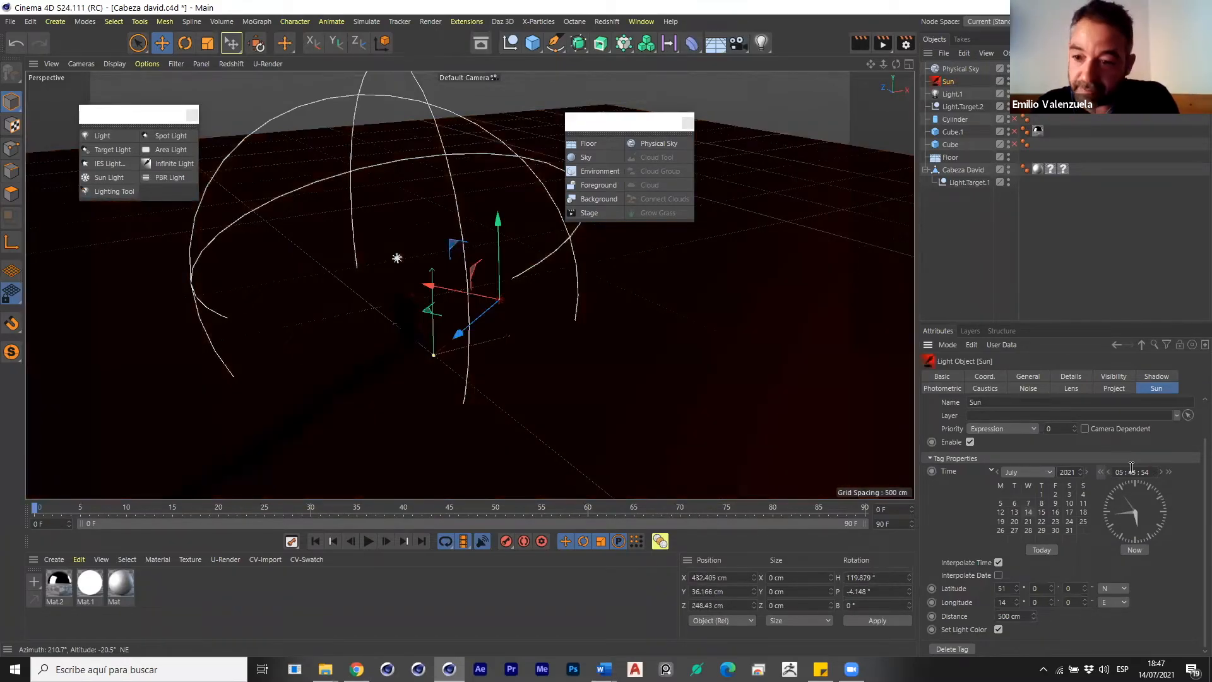
{"action": "left_click", "coordinate": [1169, 472]}
{"action": "left_click_drag", "start_coordinate": [394, 327], "coordinate": [441, 273], "text": "alt"}
{"action": "key", "text": "ctrl+r"}
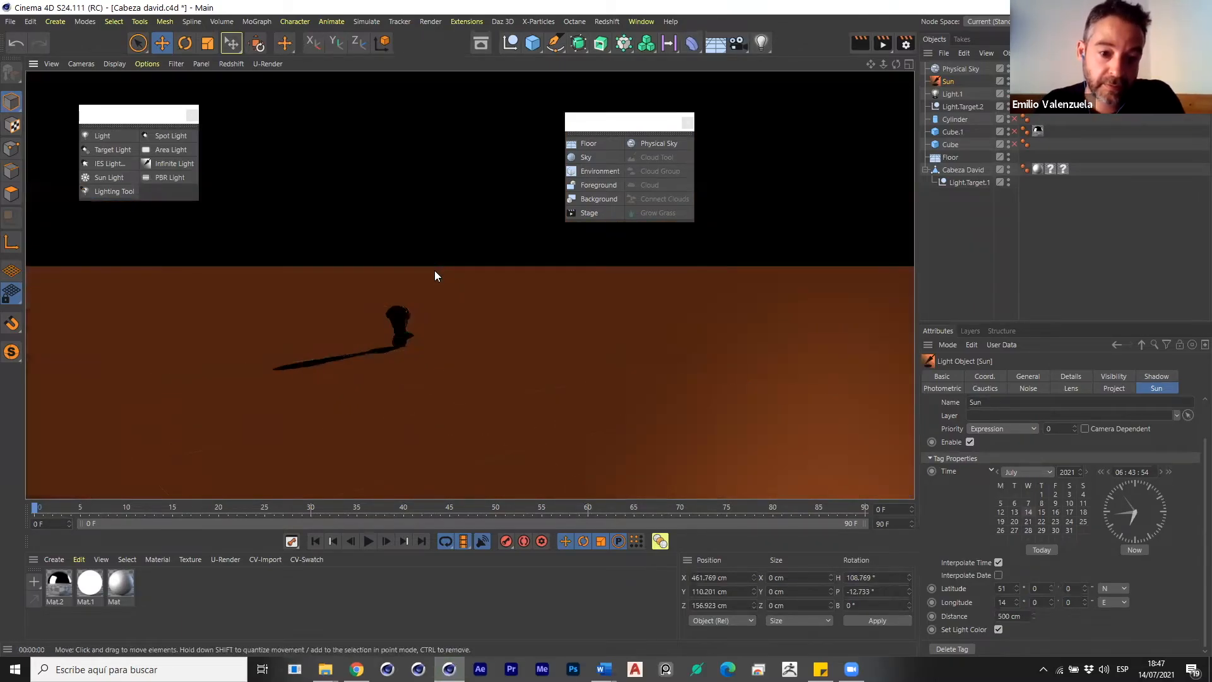
Delete the Sun light and enable the Physical Sky again.
{"action": "left_click", "coordinate": [949, 82]}
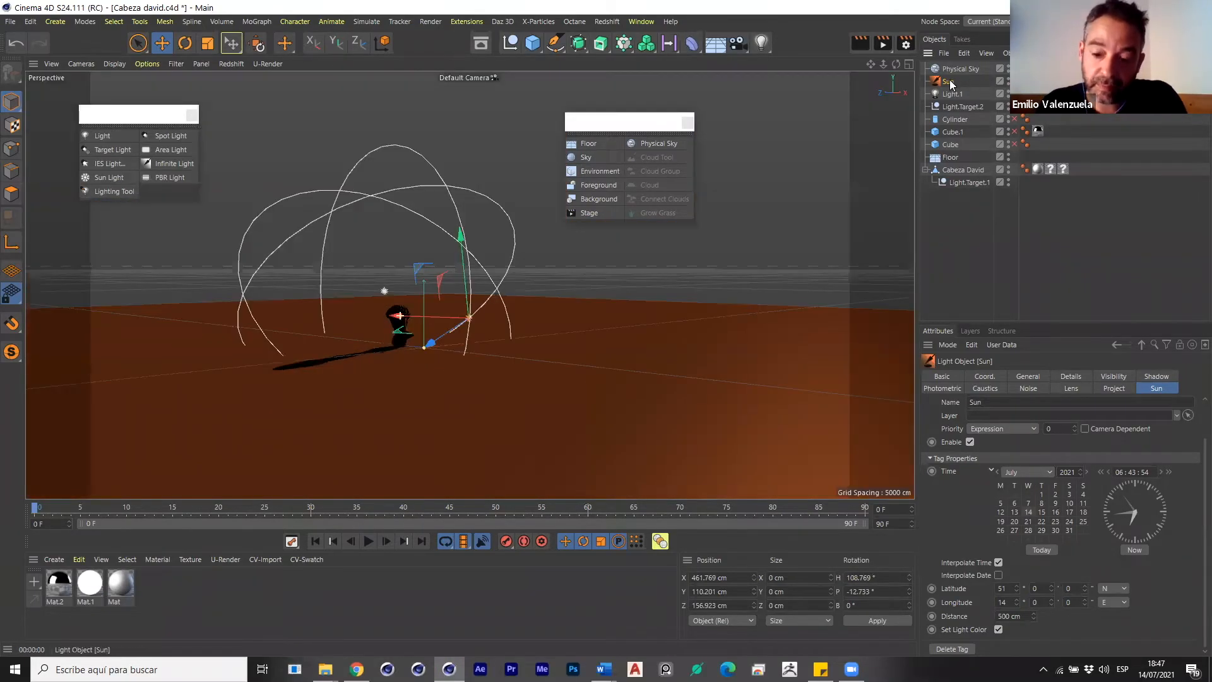
{"action": "key", "text": "Delete"}
{"action": "left_click", "coordinate": [990, 68]}
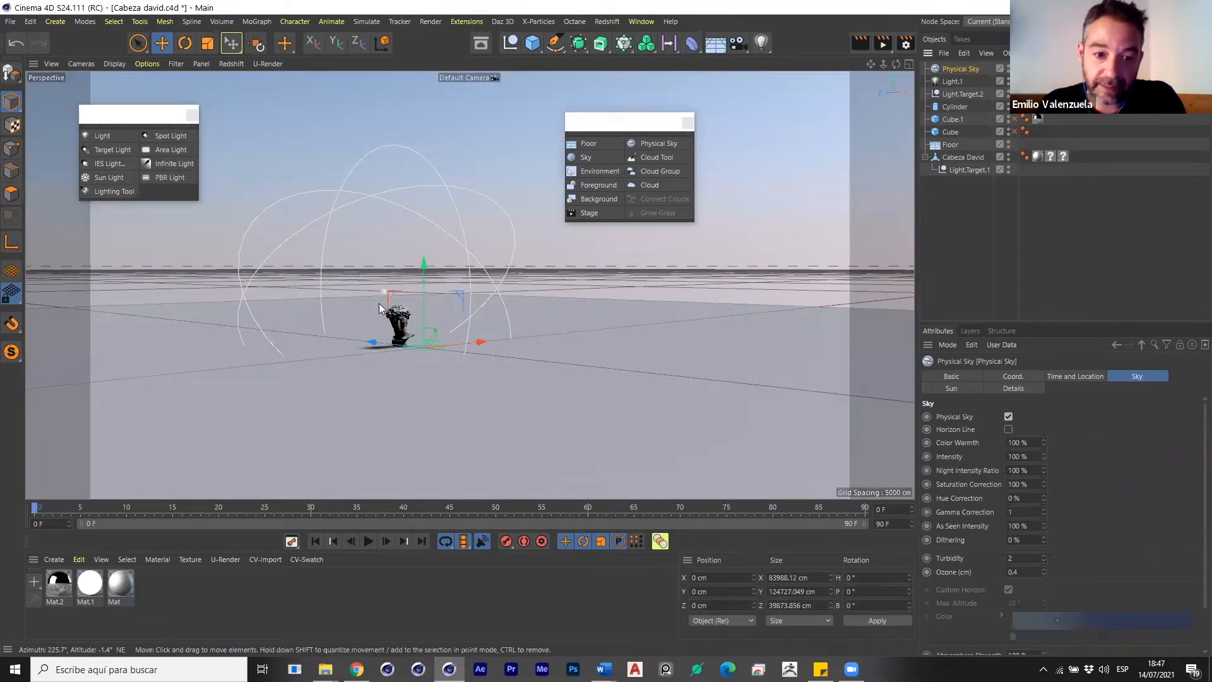
Render the viewport to preview the David bust under the Physical Sky.
{"action": "scroll", "coordinate": [379, 309], "scroll_direction": "up", "scroll_amount": 5}
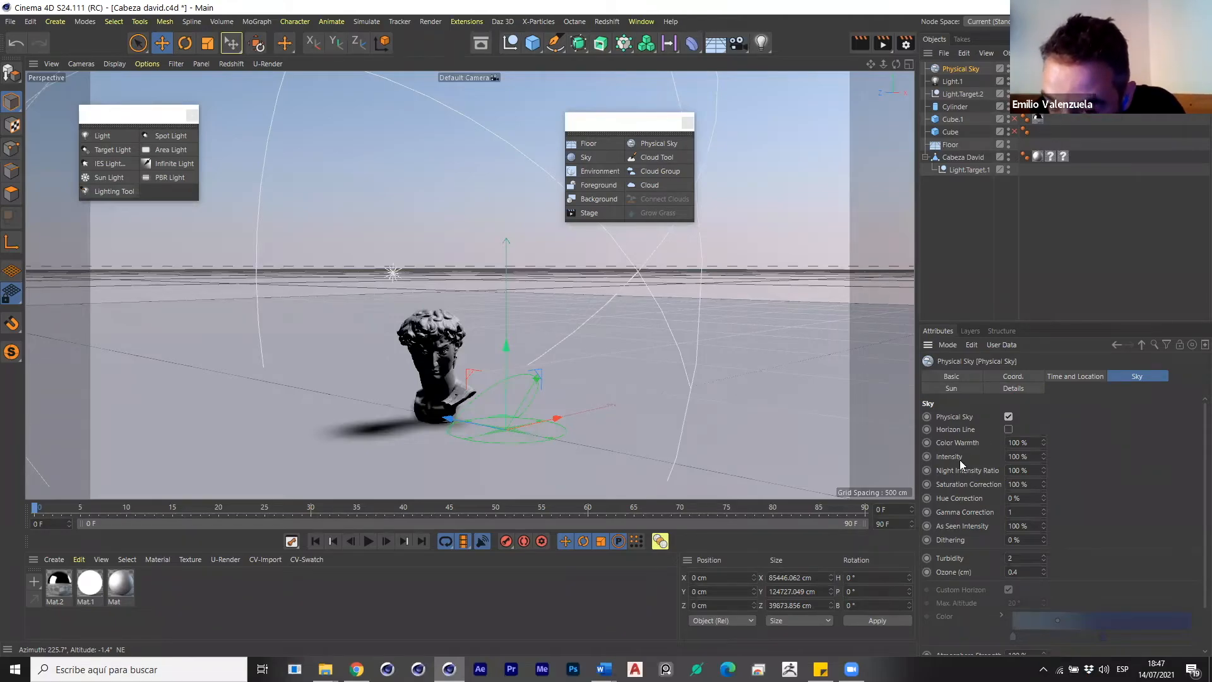
{"action": "scroll", "coordinate": [525, 278], "scroll_direction": "down", "scroll_amount": 4}
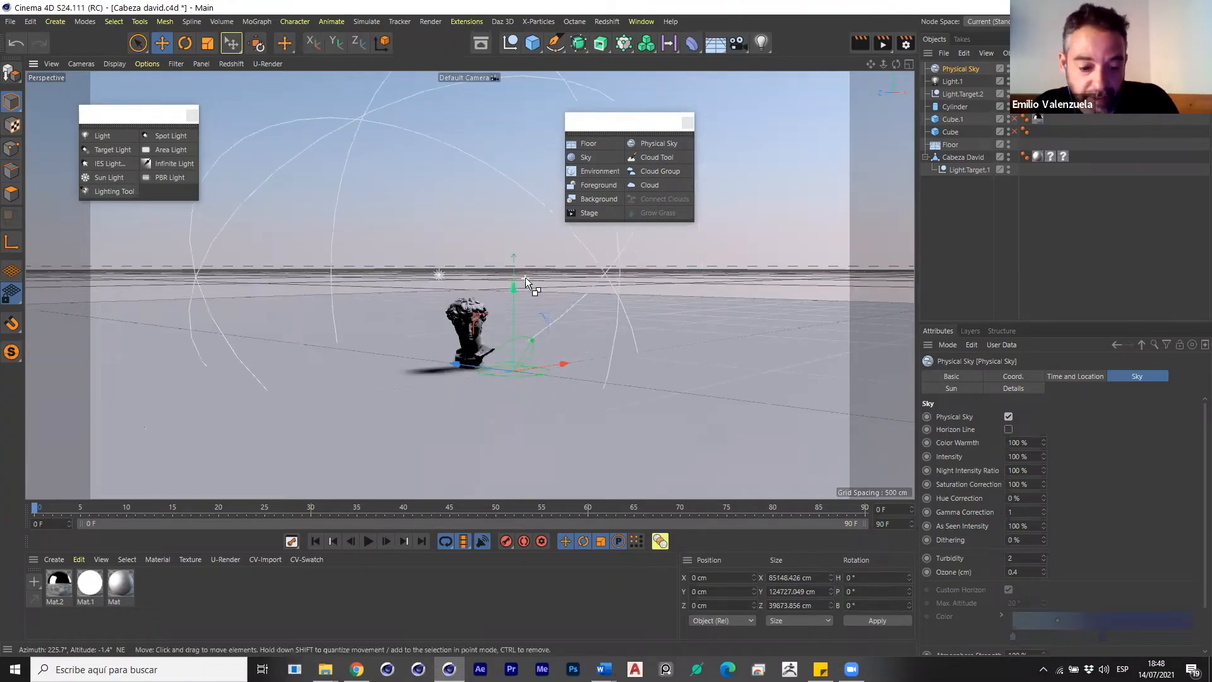
{"action": "key", "text": "ctrl+r"}
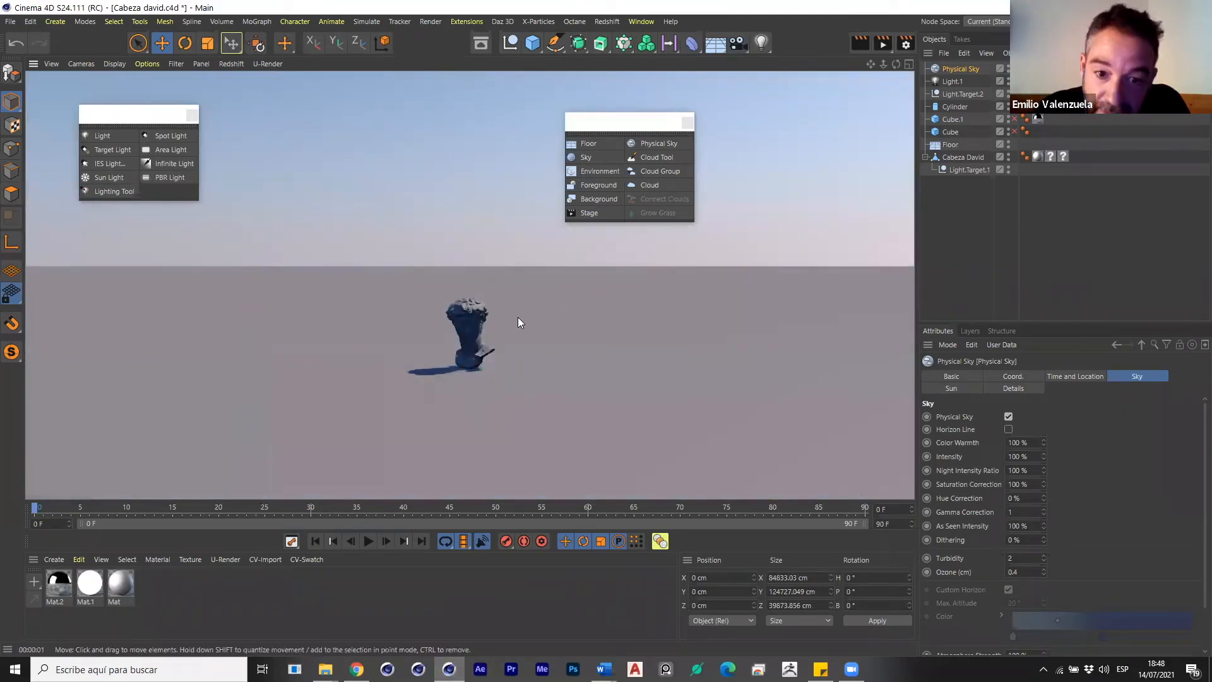
Enable Global Illumination with Geometry anti-aliasing in the render settings and preview the David bust up close.
{"action": "left_click", "coordinate": [907, 44]}
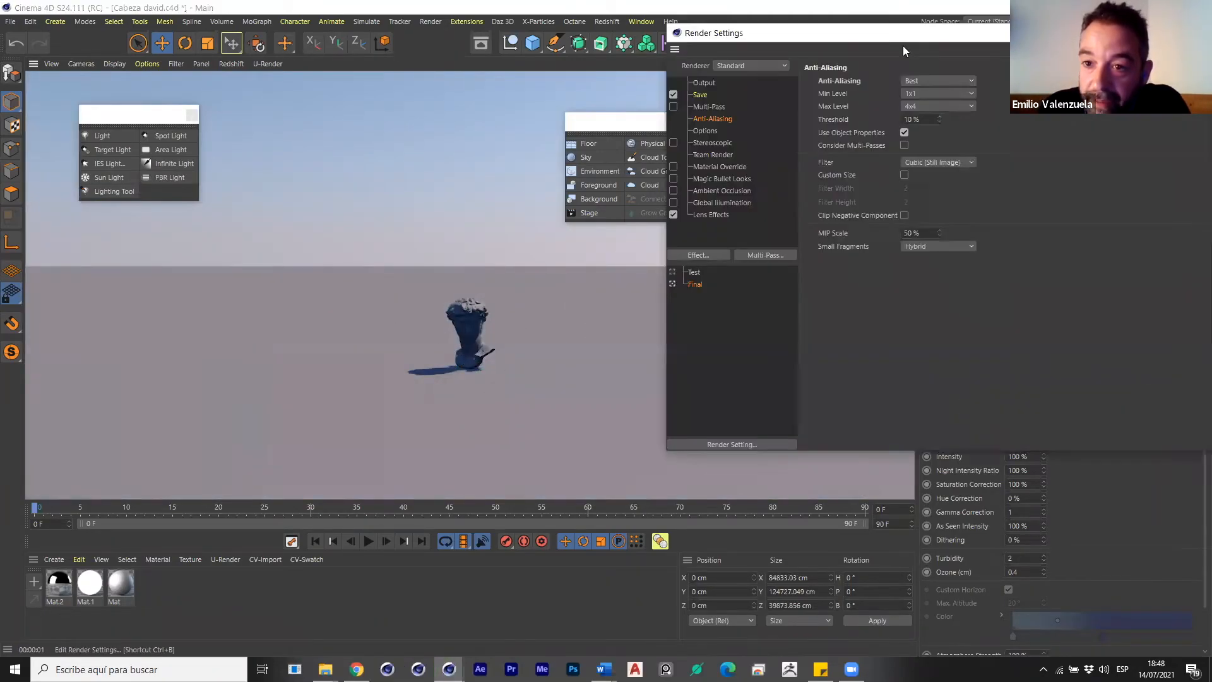
{"action": "left_click", "coordinate": [674, 214]}
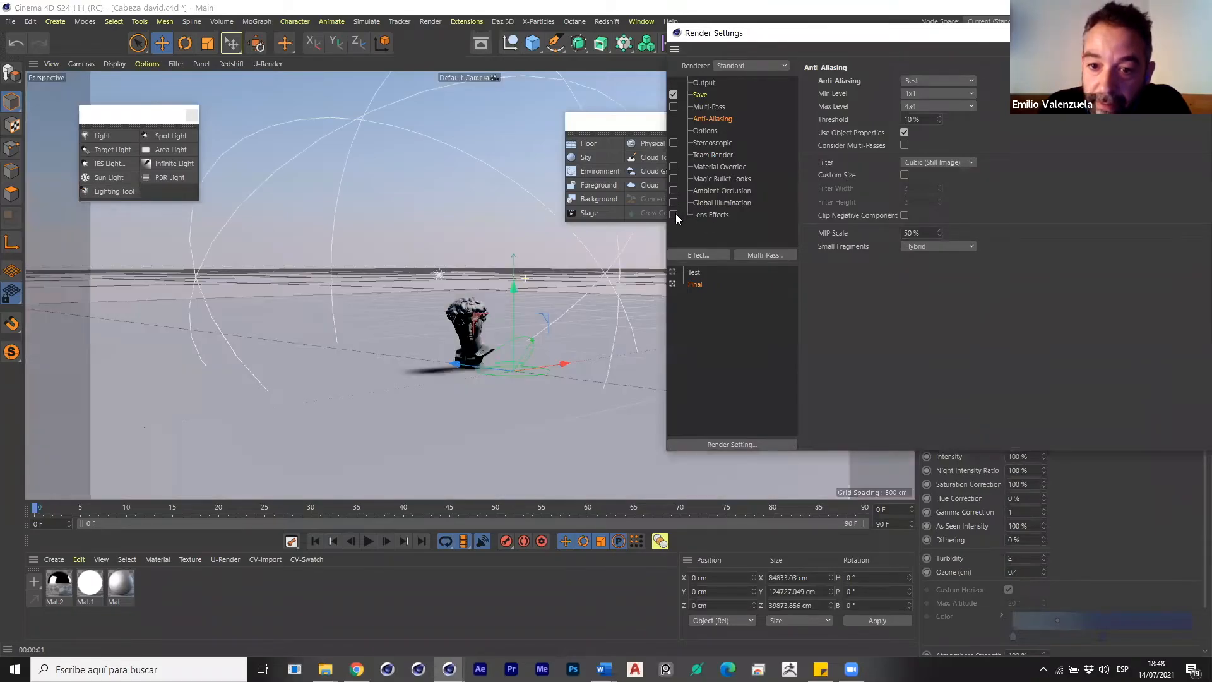
{"action": "left_click", "coordinate": [673, 202]}
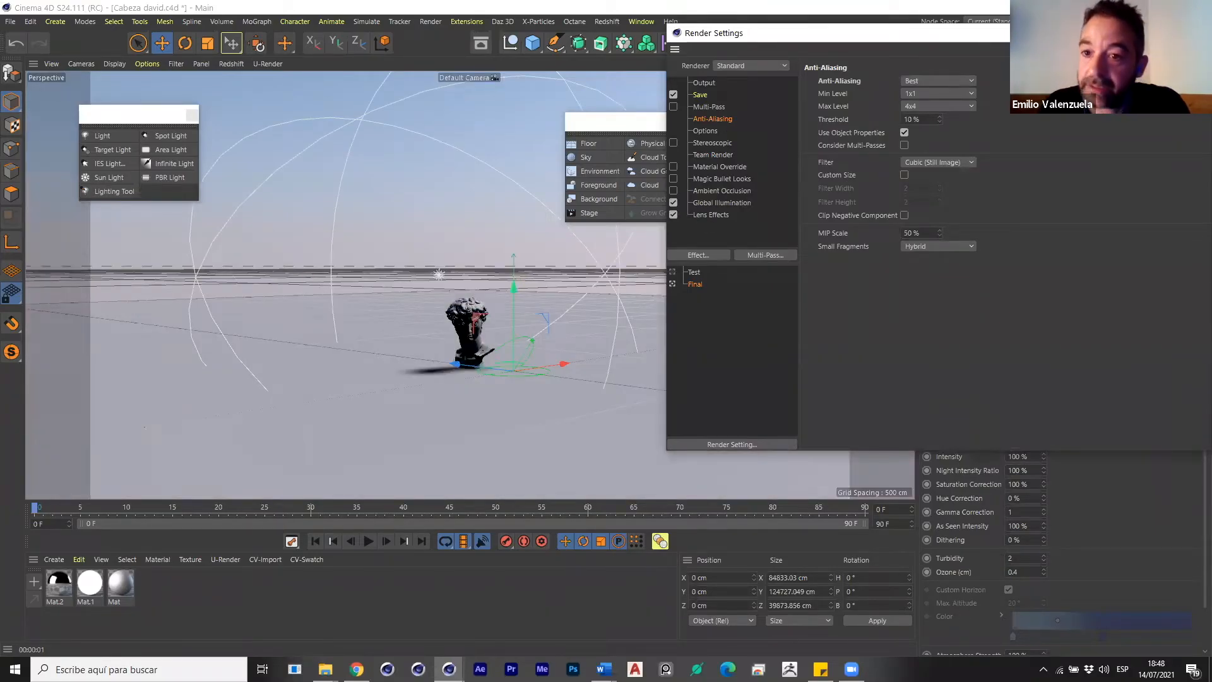
{"action": "left_click", "coordinate": [937, 81]}
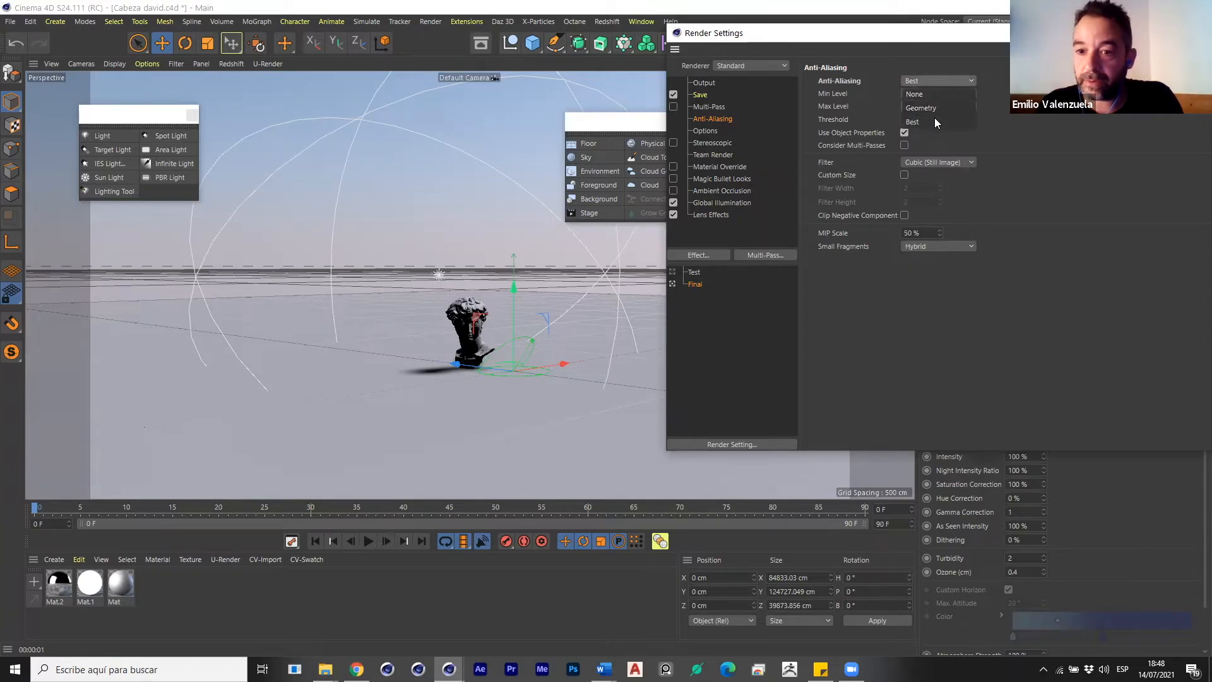
{"action": "left_click", "coordinate": [934, 110]}
{"action": "left_click_drag", "start_coordinate": [1178, 33], "coordinate": [1003, 98]}
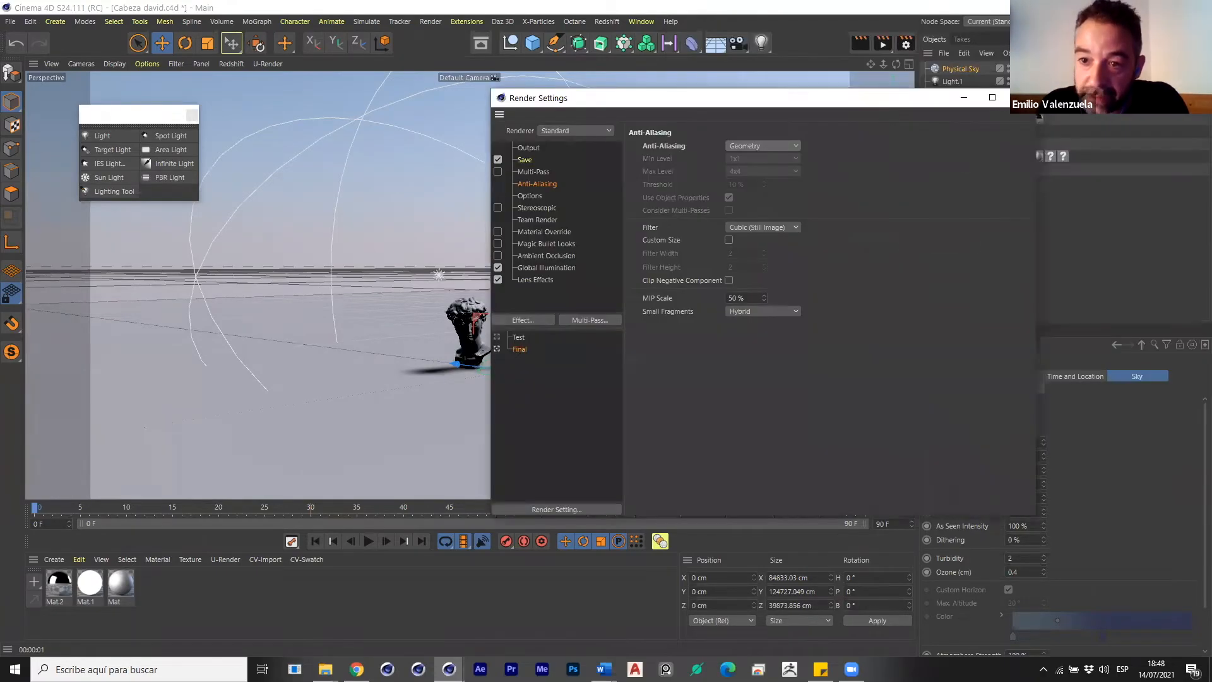
{"action": "left_click", "coordinate": [1030, 97]}
{"action": "scroll", "coordinate": [539, 363], "scroll_direction": "up", "scroll_amount": 5}
{"action": "scroll", "coordinate": [379, 342], "scroll_direction": "up", "scroll_amount": 4}
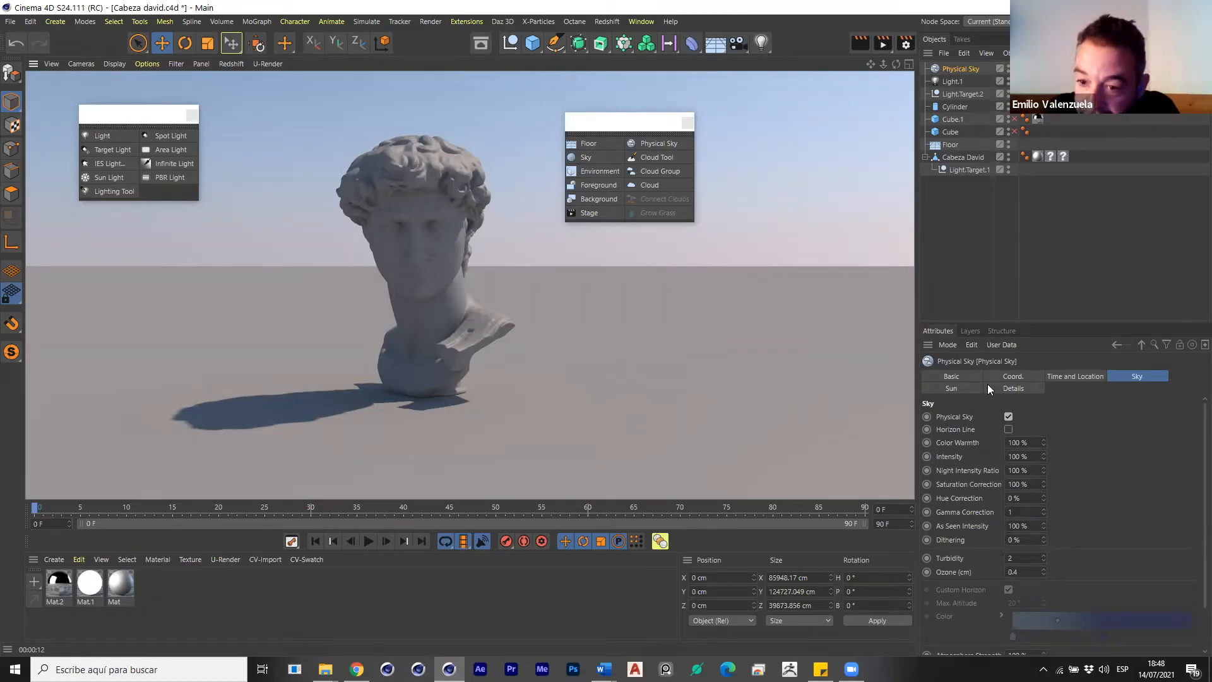
Examine the Physical Sky's Sun and Details properties.
{"action": "left_click", "coordinate": [971, 387]}
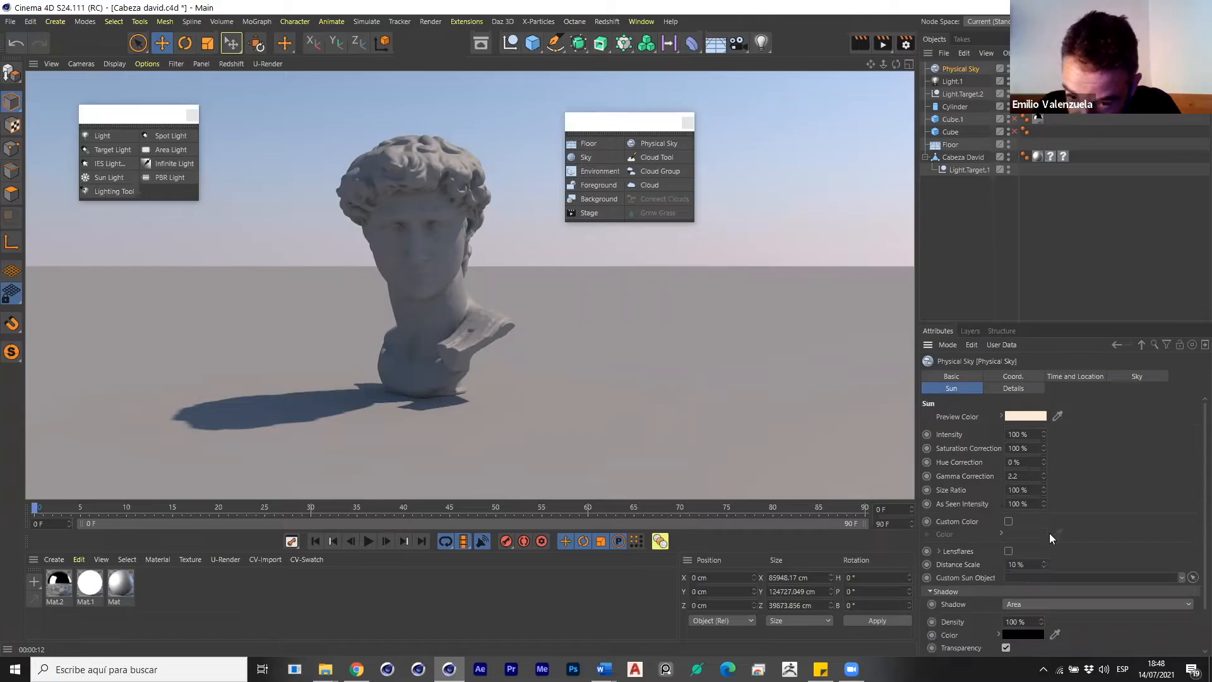
{"action": "scroll", "coordinate": [1192, 503], "scroll_direction": "down", "scroll_amount": 3}
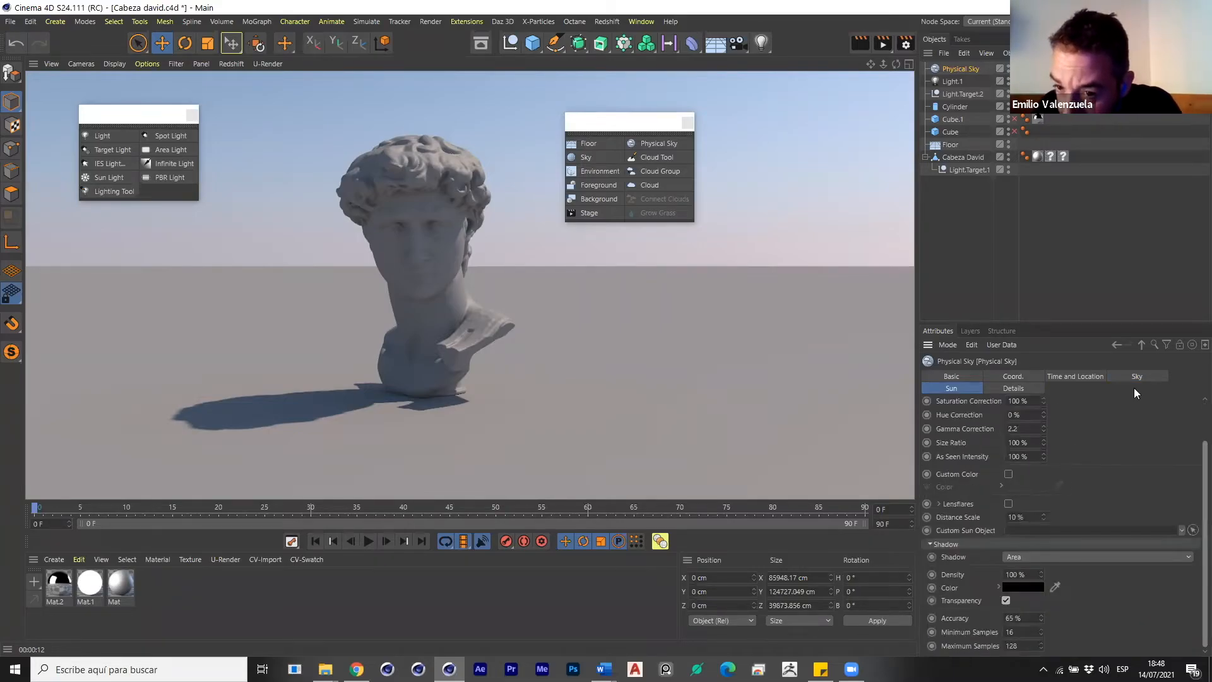
{"action": "left_click", "coordinate": [1025, 388]}
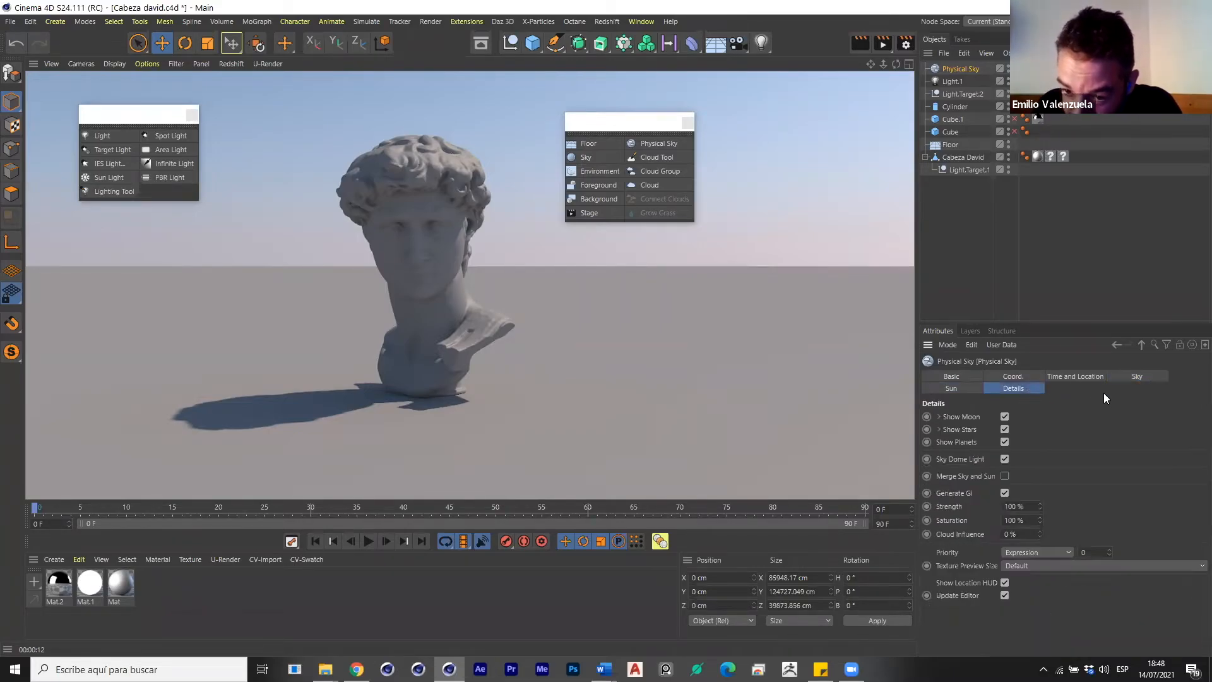
{"action": "left_click", "coordinate": [968, 389]}
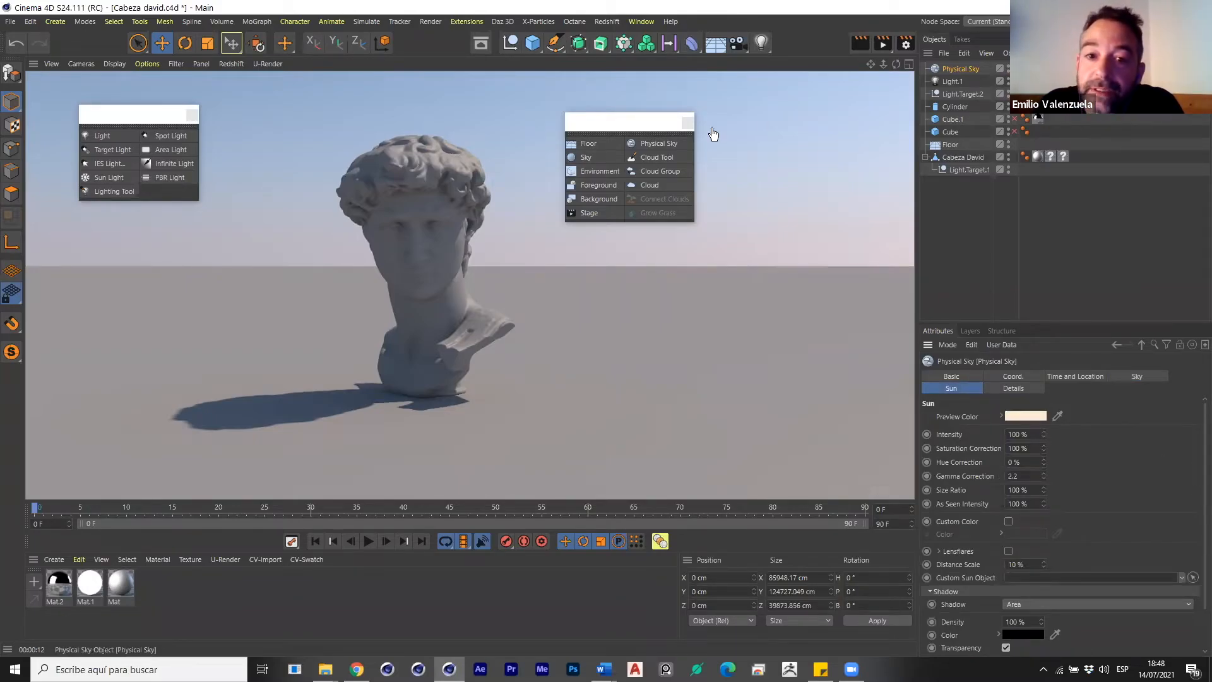
Add a Sky object to the scene and search the asset library for HDR.
{"action": "left_click", "coordinate": [586, 157]}
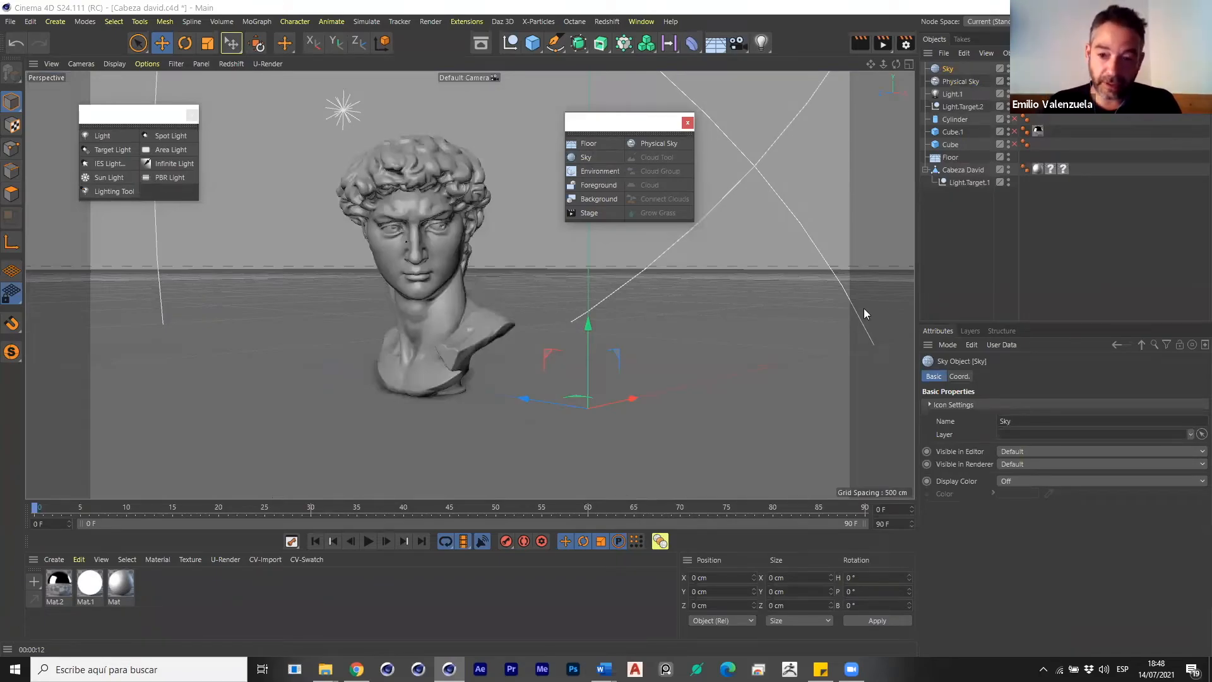
{"action": "key", "text": "shift+F8"}
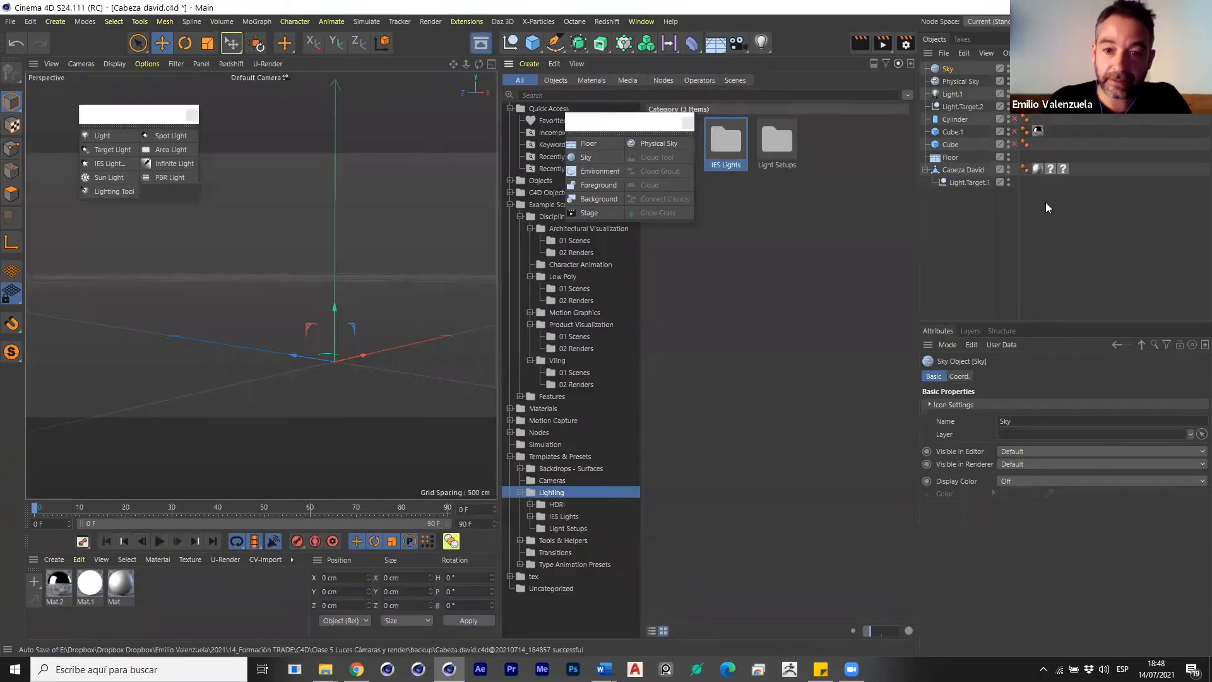
{"action": "left_click", "coordinate": [595, 95]}
{"action": "type", "text": "HDR"}
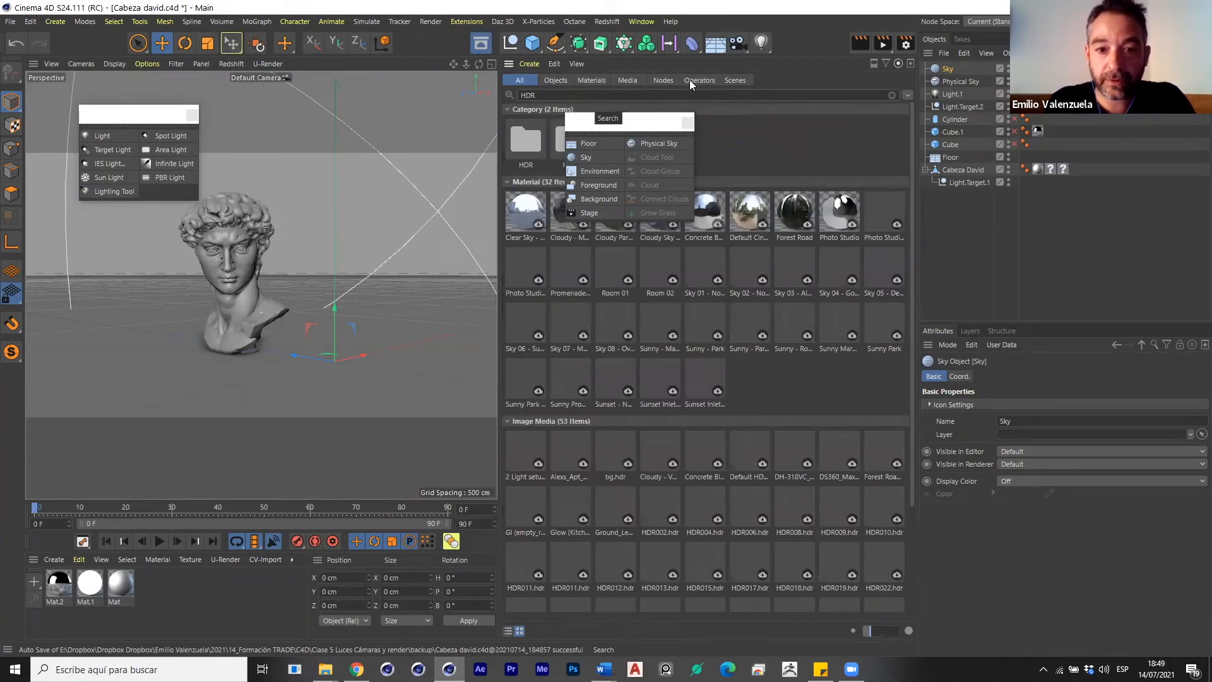
{"action": "left_click_drag", "start_coordinate": [656, 117], "coordinate": [338, 268]}
{"action": "left_click", "coordinate": [528, 148]}
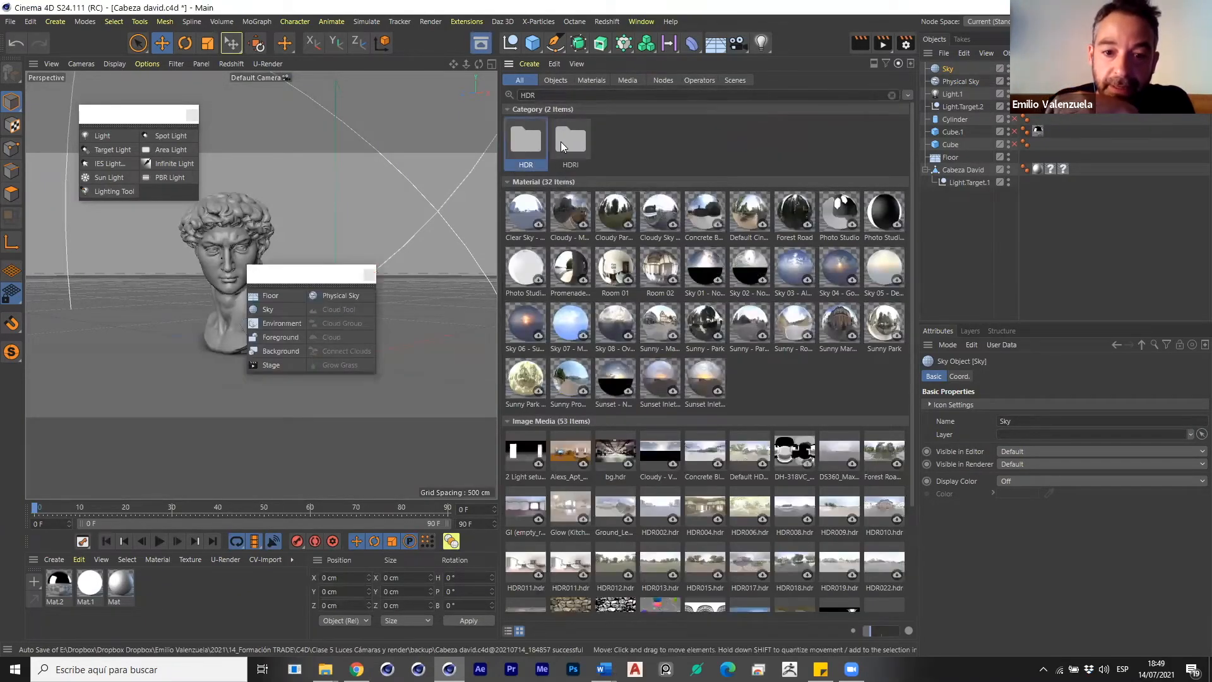
{"action": "left_click", "coordinate": [568, 138]}
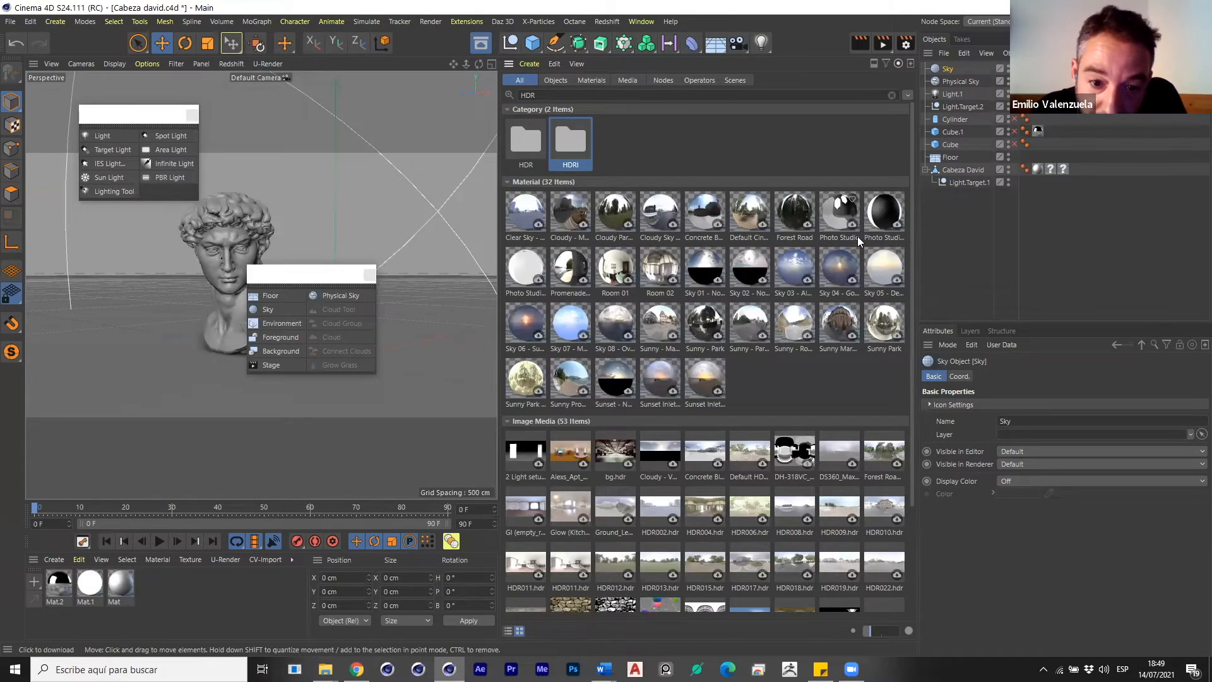
Bring the Sky 06 - Sunset HDR material into the scene and inspect its Luminance texture.
{"action": "left_click", "coordinate": [539, 336]}
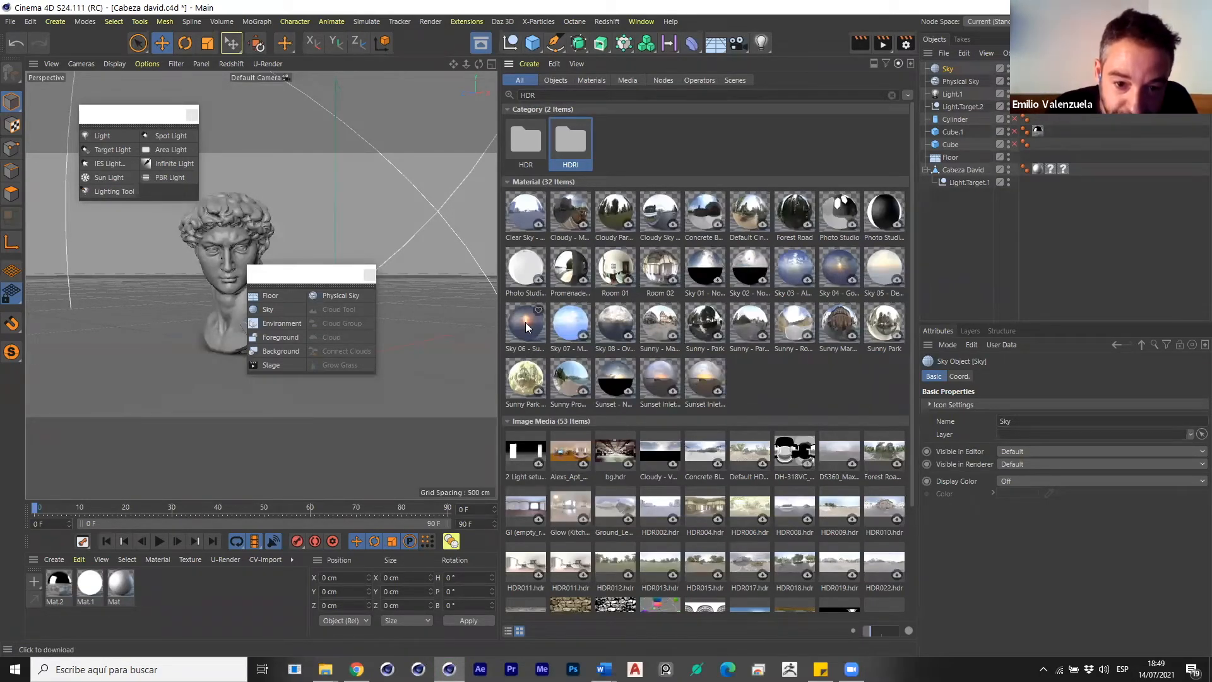
{"action": "left_click_drag", "start_coordinate": [527, 328], "coordinate": [54, 589]}
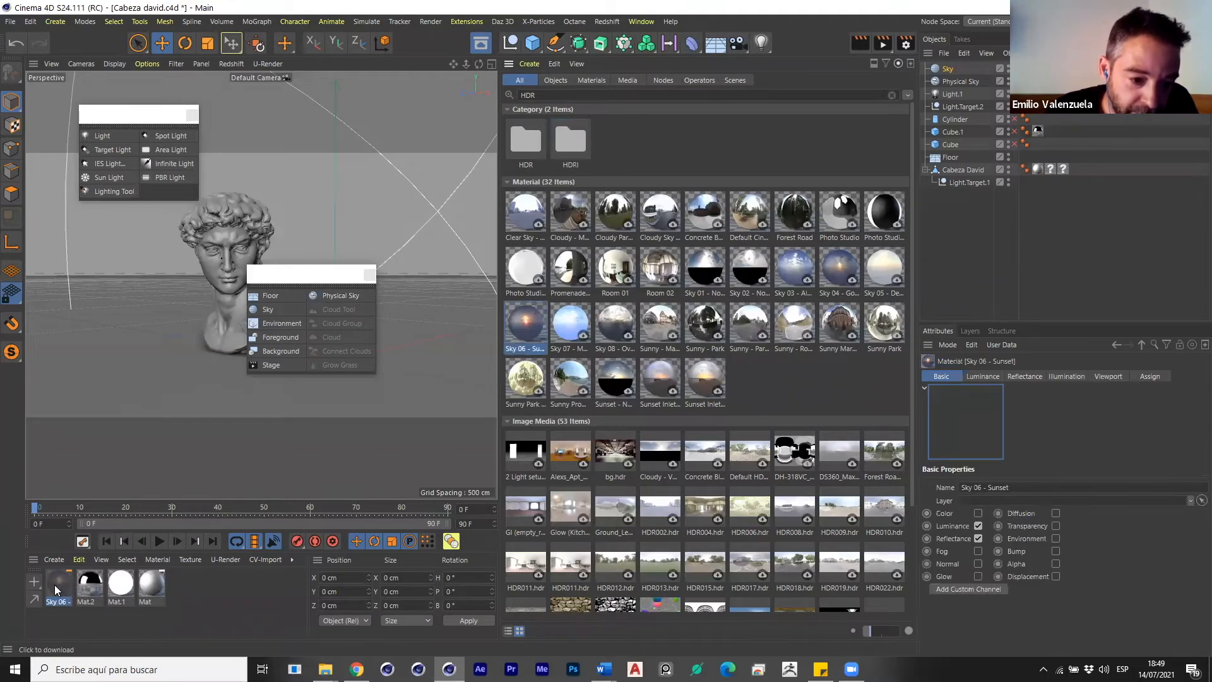
{"action": "double_click", "coordinate": [58, 583]}
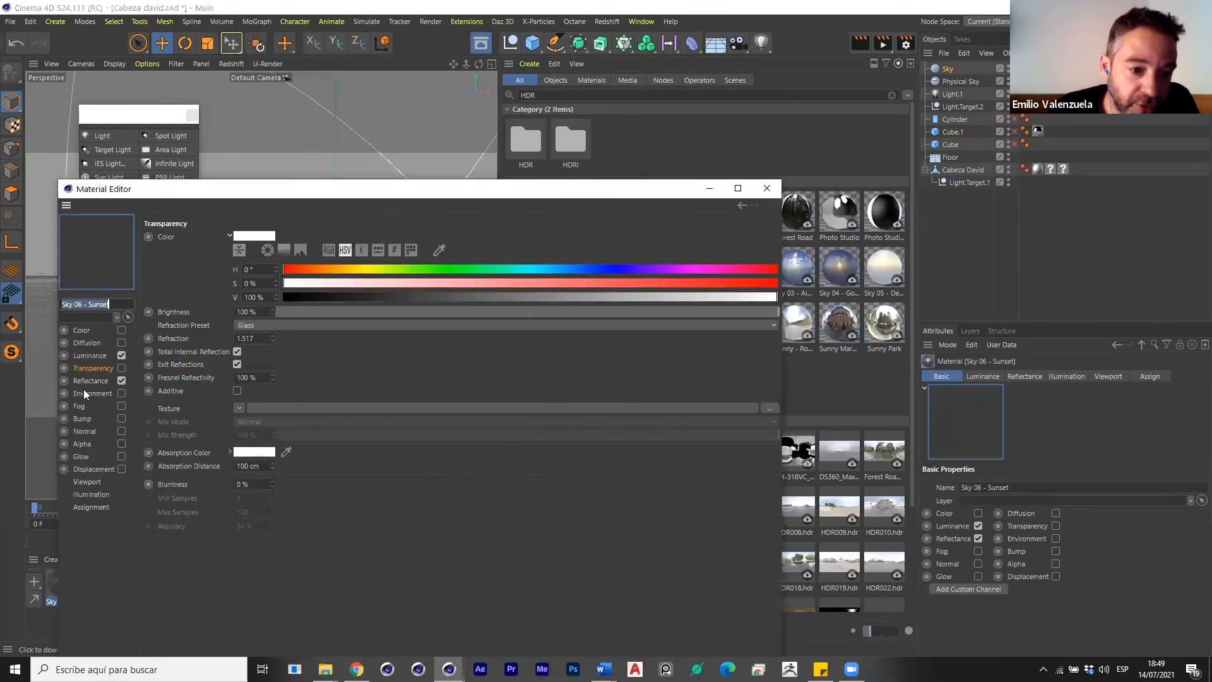
{"action": "left_click", "coordinate": [93, 356]}
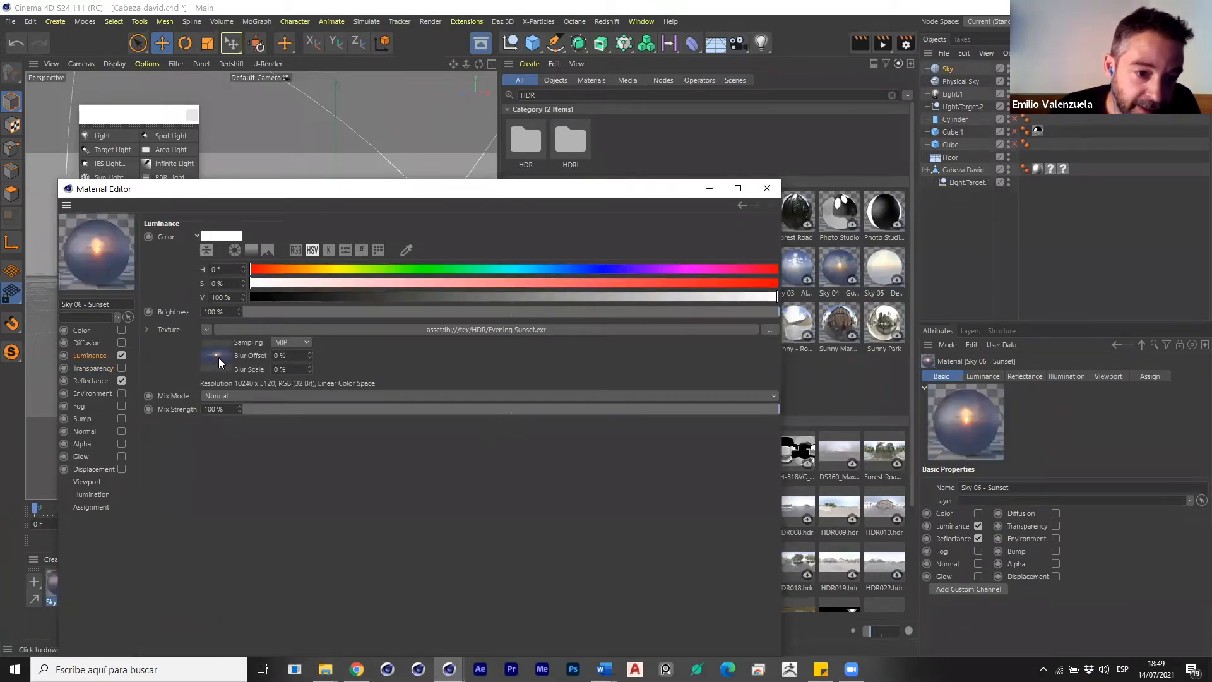
{"action": "left_click", "coordinate": [767, 189]}
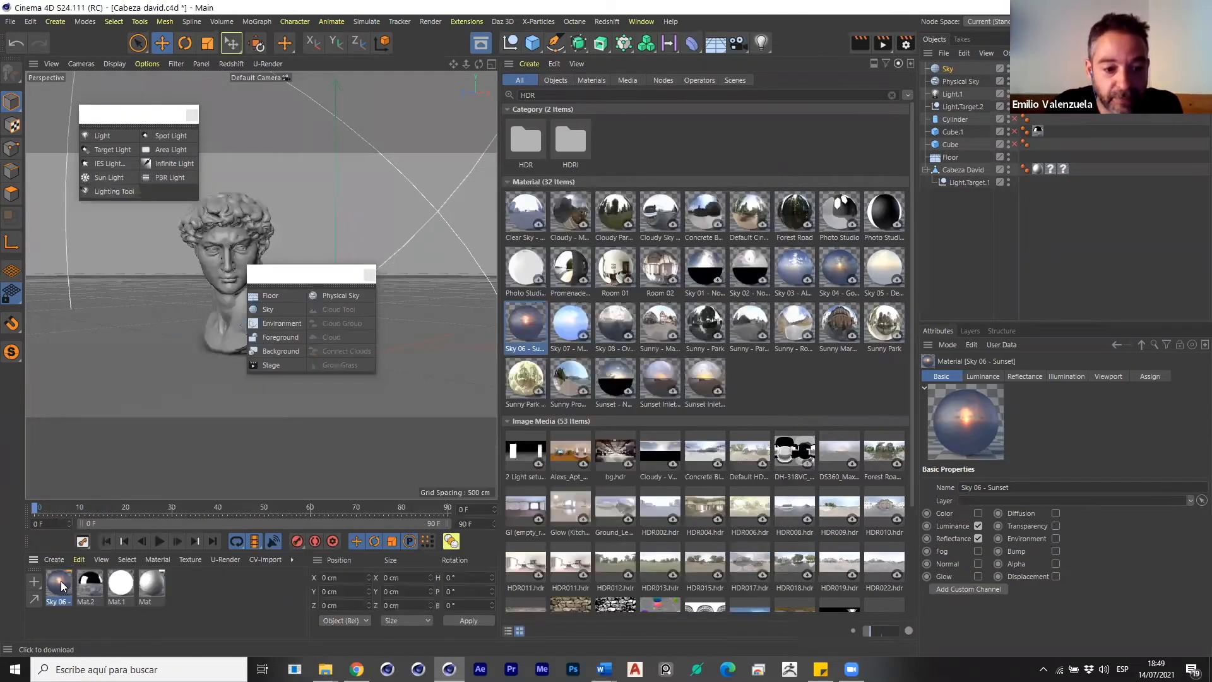
Apply the Sky 06 - Sunset material to the Sky object and render a closer view of the bust.
{"action": "left_click_drag", "start_coordinate": [886, 87], "coordinate": [946, 69]}
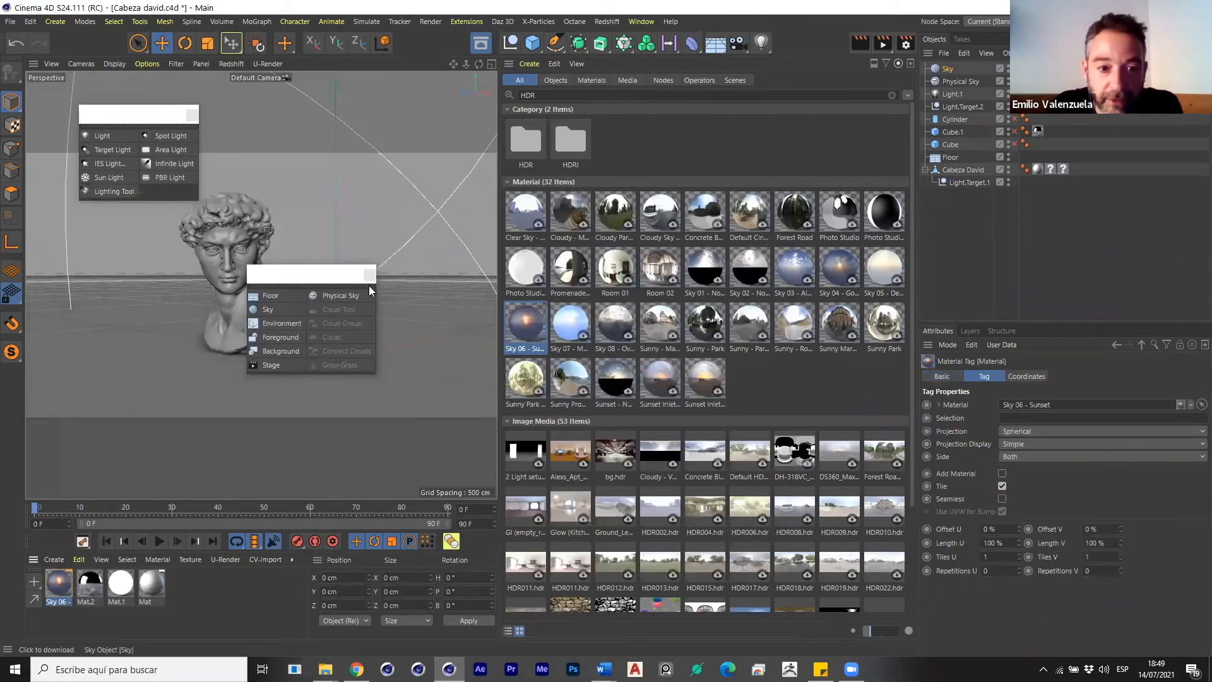
{"action": "left_click", "coordinate": [368, 276]}
{"action": "scroll", "coordinate": [235, 276], "scroll_direction": "up", "scroll_amount": 5}
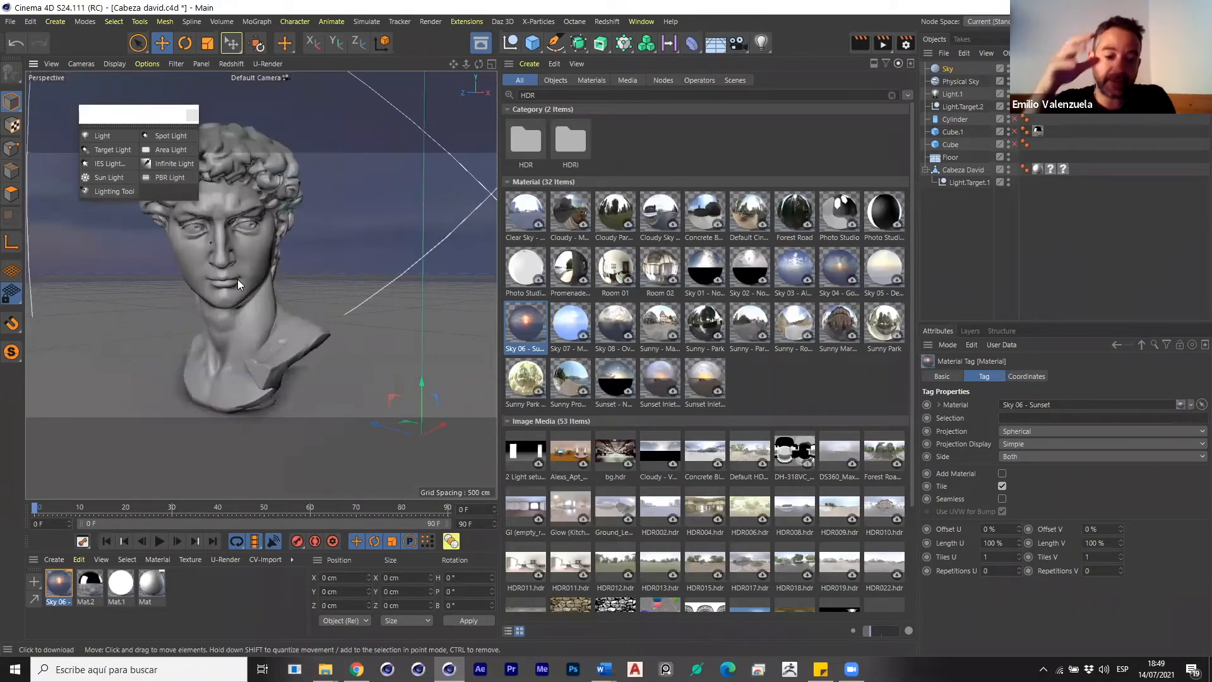
{"action": "key", "text": "ctrl+r"}
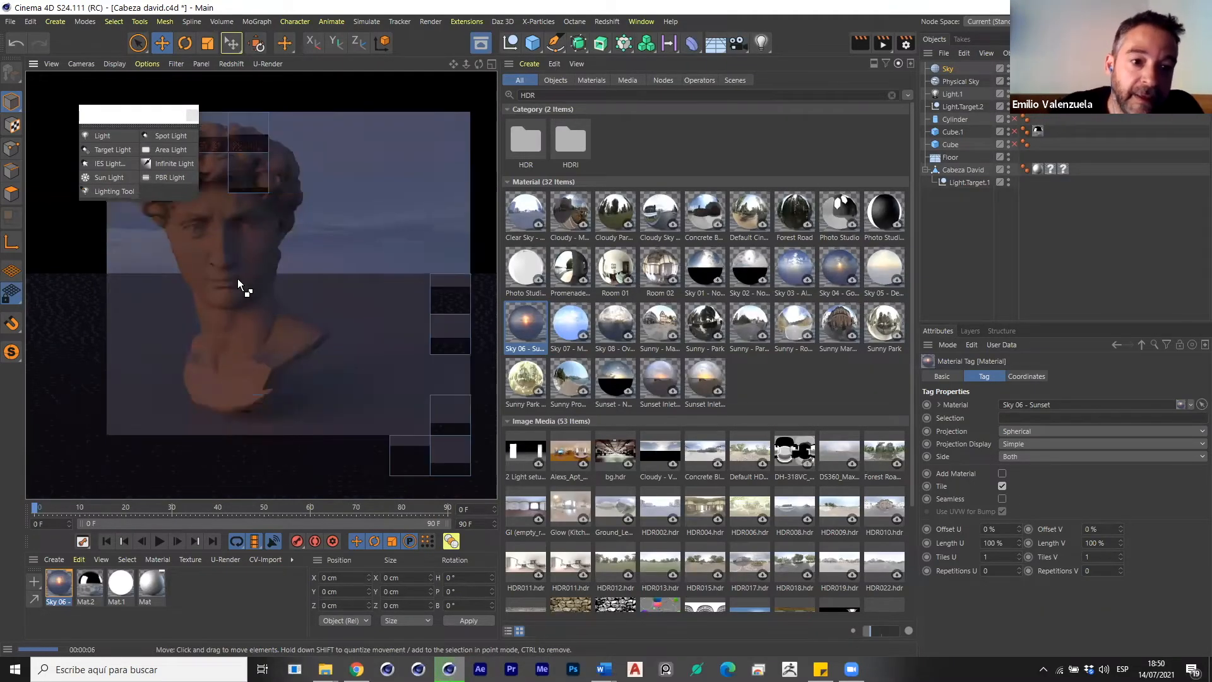
Set the Global Illumination preset to Exterior - HDR Image and render the viewport again.
{"action": "left_click", "coordinate": [905, 43]}
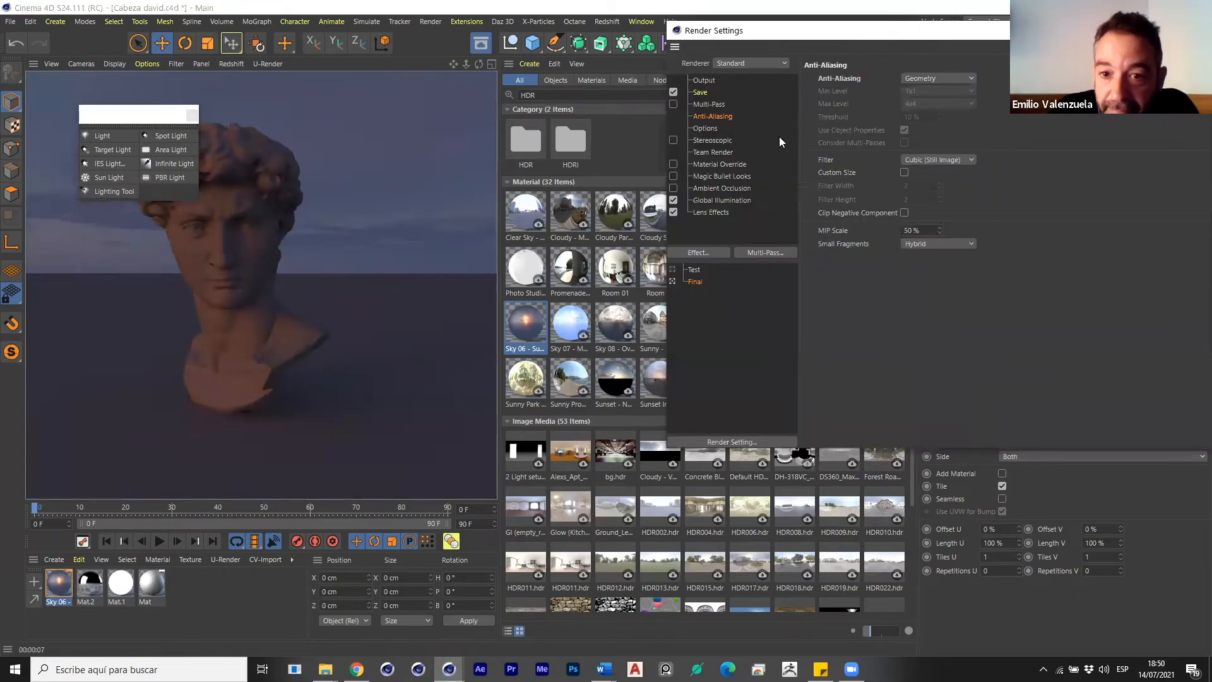
{"action": "left_click", "coordinate": [712, 201]}
{"action": "left_click", "coordinate": [922, 106]}
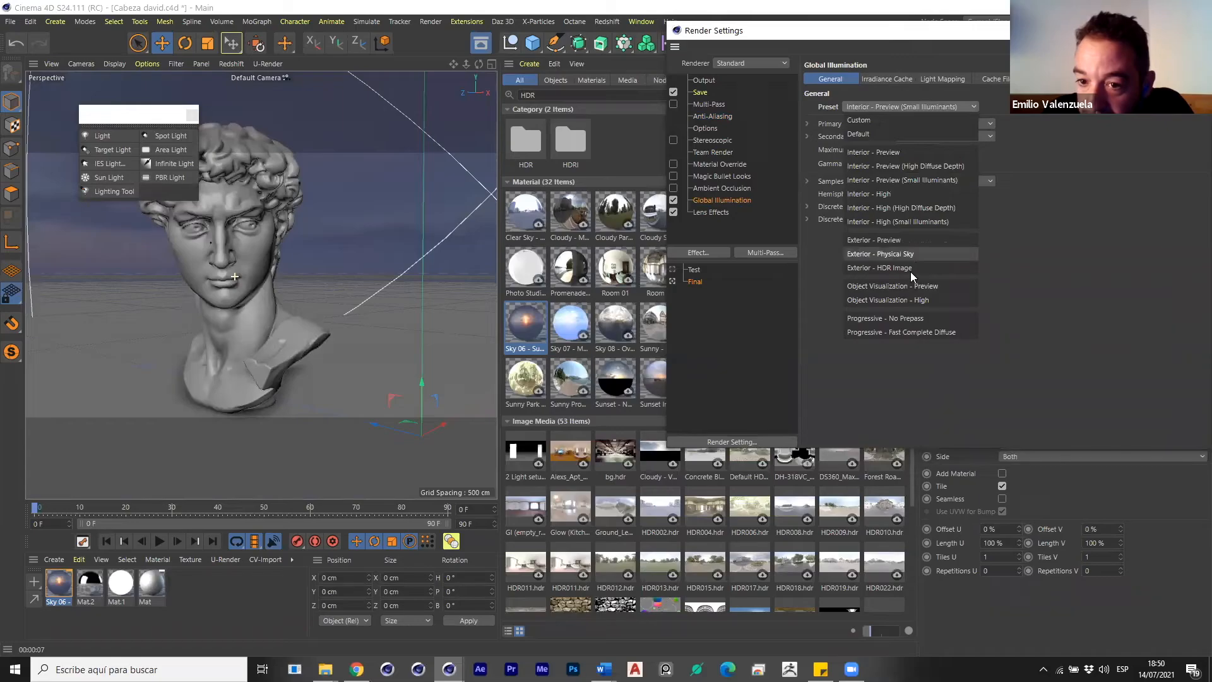
{"action": "left_click", "coordinate": [901, 267]}
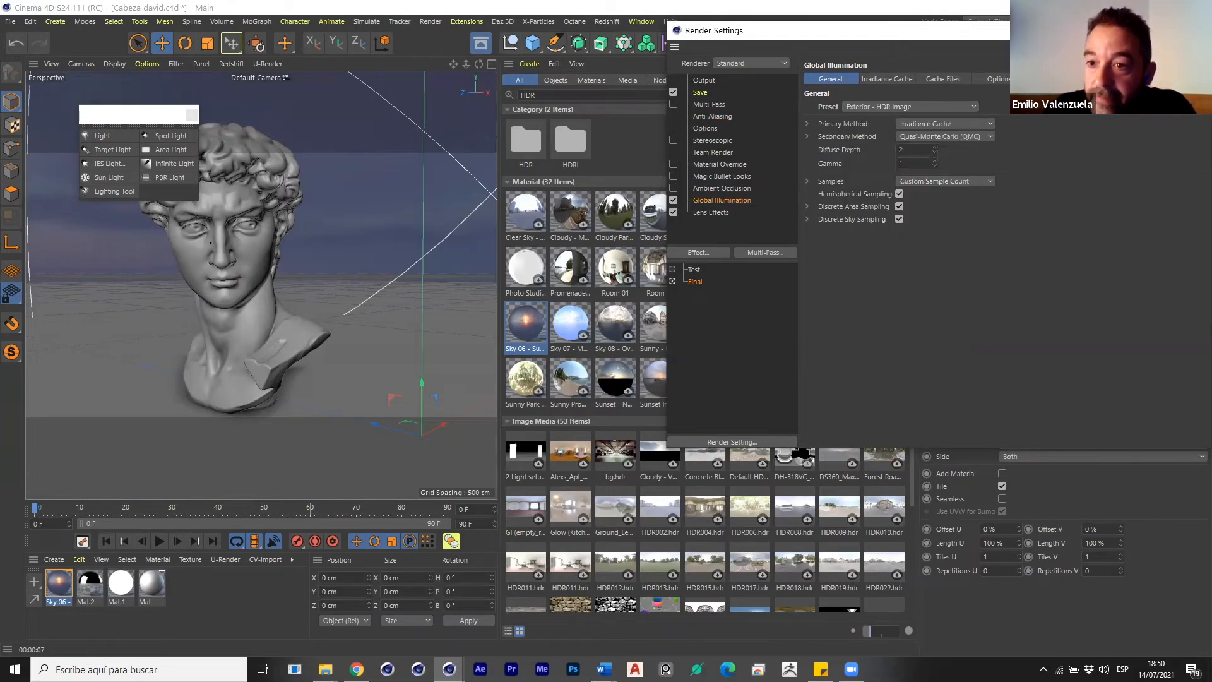
{"action": "left_click", "coordinate": [1197, 30]}
{"action": "key", "text": "ctrl+r"}
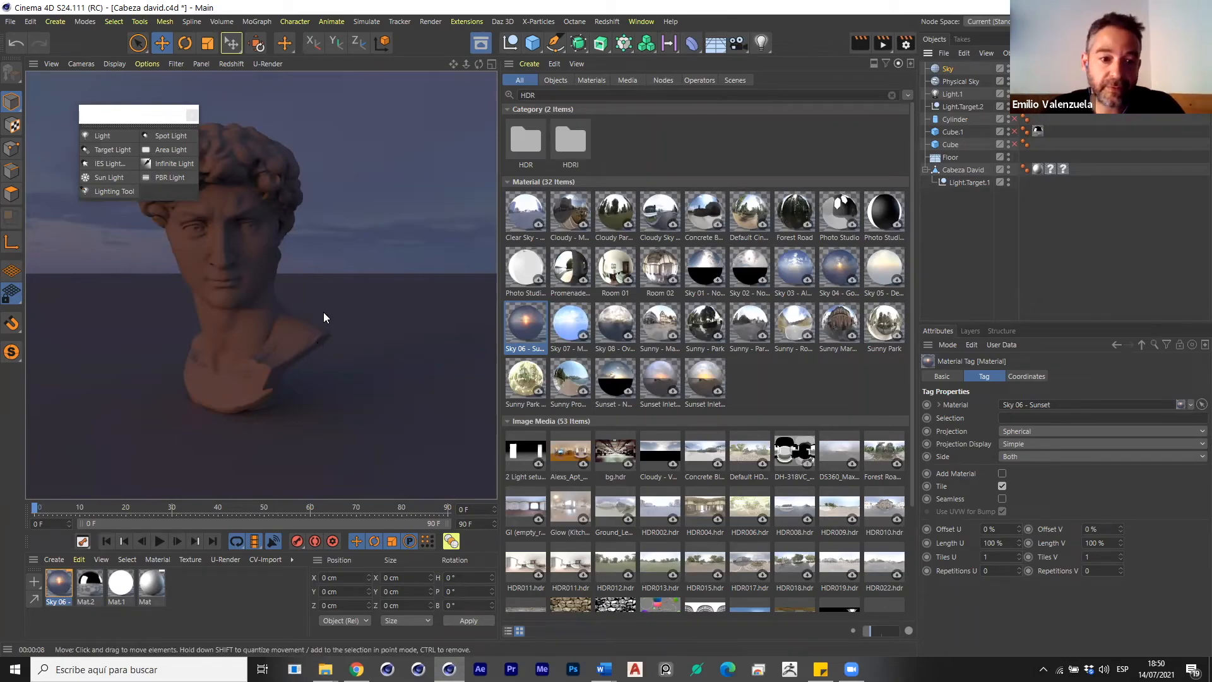
Try rotating the Sky object around its vertical axis to reposition the sunset.
{"action": "scroll", "coordinate": [323, 312], "scroll_direction": "down", "scroll_amount": 5}
{"action": "left_click_drag", "start_coordinate": [343, 303], "coordinate": [264, 297], "text": "alt"}
{"action": "left_click_drag", "start_coordinate": [435, 298], "coordinate": [385, 235], "text": "alt"}
{"action": "key", "text": "r"}
{"action": "key", "text": "x"}
{"action": "key", "text": "z"}
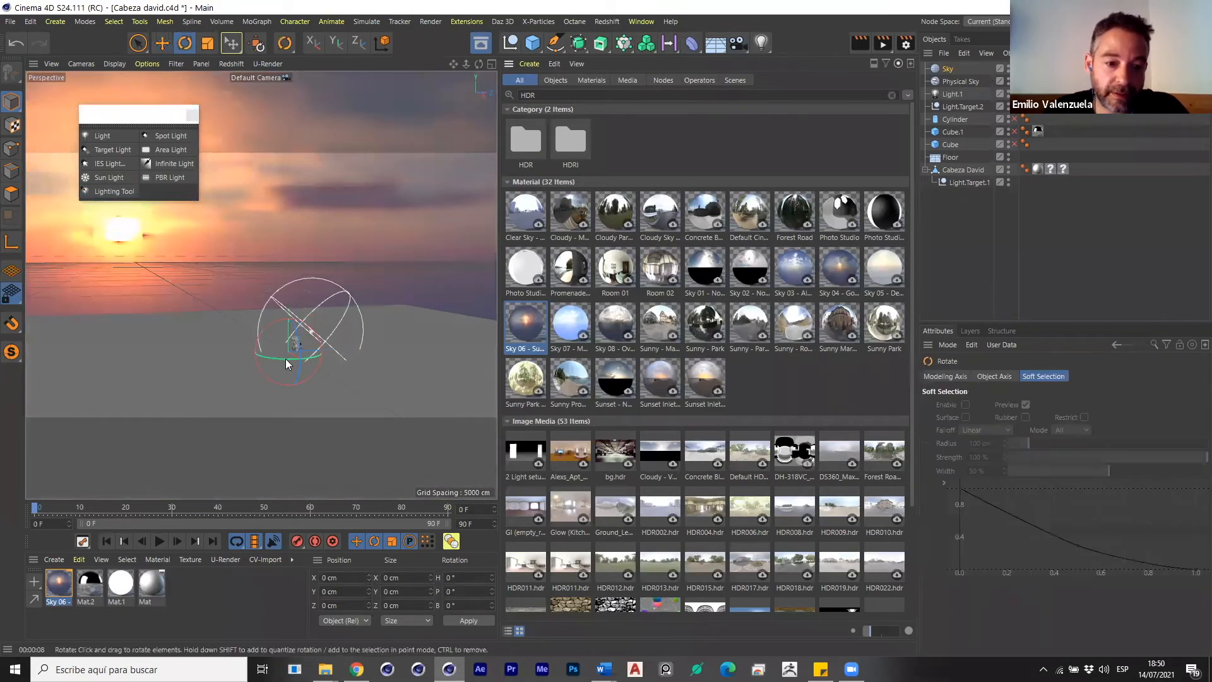
{"action": "left_click_drag", "start_coordinate": [288, 361], "coordinate": [264, 367]}
{"action": "left_click_drag", "start_coordinate": [163, 367], "coordinate": [151, 369]}
{"action": "key", "text": "ctrl+z"}
Apply the reflective Mat.2 material to the David bust and view its reflections up close.
{"action": "scroll", "coordinate": [305, 349], "scroll_direction": "up", "scroll_amount": 10}
{"action": "left_click_drag", "start_coordinate": [217, 305], "coordinate": [295, 325], "text": "alt"}
{"action": "left_click_drag", "start_coordinate": [260, 284], "coordinate": [252, 323], "text": "alt"}
{"action": "scroll", "coordinate": [283, 357], "scroll_direction": "up", "scroll_amount": 4}
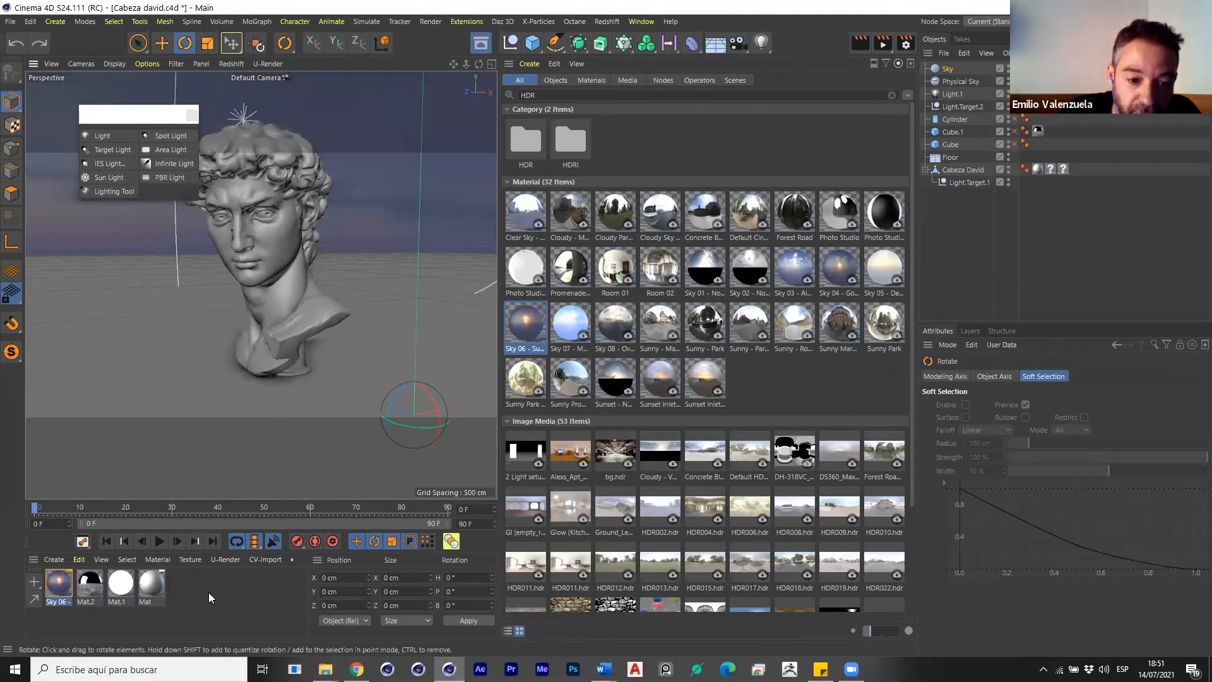
{"action": "left_click_drag", "start_coordinate": [97, 592], "coordinate": [258, 283]}
{"action": "scroll", "coordinate": [236, 268], "scroll_direction": "up", "scroll_amount": 4}
{"action": "left_click_drag", "start_coordinate": [267, 242], "coordinate": [270, 246], "text": "alt"}
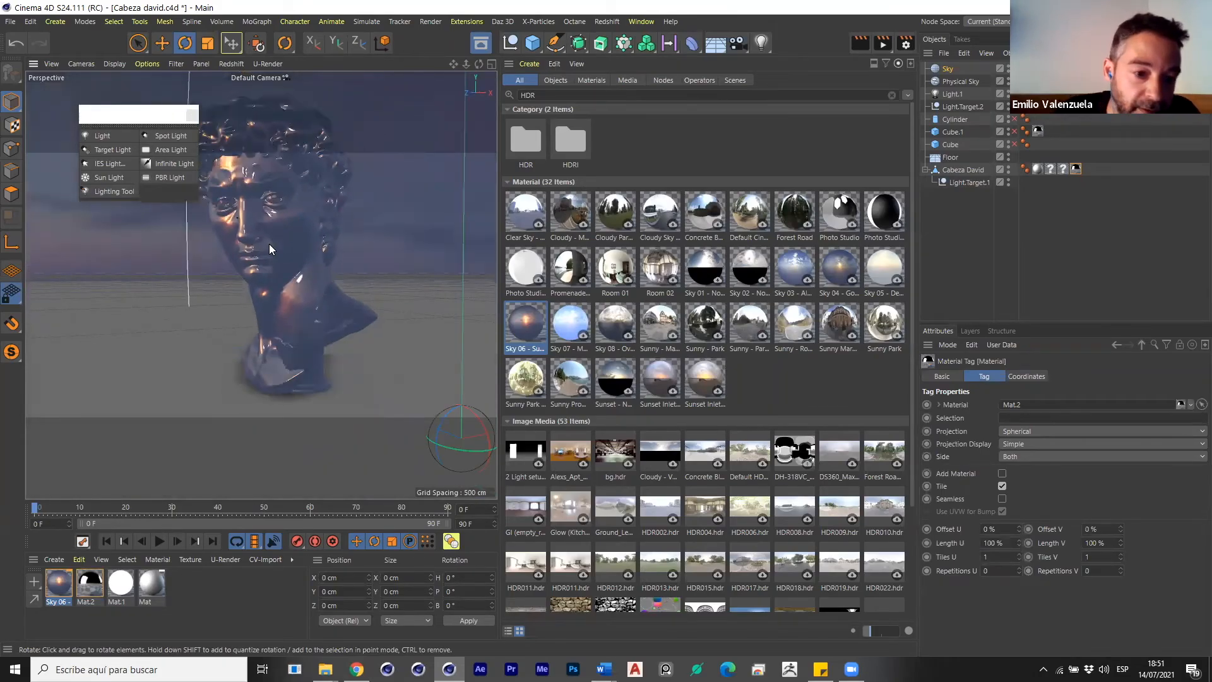
Set the Layer Fresnel of Mat.2's reflectance Layer 1 to Dielectric.
{"action": "left_click", "coordinate": [95, 593]}
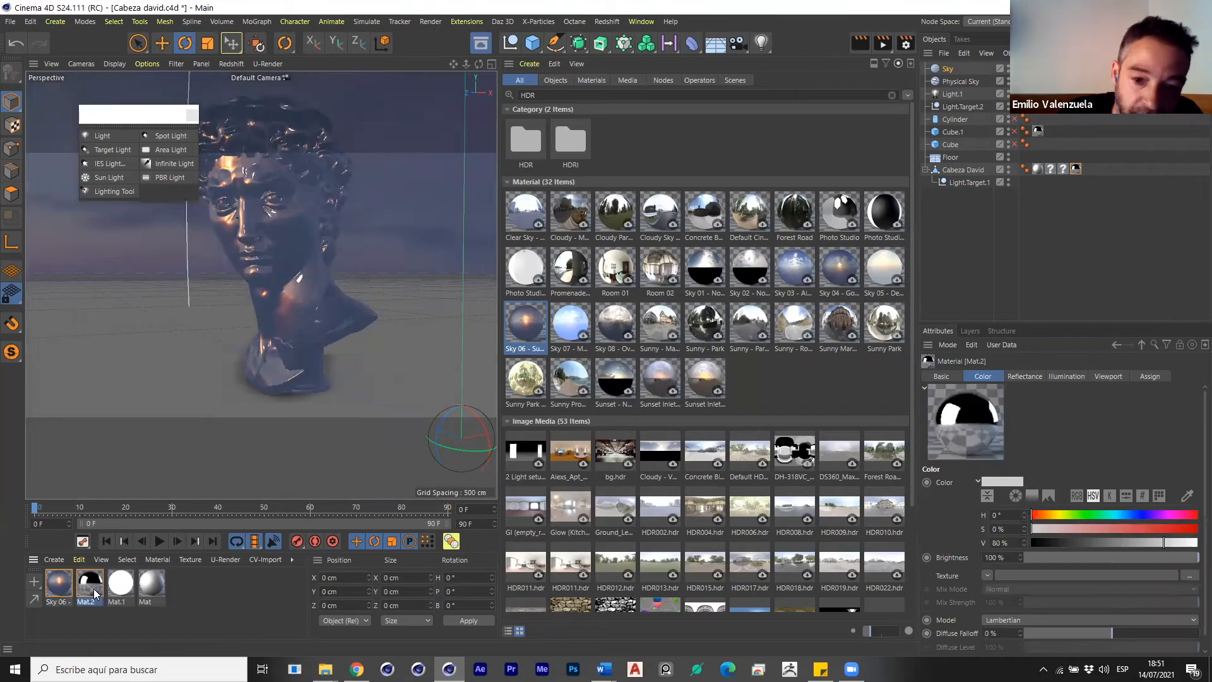
{"action": "double_click", "coordinate": [95, 592]}
{"action": "left_click", "coordinate": [130, 380]}
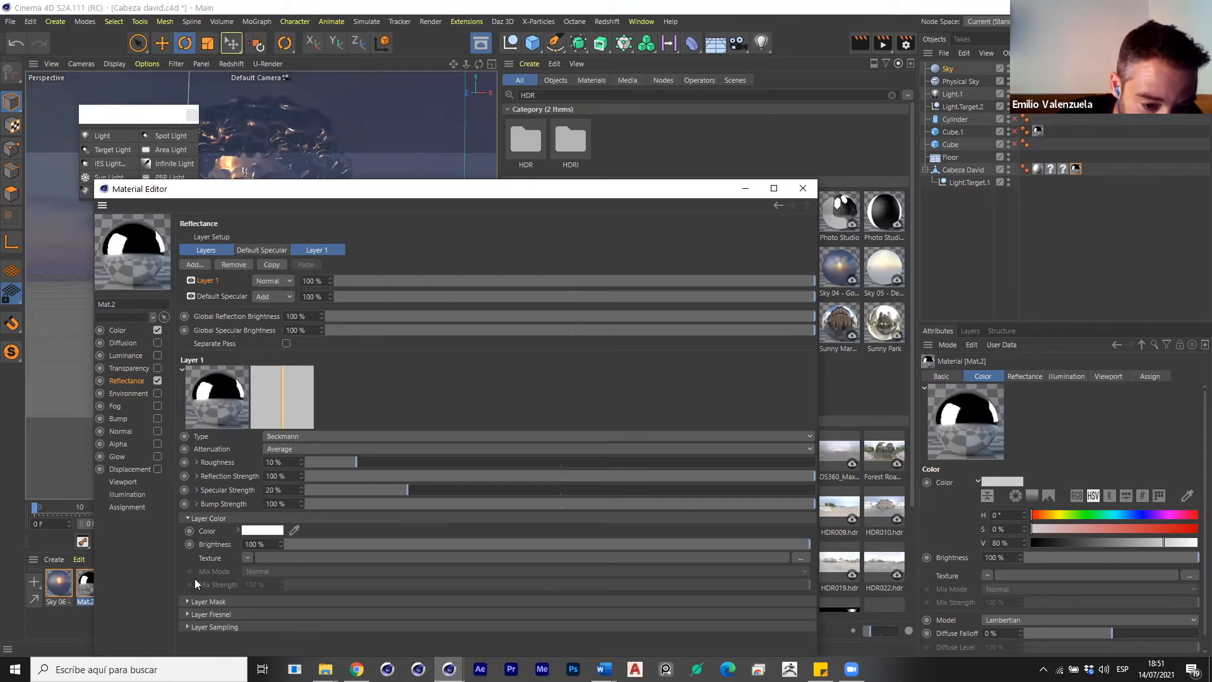
{"action": "left_click", "coordinate": [189, 614]}
{"action": "left_click", "coordinate": [272, 627]}
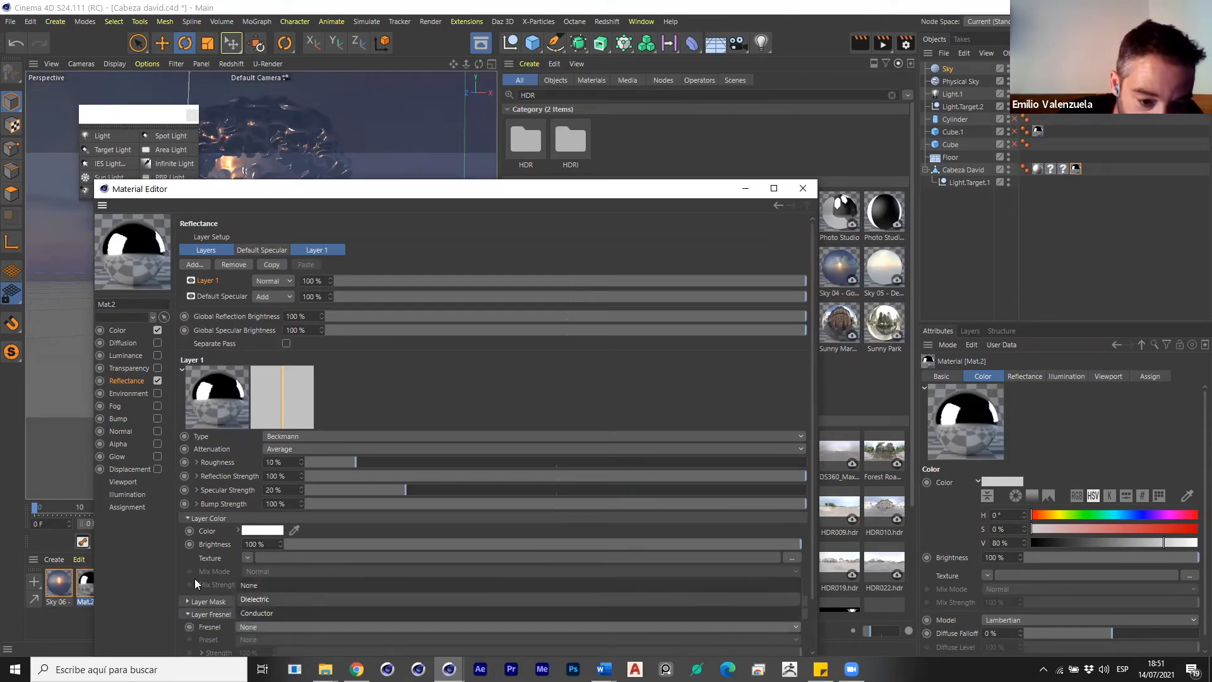
{"action": "left_click", "coordinate": [255, 599]}
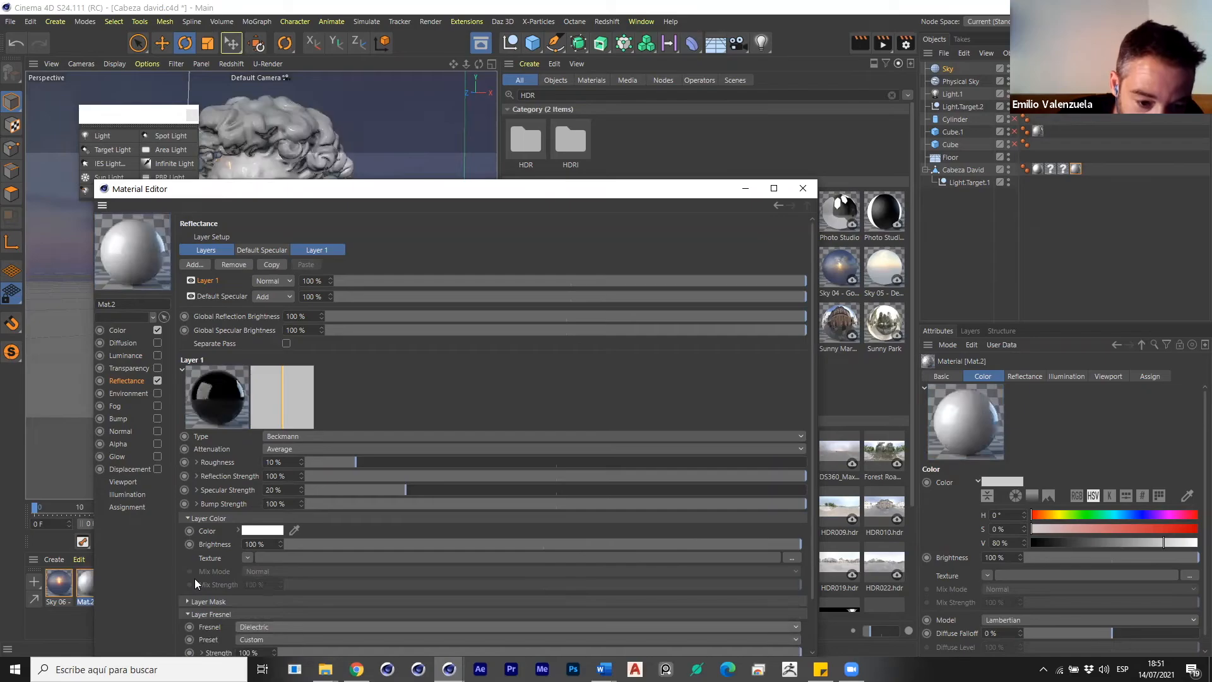
Apply the Jade preset to Mat.2's Layer Fresnel and close the Material Editor.
{"action": "scroll", "coordinate": [194, 578], "scroll_direction": "down", "scroll_amount": 1}
{"action": "left_click", "coordinate": [292, 580]}
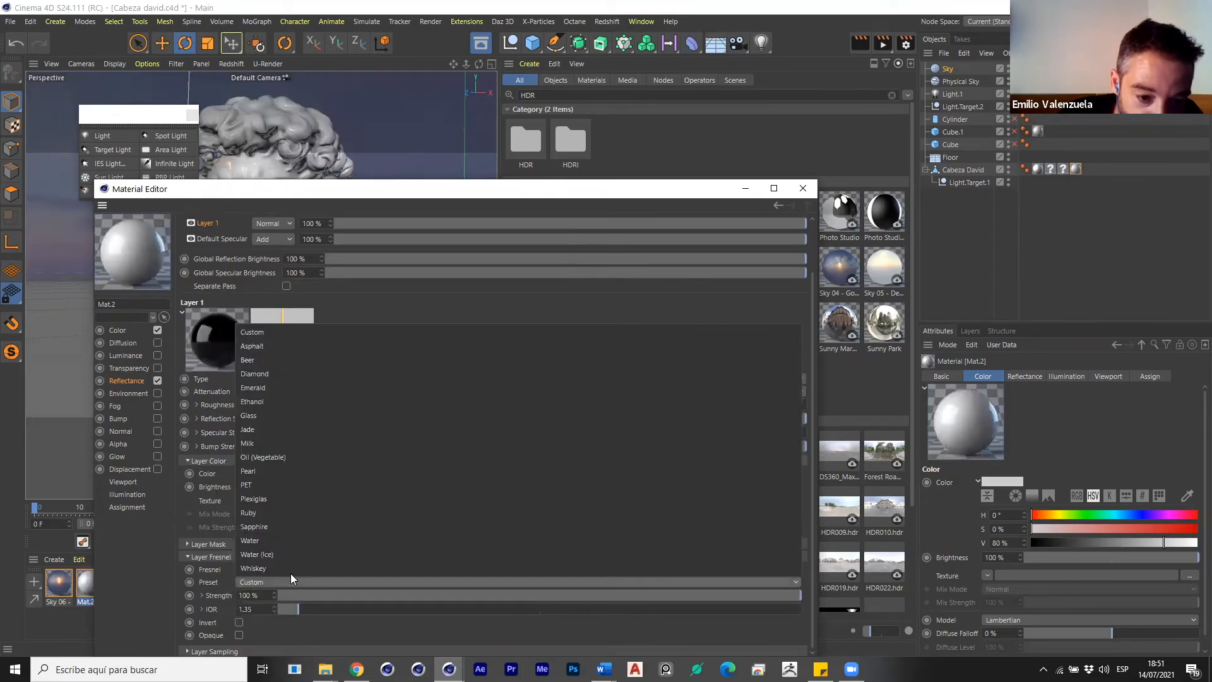
{"action": "left_click", "coordinate": [284, 428]}
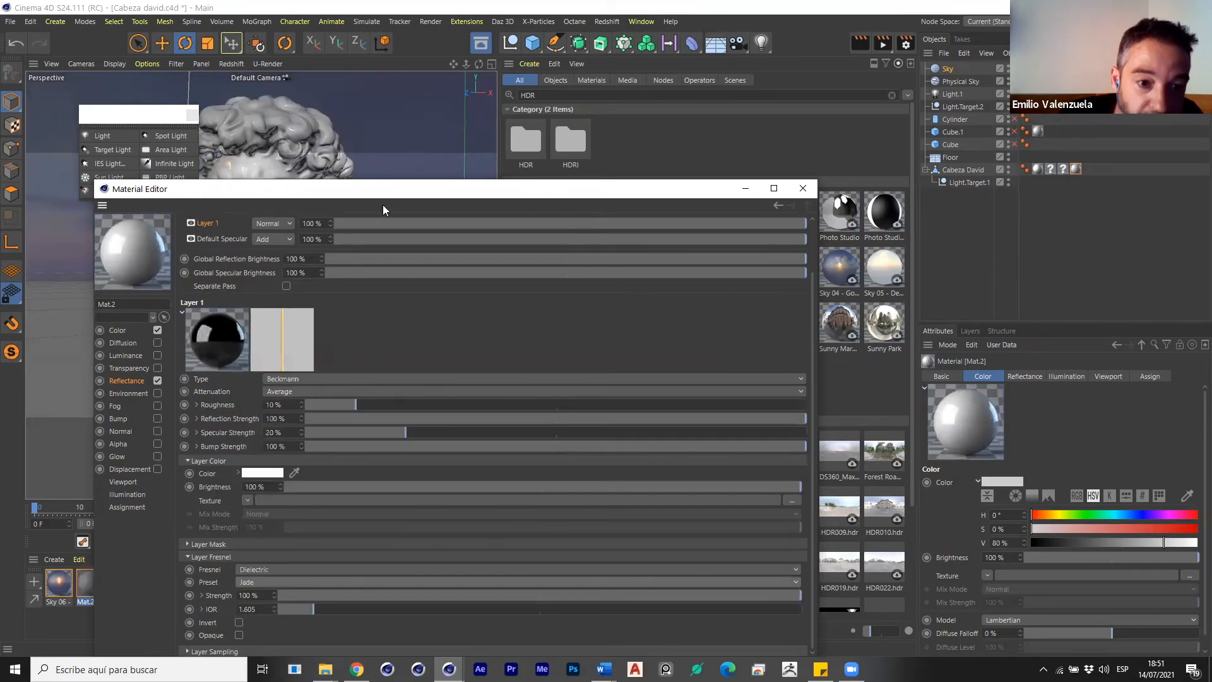
{"action": "left_click_drag", "start_coordinate": [382, 199], "coordinate": [742, 180]}
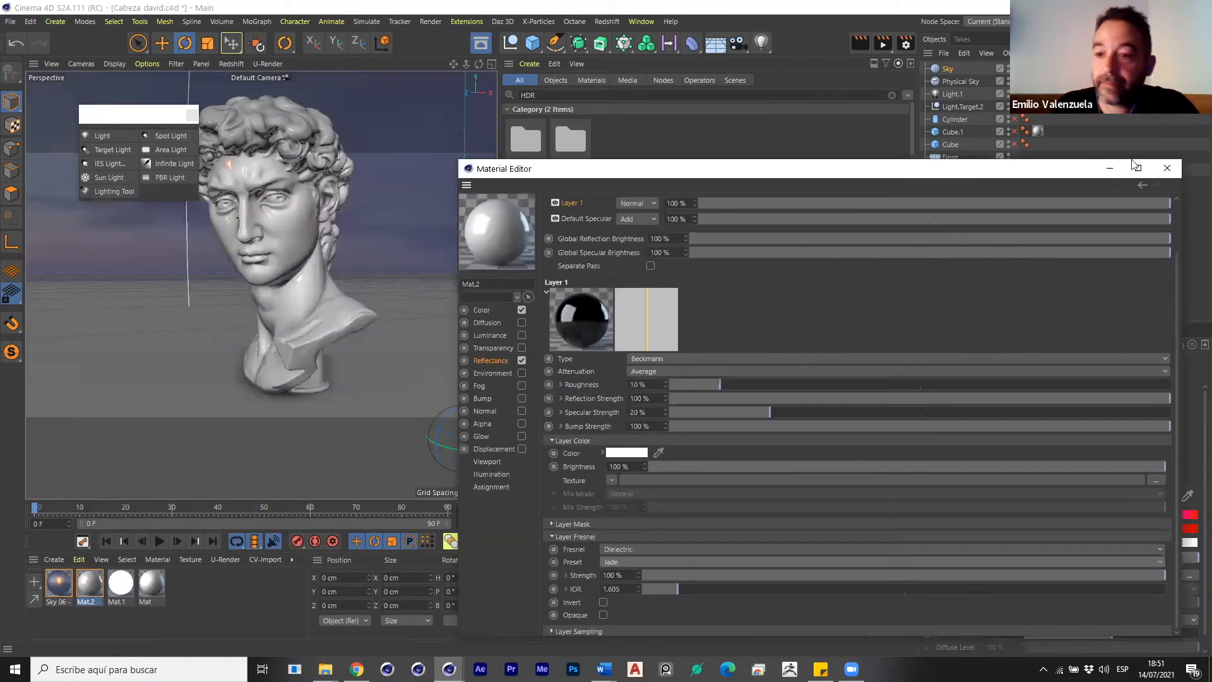
{"action": "left_click", "coordinate": [1168, 171]}
Hide the Asset Browser, frame the whole David bust in the enlarged viewport, and render the view.
{"action": "scroll", "coordinate": [248, 202], "scroll_direction": "up", "scroll_amount": 3}
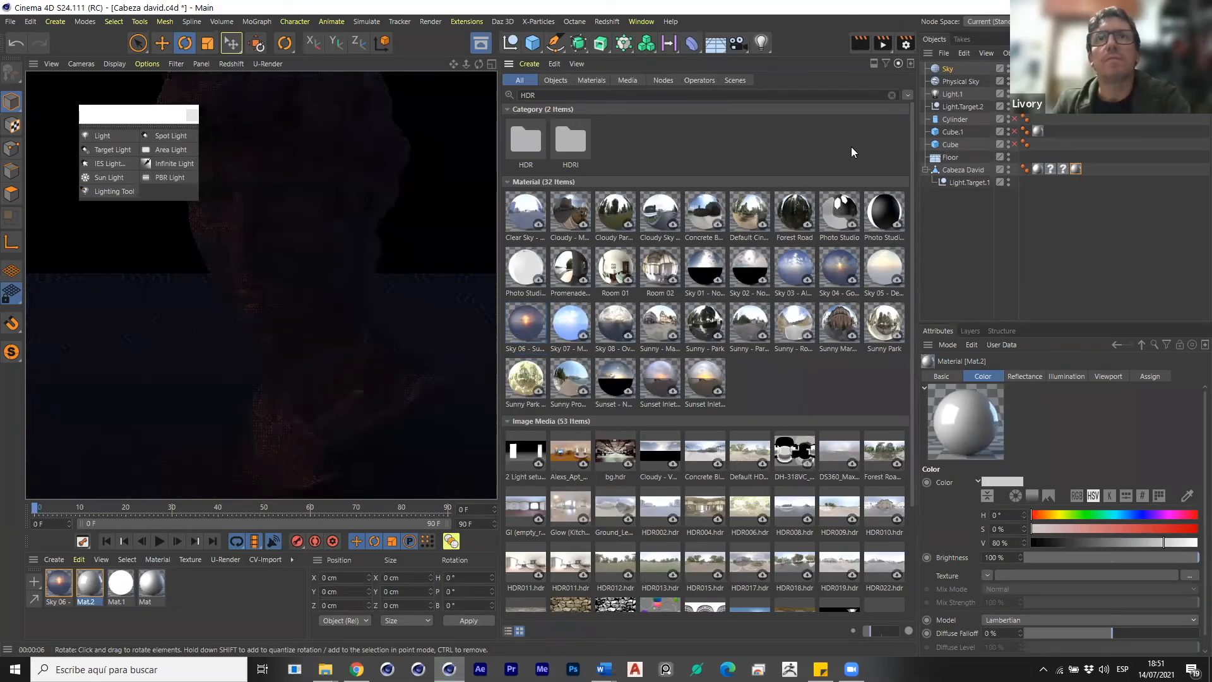
{"action": "key", "text": "shift+F8"}
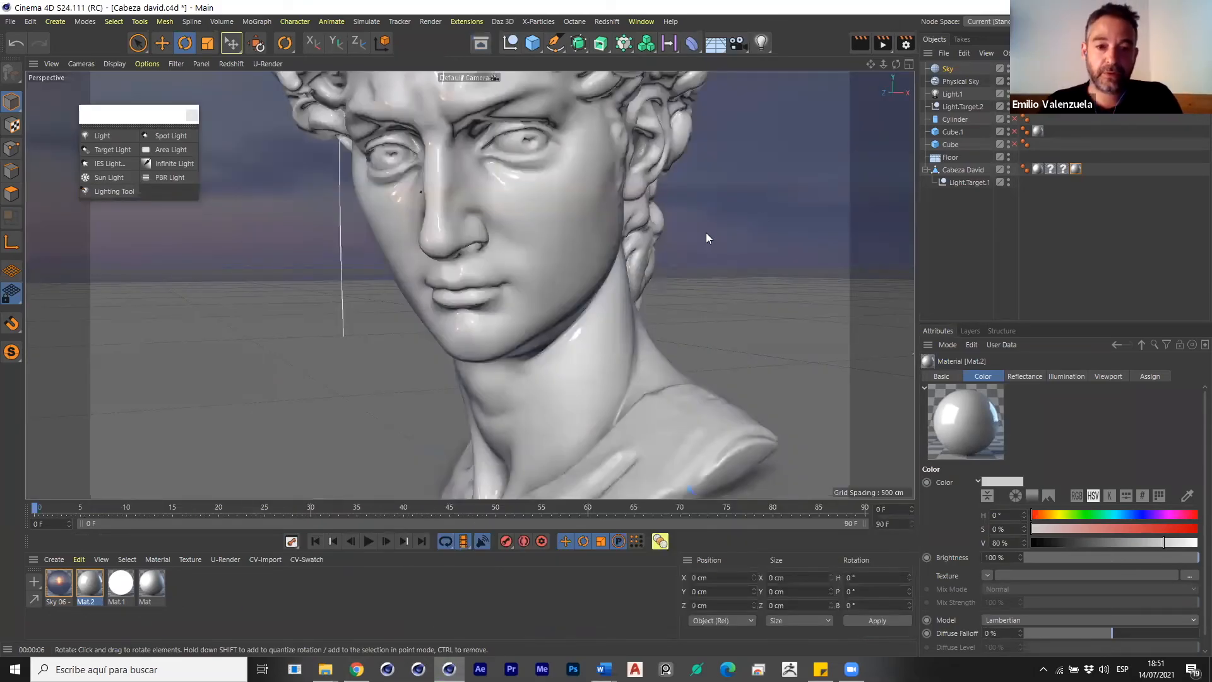
{"action": "middle_click_drag", "start_coordinate": [673, 225], "coordinate": [633, 255], "text": "alt"}
{"action": "scroll", "coordinate": [634, 255], "scroll_direction": "down", "scroll_amount": 4}
{"action": "key", "text": "ctrl+r"}
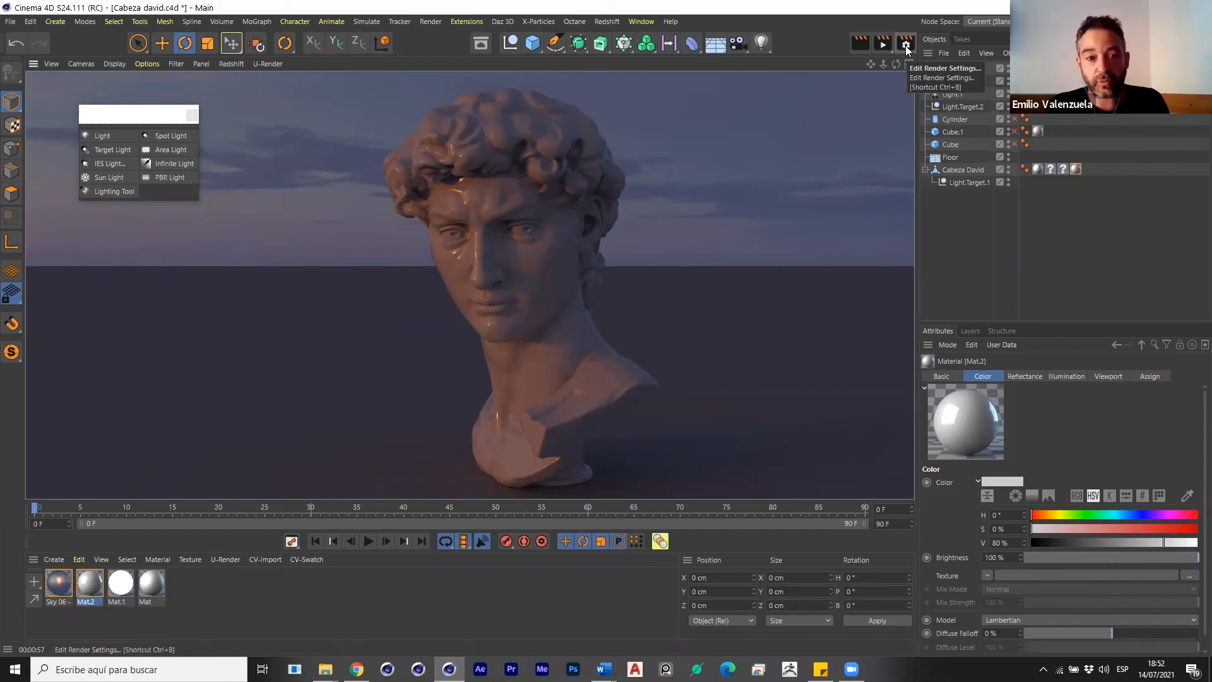
Look over the Redshift commands and display the available renderers in the Render Settings.
{"action": "left_click", "coordinate": [607, 21]}
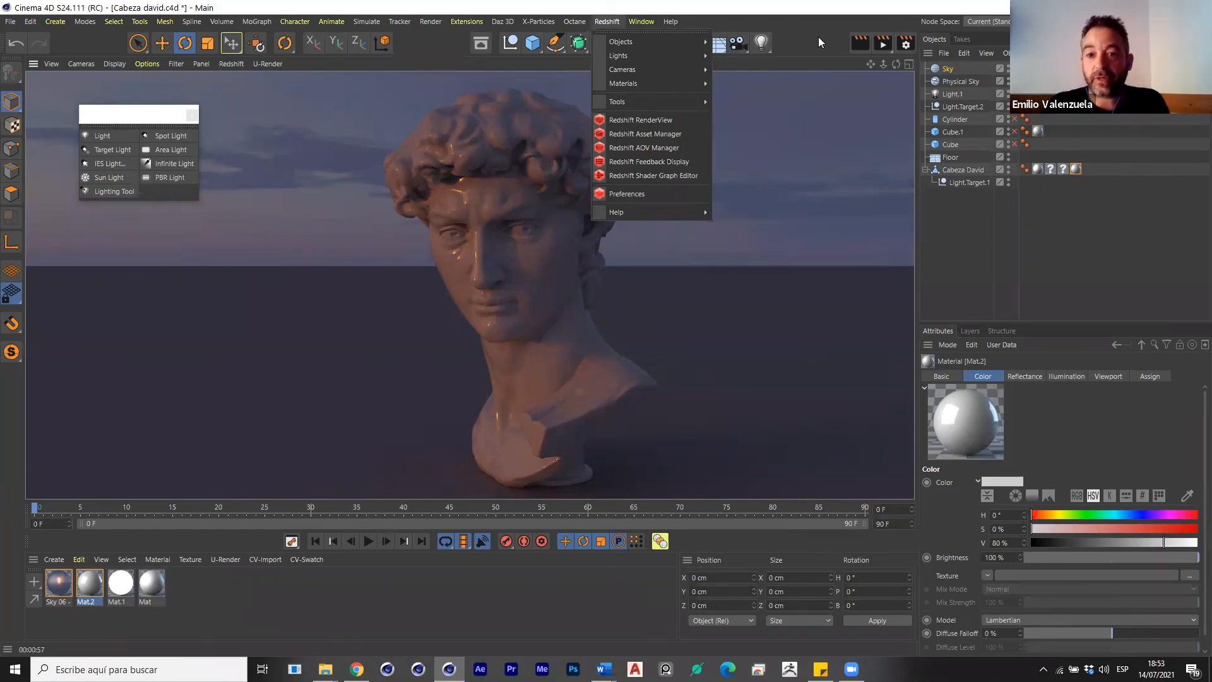
{"action": "left_click", "coordinate": [907, 43]}
{"action": "left_click", "coordinate": [907, 43]}
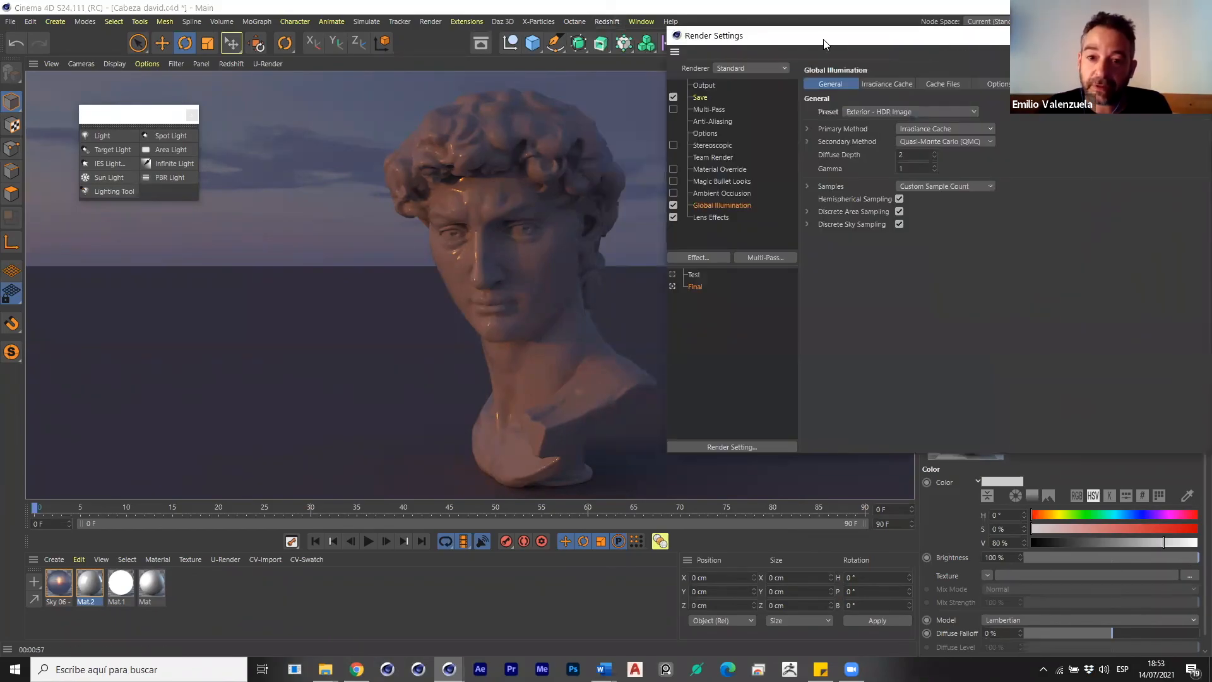
{"action": "left_click_drag", "start_coordinate": [878, 37], "coordinate": [703, 100]}
{"action": "left_click", "coordinate": [606, 130]}
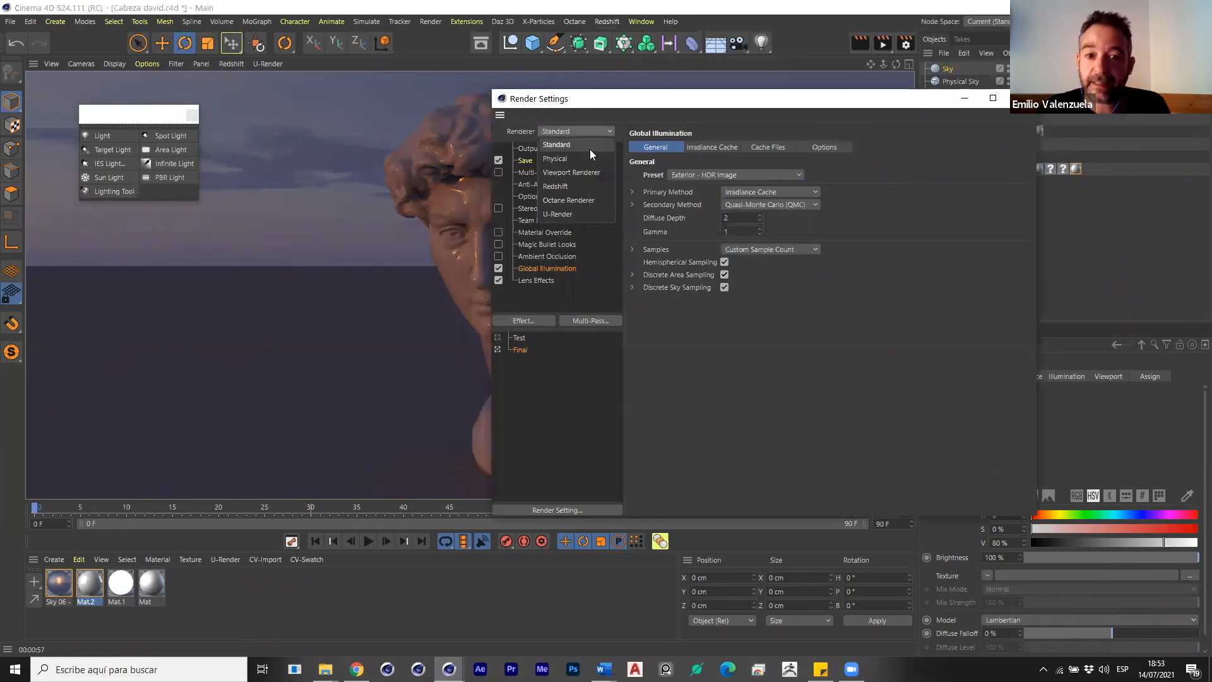